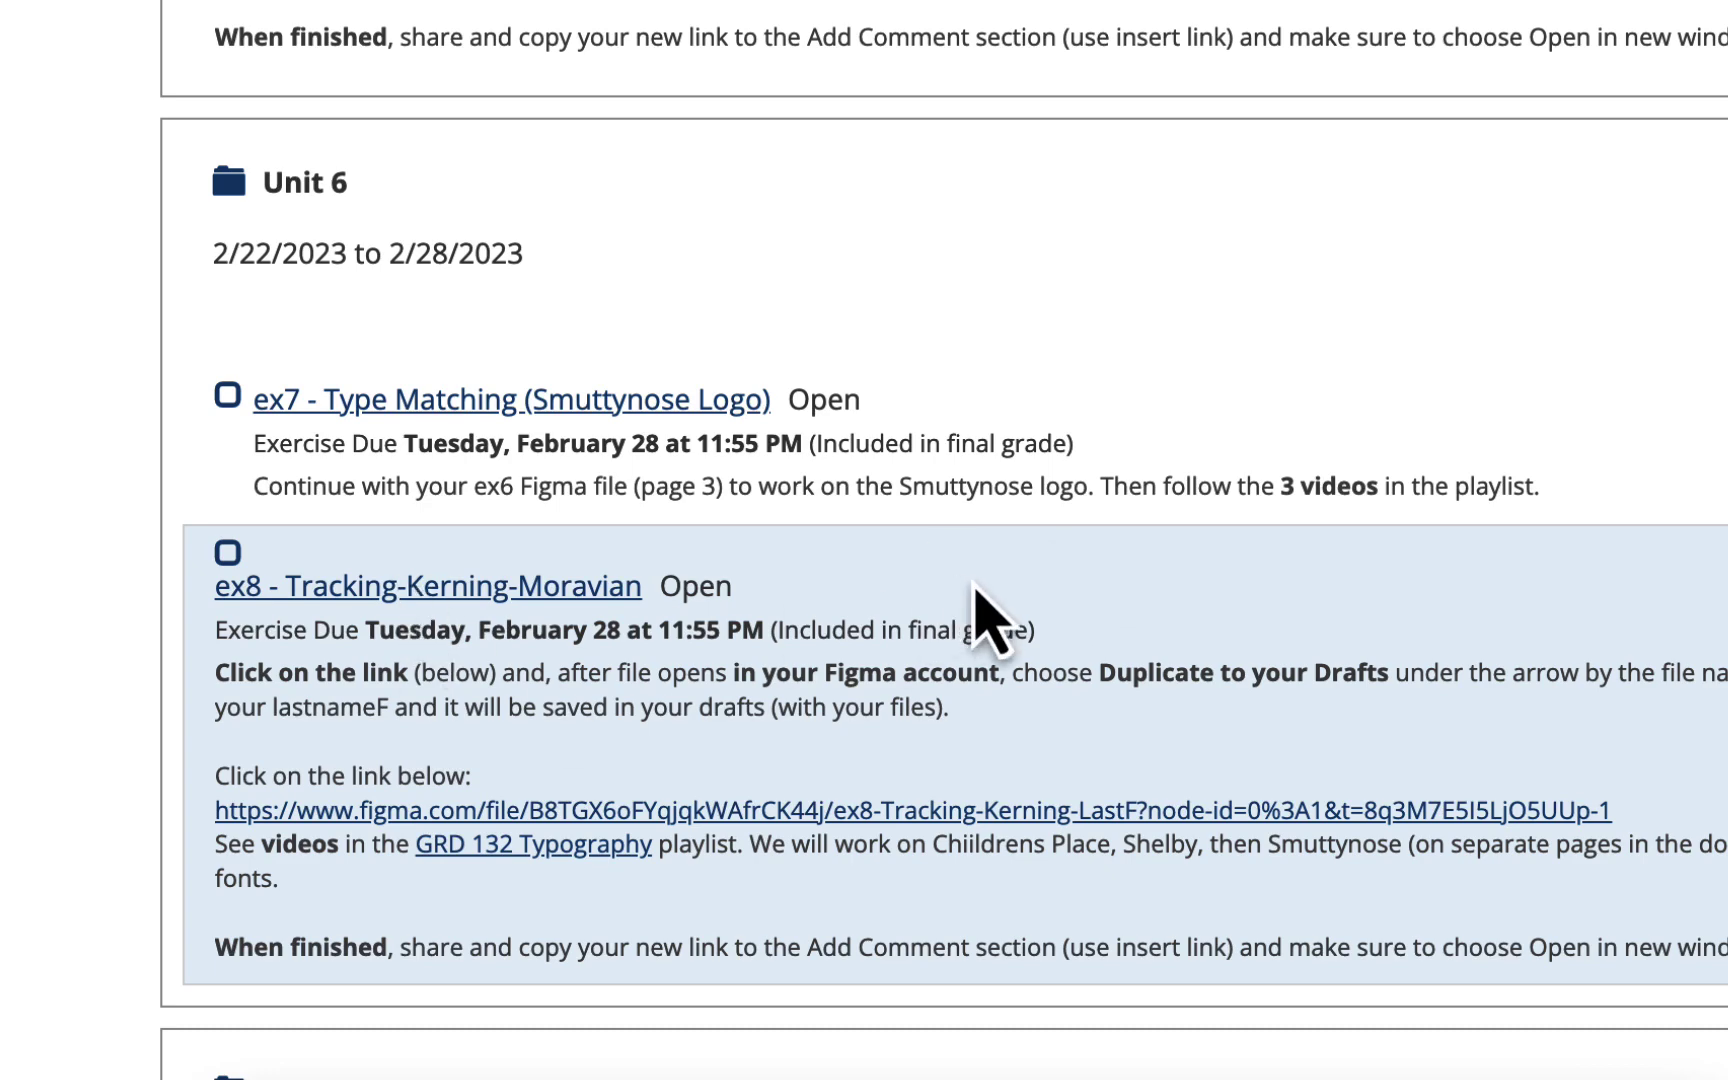
Open the linked ex8-Tracking-Kerning Figma file from Unit 6, duplicate it to your drafts and open the duplicate.
{"action": "scroll", "coordinate": [1055, 555], "scroll_direction": "down", "scroll_amount": 2}
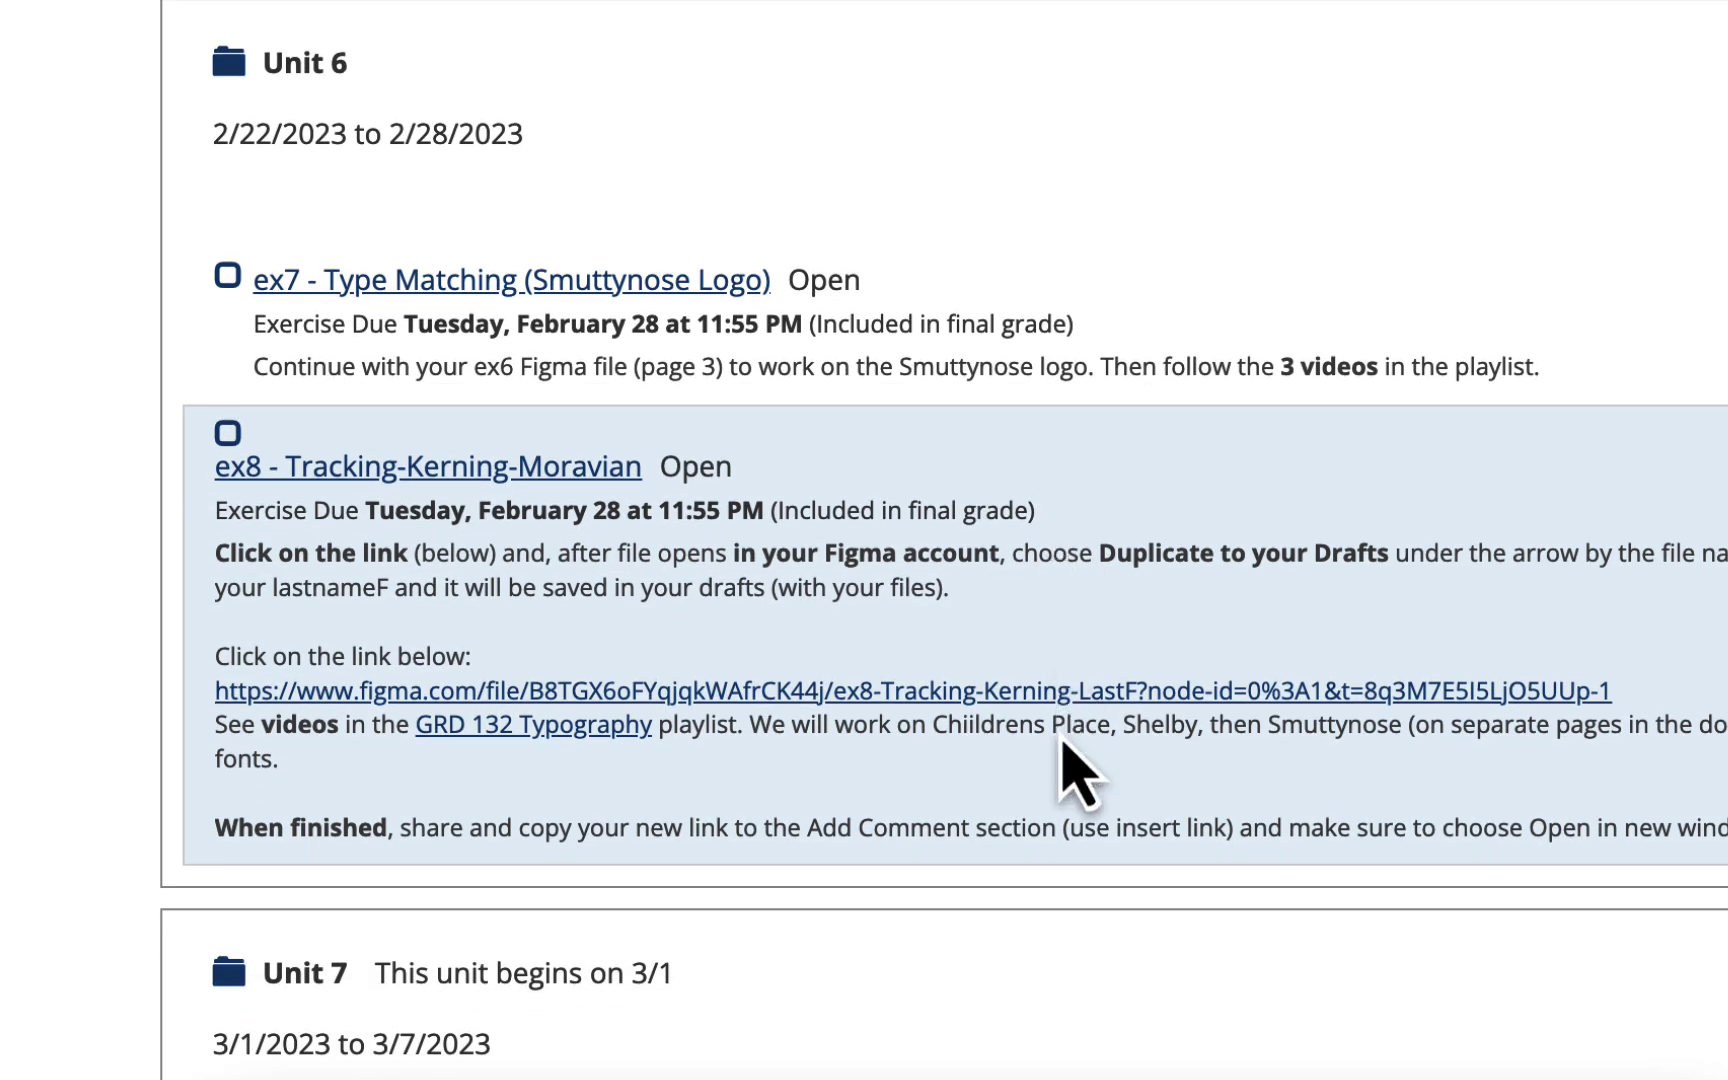
{"action": "left_click", "coordinate": [1040, 692]}
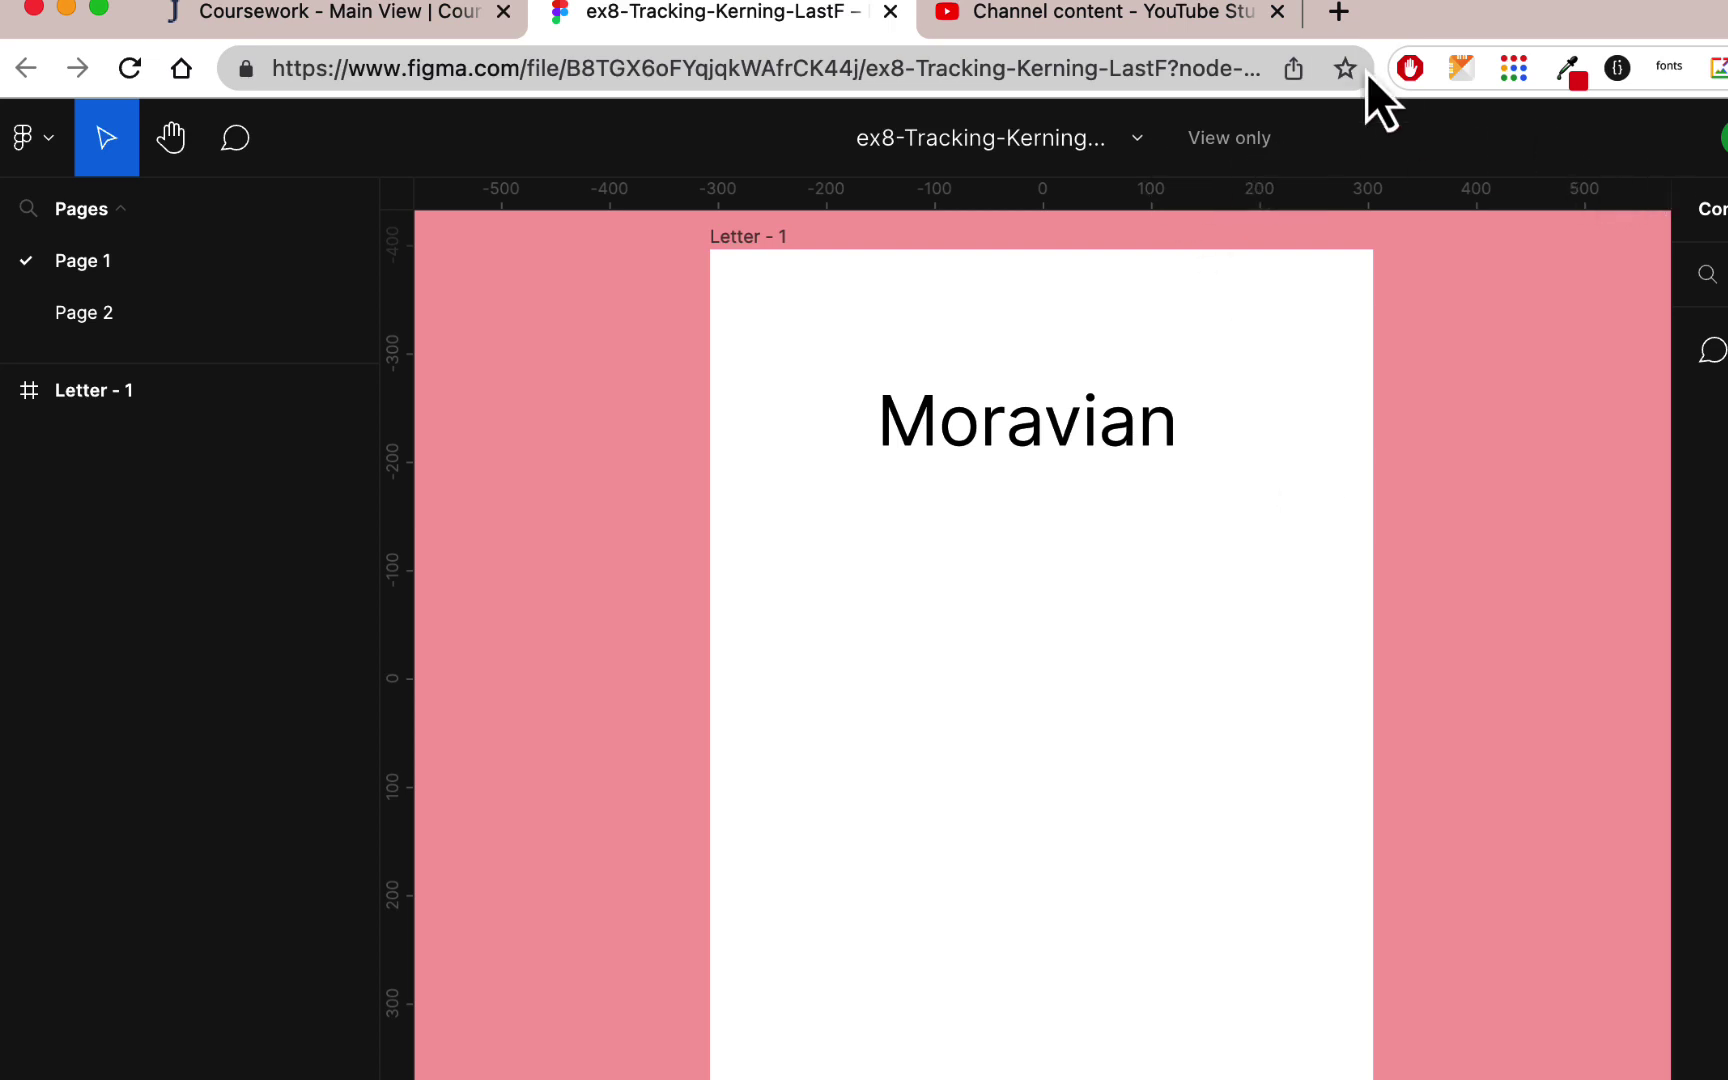
{"action": "left_click", "coordinate": [1136, 140]}
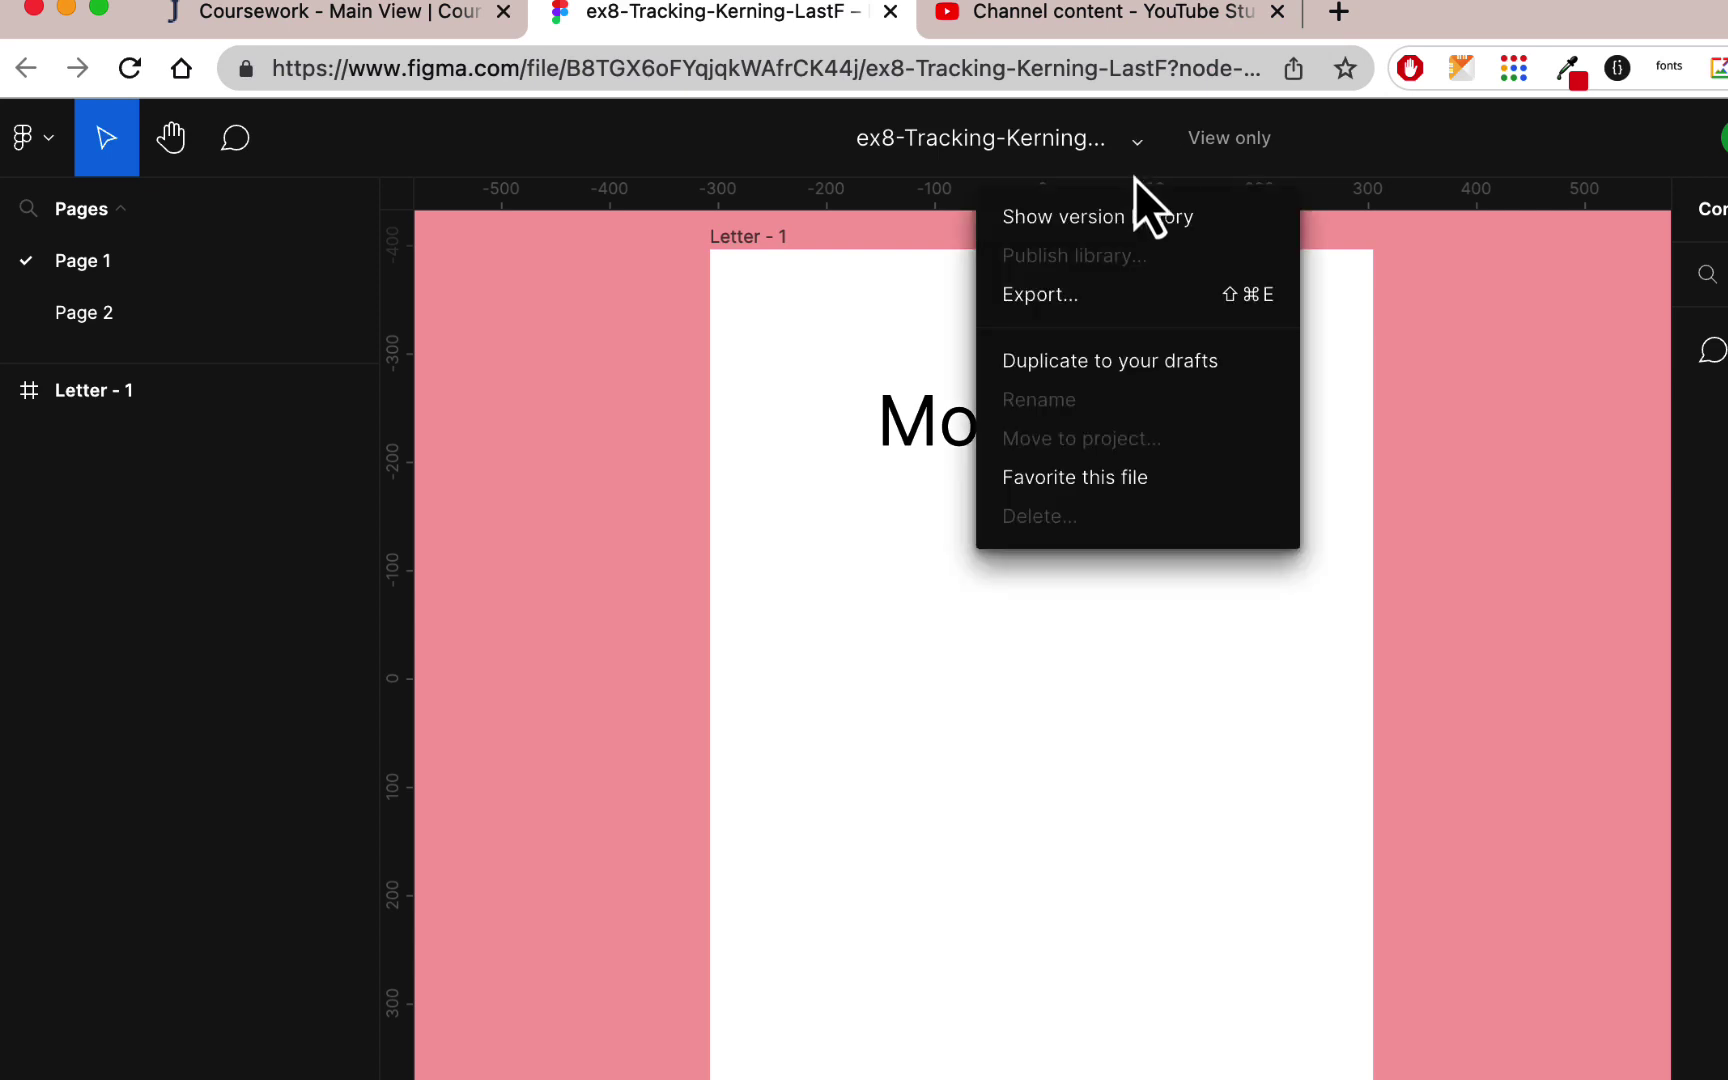
{"action": "left_click", "coordinate": [1152, 363]}
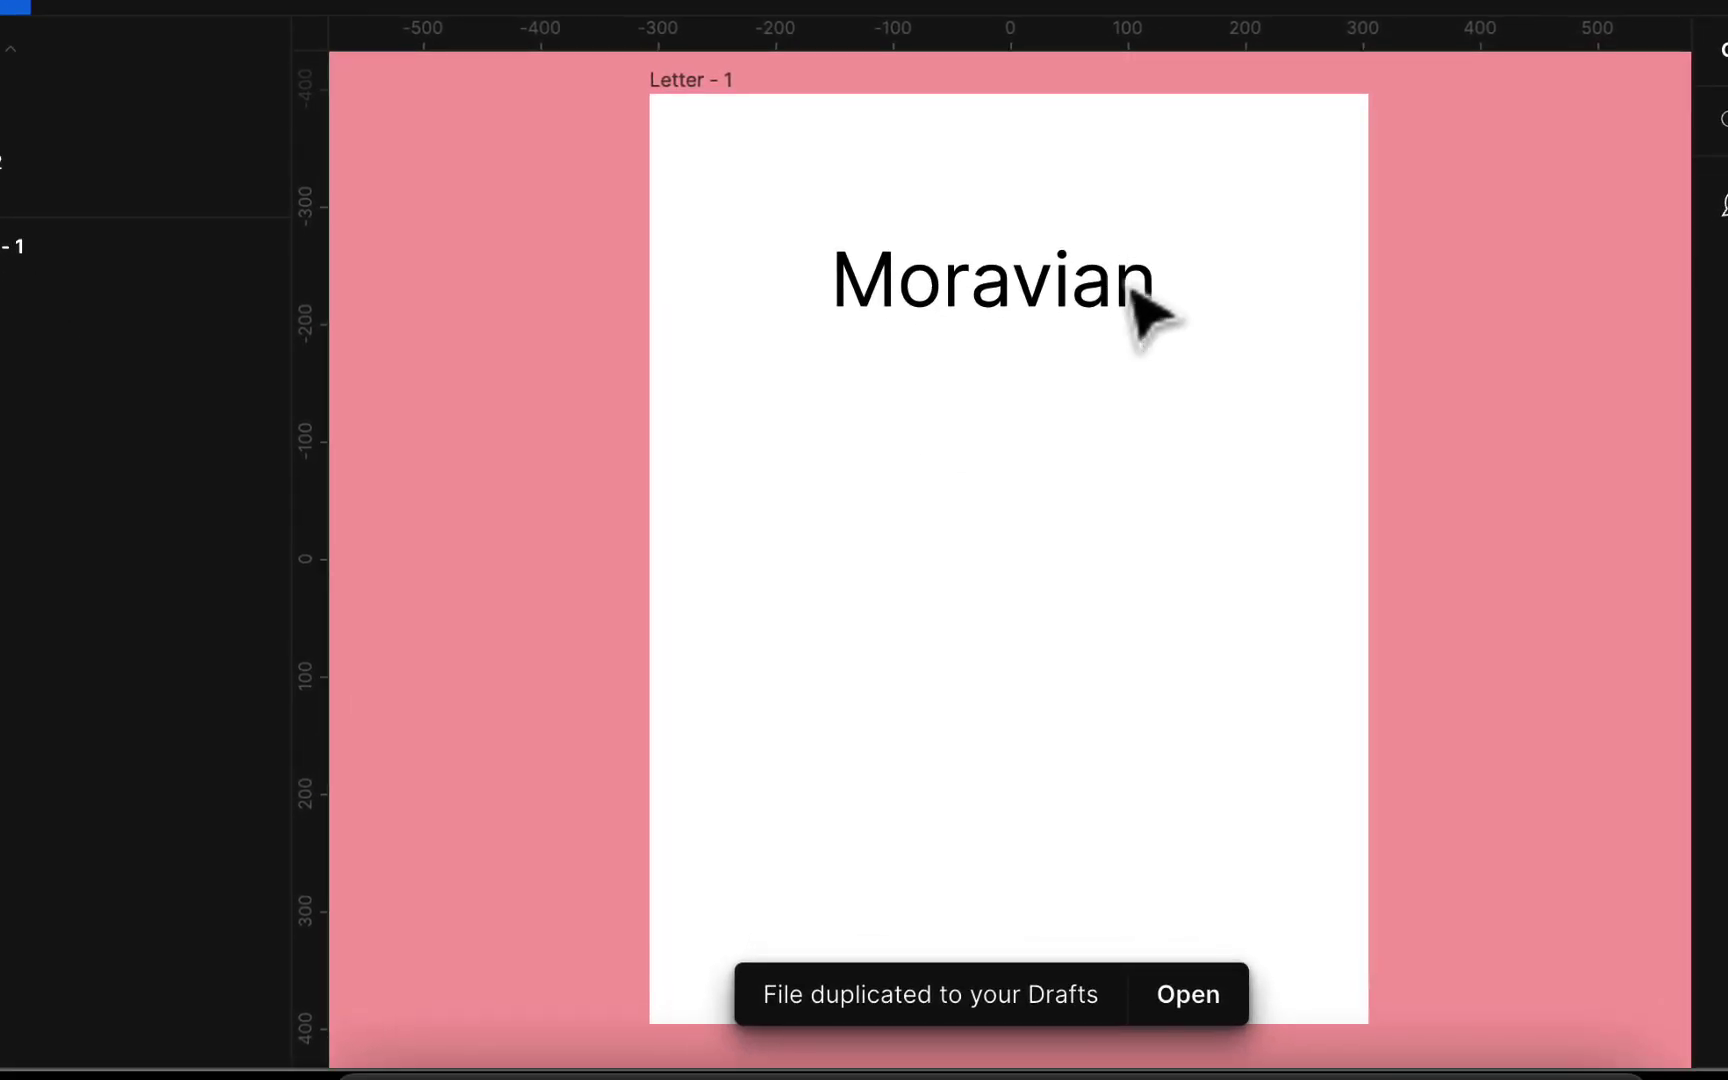
{"action": "left_click", "coordinate": [1200, 995]}
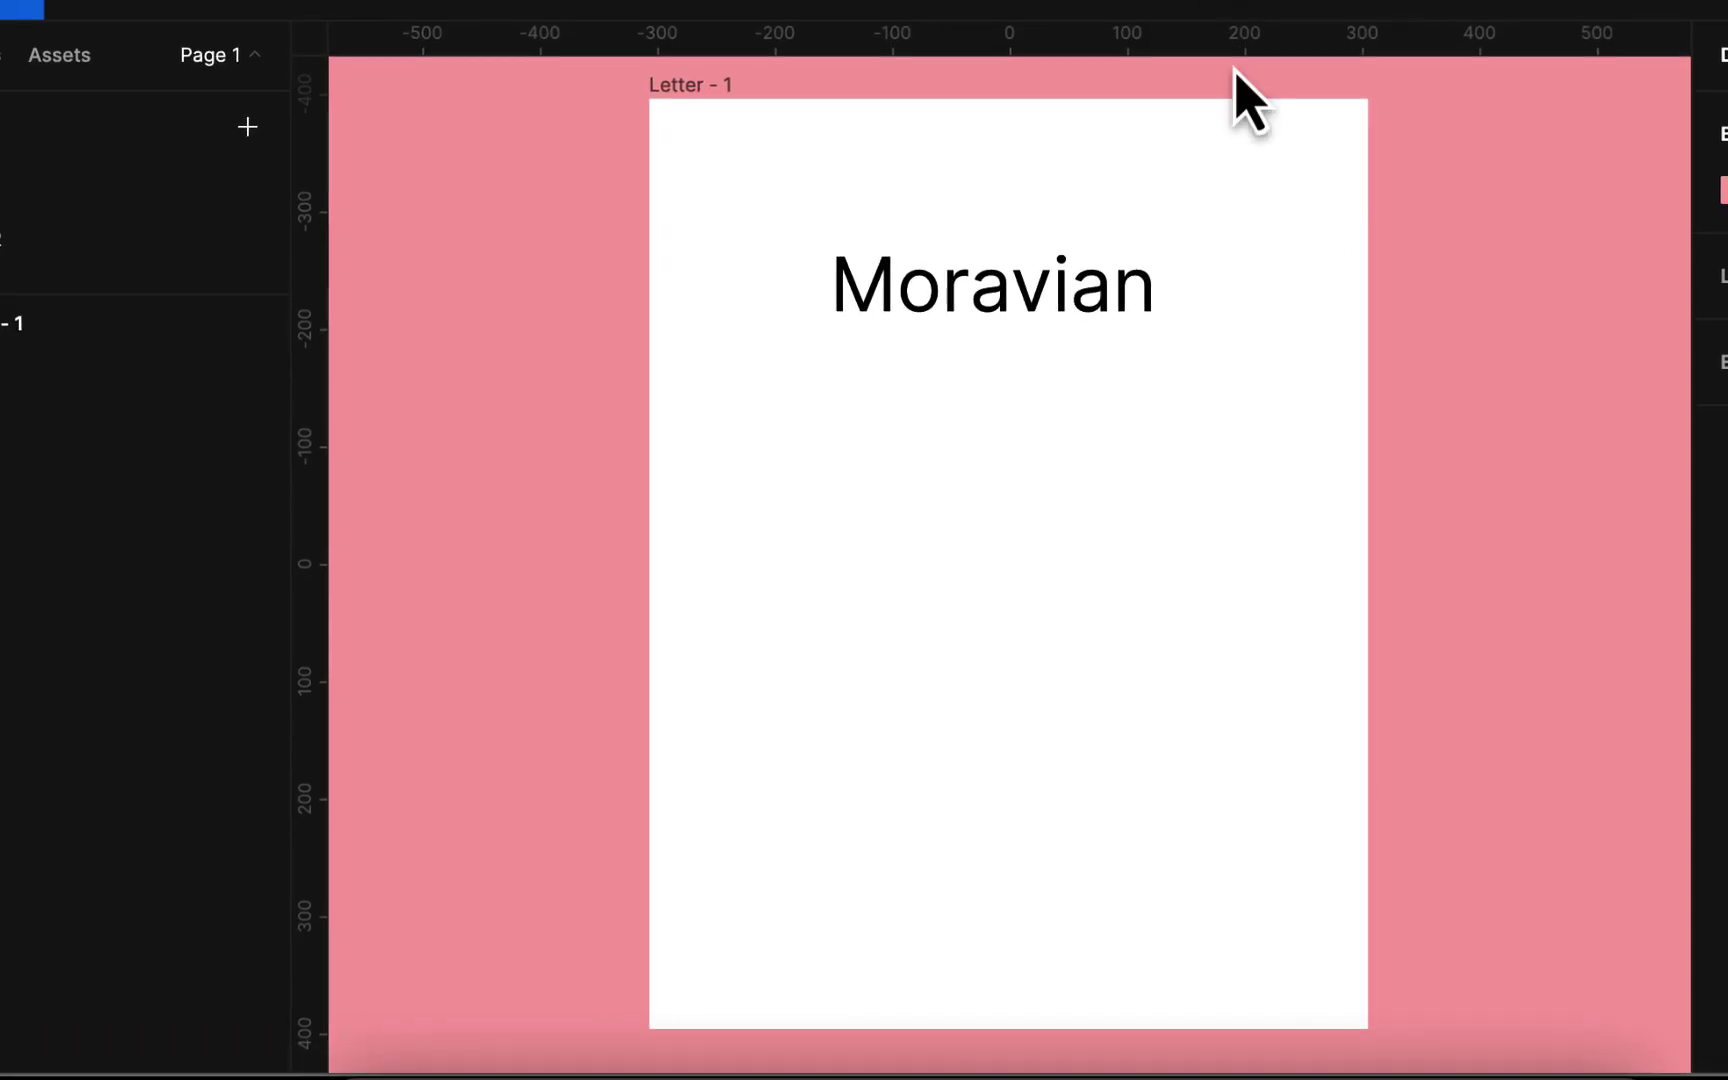
Rename the duplicated file by replacing "LastF (Copy)" after "ex8-Tracking-Kerning-" with the student's last name and first initial.
{"action": "double_click", "coordinate": [1207, 66]}
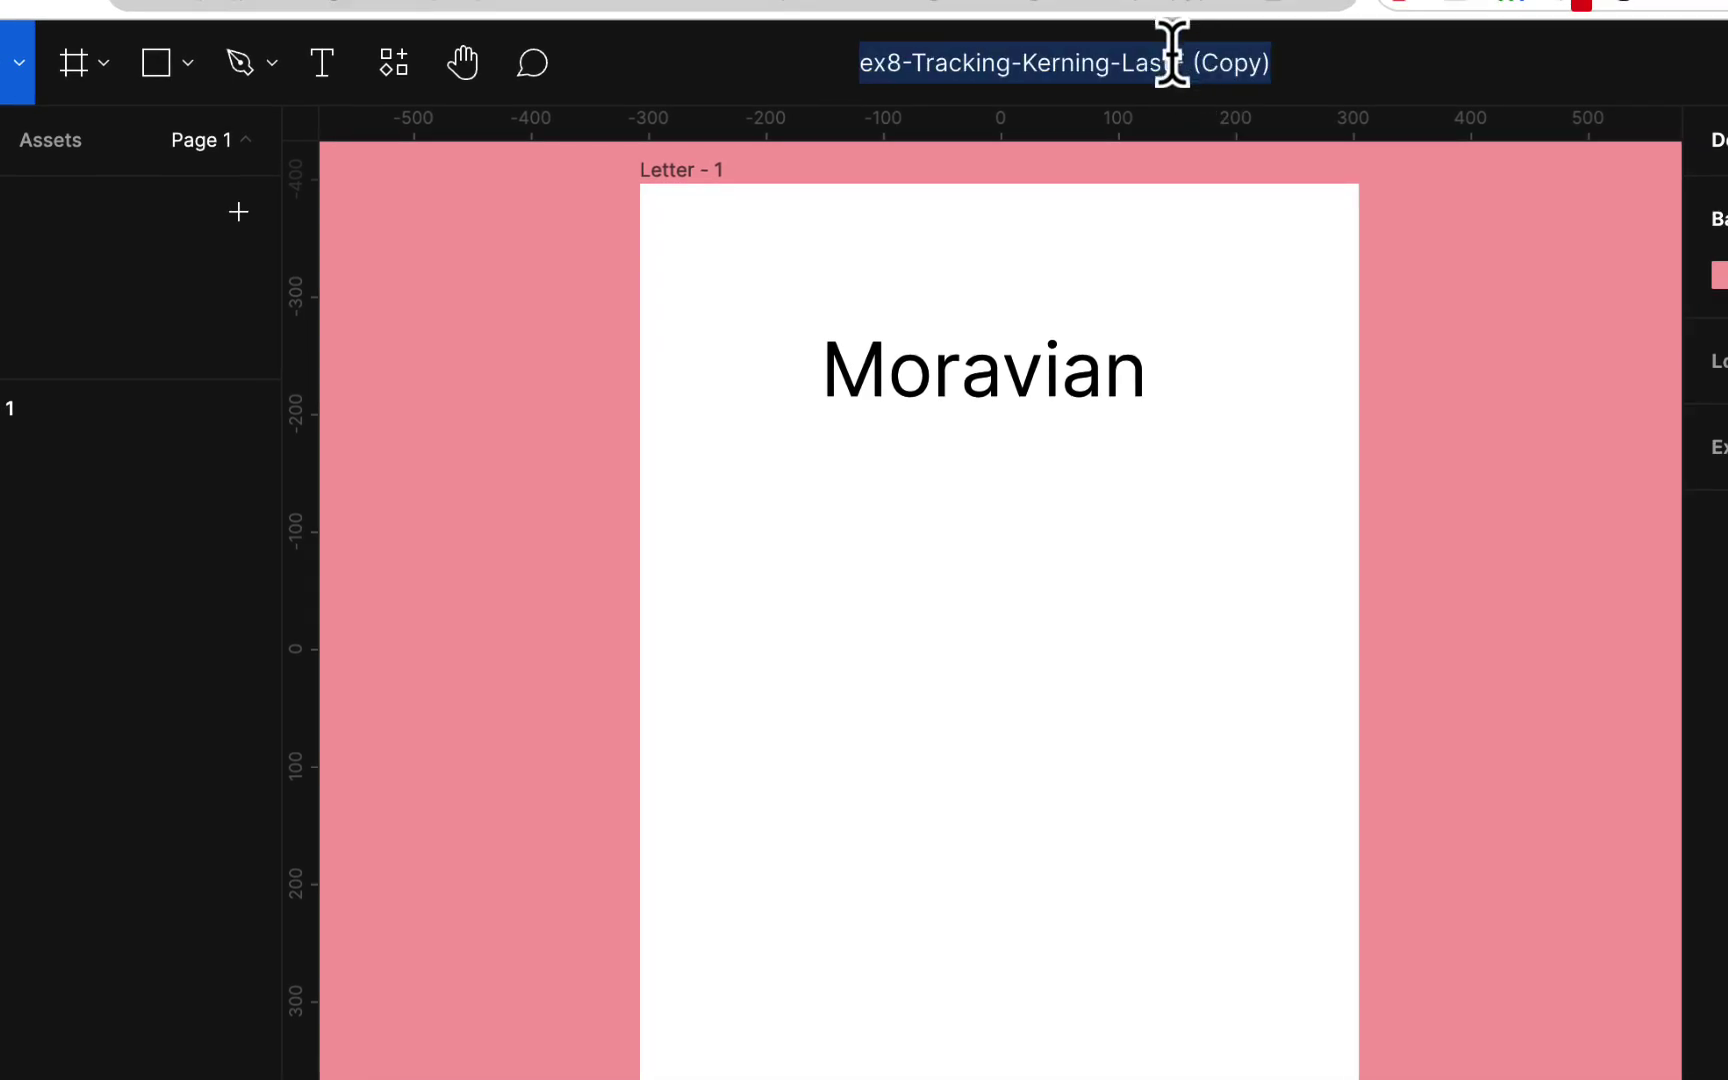
{"action": "left_click", "coordinate": [1177, 55]}
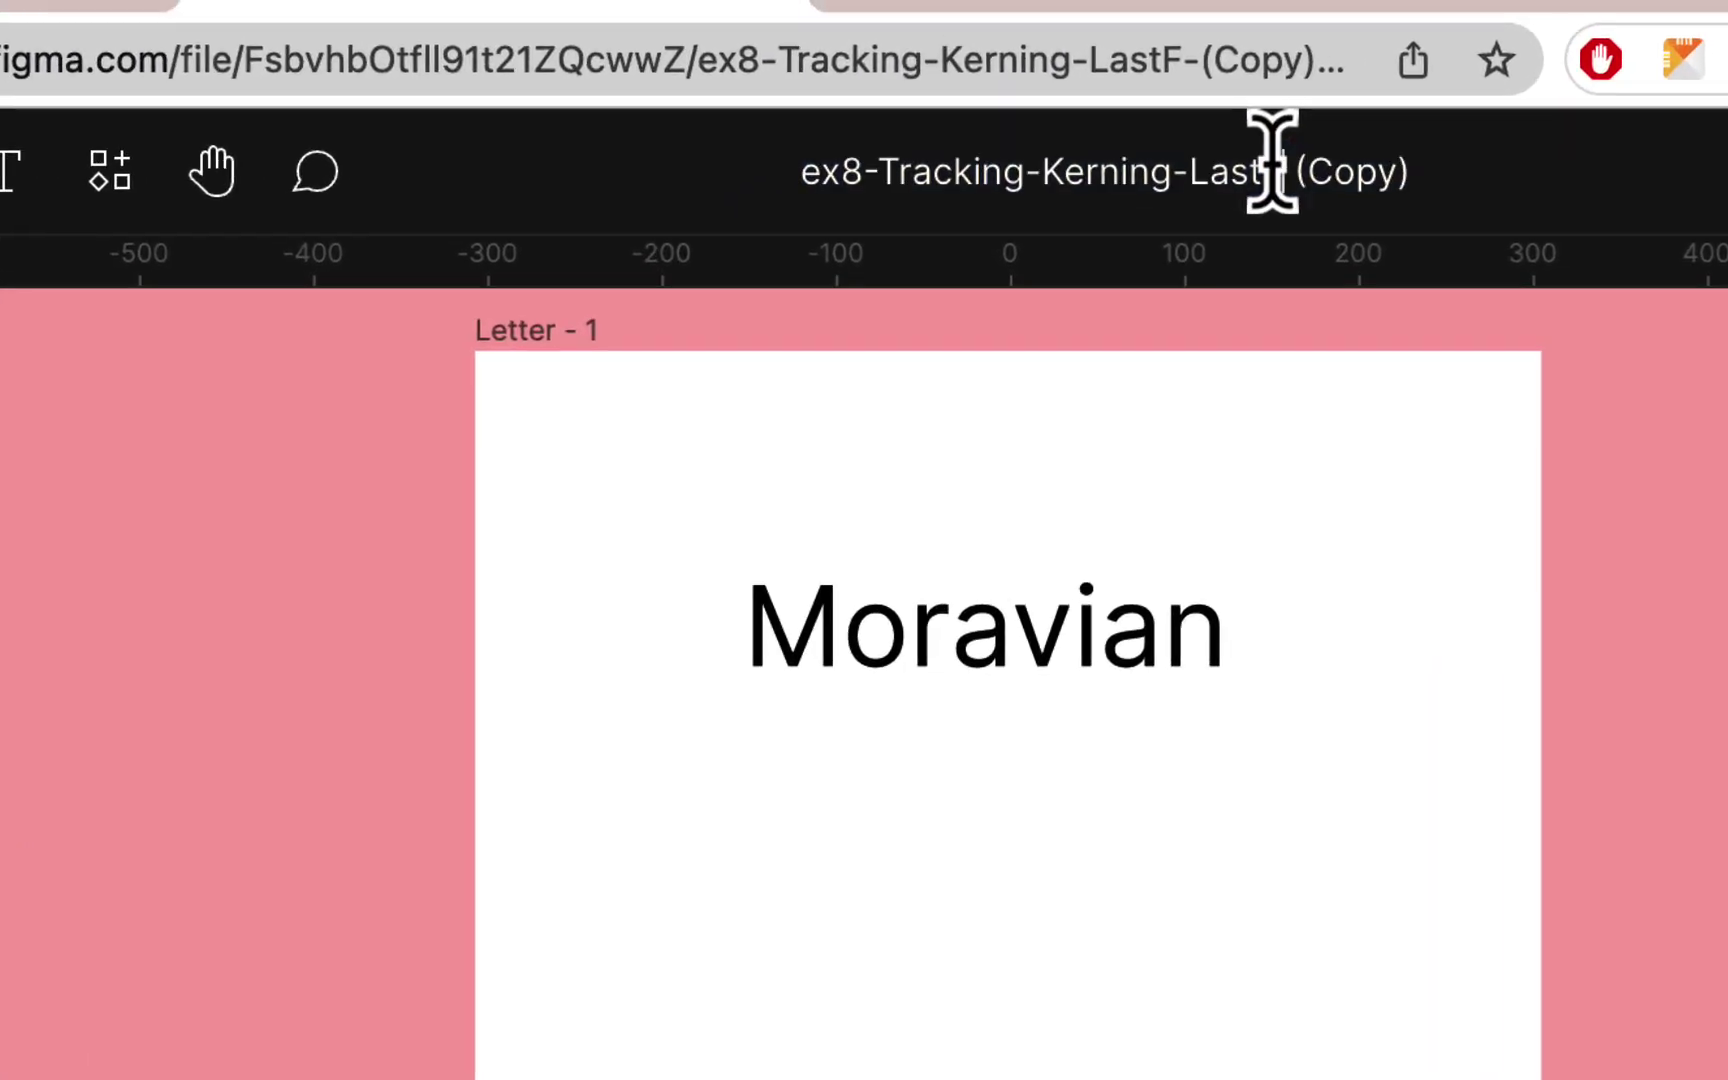
{"action": "left_click_drag", "start_coordinate": [1190, 163], "coordinate": [1422, 155]}
{"action": "type", "text": "Ho"}
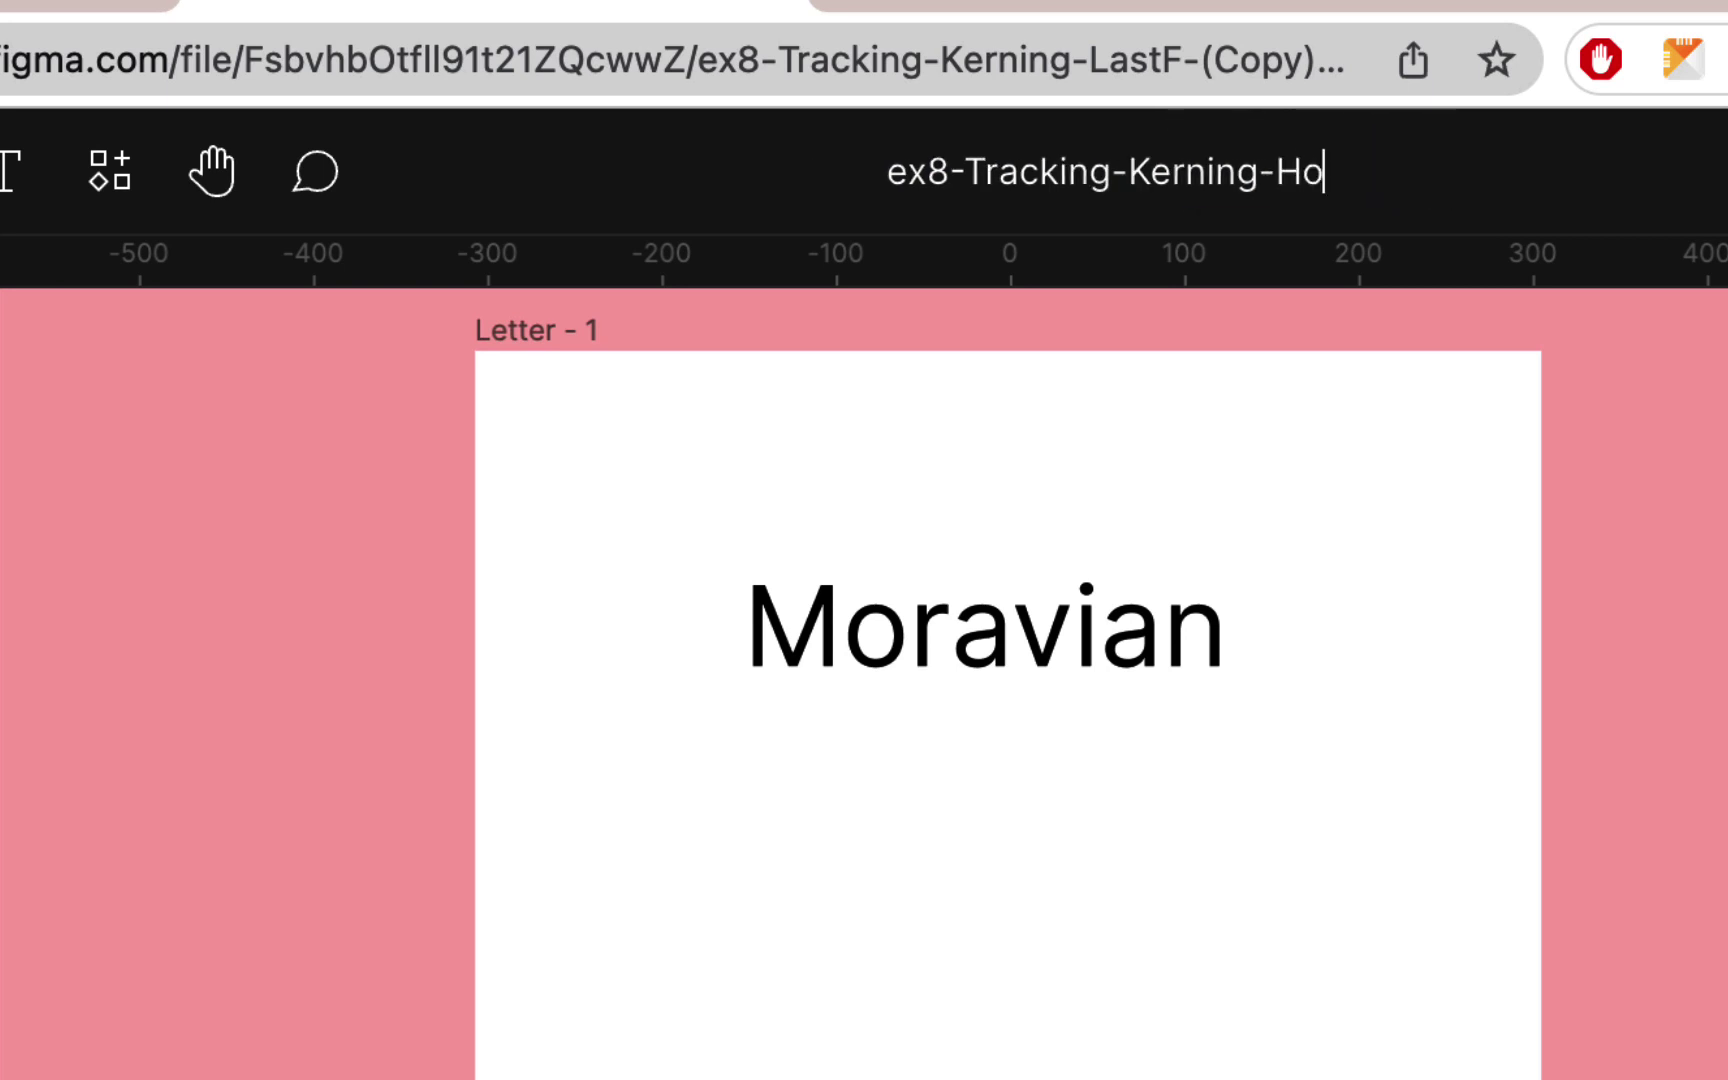
{"action": "type", "text": "maR"}
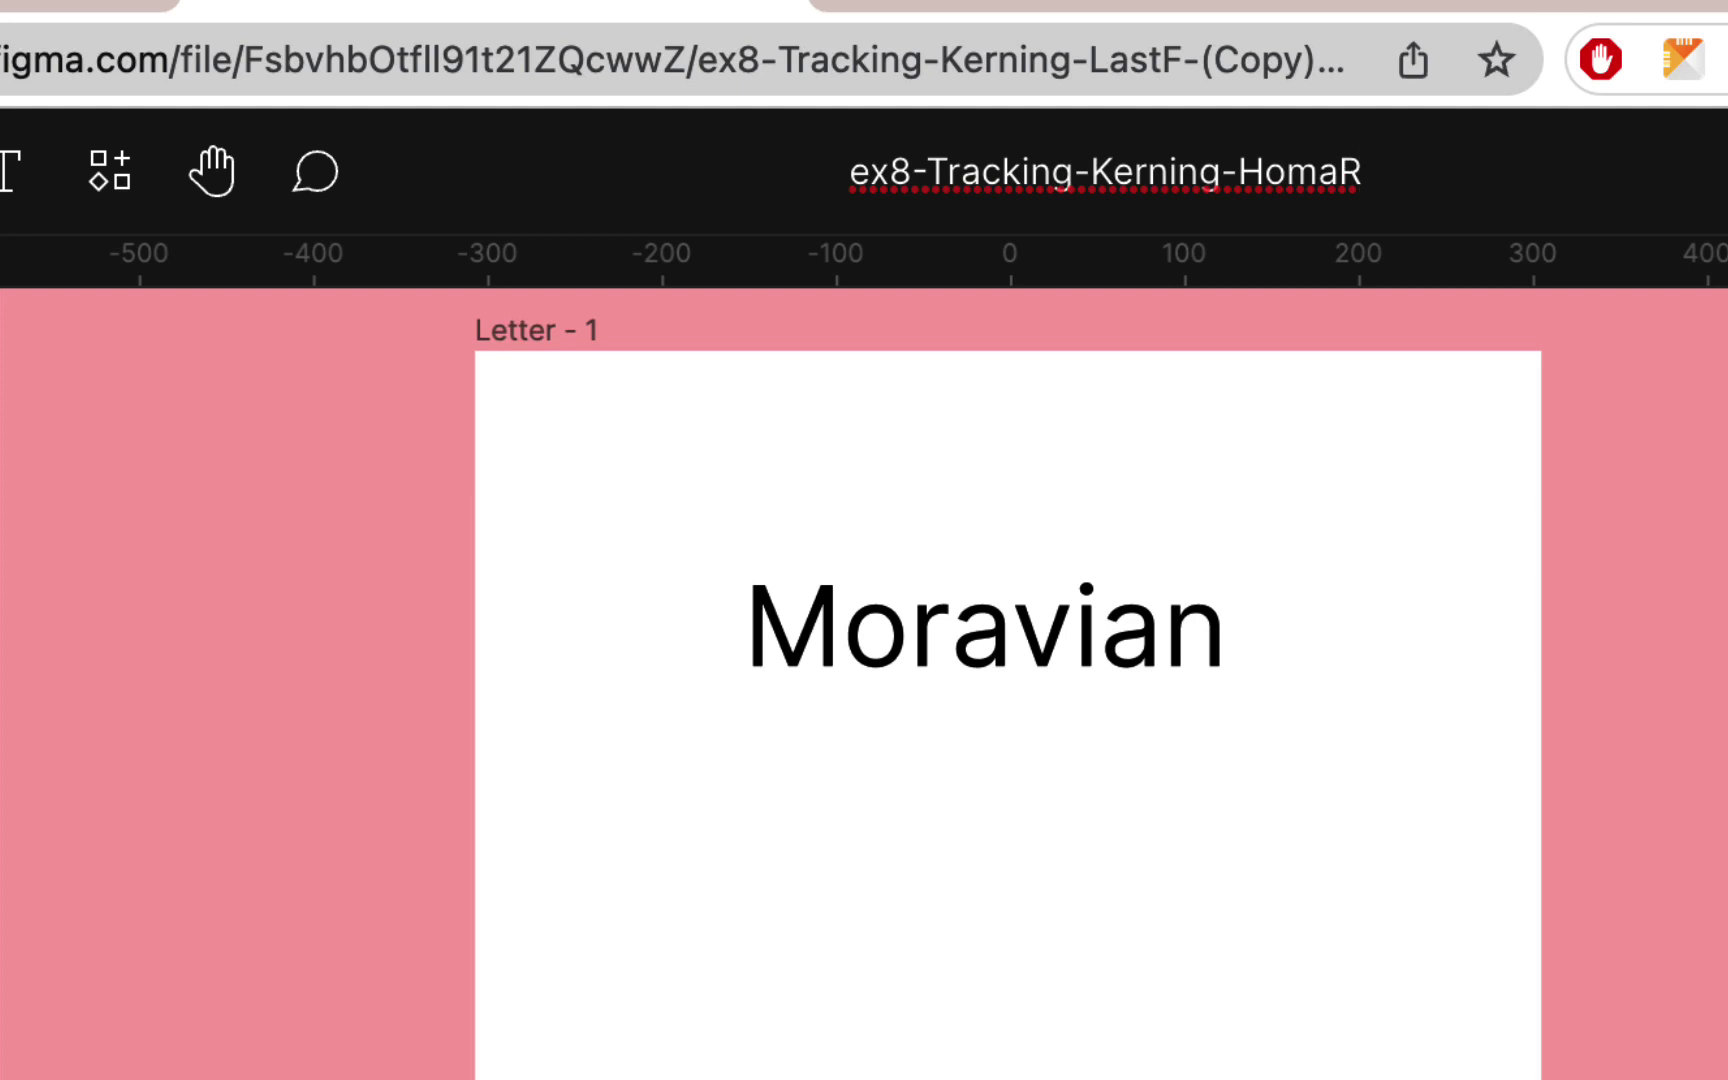
{"action": "key", "text": "Return"}
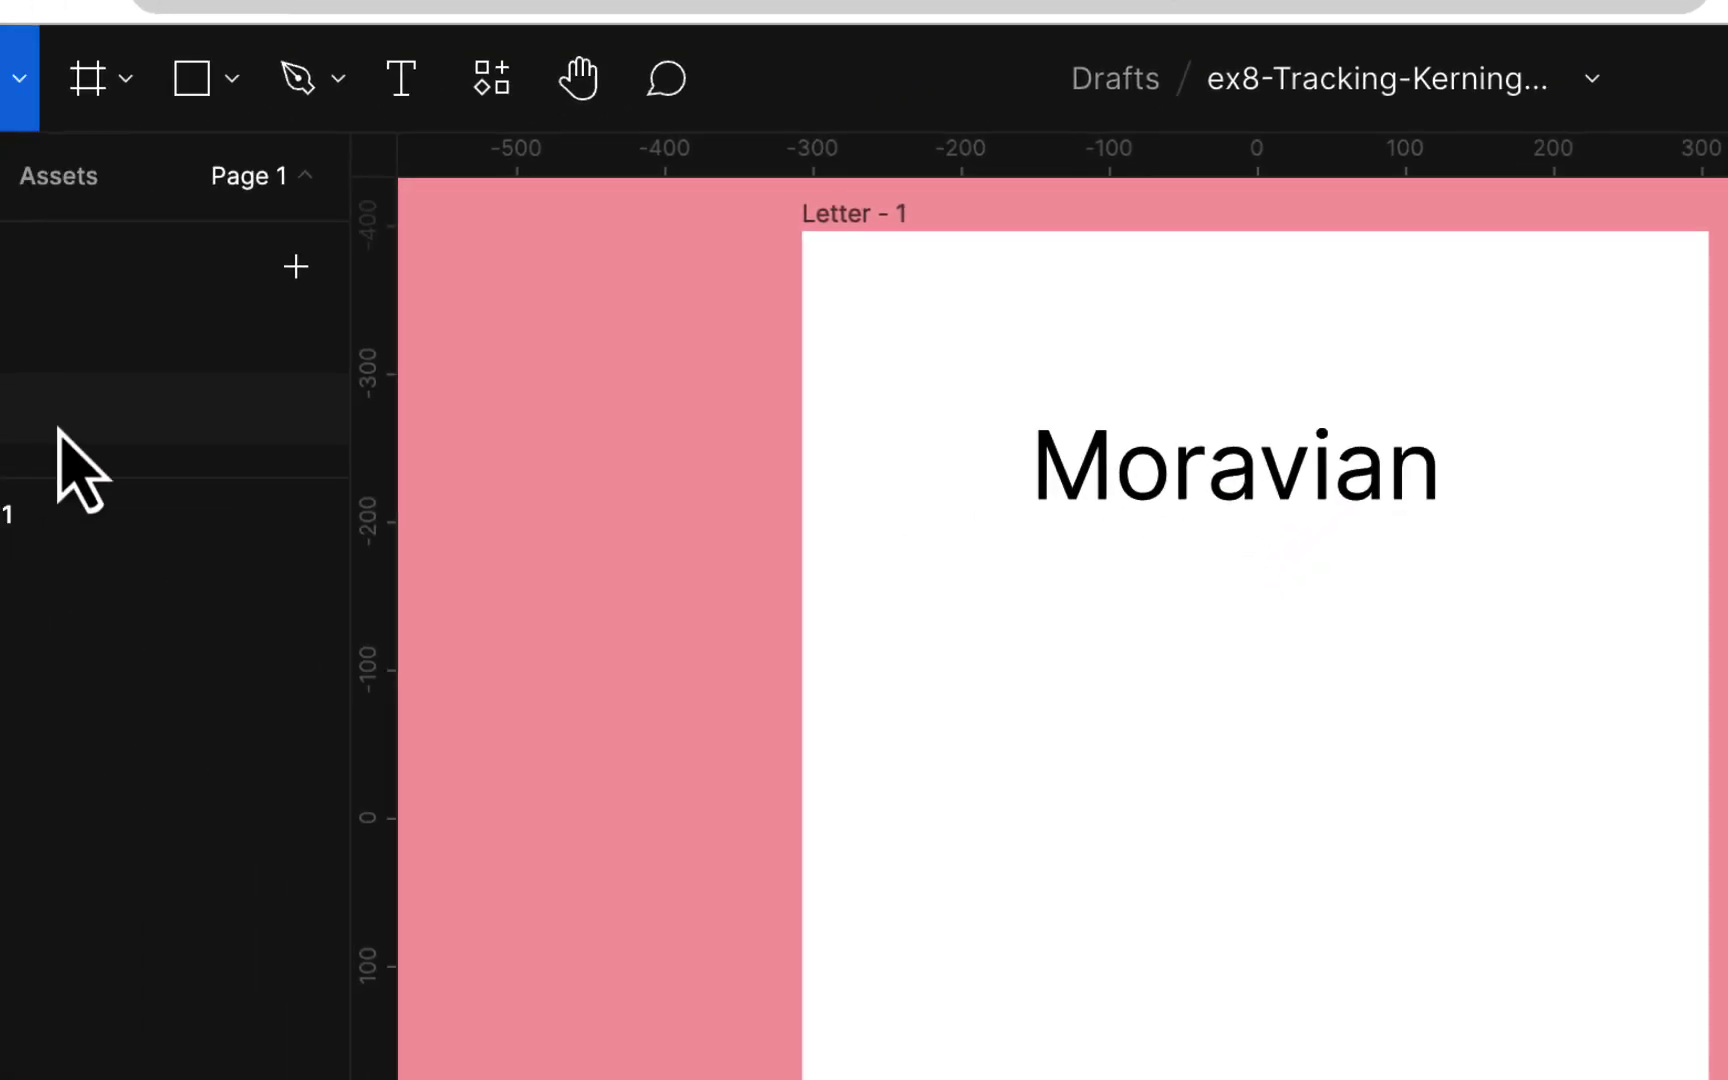
Look at Page 2, return to Page 1 and set the Moravian text's typeface to Crimson Text.
{"action": "left_click", "coordinate": [220, 358]}
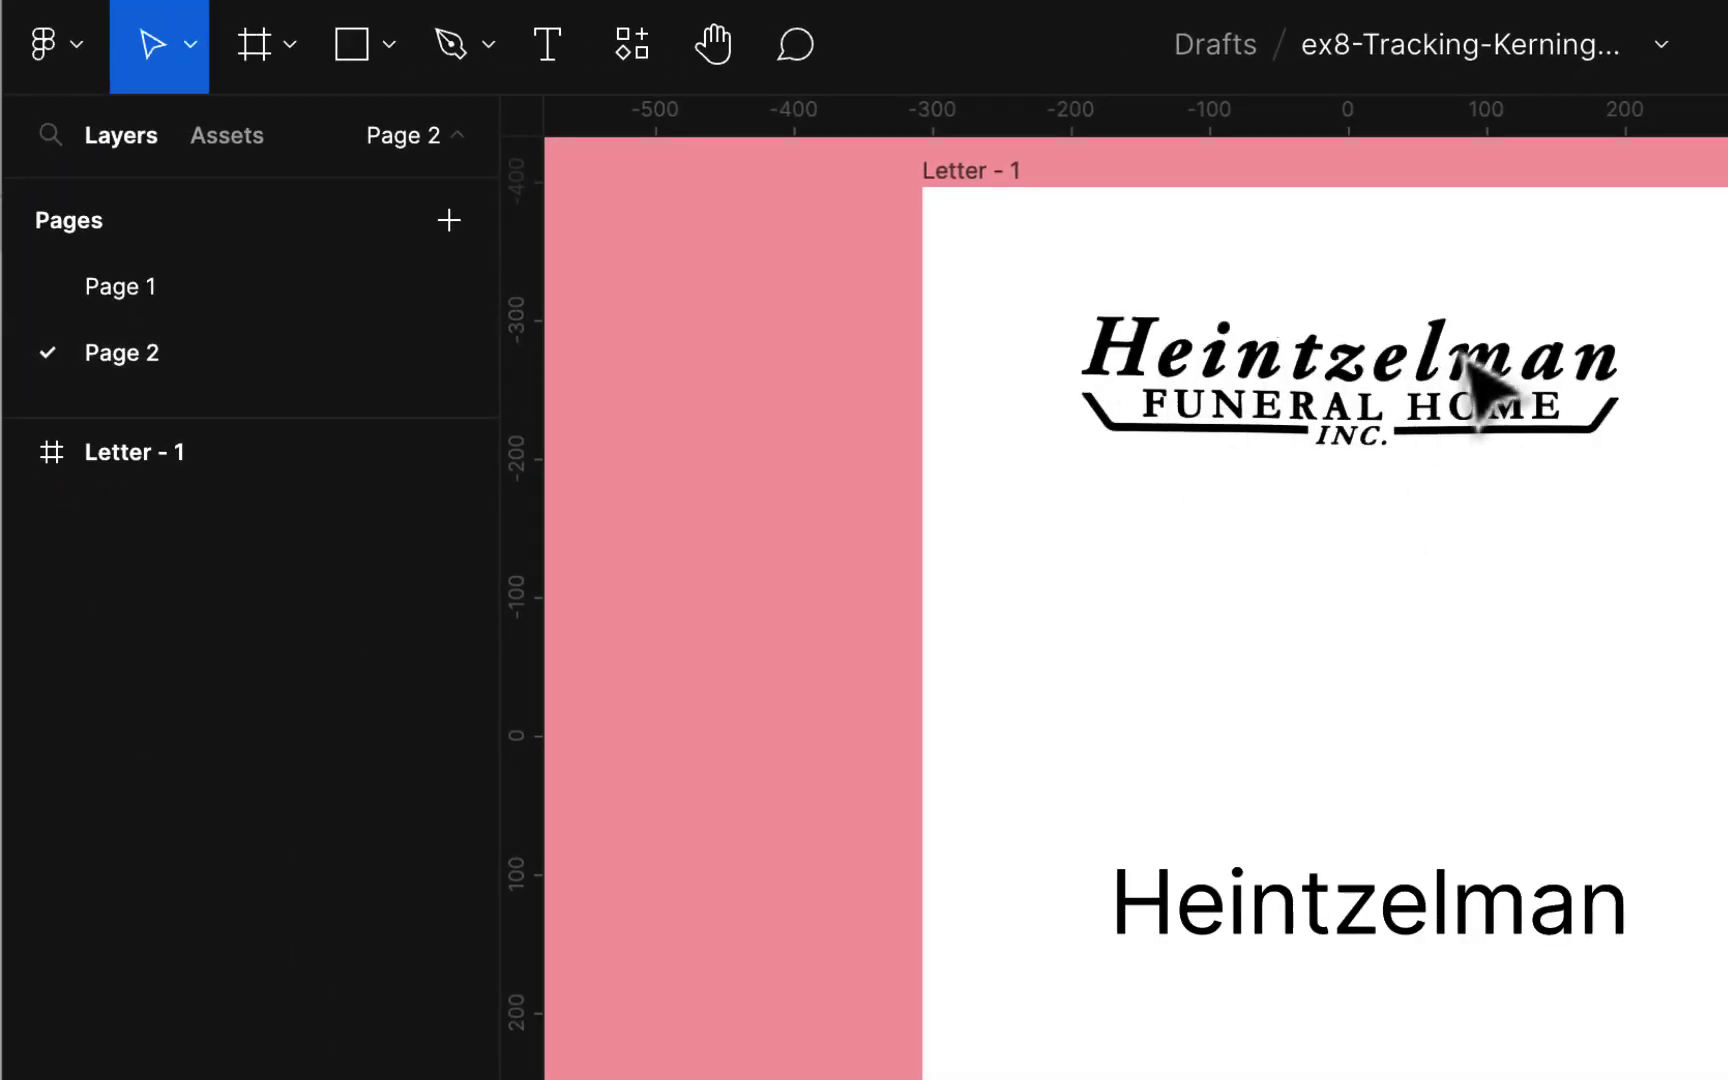
{"action": "left_click", "coordinate": [231, 297]}
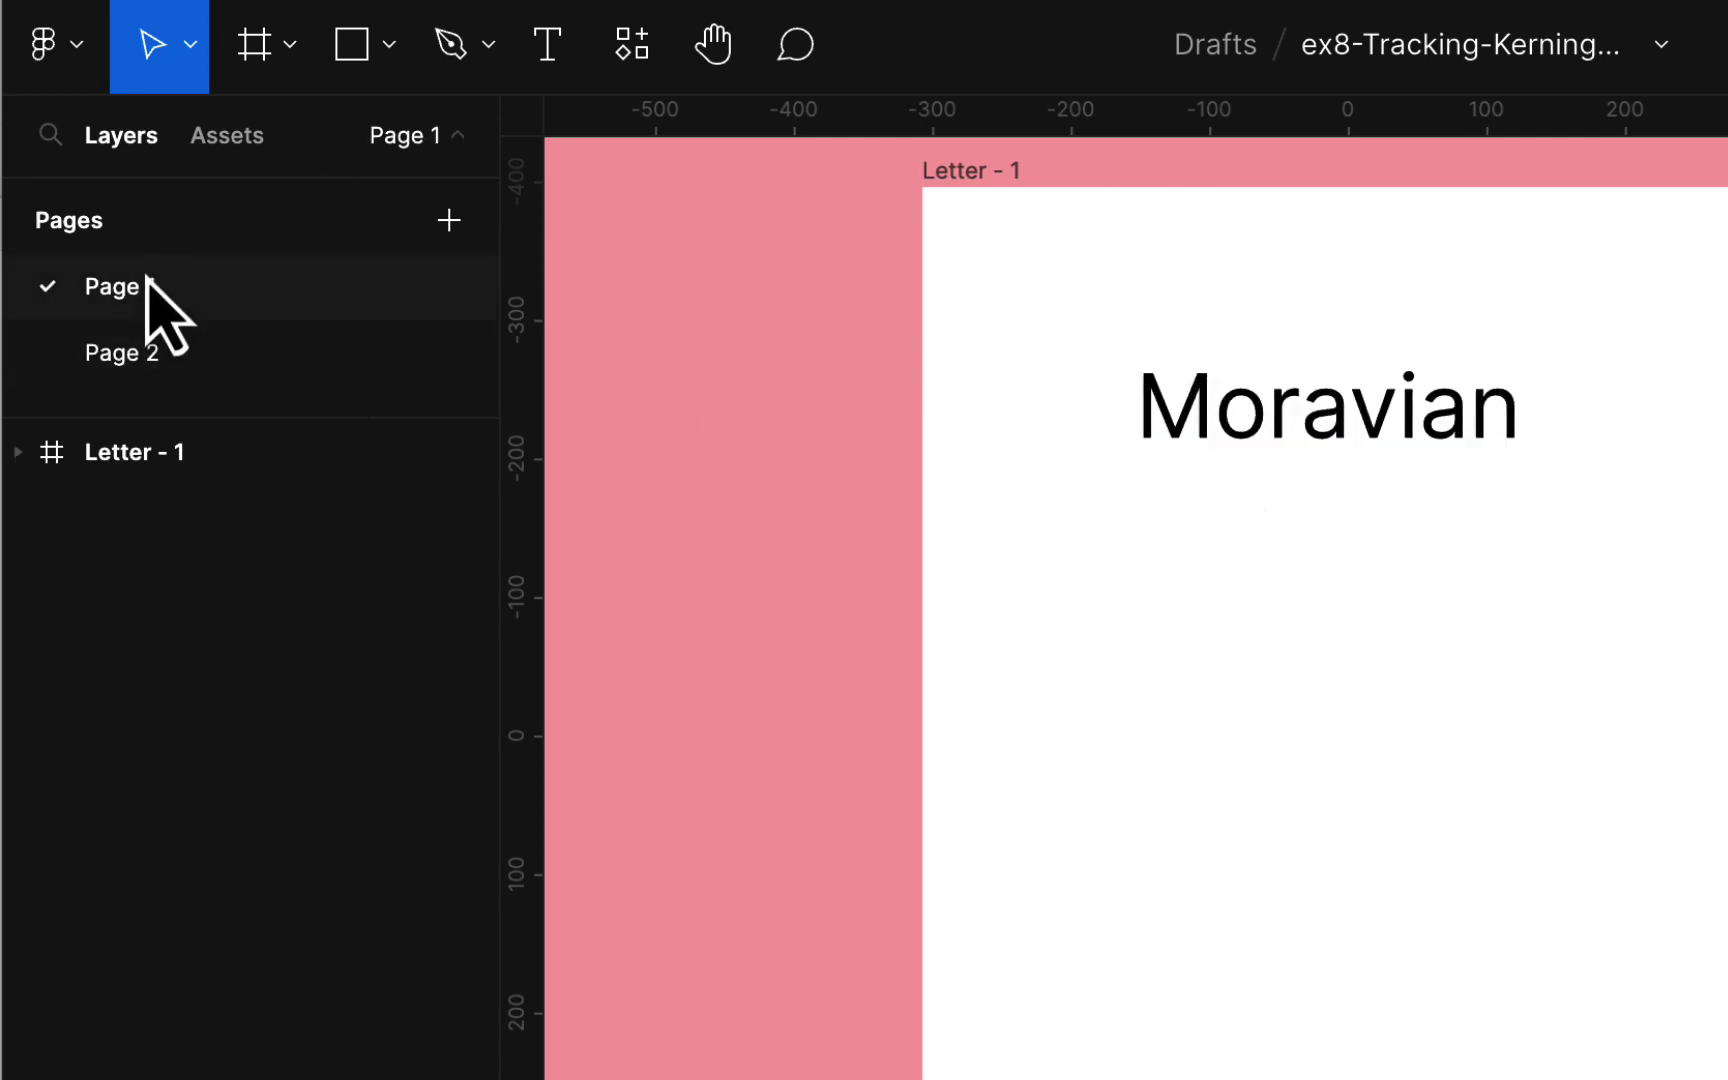
{"action": "left_click", "coordinate": [1430, 430]}
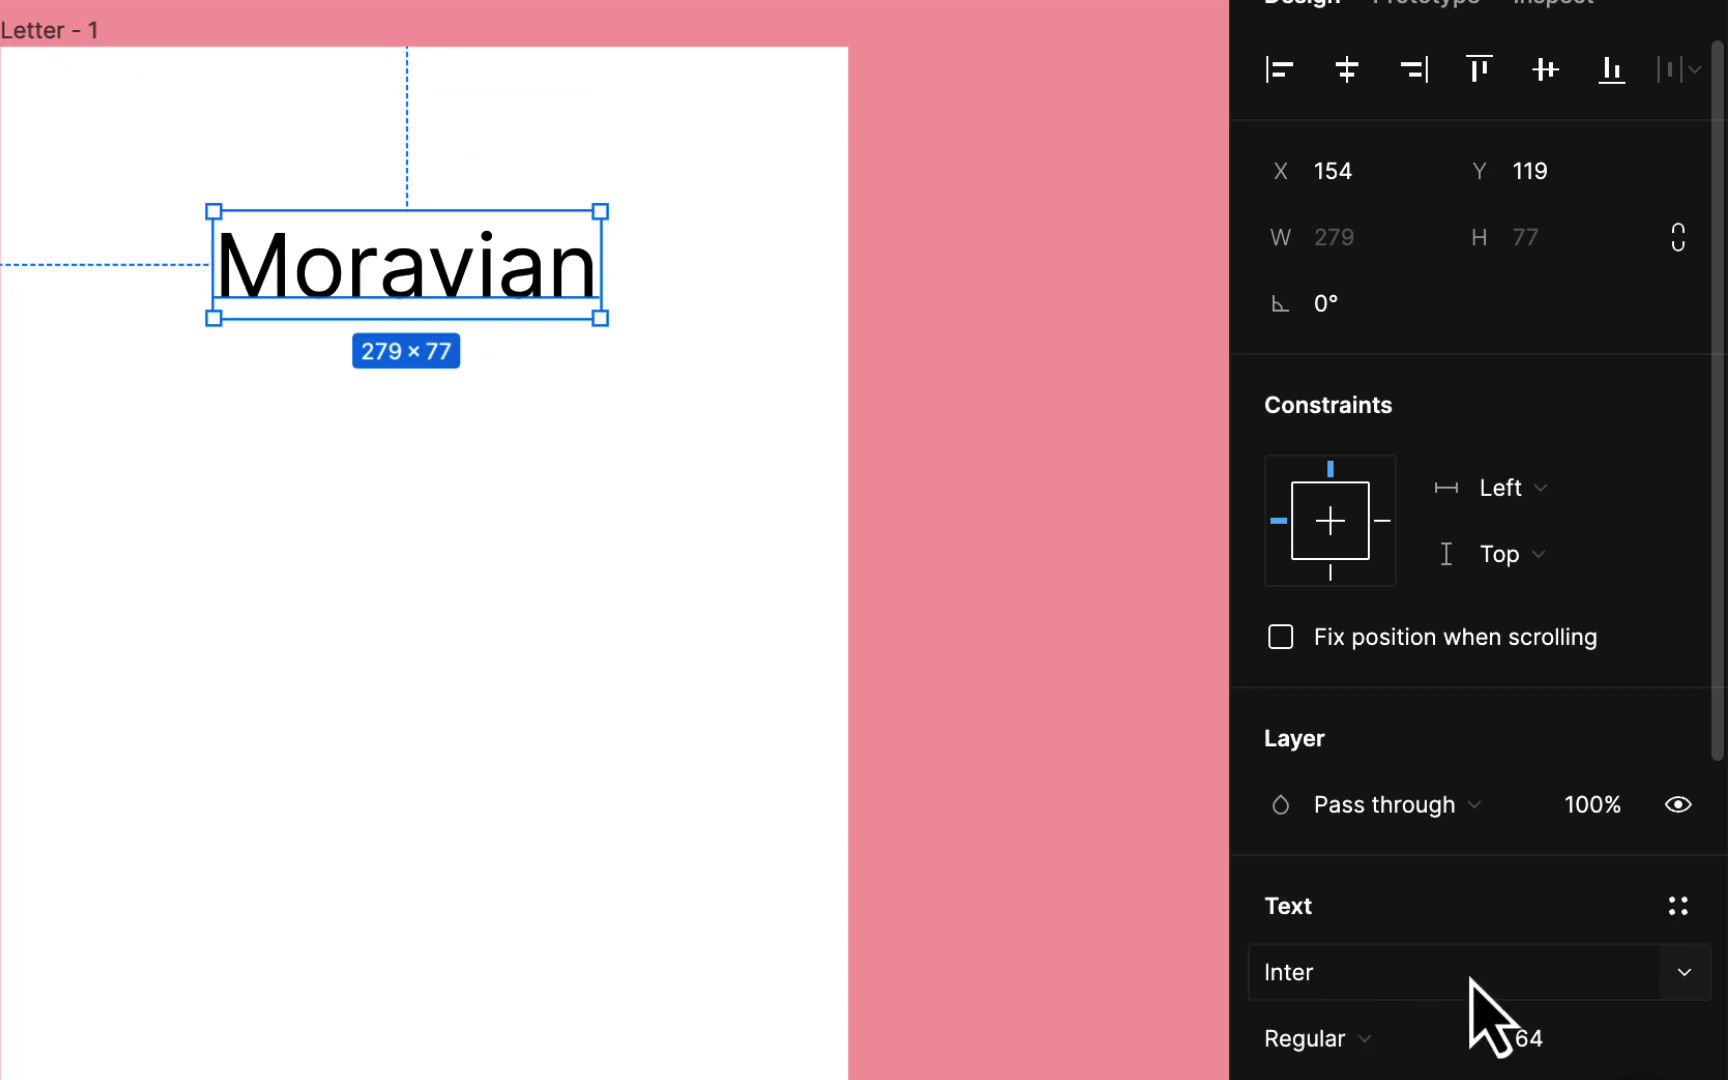
{"action": "left_click", "coordinate": [1684, 970]}
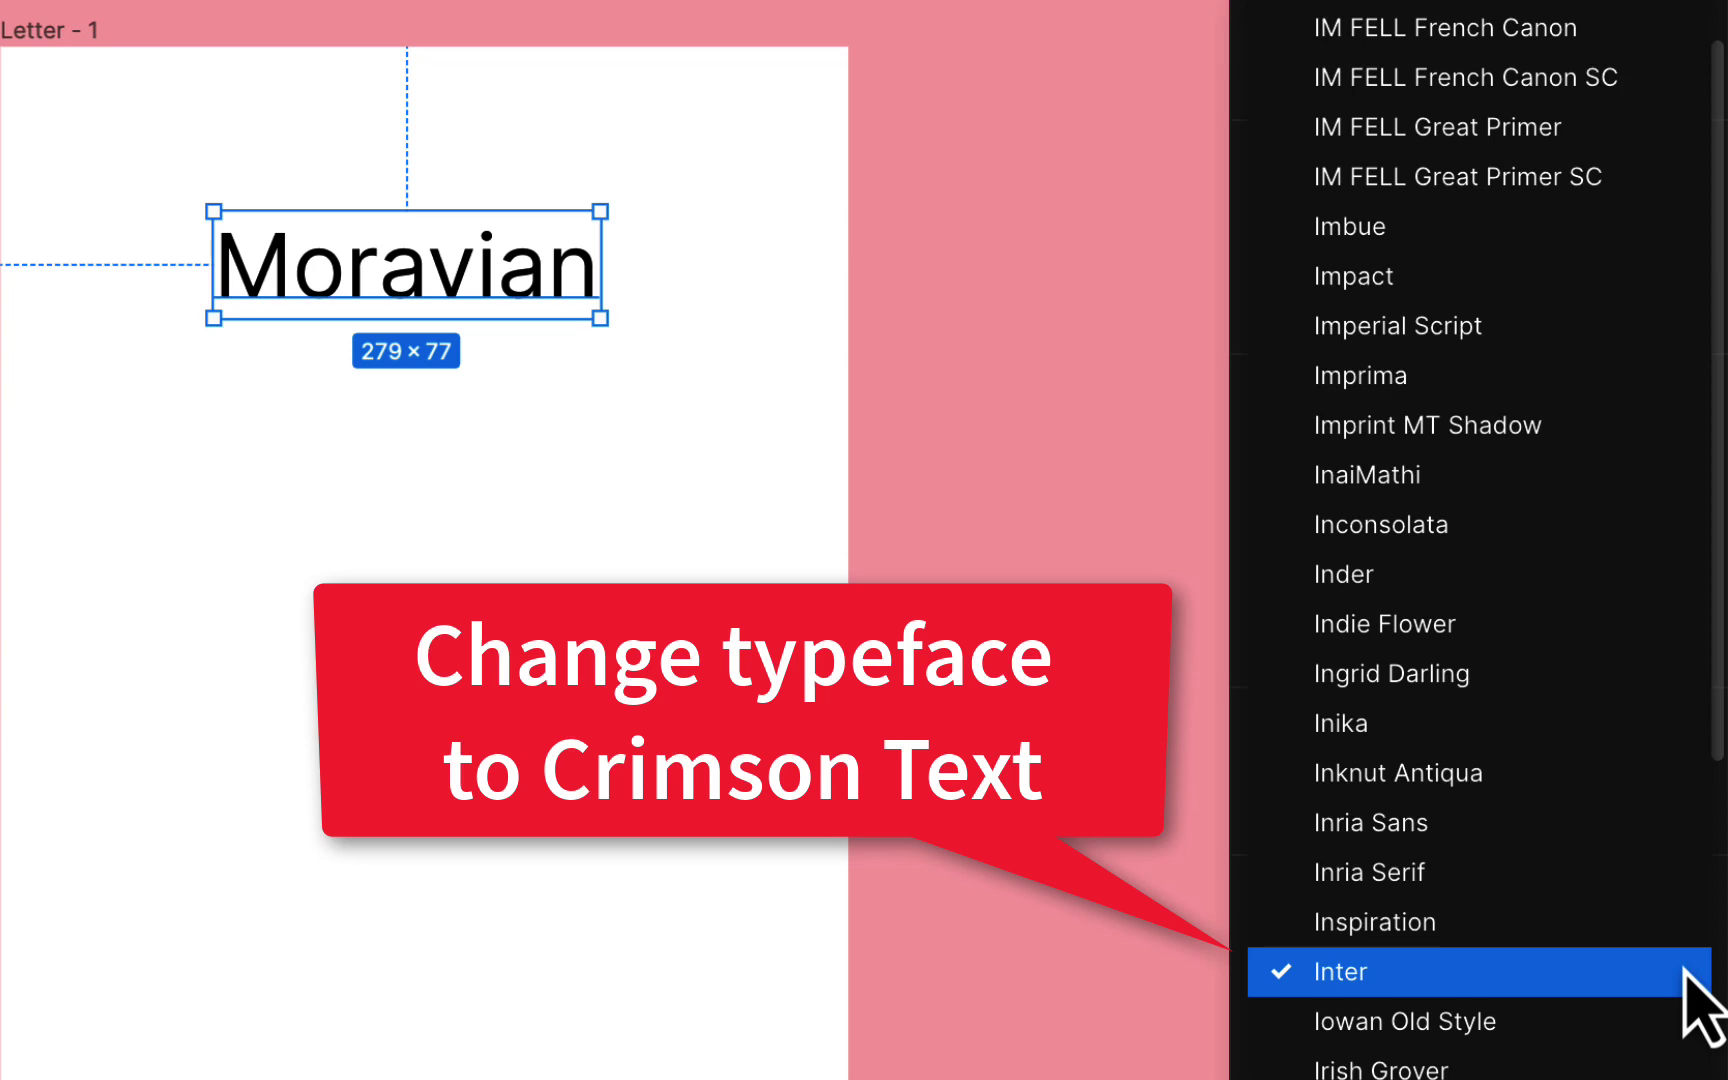
{"action": "scroll", "coordinate": [1700, 1000], "scroll_direction": "up", "scroll_amount": 20}
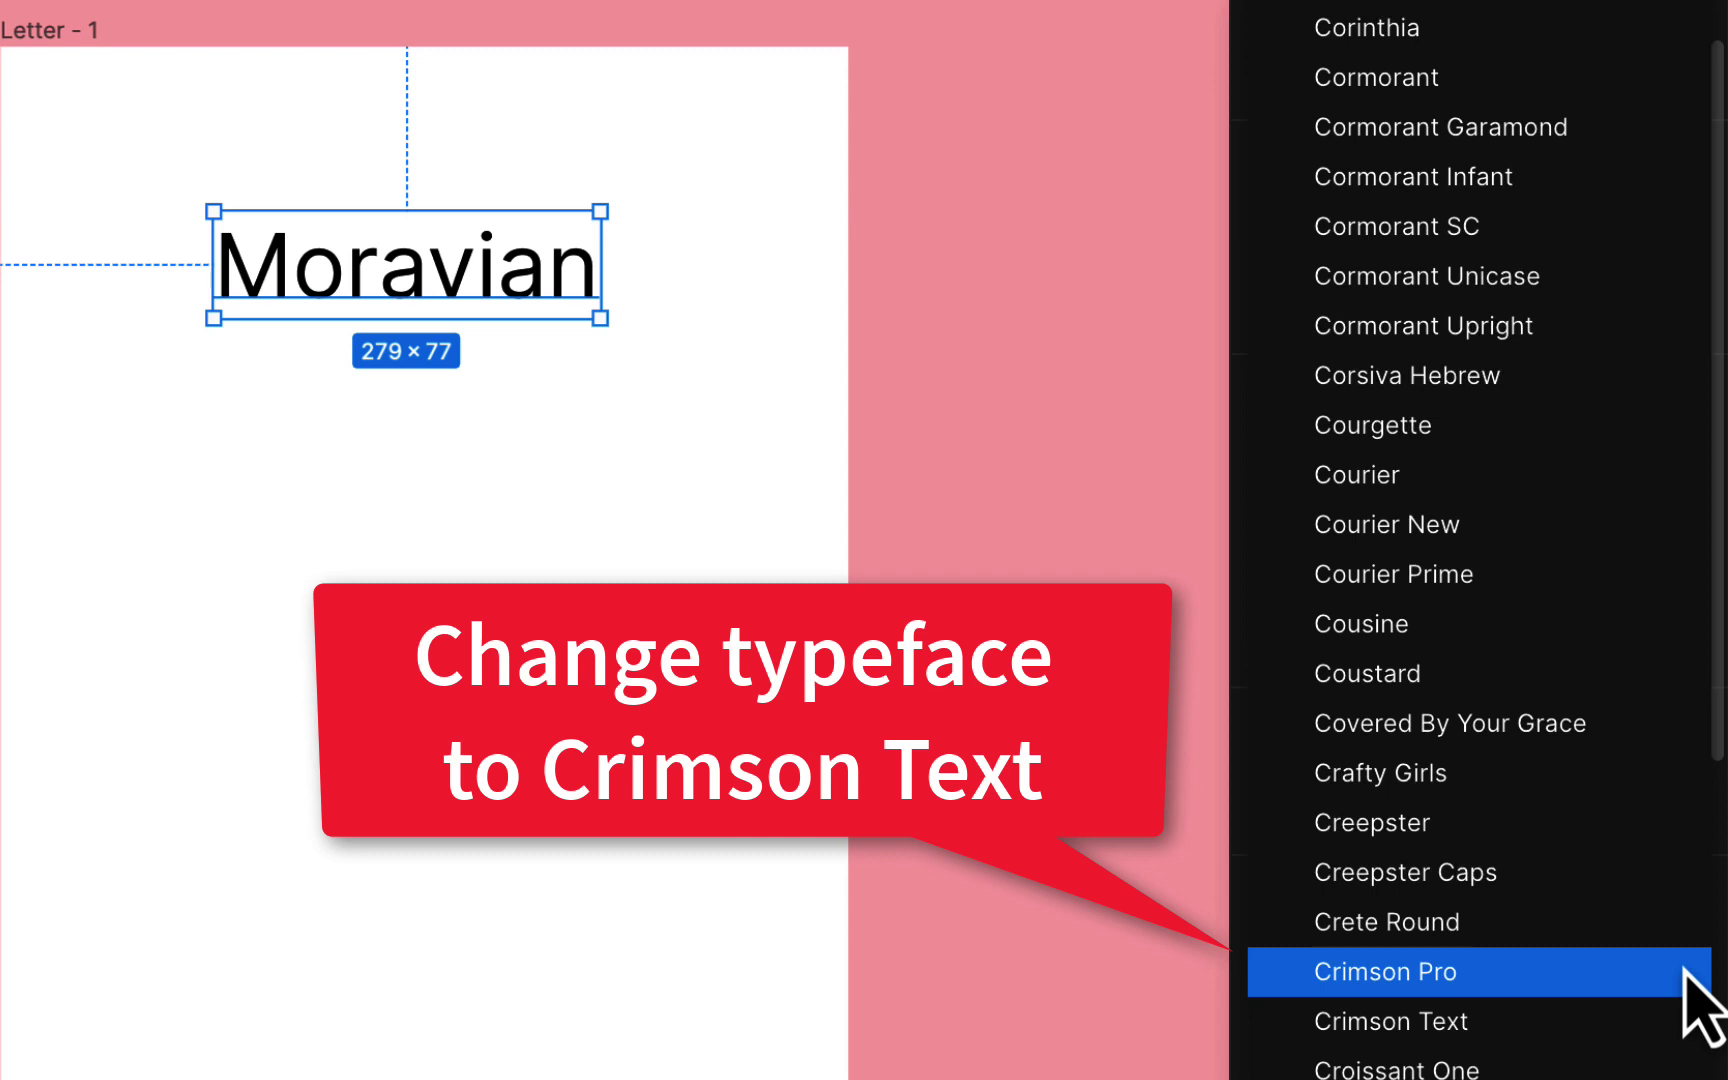
{"action": "left_click", "coordinate": [1463, 1024]}
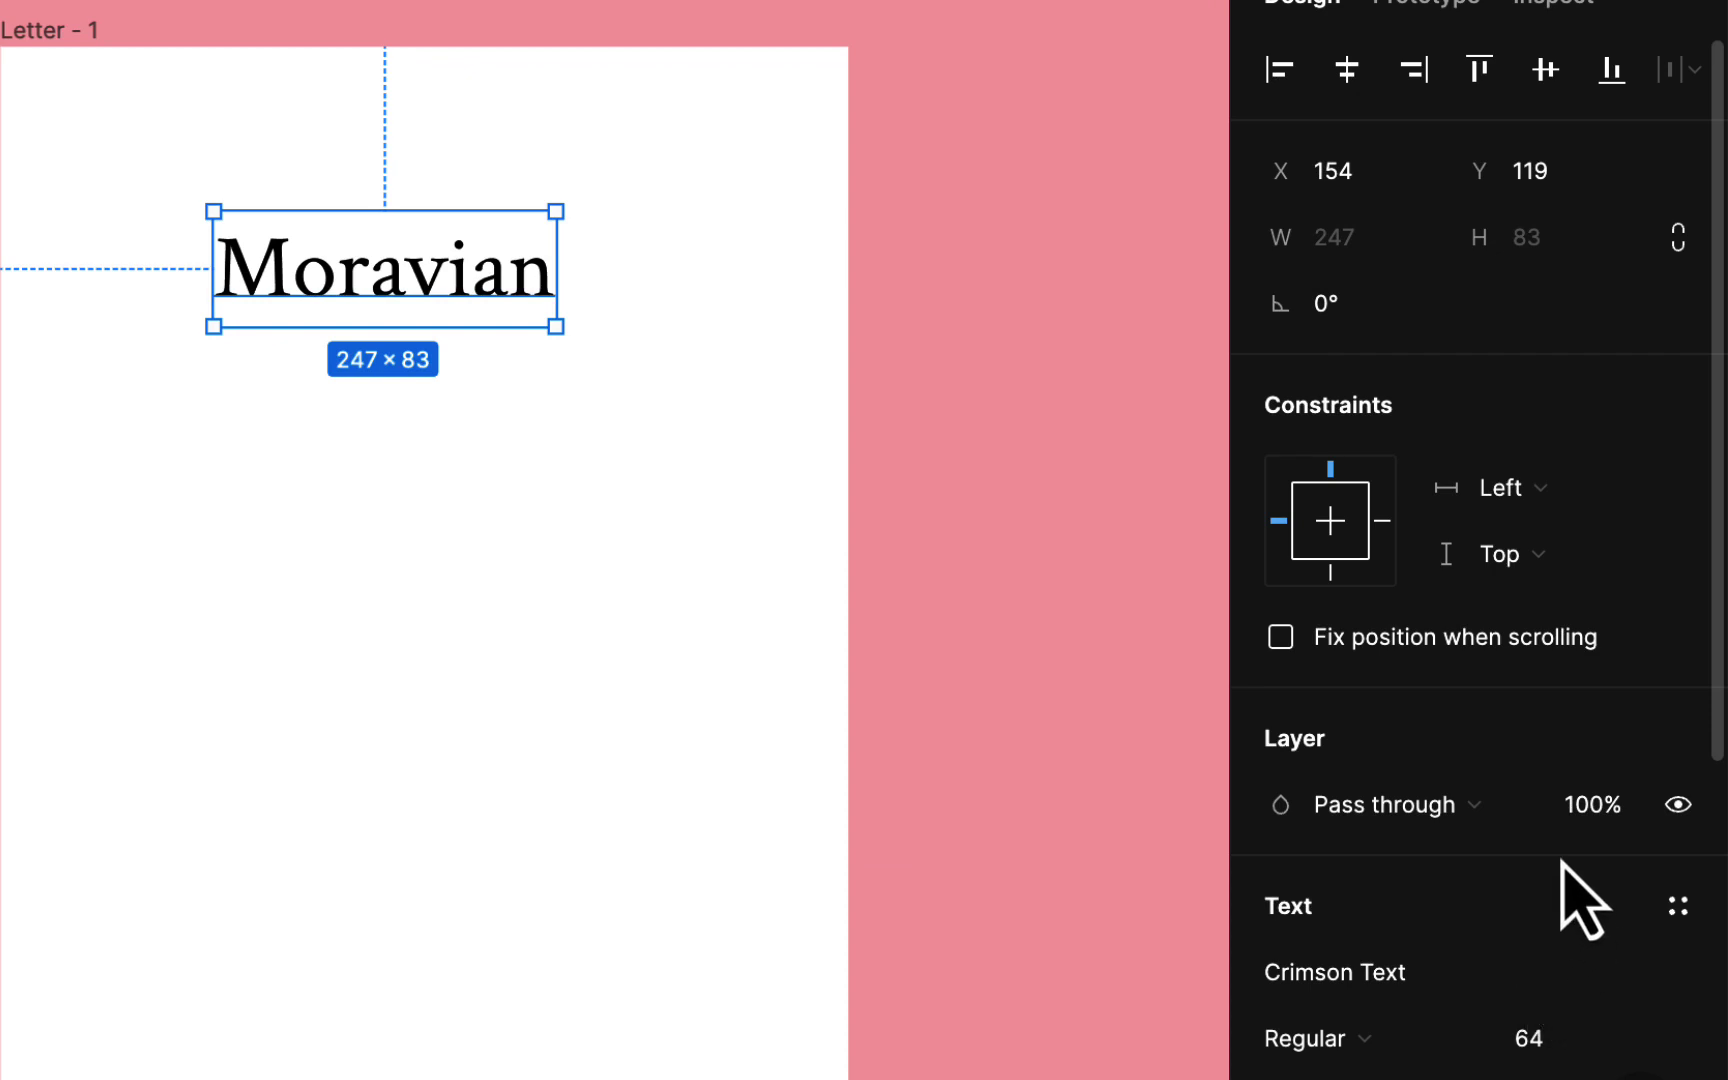
Set the case of the Moravian text to Uppercase in its type settings.
{"action": "scroll", "coordinate": [1562, 897], "scroll_direction": "down", "scroll_amount": 8}
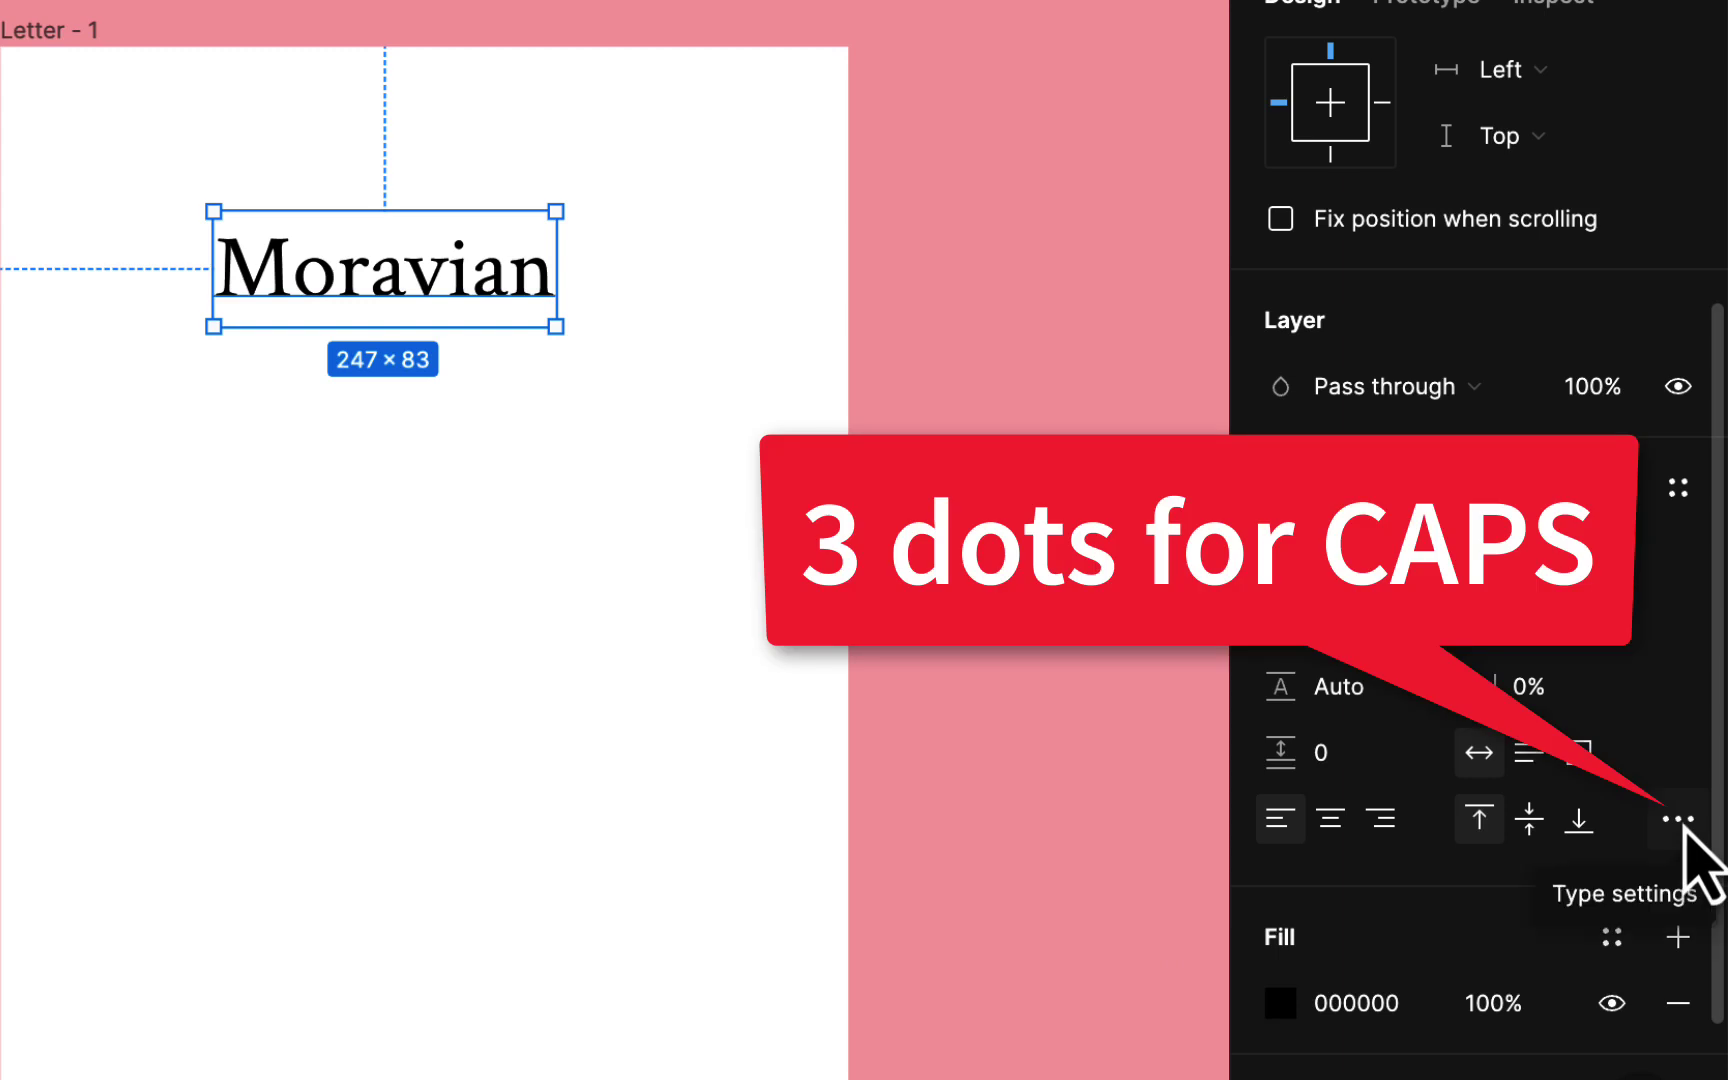
{"action": "left_click", "coordinate": [1678, 820]}
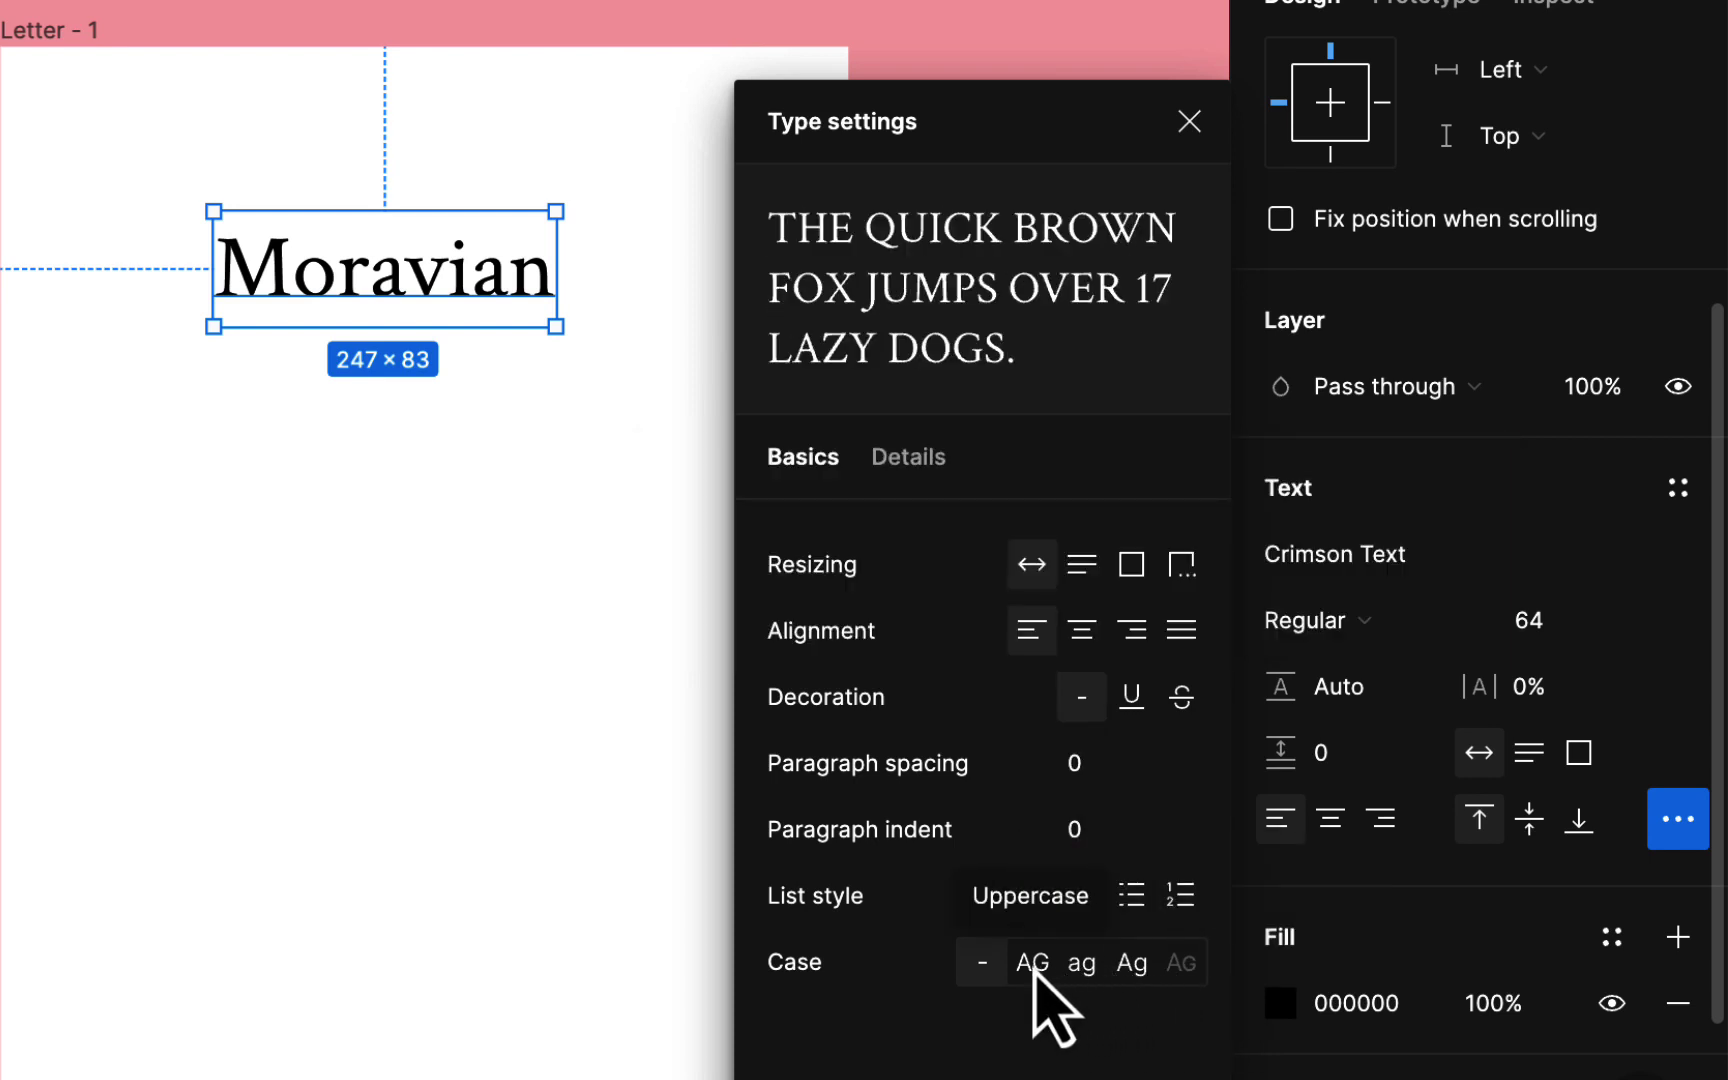
{"action": "left_click", "coordinate": [1034, 970]}
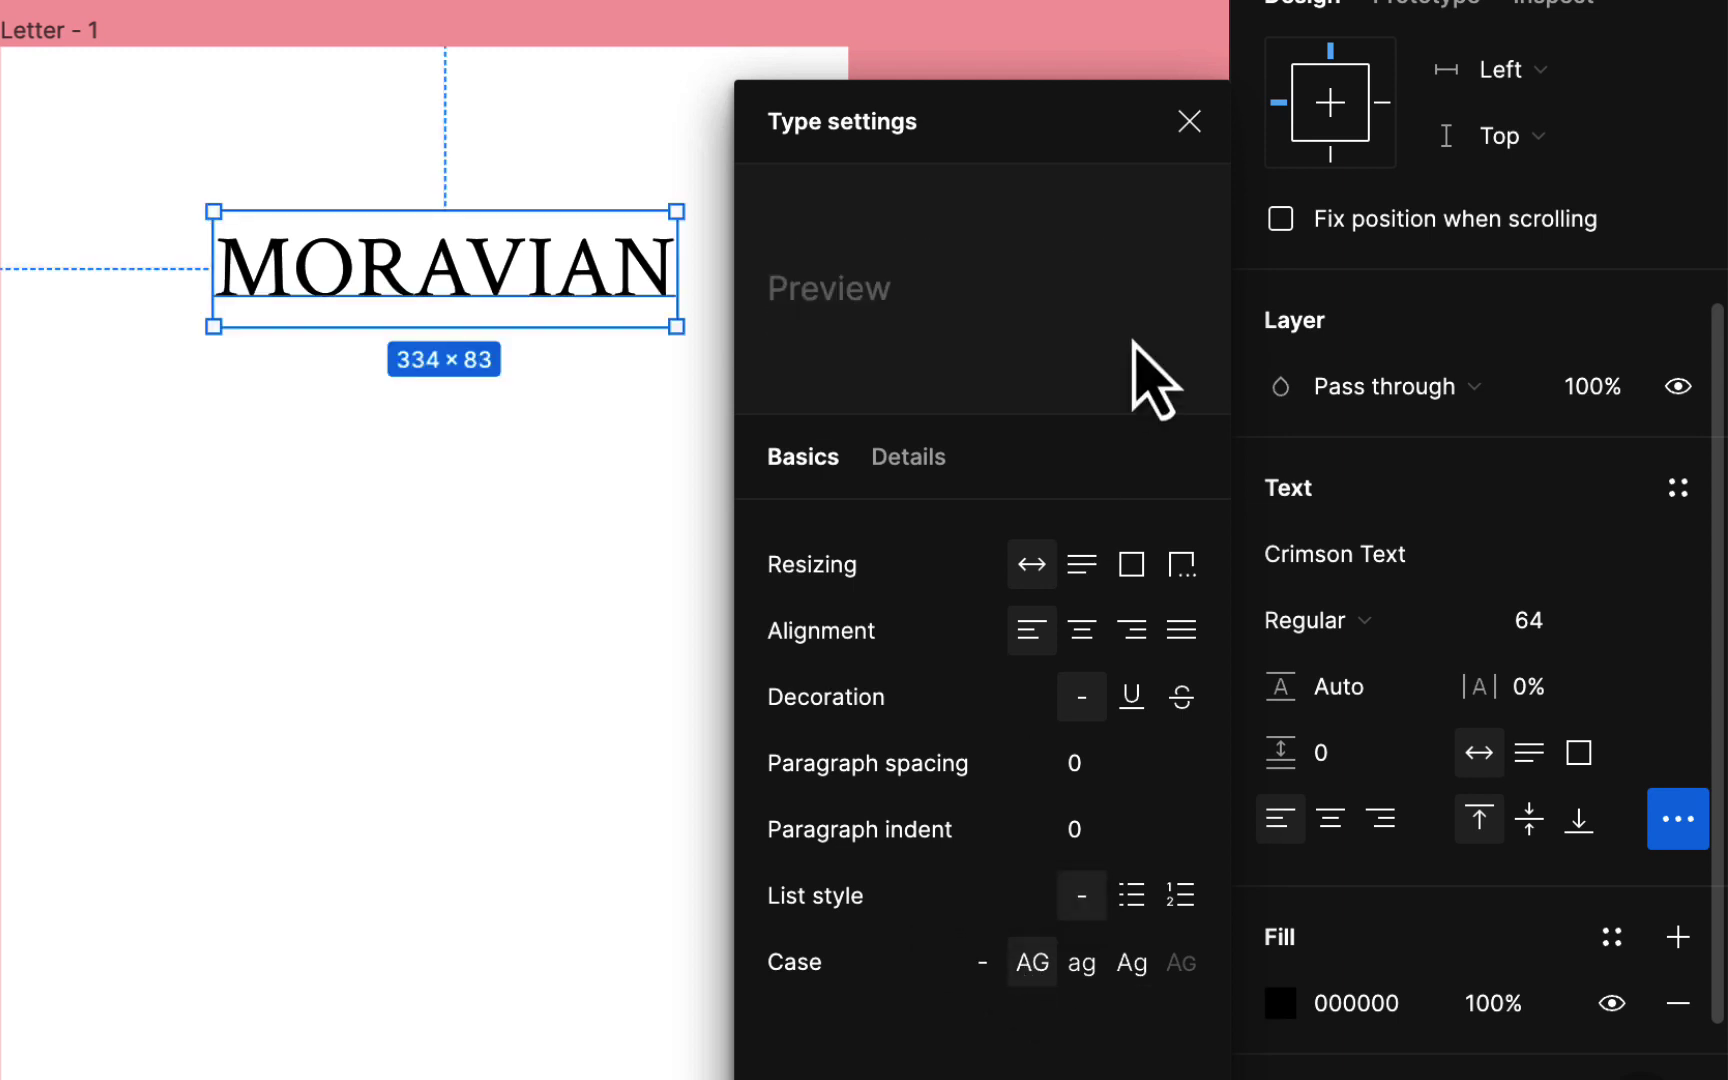
{"action": "left_click", "coordinate": [1189, 123]}
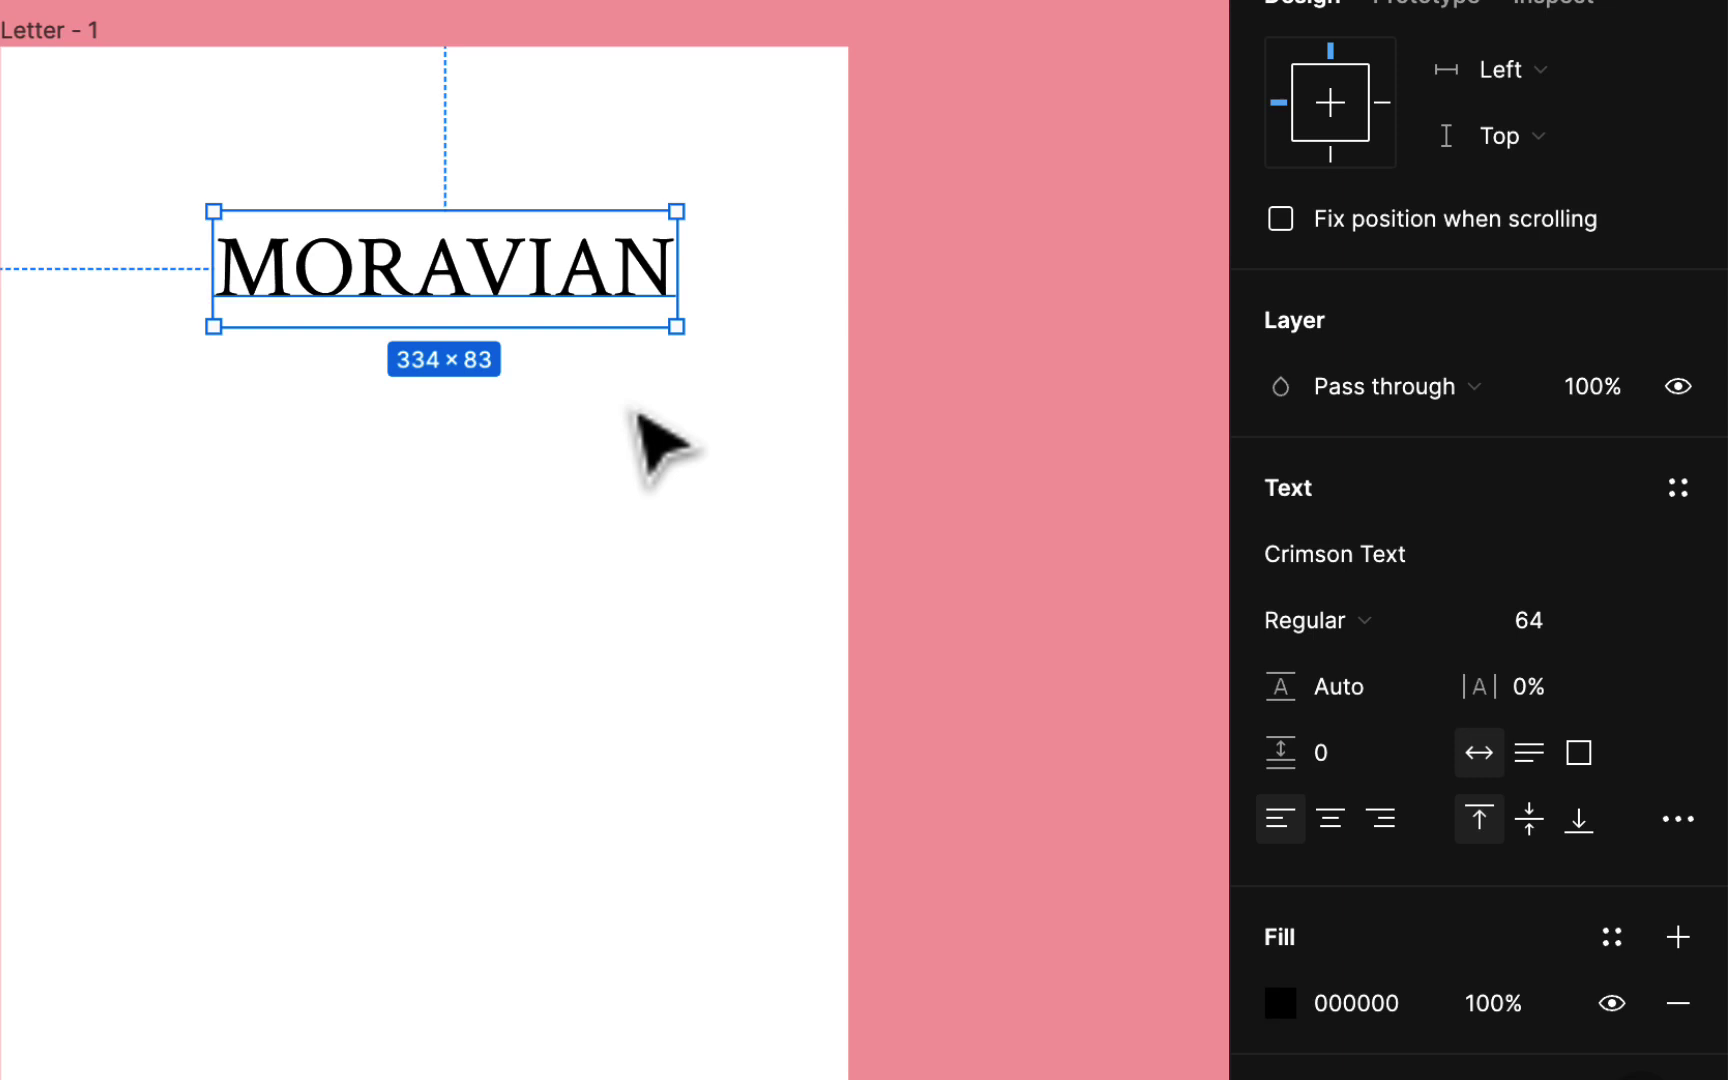
Center the MORAVIAN text horizontally within the Letter - 1 frame.
{"action": "scroll", "coordinate": [640, 414], "scroll_direction": "up", "scroll_amount": 3}
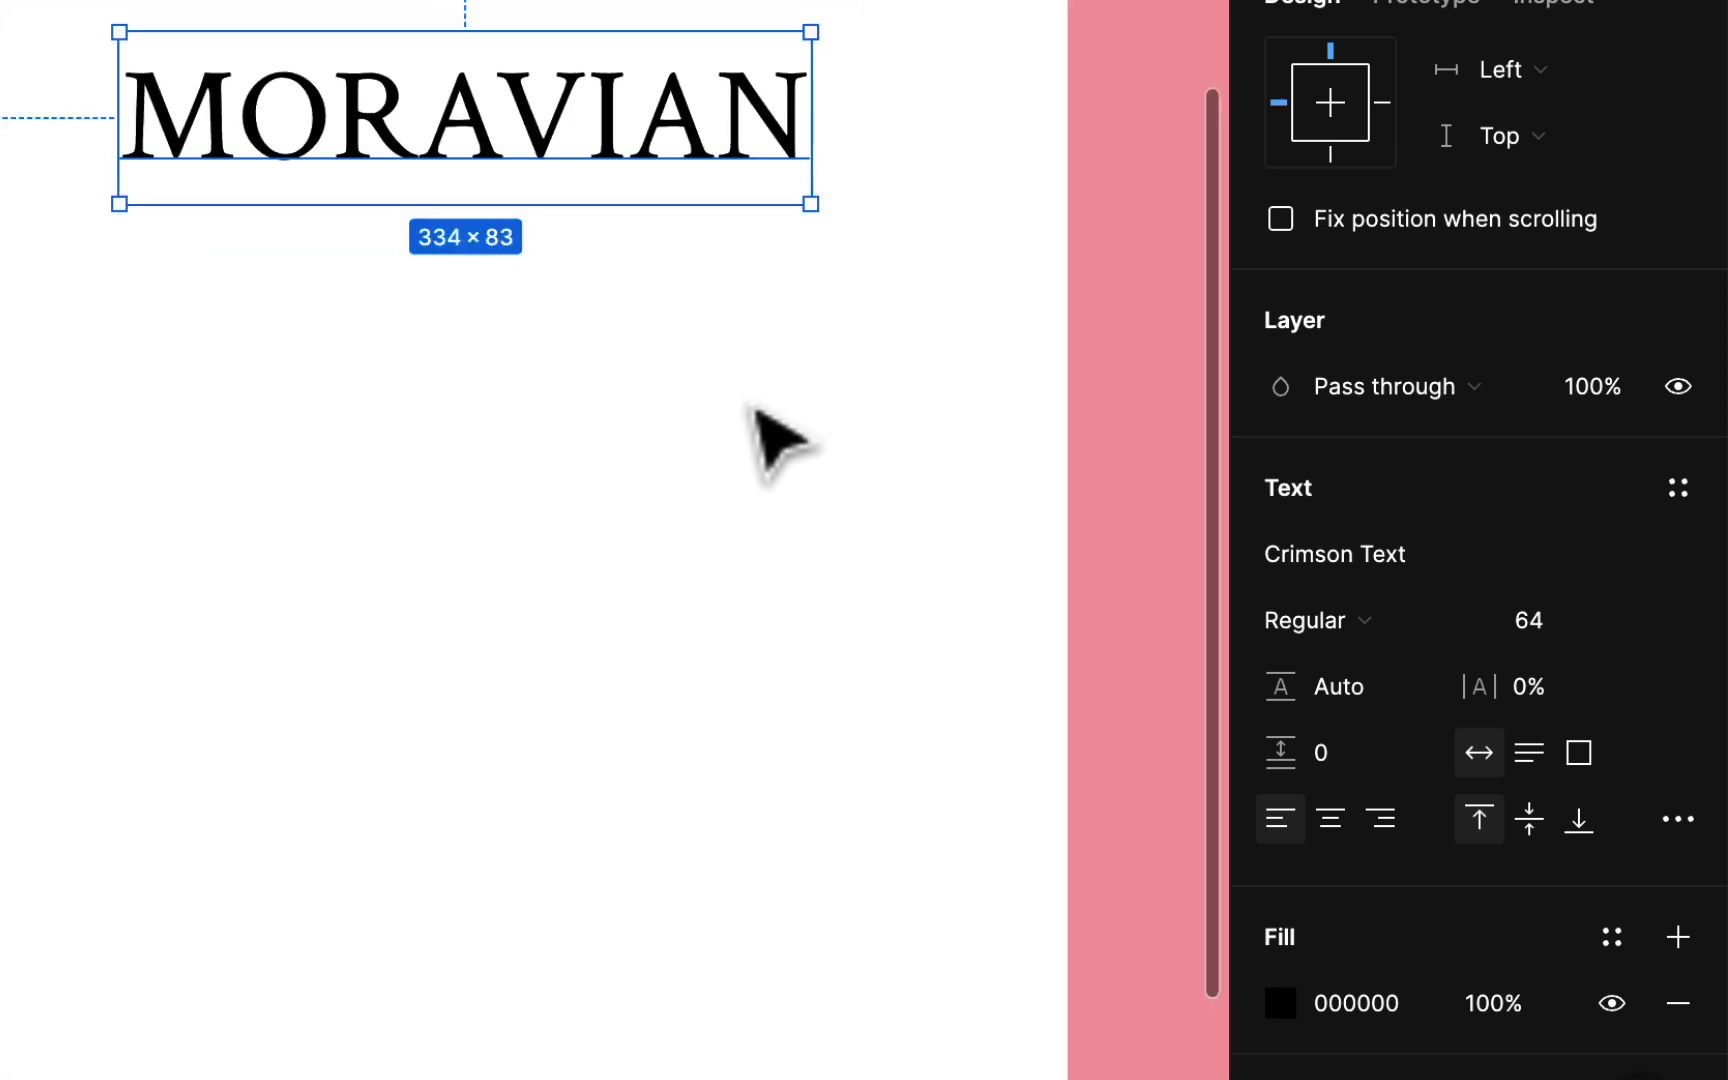
{"action": "scroll", "coordinate": [760, 412], "scroll_direction": "up", "scroll_amount": 5}
{"action": "scroll", "coordinate": [760, 412], "scroll_direction": "right", "scroll_amount": 3}
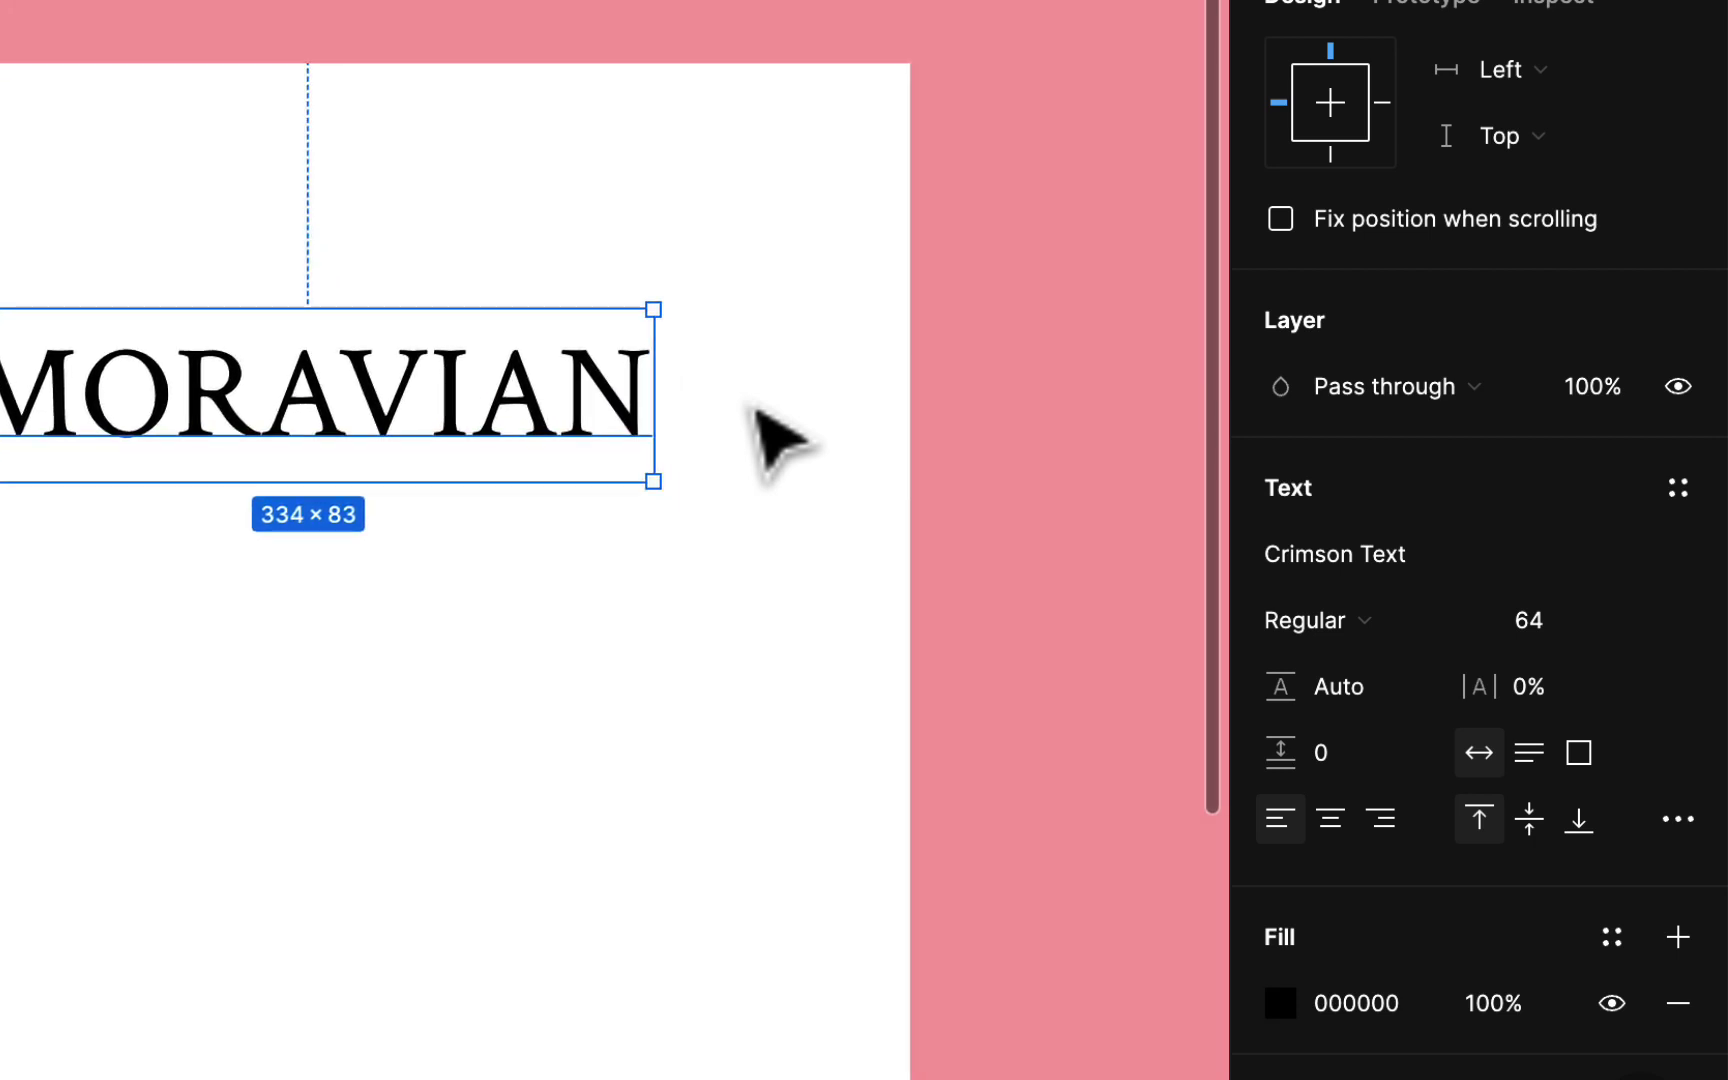
{"action": "scroll", "coordinate": [780, 440], "scroll_direction": "down", "scroll_amount": 1}
{"action": "scroll", "coordinate": [780, 440], "scroll_direction": "left", "scroll_amount": 1}
{"action": "left_click", "coordinate": [1107, 232]}
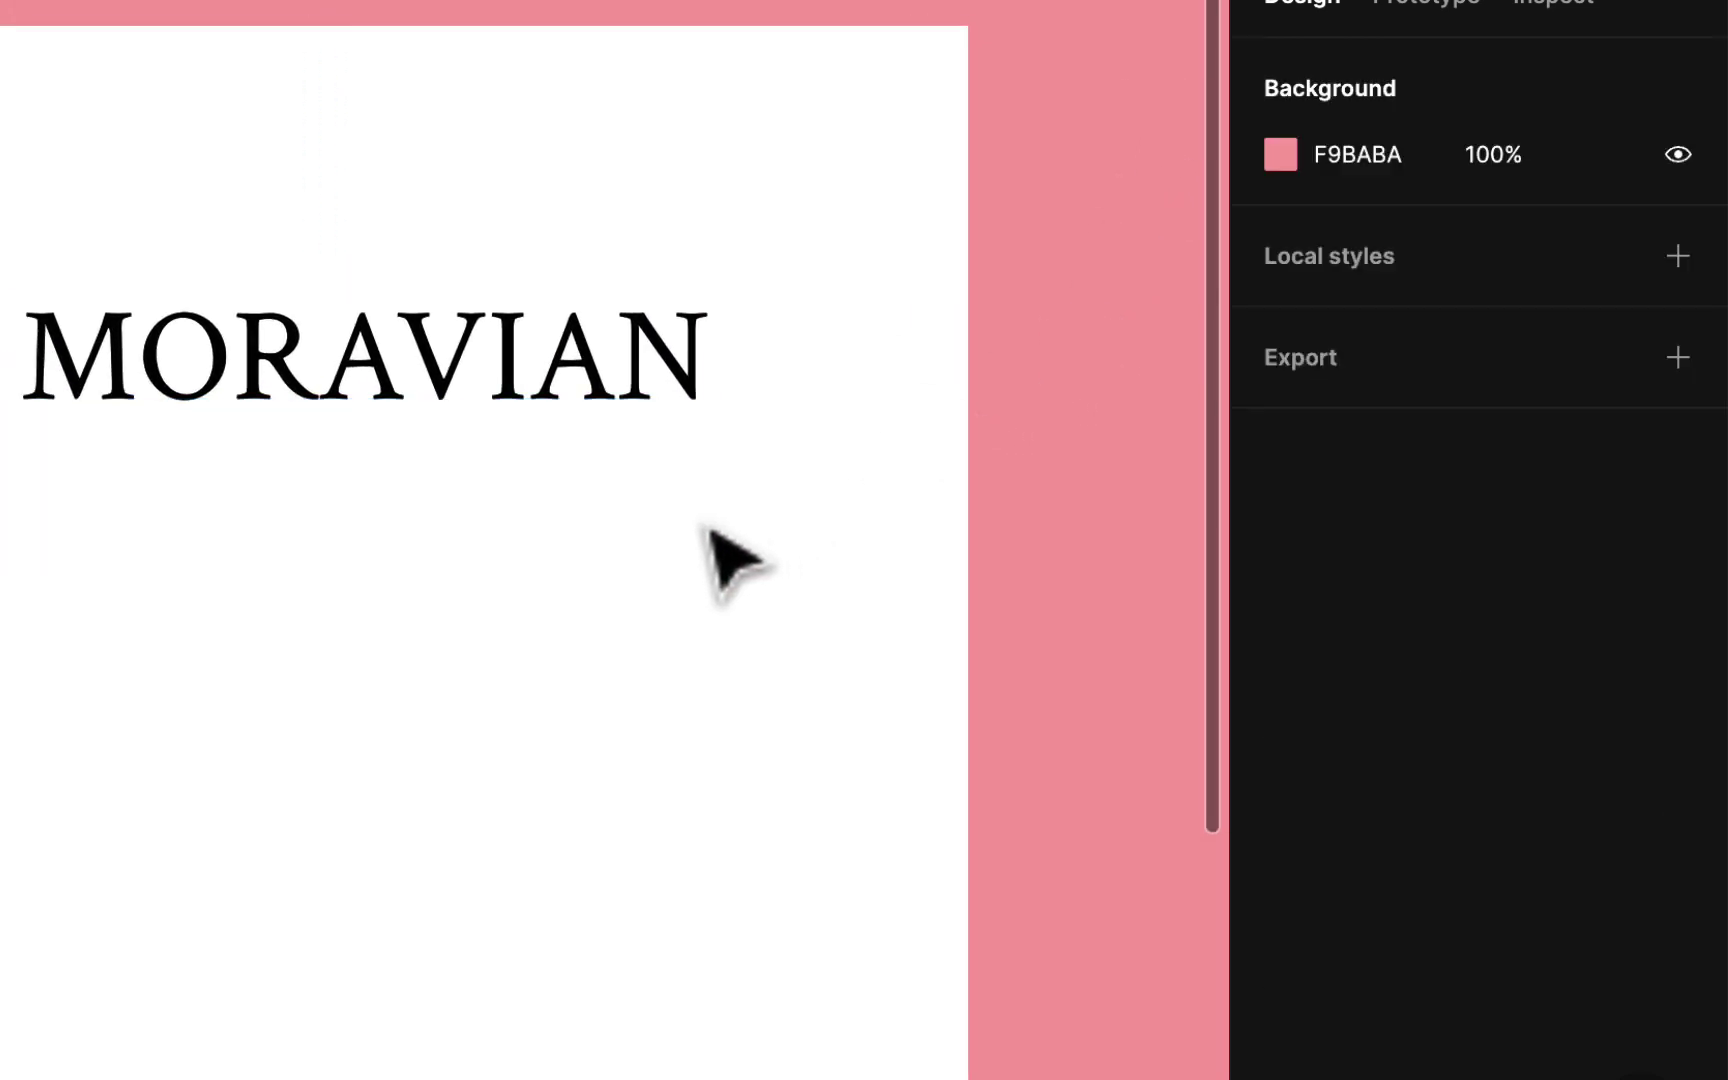
{"action": "left_click", "coordinate": [512, 340]}
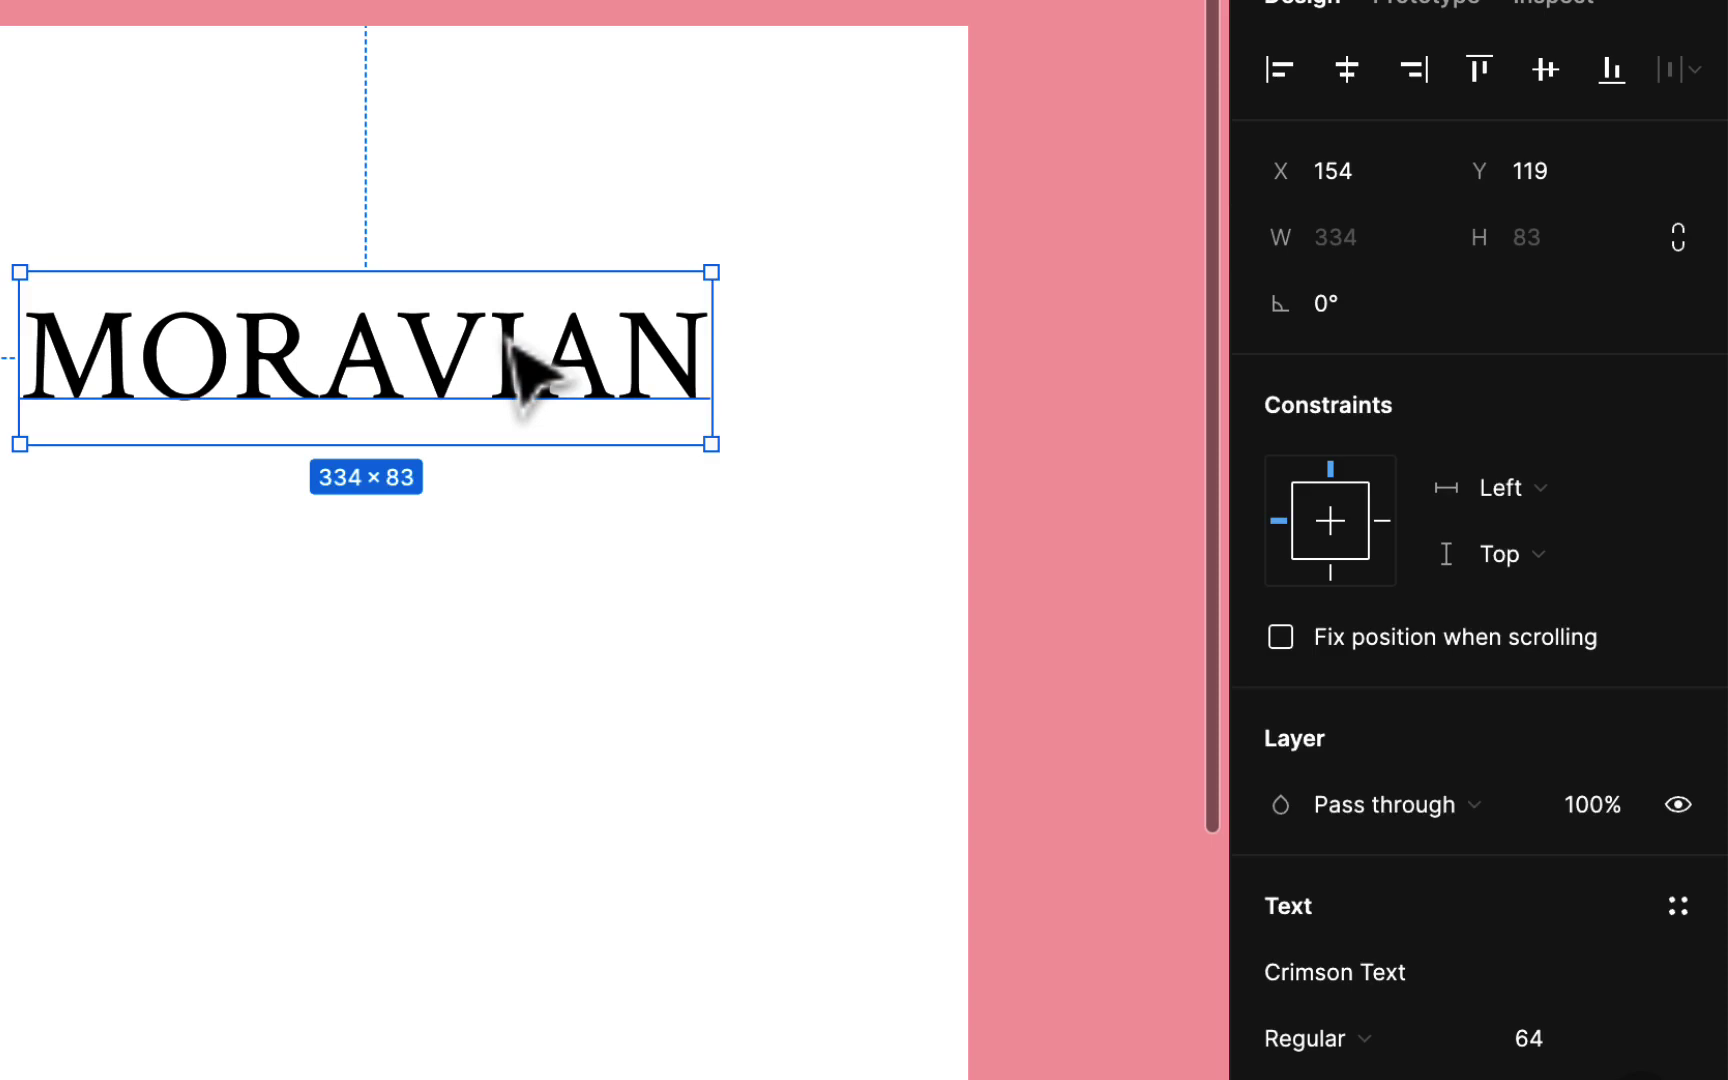
{"action": "left_click", "coordinate": [1346, 68]}
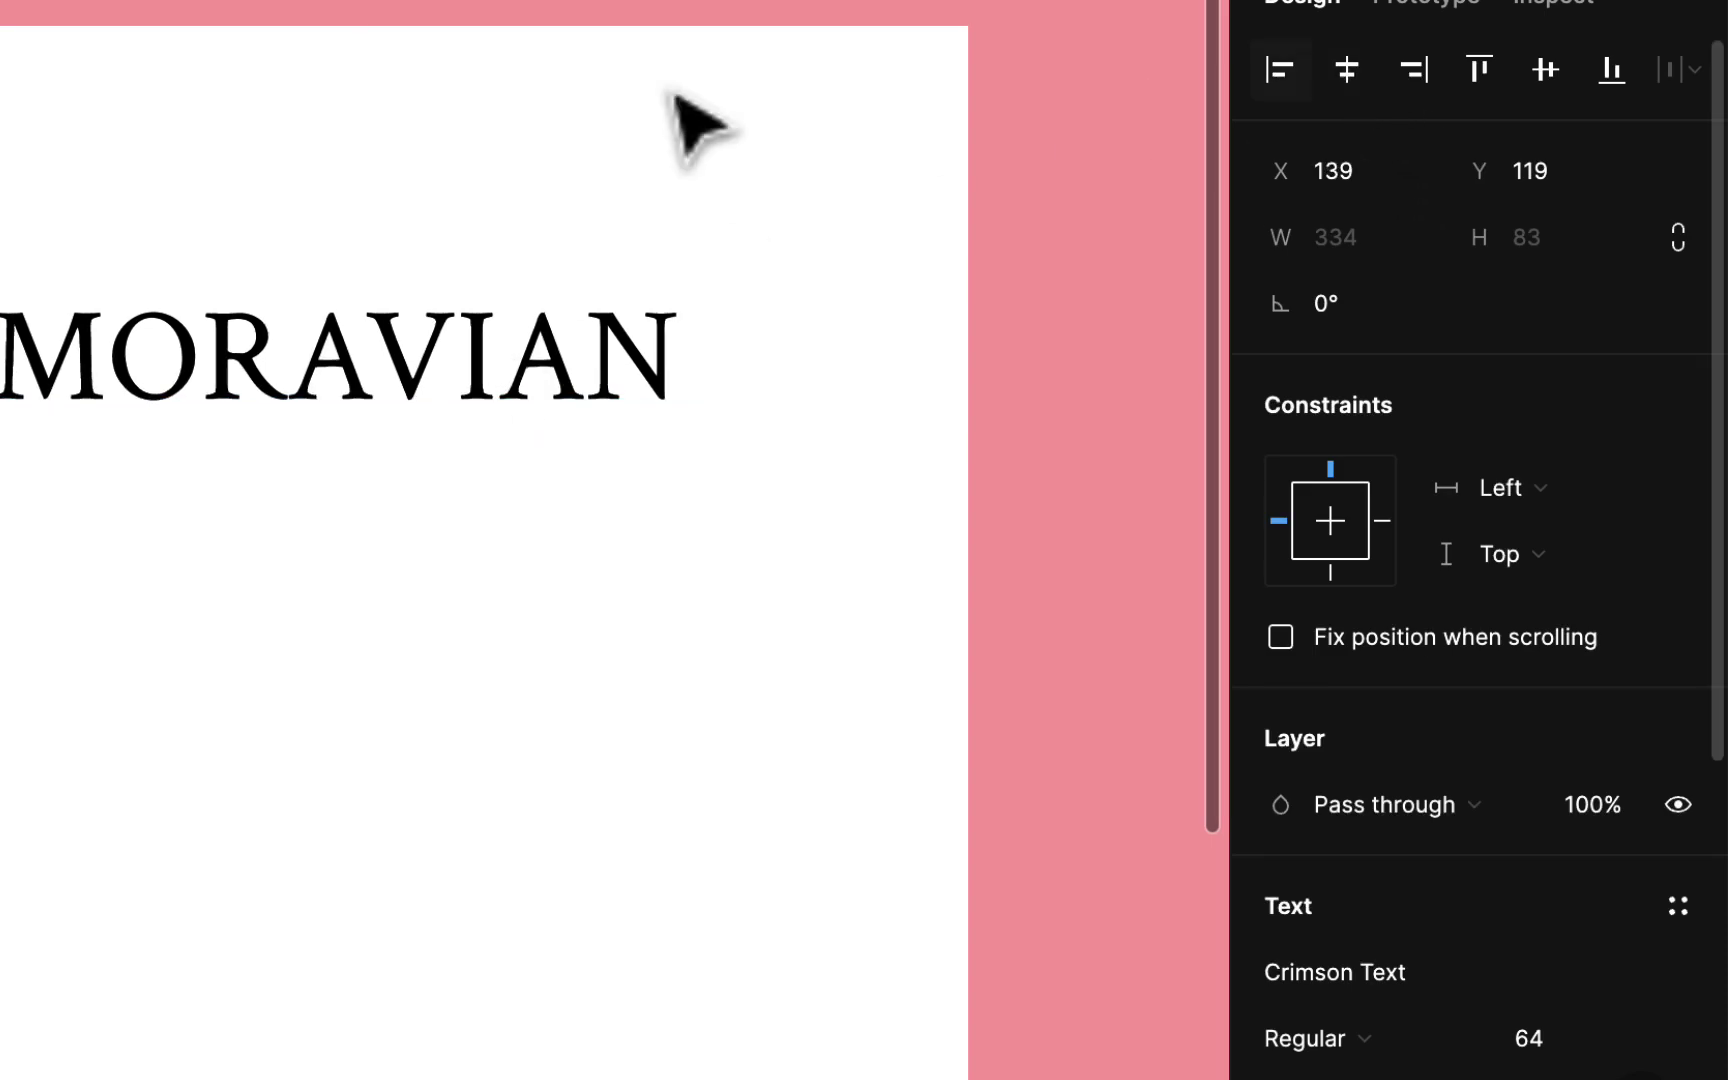
{"action": "left_click", "coordinate": [540, 625]}
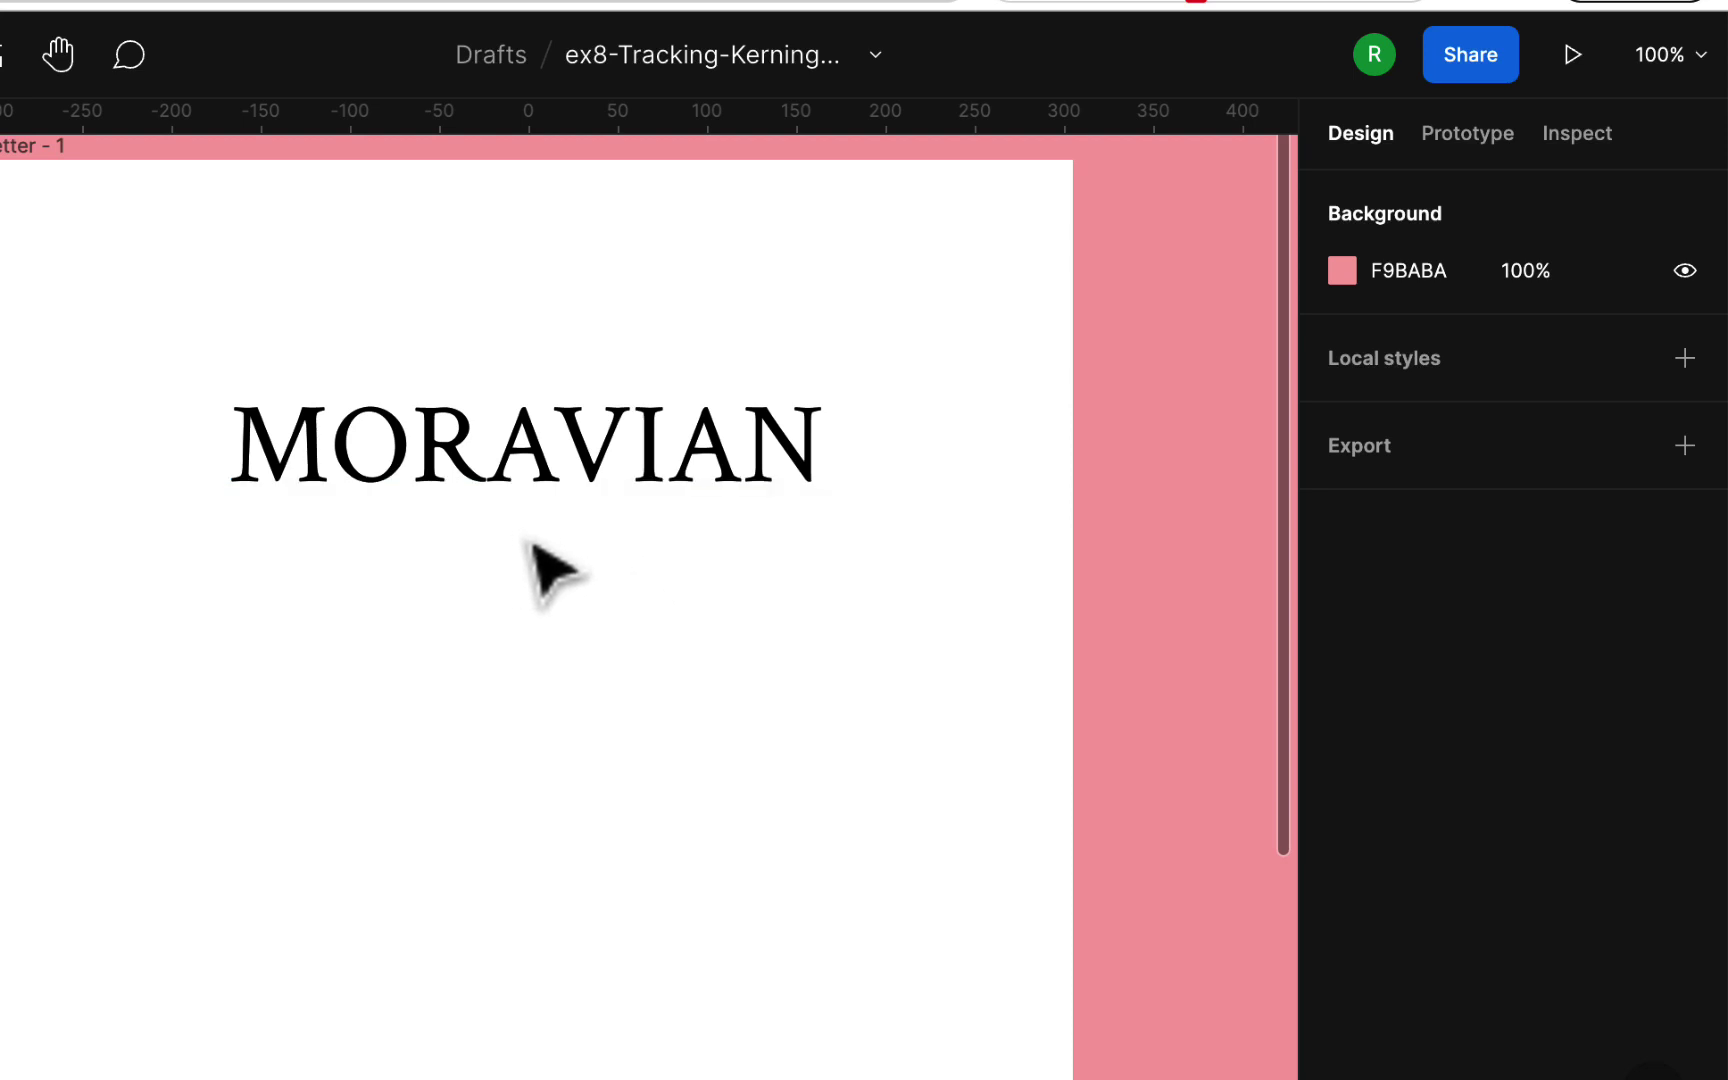
Examine the spacing between the individual letters of MORAVIAN up close and at 100% zoom.
{"action": "key", "text": "super+equal"}
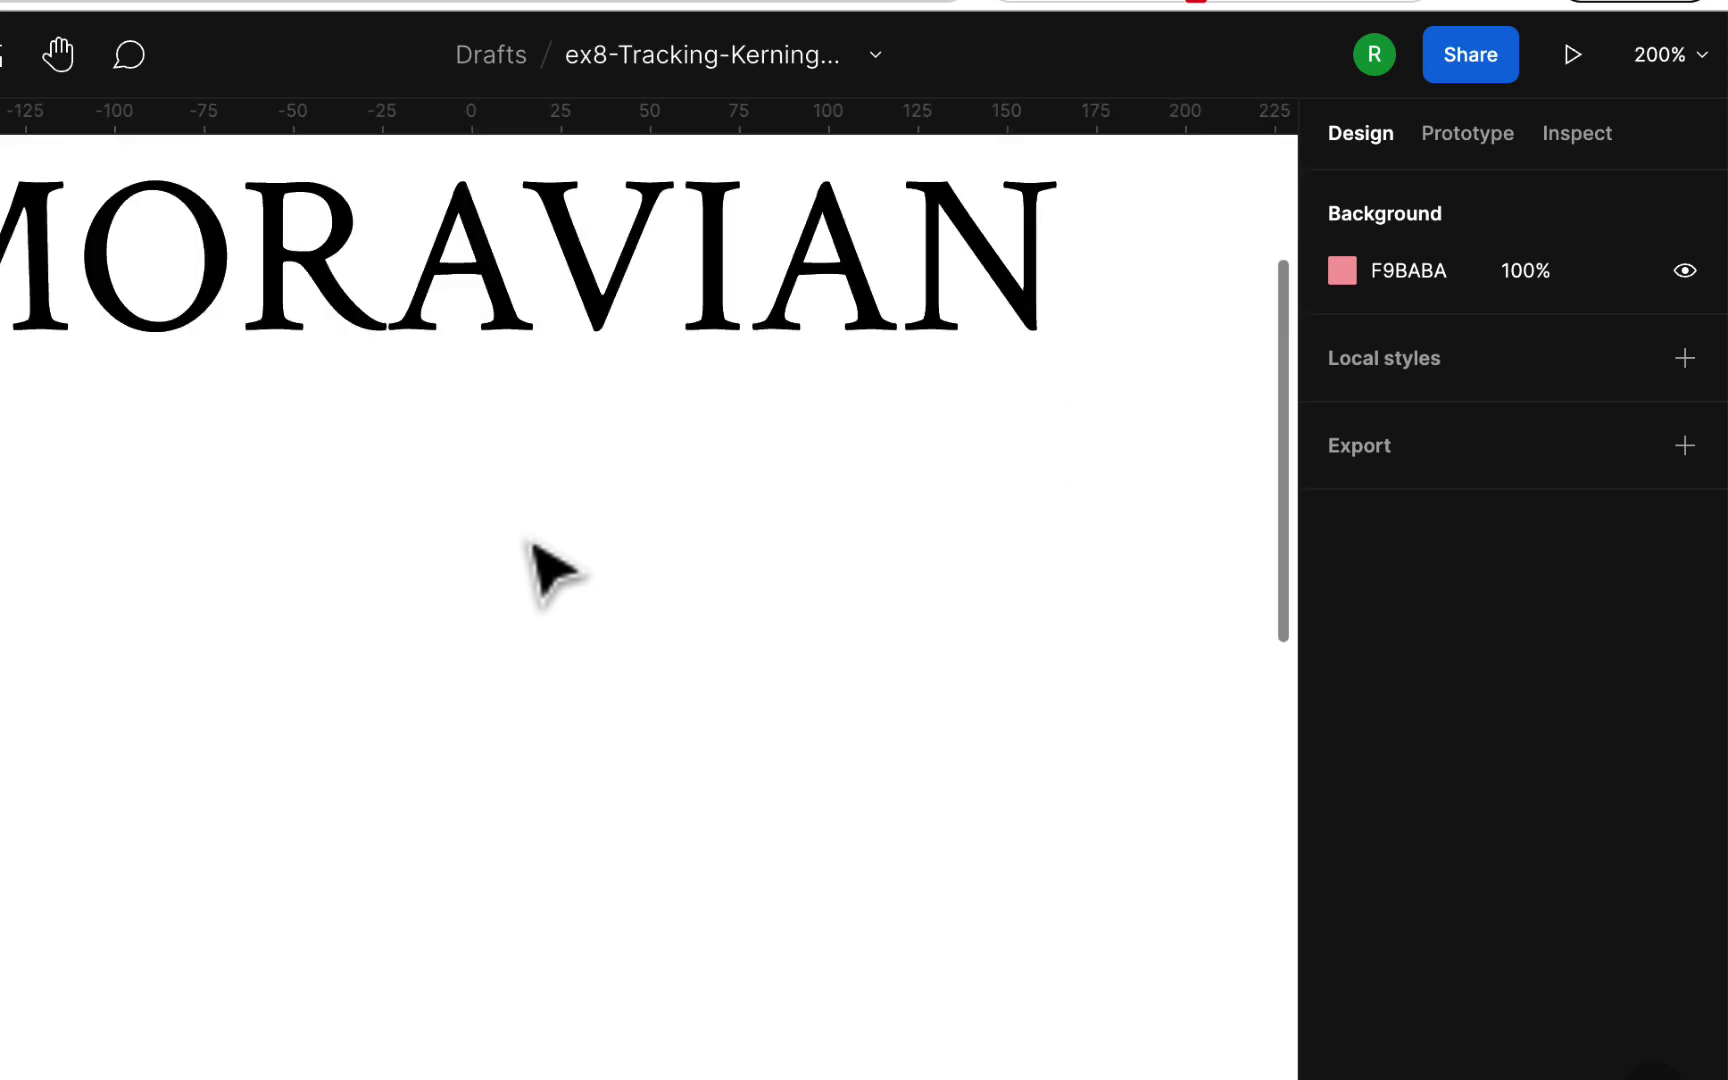
{"action": "scroll", "coordinate": [553, 572], "scroll_direction": "up", "scroll_amount": 4}
{"action": "scroll", "coordinate": [553, 572], "scroll_direction": "left", "scroll_amount": 4}
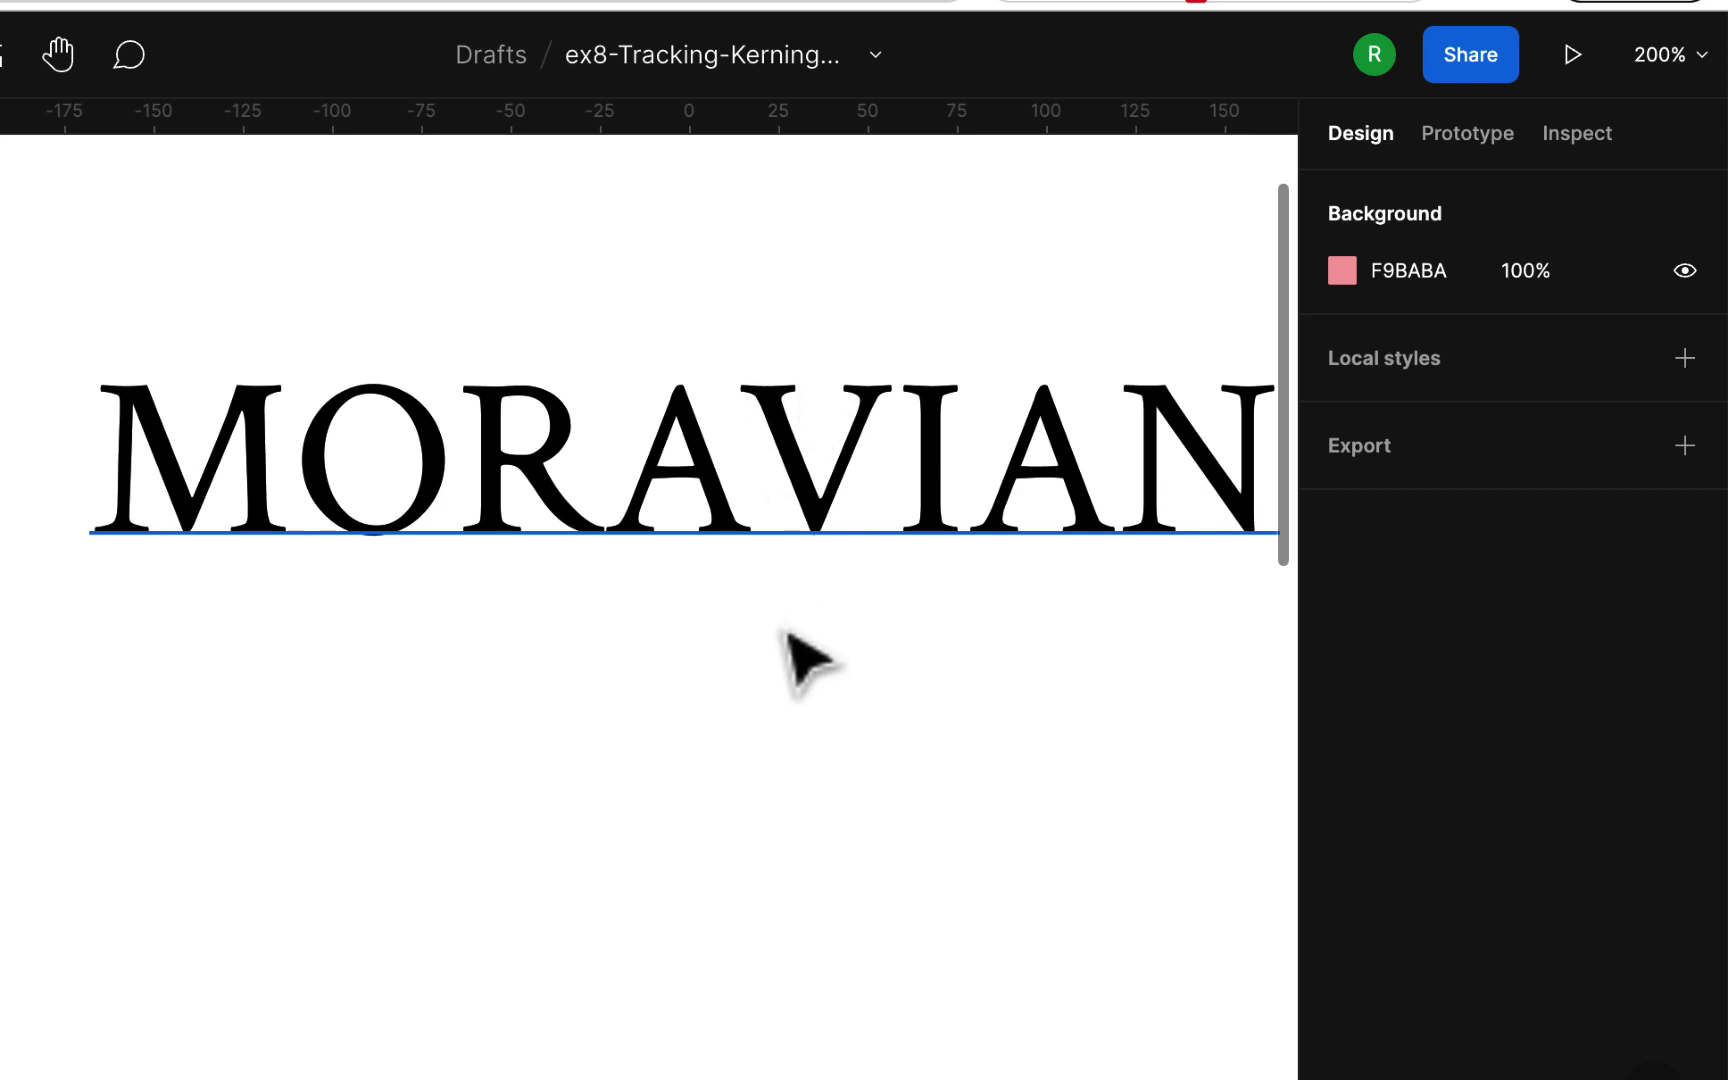
{"action": "scroll", "coordinate": [790, 643], "scroll_direction": "right", "scroll_amount": 3}
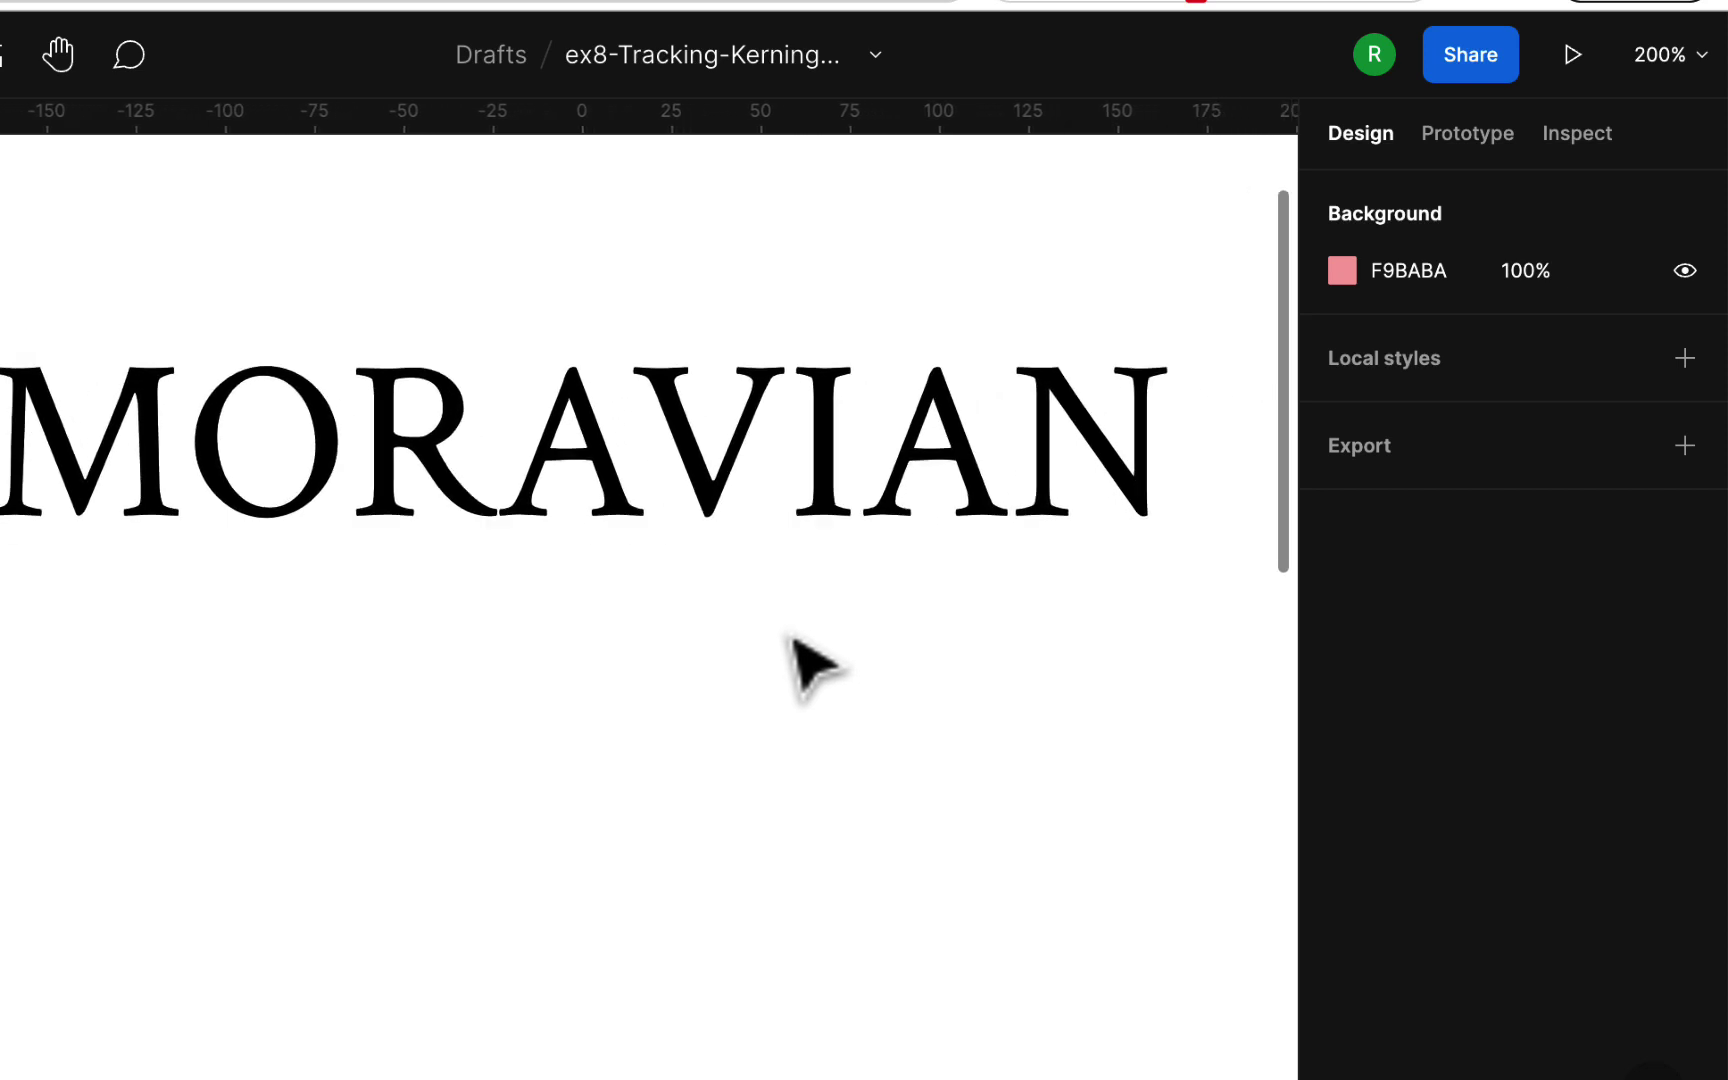
{"action": "key", "text": "shift+0"}
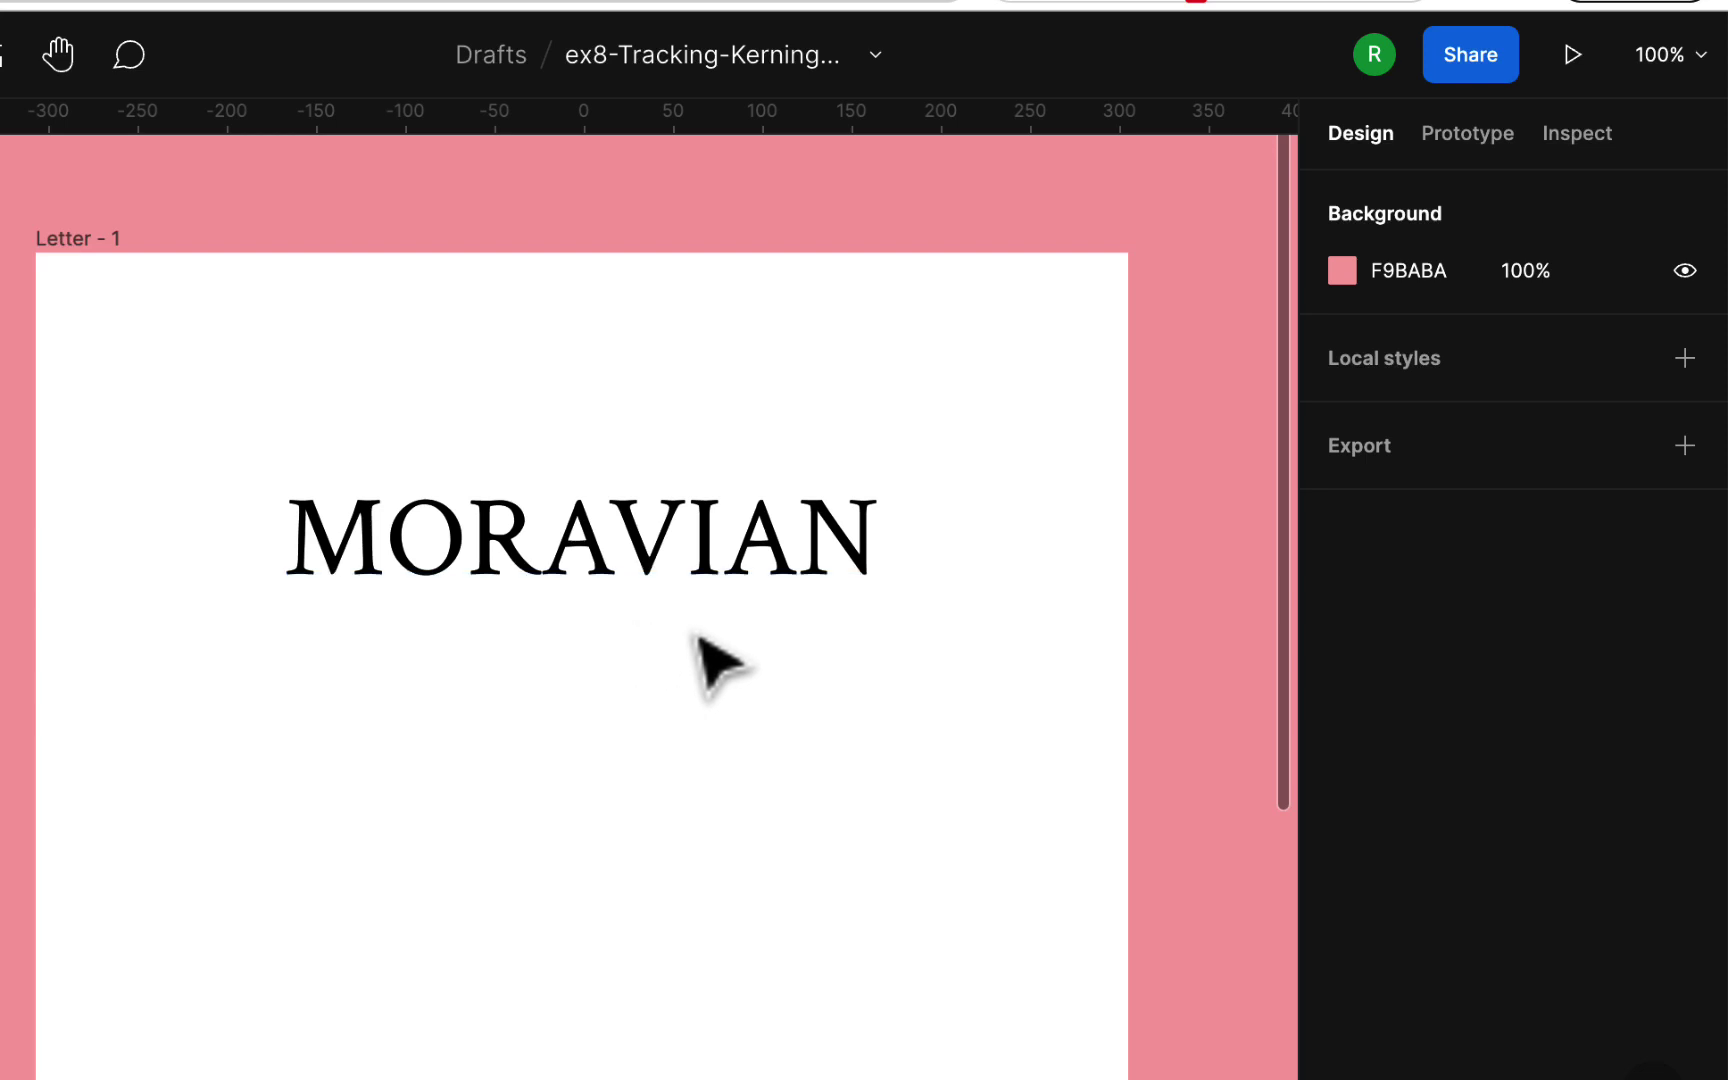
{"action": "scroll", "coordinate": [735, 628], "scroll_direction": "up", "scroll_amount": 5}
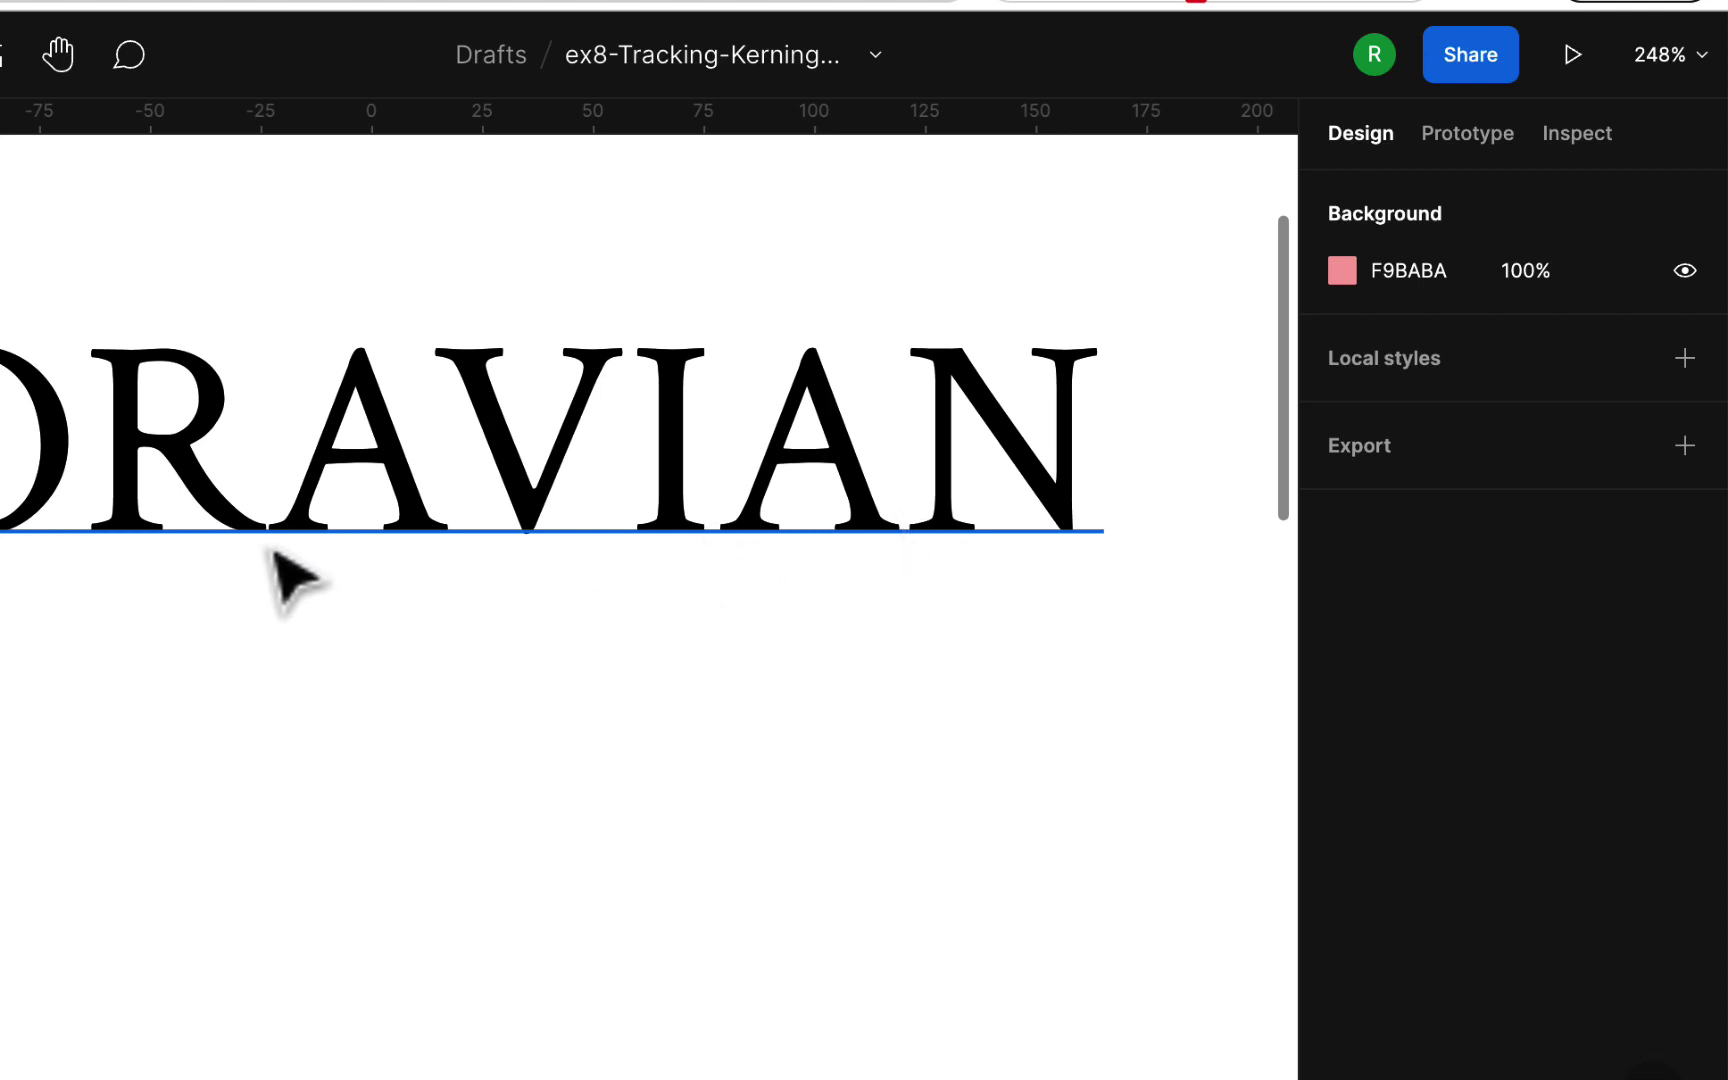
{"action": "scroll", "coordinate": [265, 612], "scroll_direction": "left", "scroll_amount": 5}
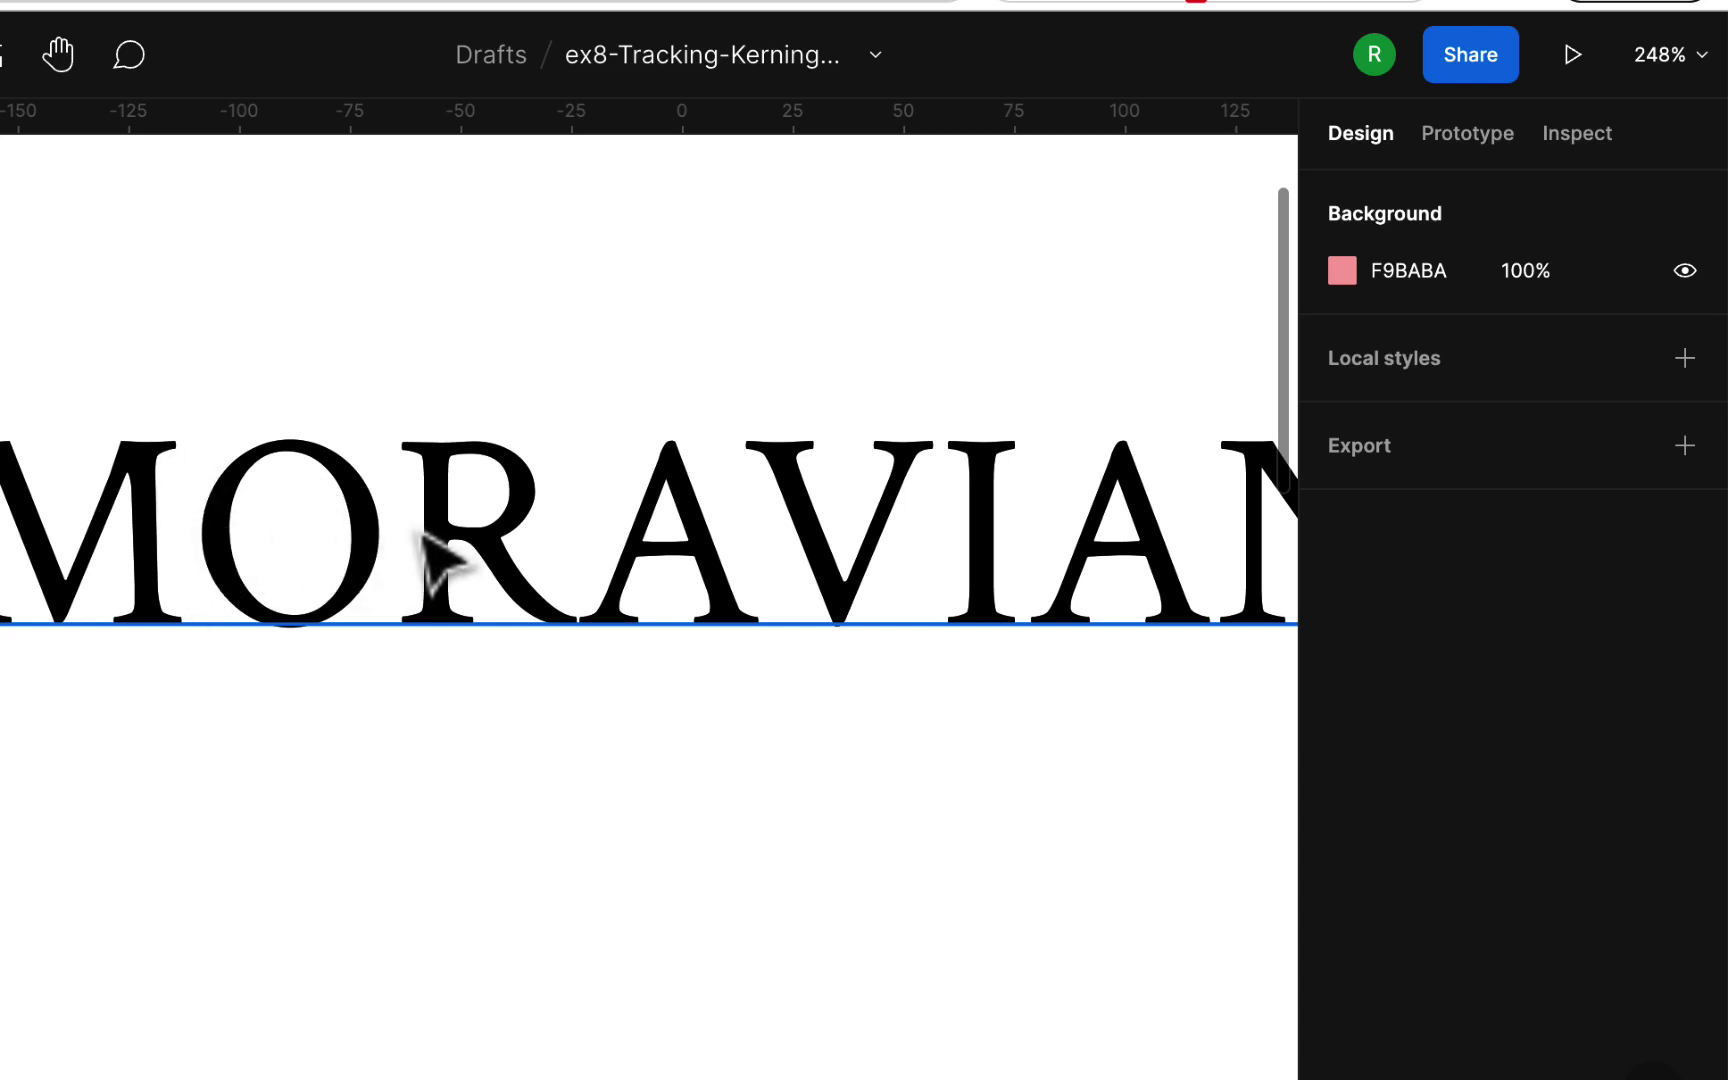
{"action": "scroll", "coordinate": [752, 752], "scroll_direction": "right", "scroll_amount": 3}
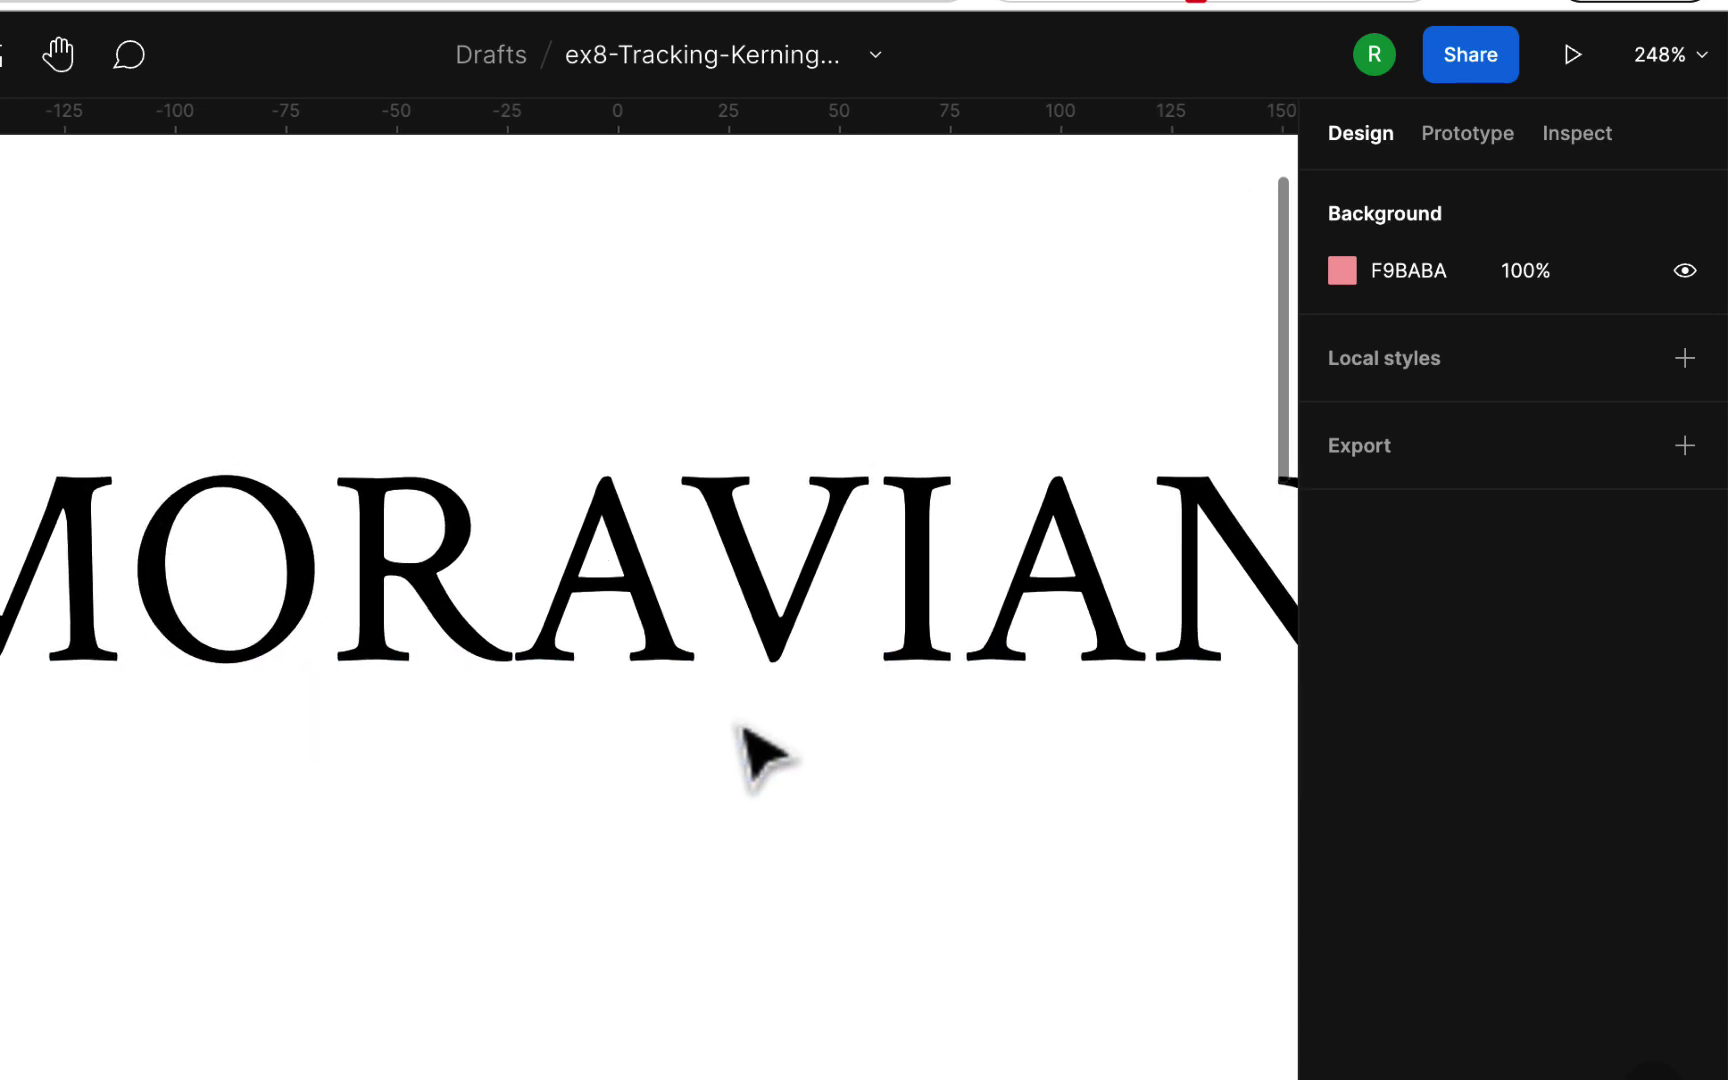
{"action": "scroll", "coordinate": [742, 727], "scroll_direction": "down", "scroll_amount": 1}
{"action": "scroll", "coordinate": [742, 727], "scroll_direction": "right", "scroll_amount": 1}
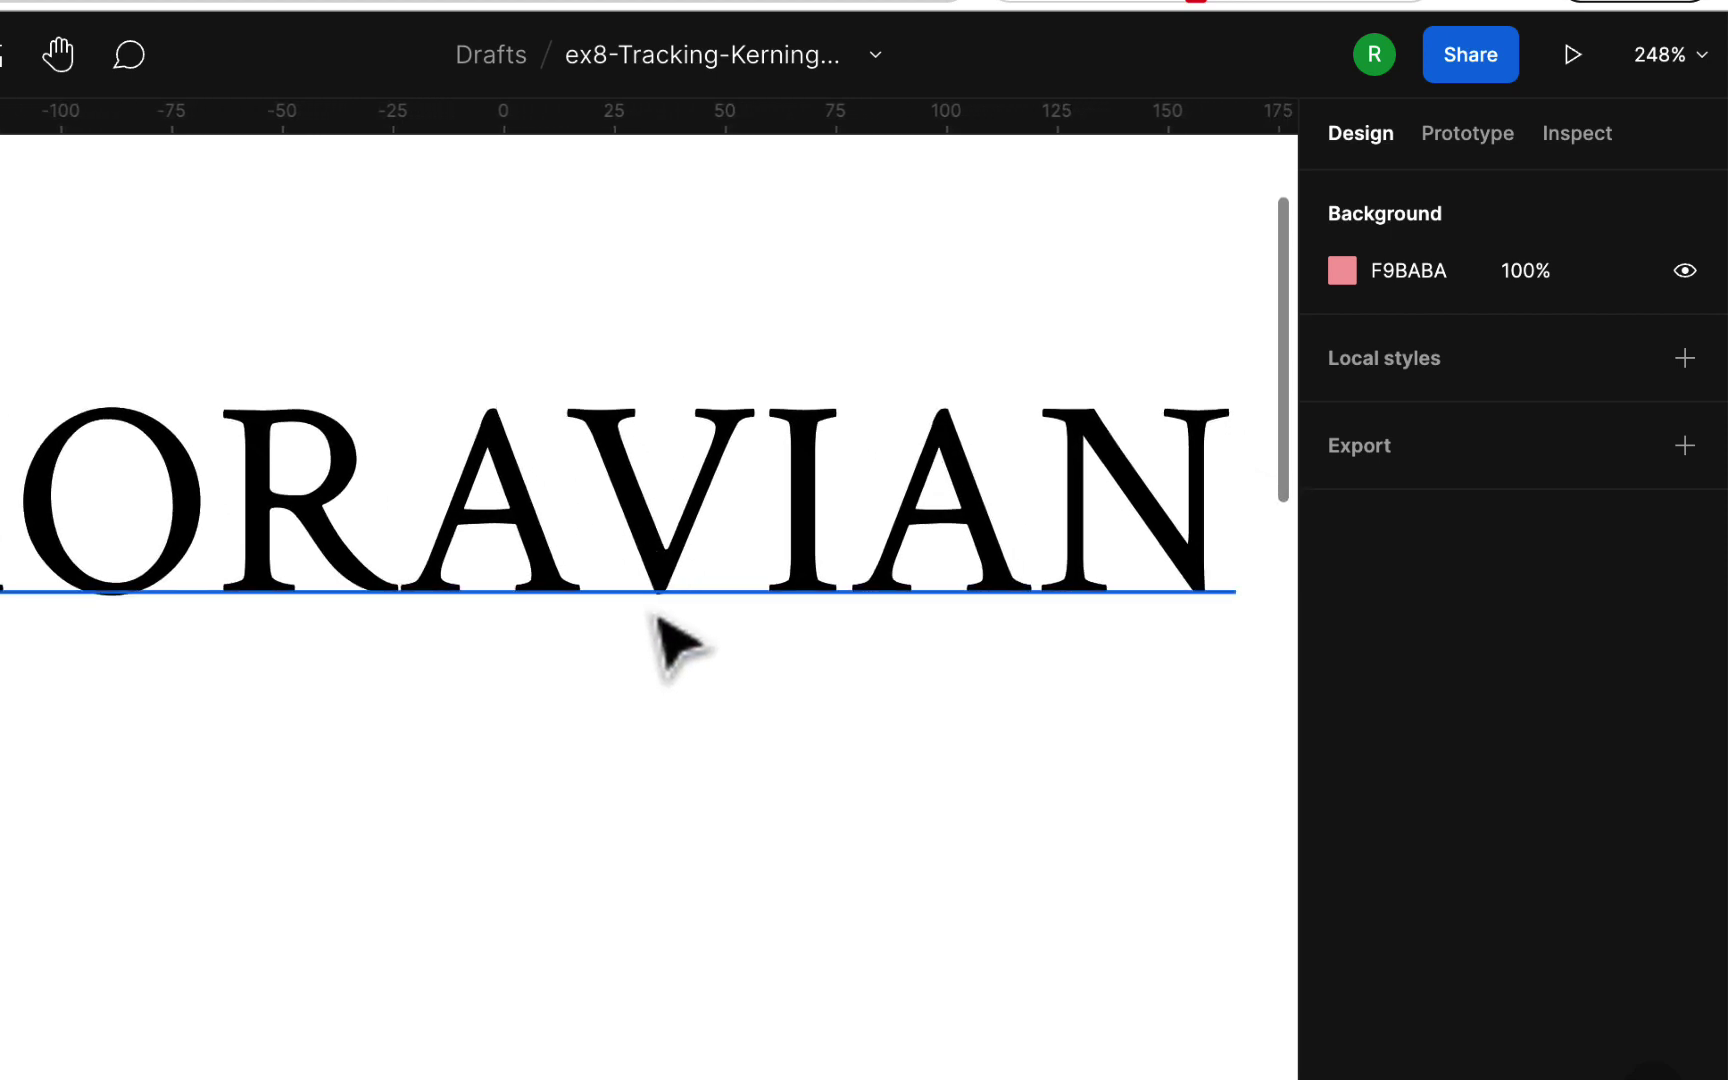
{"action": "scroll", "coordinate": [660, 620], "scroll_direction": "up", "scroll_amount": 1}
{"action": "scroll", "coordinate": [660, 620], "scroll_direction": "left", "scroll_amount": 1}
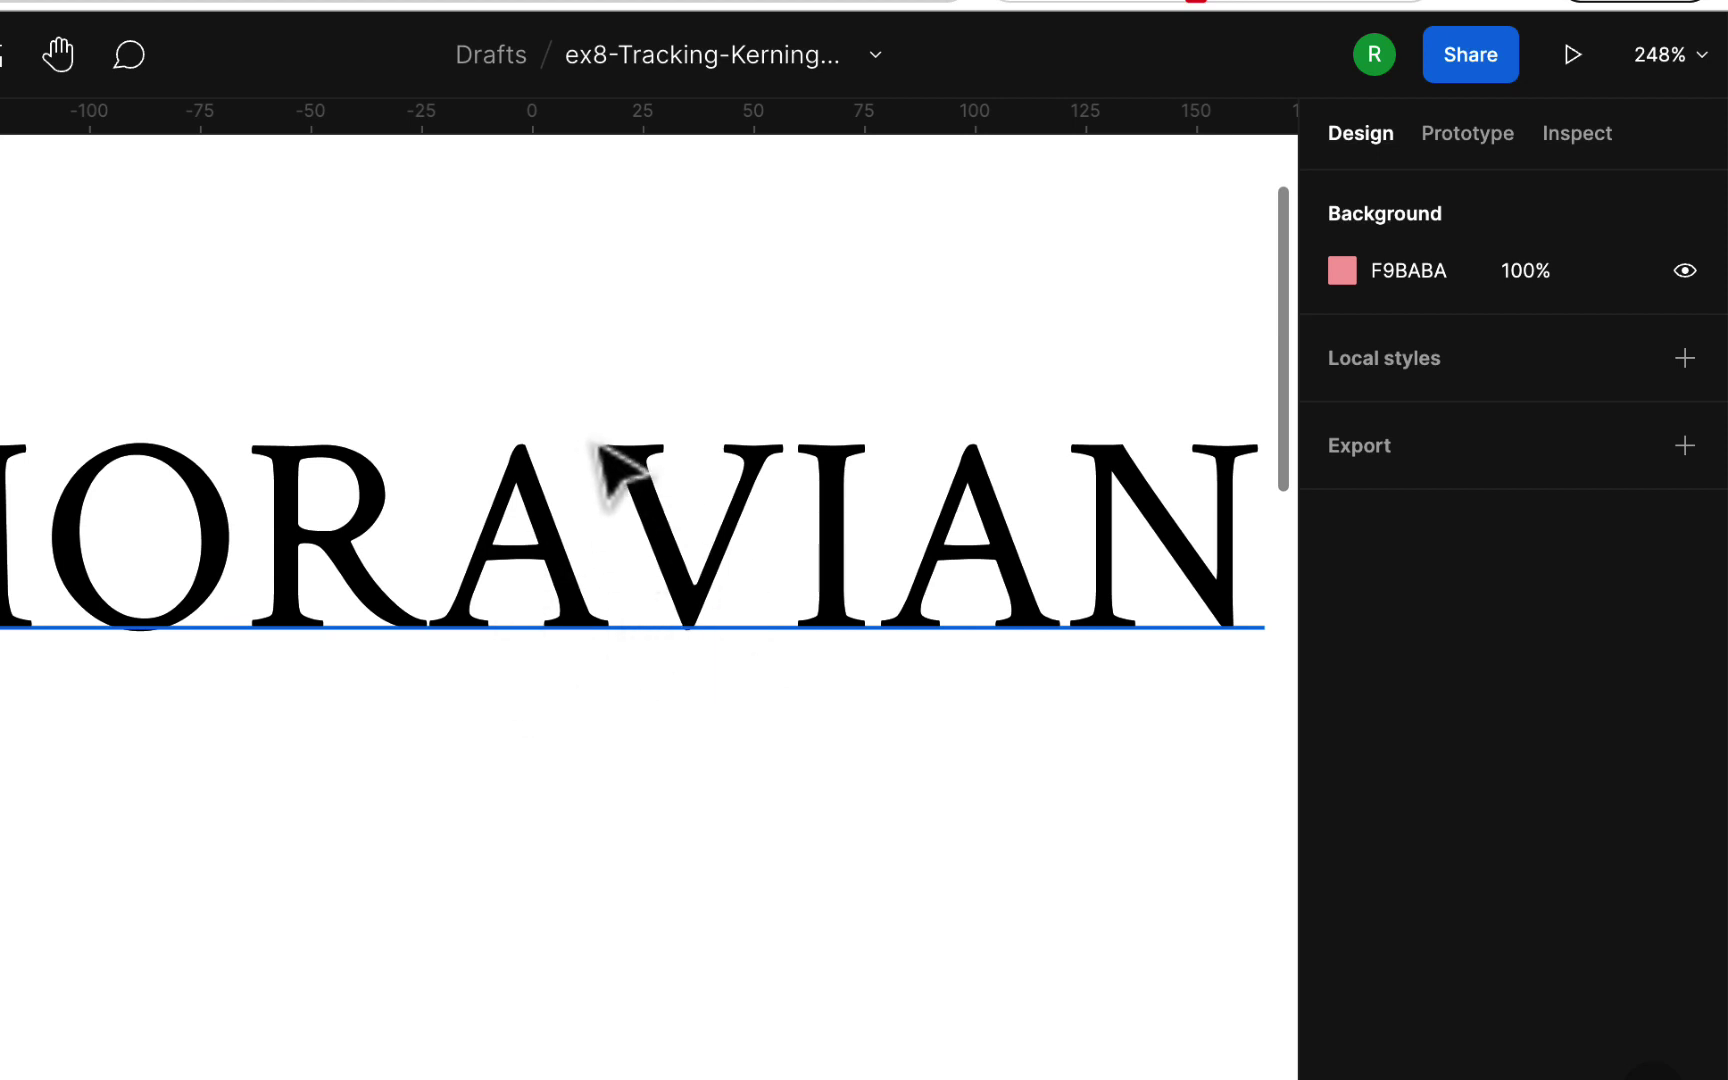
Kern the first A and V of MORAVIAN closer together with a letter spacing of -13%.
{"action": "double_click", "coordinate": [605, 605]}
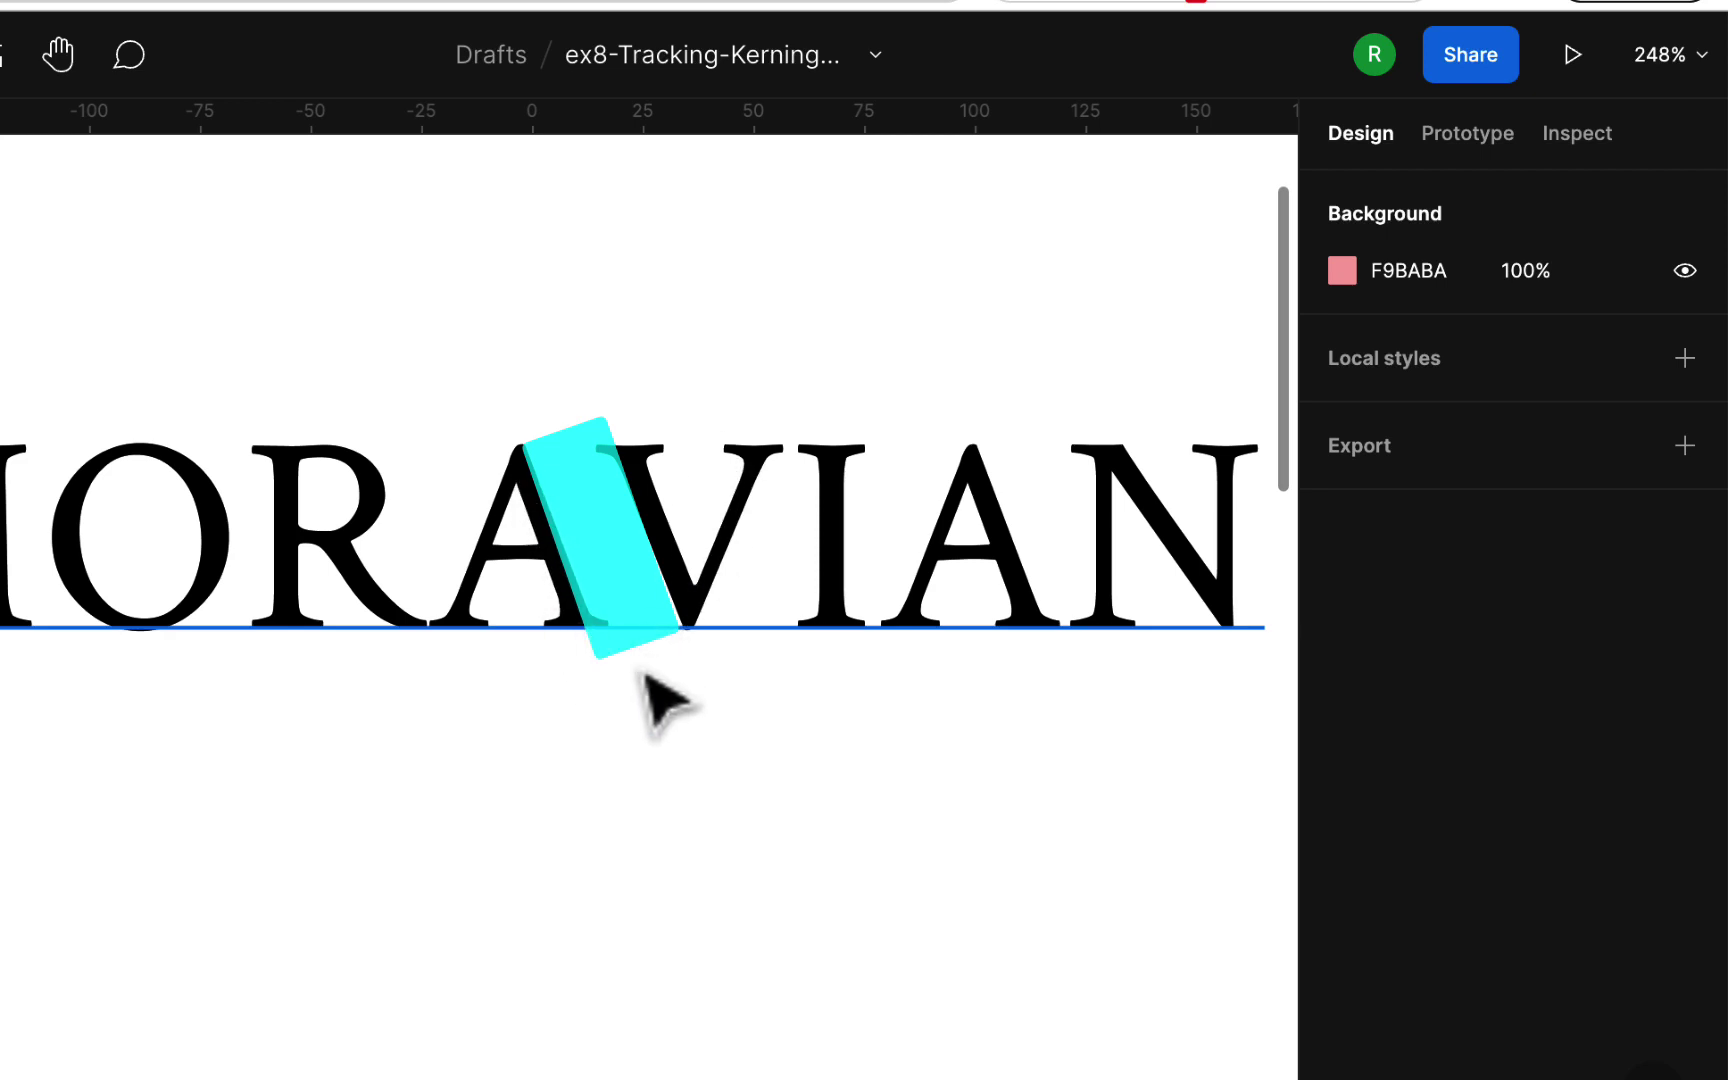
{"action": "key", "text": "Escape"}
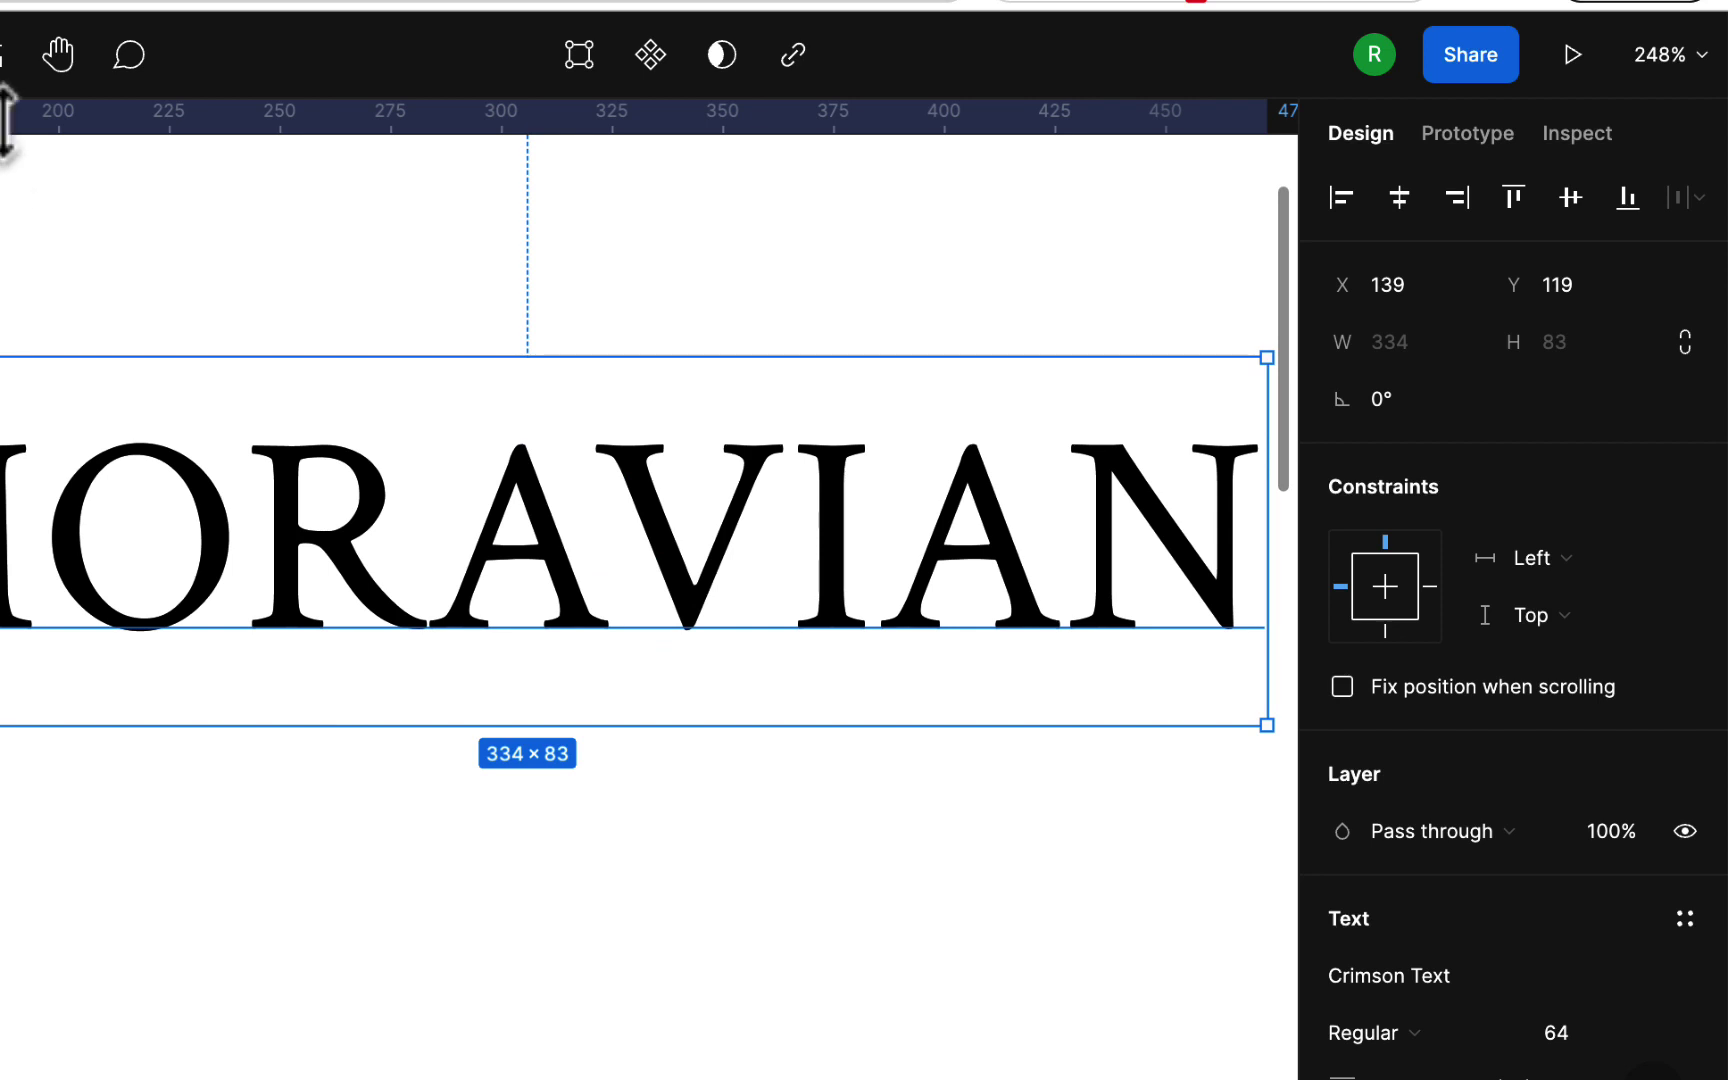
{"action": "key", "text": "Return"}
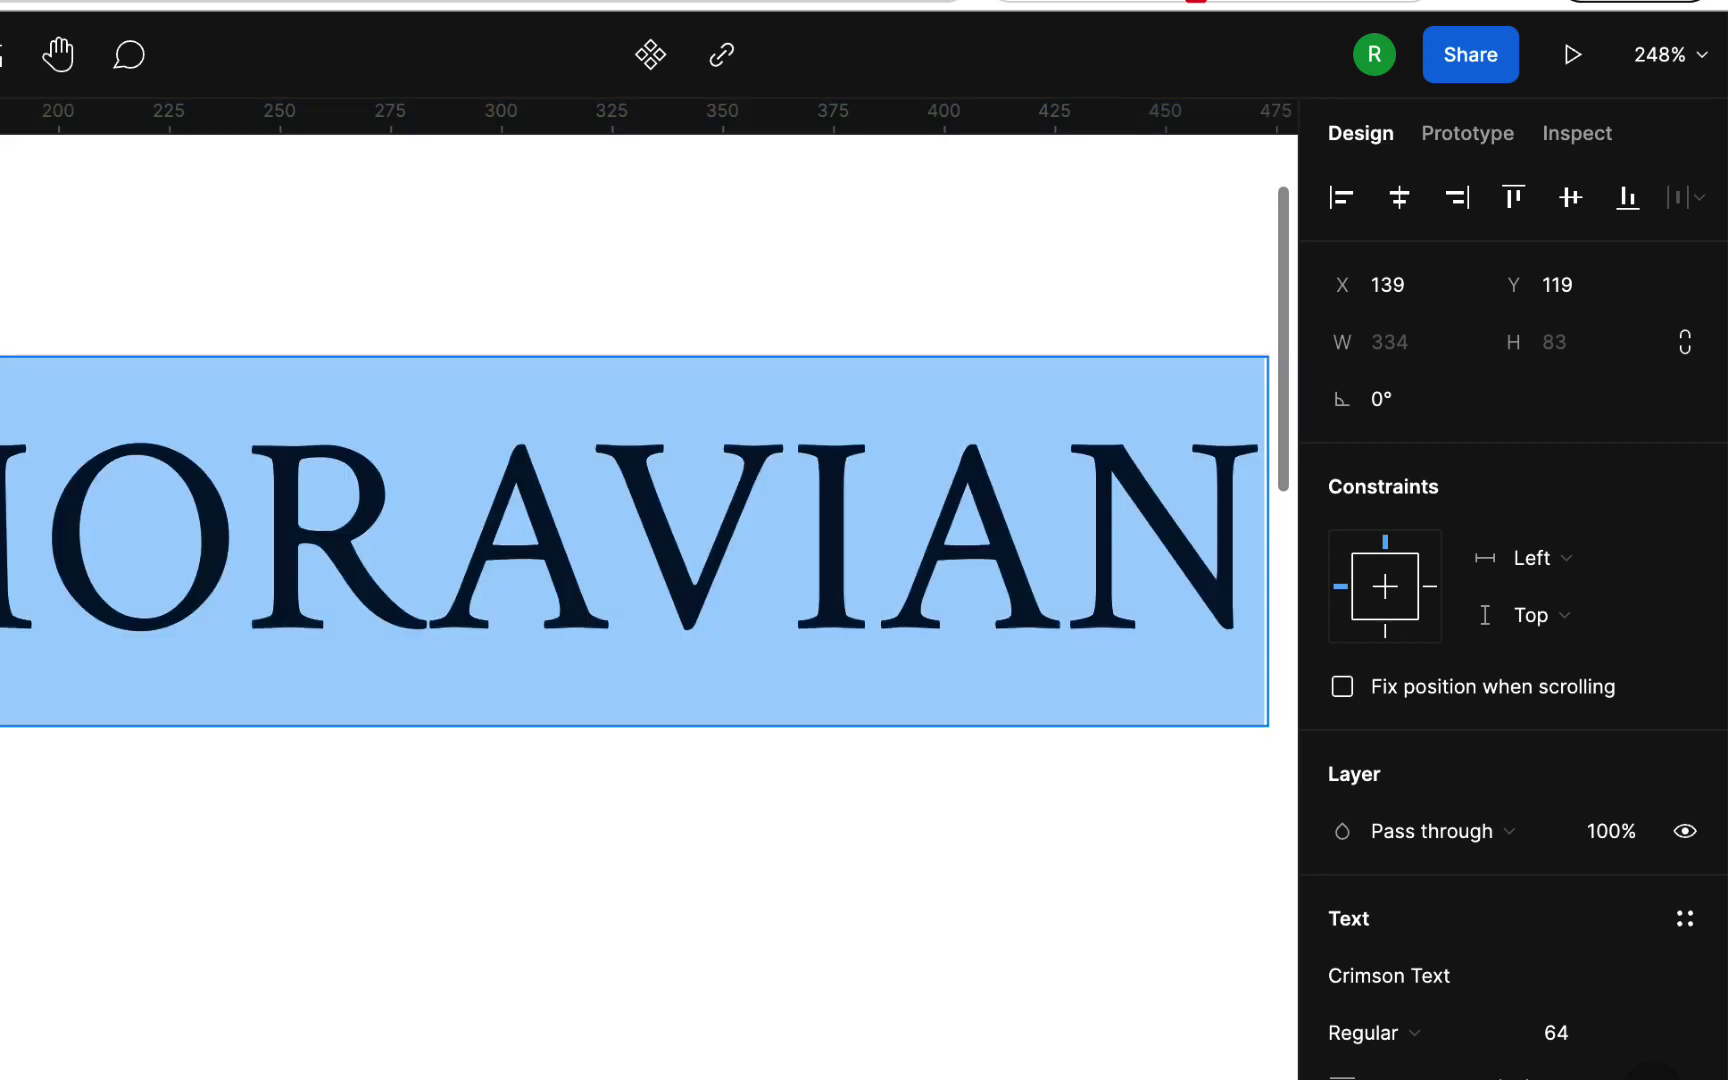
{"action": "left_click", "coordinate": [616, 485]}
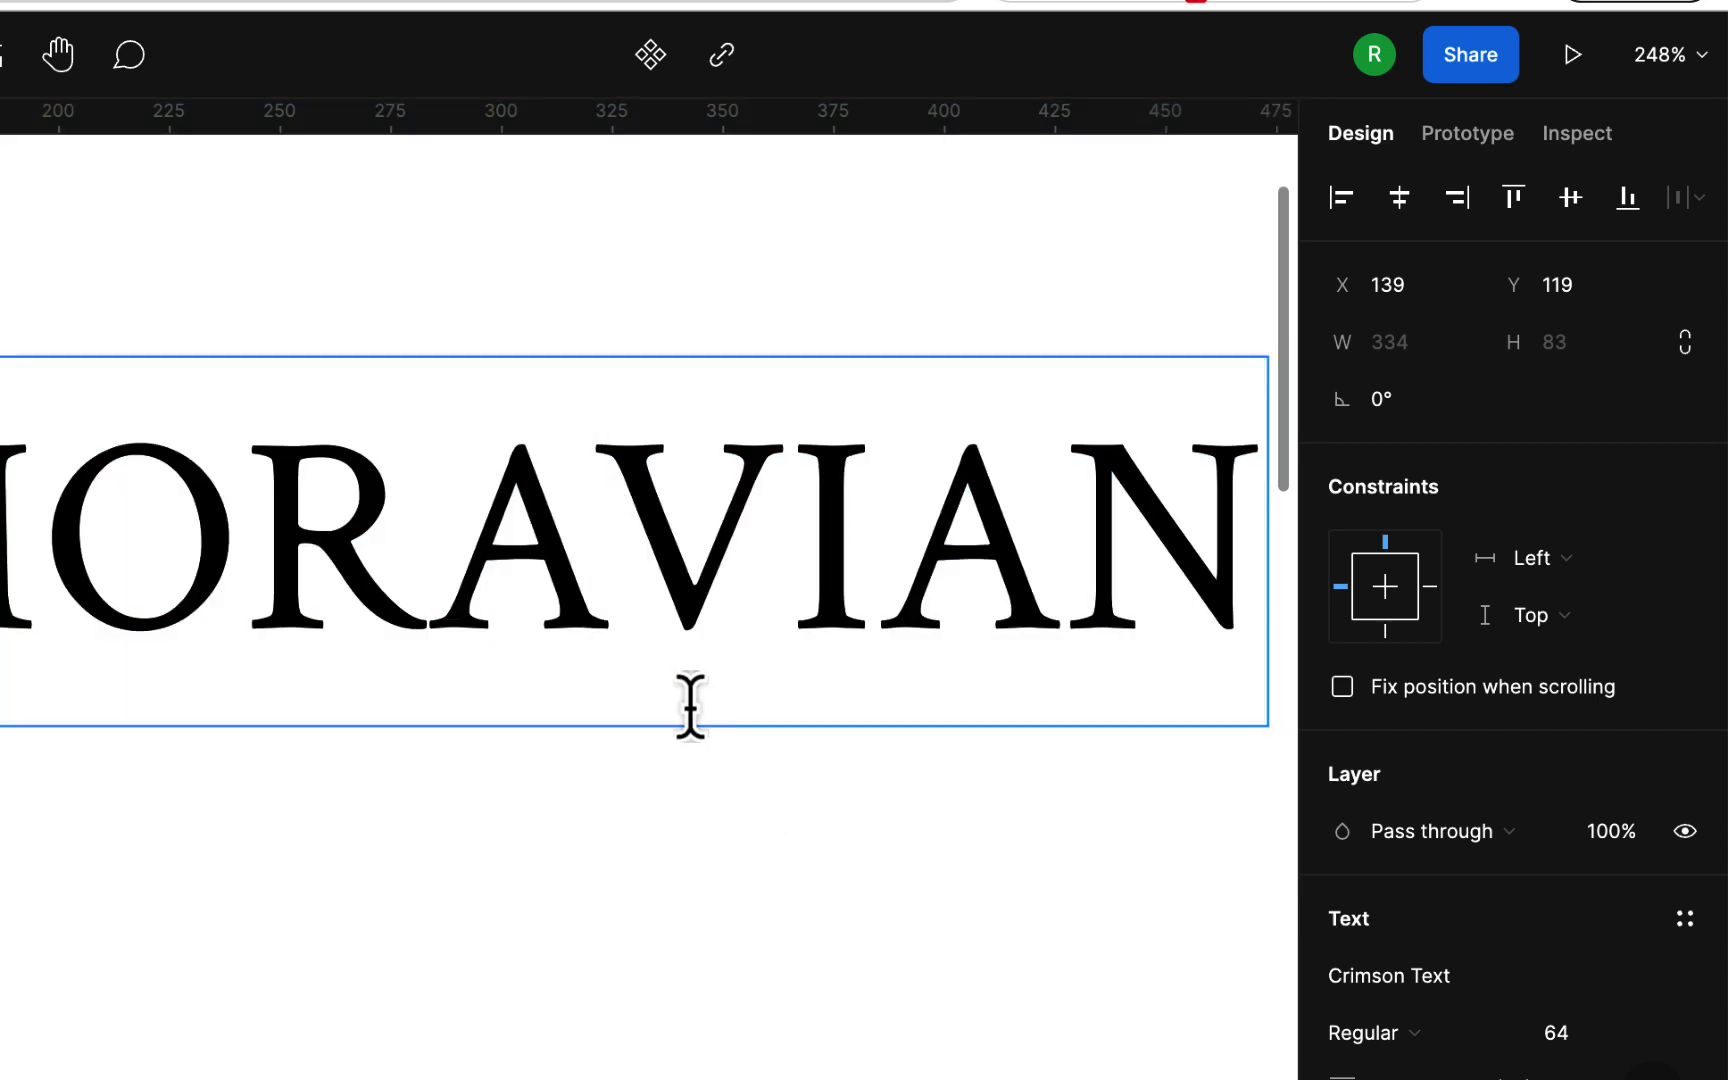
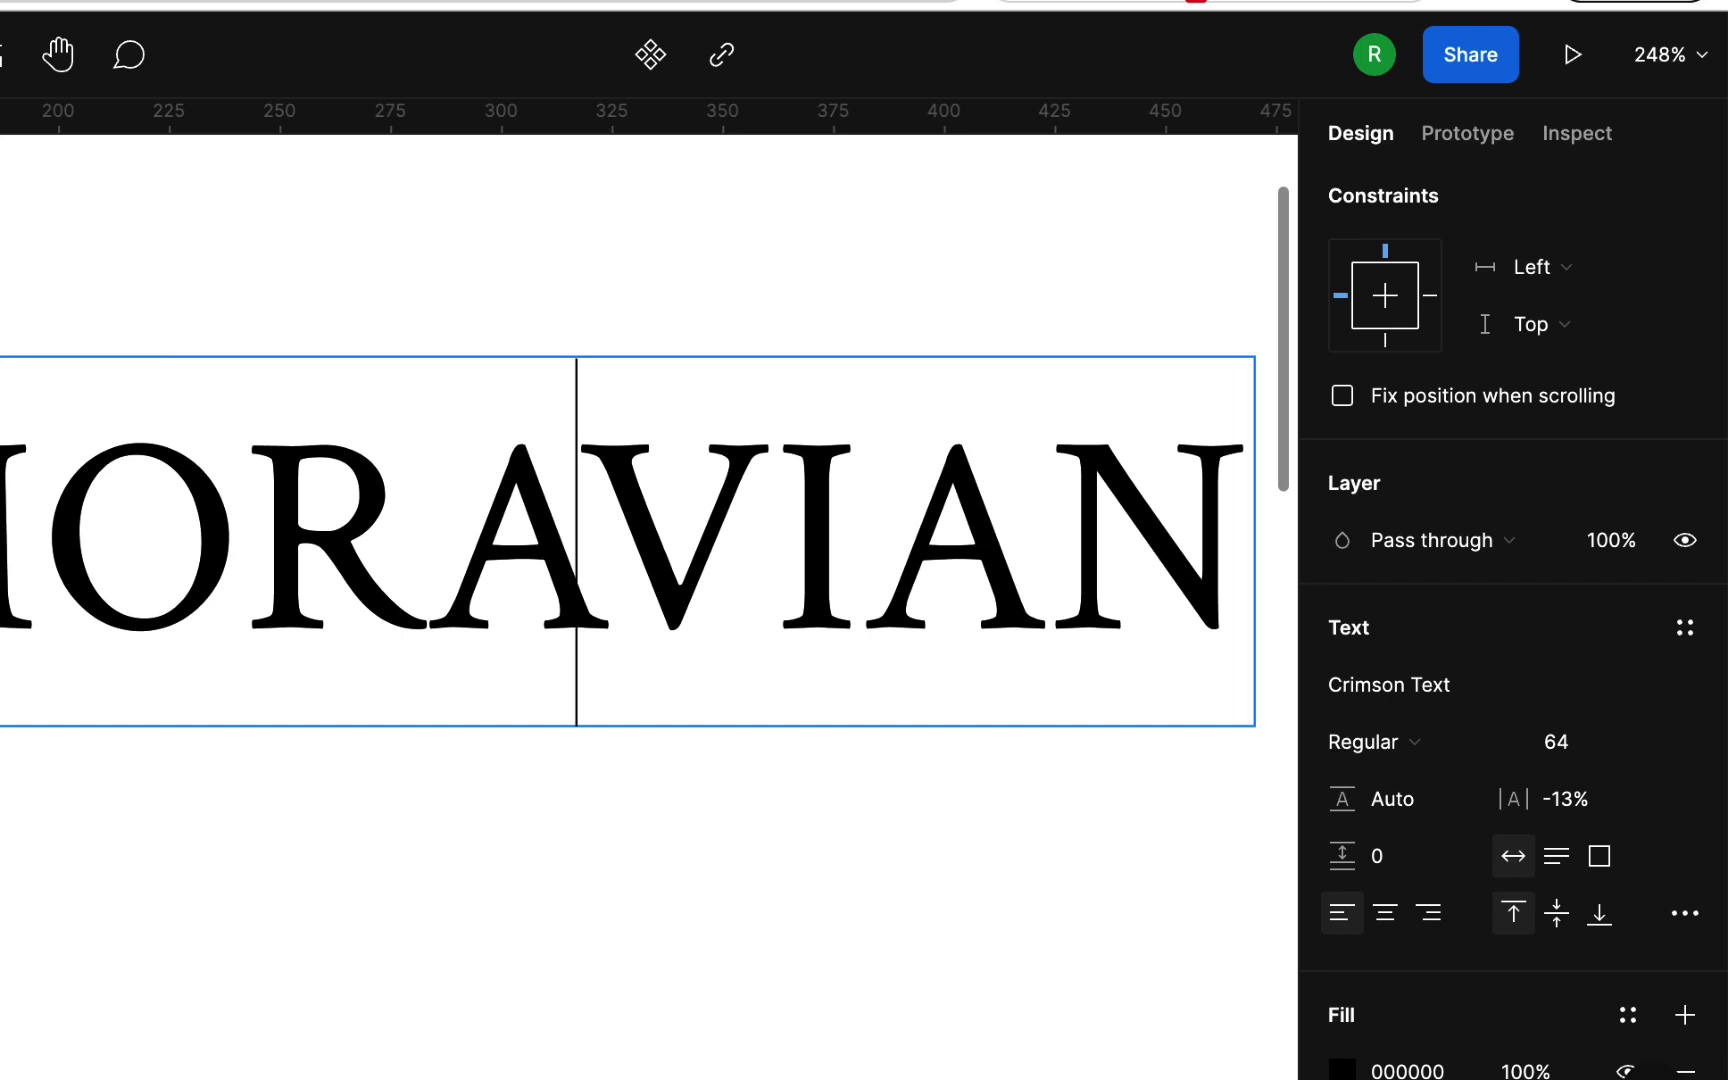
{"action": "left_click", "coordinate": [1138, 925]}
Tighten the gap between the O and R of MORAVIAN by setting letter spacing there to -6%.
{"action": "key", "text": "shift+0"}
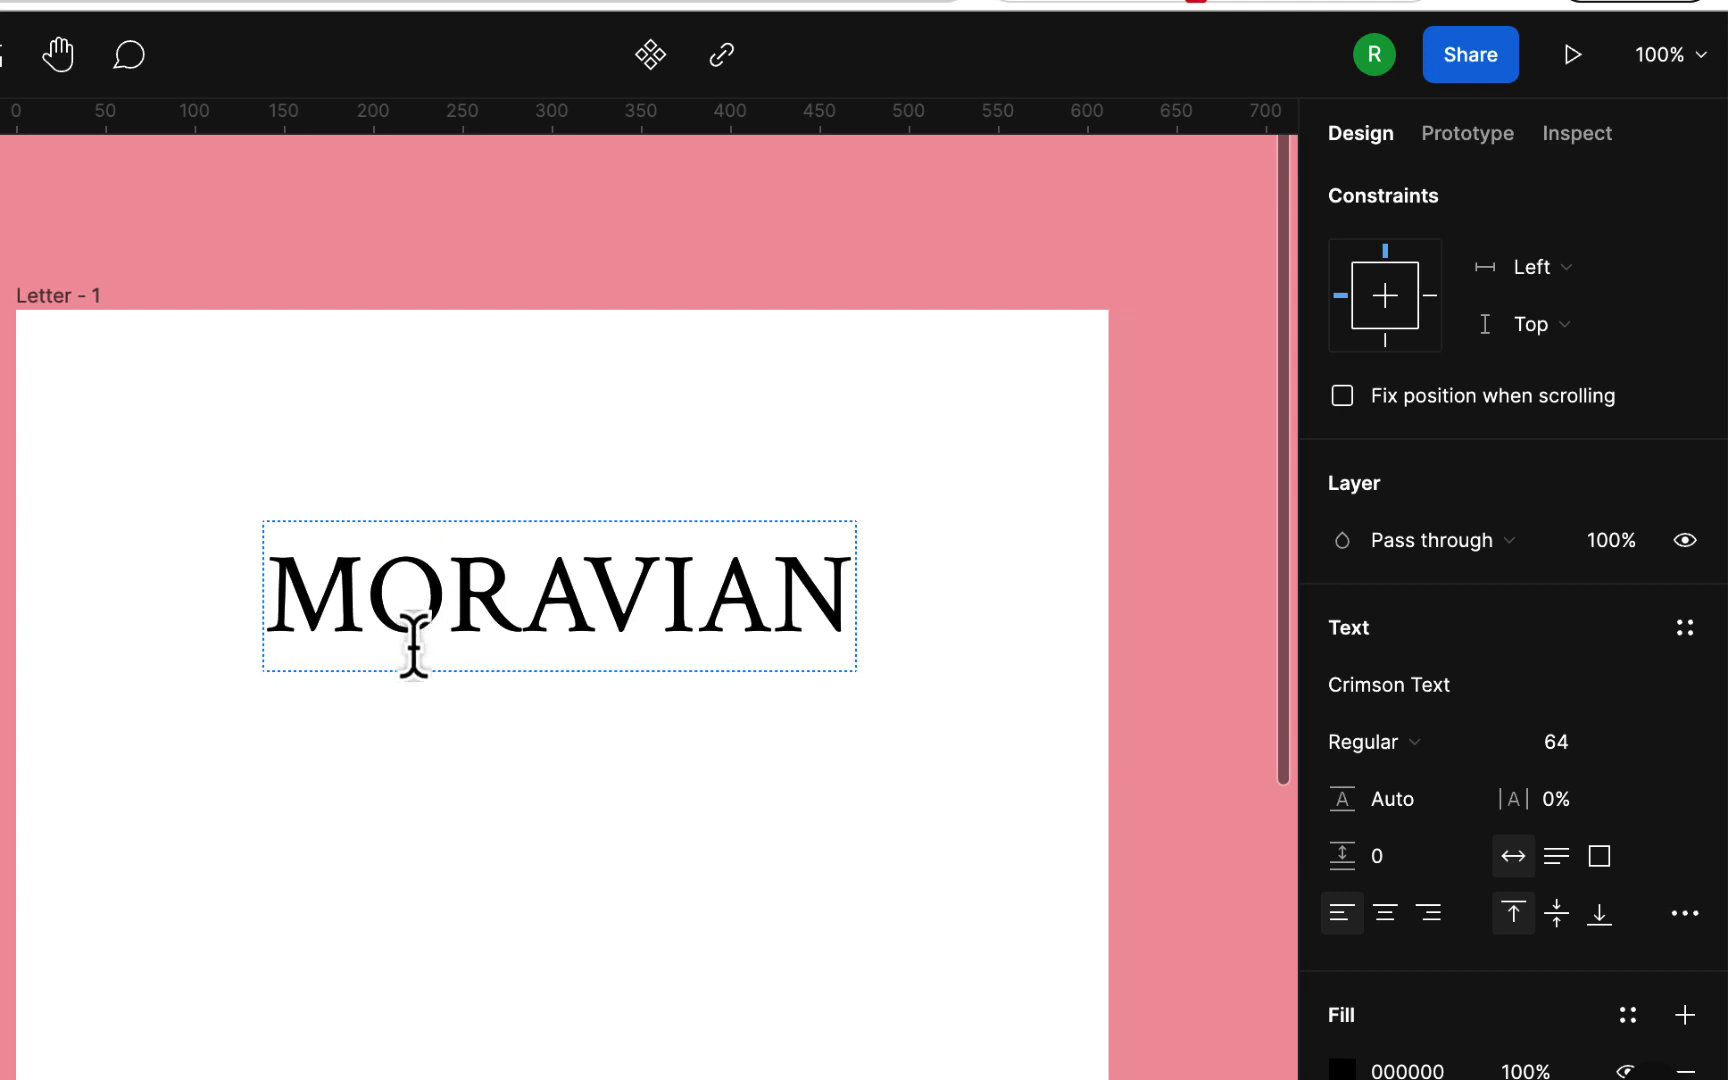
{"action": "scroll", "coordinate": [414, 645], "scroll_direction": "up", "scroll_amount": 5}
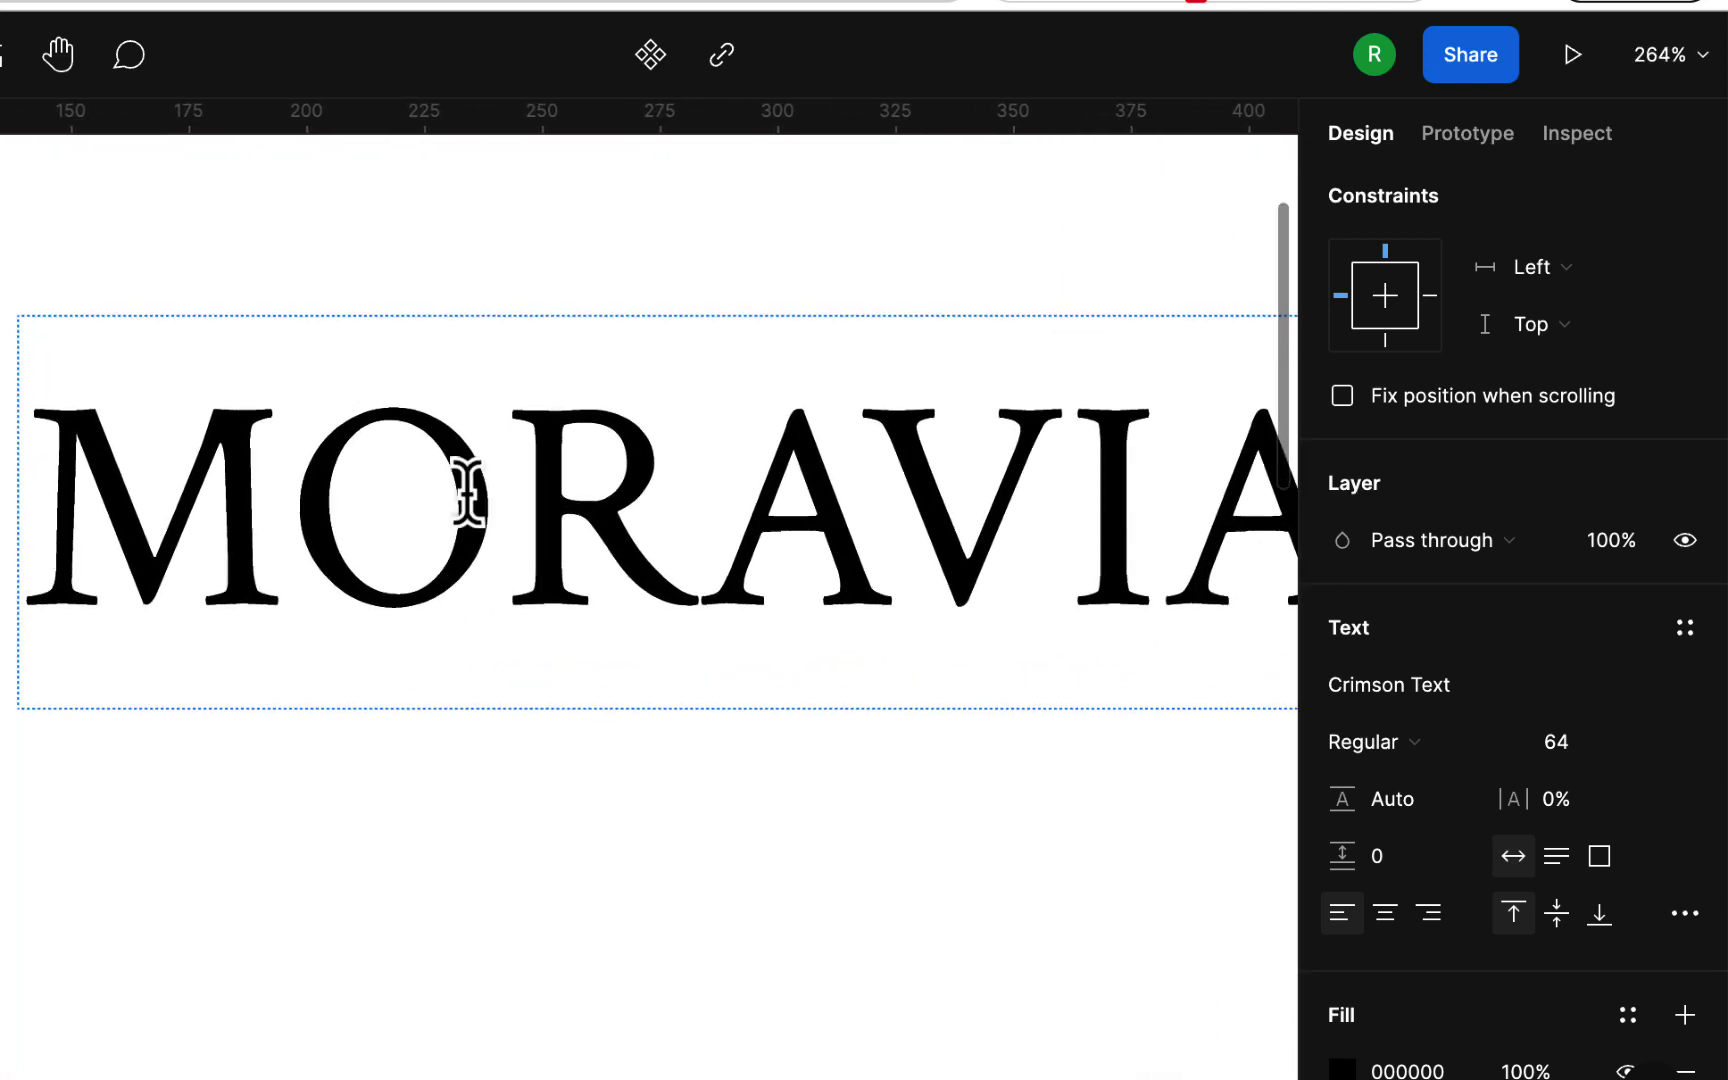
{"action": "left_click", "coordinate": [515, 500]}
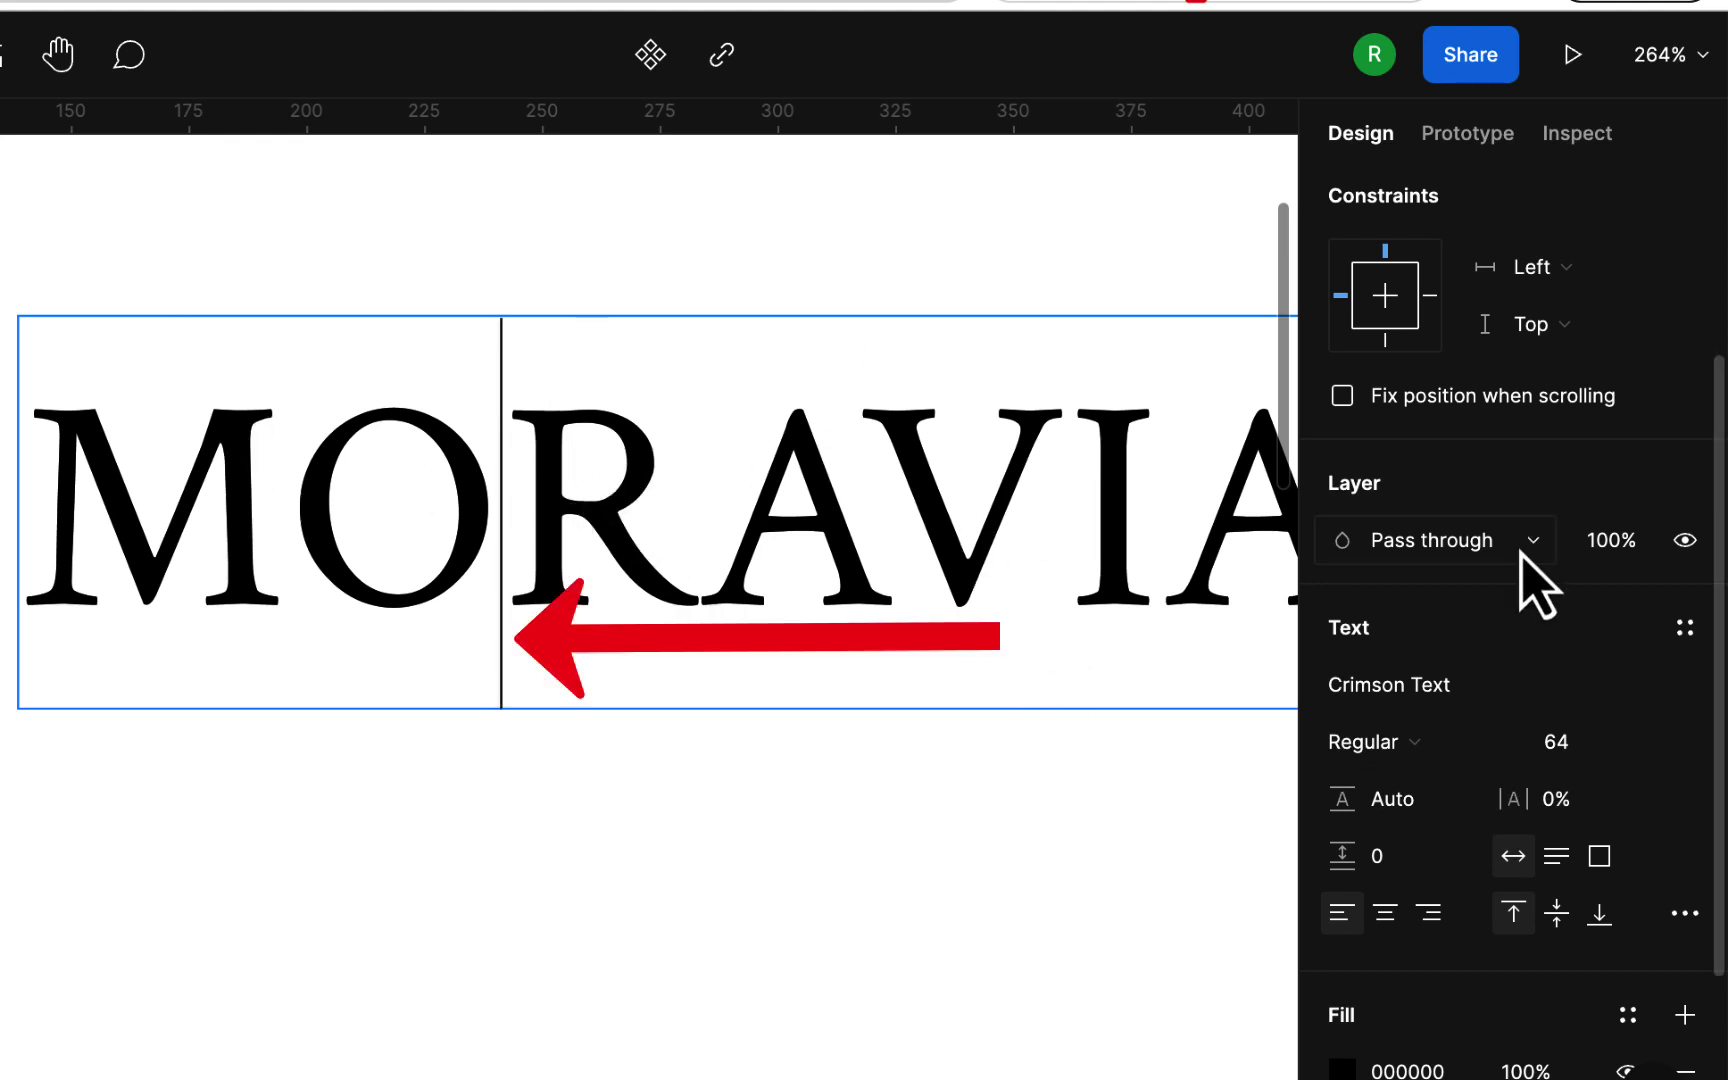
{"action": "left_click", "coordinate": [1521, 801]}
{"action": "left_click_drag", "start_coordinate": [1521, 801], "coordinate": [1500, 803]}
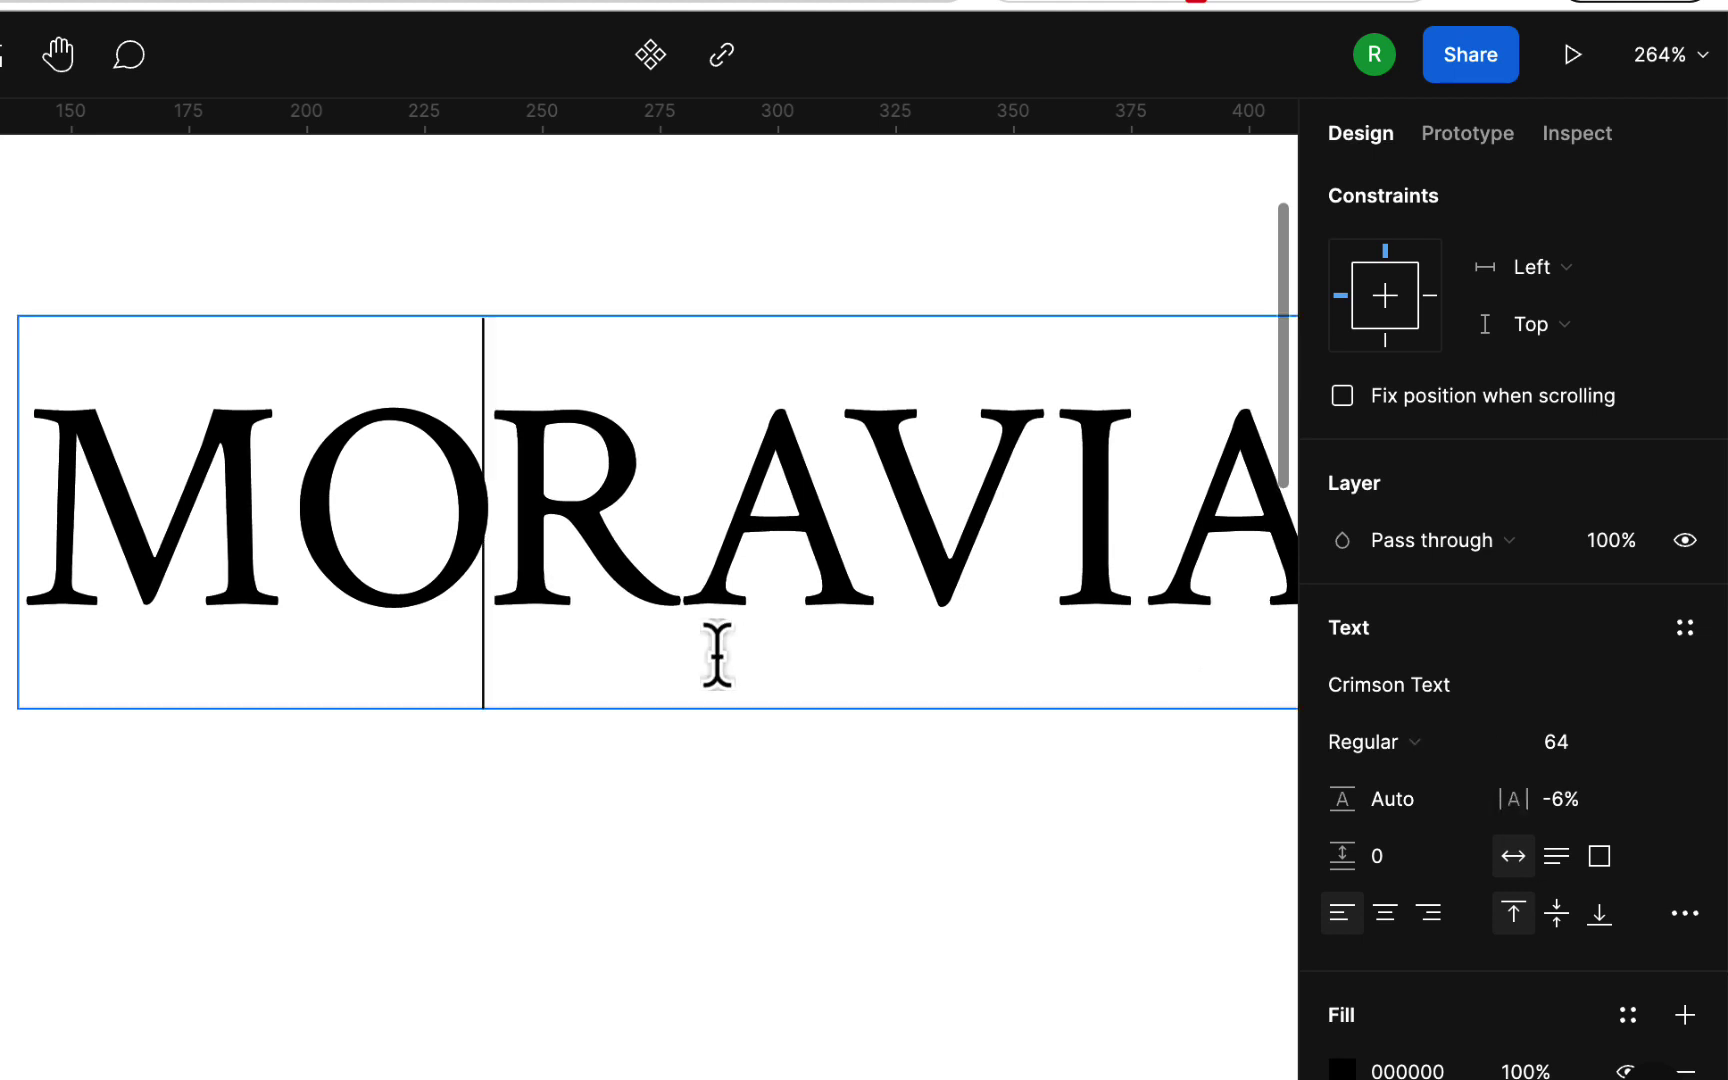
Set the letter spacing between the M and O of MORAVIAN to -6% and check the whole word.
{"action": "left_click", "coordinate": [288, 503]}
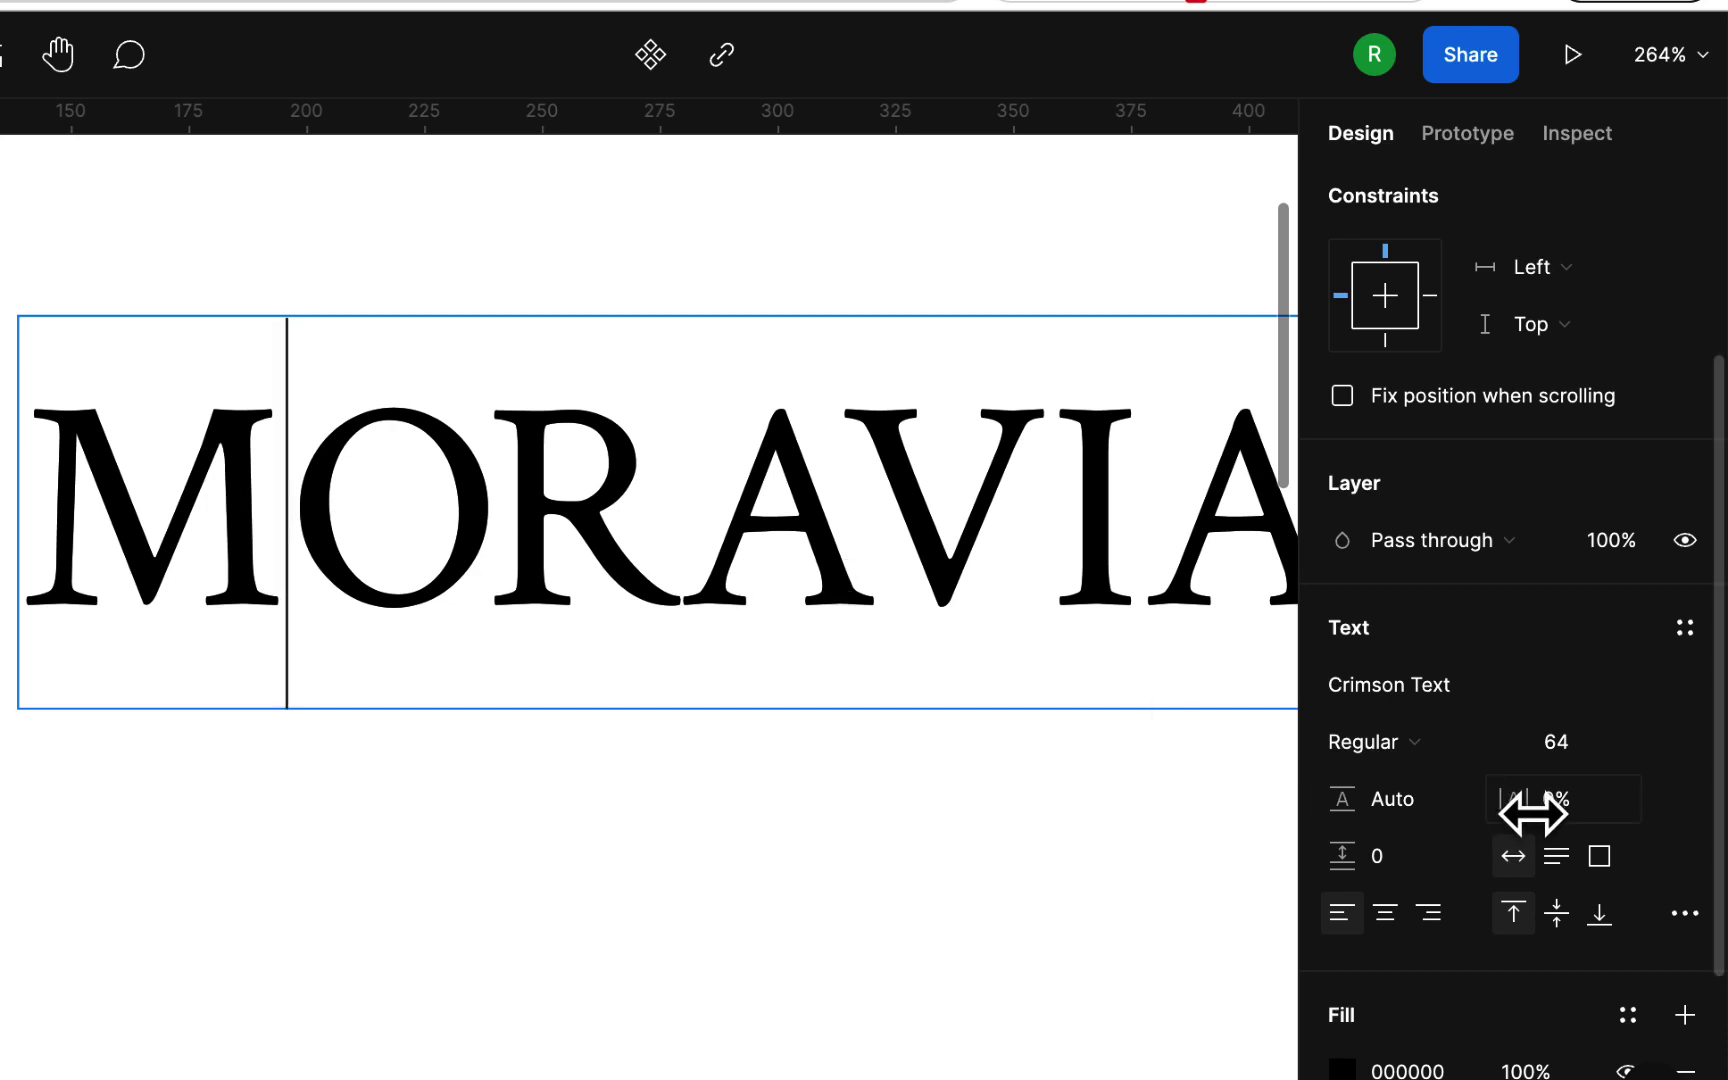
{"action": "left_click_drag", "start_coordinate": [1520, 802], "coordinate": [1504, 803]}
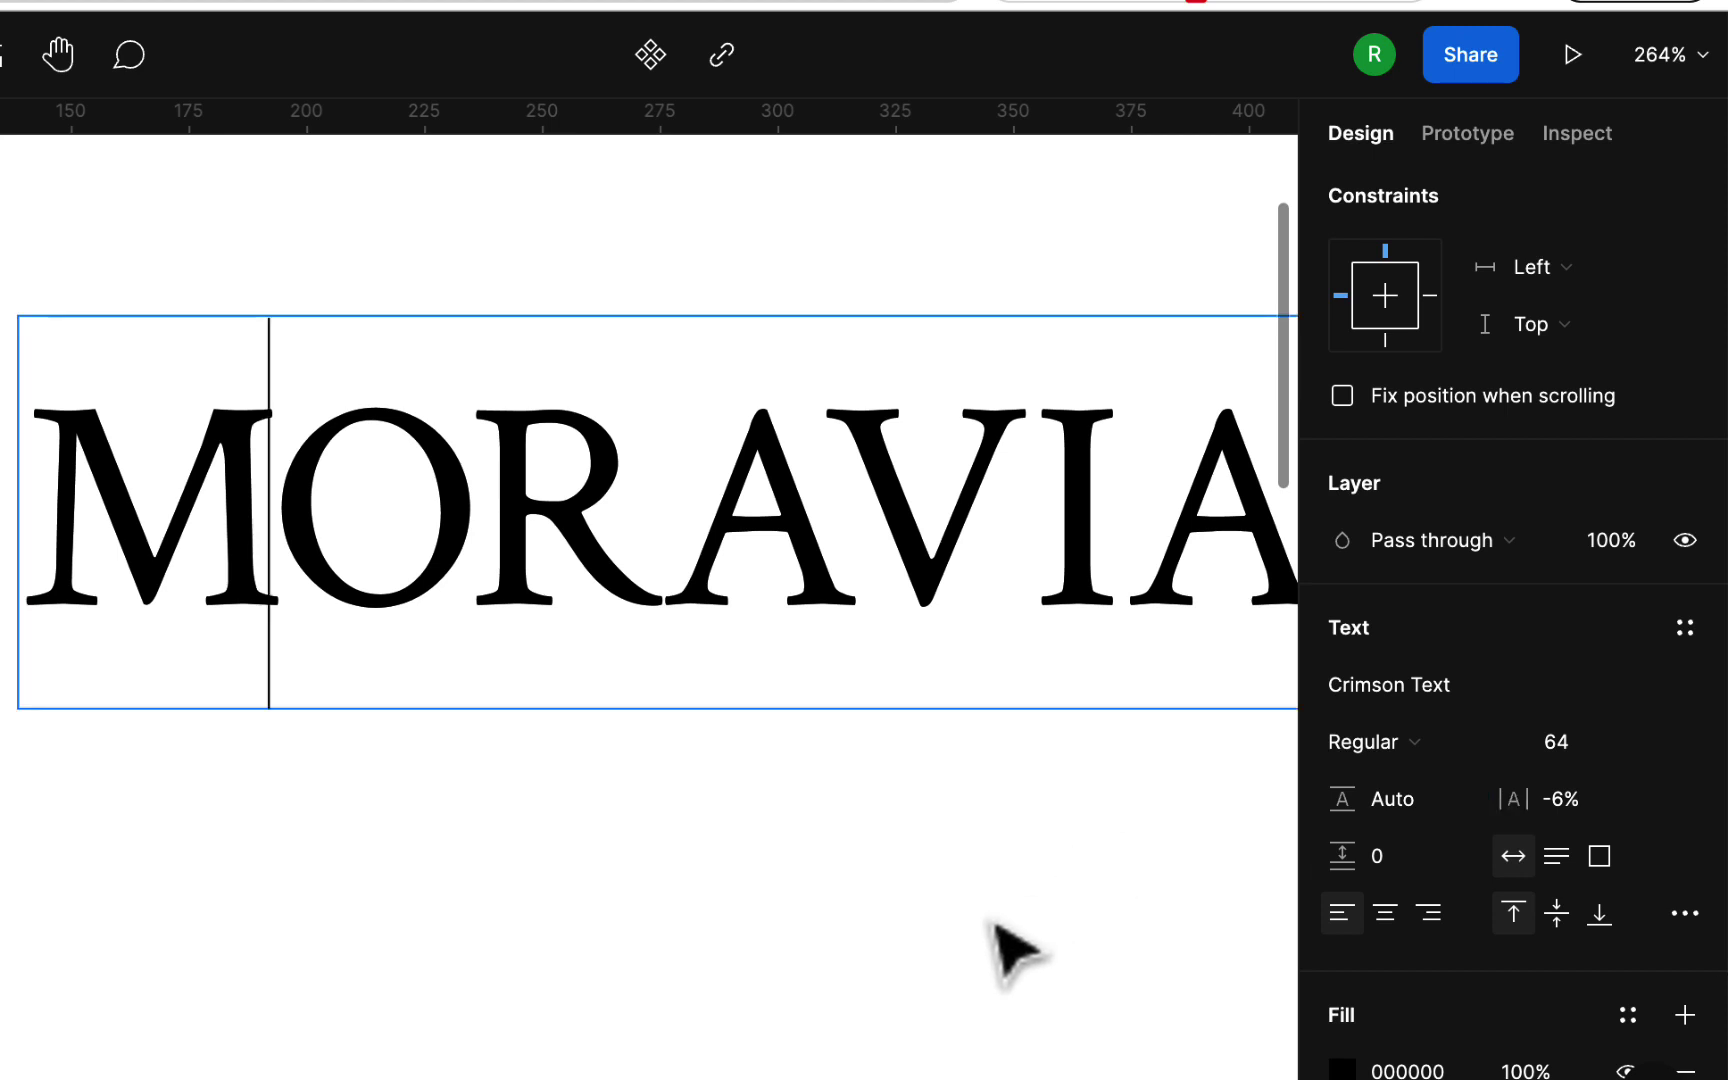
{"action": "key", "text": "Escape"}
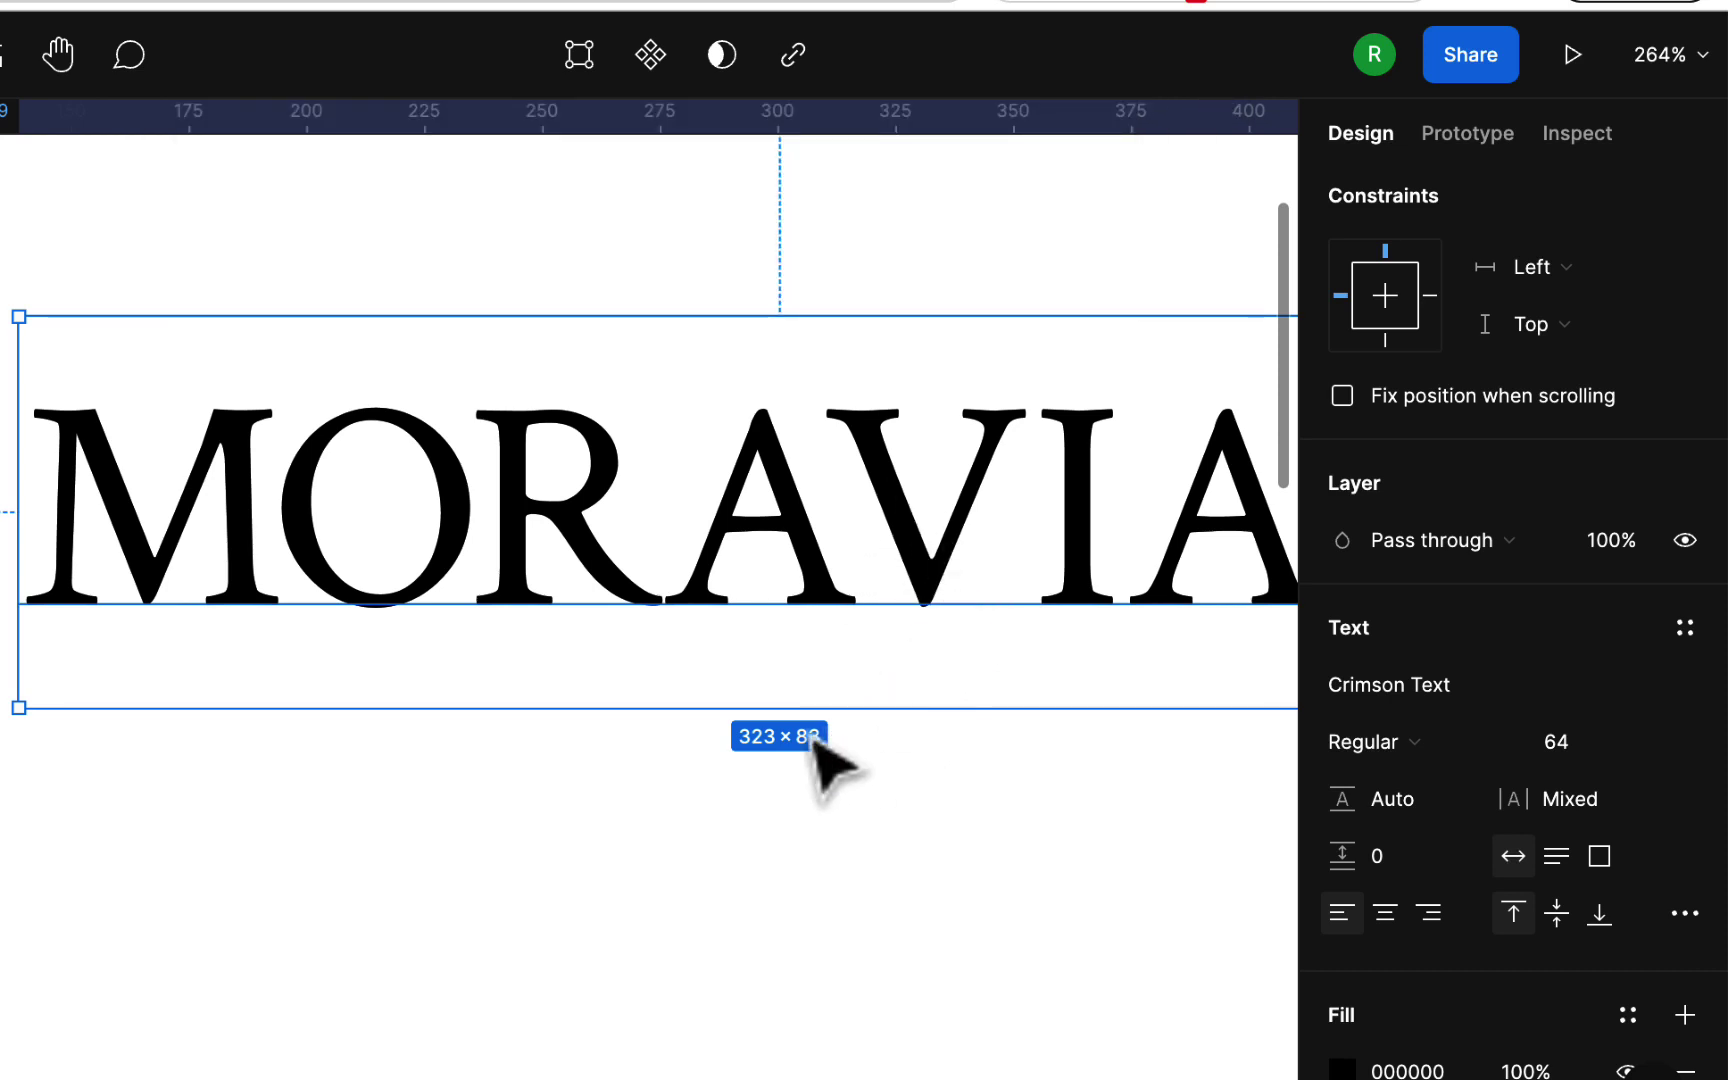
{"action": "scroll", "coordinate": [813, 740], "scroll_direction": "down", "scroll_amount": 5}
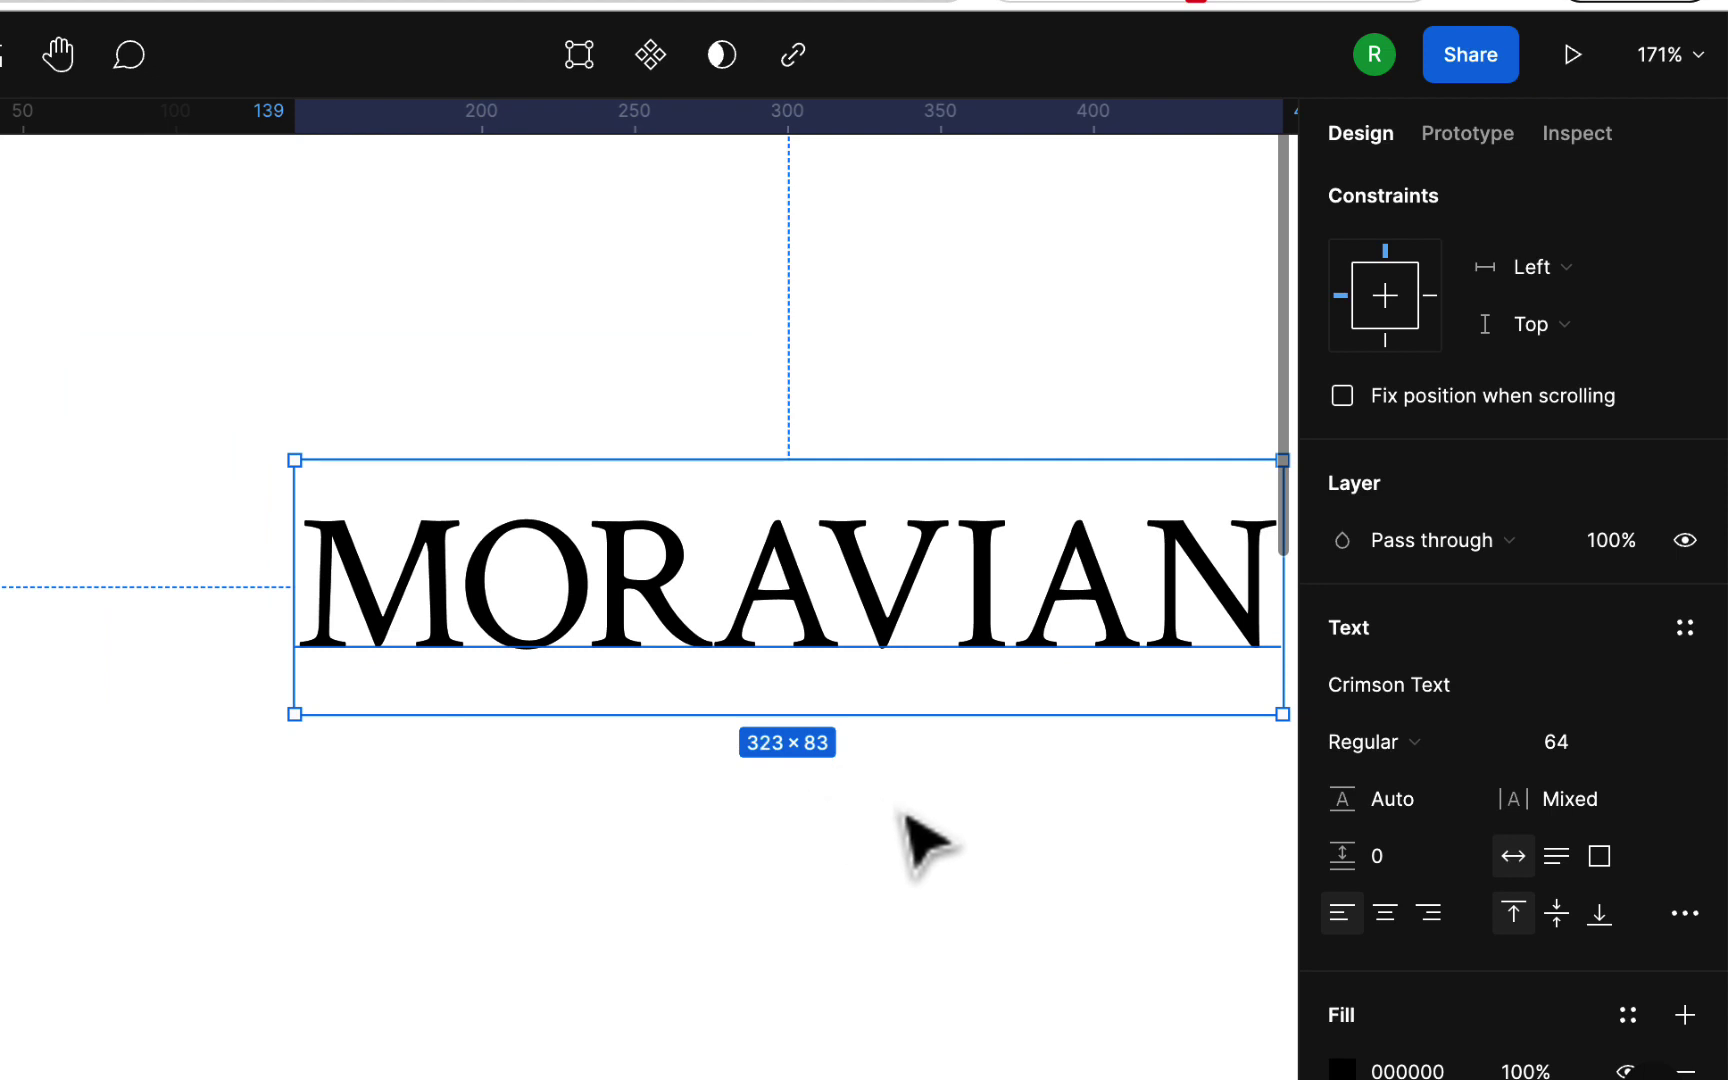
{"action": "scroll", "coordinate": [906, 815], "scroll_direction": "right", "scroll_amount": 5}
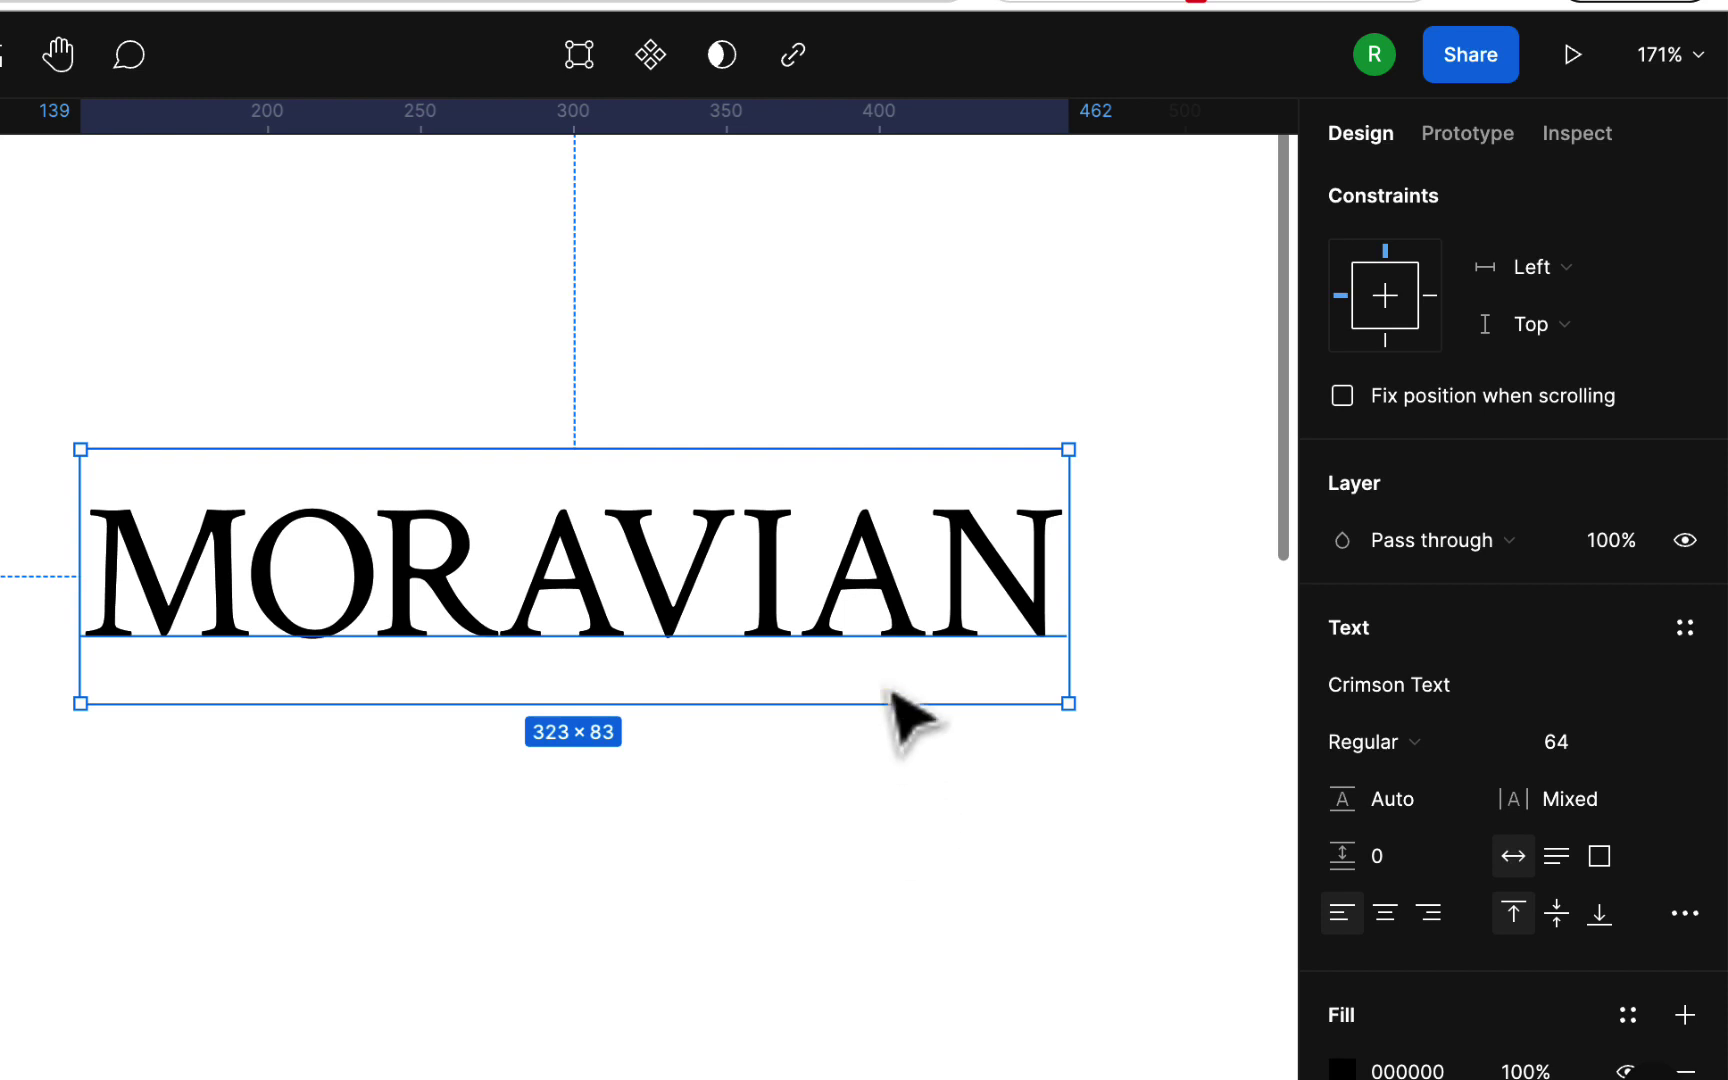
{"action": "left_click", "coordinate": [870, 395]}
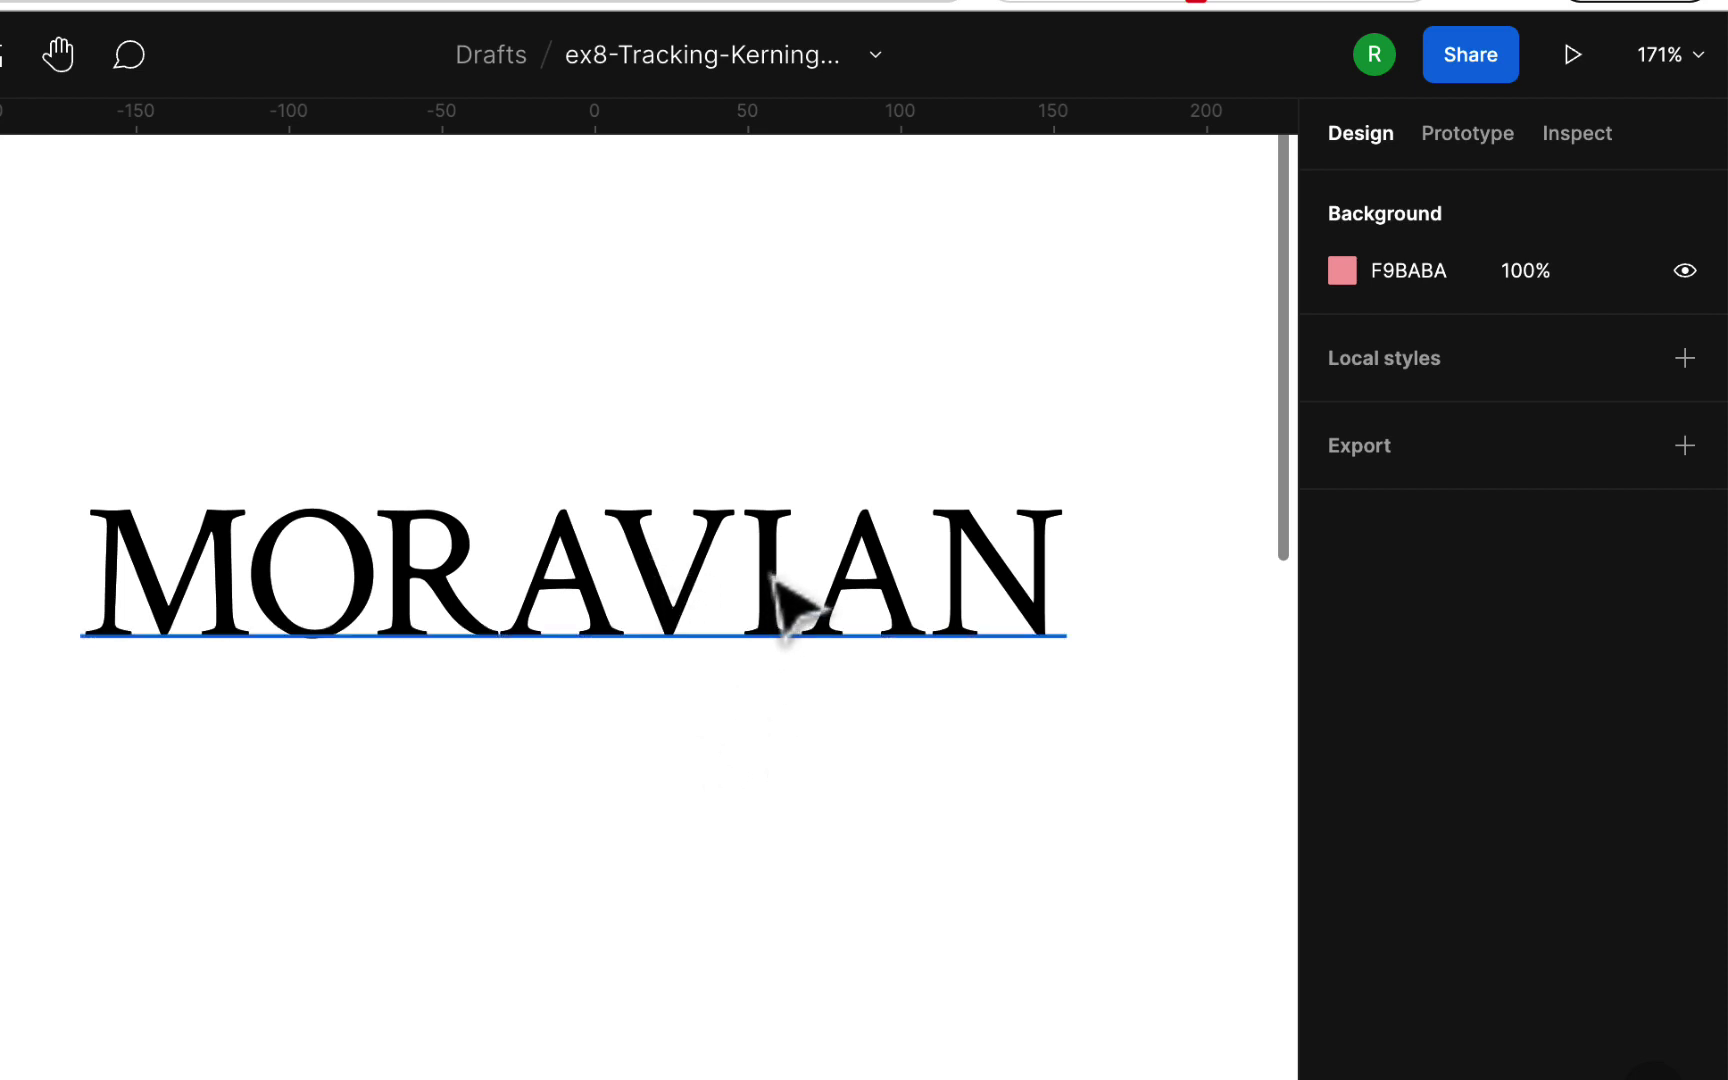
{"action": "left_click", "coordinate": [800, 597]}
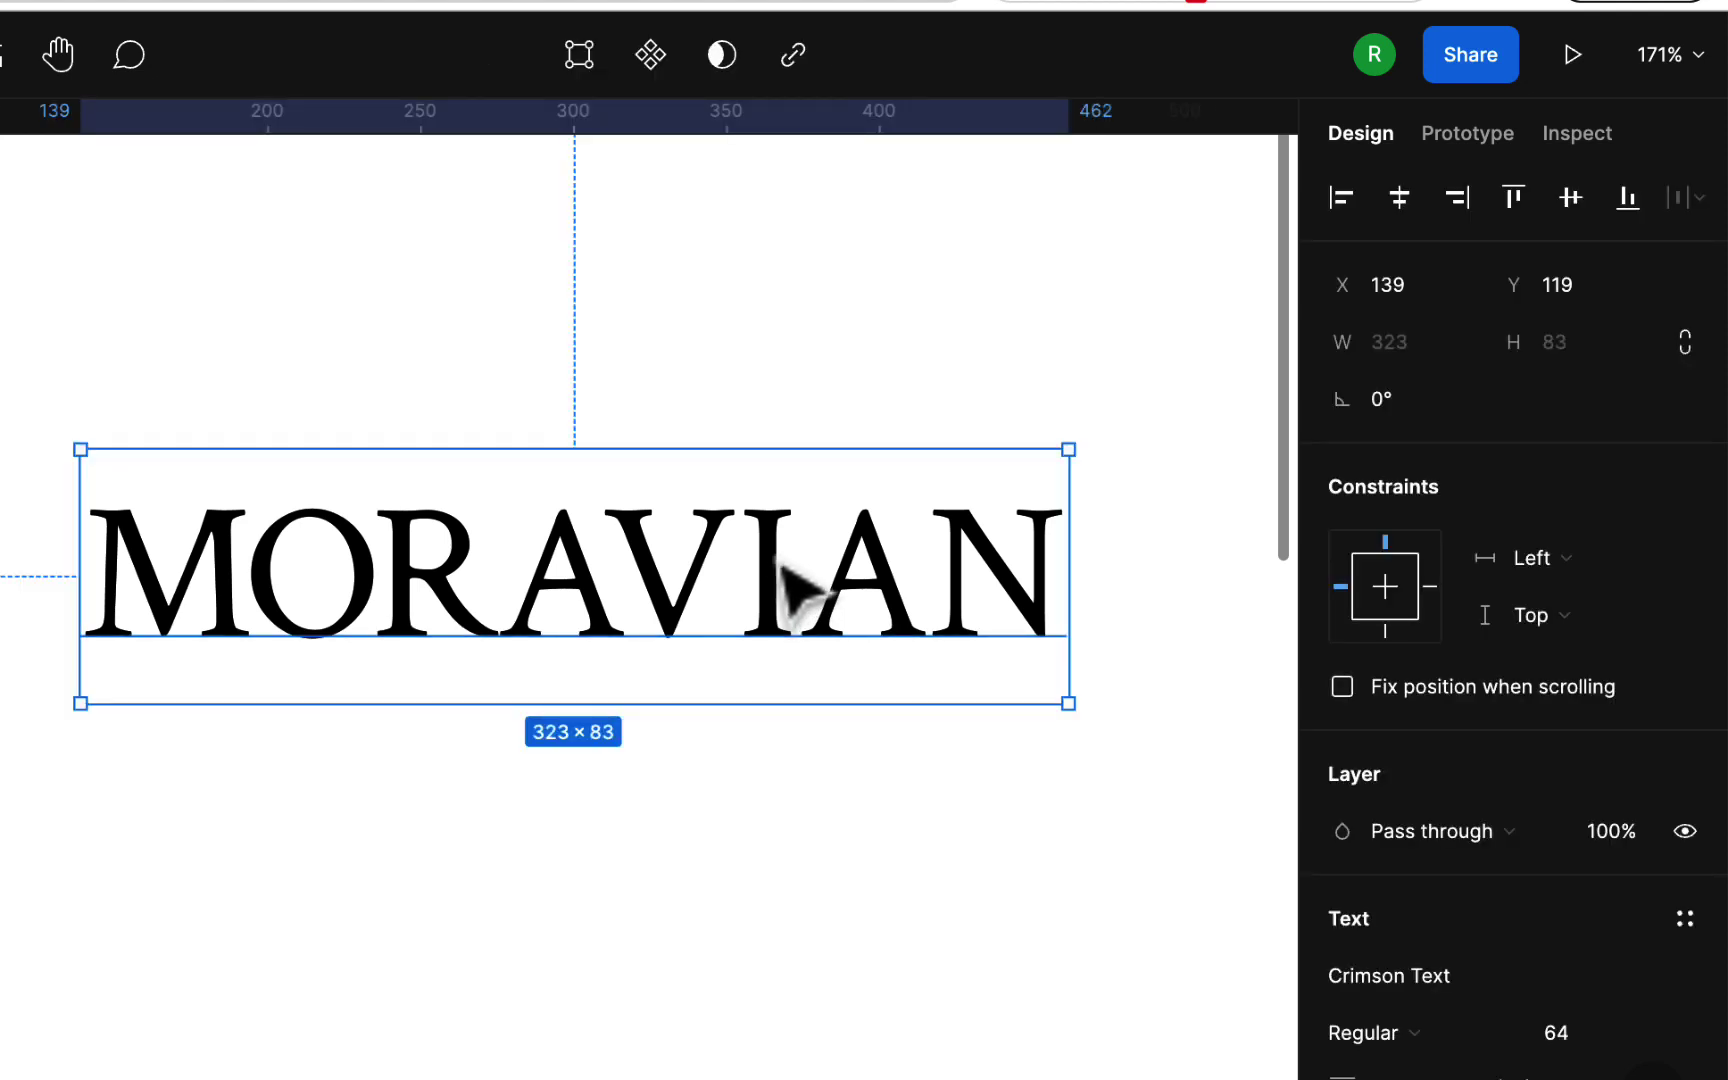
{"action": "left_click_drag", "start_coordinate": [775, 545], "coordinate": [775, 880]}
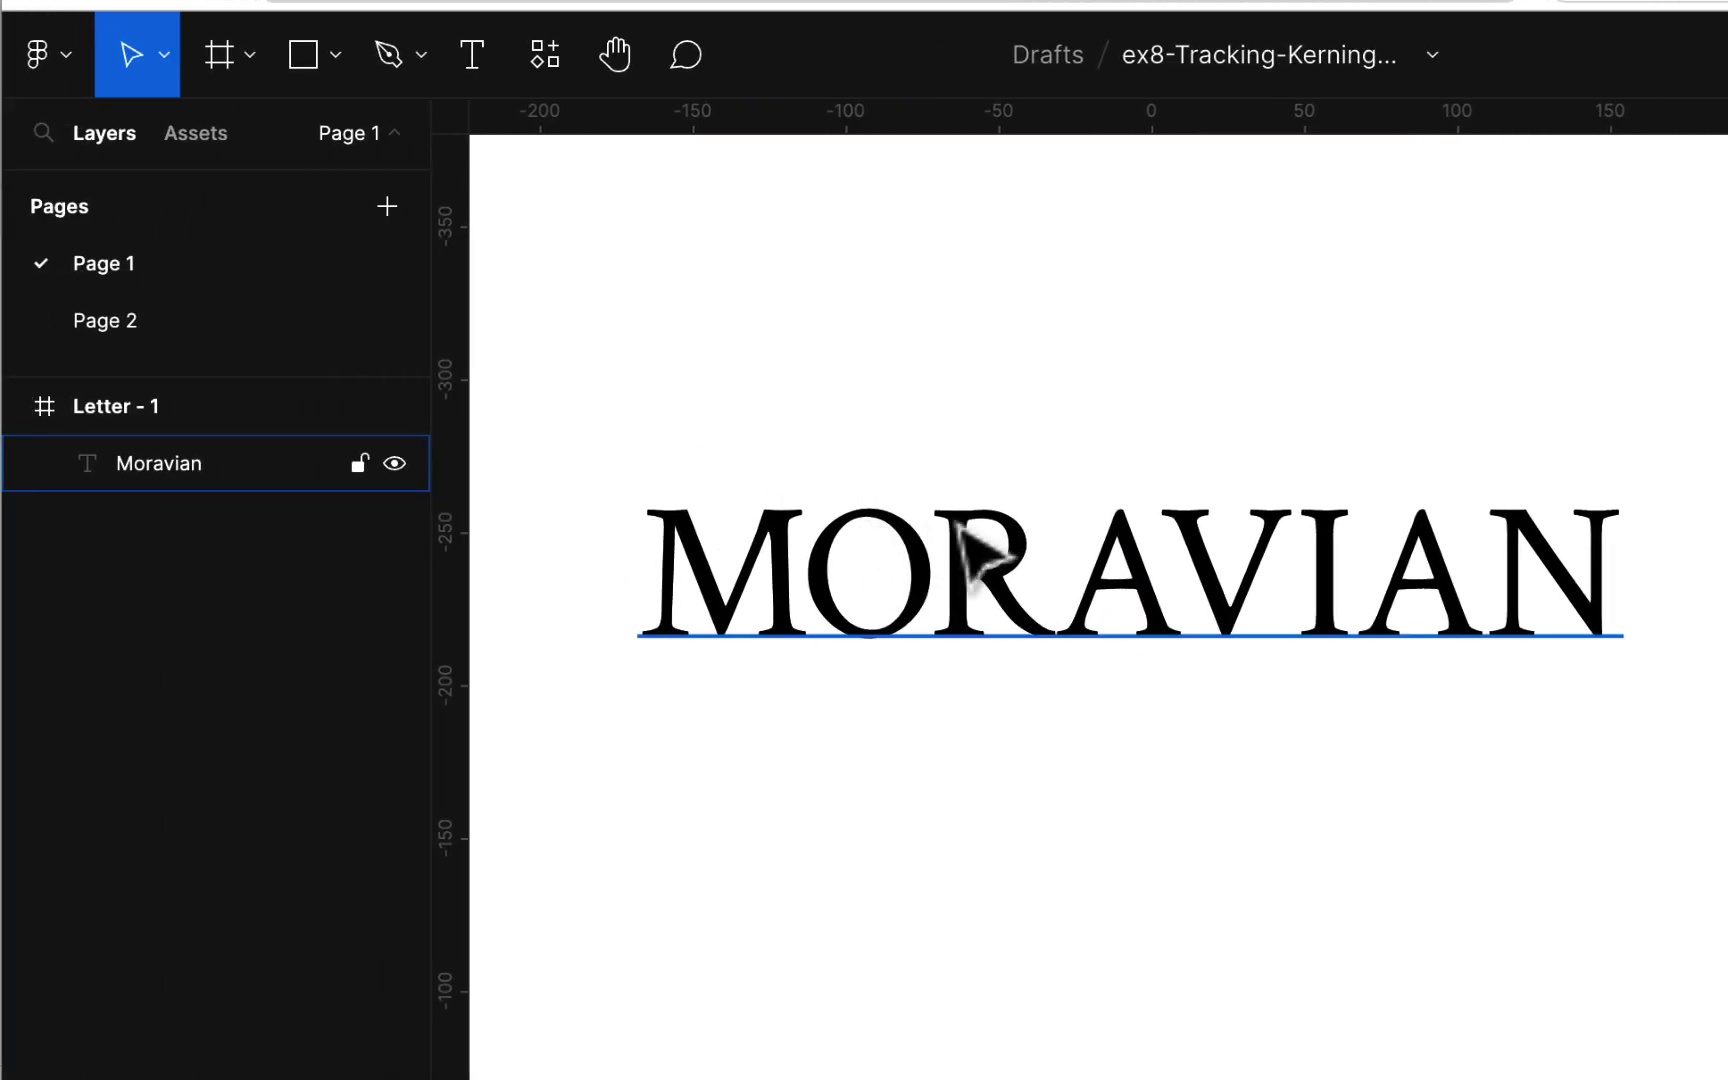
{"action": "left_click", "coordinate": [418, 550]}
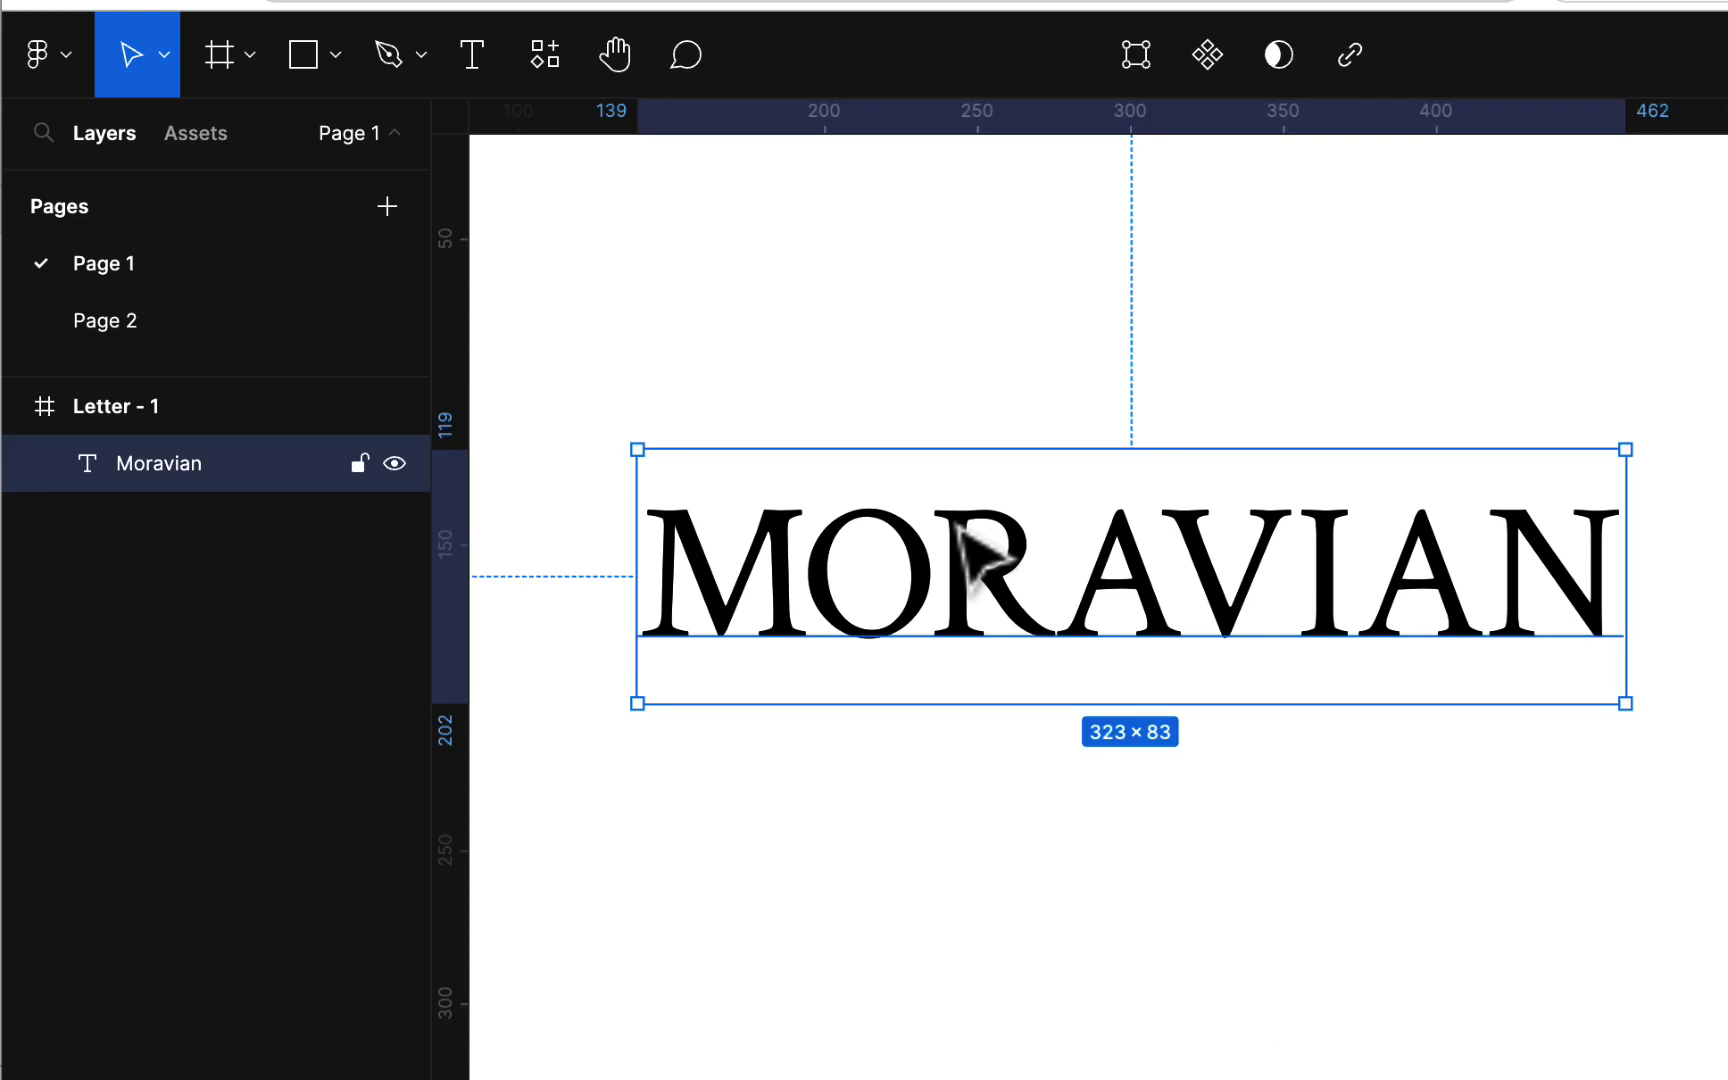
{"action": "left_click", "coordinate": [67, 58]}
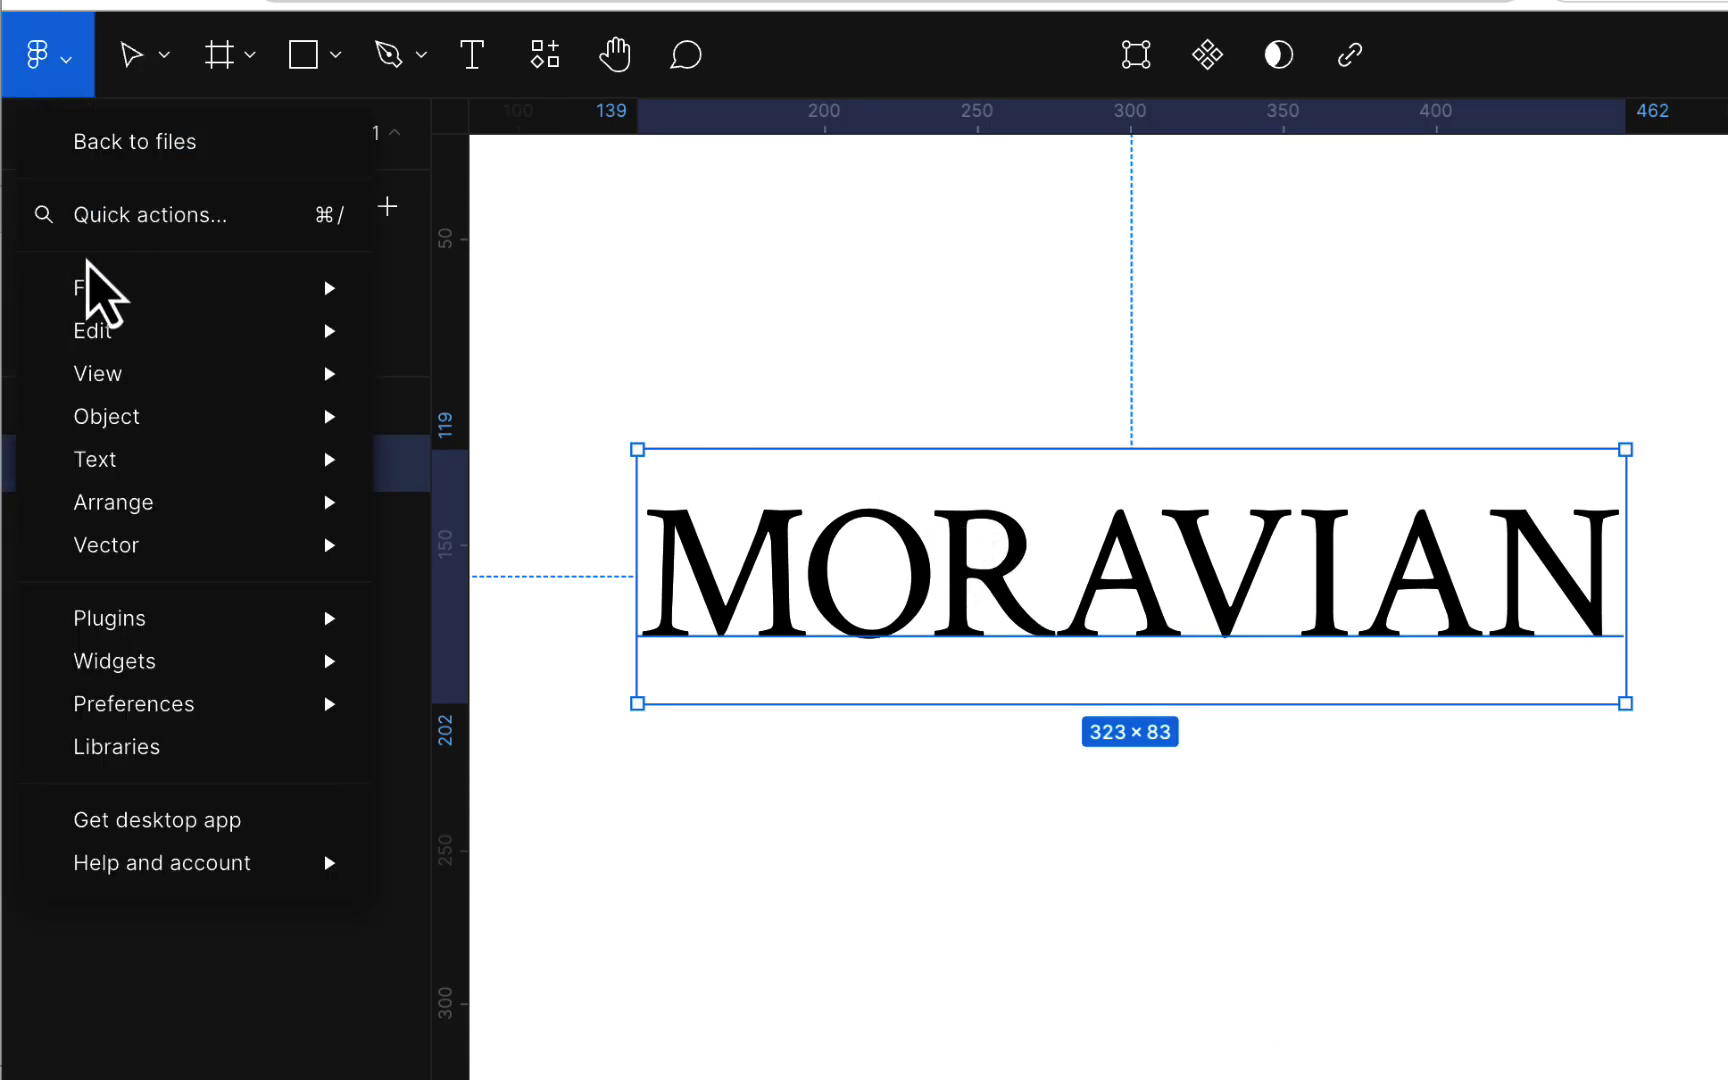
{"action": "mouse_move", "coordinate": [90, 350]}
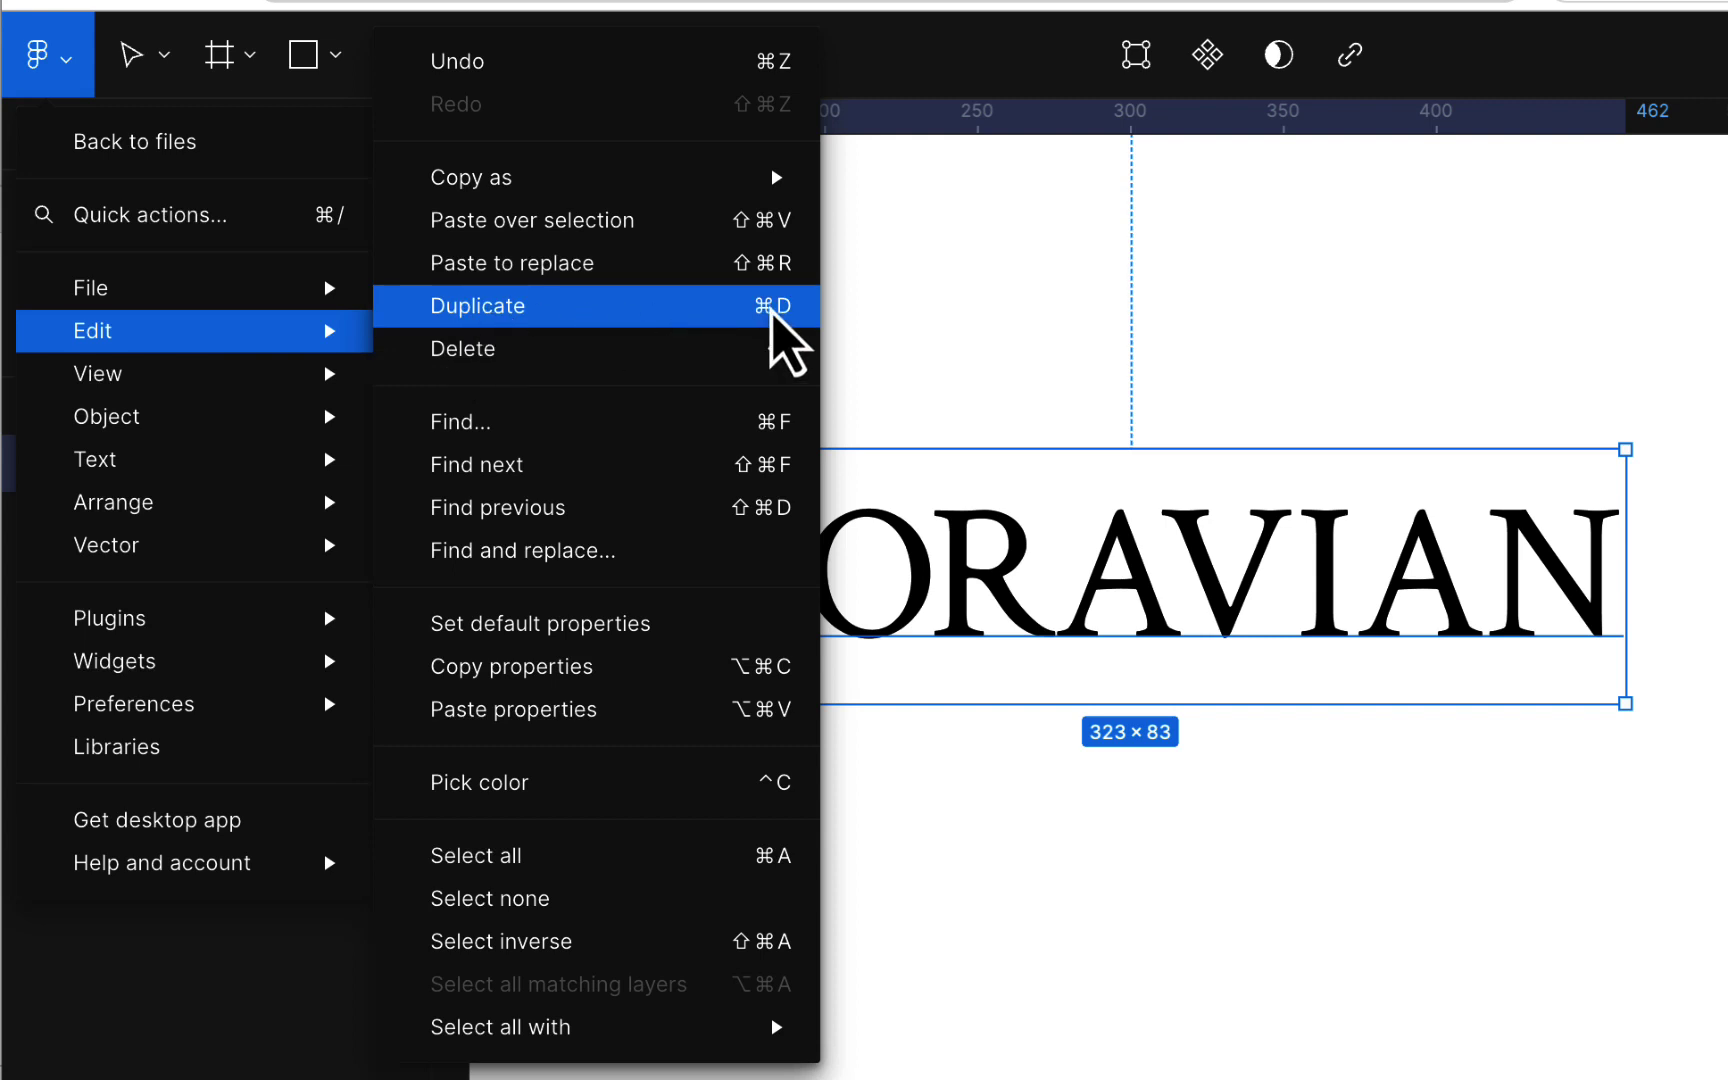
{"action": "left_click", "coordinate": [914, 359]}
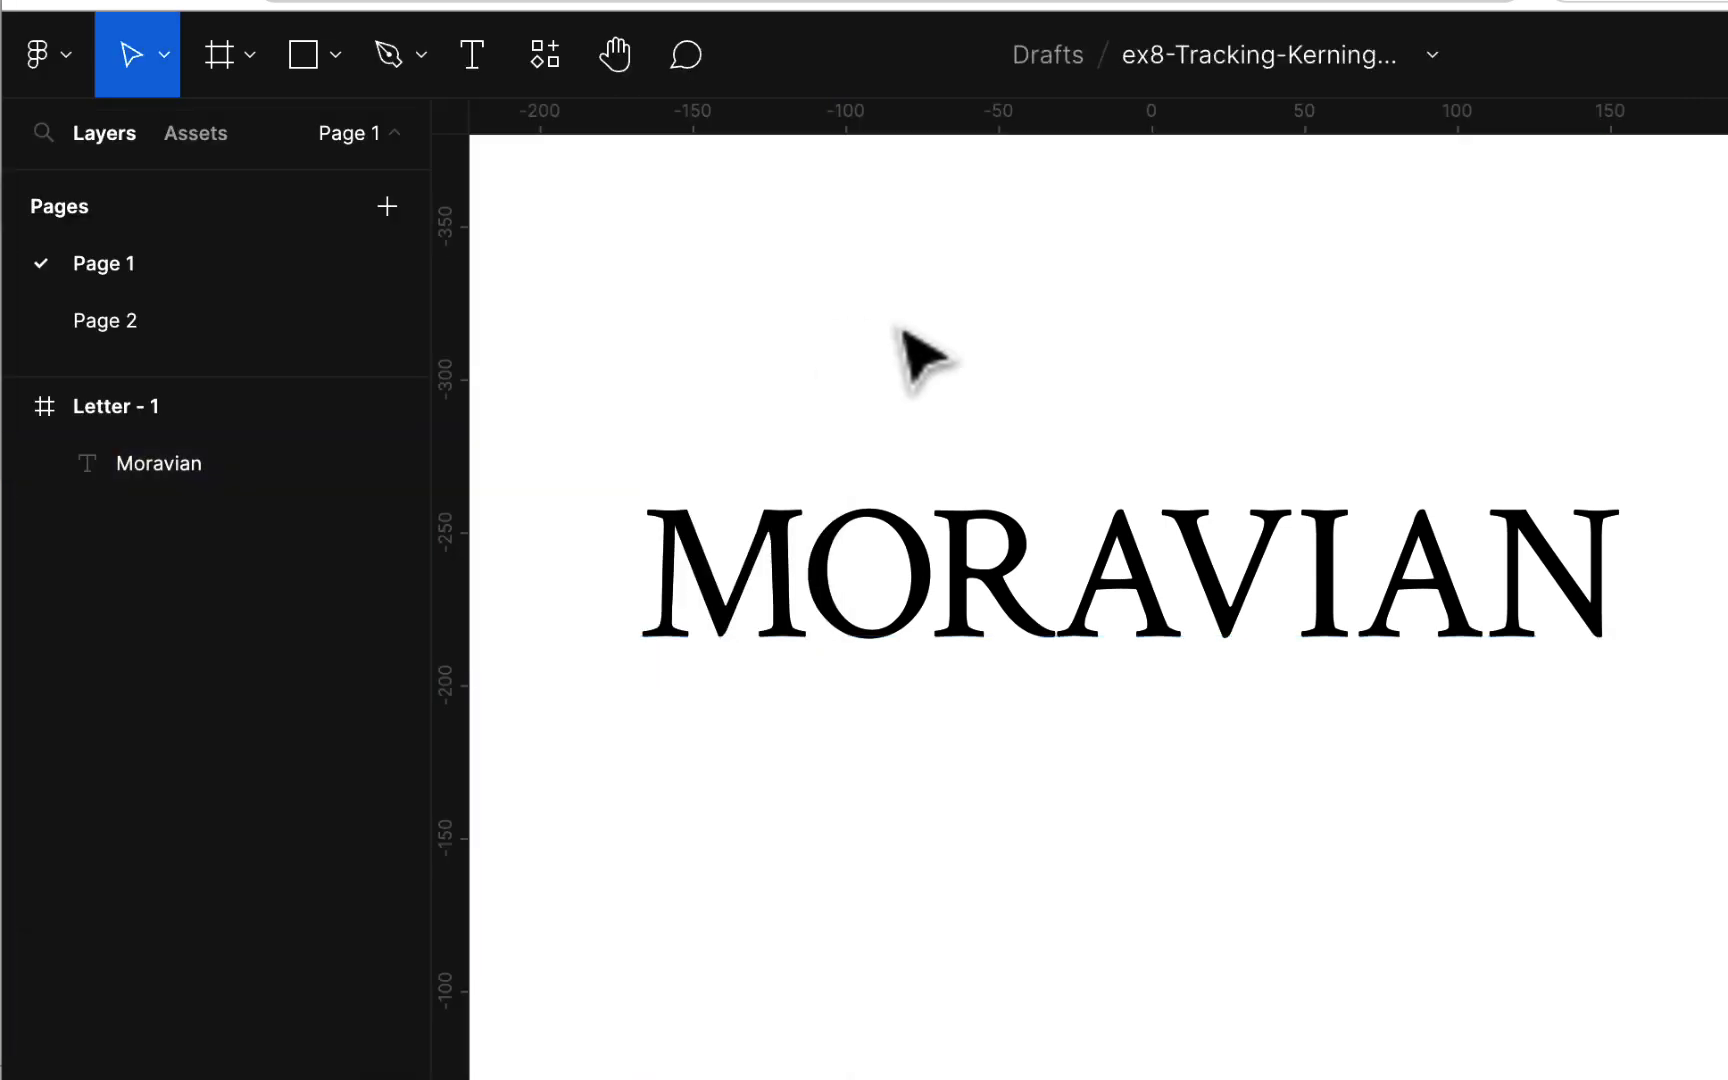
Duplicate the MORAVIAN text and place the copy directly below the original, at about X 145, Y 187.
{"action": "left_click", "coordinate": [1268, 620]}
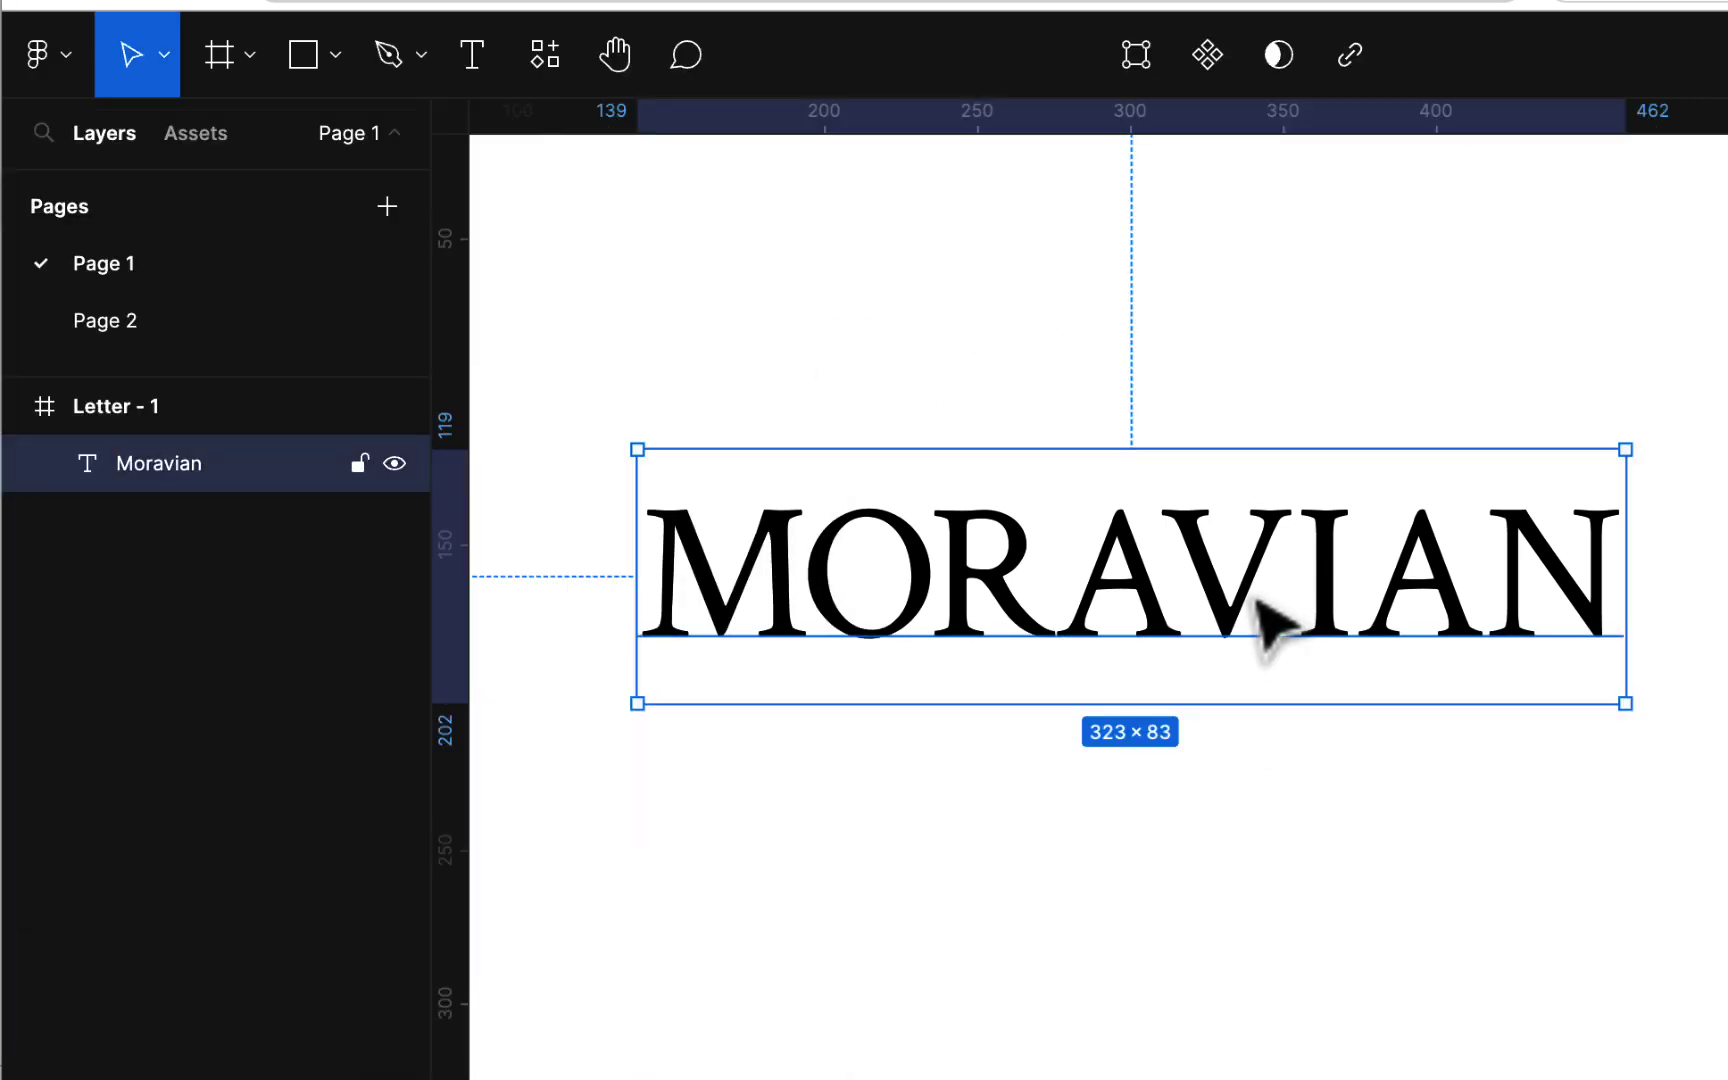
{"action": "left_click", "coordinate": [60, 62]}
{"action": "mouse_move", "coordinate": [118, 336]}
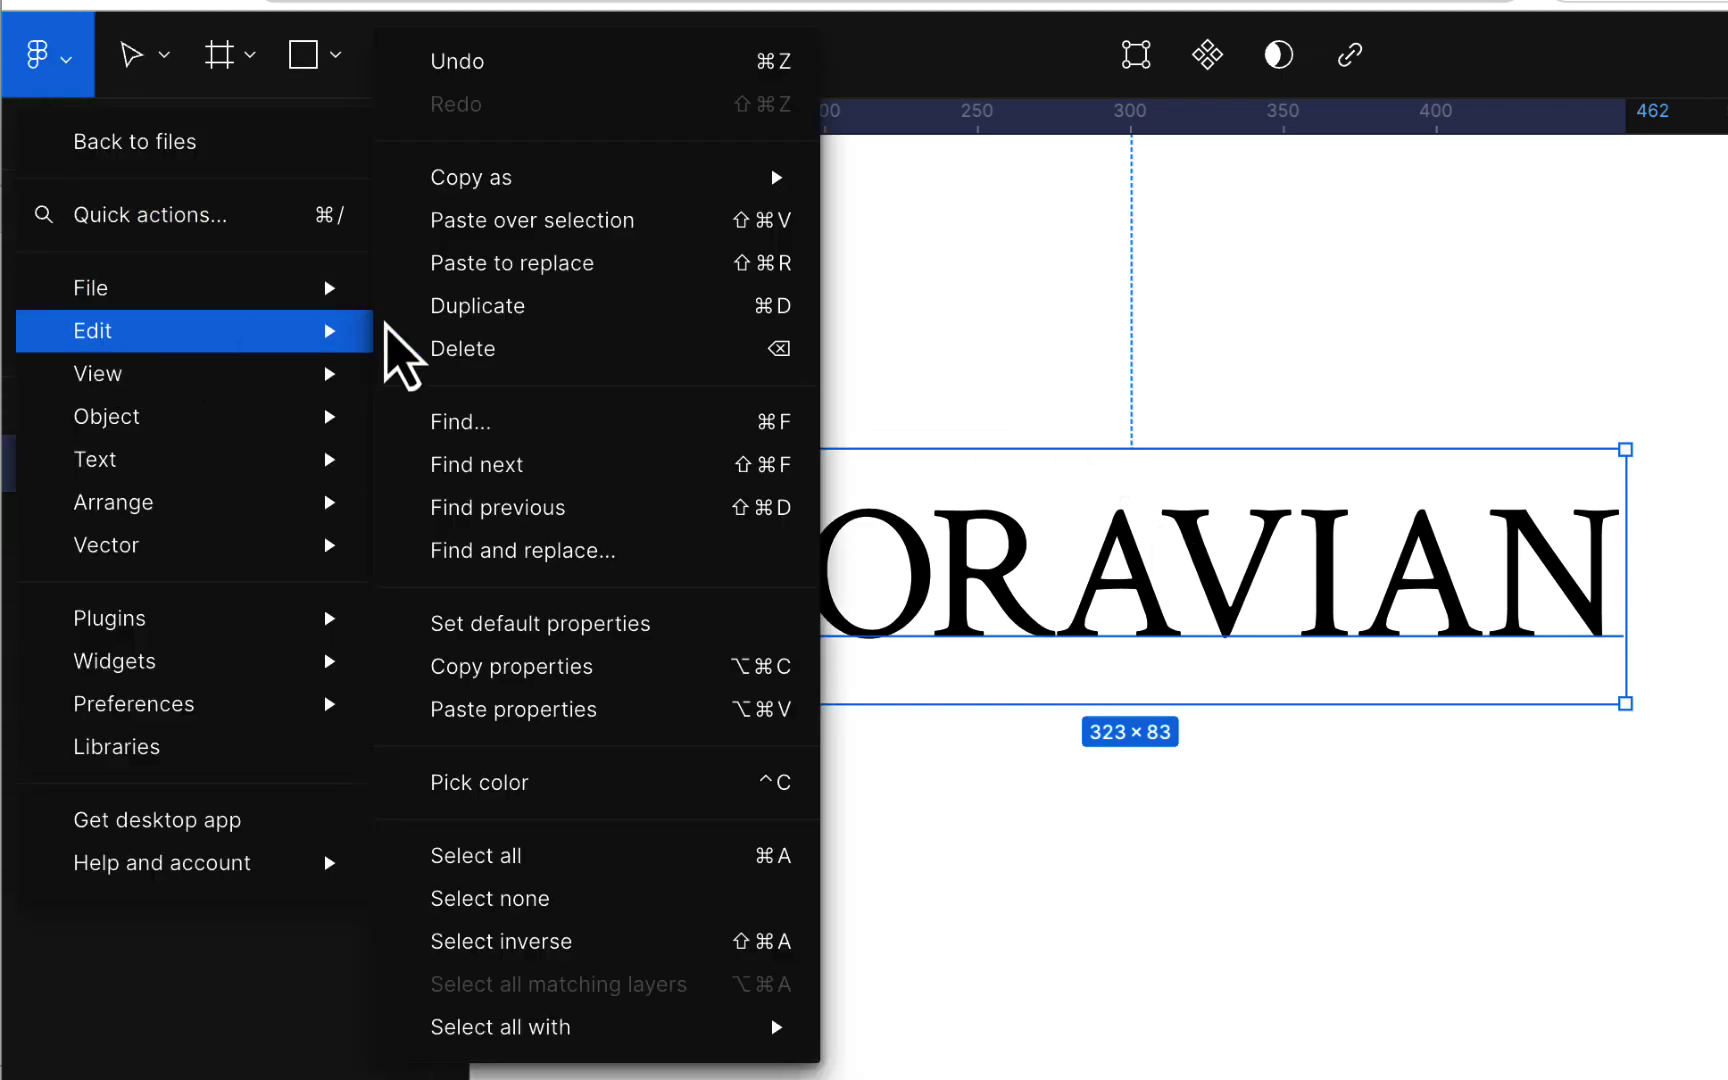
{"action": "left_click", "coordinate": [552, 310]}
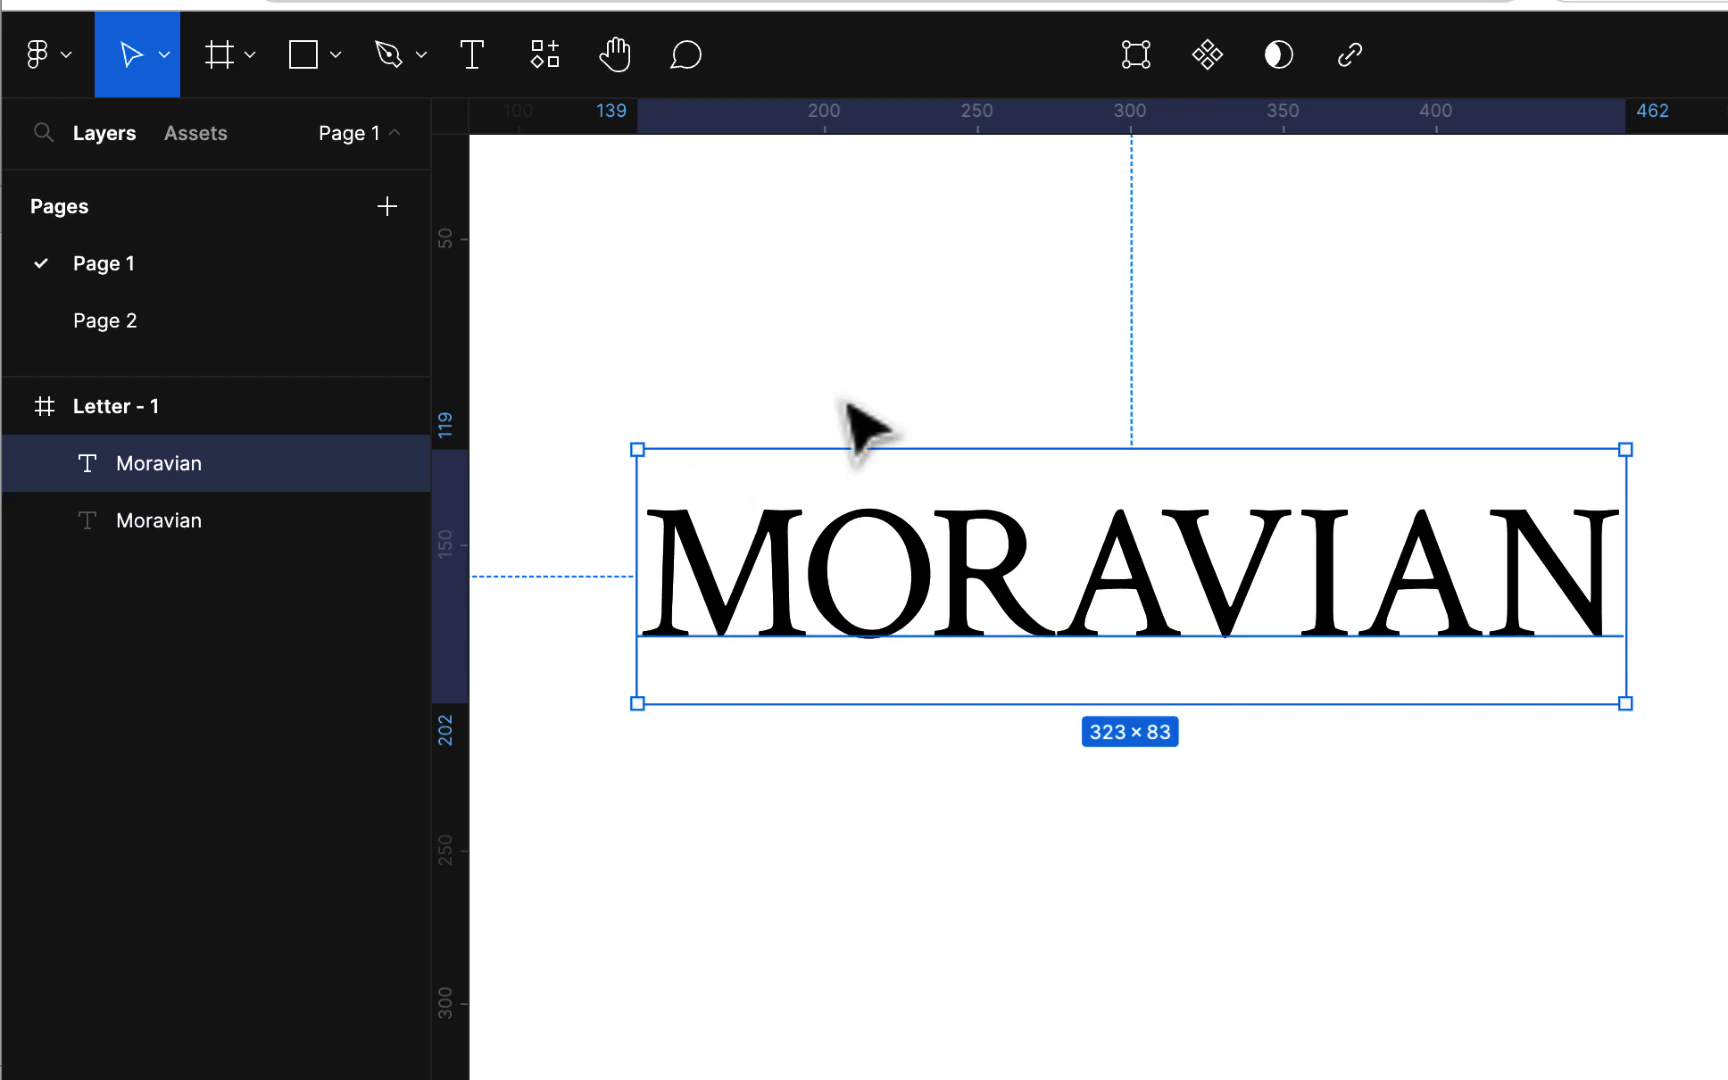
{"action": "left_click_drag", "start_coordinate": [1010, 590], "coordinate": [1028, 800]}
{"action": "left_click", "coordinate": [1378, 945]}
Replace the duplicated text with "college" and move it closer under MORAVIAN, to about X 153, Y 180.
{"action": "double_click", "coordinate": [1260, 770]}
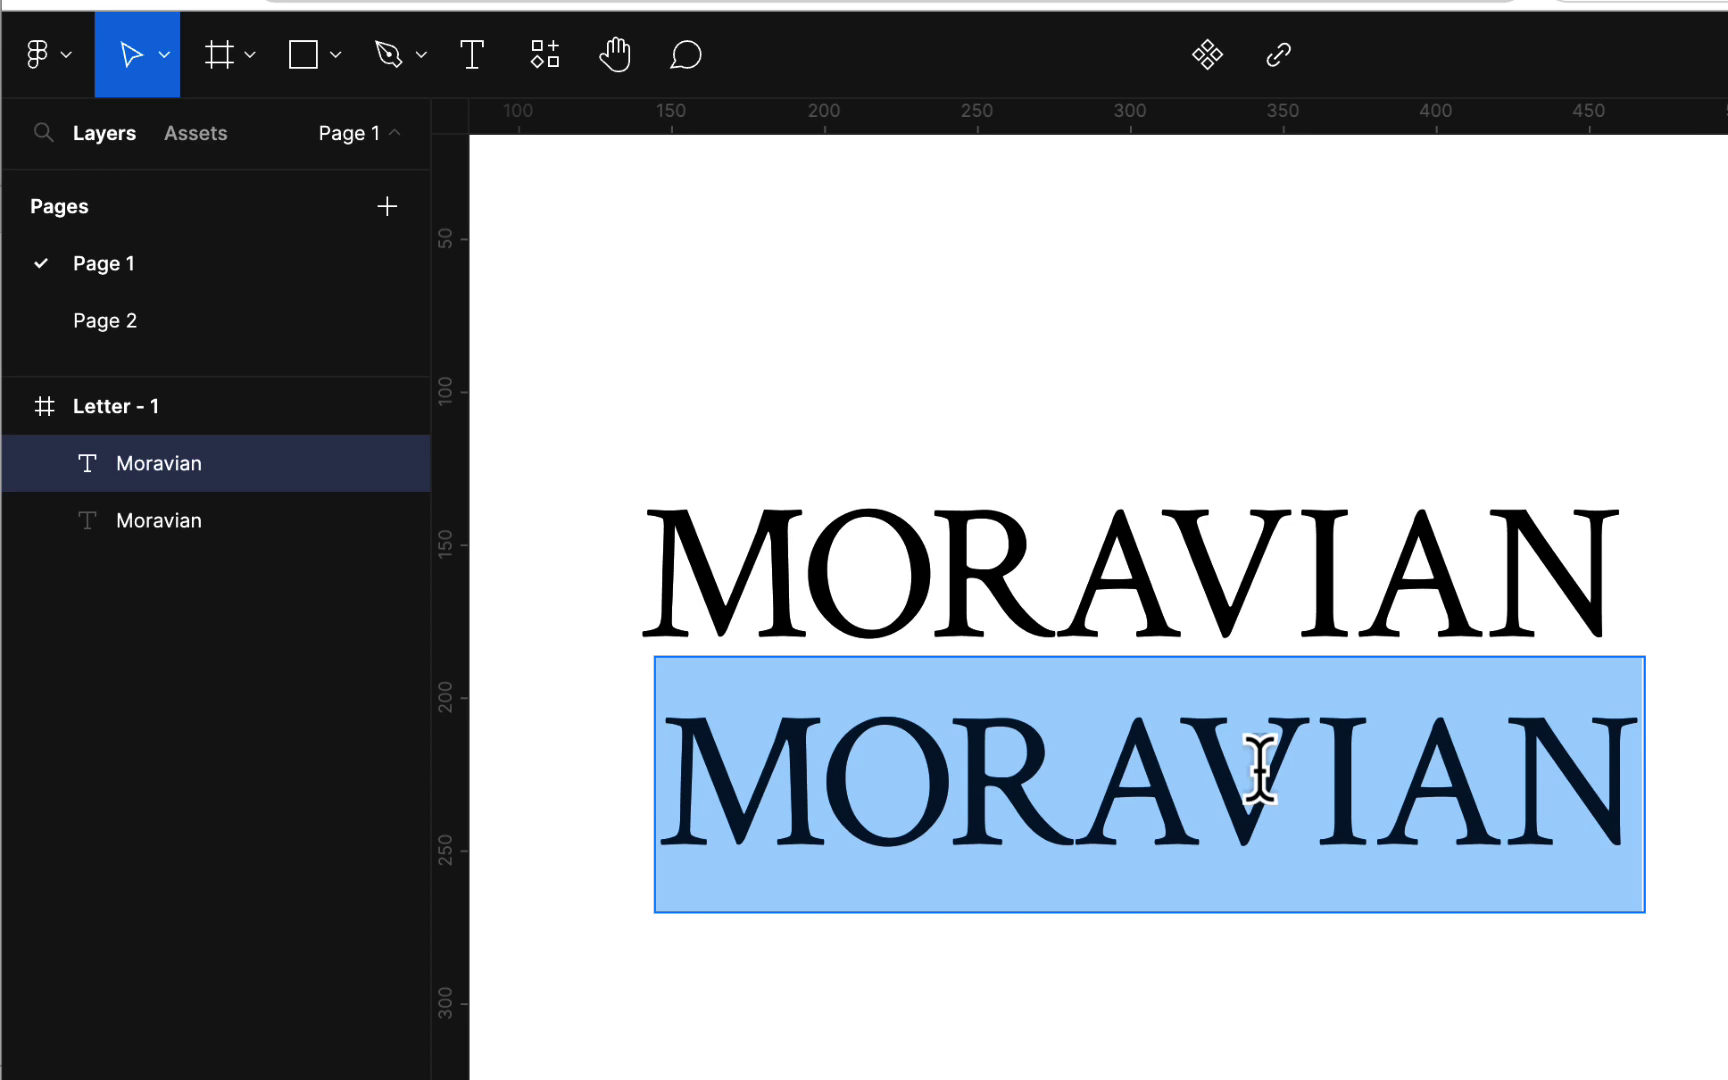
{"action": "type", "text": "collge"}
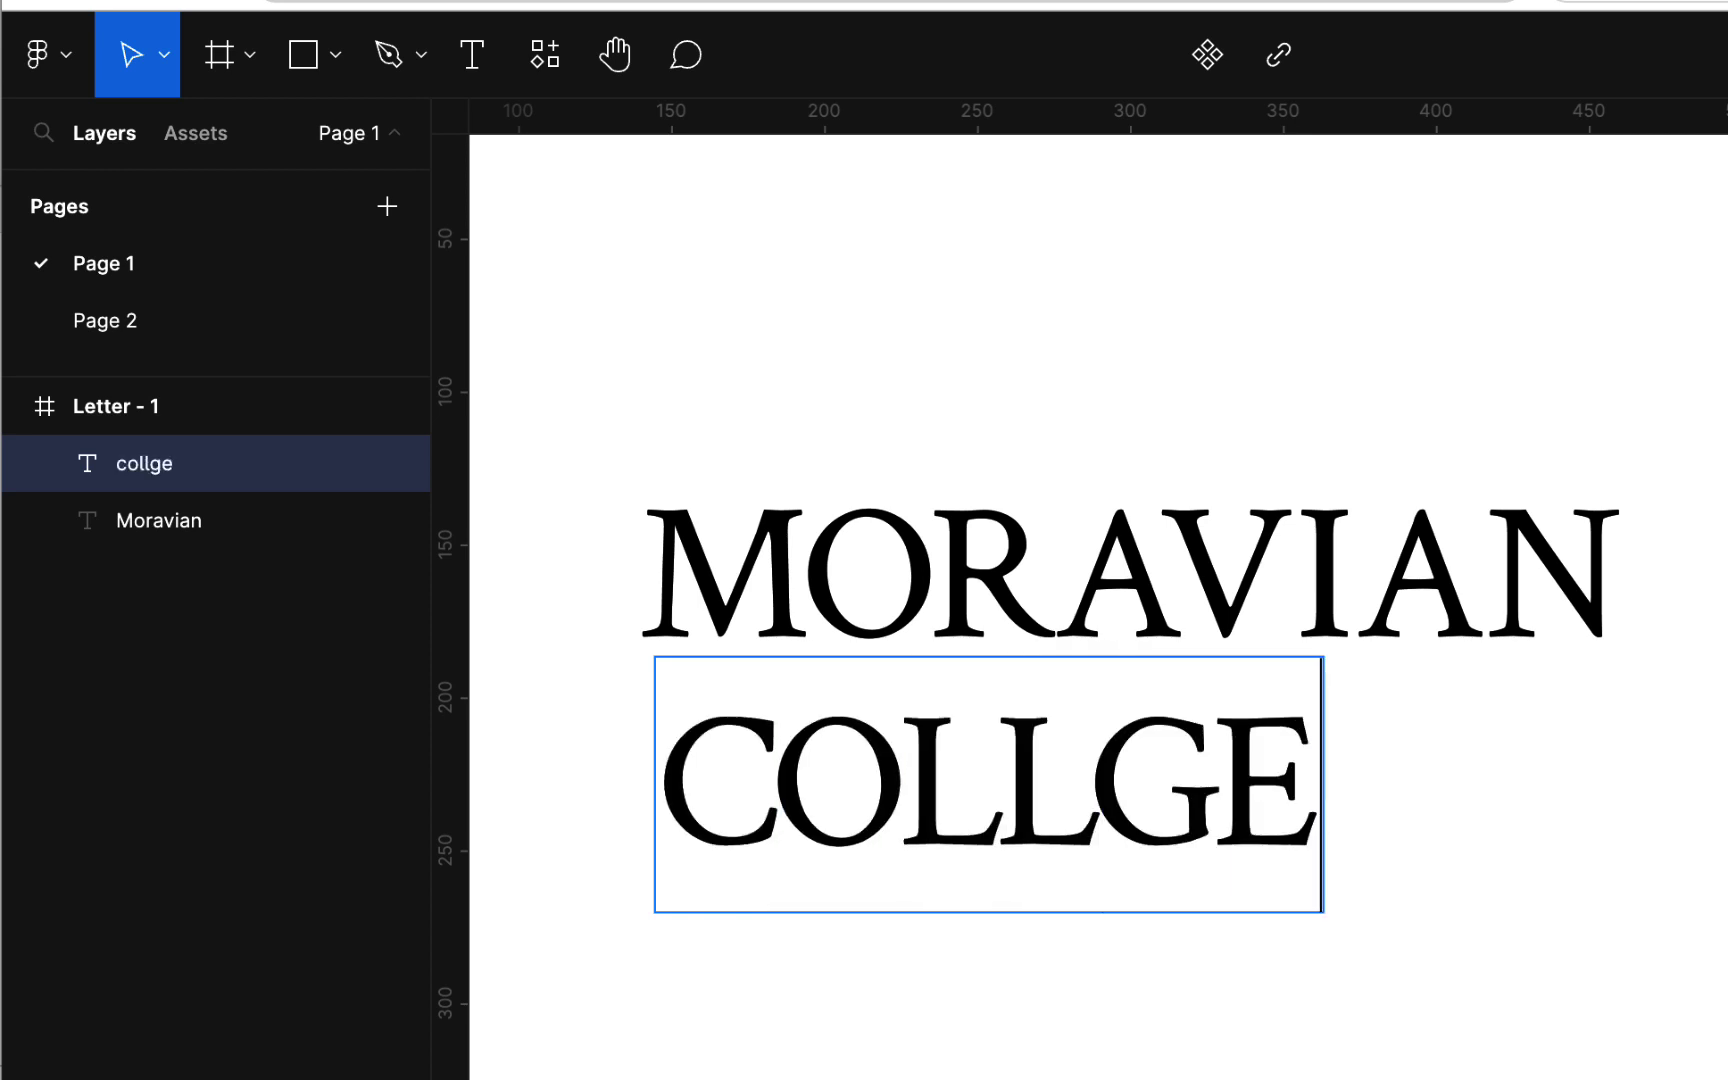
{"action": "key", "text": "BackSpace"}
{"action": "key", "text": "BackSpace"}
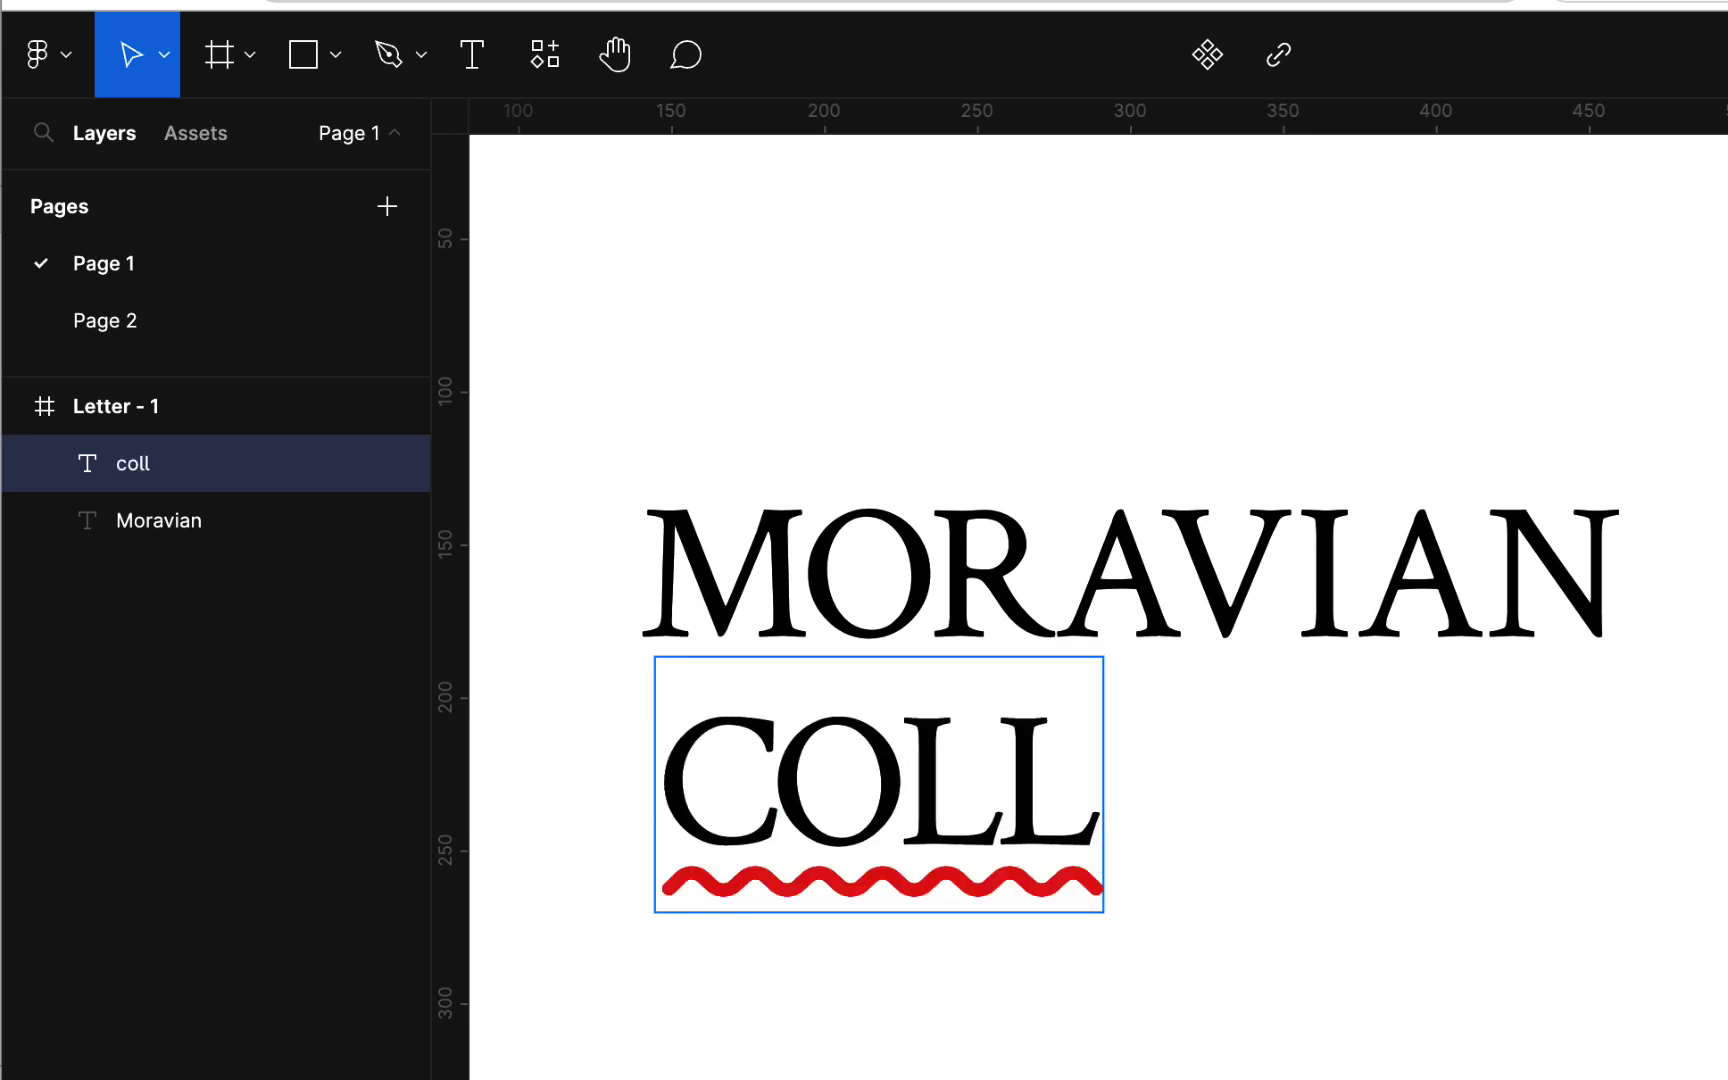
{"action": "type", "text": "ge"}
{"action": "key", "text": "BackSpace"}
{"action": "key", "text": "BackSpace"}
{"action": "type", "text": "ege"}
{"action": "key", "text": "Escape"}
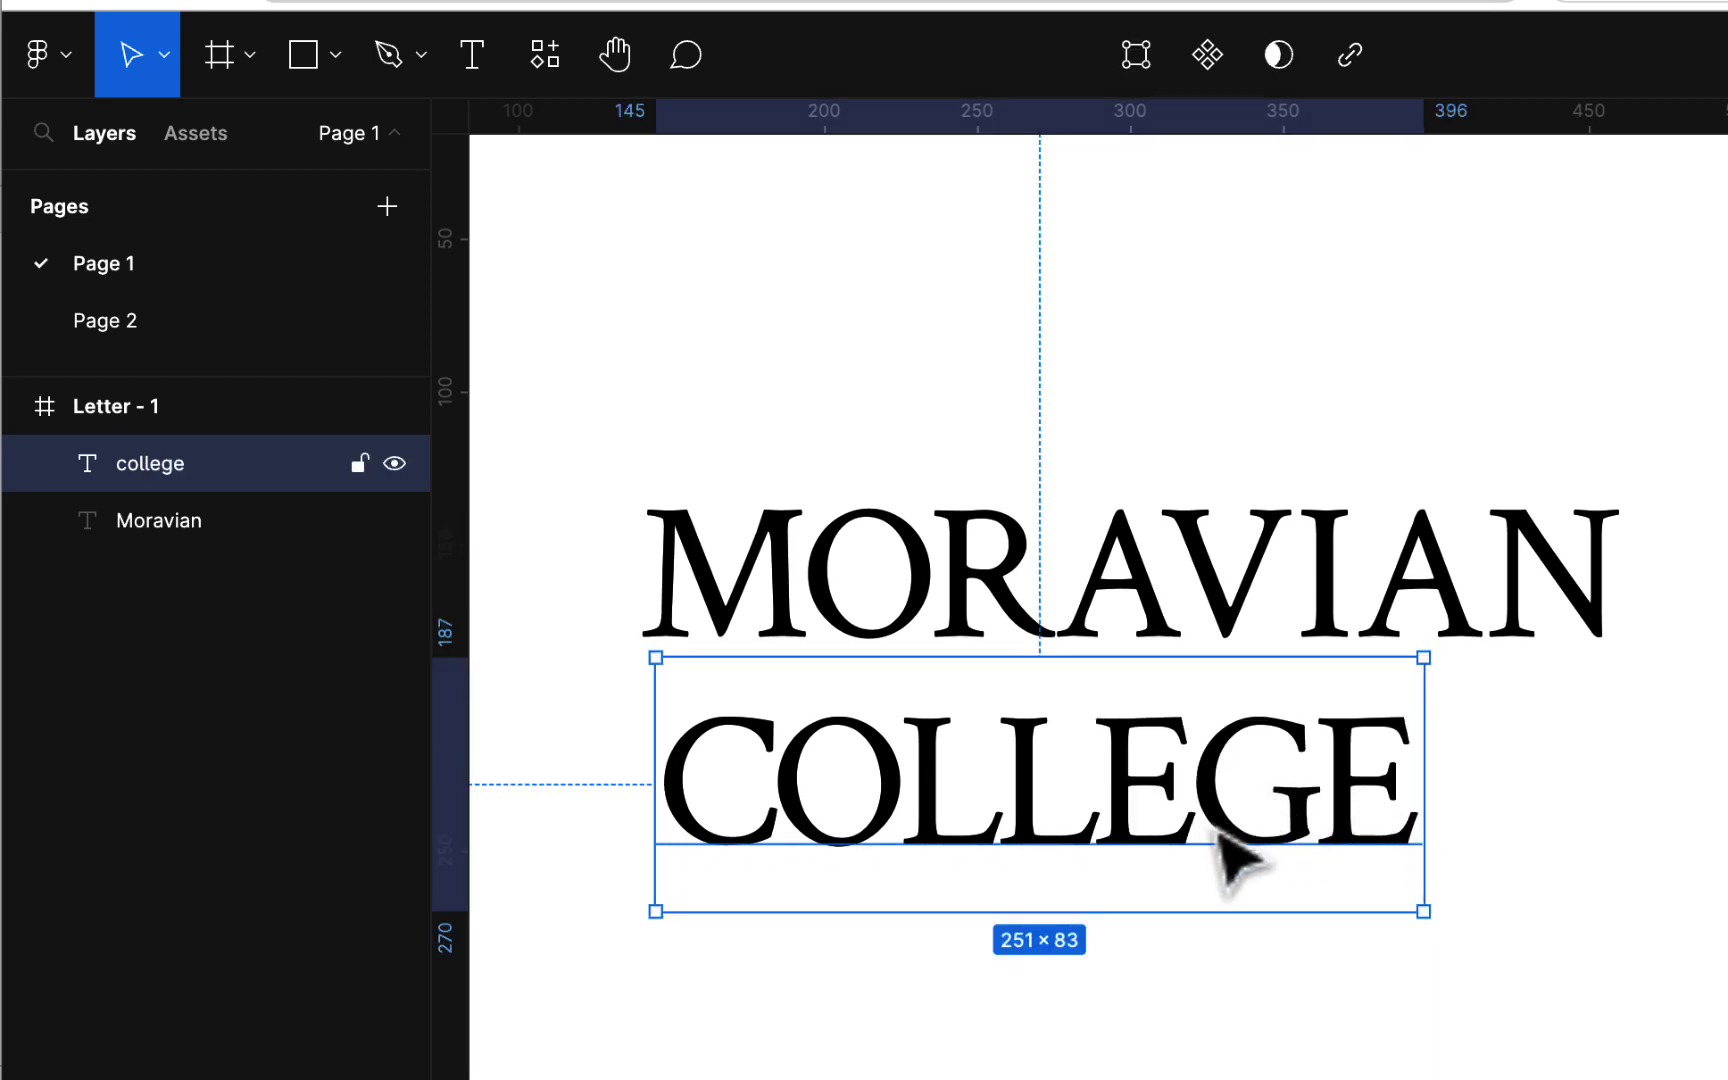
{"action": "mouse_move", "coordinate": [1220, 835]}
{"action": "left_mouse_down"}
{"action": "mouse_move", "coordinate": [1284, 798]}
{"action": "mouse_move", "coordinate": [1240, 812]}
{"action": "left_mouse_up"}
Reset the letter spacing of the entire COLLEGE text to 0%.
{"action": "double_click", "coordinate": [1018, 797]}
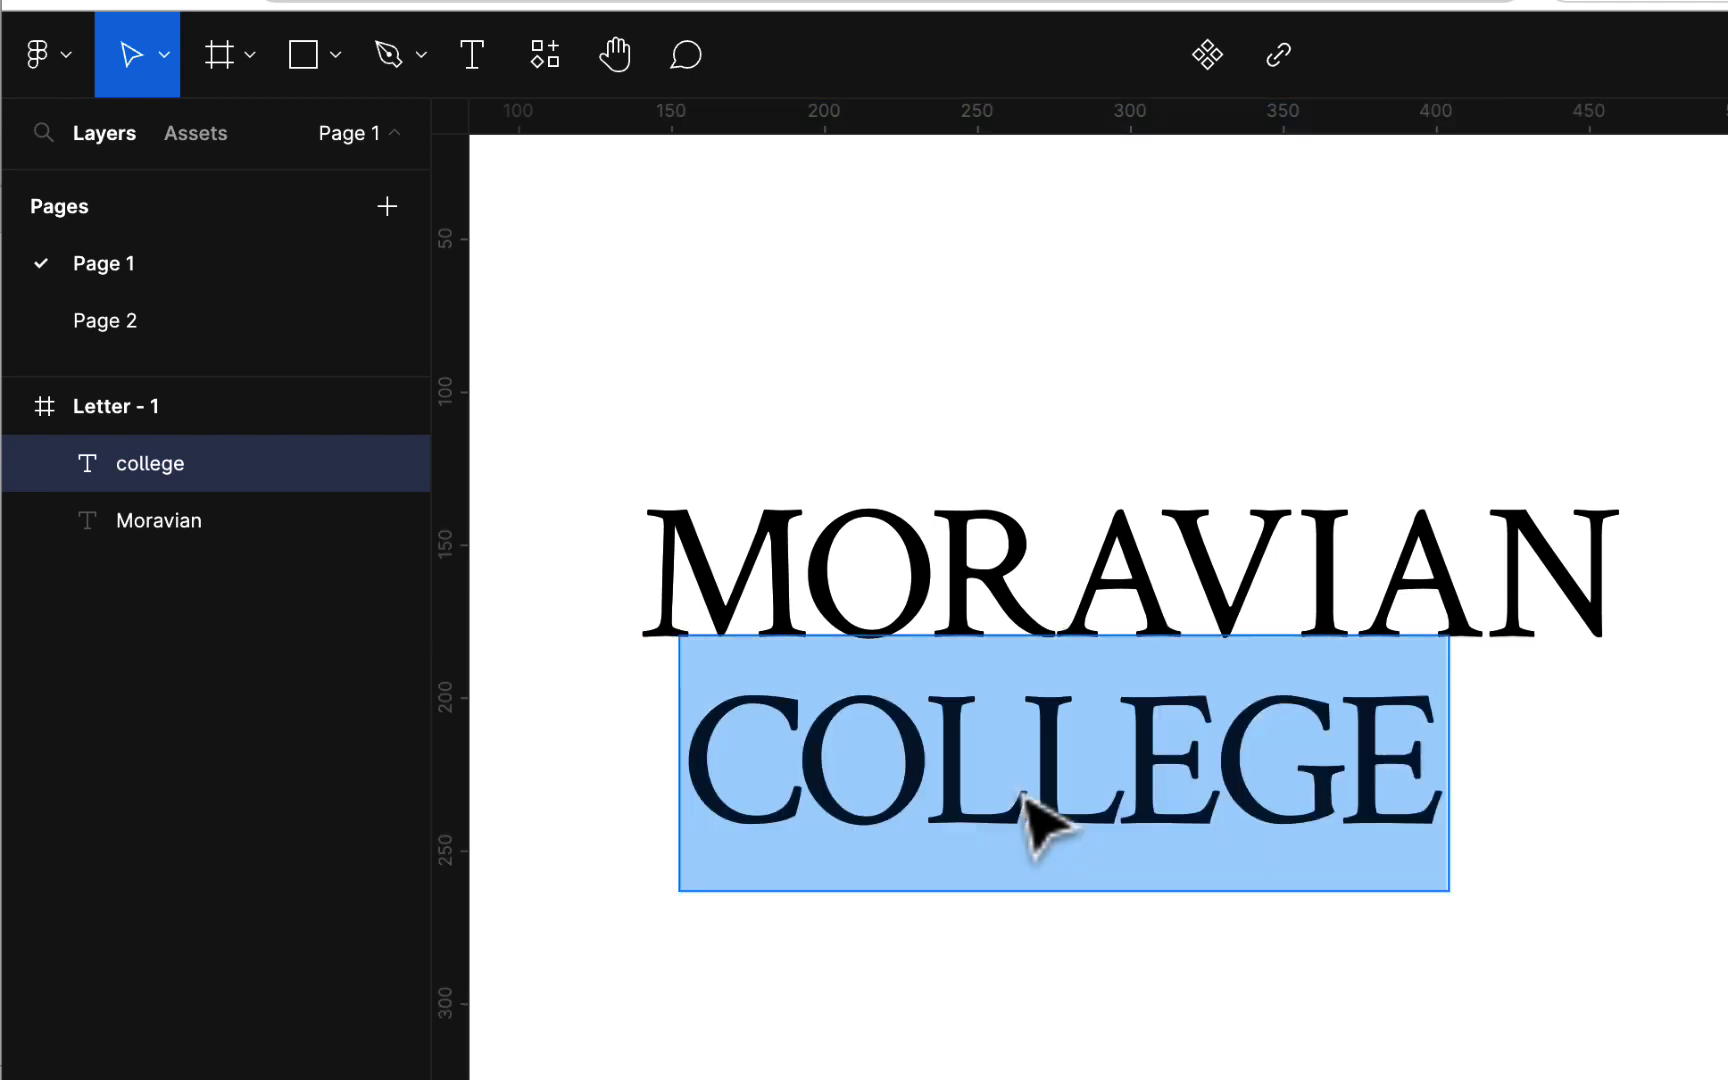
{"action": "left_click", "coordinate": [1014, 785]}
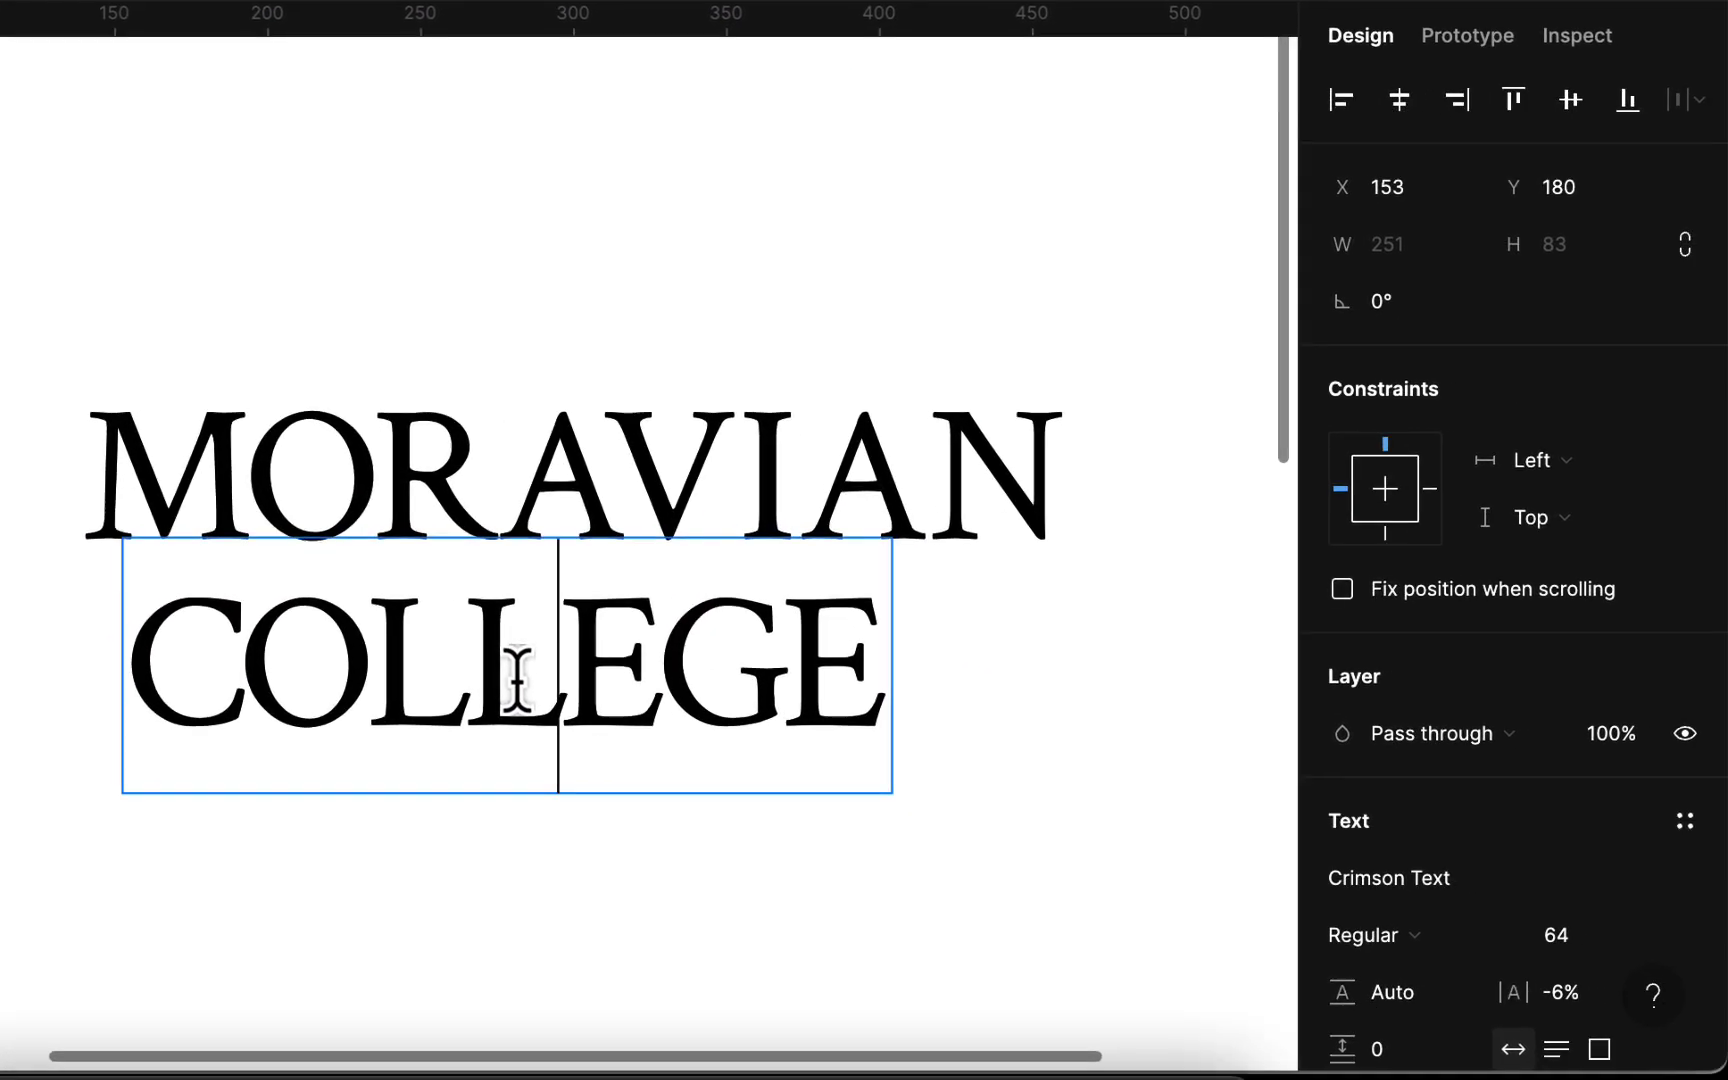
{"action": "left_click", "coordinate": [768, 692]}
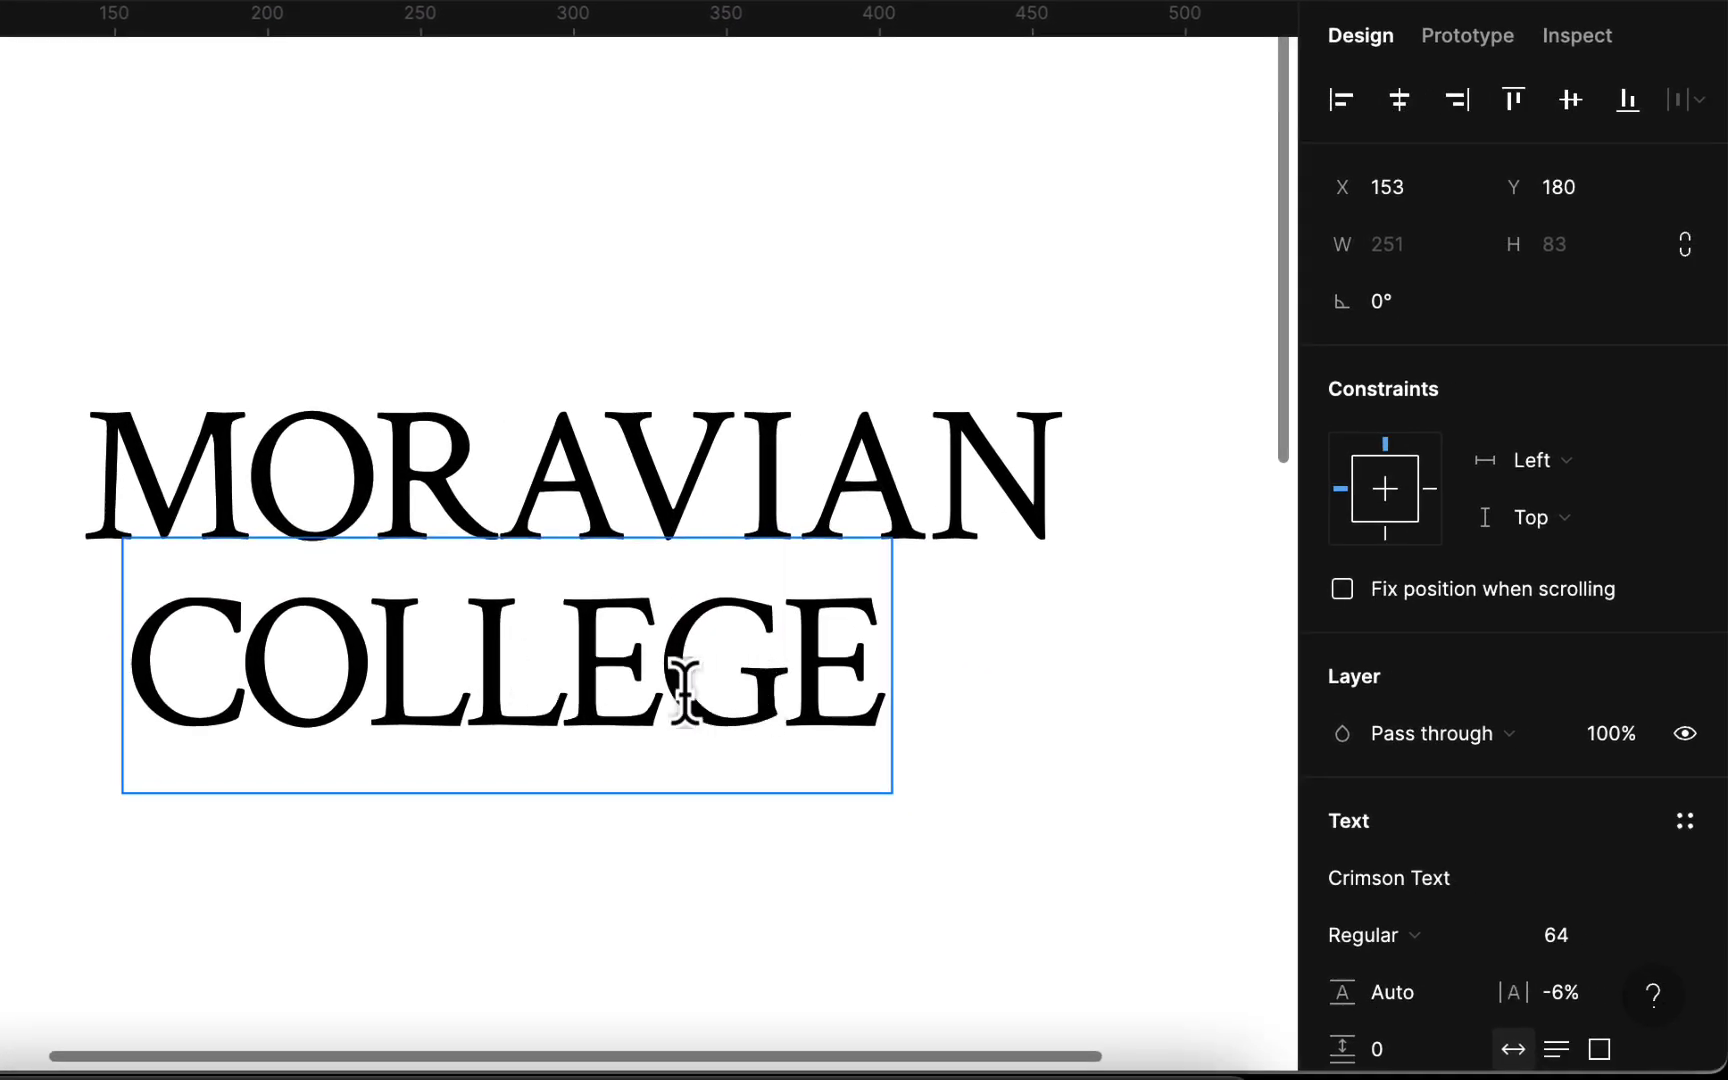
{"action": "left_click_drag", "start_coordinate": [131, 663], "coordinate": [960, 663]}
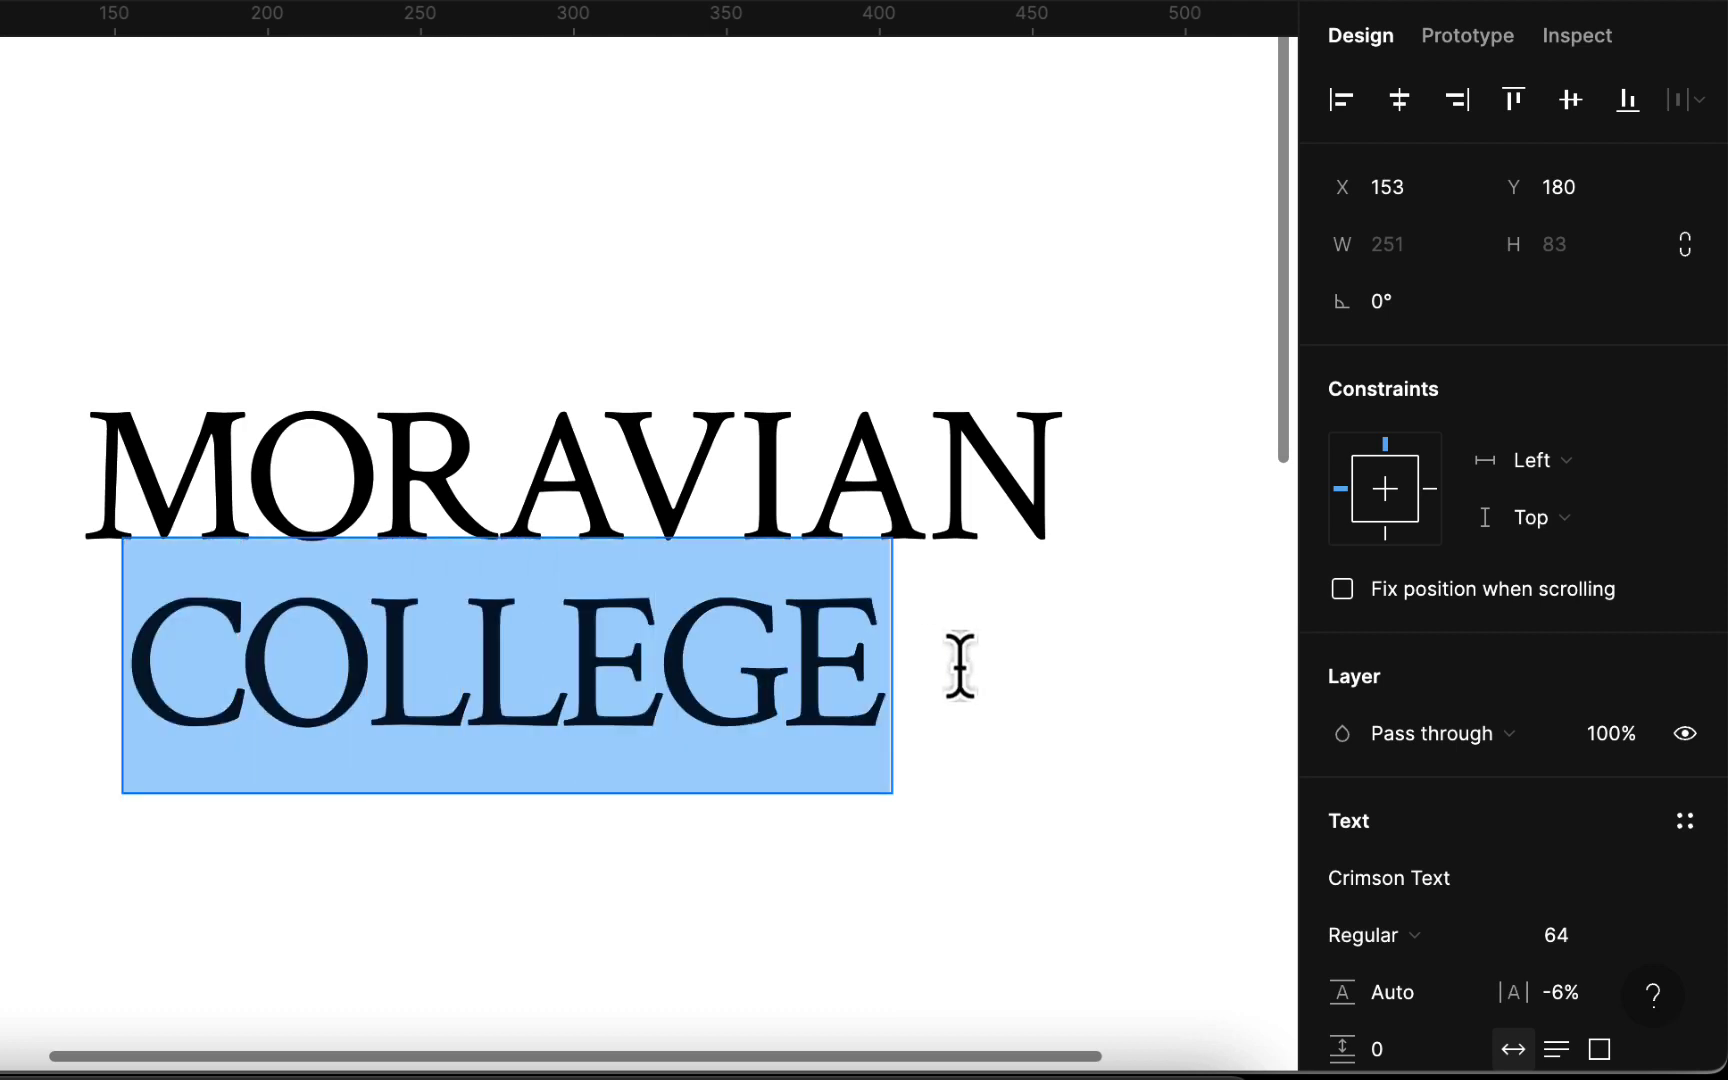
{"action": "left_click", "coordinate": [1516, 992]}
{"action": "left_click_drag", "start_coordinate": [1516, 992], "coordinate": [1540, 992]}
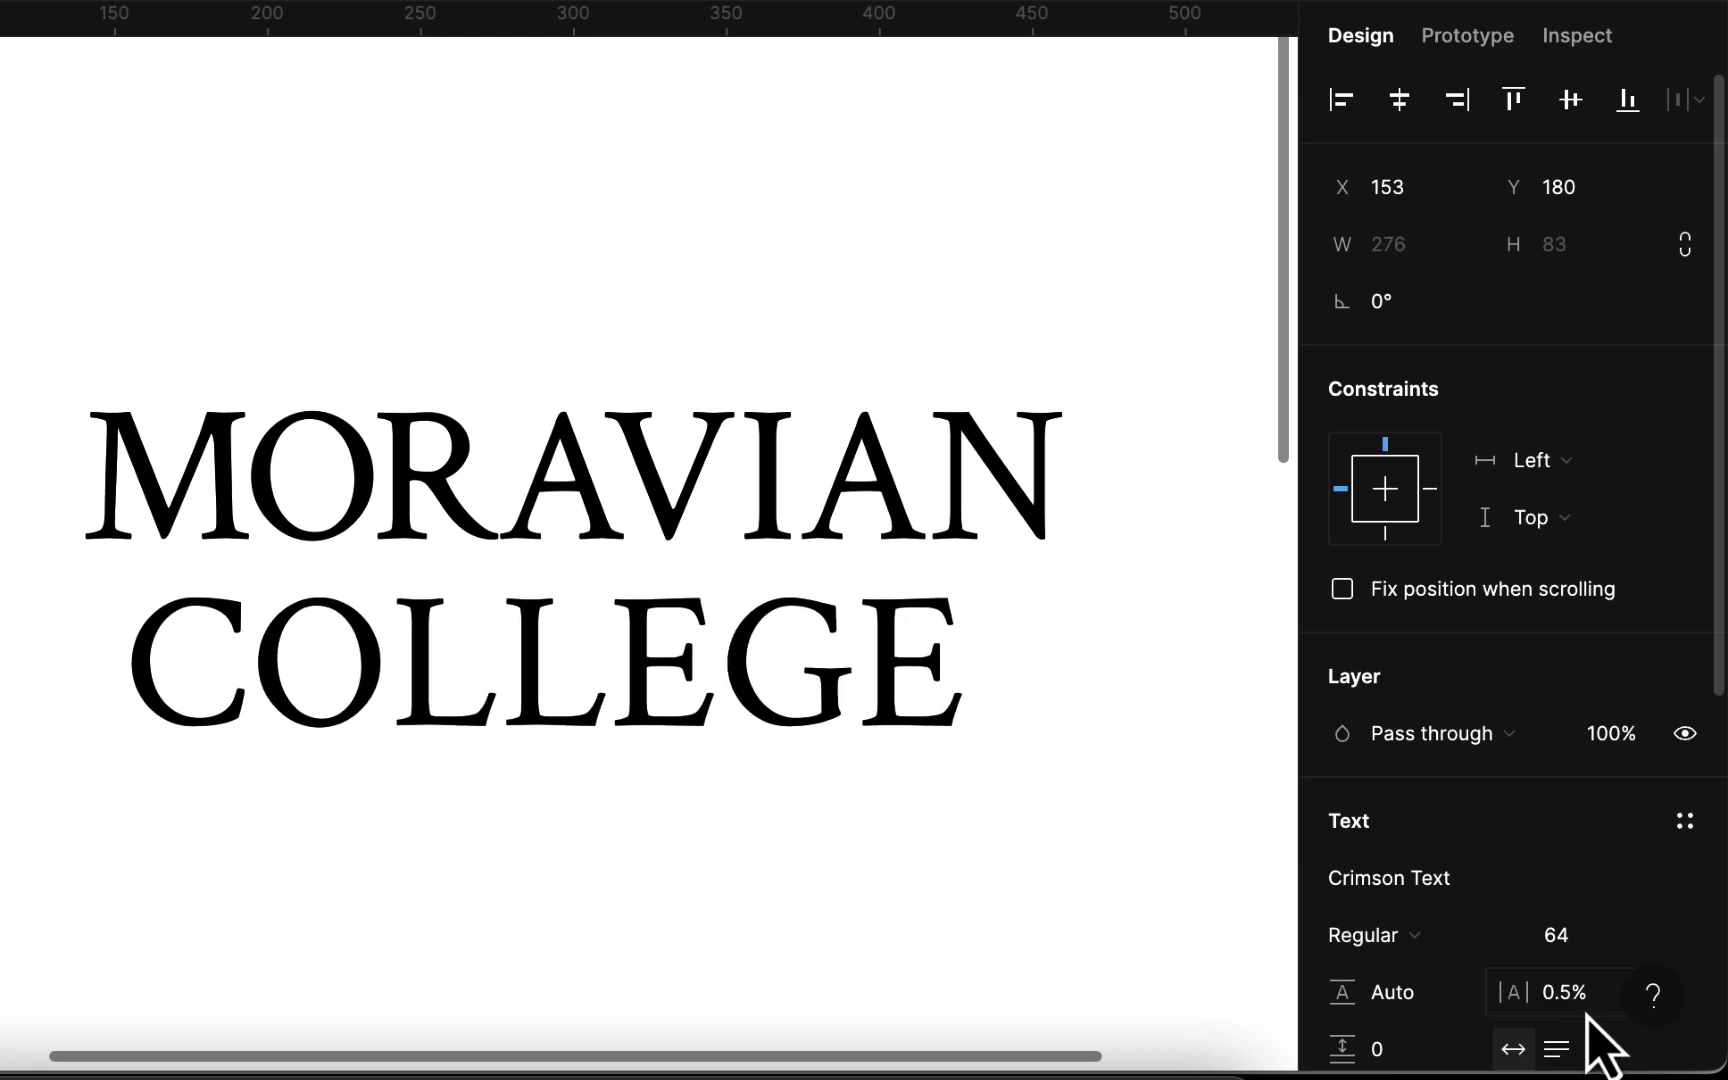
{"action": "left_click", "coordinate": [1575, 994]}
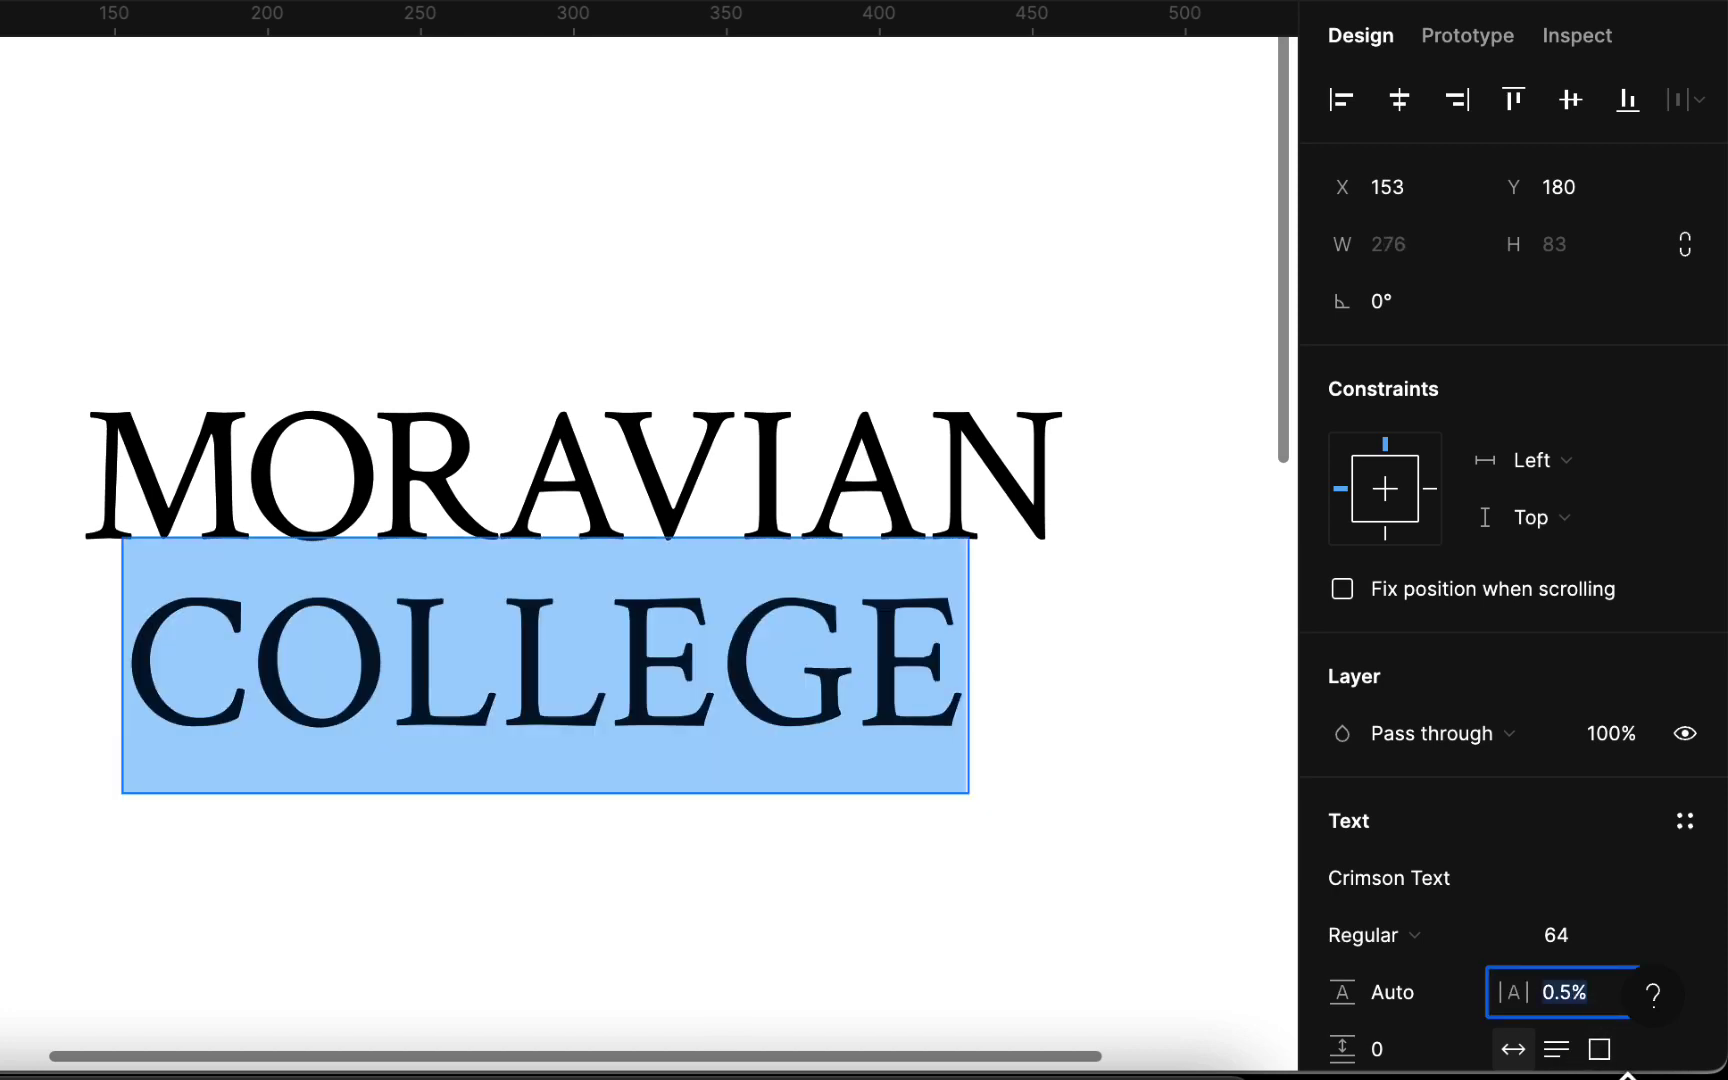
{"action": "key", "text": "Return"}
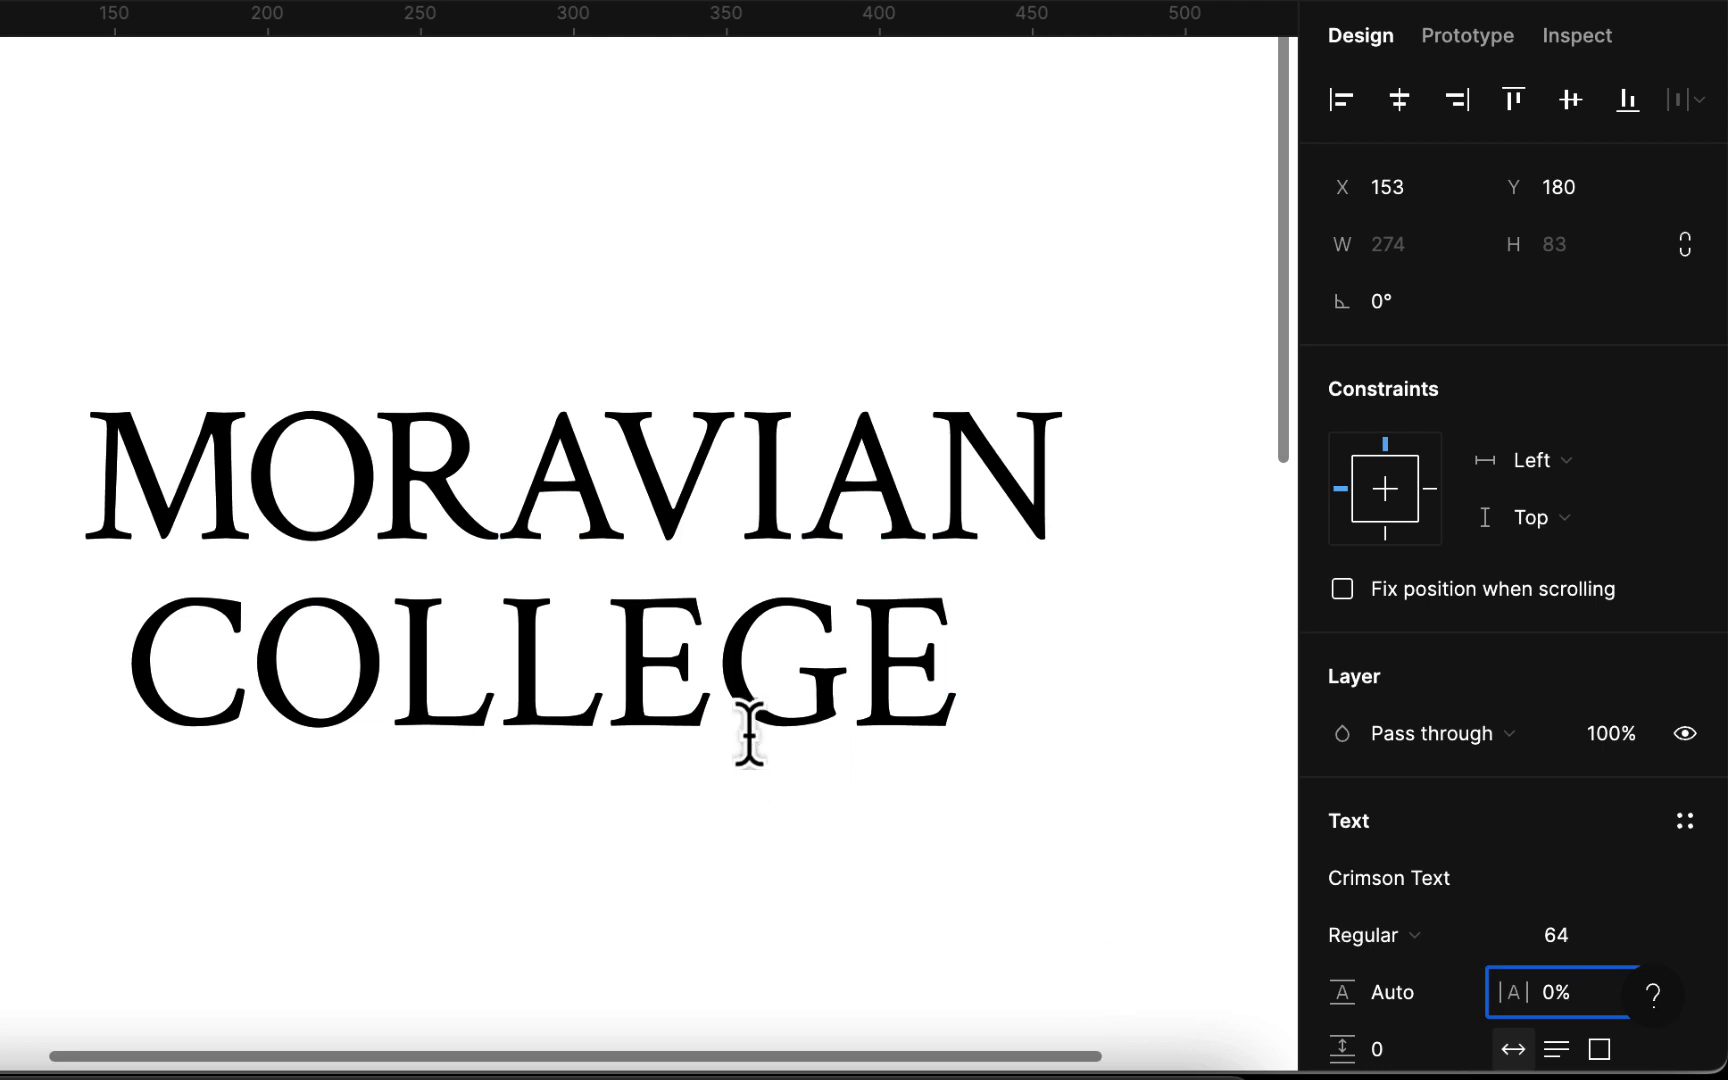
Move the COLLEGE text up and align its left edge with MORAVIAN, at X 139, Y 168.
{"action": "key", "text": "Escape"}
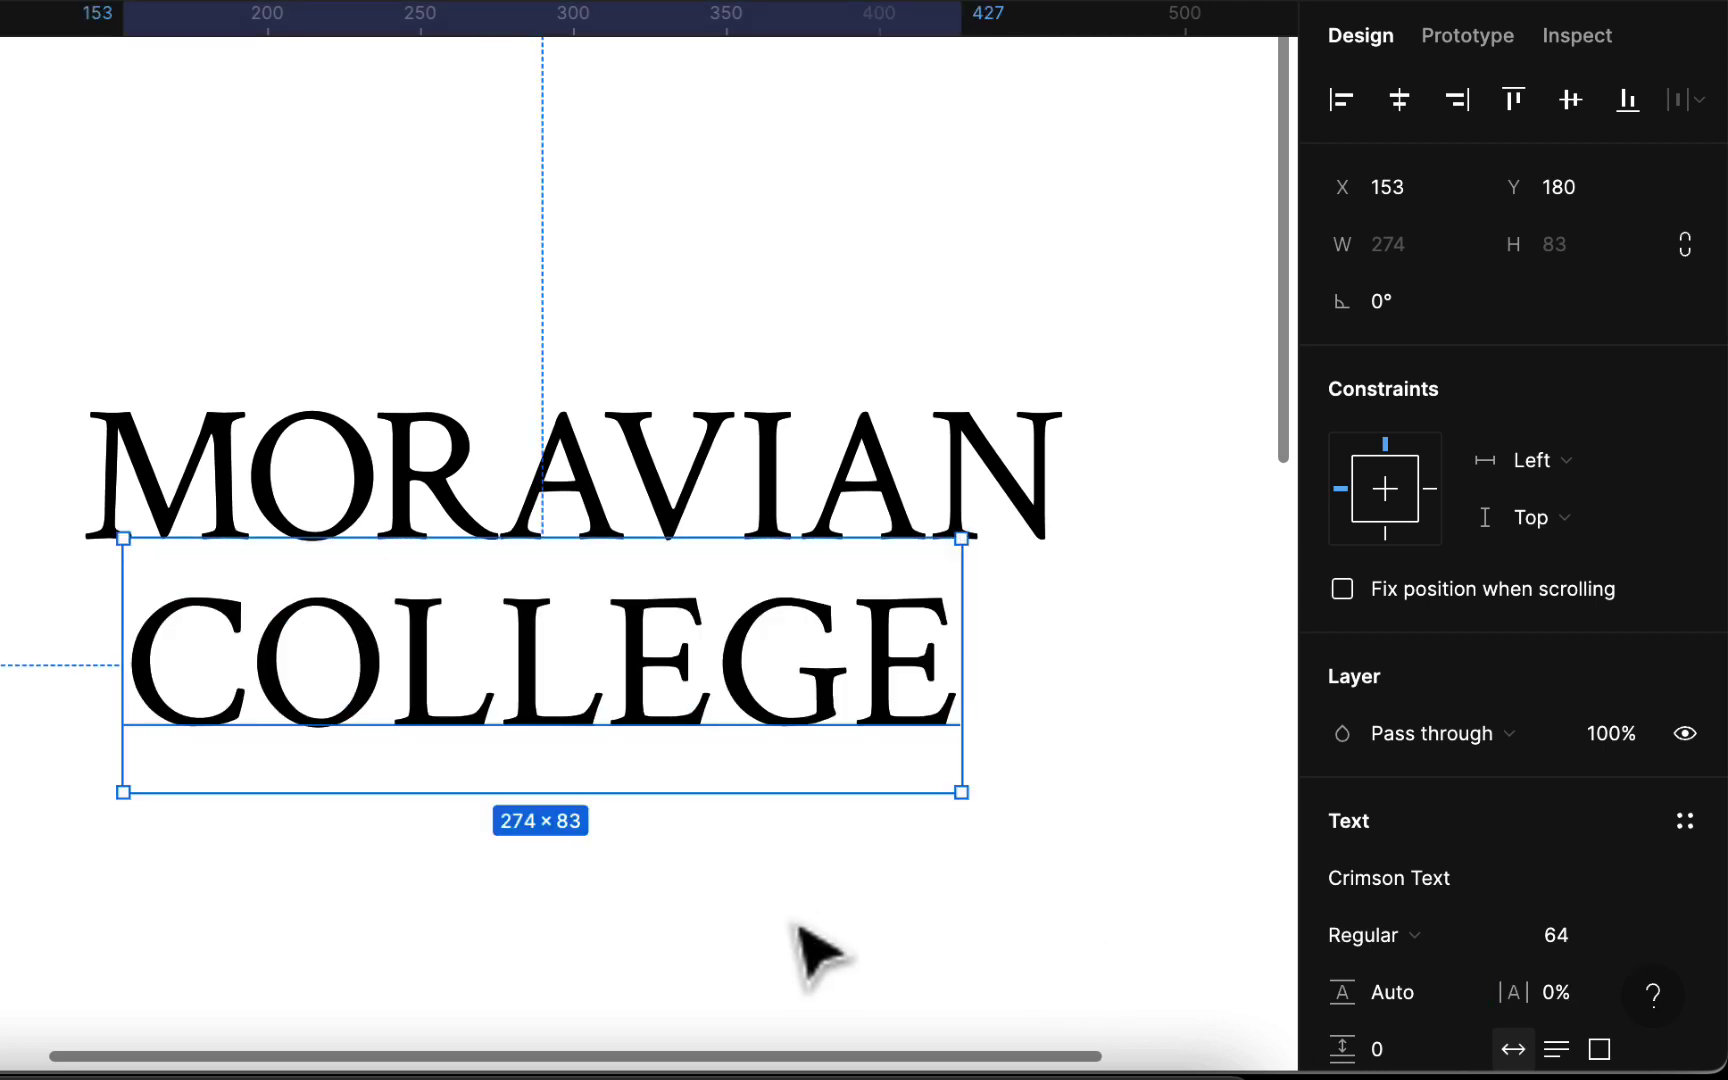
{"action": "left_click", "coordinate": [918, 888]}
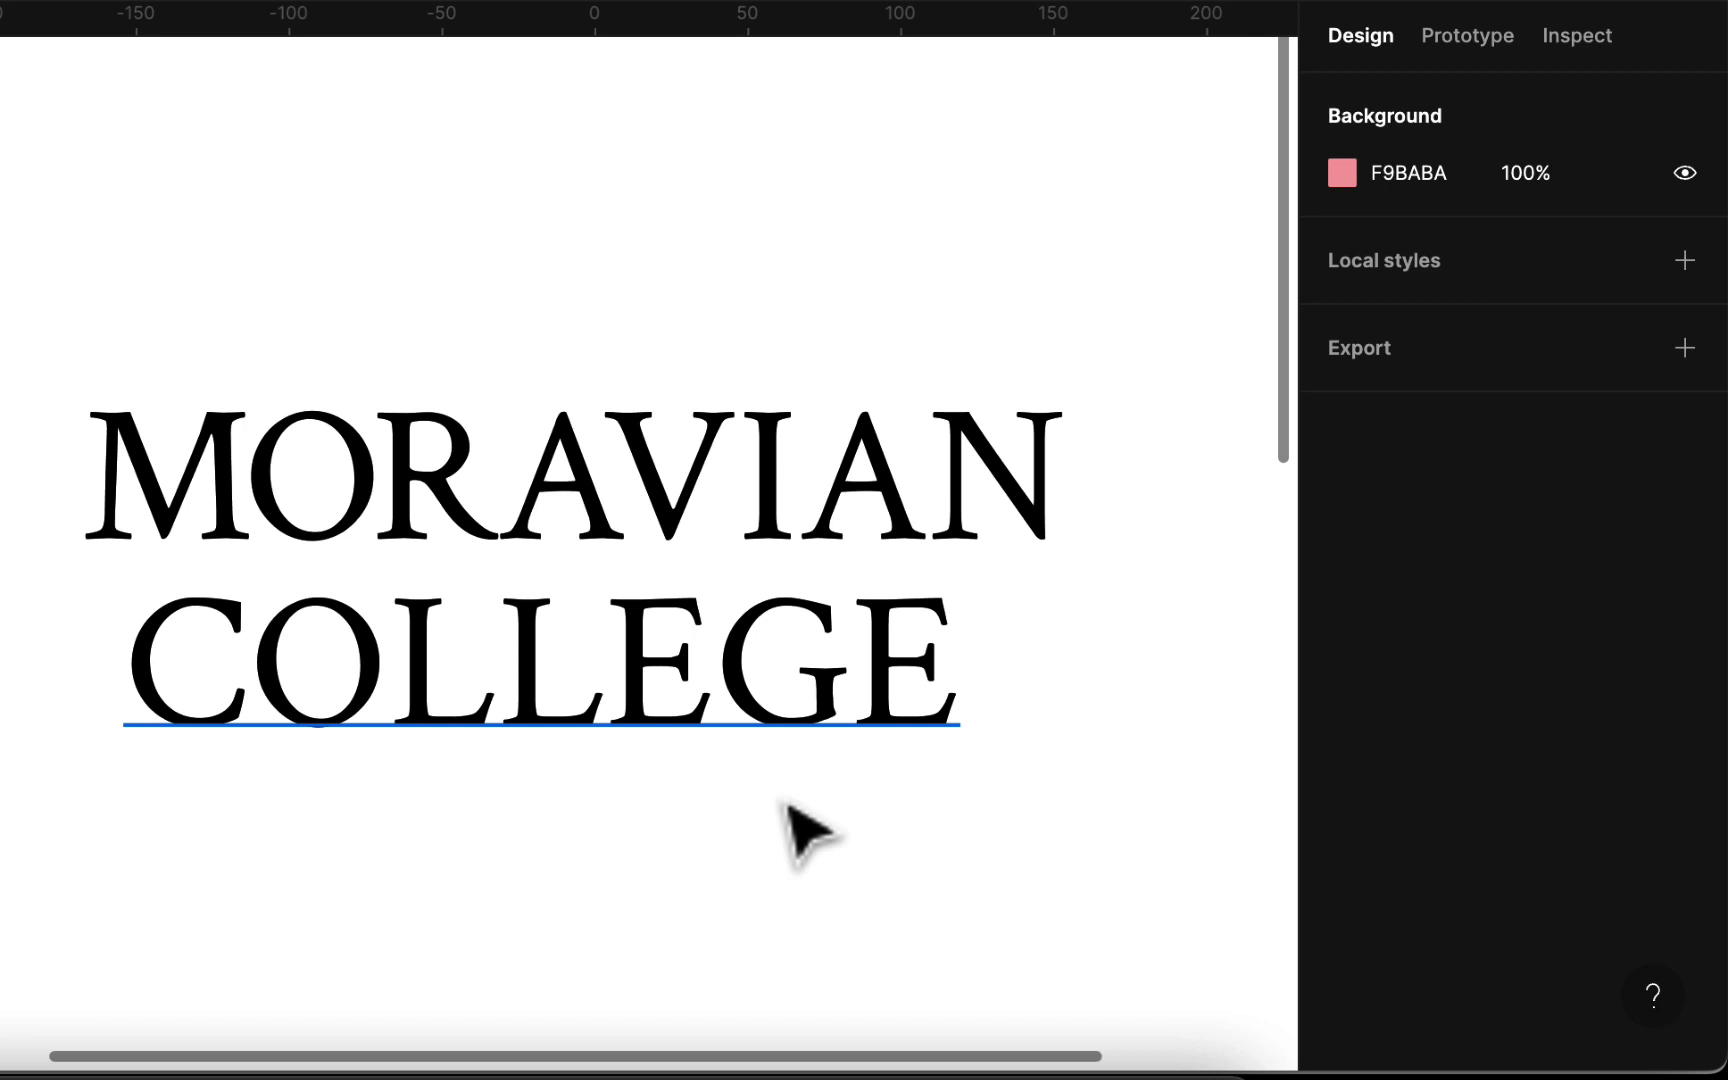
{"action": "key", "text": "super+minus"}
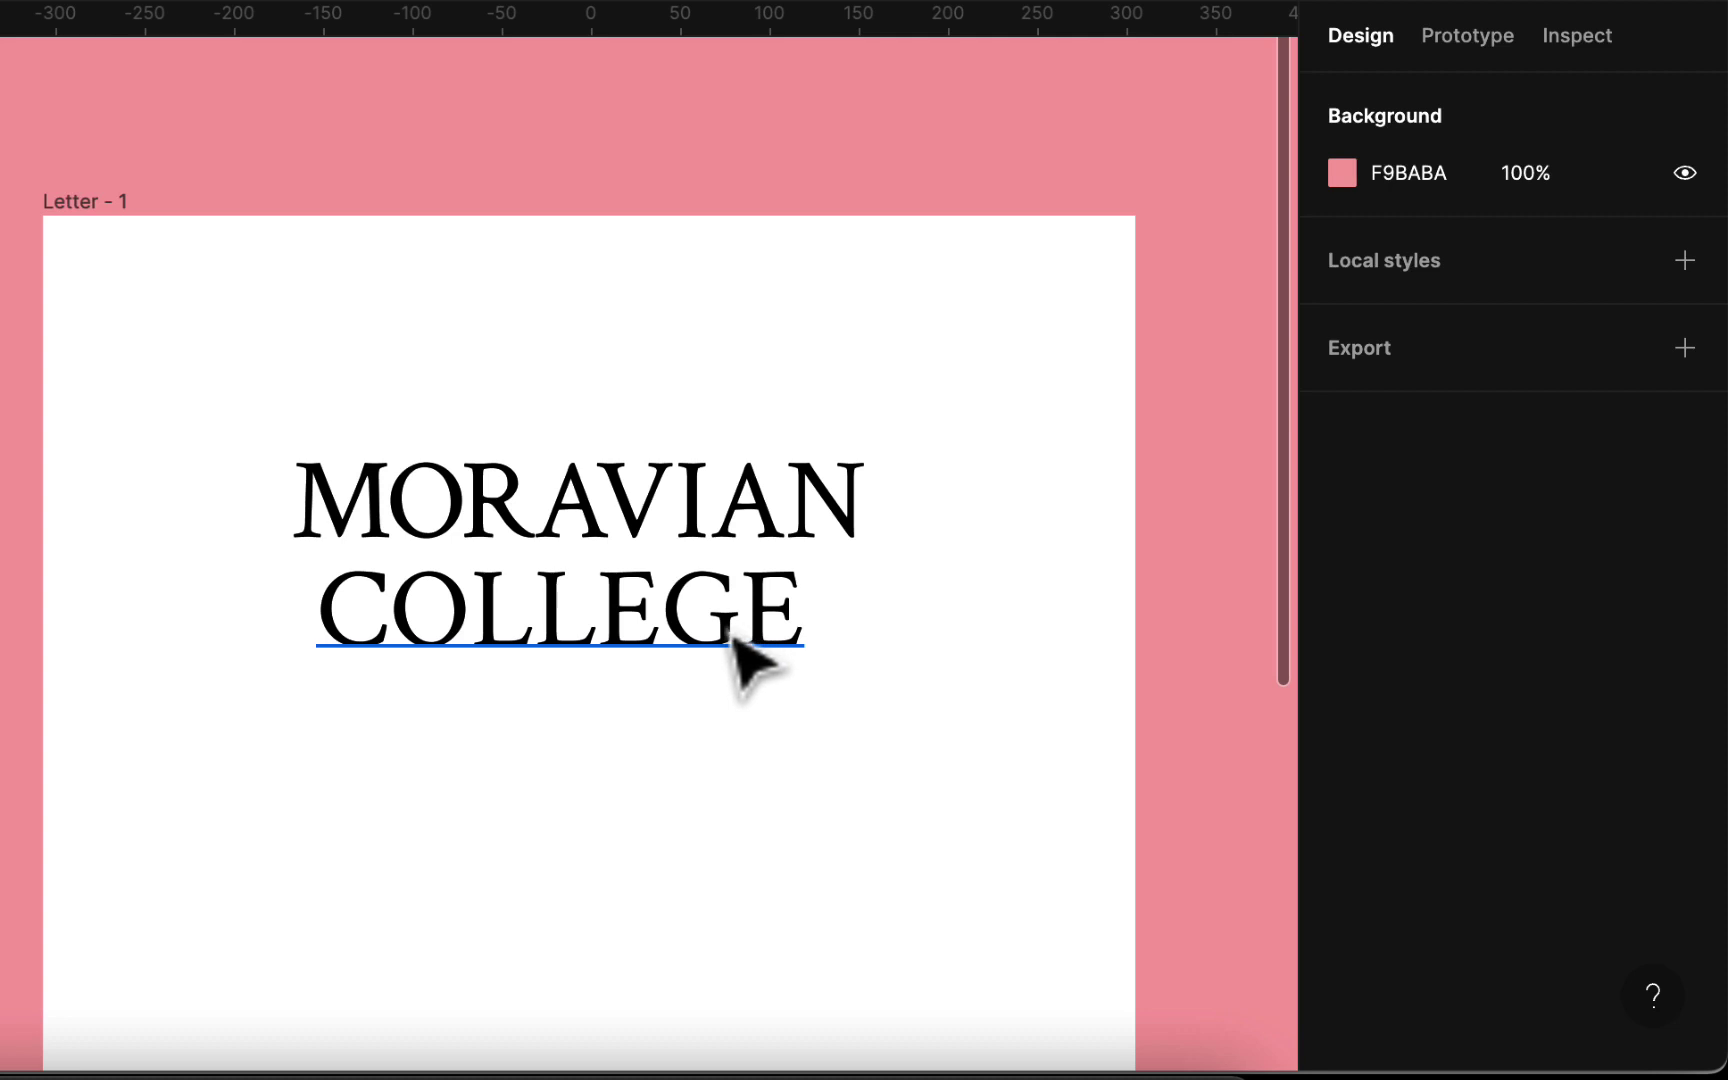
{"action": "mouse_move", "coordinate": [725, 629]}
{"action": "left_mouse_down"}
{"action": "mouse_move", "coordinate": [717, 609]}
{"action": "mouse_move", "coordinate": [746, 612]}
{"action": "left_mouse_up"}
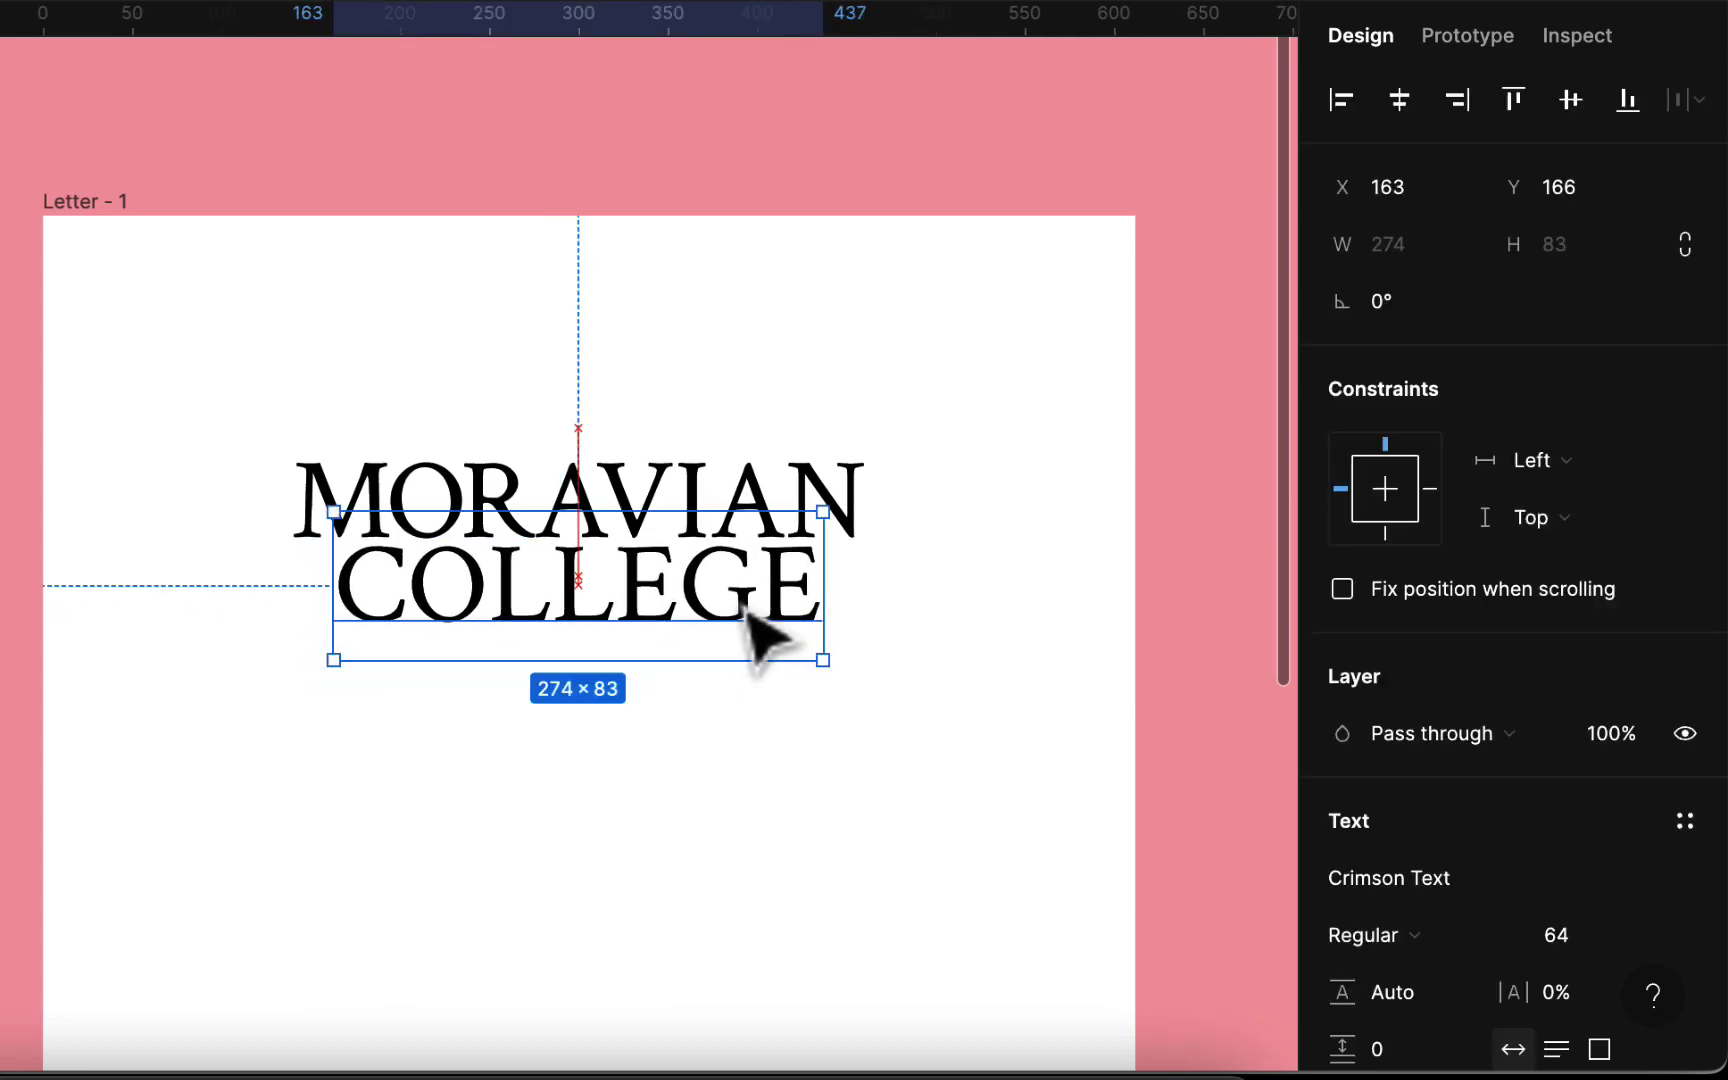
{"action": "left_click_drag", "start_coordinate": [746, 612], "coordinate": [700, 609]}
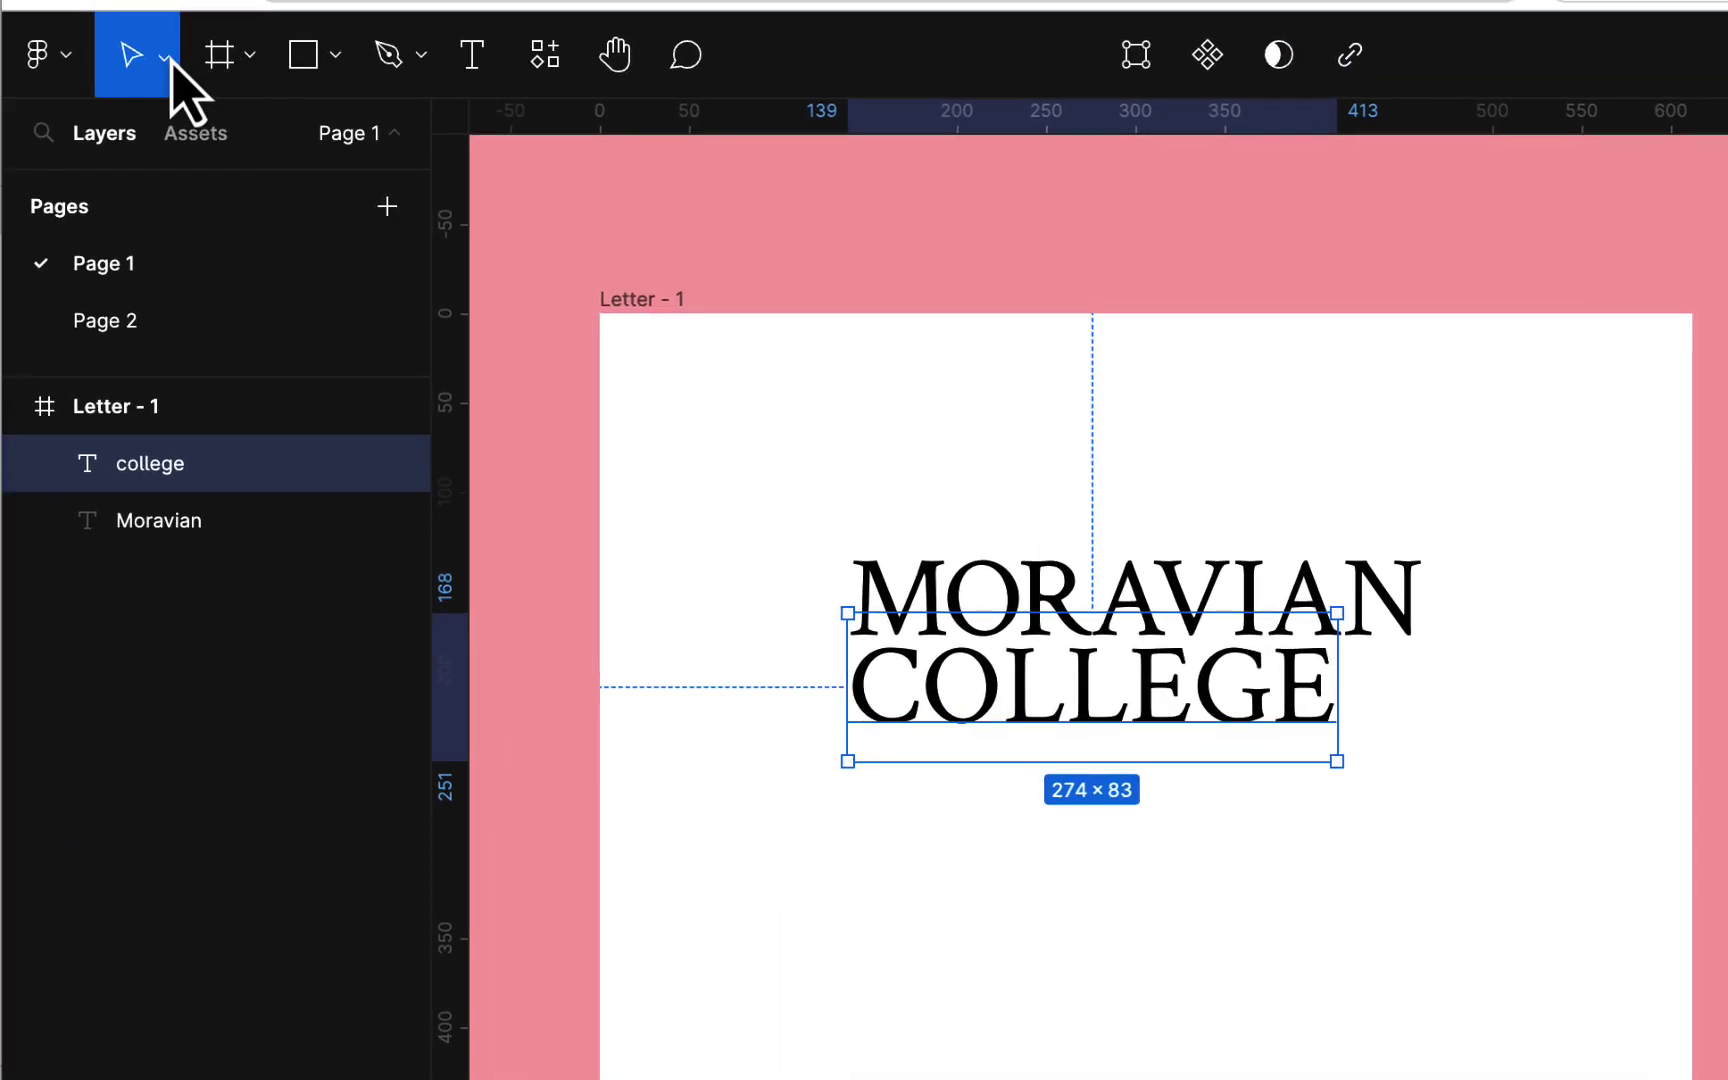
Scale the COLLEGE text proportionally with the Scale tool to match MORAVIAN's width, about 324 × 98.
{"action": "left_click", "coordinate": [170, 57]}
{"action": "left_click", "coordinate": [176, 200]}
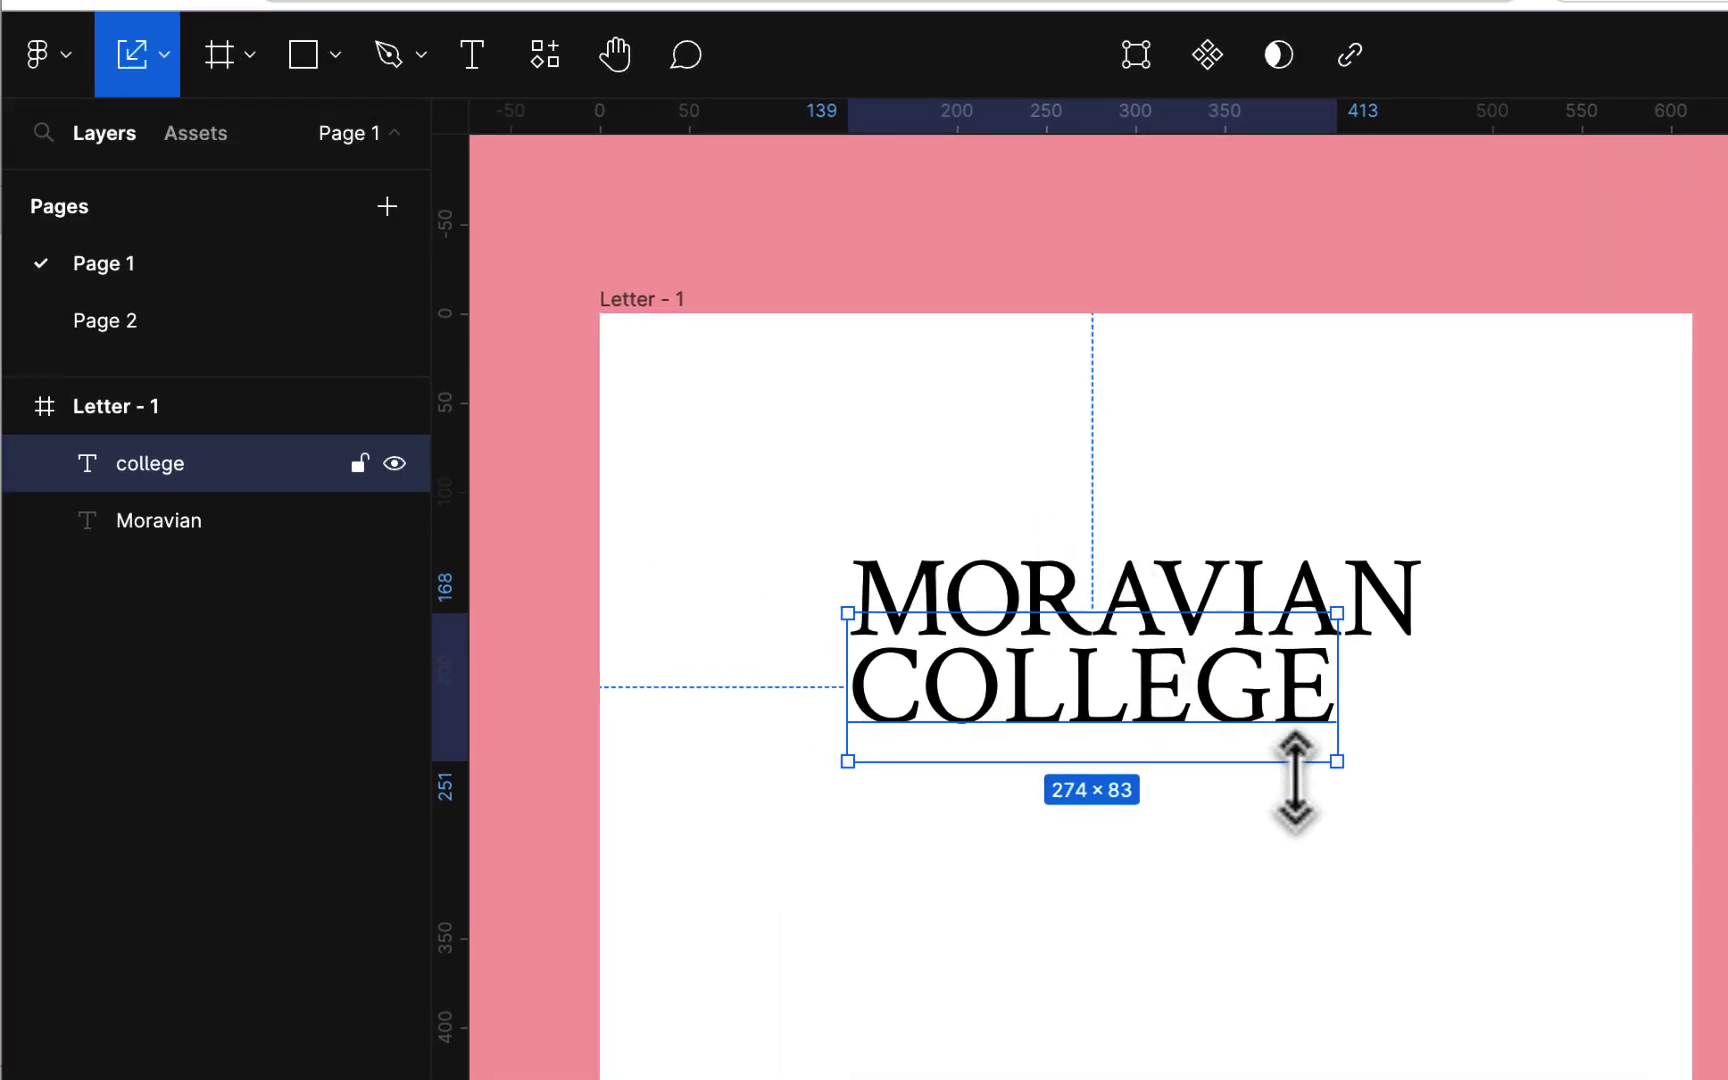
{"action": "left_click", "coordinate": [160, 57]}
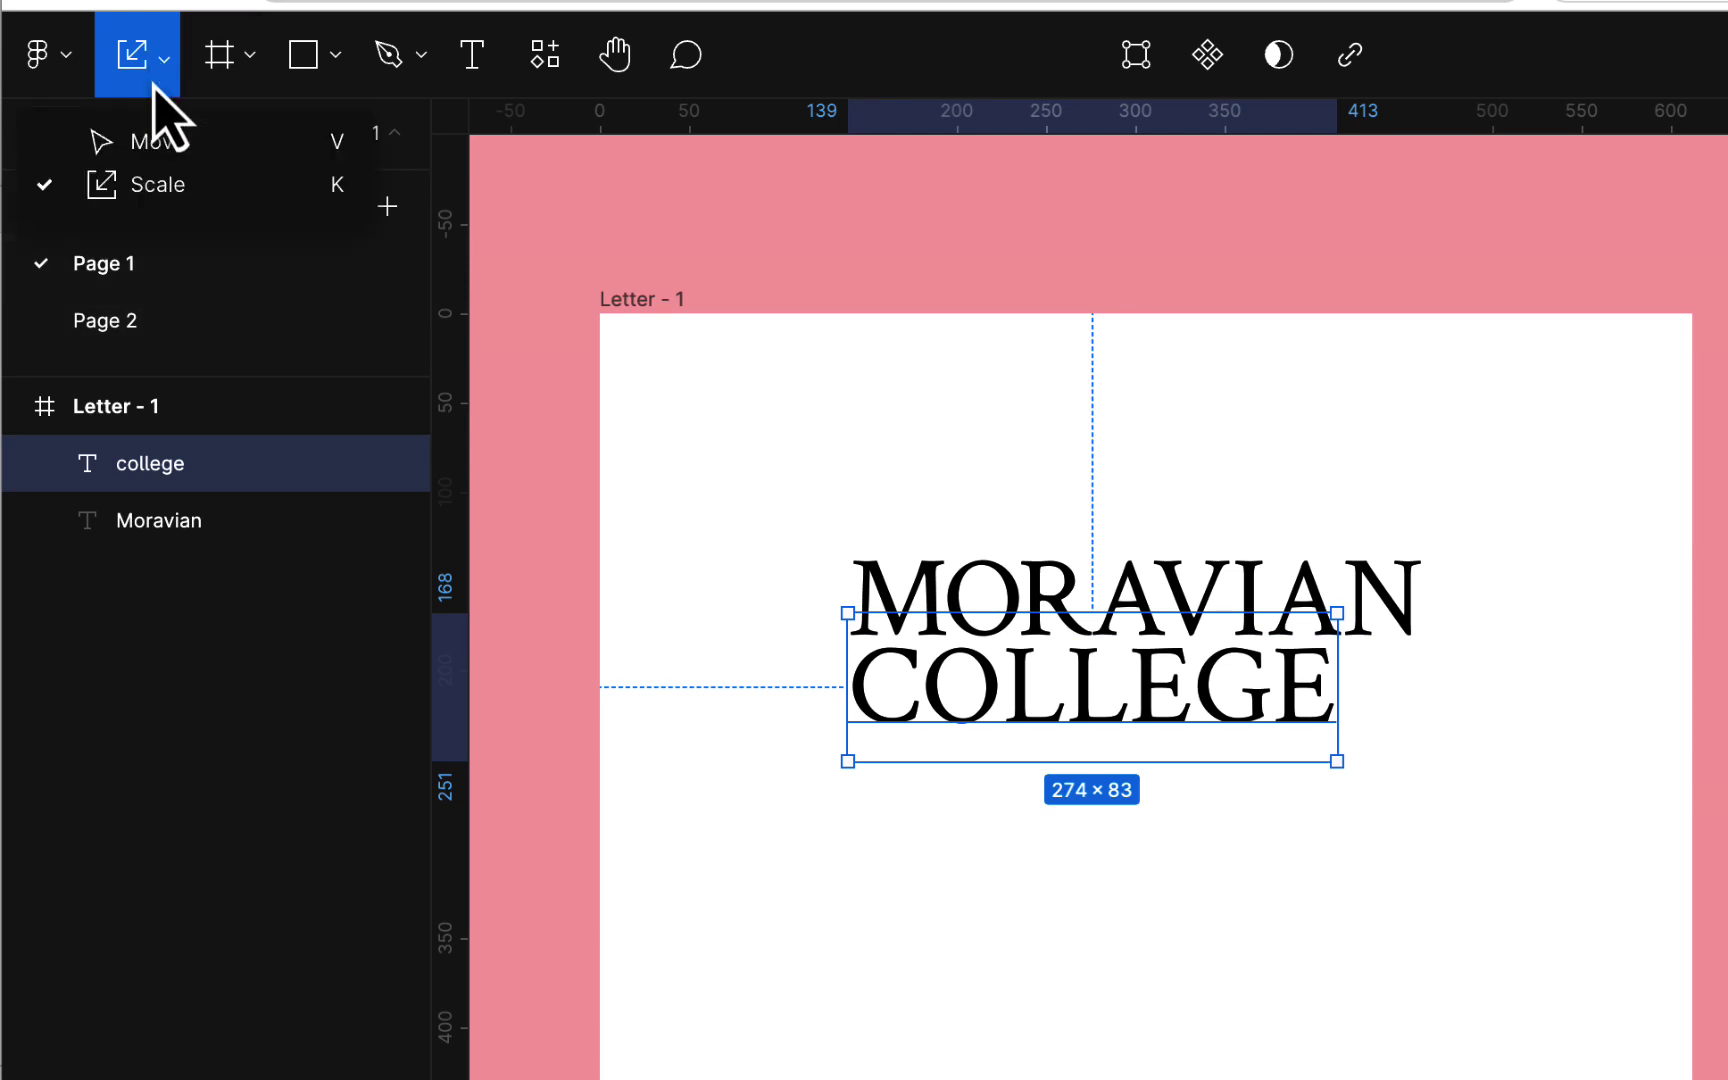
{"action": "left_click", "coordinate": [1337, 762]}
{"action": "left_click_drag", "start_coordinate": [1337, 762], "coordinate": [1426, 788]}
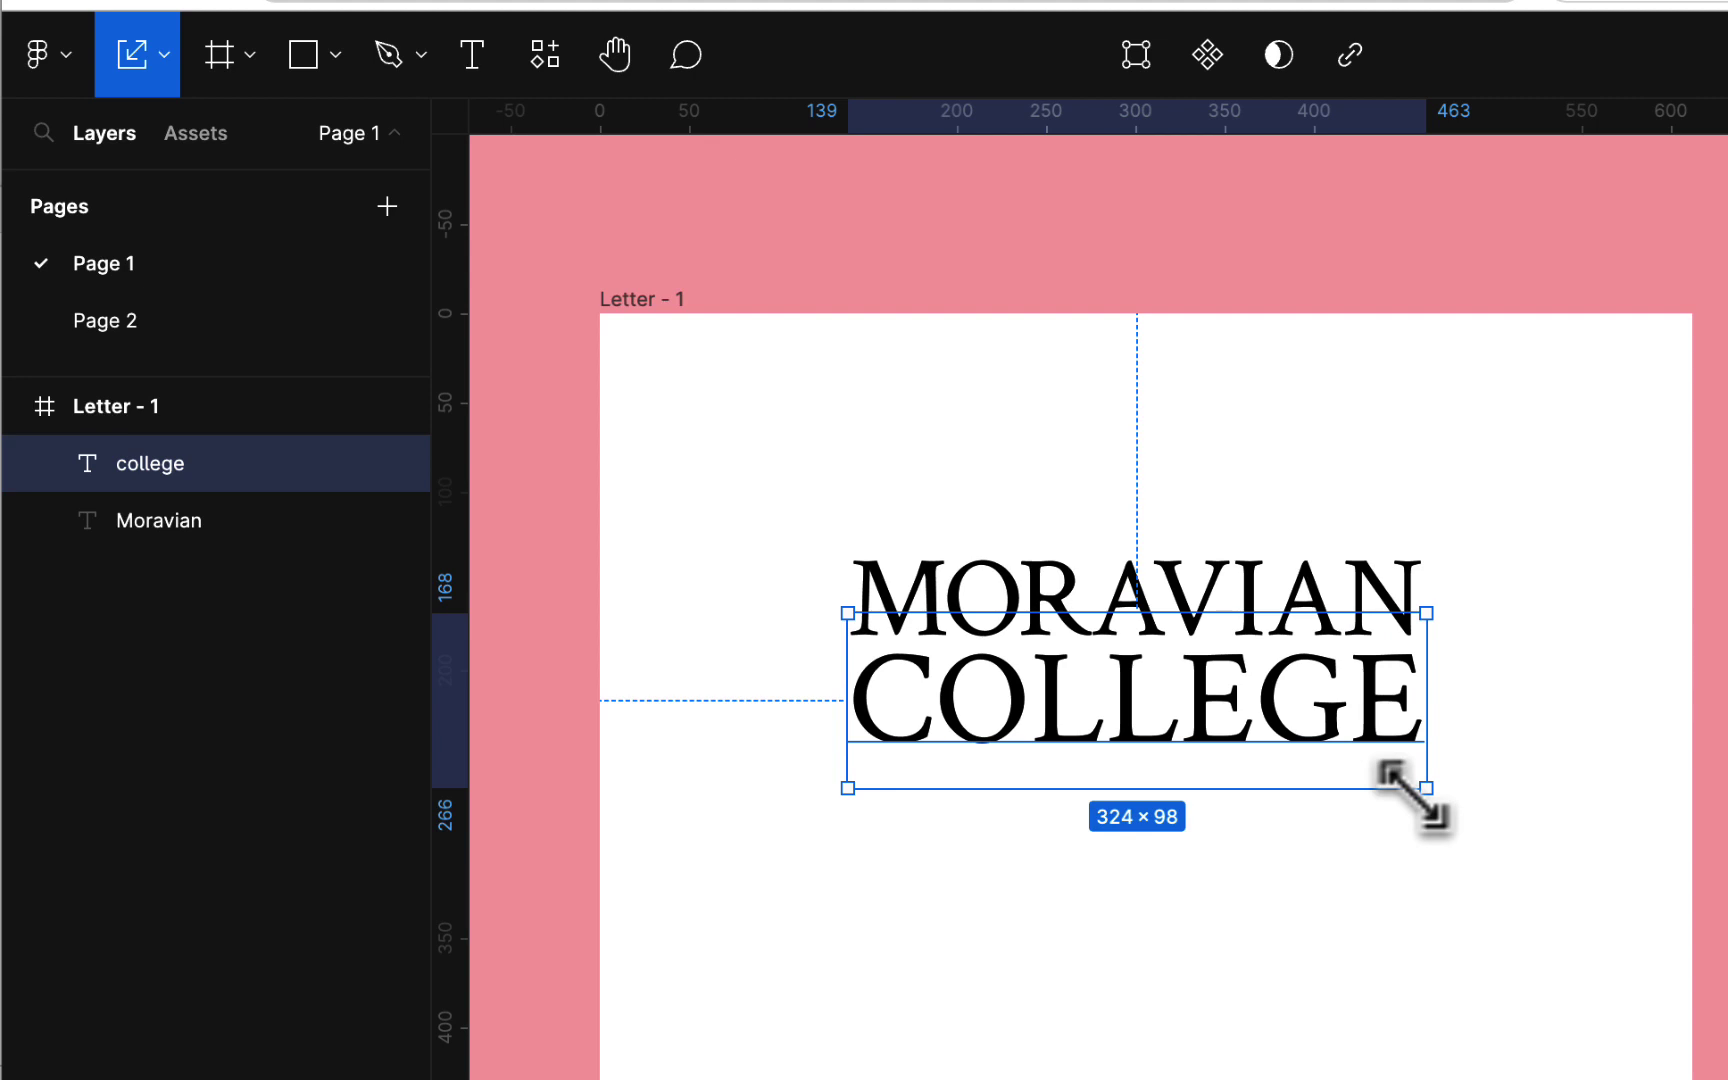
{"action": "left_click", "coordinate": [1545, 635]}
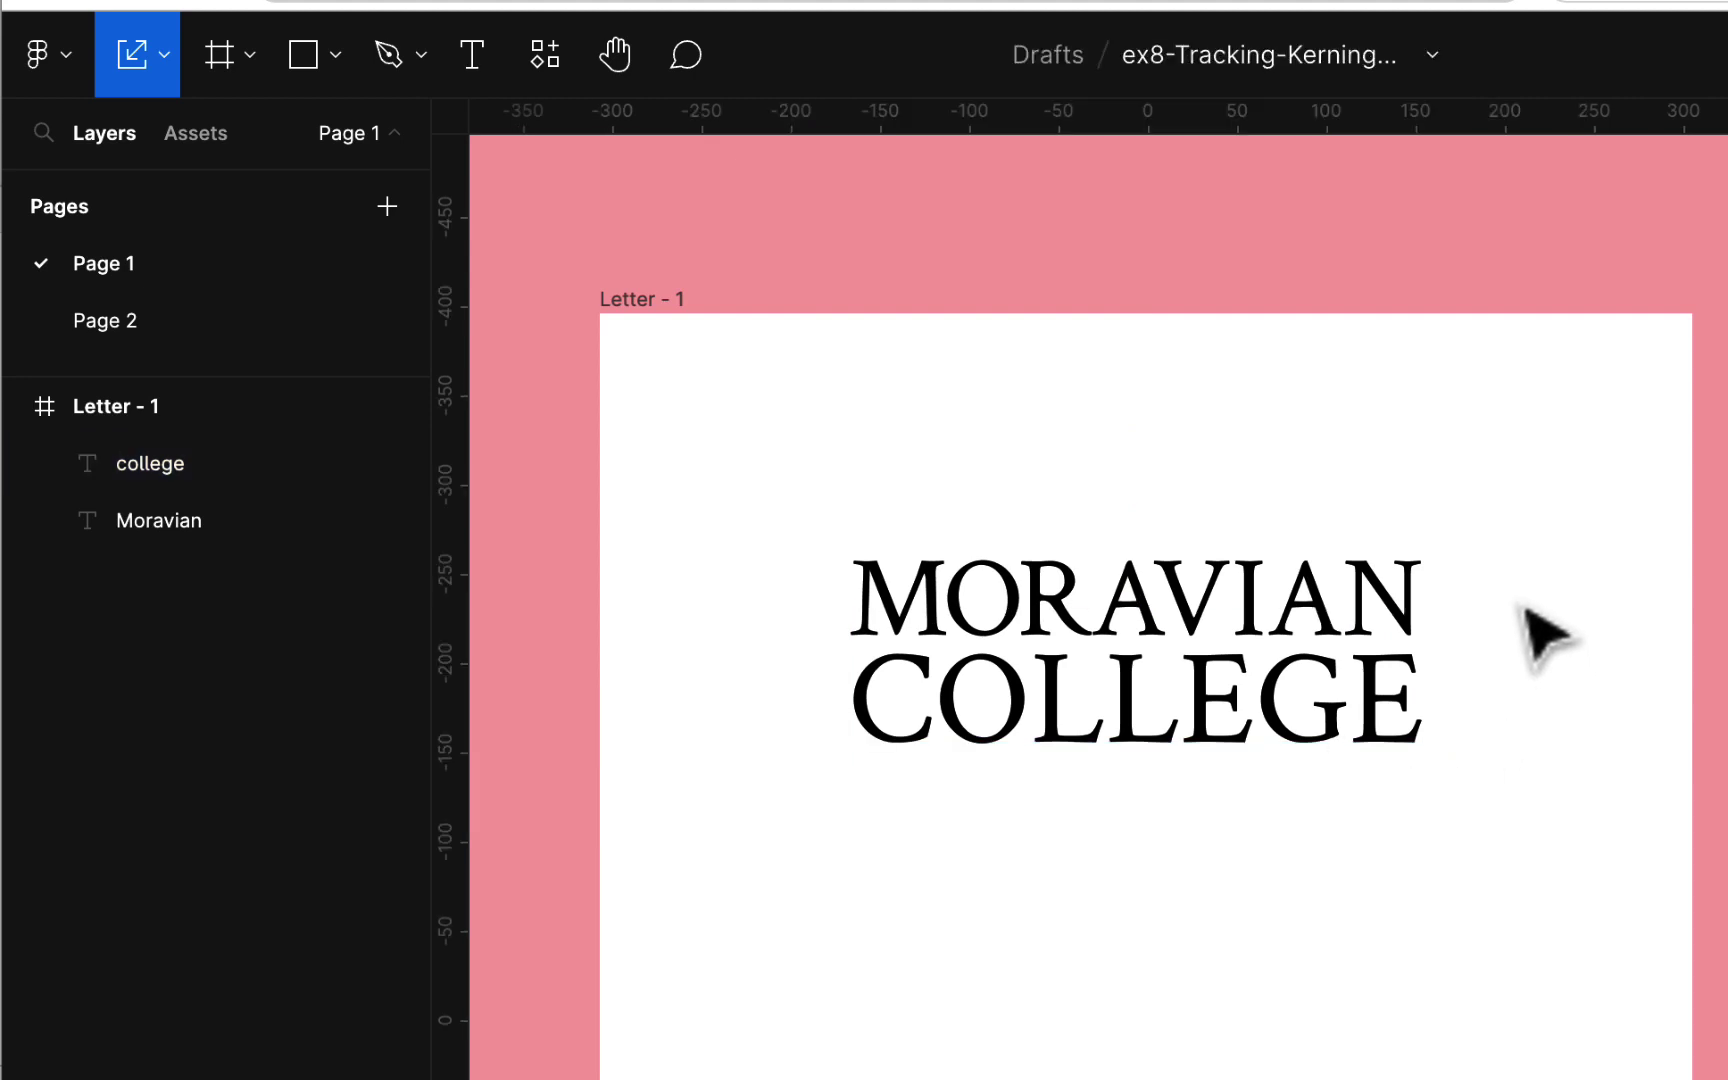
Return to the Move tool and compare the font sizes of COLLEGE and MORAVIAN.
{"action": "left_click", "coordinate": [166, 55]}
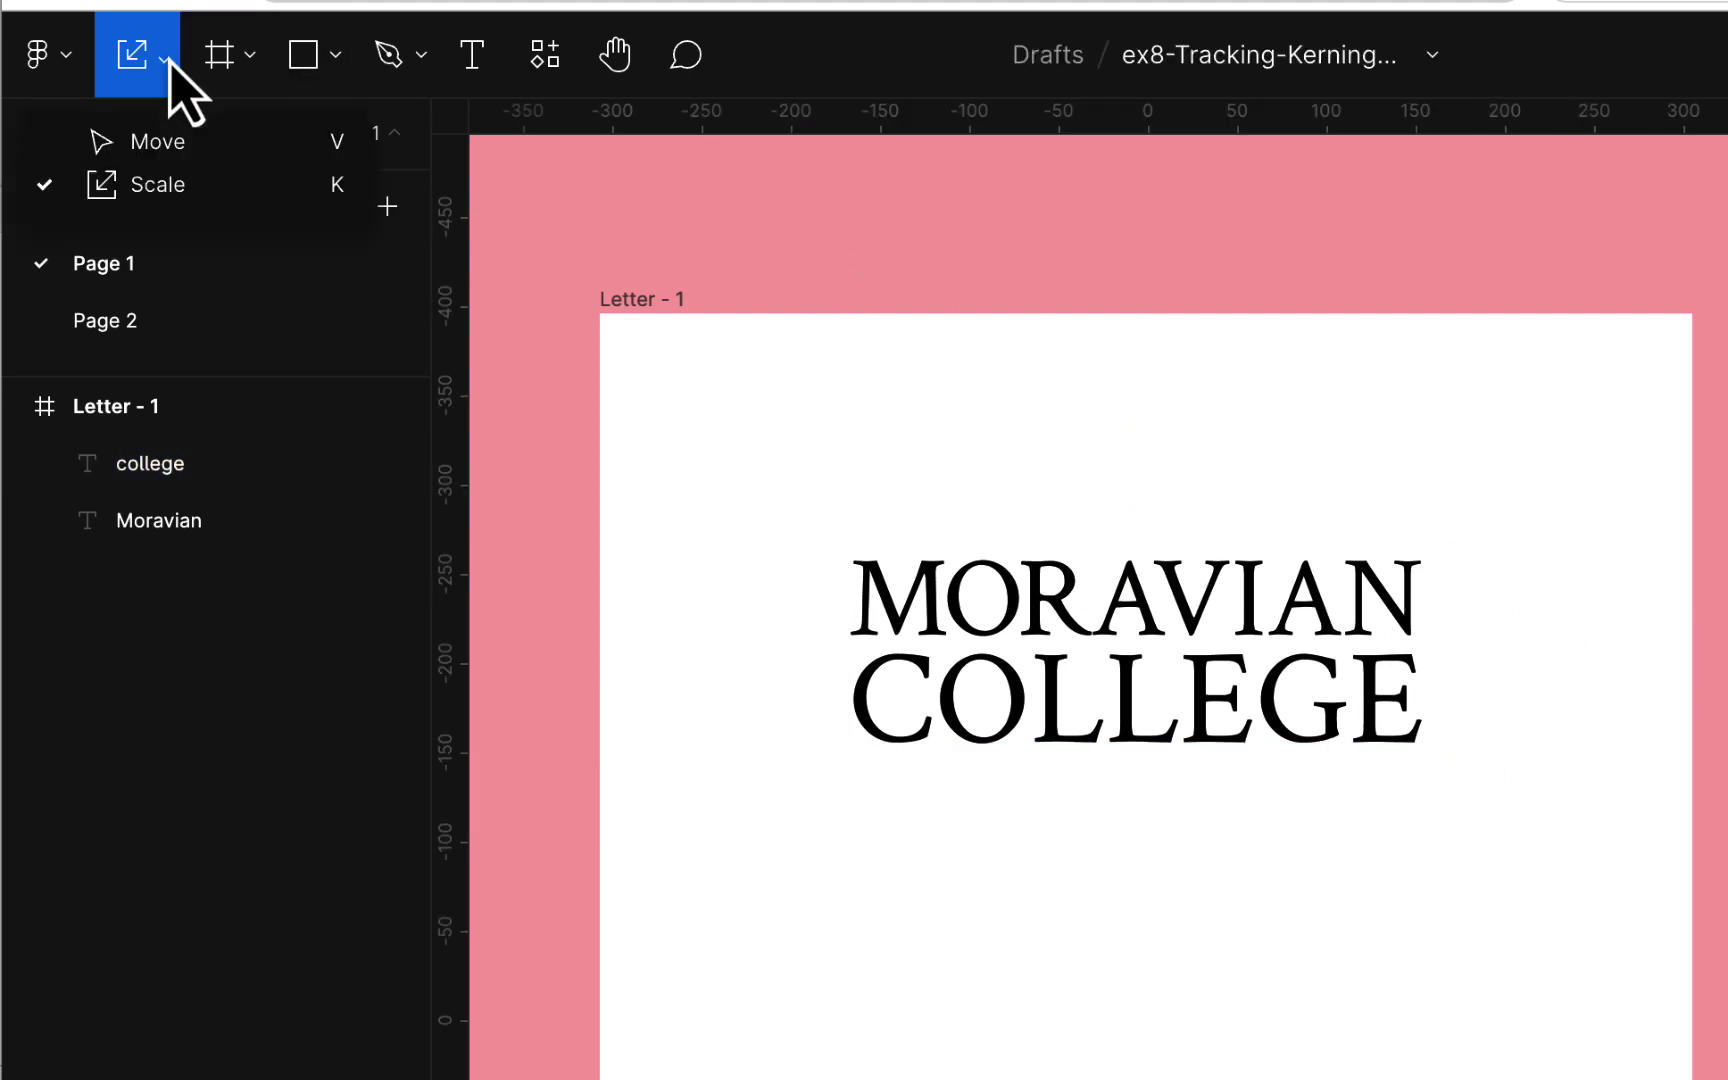
{"action": "left_click", "coordinate": [180, 150]}
{"action": "left_click", "coordinate": [1222, 738]}
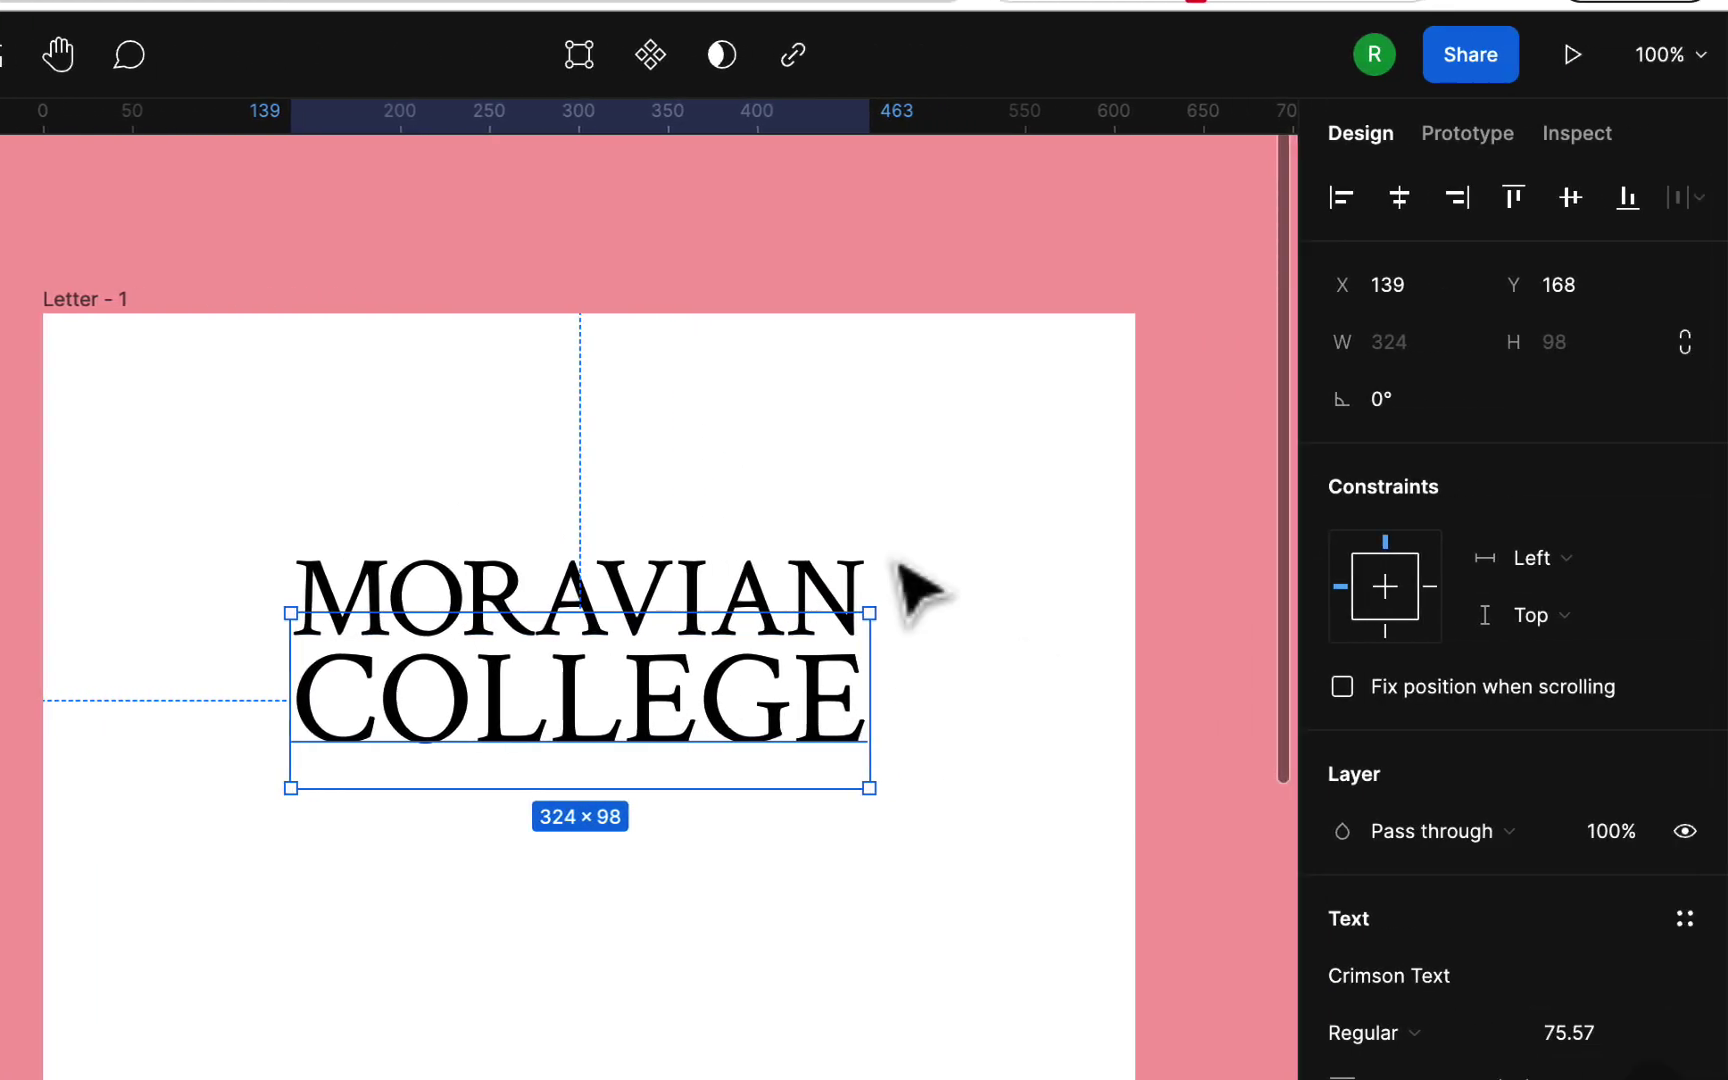
{"action": "left_click", "coordinate": [803, 574]}
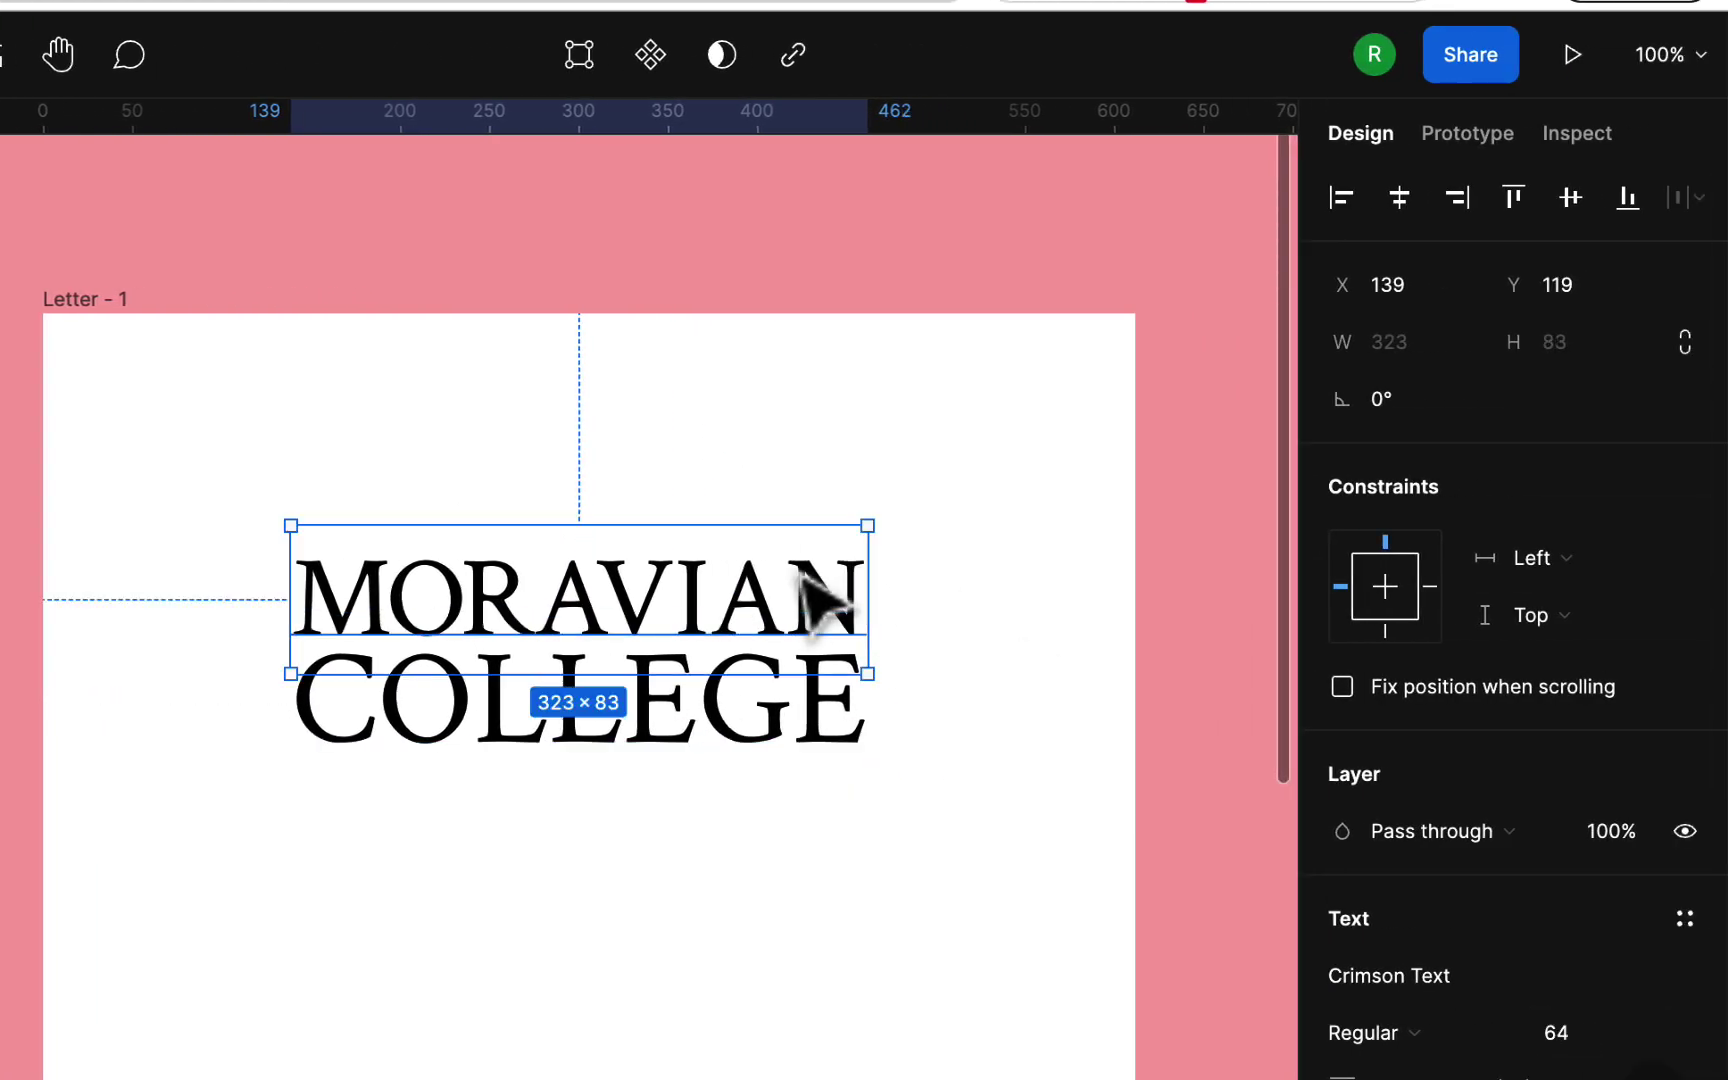
{"action": "left_click", "coordinate": [735, 778]}
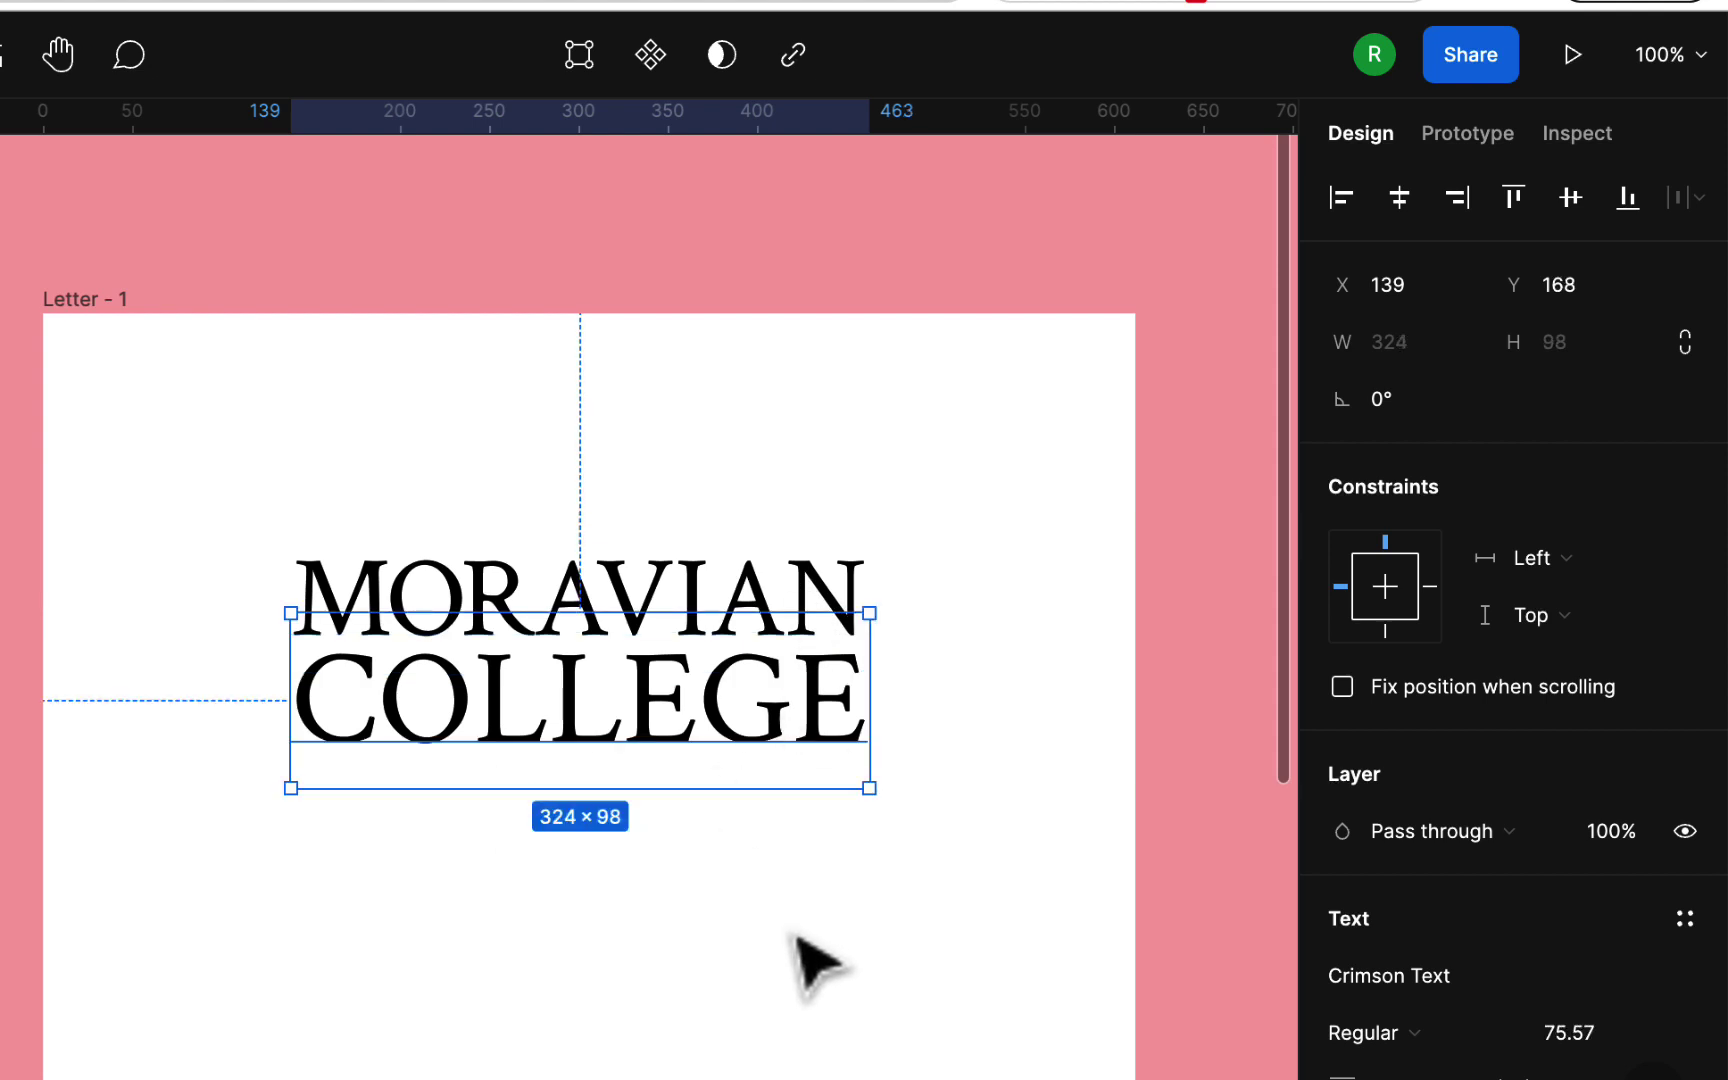
{"action": "left_click", "coordinate": [812, 960]}
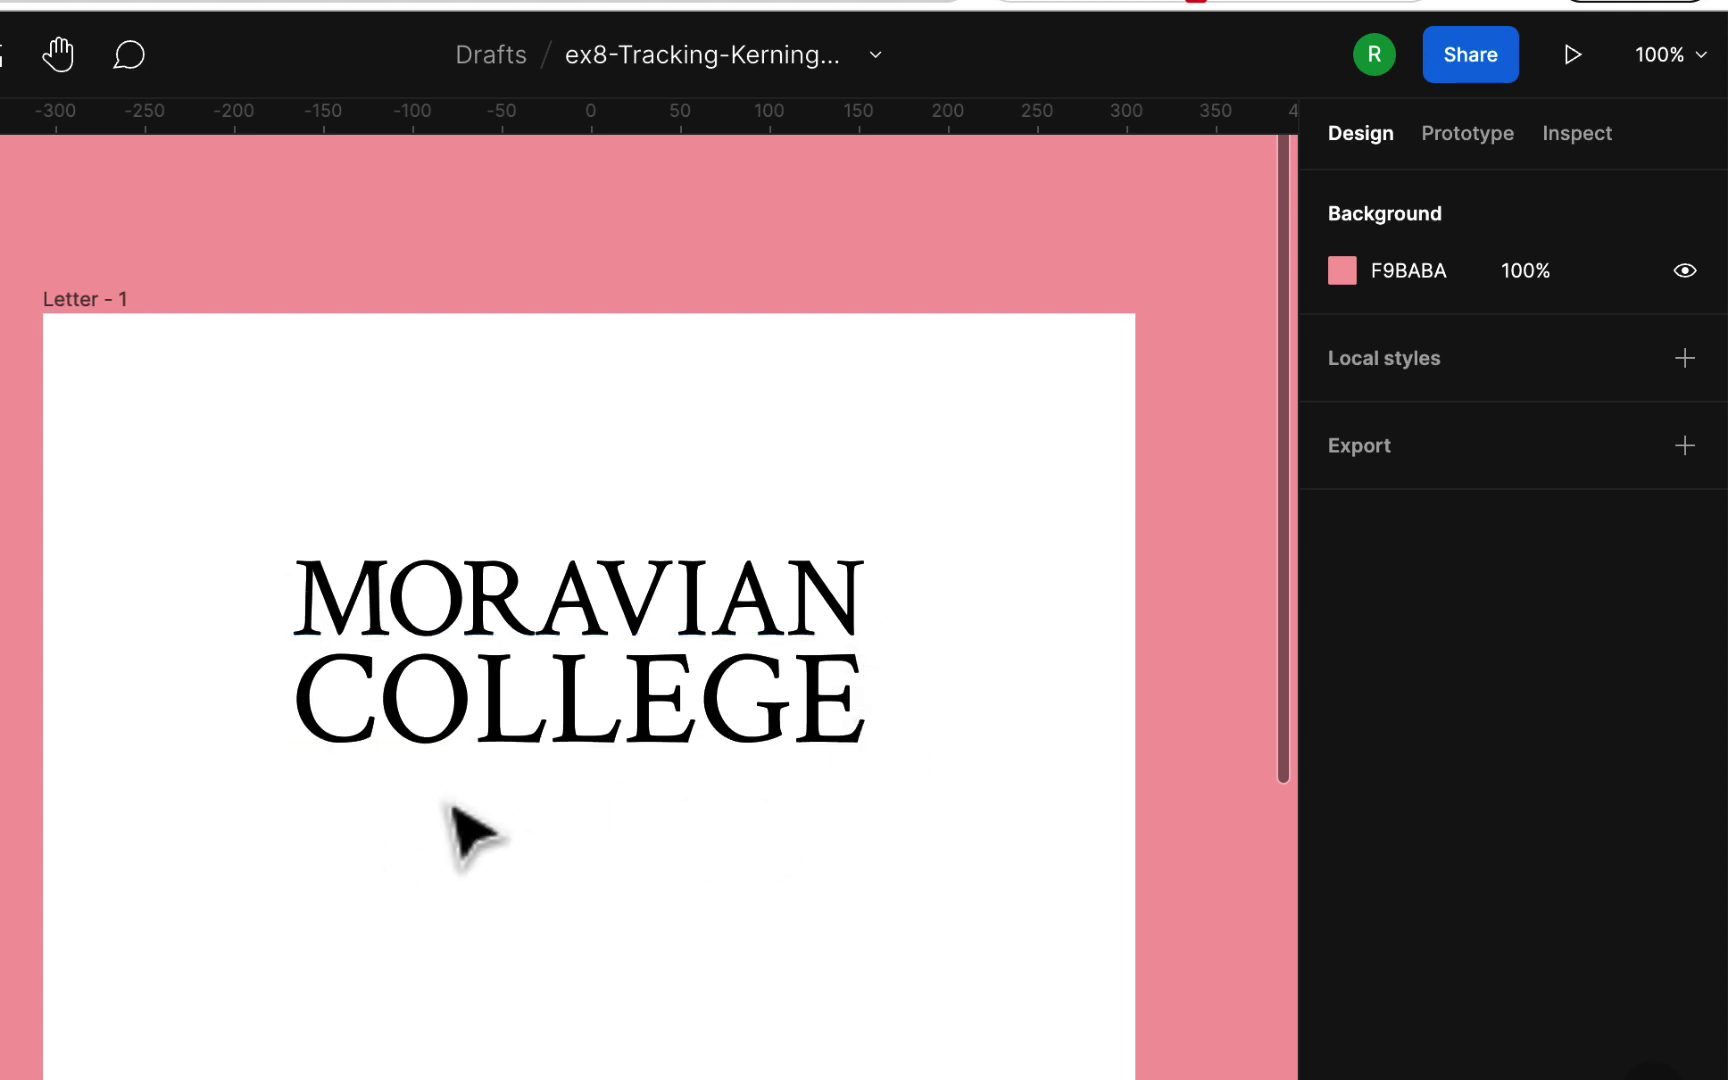
Set the COLLEGE text's font size to 64.
{"action": "left_click", "coordinate": [737, 735]}
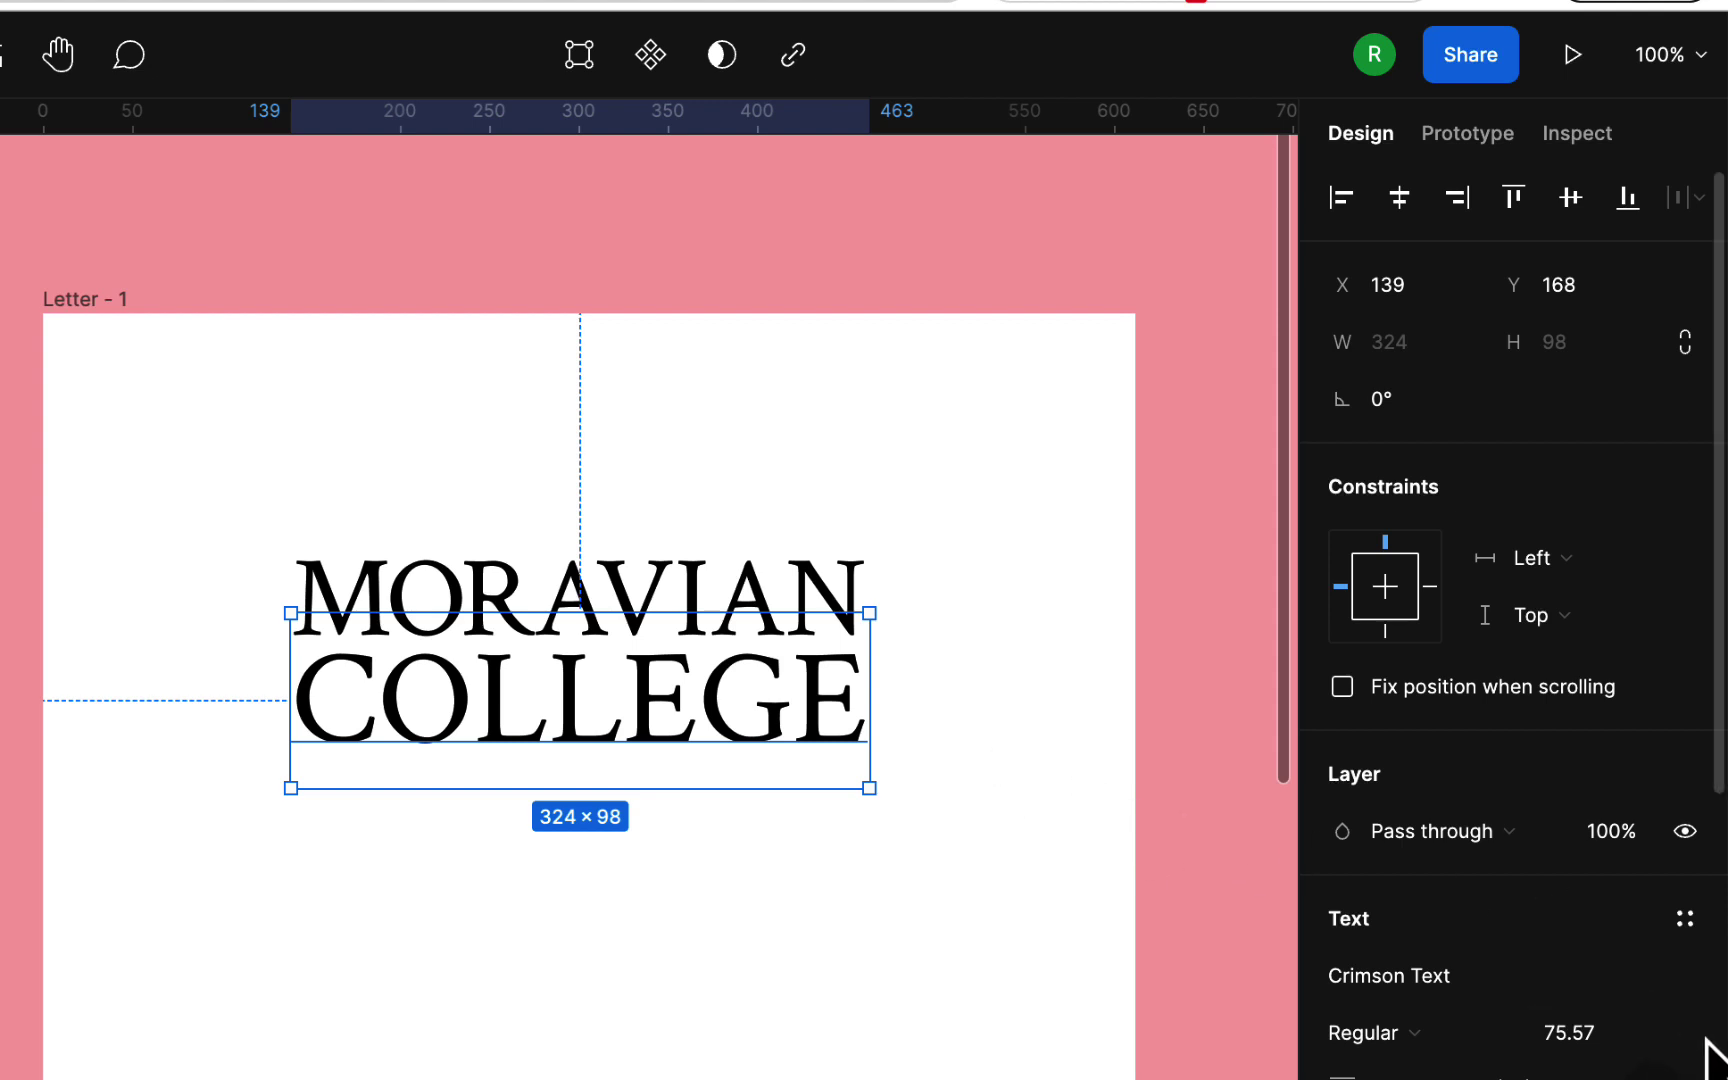
{"action": "left_click", "coordinate": [1650, 1038]}
{"action": "scroll", "coordinate": [1640, 1060], "scroll_direction": "down", "scroll_amount": 5}
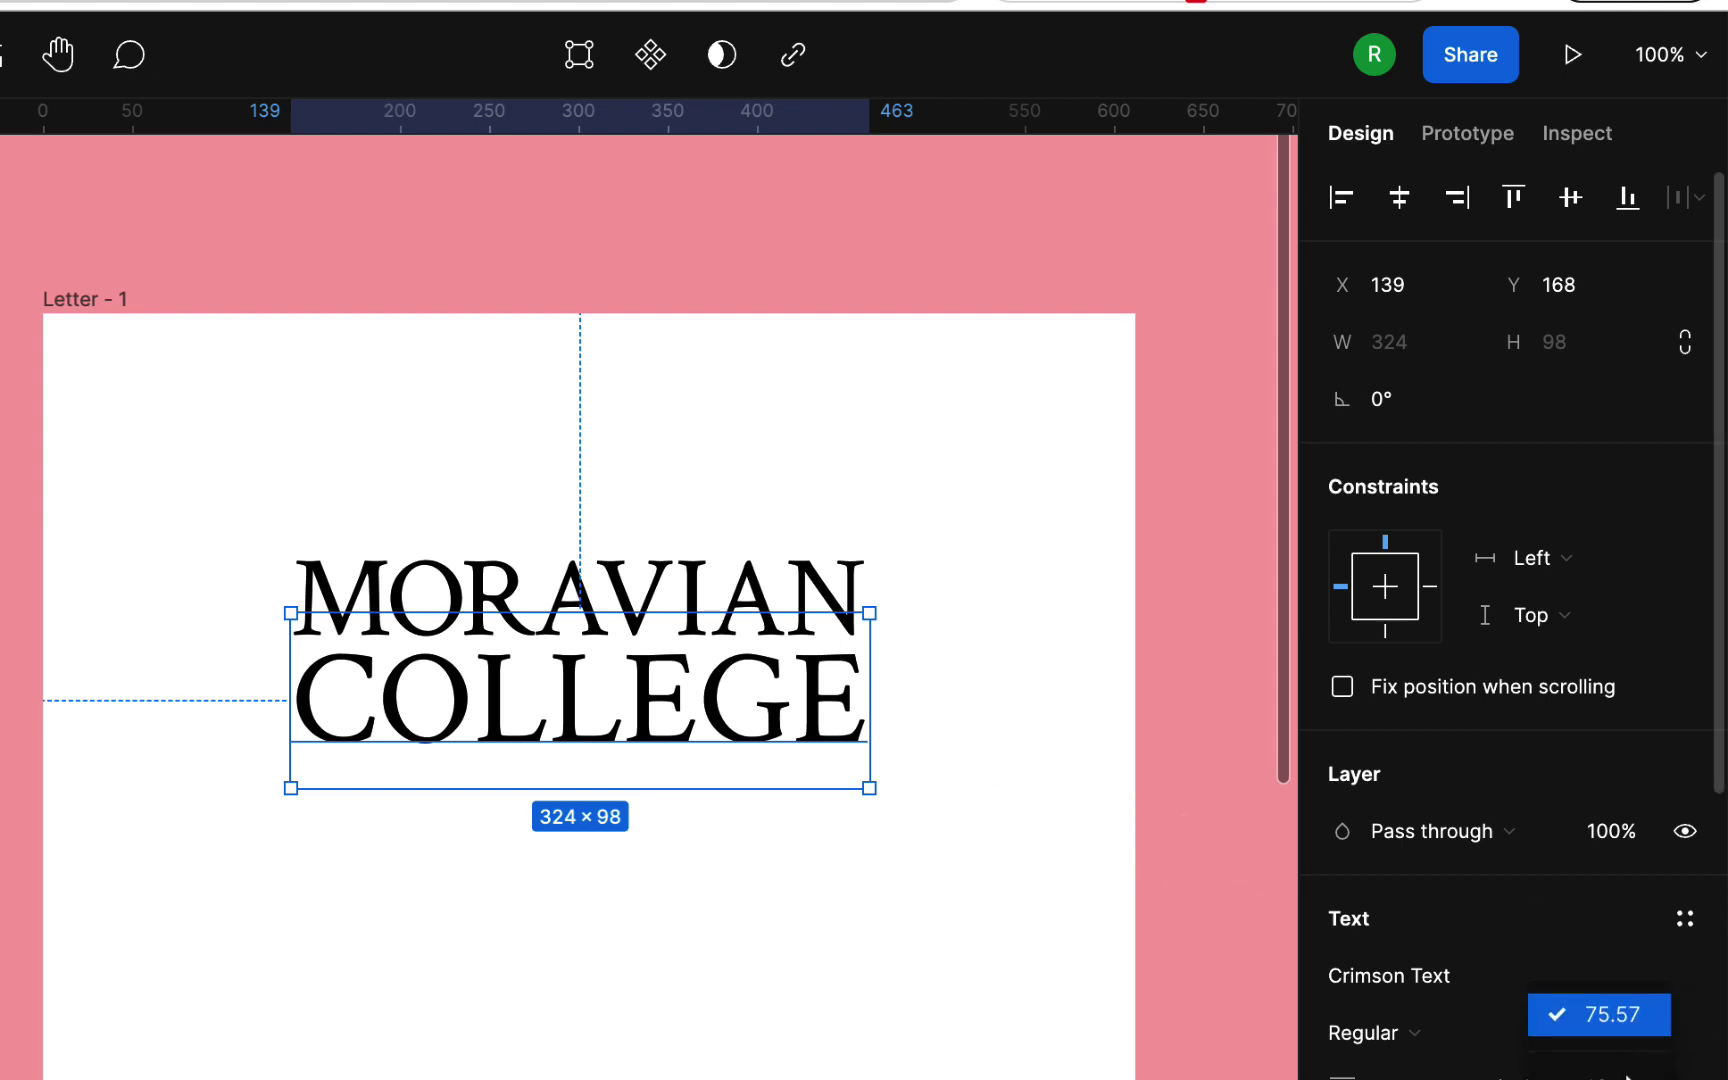
{"action": "scroll", "coordinate": [1625, 1070], "scroll_direction": "down", "scroll_amount": 1}
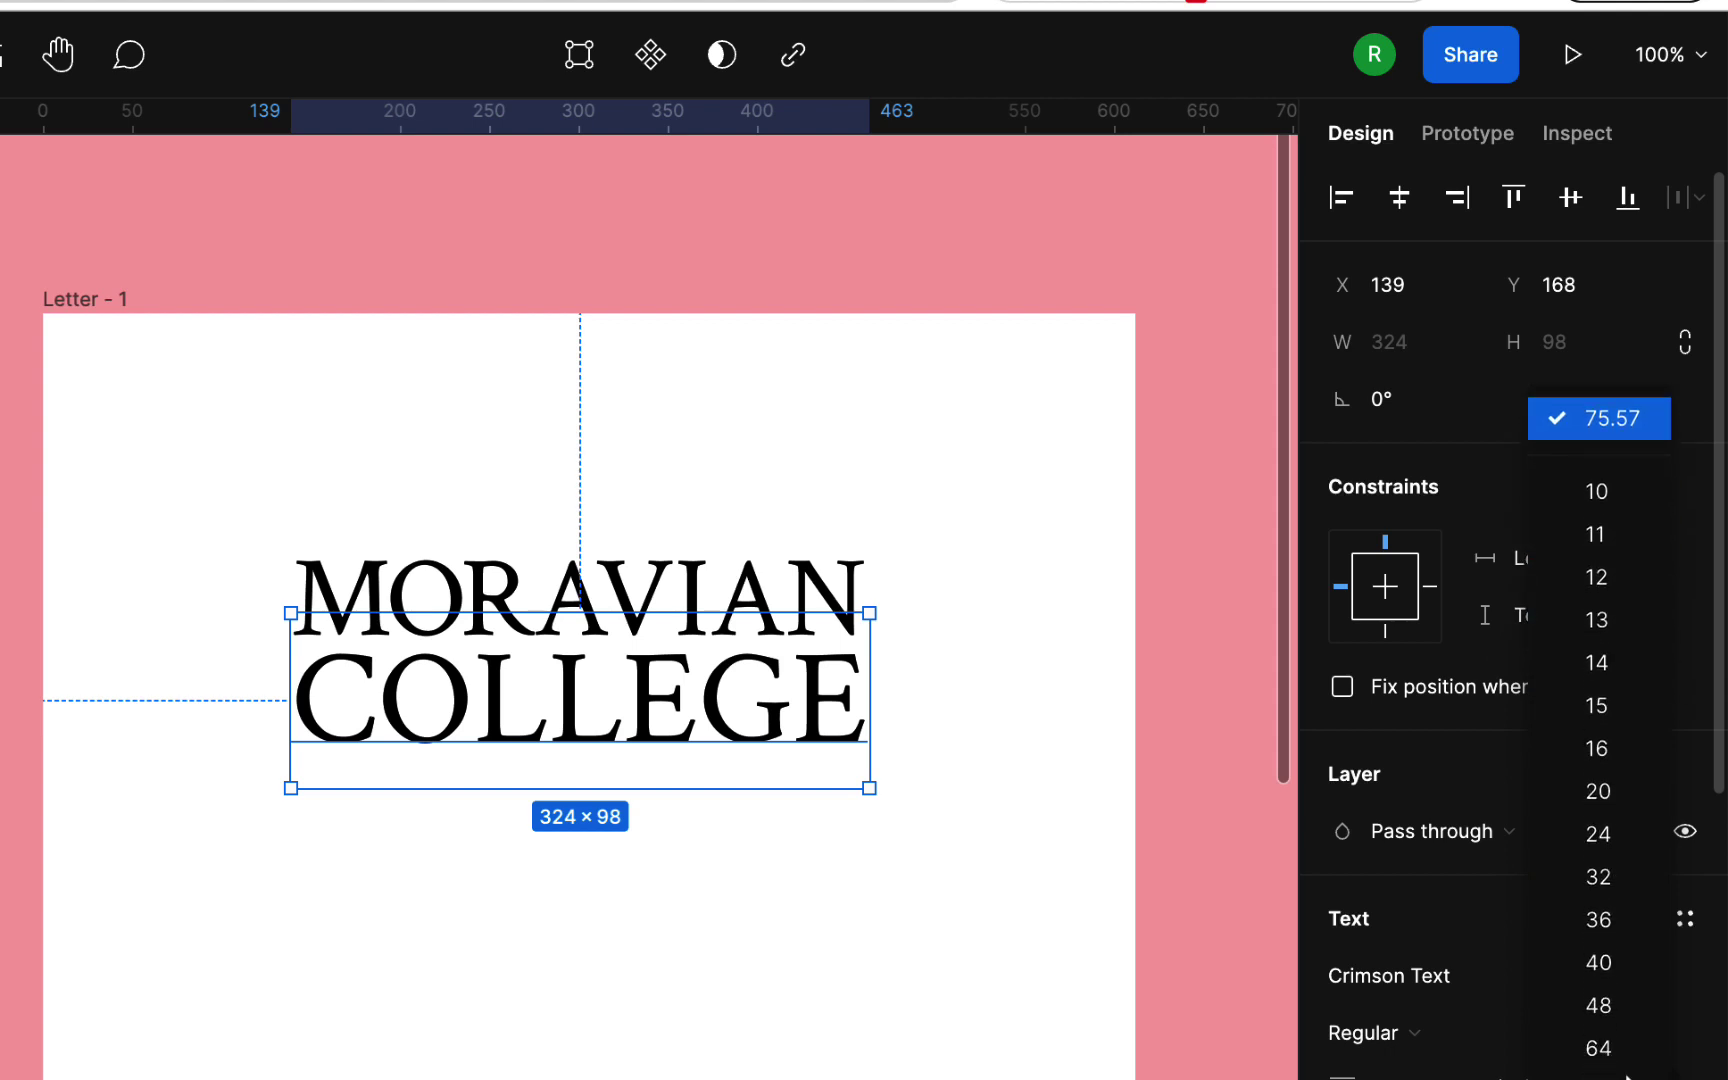
{"action": "left_click", "coordinate": [1610, 1045]}
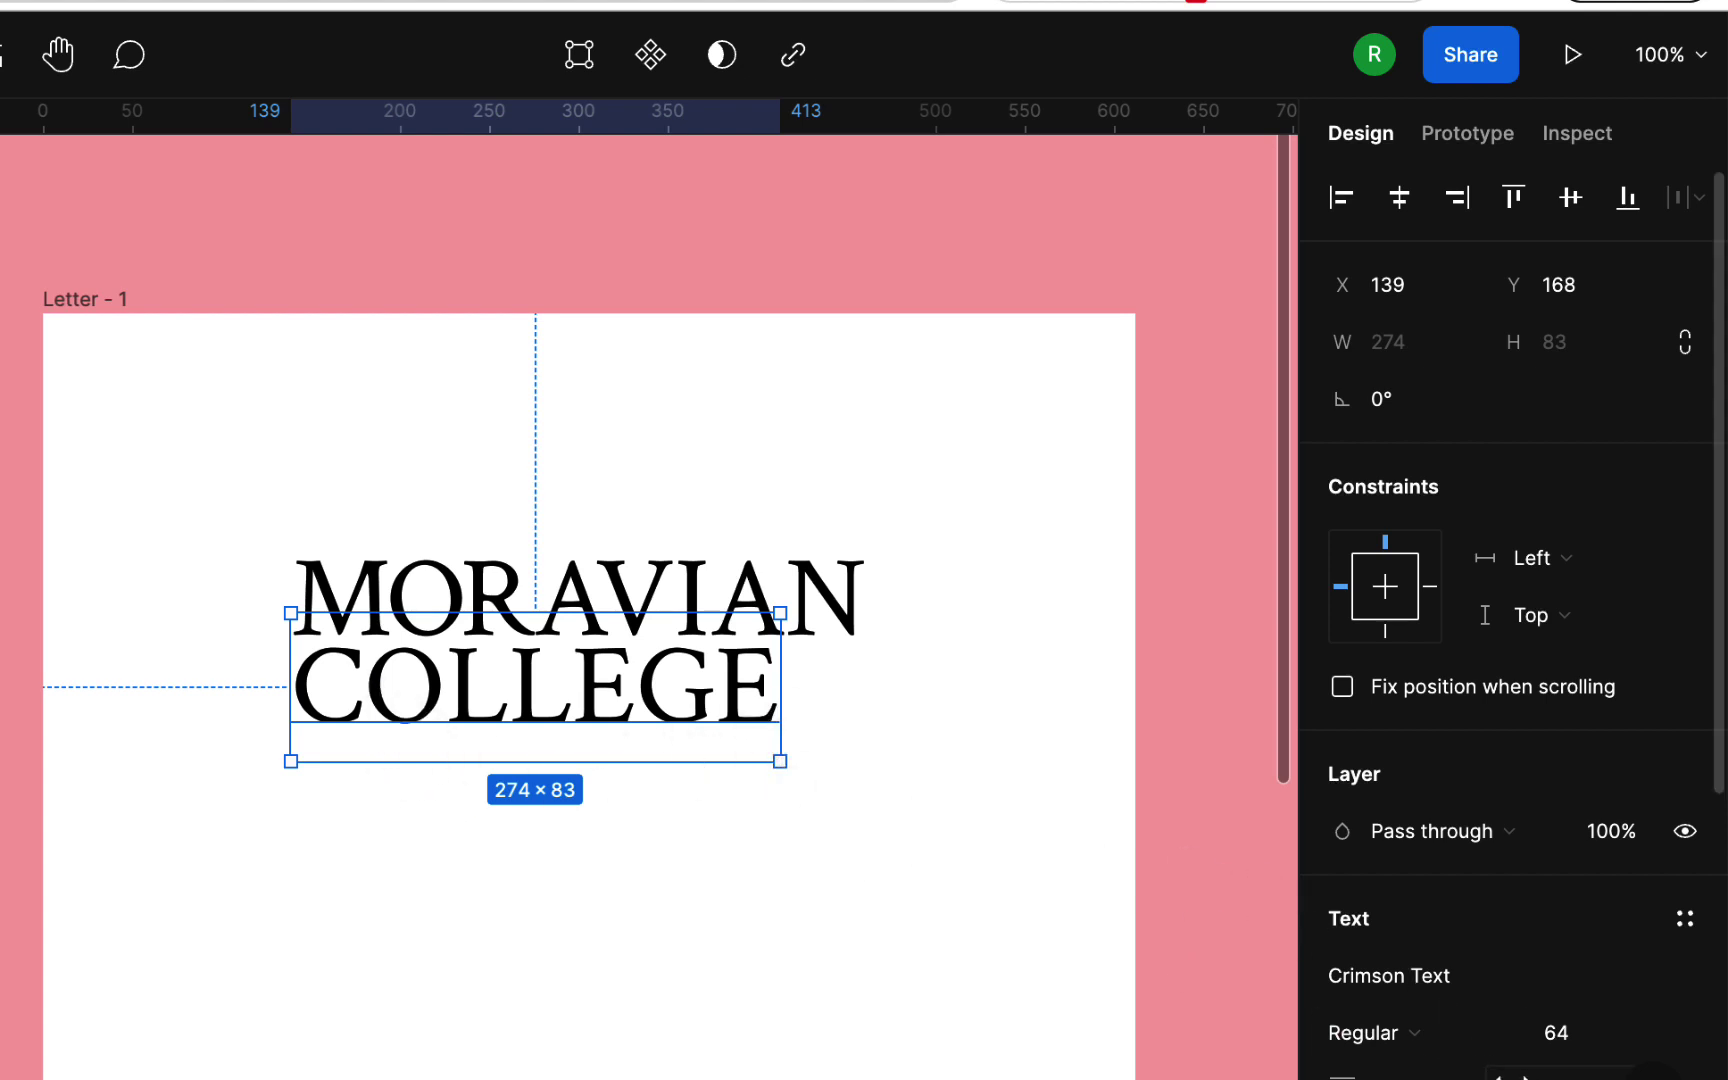
Increase the COLLEGE text's letter spacing to 12.5% so the word spans the width of MORAVIAN.
{"action": "scroll", "coordinate": [1512, 620], "scroll_direction": "down", "scroll_amount": 3}
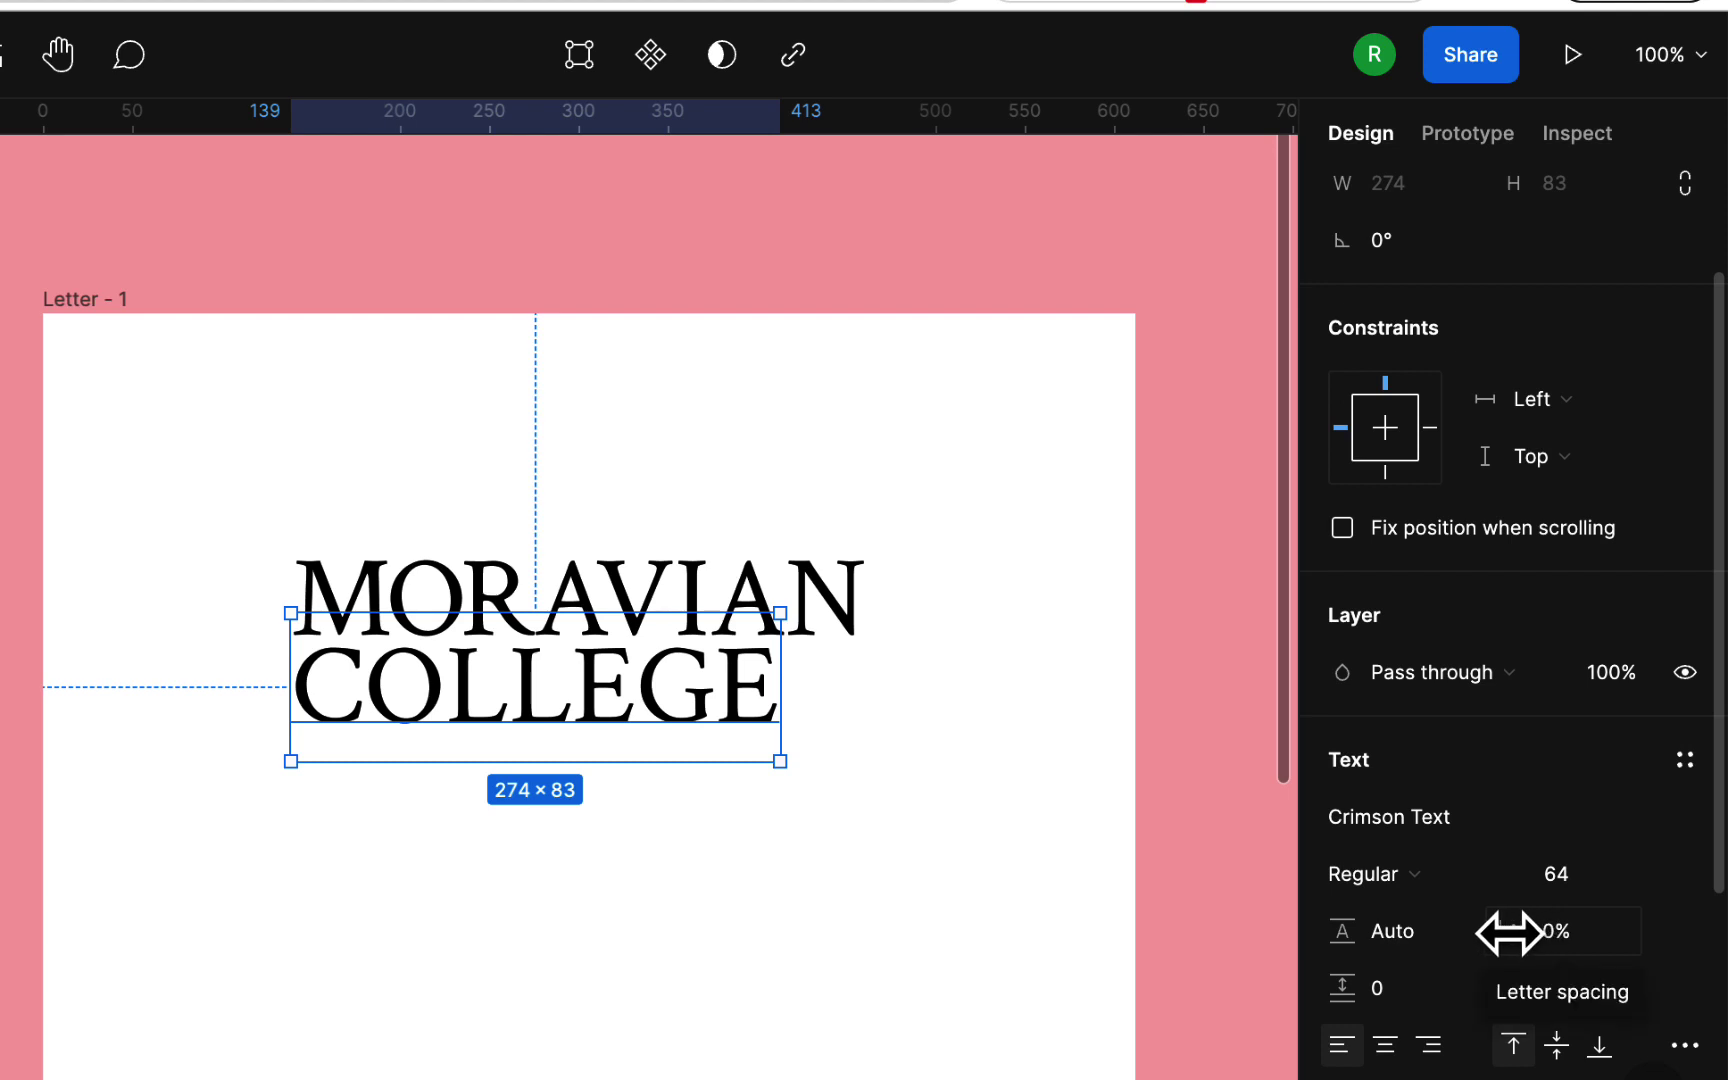
{"action": "left_click_drag", "start_coordinate": [1510, 932], "coordinate": [1556, 930]}
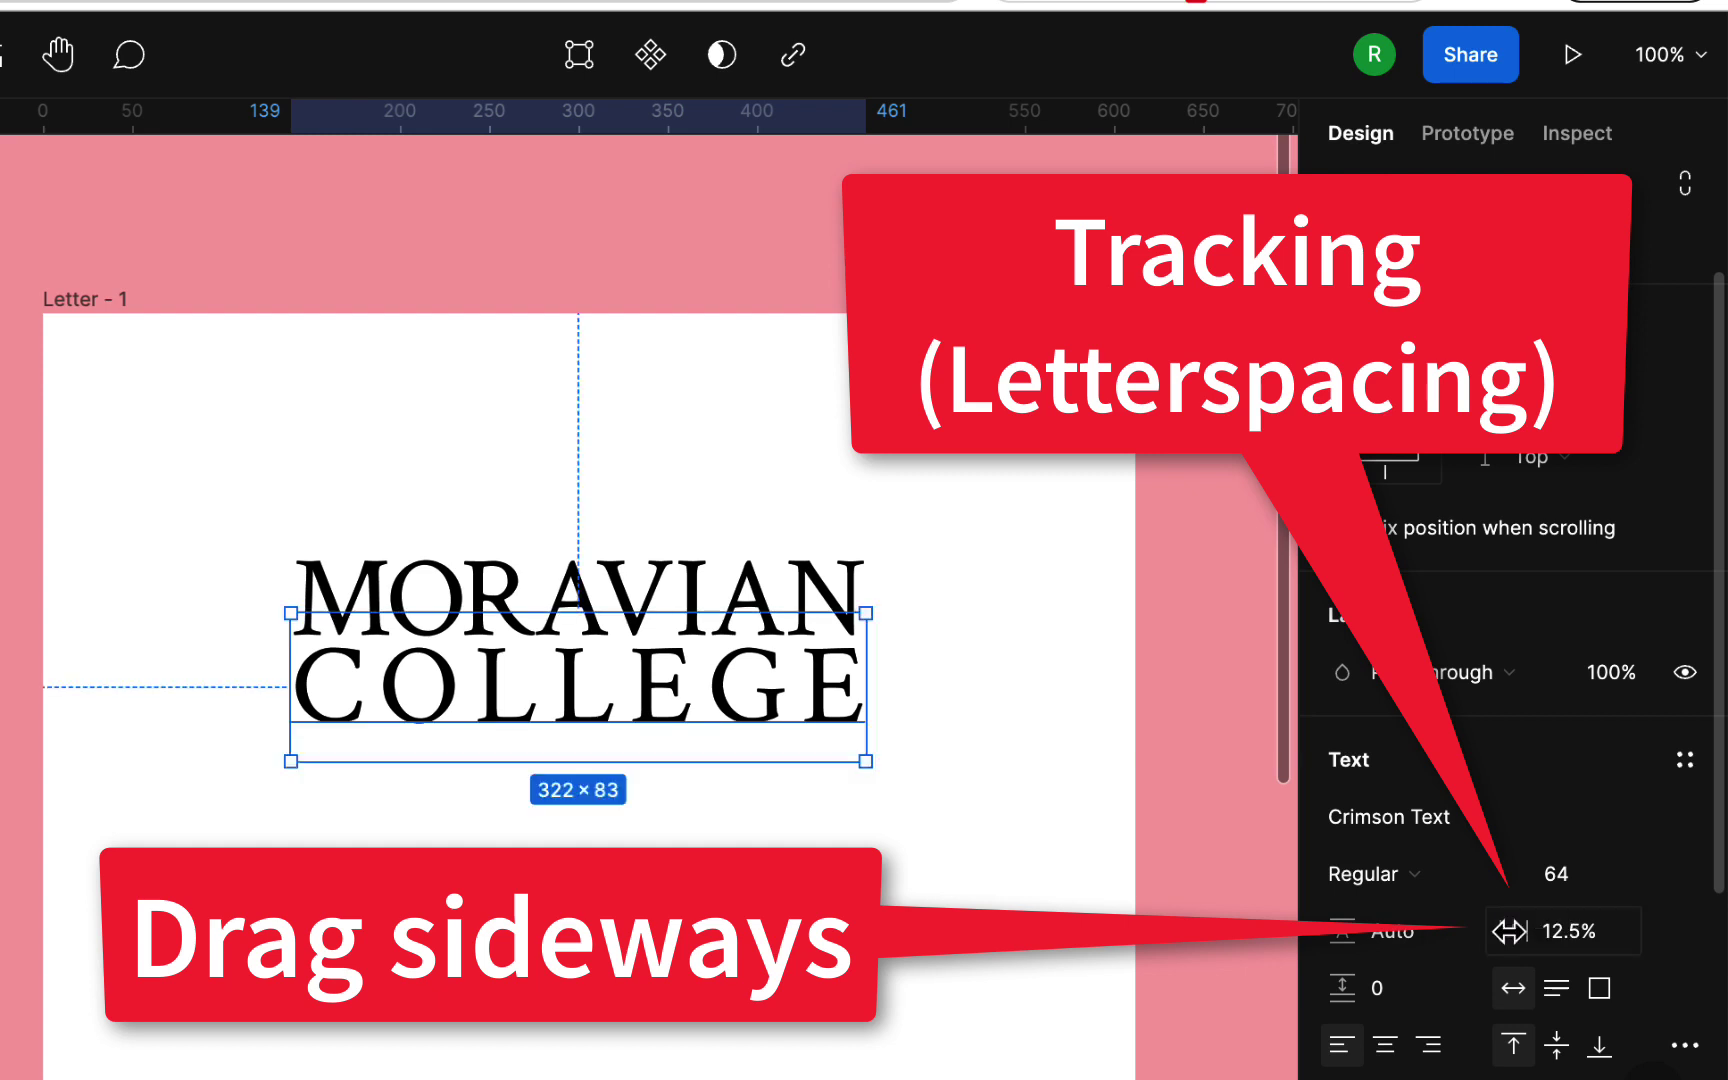
{"action": "left_click", "coordinate": [1000, 800]}
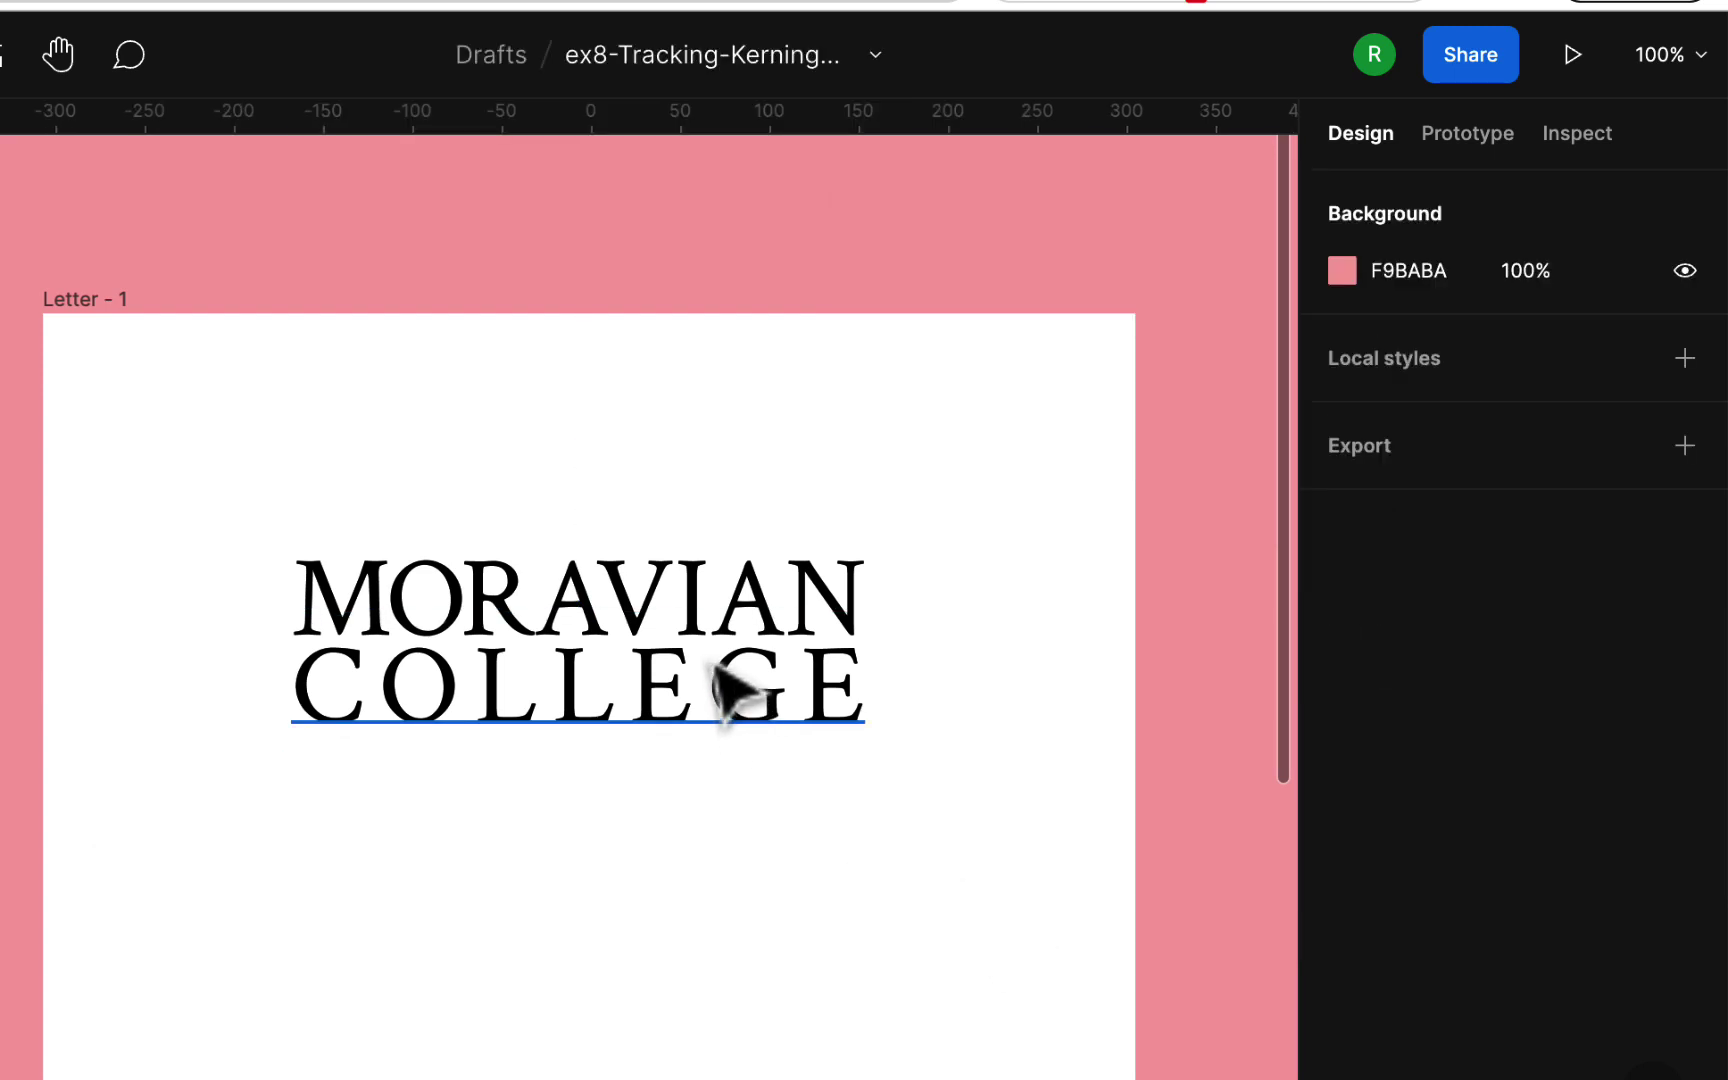
Set the COLLEGE text's font size to 54 and widen its letter spacing to 27.5% to match MORAVIAN's width.
{"action": "left_click", "coordinate": [745, 732]}
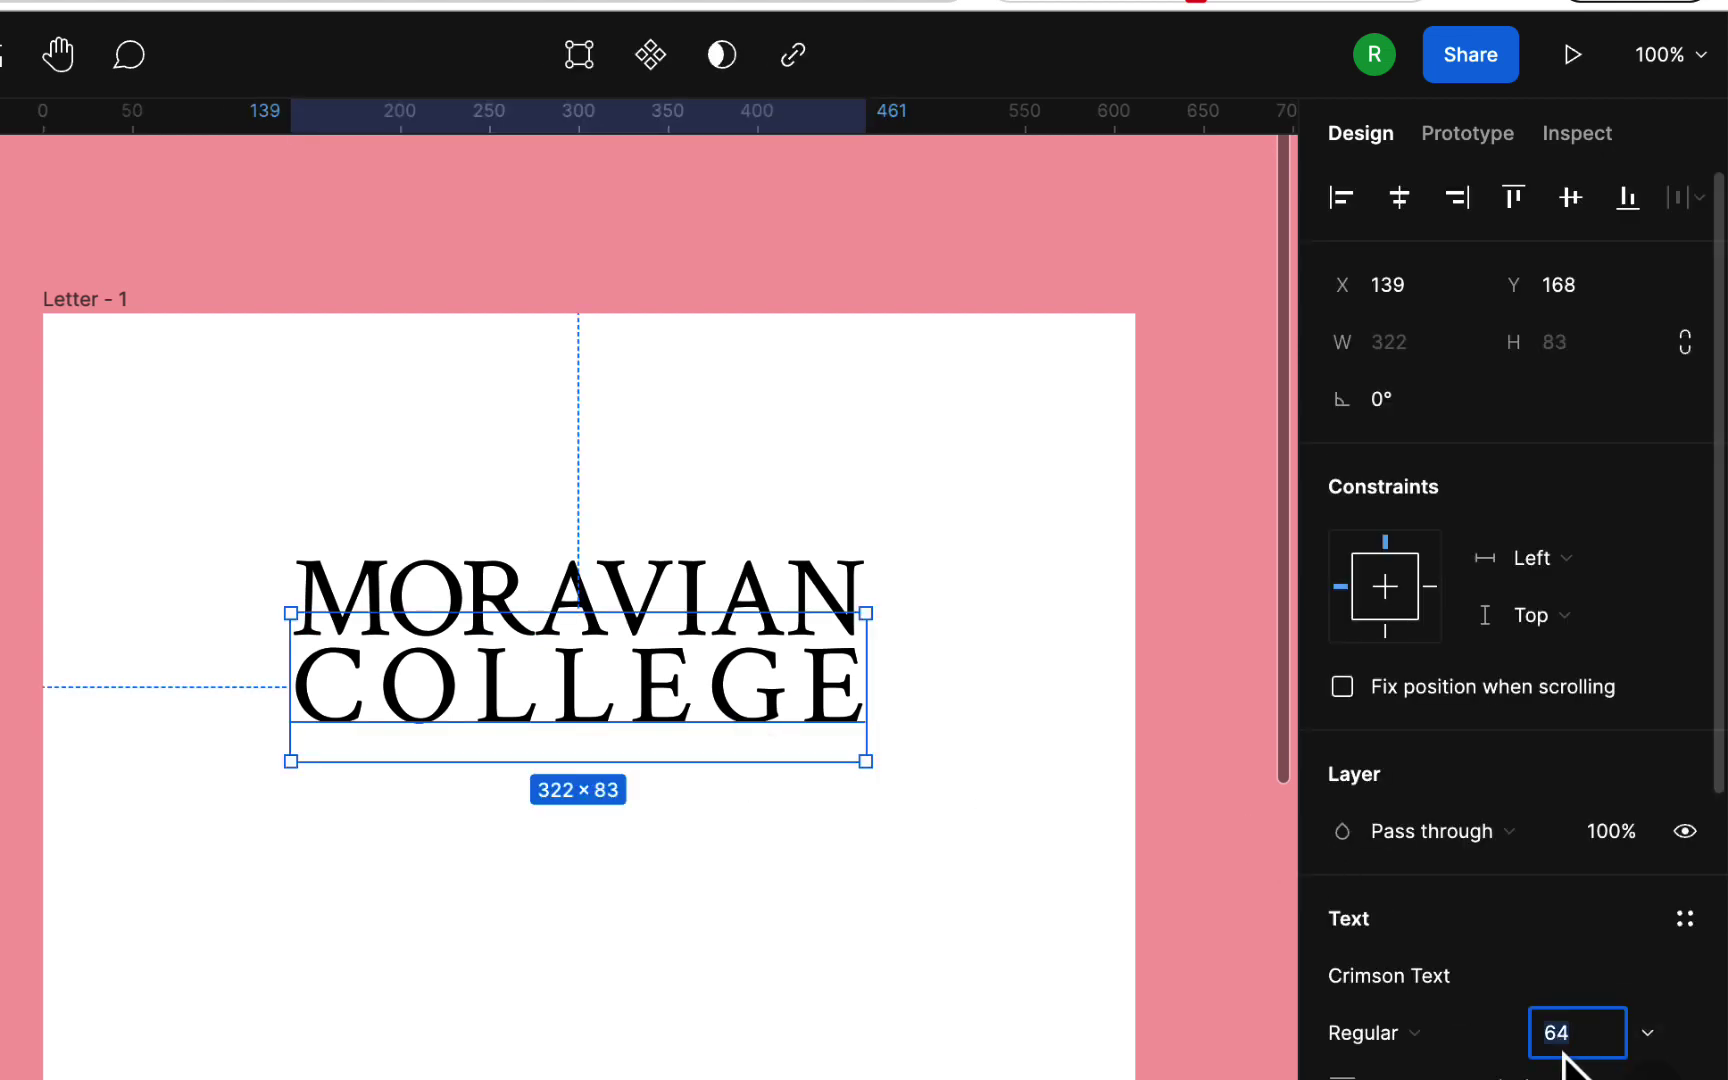
{"action": "key", "text": "Return"}
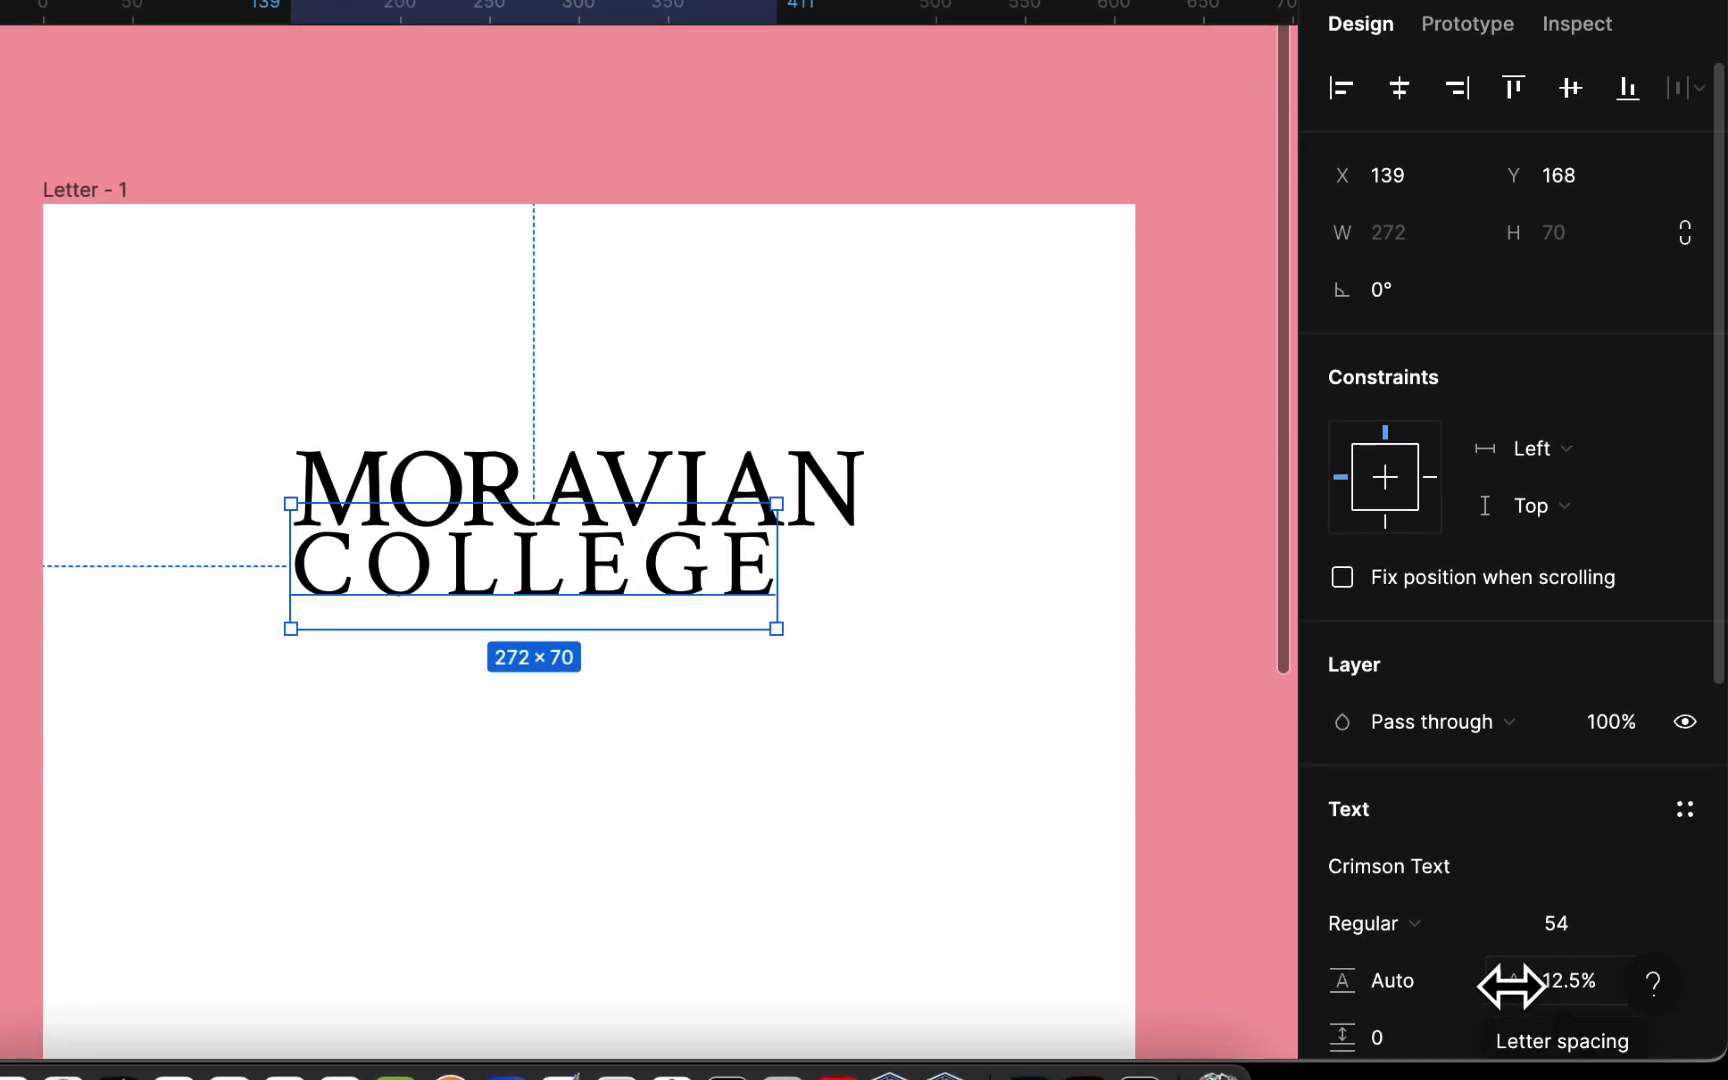
{"action": "scroll", "coordinate": [1511, 985], "scroll_direction": "down", "scroll_amount": 2}
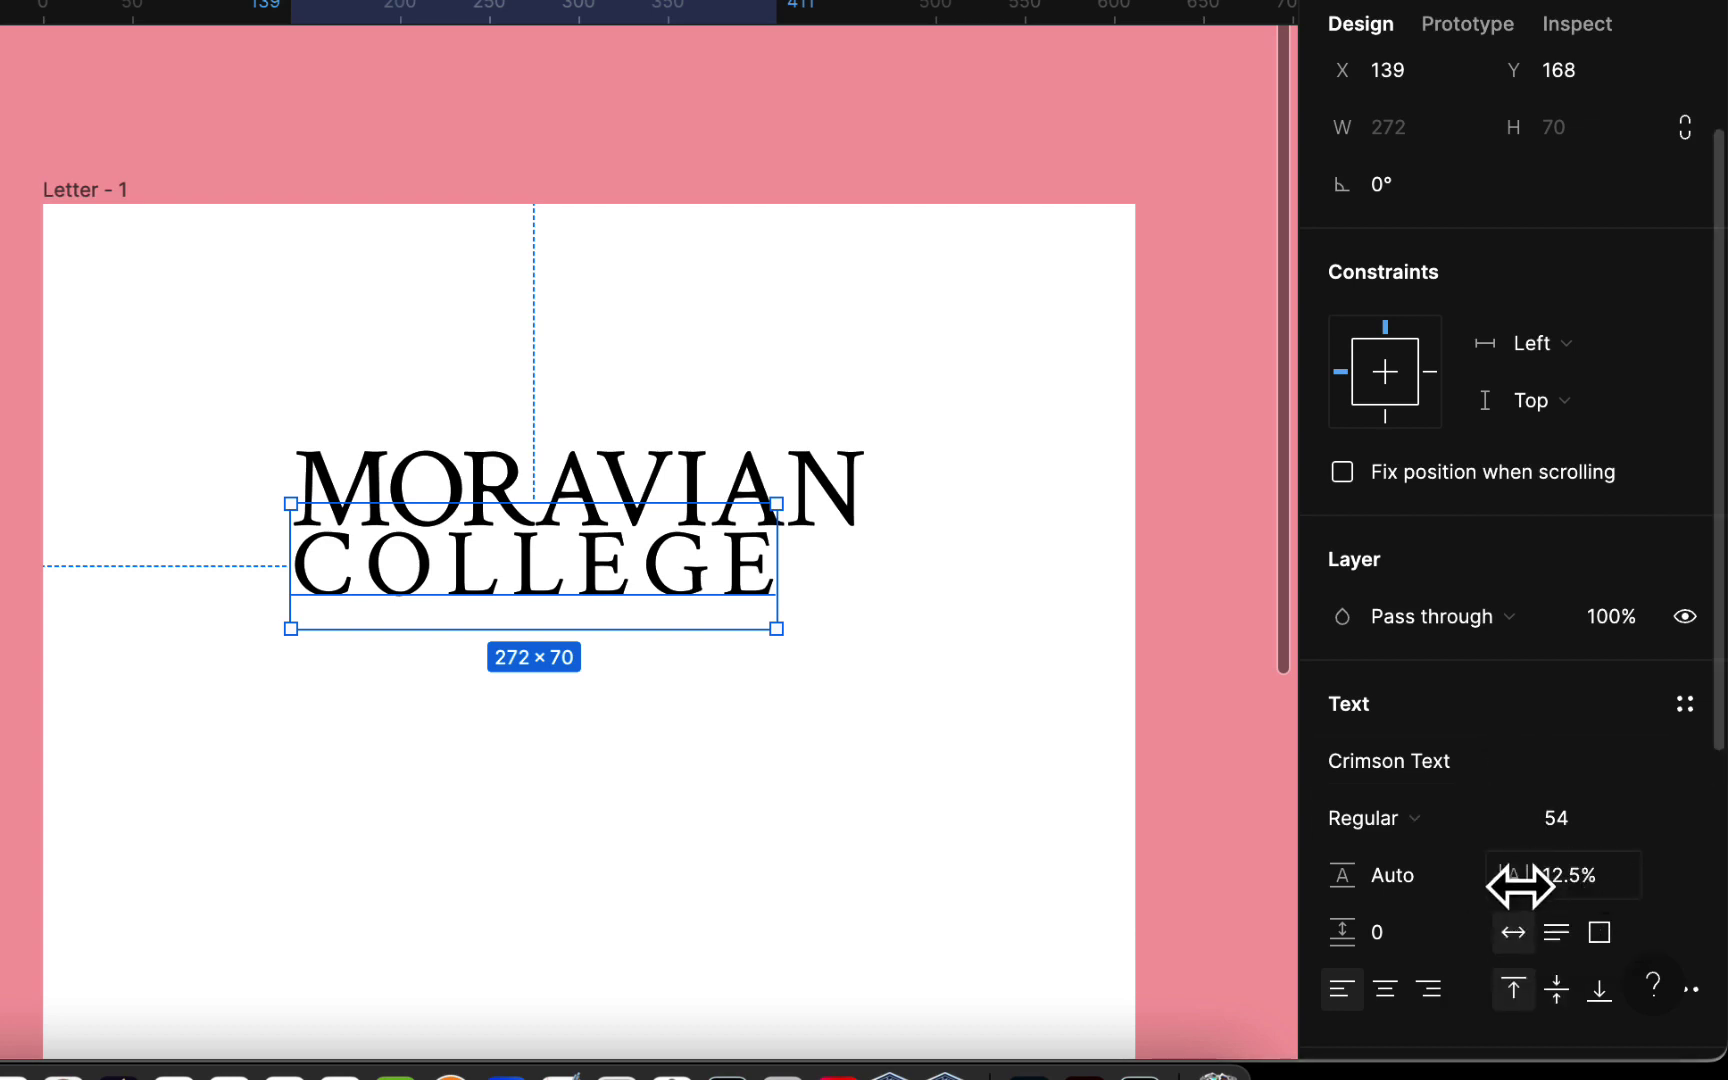
{"action": "left_click_drag", "start_coordinate": [1522, 880], "coordinate": [1565, 880]}
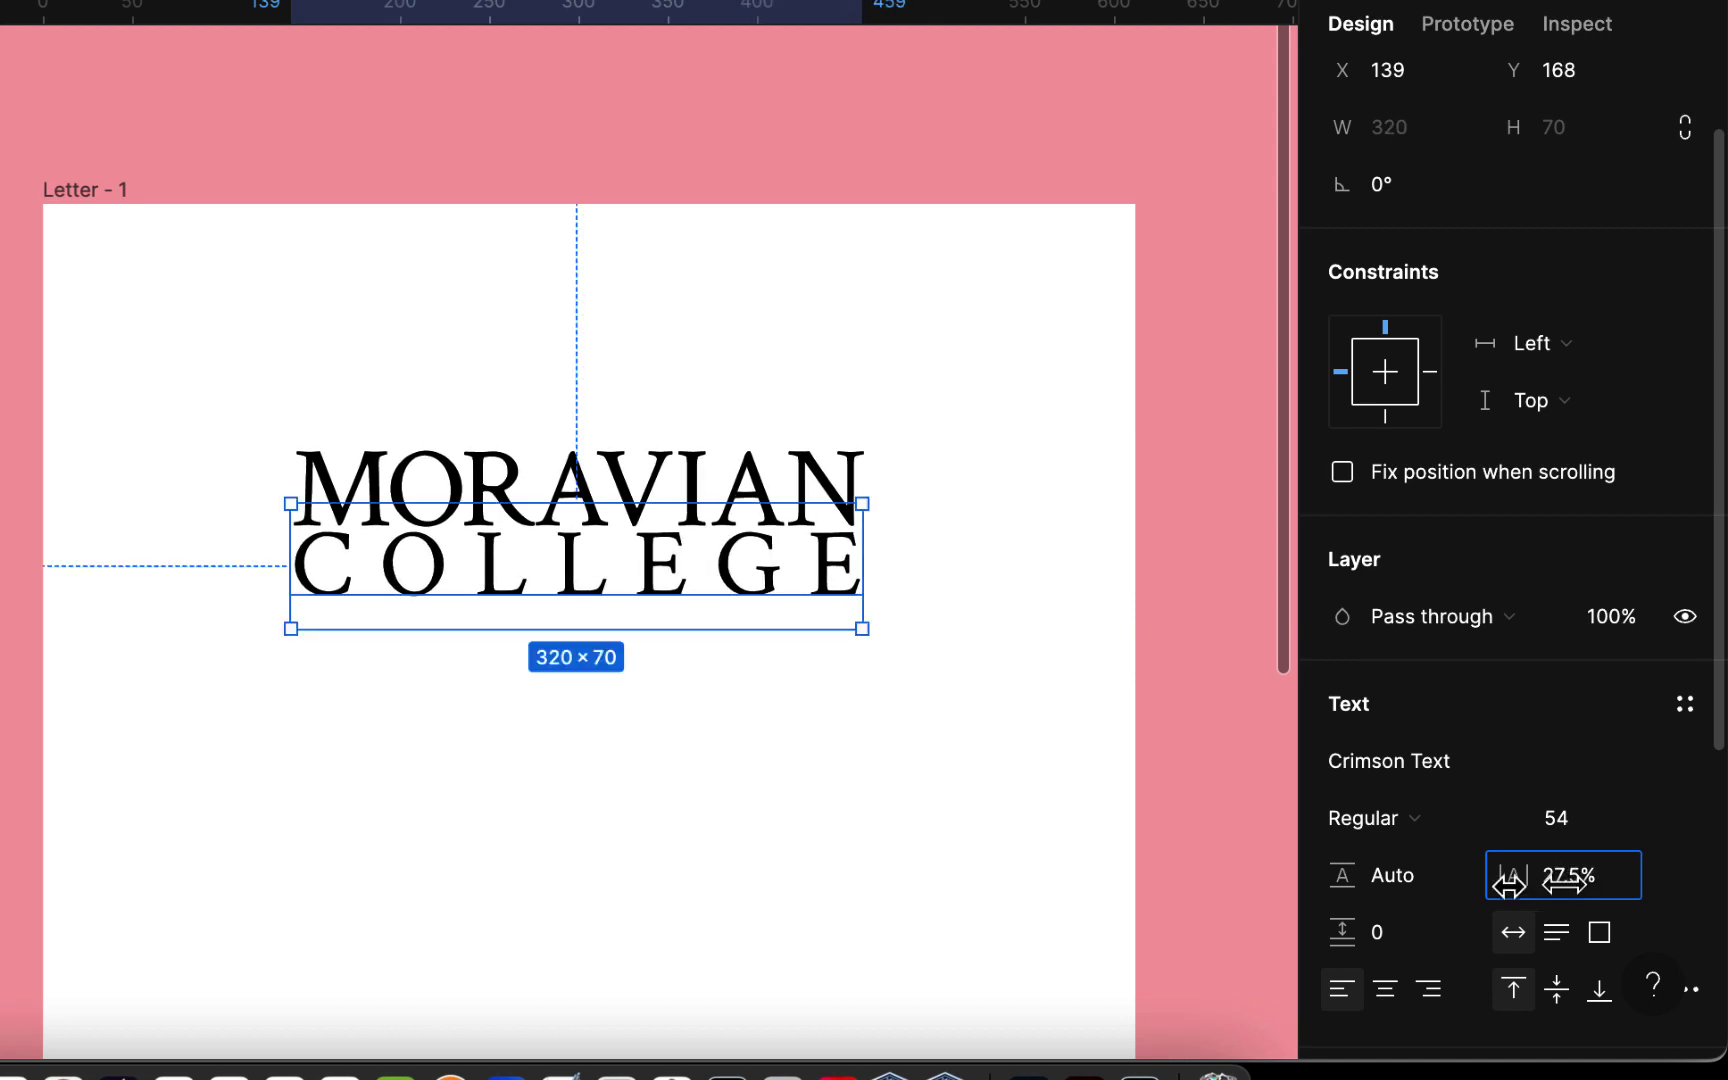
{"action": "left_click", "coordinate": [1111, 656]}
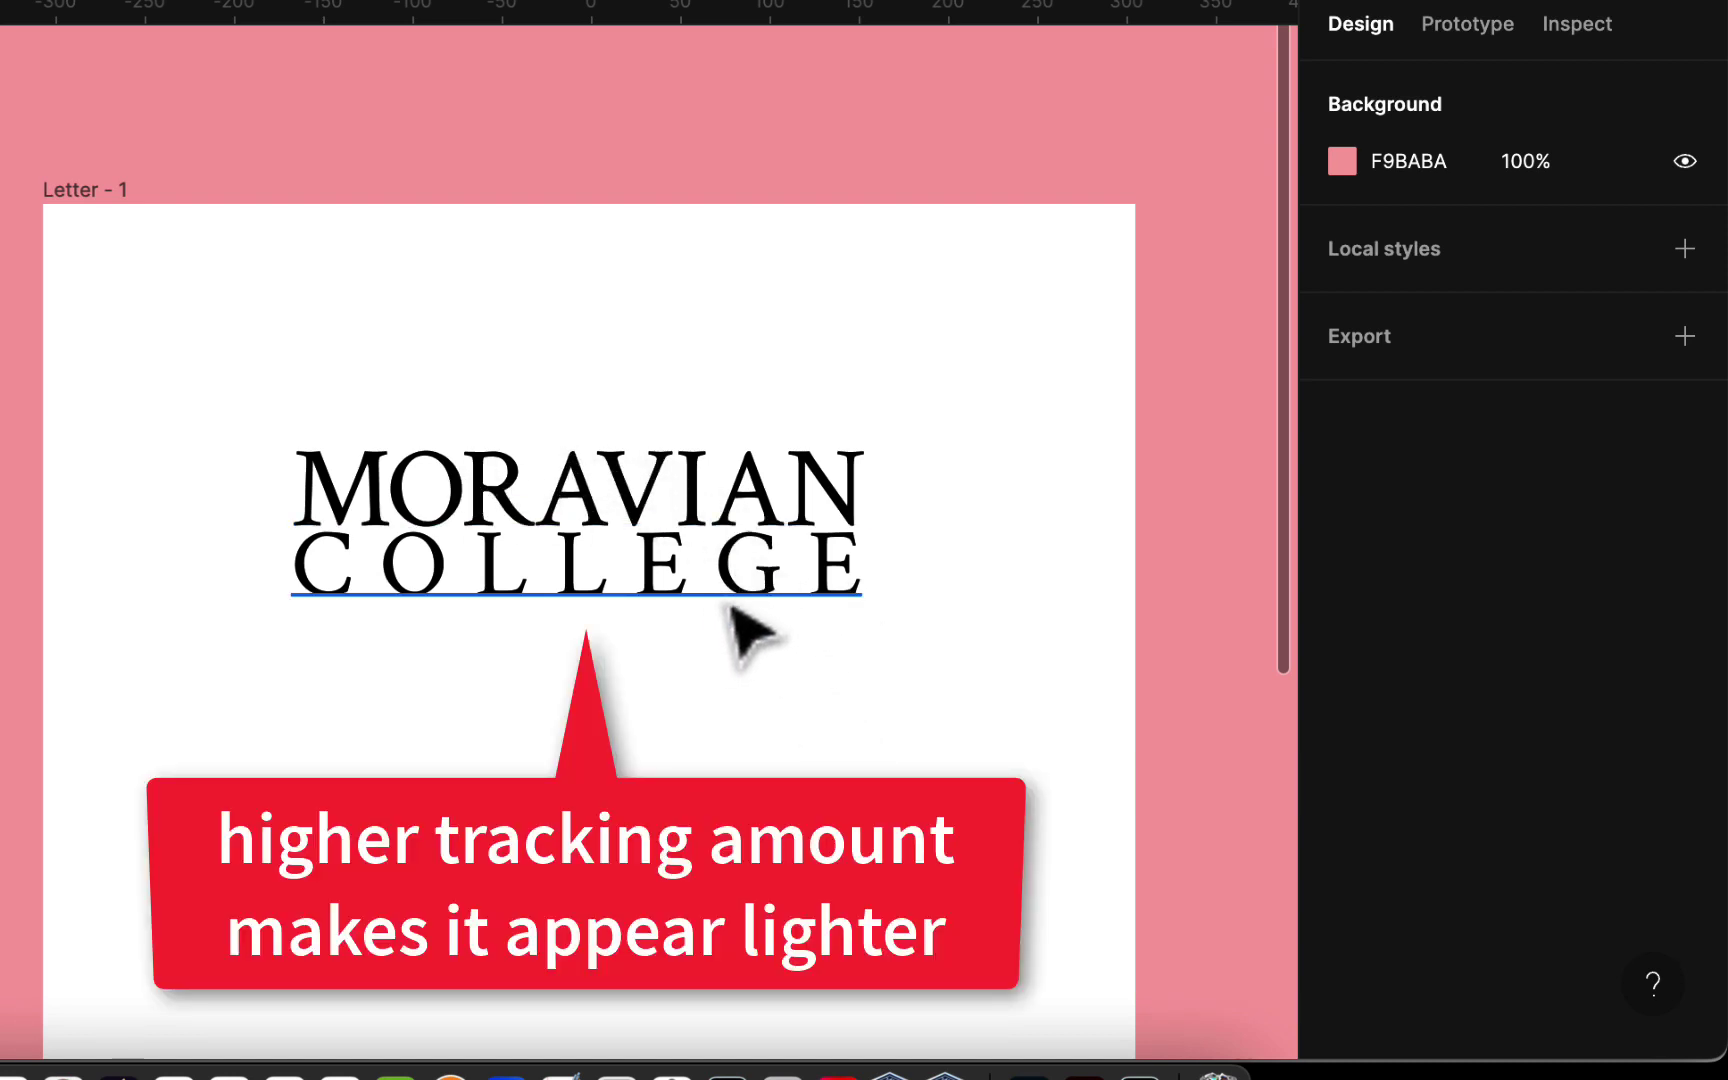
Move the COLLEGE text straight down to open a gap between it and MORAVIAN.
{"action": "left_click", "coordinate": [768, 604]}
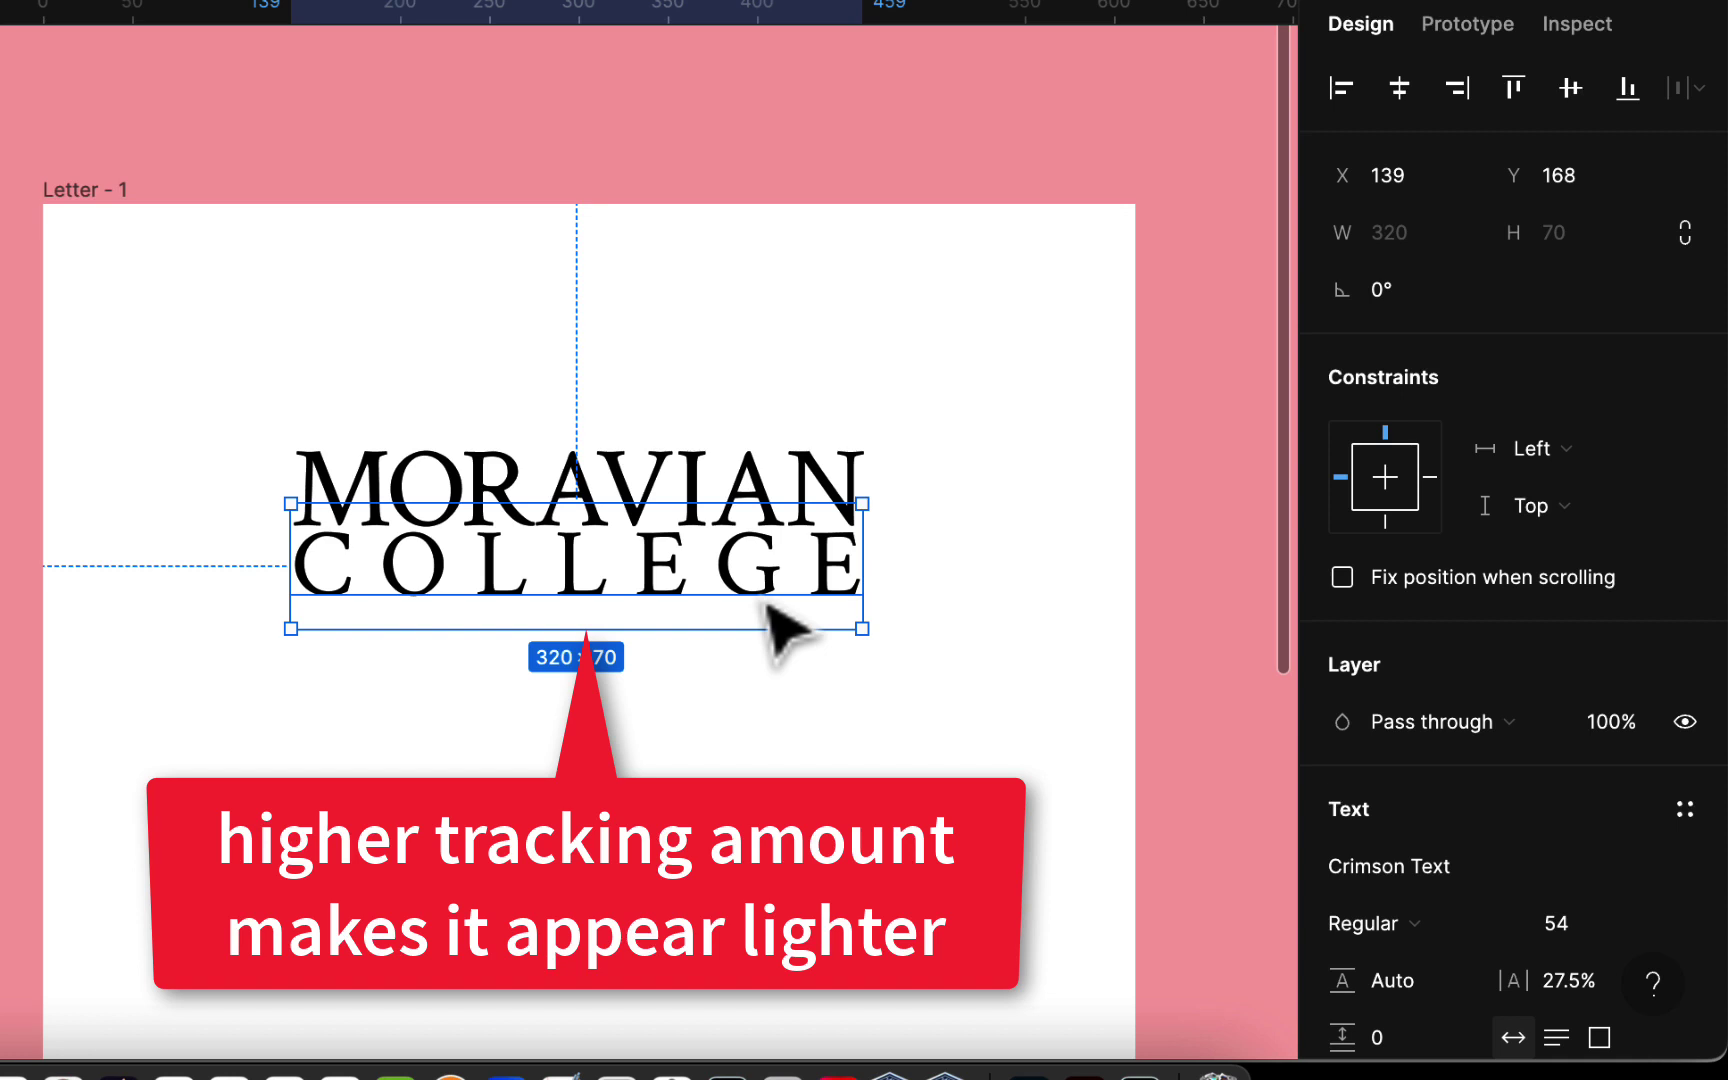
{"action": "key", "text": "Down"}
{"action": "key", "text": "Down"}
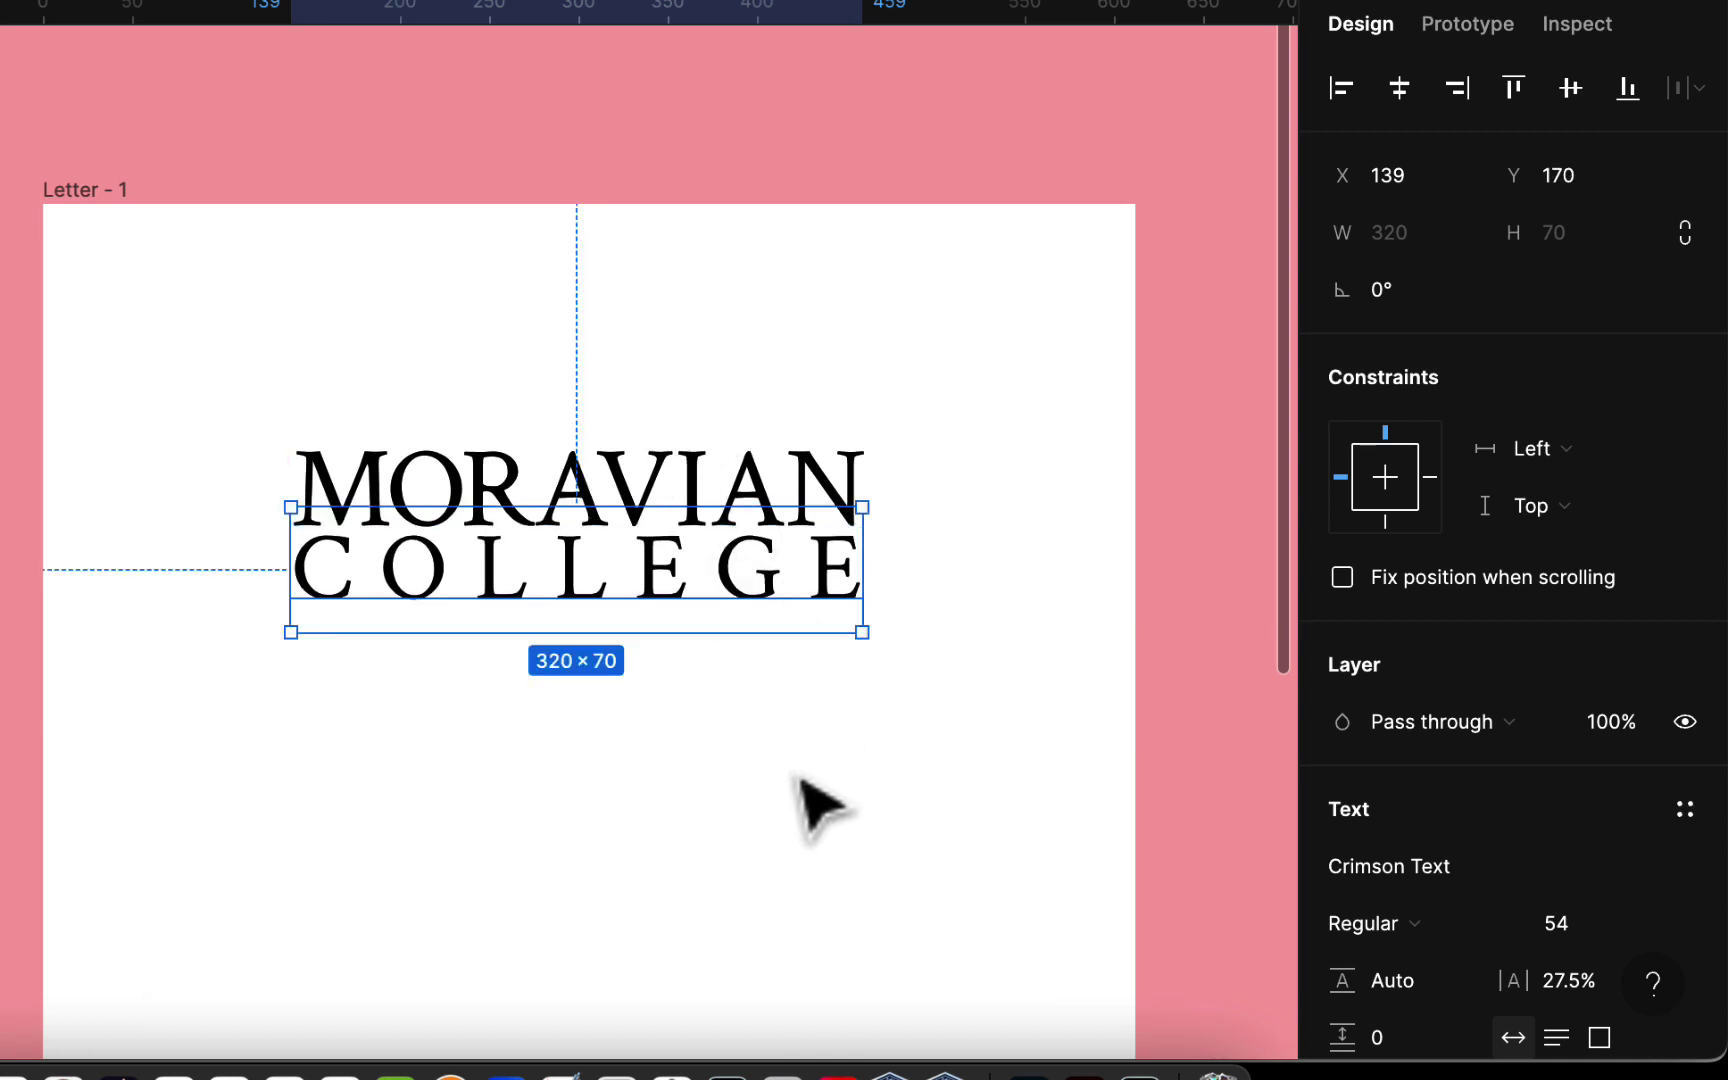
{"action": "left_click", "coordinate": [820, 810]}
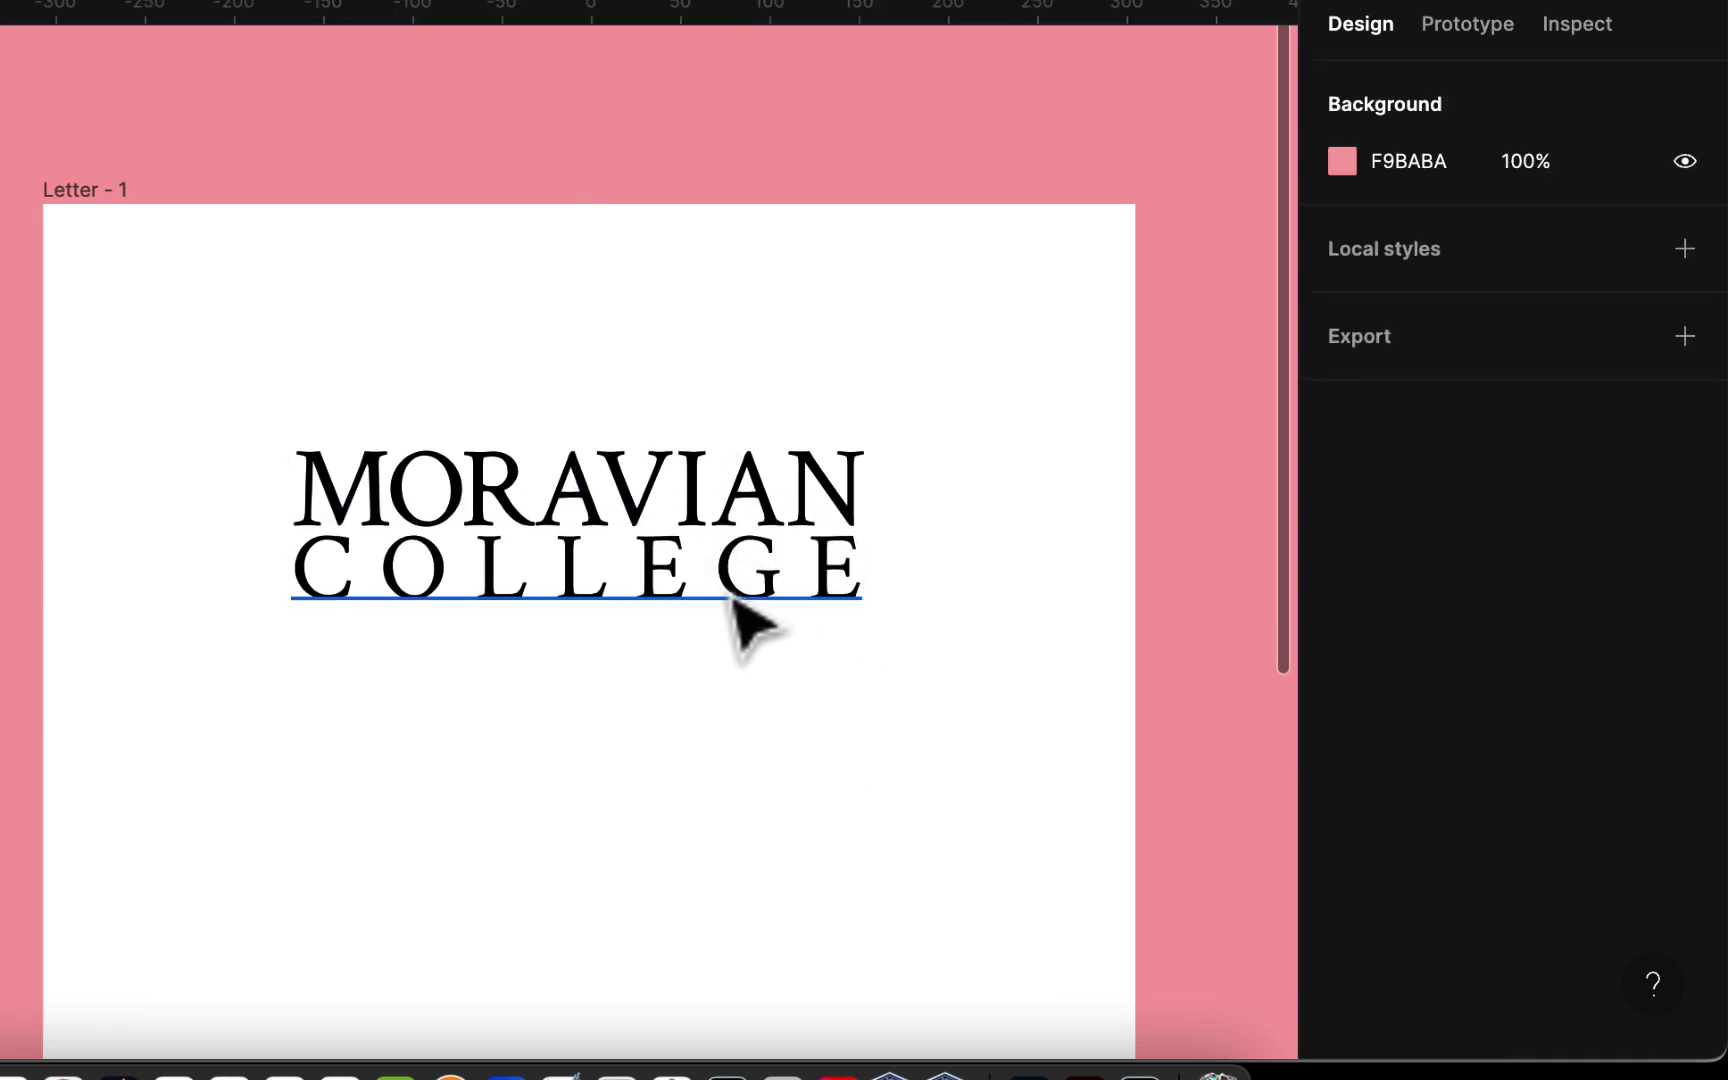
{"action": "left_click_drag", "start_coordinate": [733, 598], "coordinate": [733, 641]}
{"action": "left_click", "coordinate": [741, 815]}
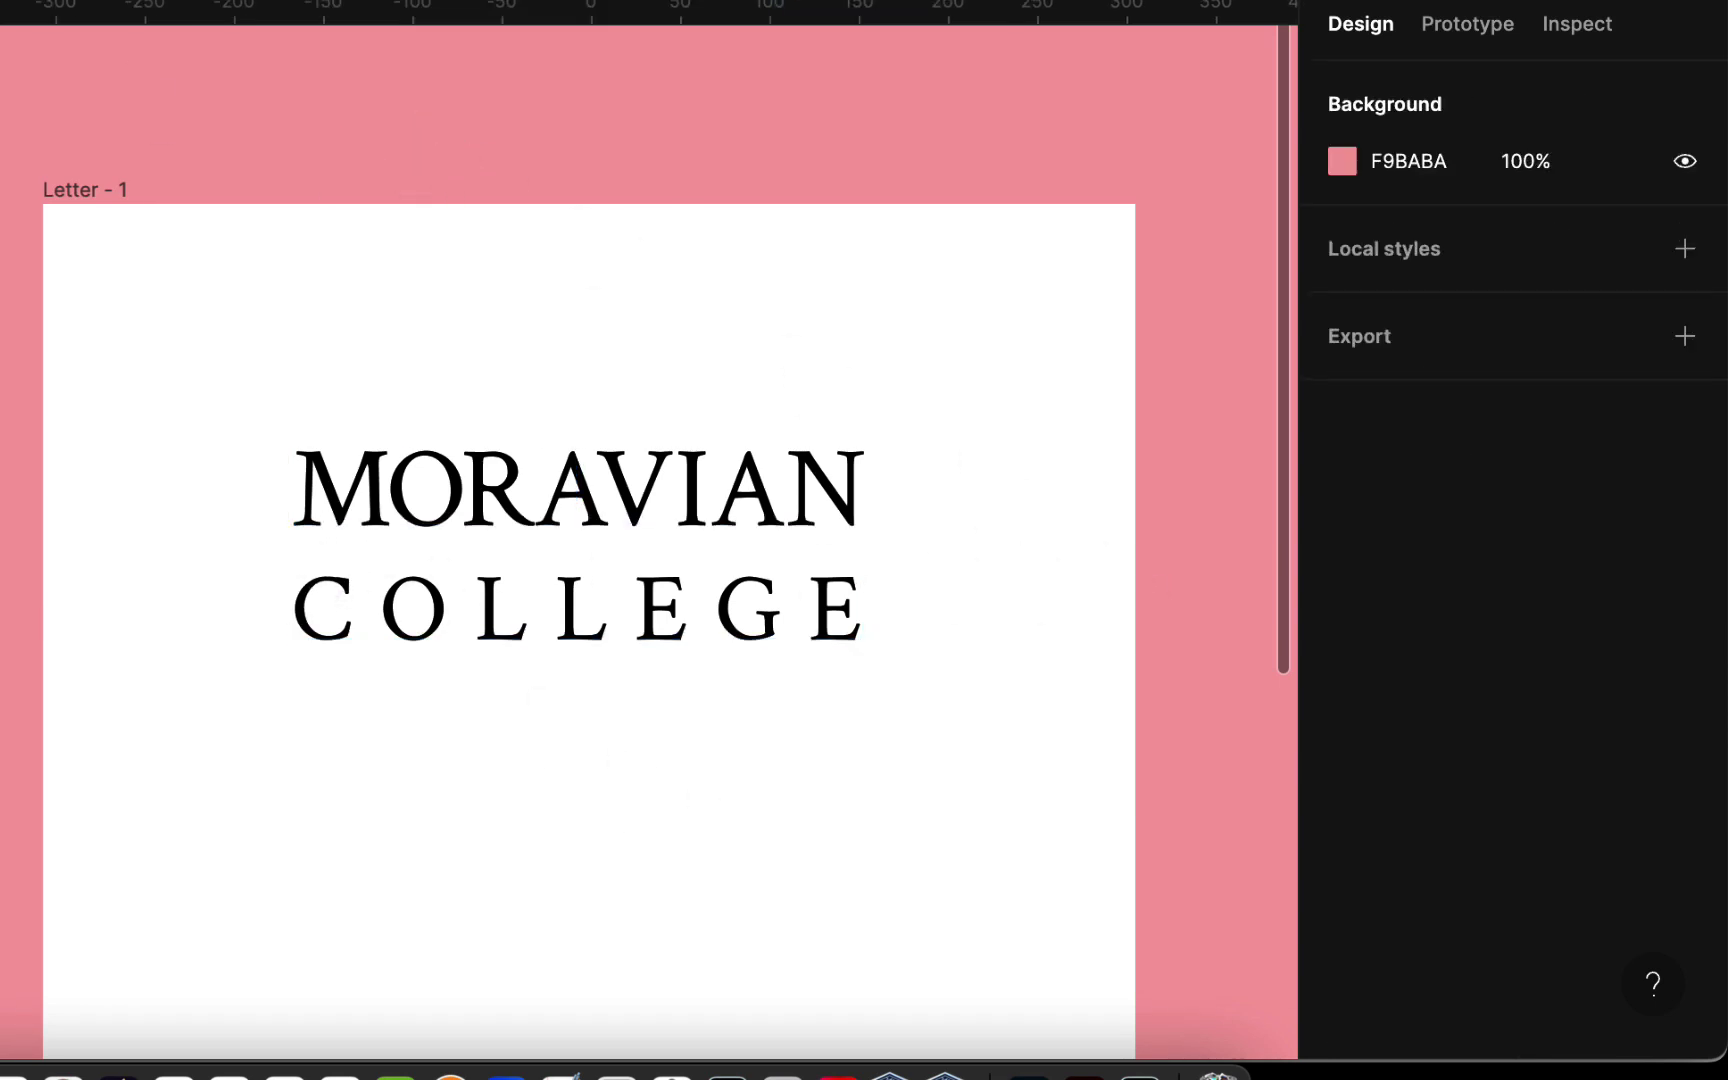
Draw a thin horizontal rectangle about 322 × 3 between MORAVIAN and COLLEGE, positioned at X 140, Y 192.
{"action": "left_click", "coordinate": [123, 52]}
{"action": "left_click", "coordinate": [110, 148]}
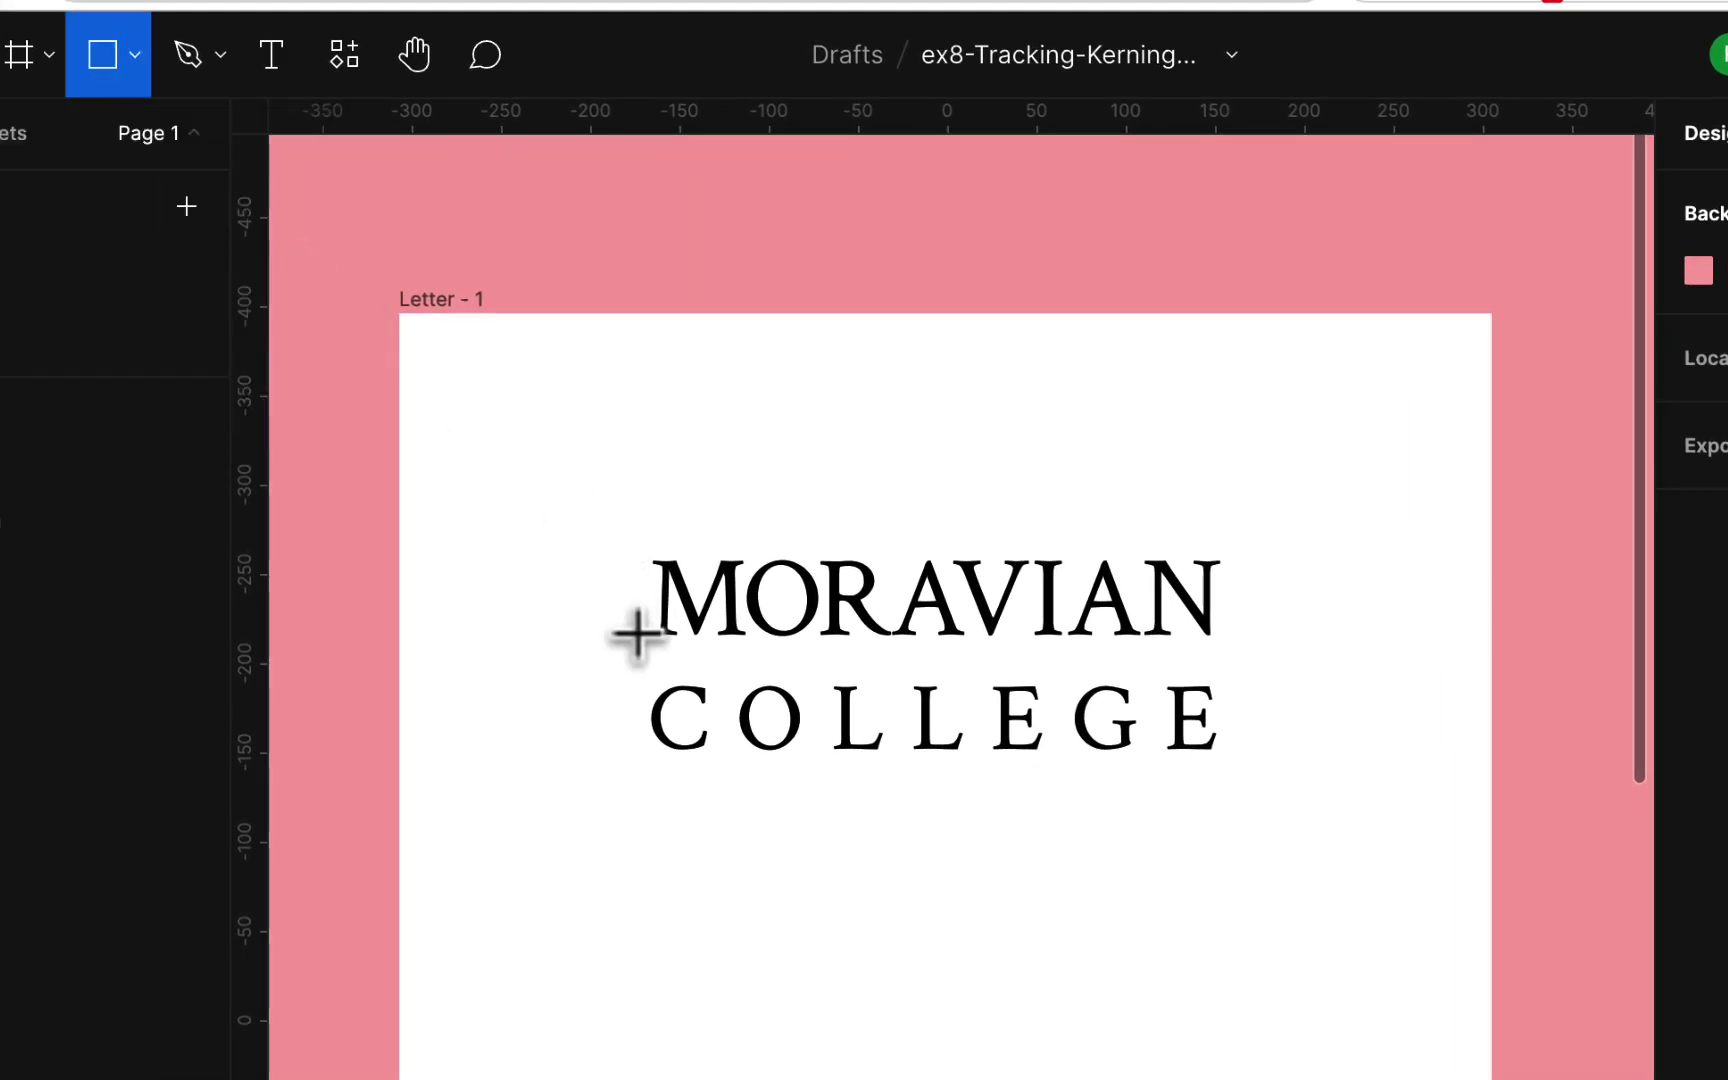
{"action": "left_click_drag", "start_coordinate": [649, 652], "coordinate": [1224, 657]}
{"action": "left_click", "coordinate": [1250, 823]}
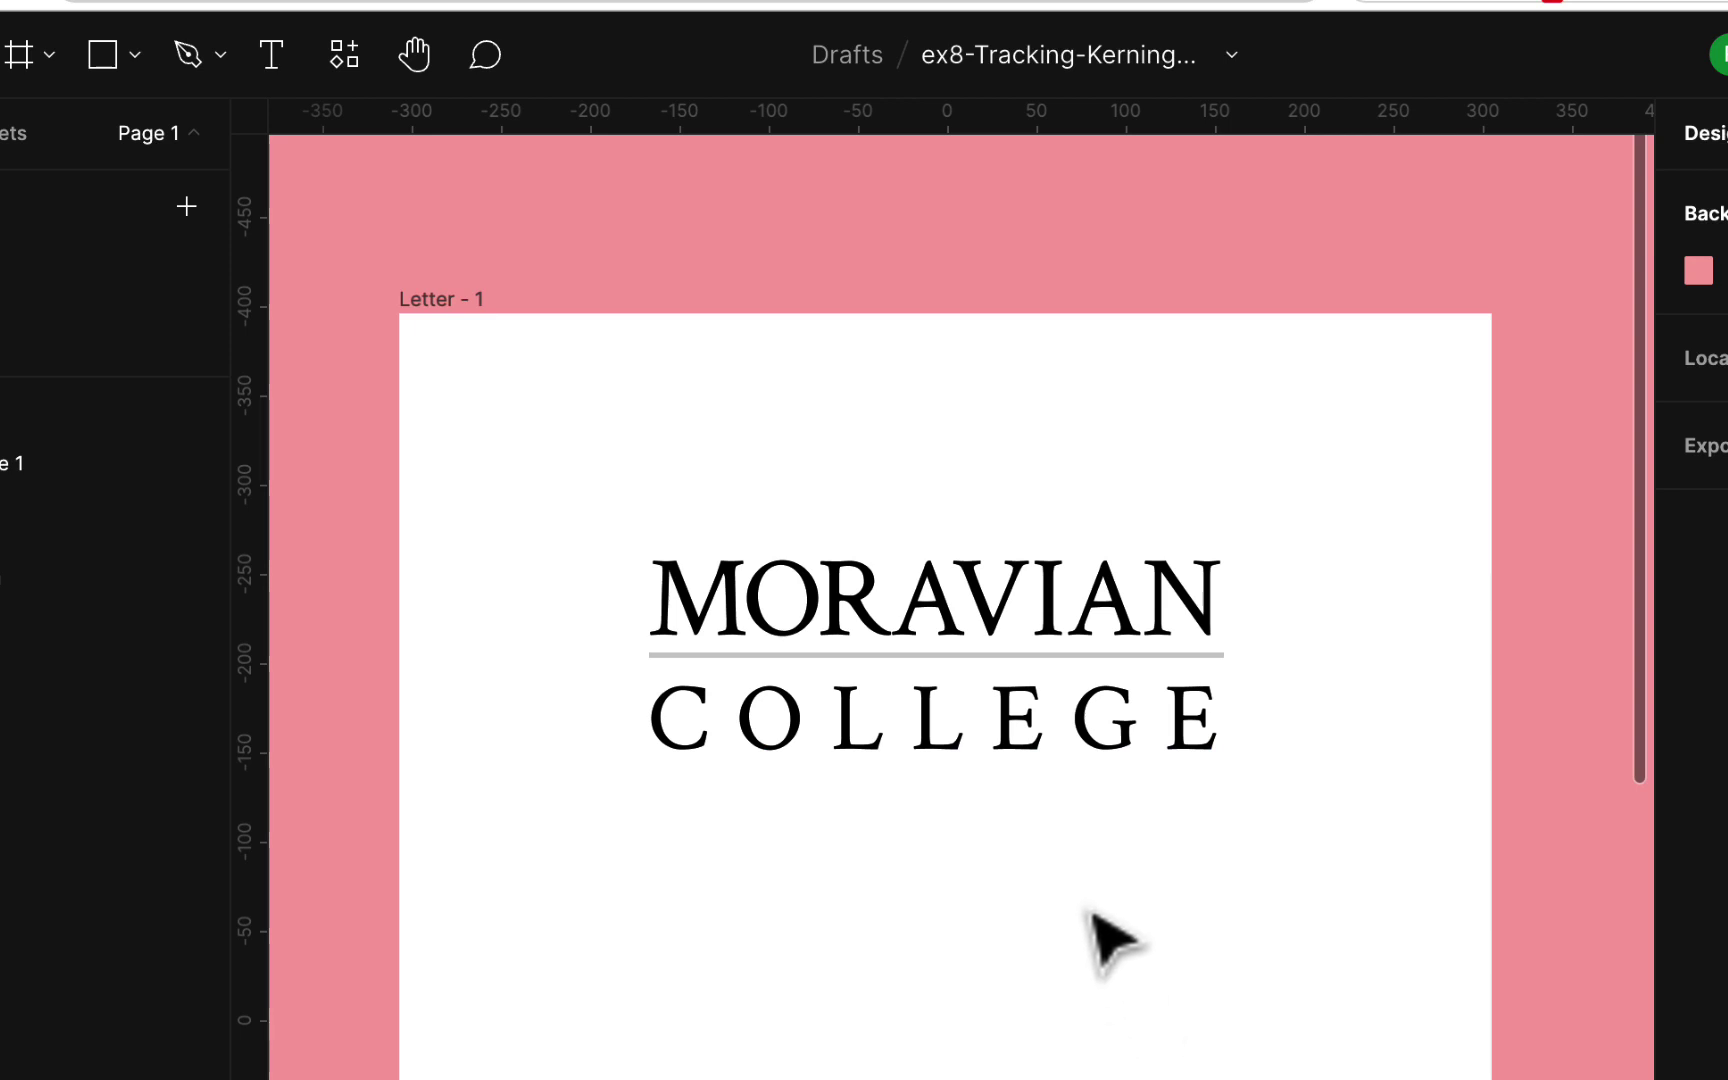
{"action": "left_click", "coordinate": [1027, 655]}
{"action": "left_click_drag", "start_coordinate": [1027, 655], "coordinate": [1026, 663]}
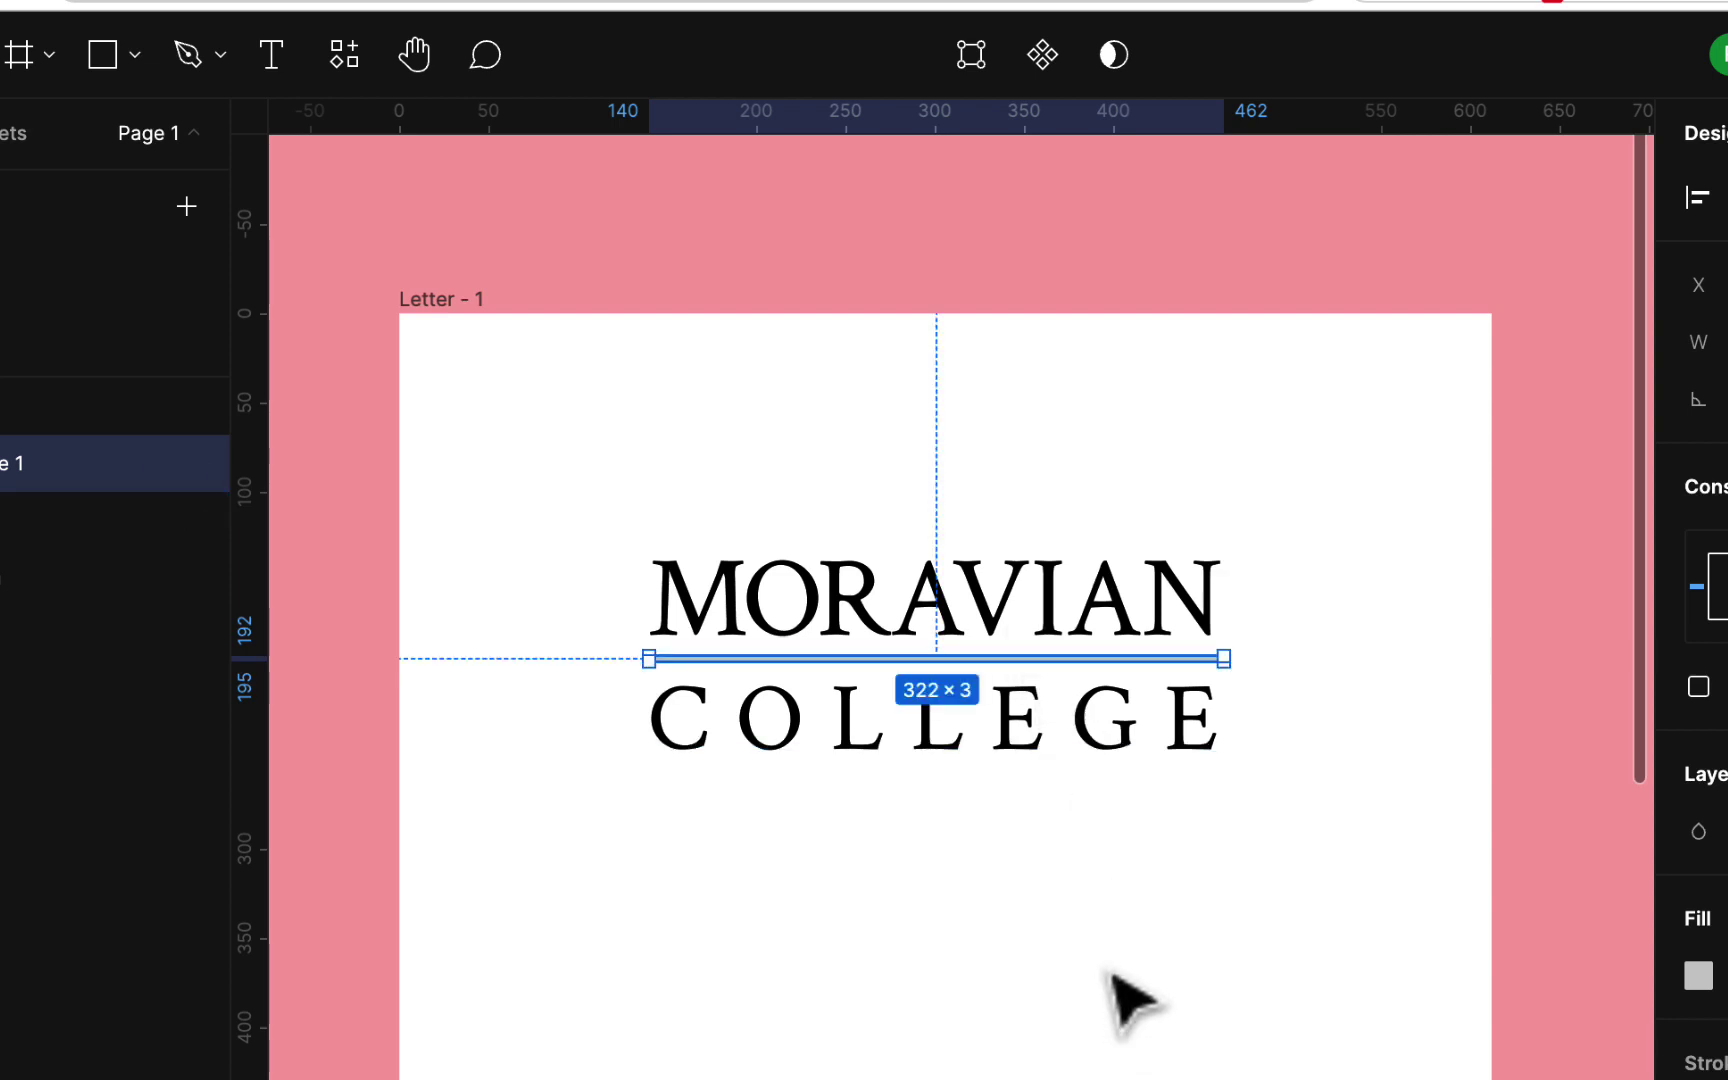
{"action": "left_click", "coordinate": [1118, 1008]}
Recolor the thin divider rectangle between MORAVIAN and COLLEGE to dark gray, RGB 128, 125, 125.
{"action": "left_click", "coordinate": [1041, 658]}
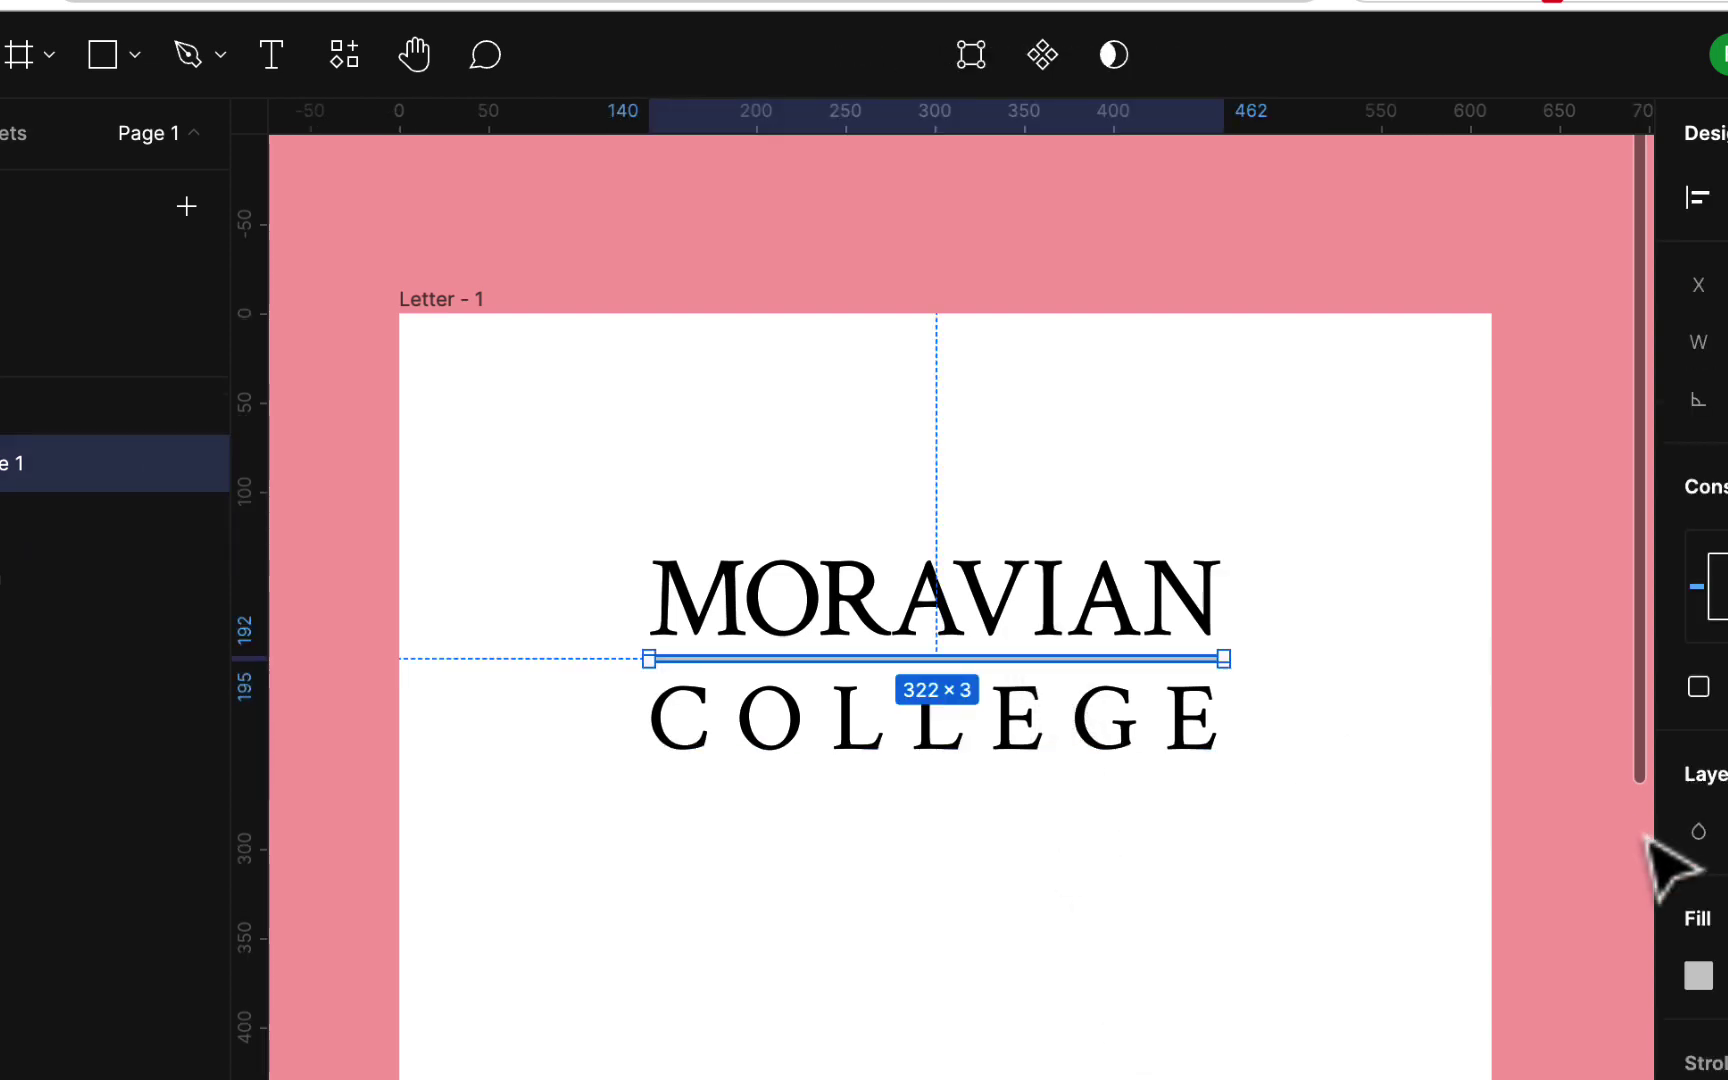
{"action": "left_click", "coordinate": [1697, 978]}
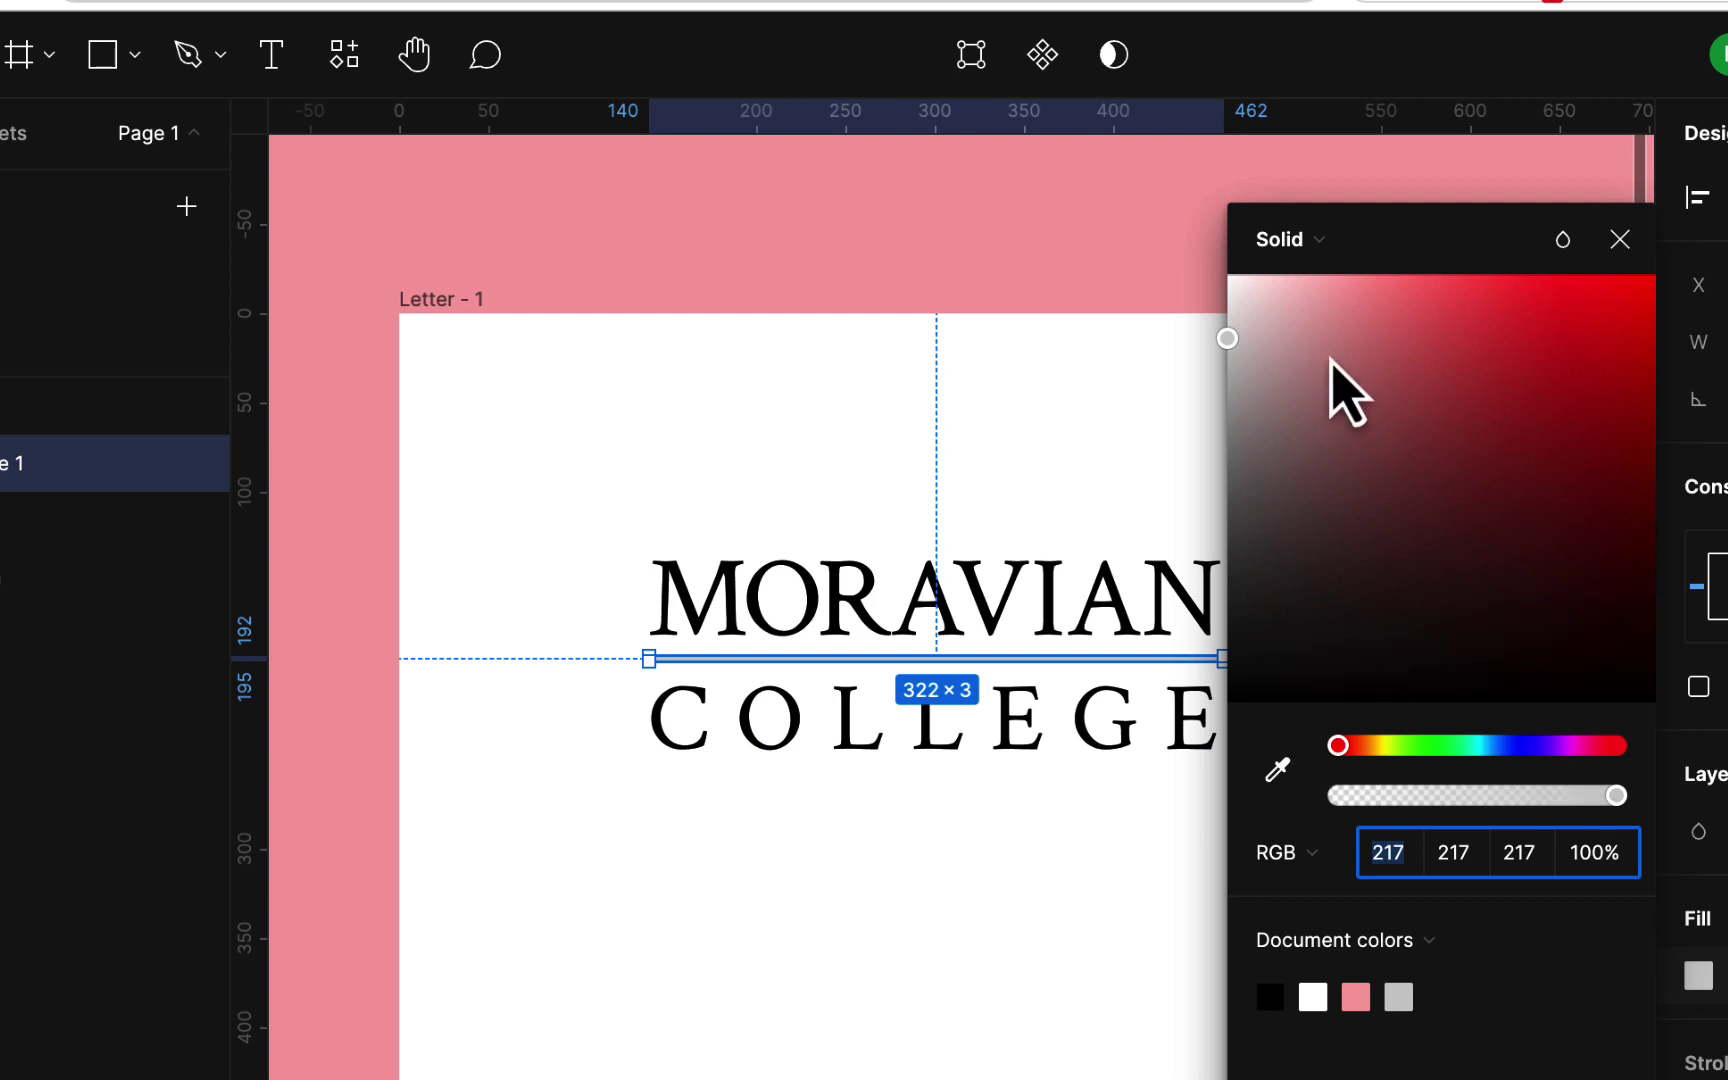
{"action": "left_click", "coordinate": [1236, 505]}
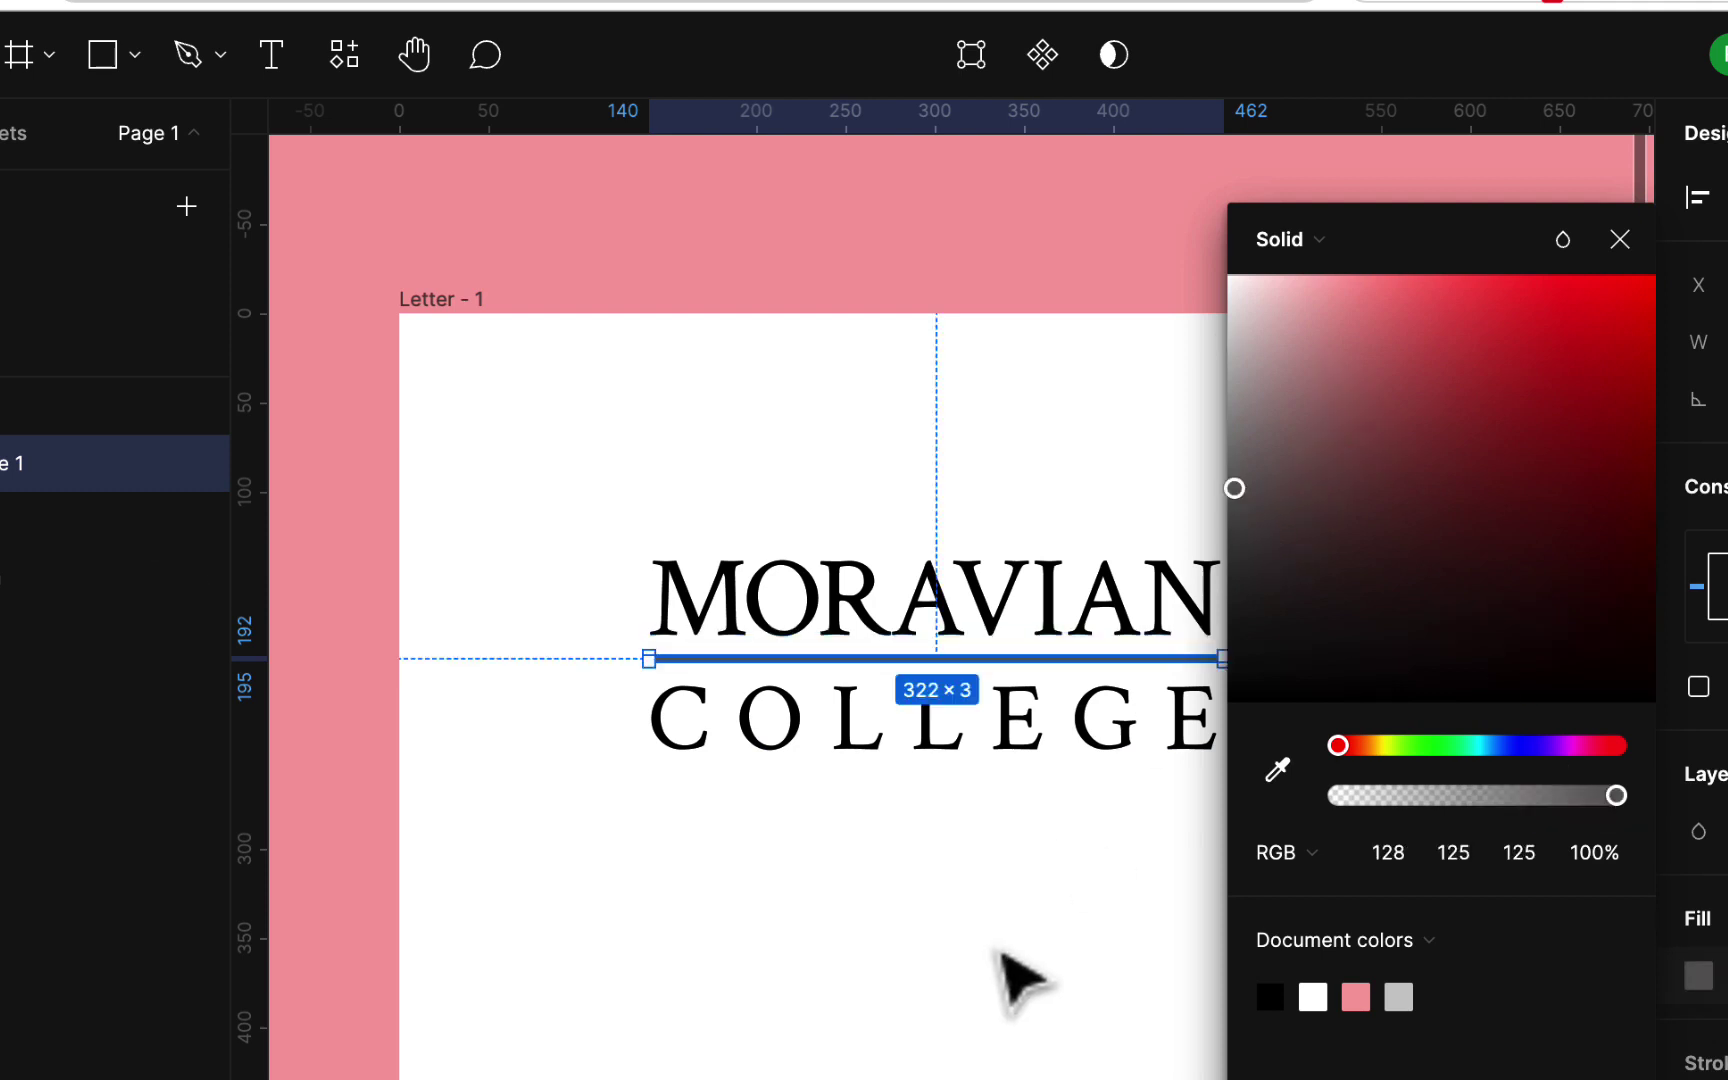
{"action": "left_click", "coordinate": [1003, 976]}
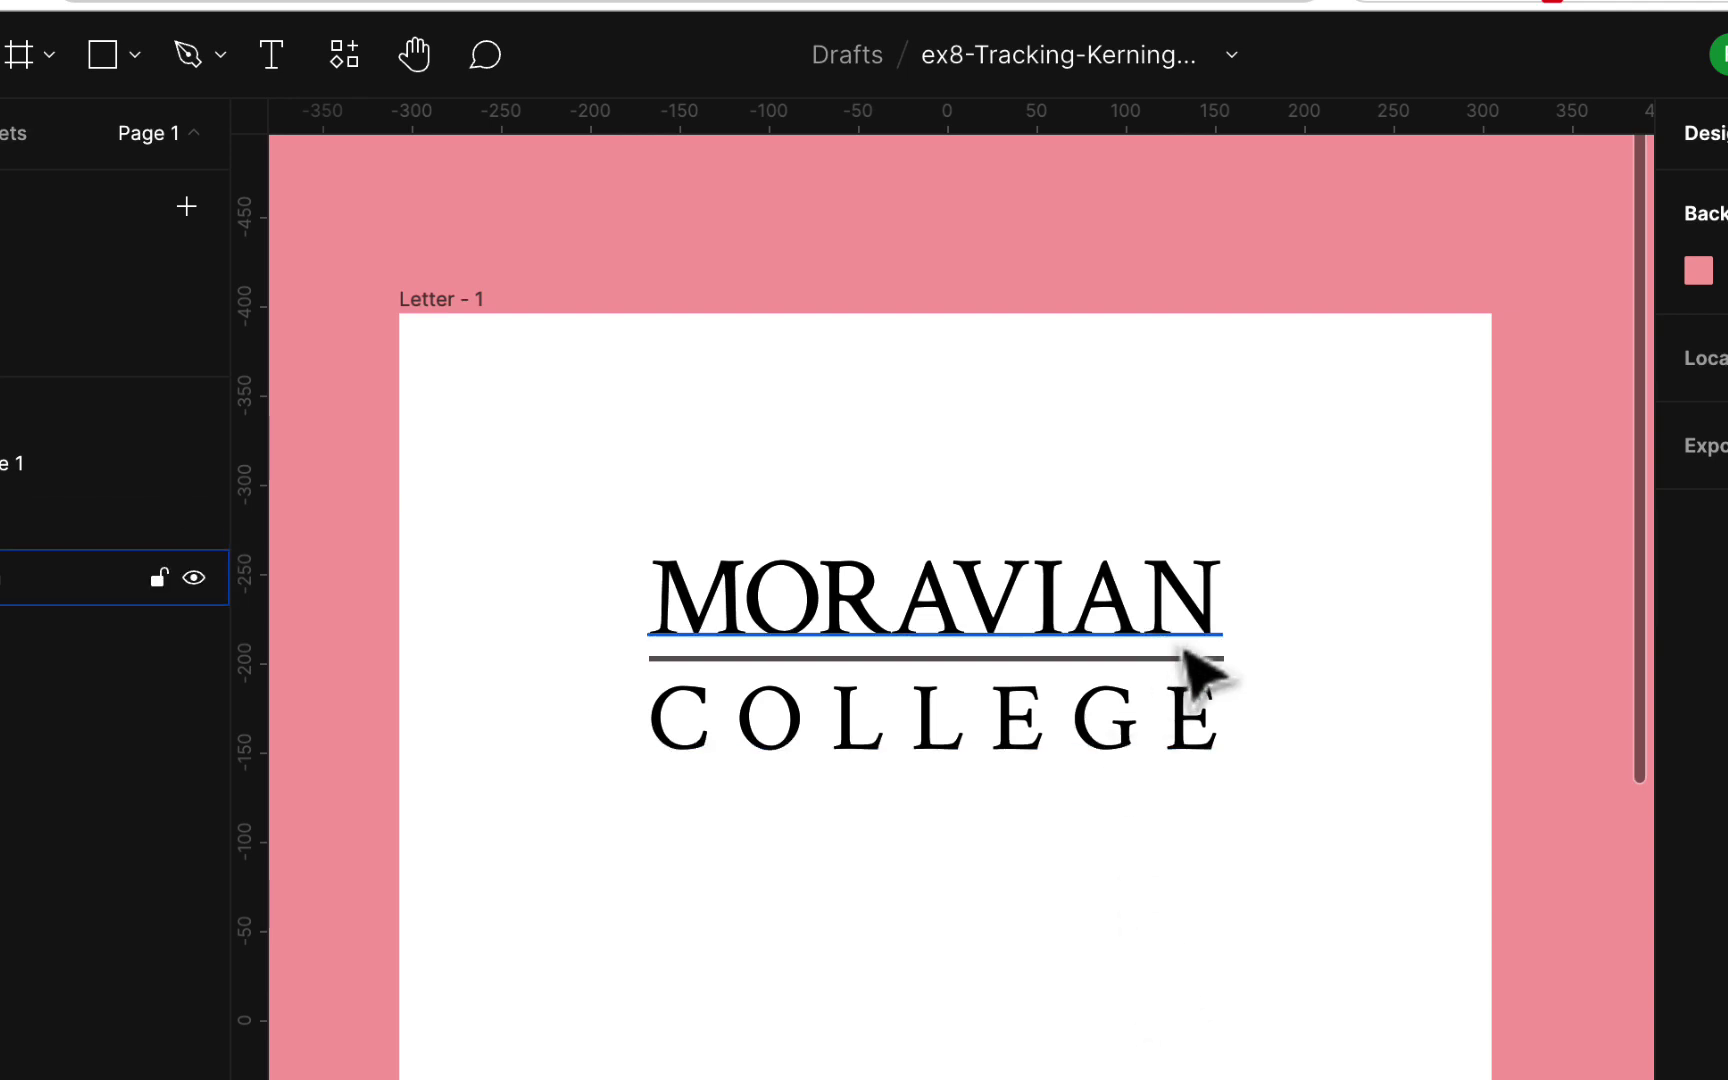
Remove the divider line from between the words and move COLLEGE up to Y 173, directly beneath MORAVIAN.
{"action": "left_click_drag", "start_coordinate": [1188, 664], "coordinate": [1294, 412]}
{"action": "left_click", "coordinate": [1090, 735]}
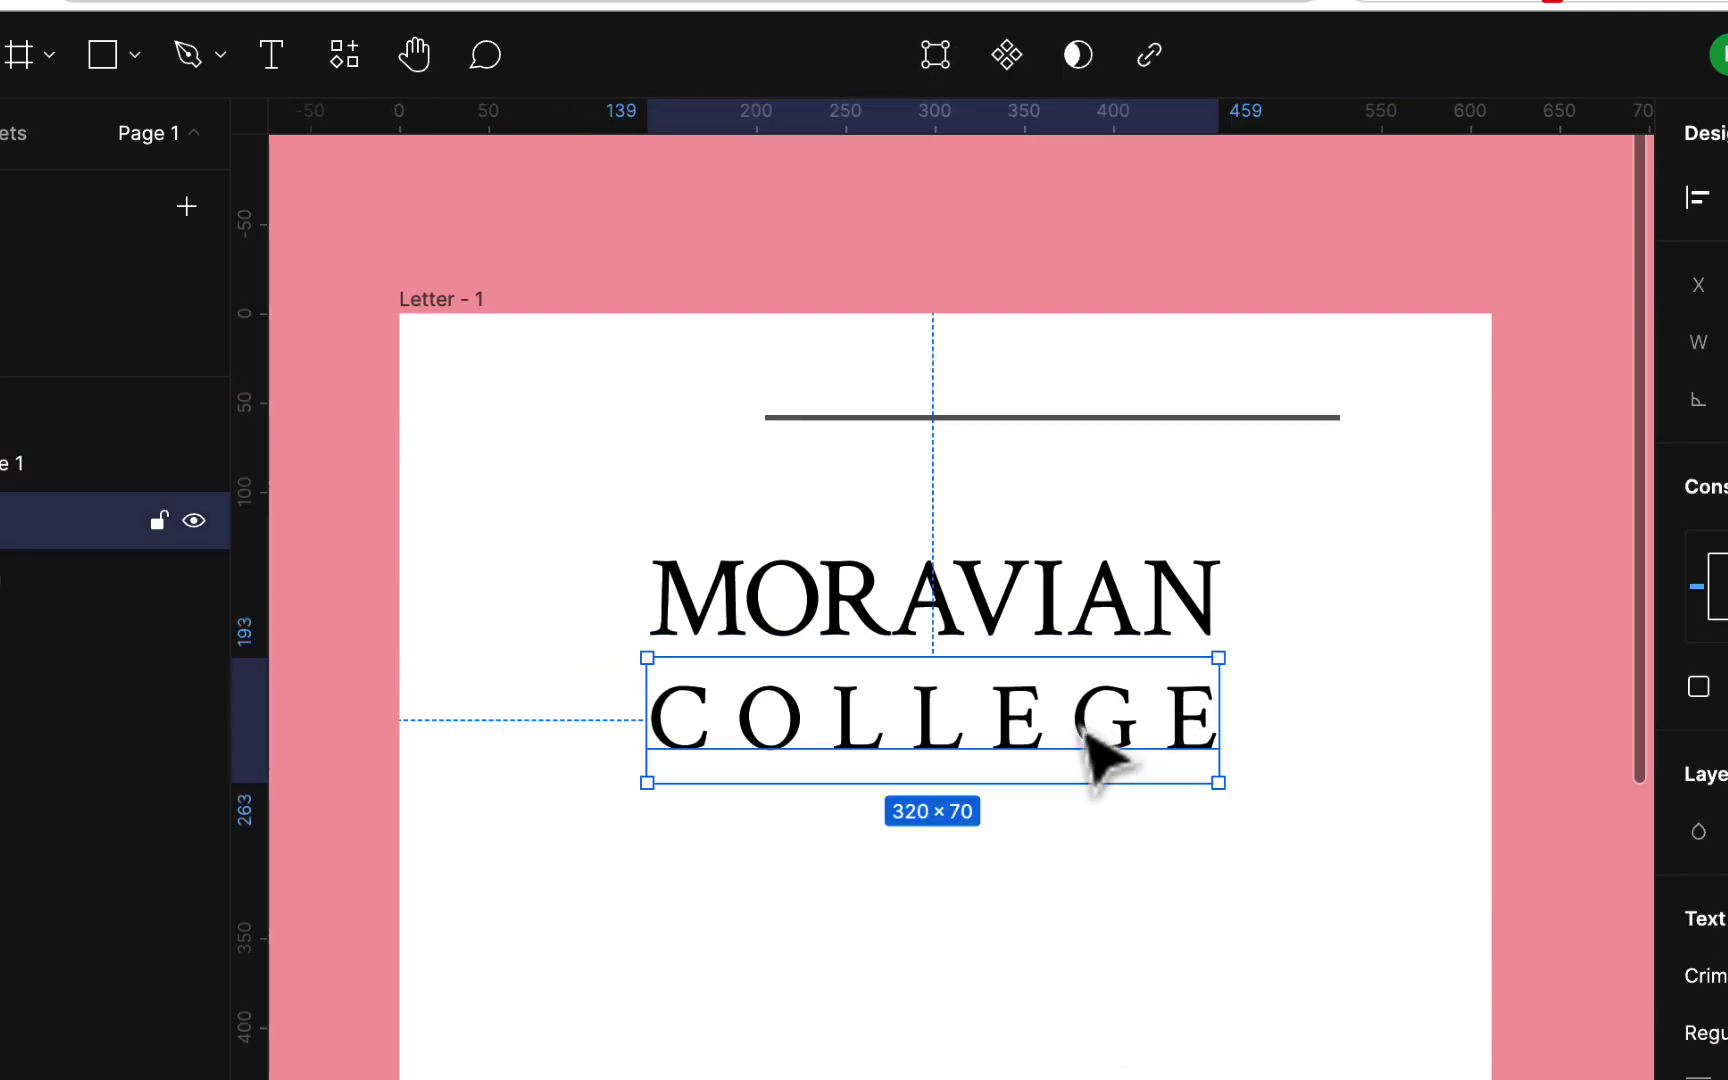
{"action": "key", "text": "shift+Up"}
{"action": "key", "text": "shift+Up"}
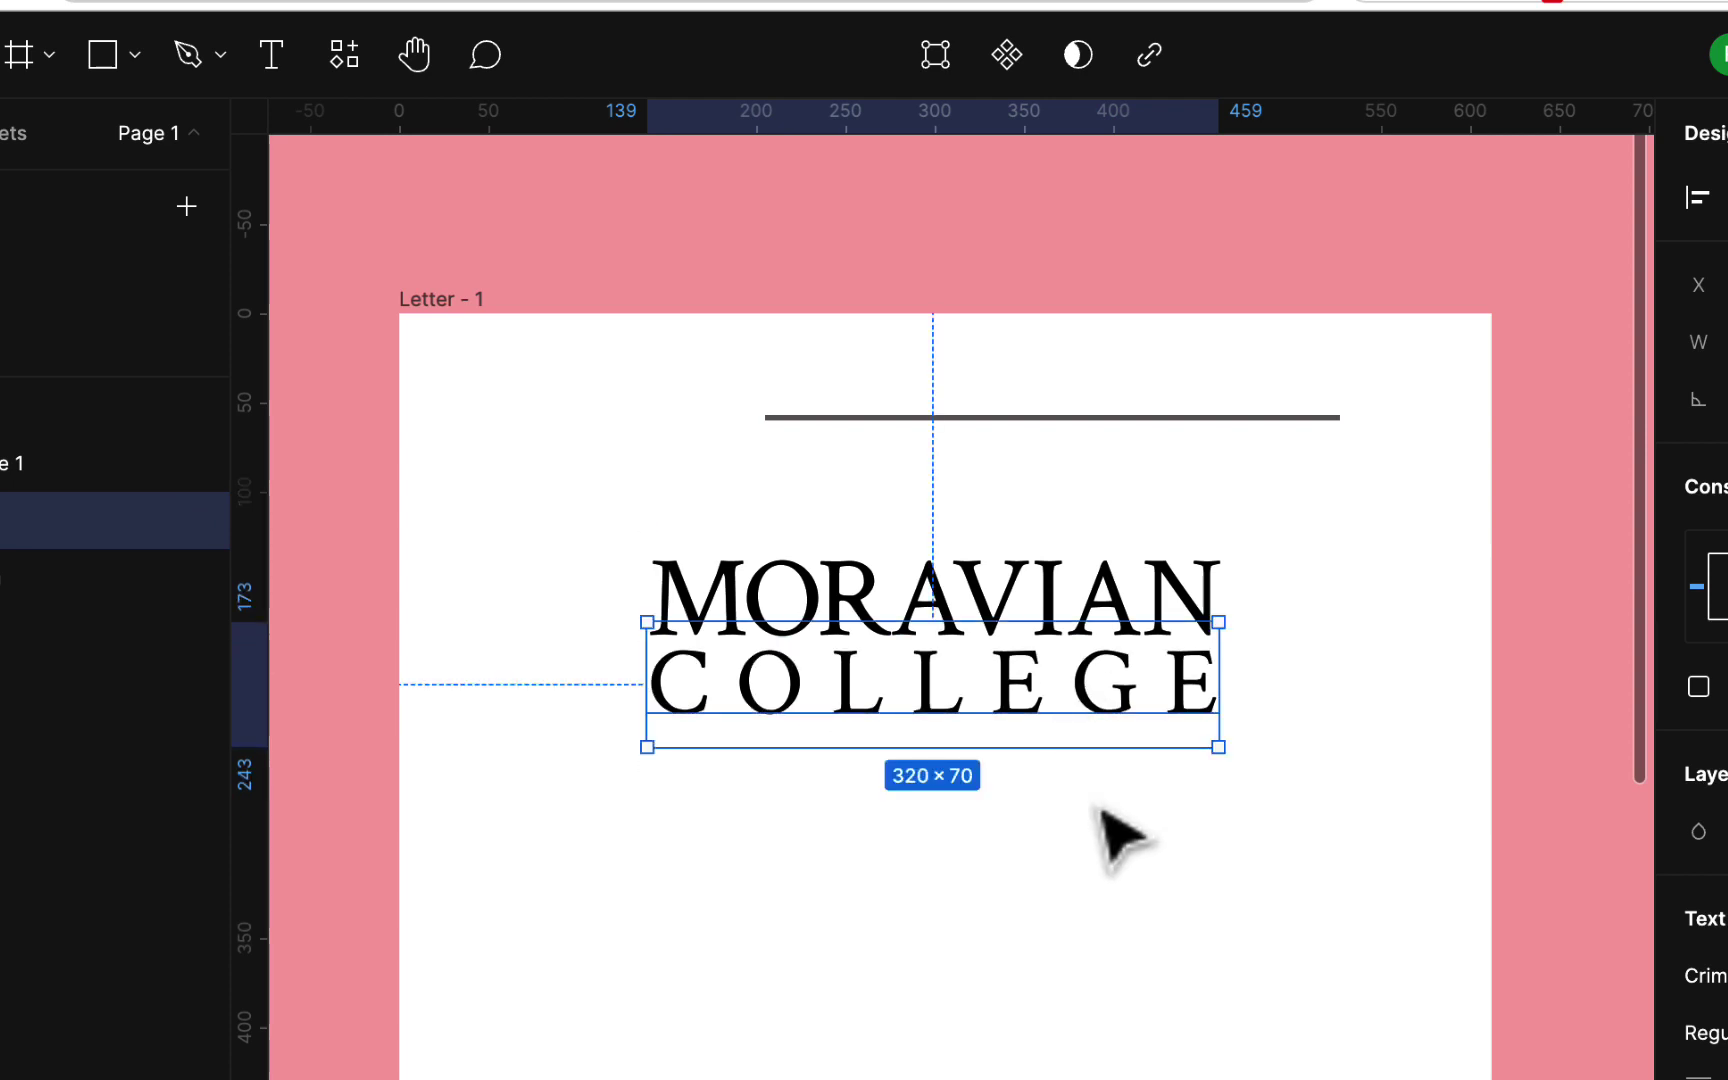
{"action": "left_click", "coordinate": [1150, 960]}
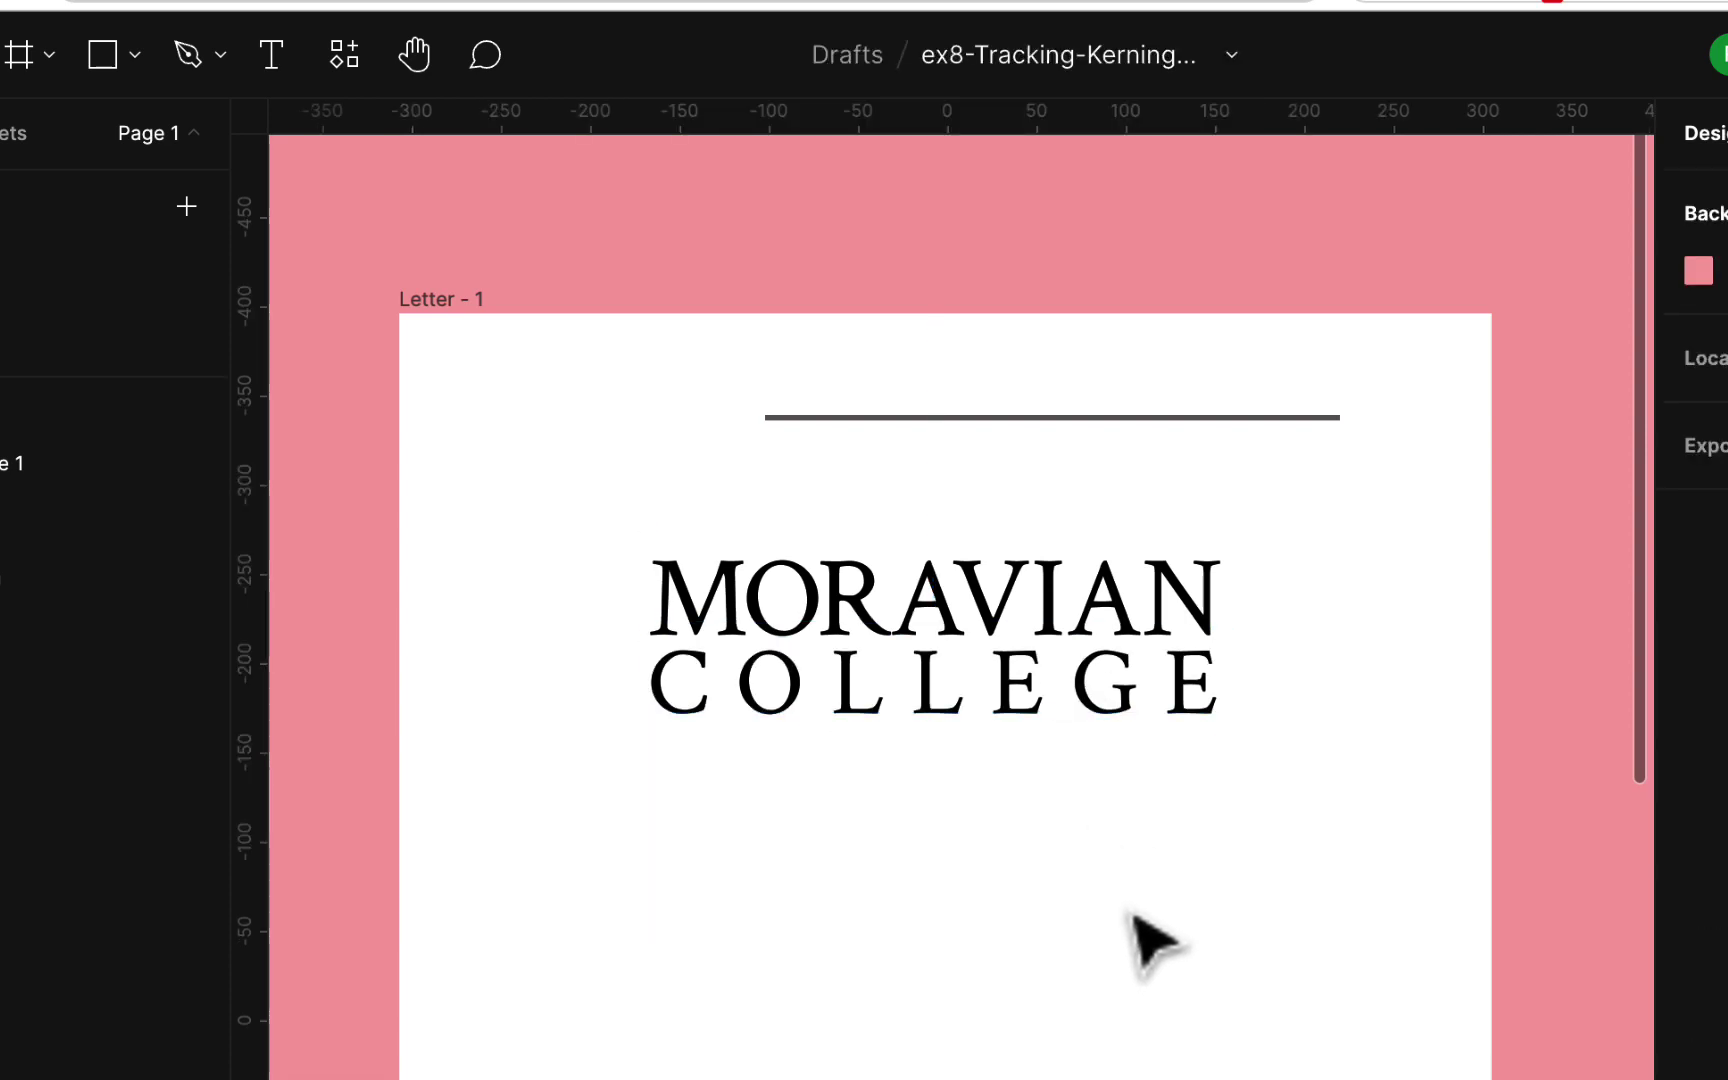
{"action": "left_click", "coordinate": [1142, 430]}
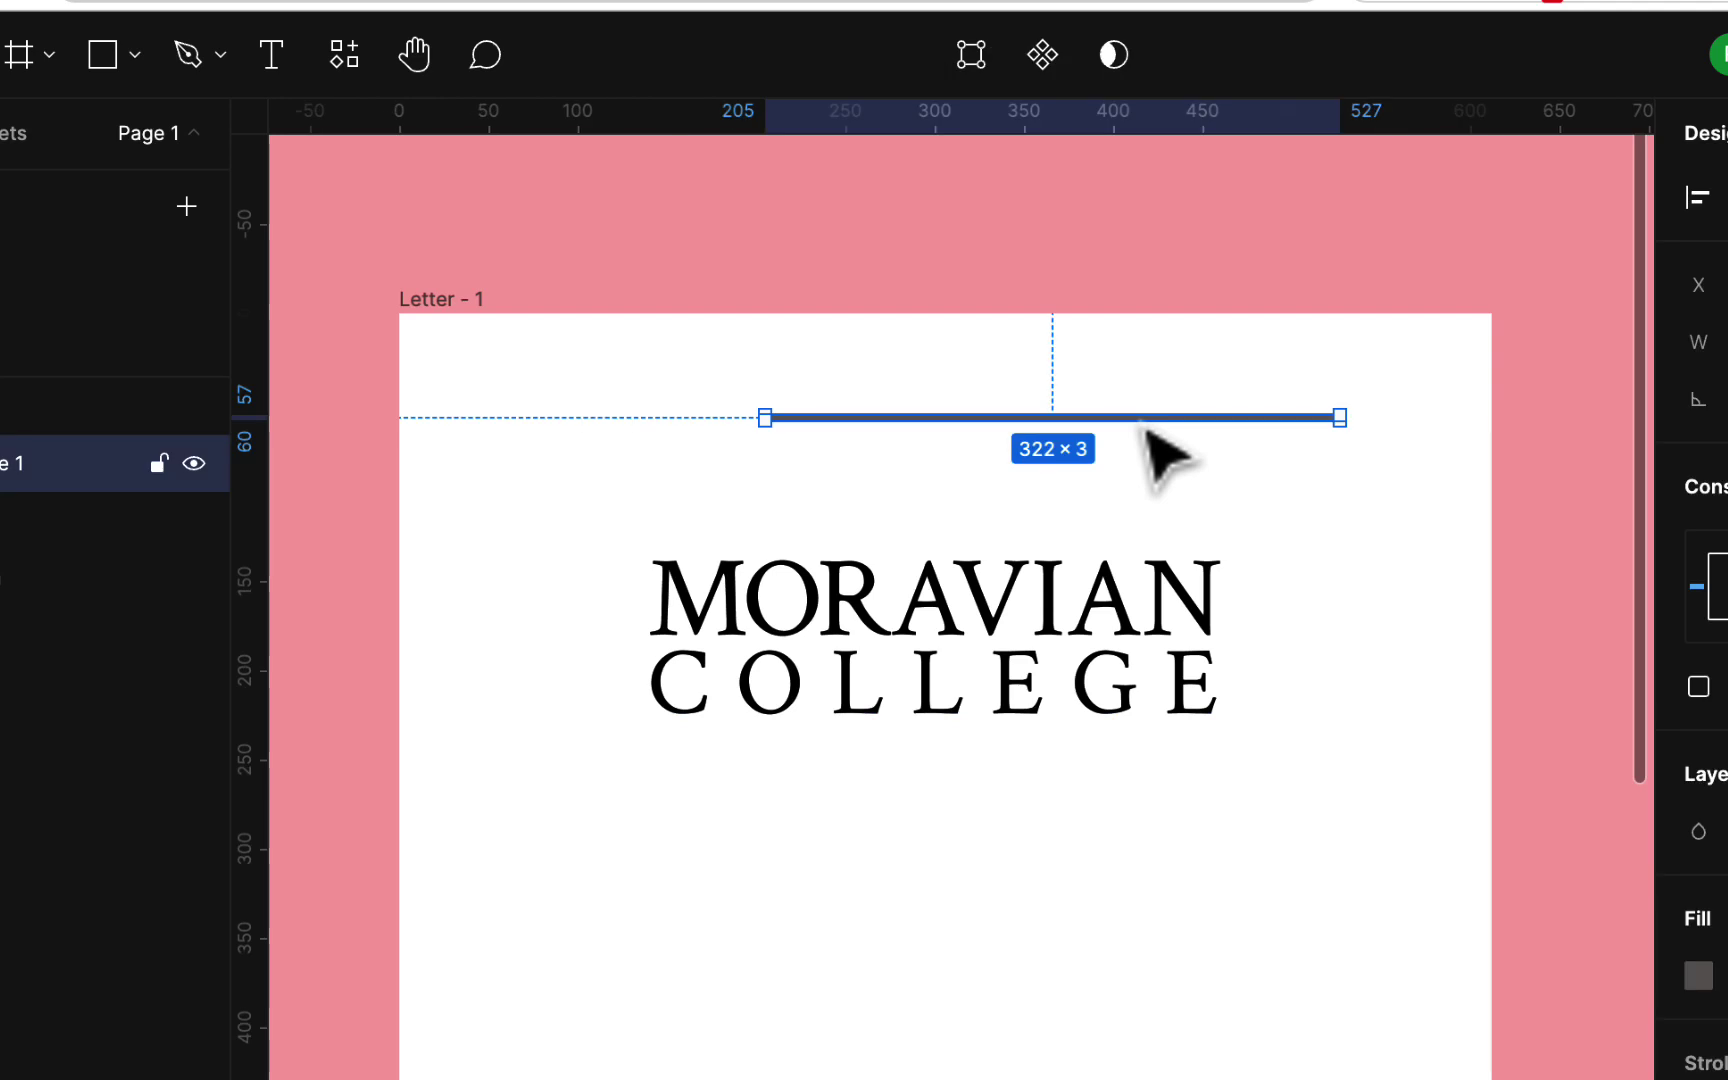
{"action": "key", "text": "Delete"}
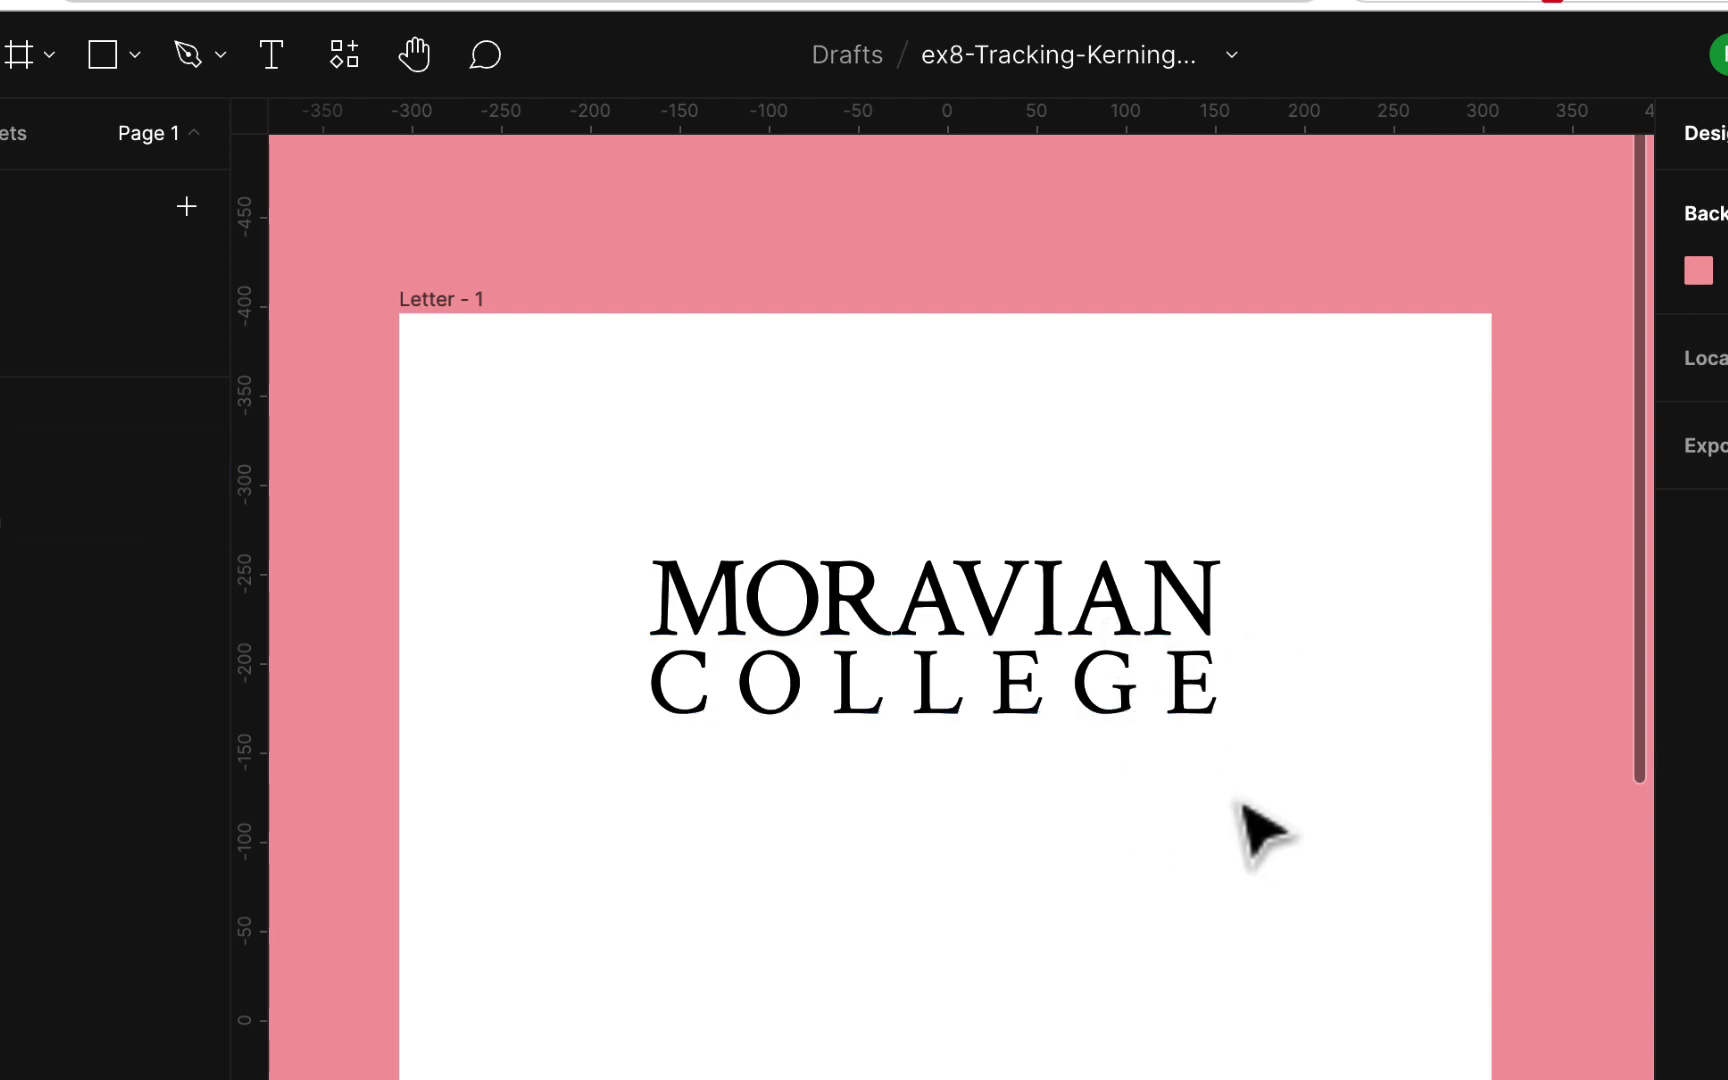
Duplicate the MORAVIAN text into the empty space below the wordmark, at X 145, Y 354.
{"action": "scroll", "coordinate": [1243, 808], "scroll_direction": "down", "scroll_amount": 3}
{"action": "scroll", "coordinate": [1243, 808], "scroll_direction": "right", "scroll_amount": 1}
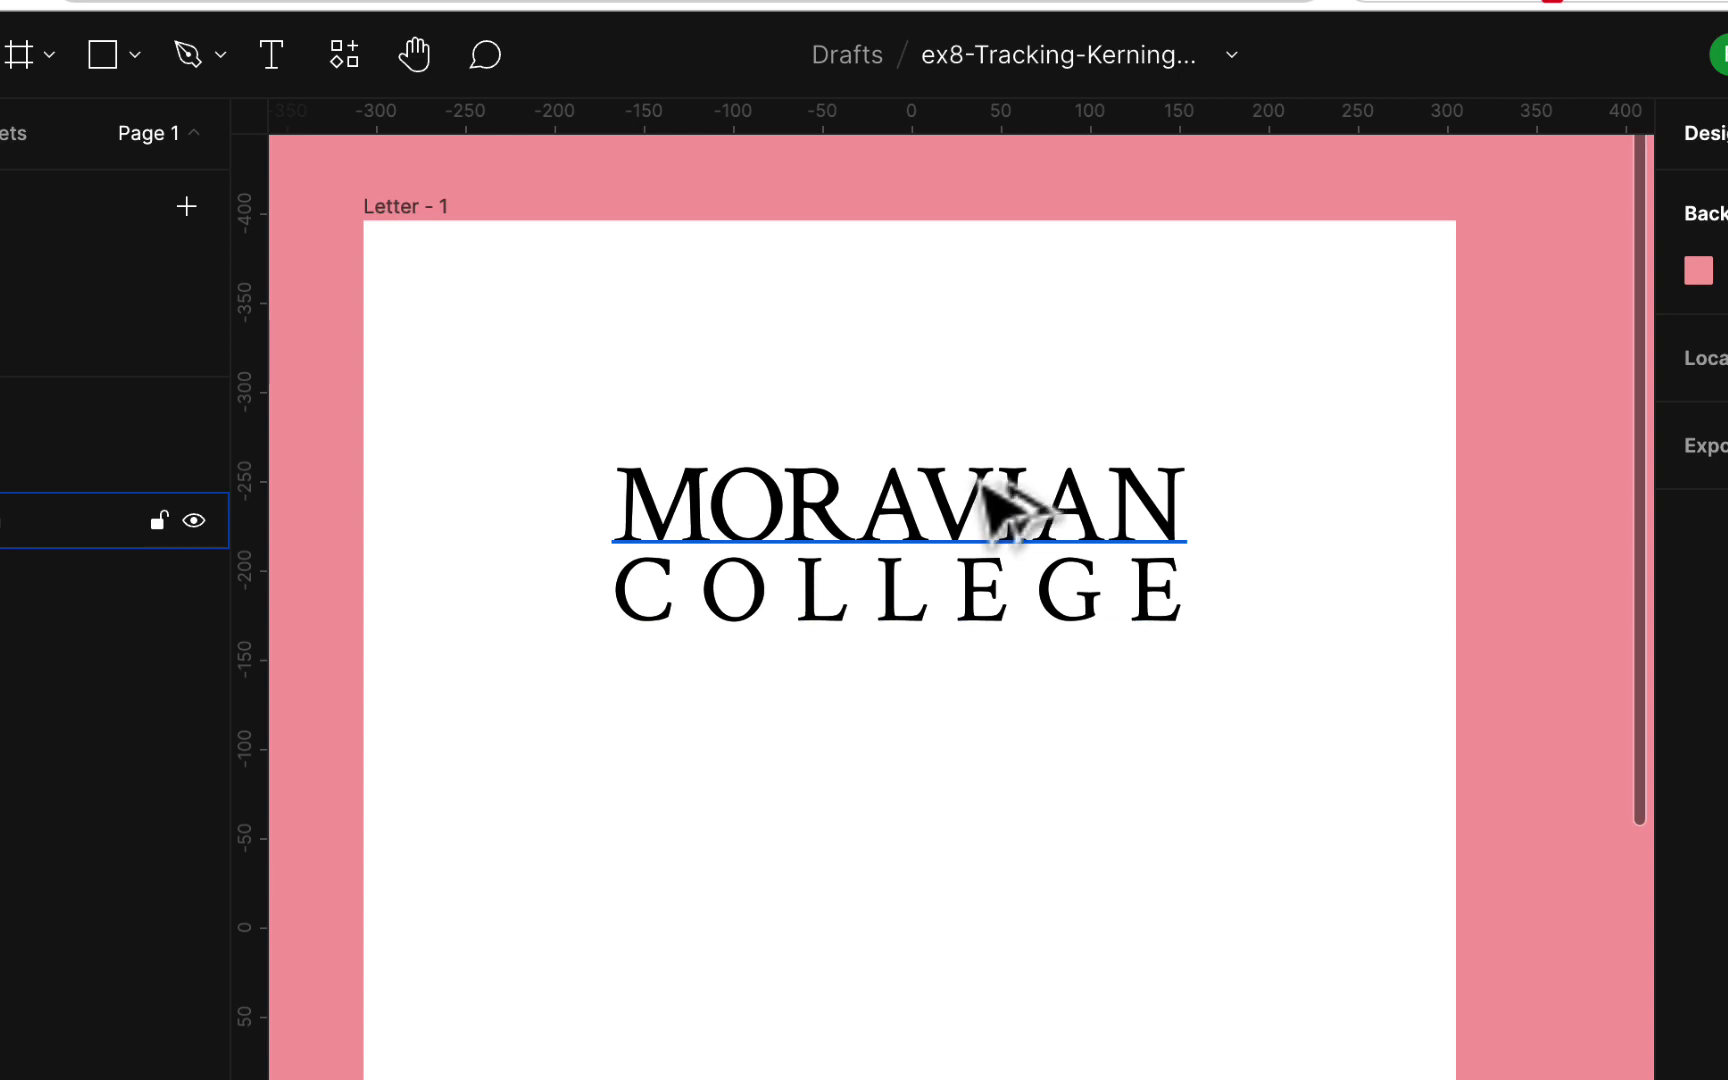
{"action": "left_click_drag", "start_coordinate": [985, 485], "coordinate": [993, 900]}
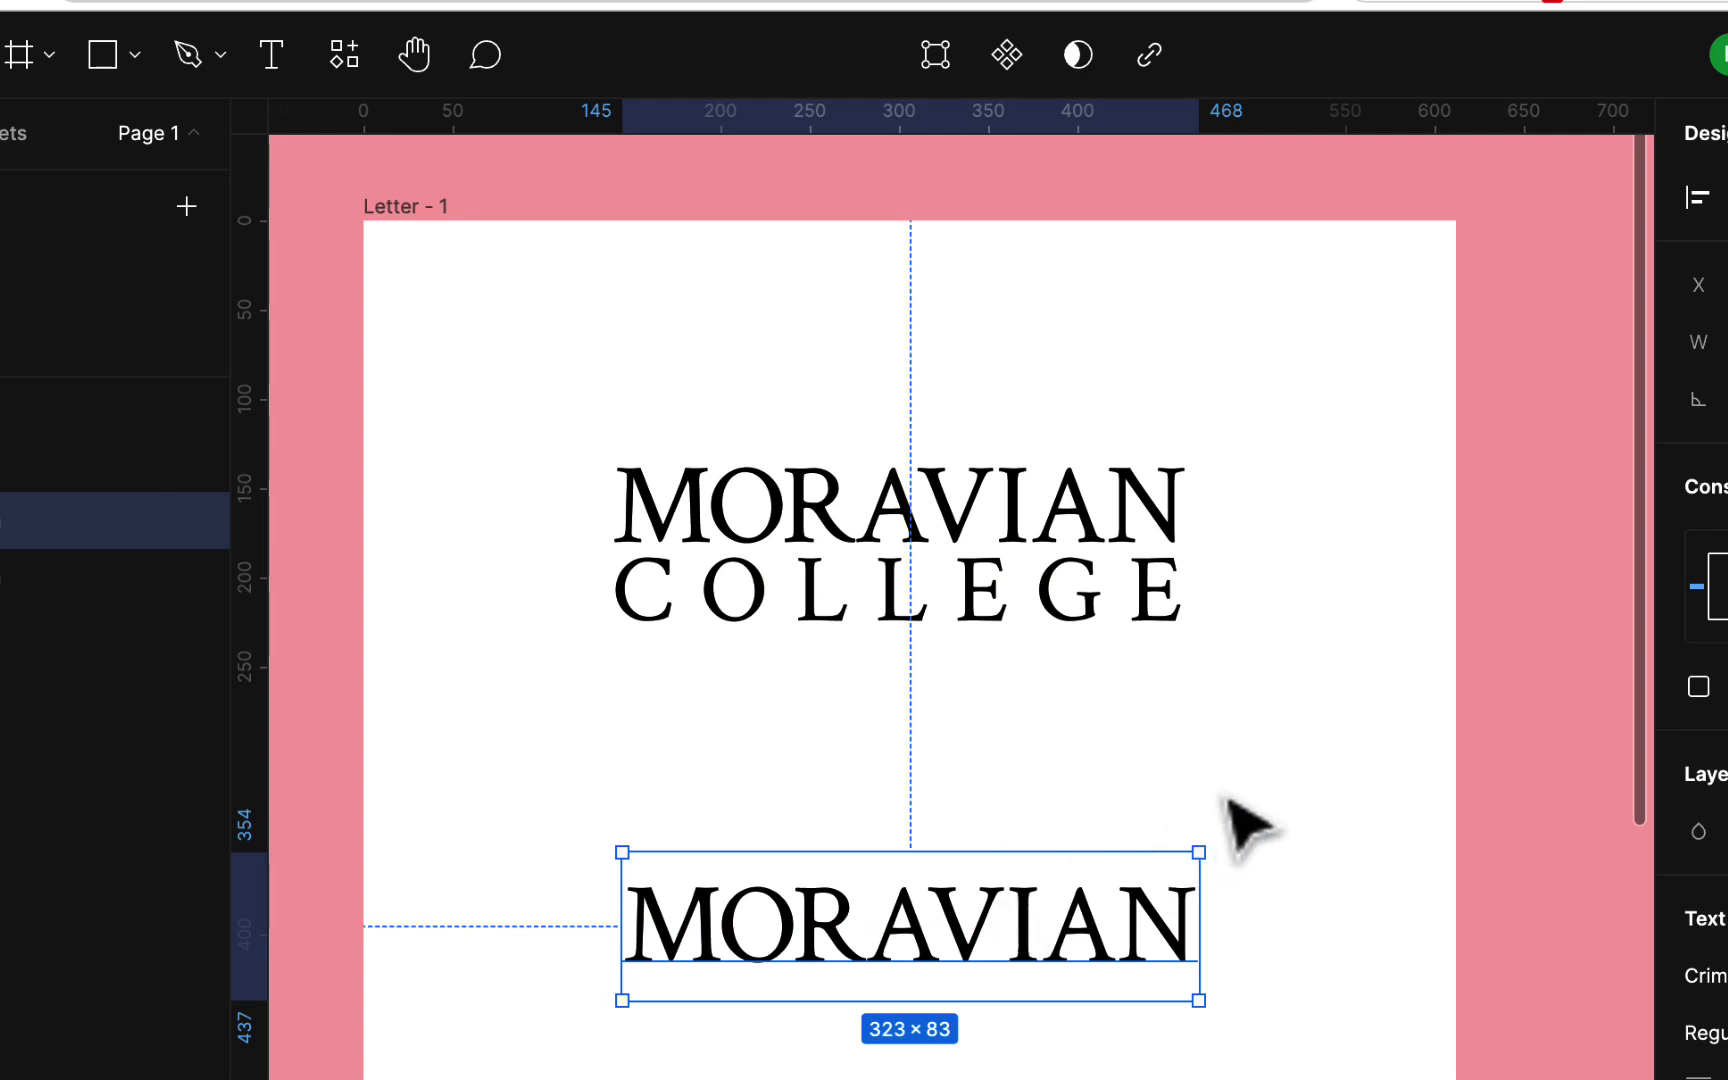
Change the duplicated MORAVIAN text's font to Roboto Slab in the Bold weight.
{"action": "scroll", "coordinate": [1240, 810], "scroll_direction": "down", "scroll_amount": 5}
{"action": "scroll", "coordinate": [1240, 810], "scroll_direction": "right", "scroll_amount": 1}
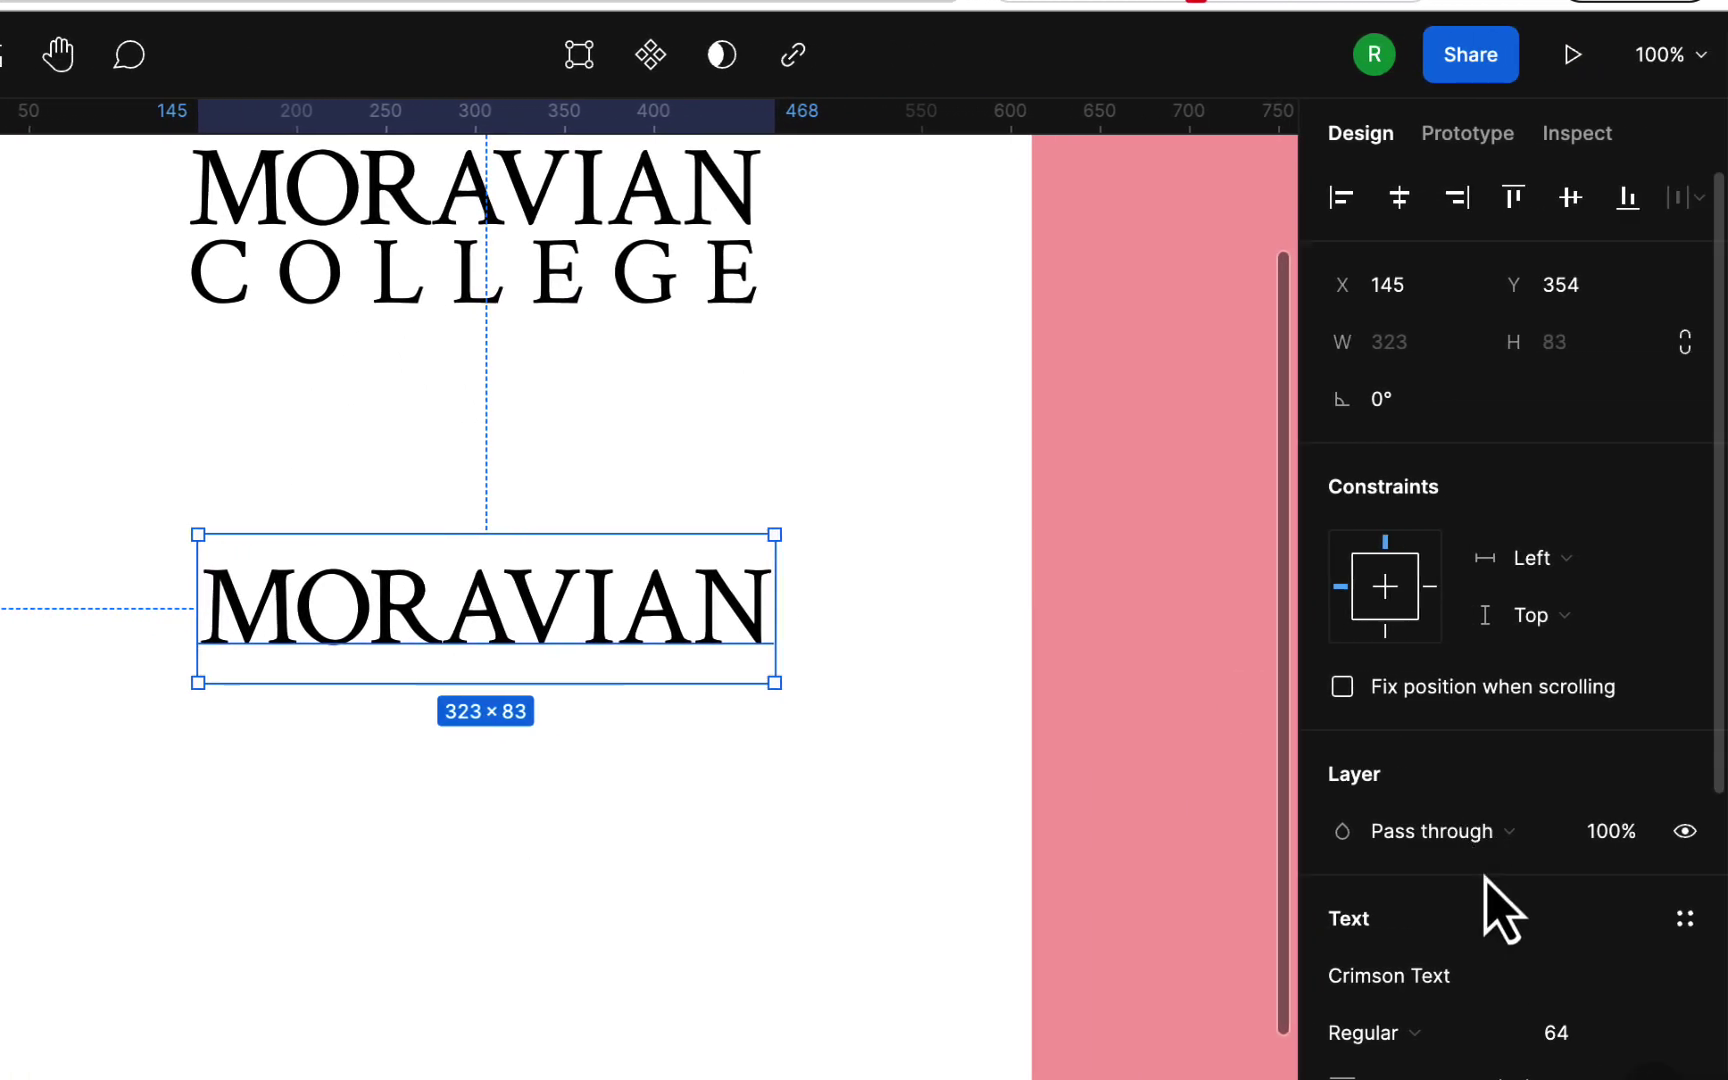
{"action": "scroll", "coordinate": [1537, 918], "scroll_direction": "down", "scroll_amount": 2}
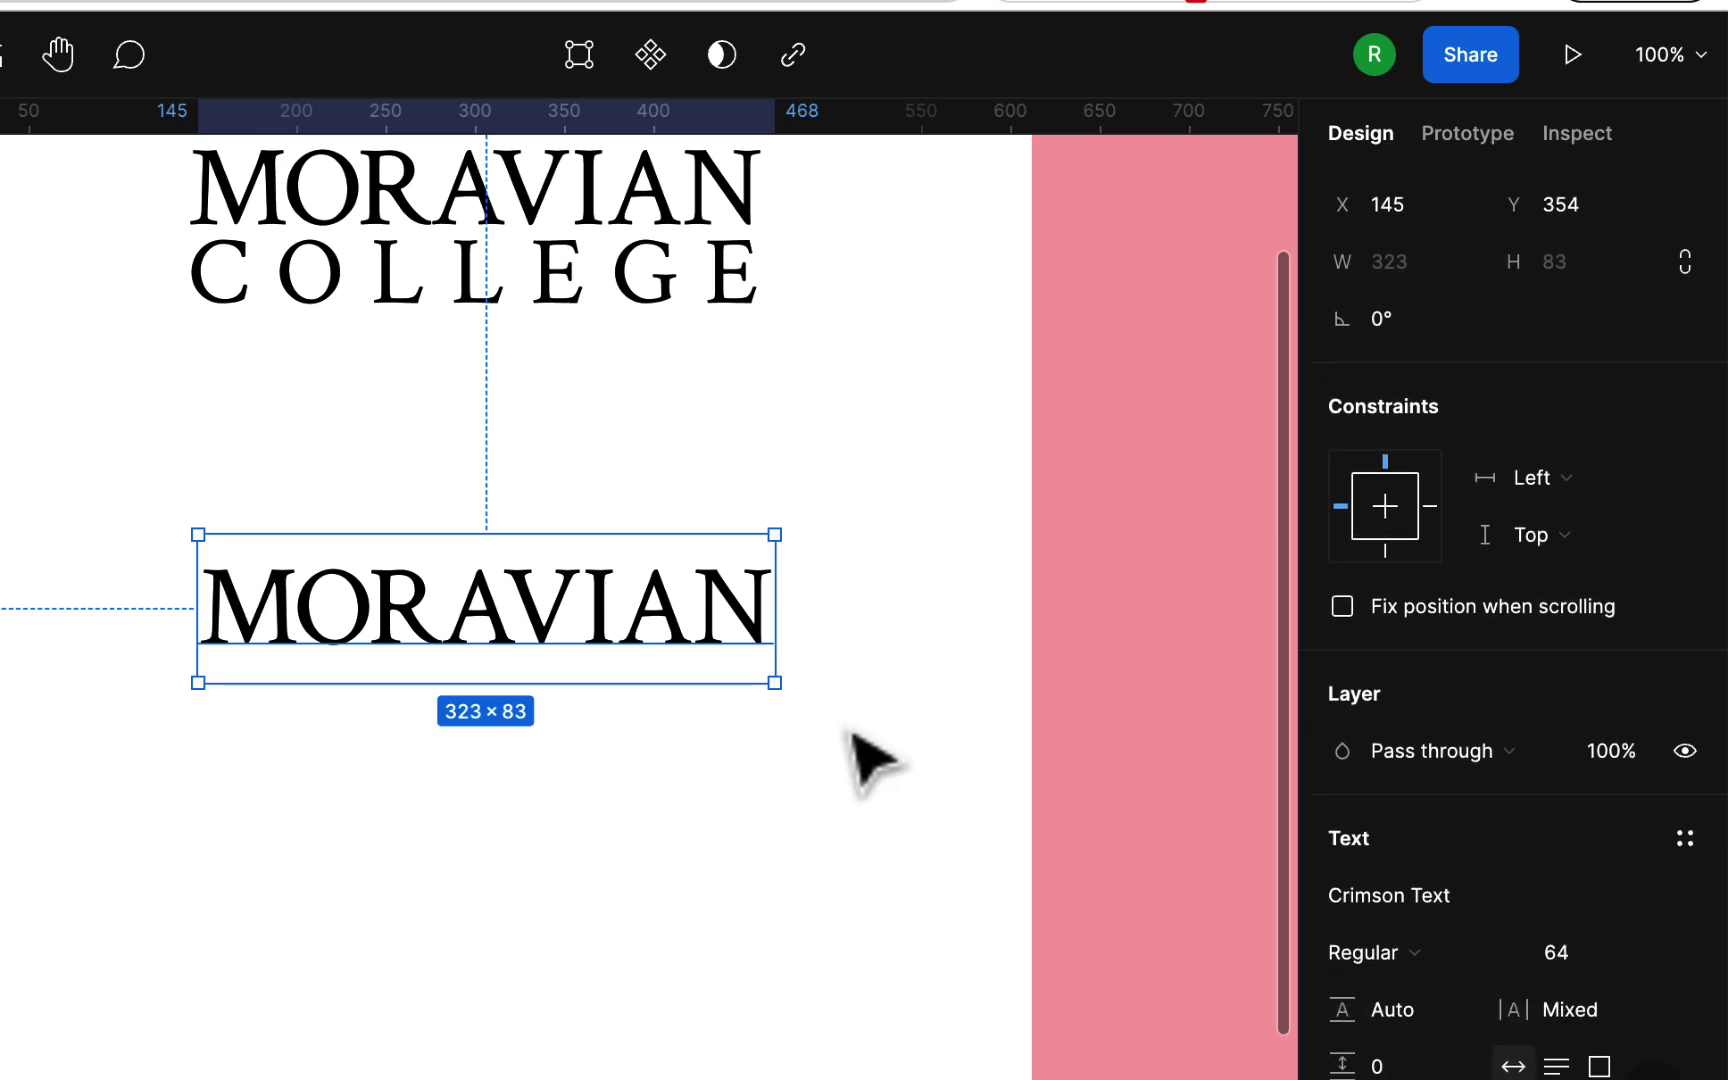
{"action": "scroll", "coordinate": [785, 790], "scroll_direction": "up", "scroll_amount": 4}
{"action": "scroll", "coordinate": [785, 790], "scroll_direction": "left", "scroll_amount": 1}
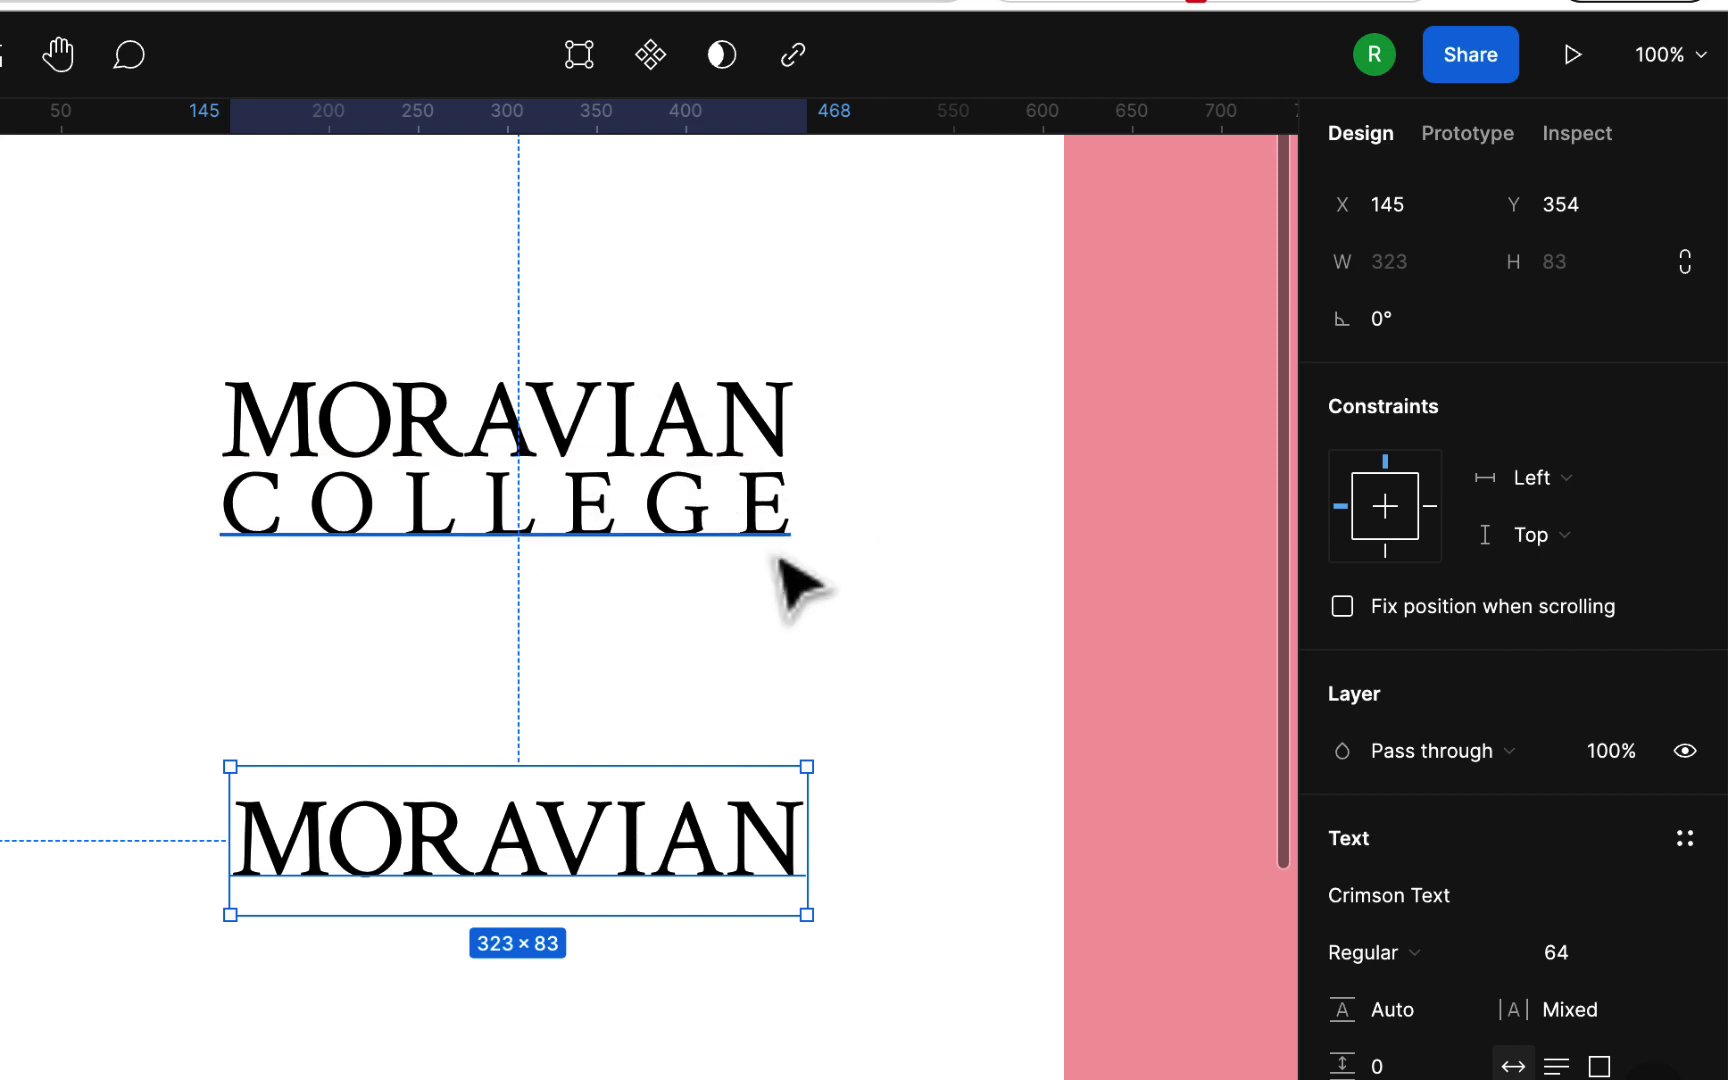
{"action": "scroll", "coordinate": [893, 605], "scroll_direction": "down", "scroll_amount": 3}
{"action": "scroll", "coordinate": [893, 605], "scroll_direction": "left", "scroll_amount": 1}
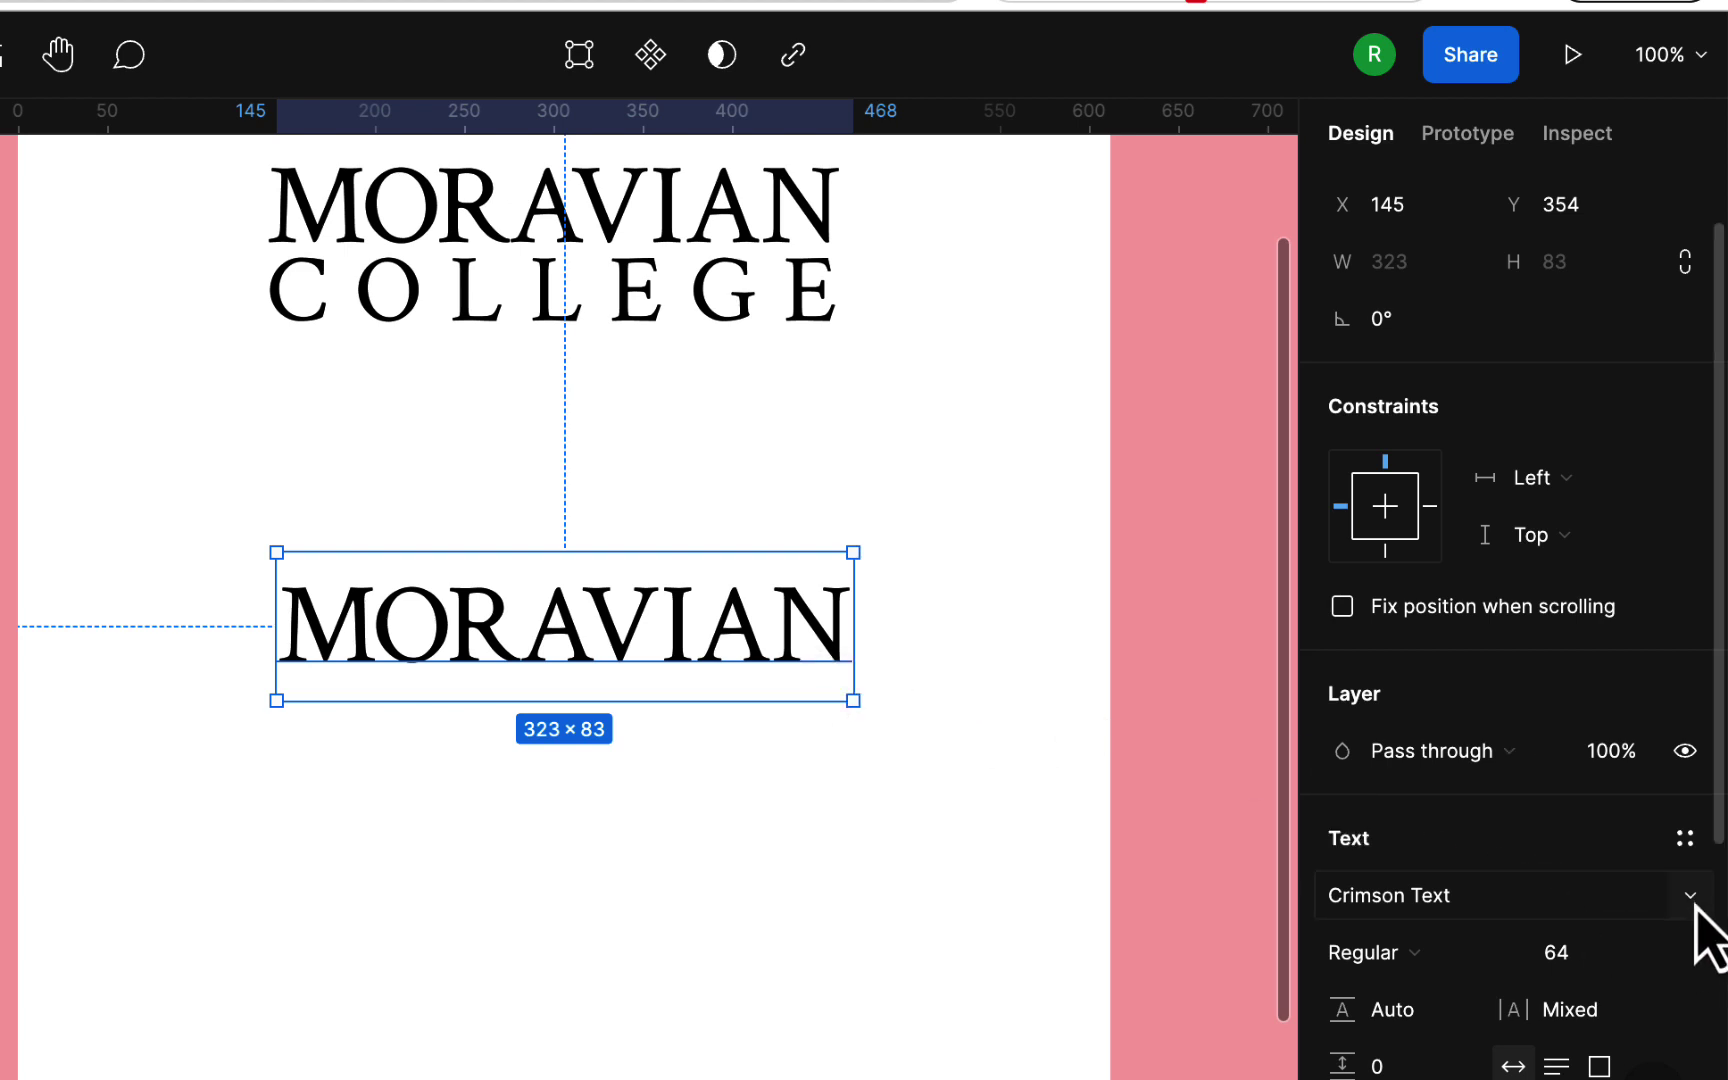
{"action": "left_click", "coordinate": [1692, 902]}
{"action": "key", "text": "r"}
{"action": "key", "text": "o"}
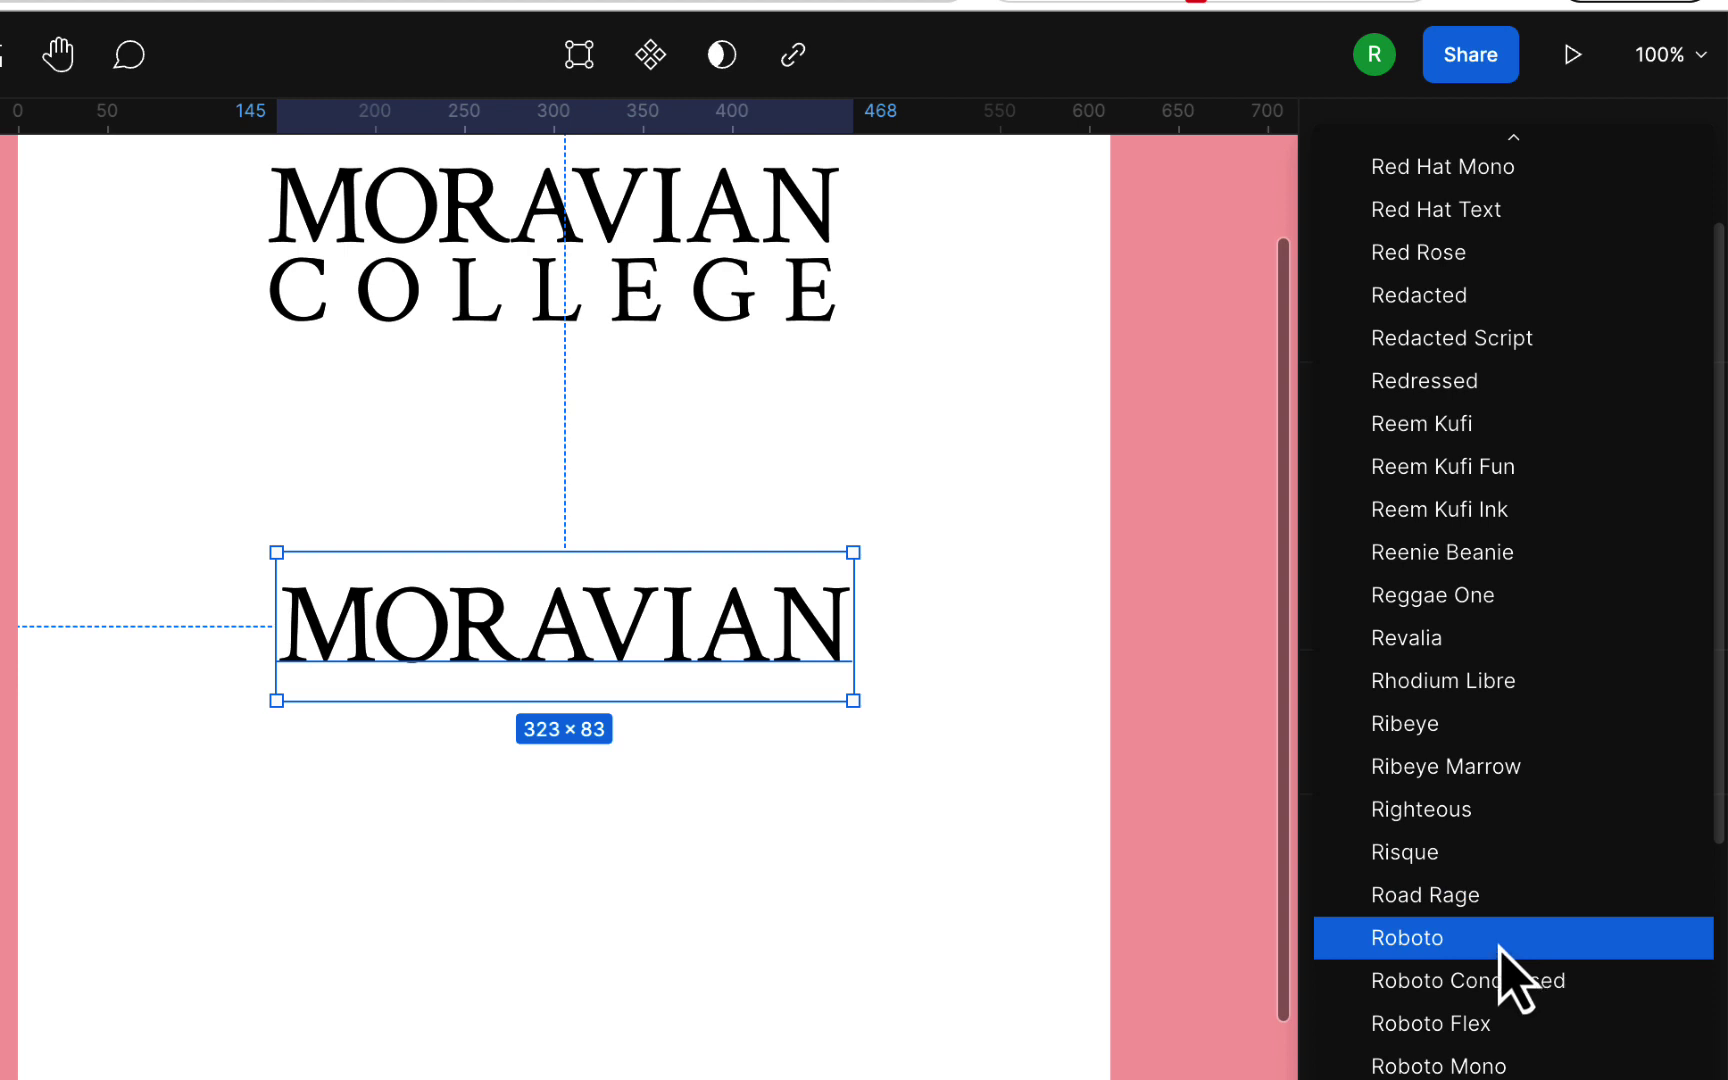
{"action": "scroll", "coordinate": [1500, 948], "scroll_direction": "down", "scroll_amount": 2}
{"action": "left_click", "coordinate": [1470, 1015]}
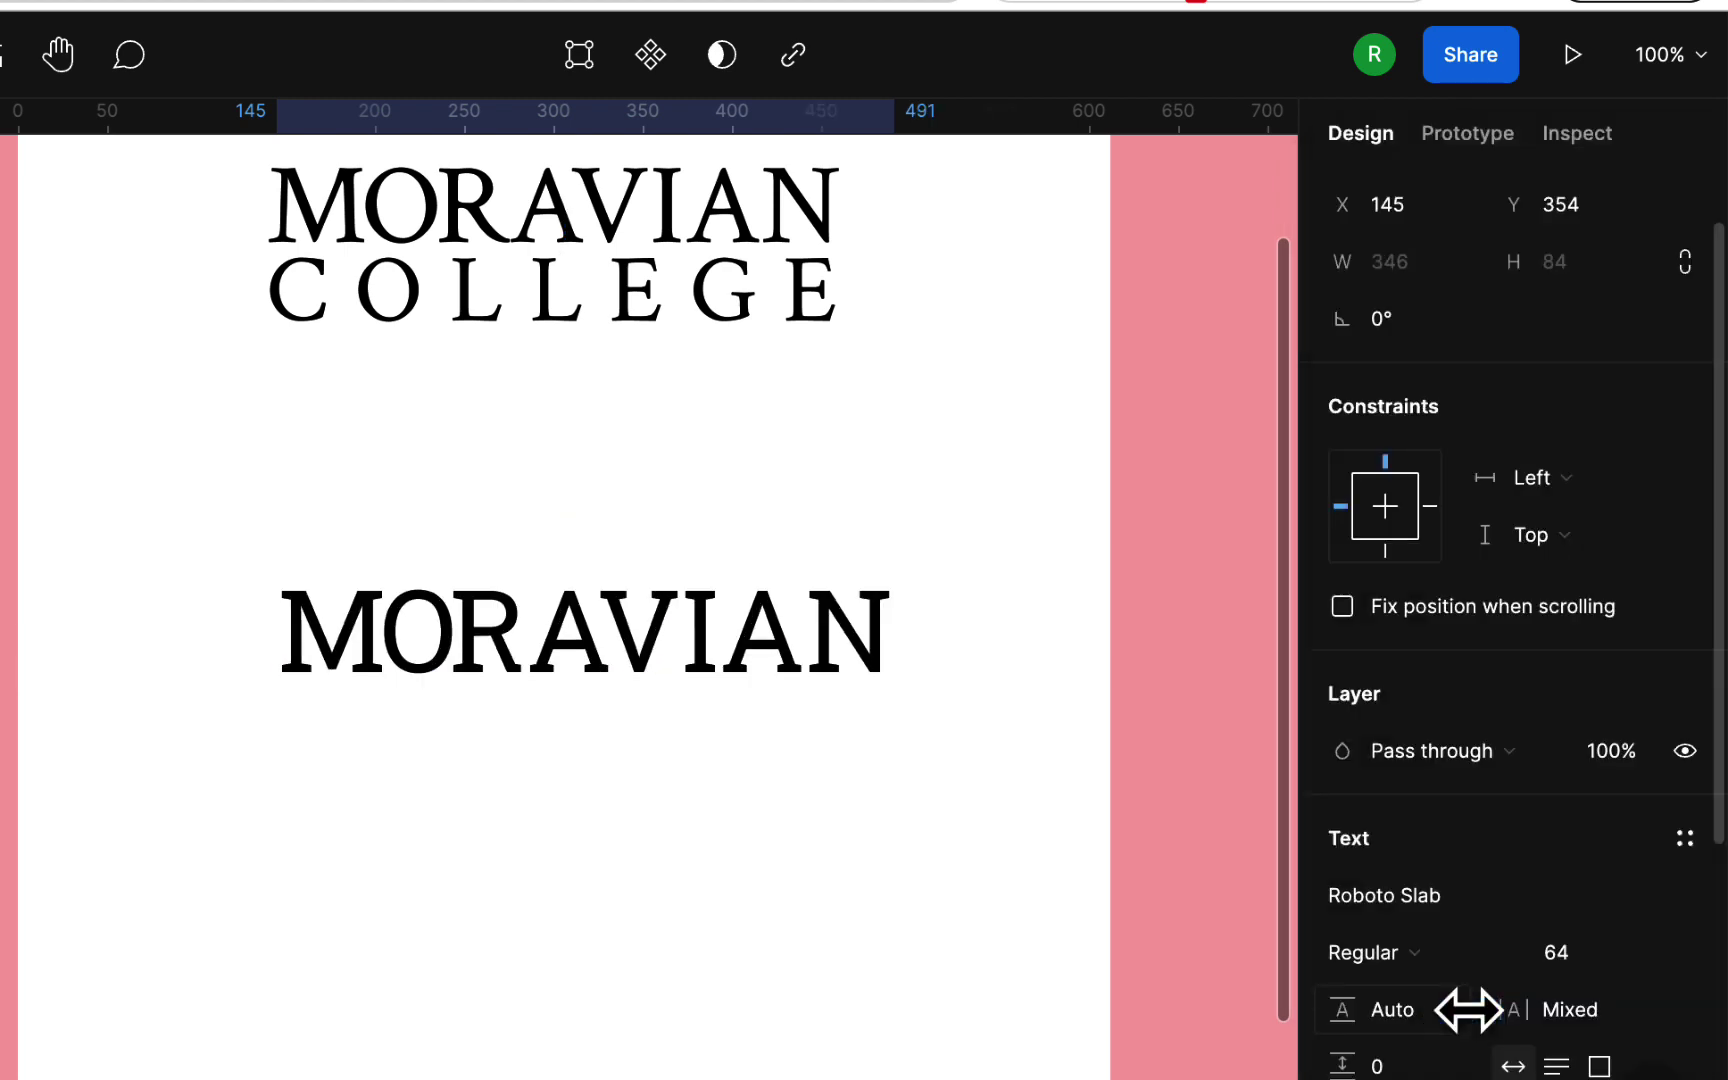
{"action": "left_click", "coordinate": [1497, 958]}
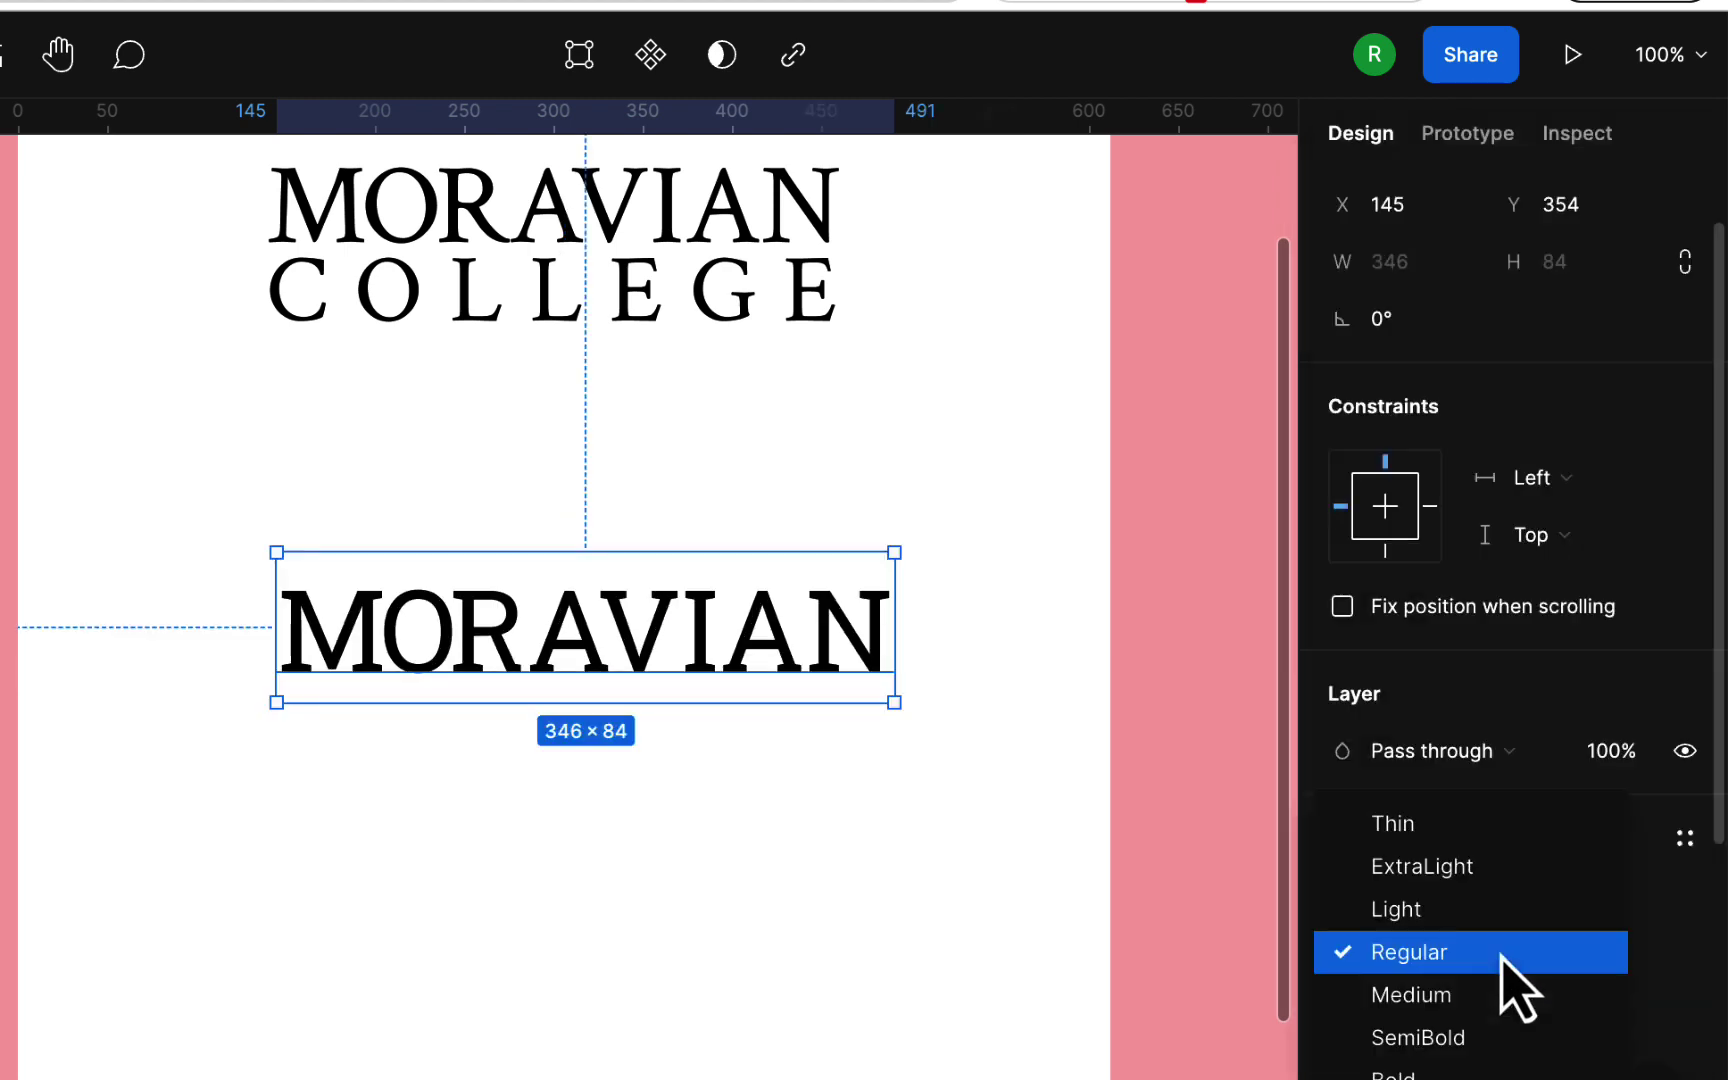
{"action": "left_click", "coordinate": [1490, 1072]}
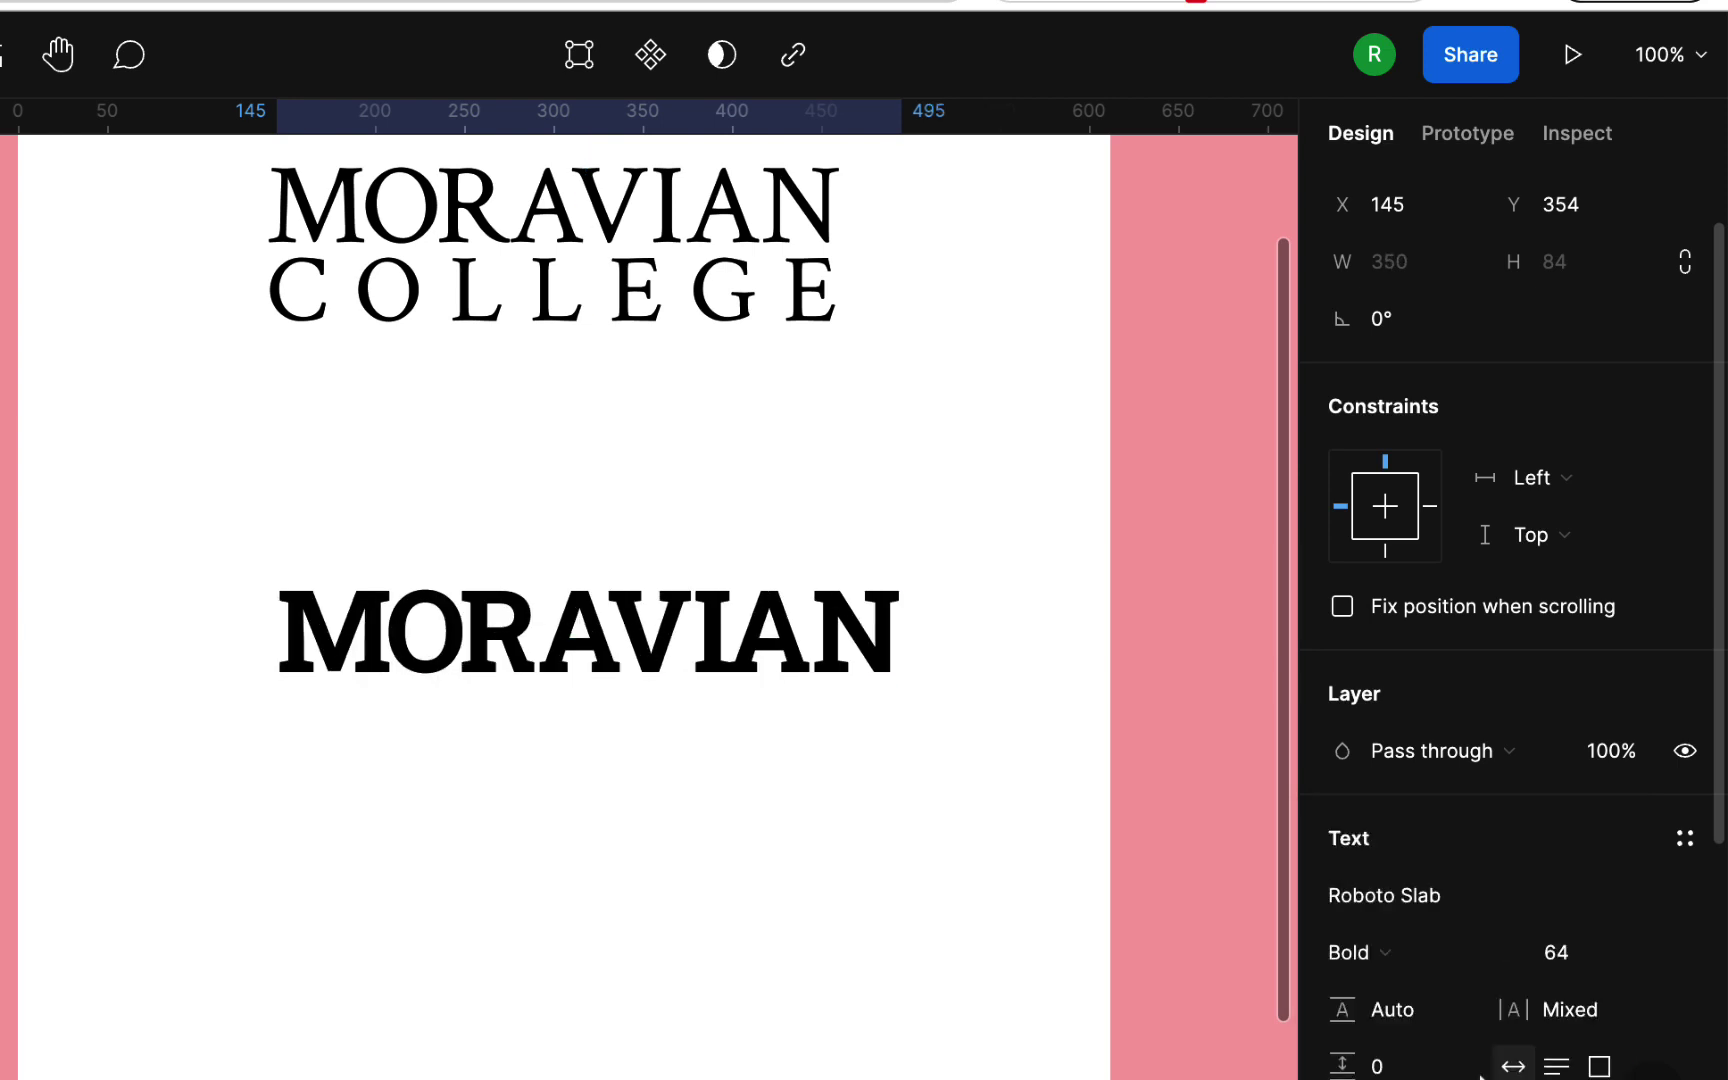
{"action": "left_click", "coordinate": [913, 892]}
Reset the bold MORAVIAN's letter spacing to 0% across the whole word and move it to X 139, Y 335.
{"action": "left_click", "coordinate": [841, 660]}
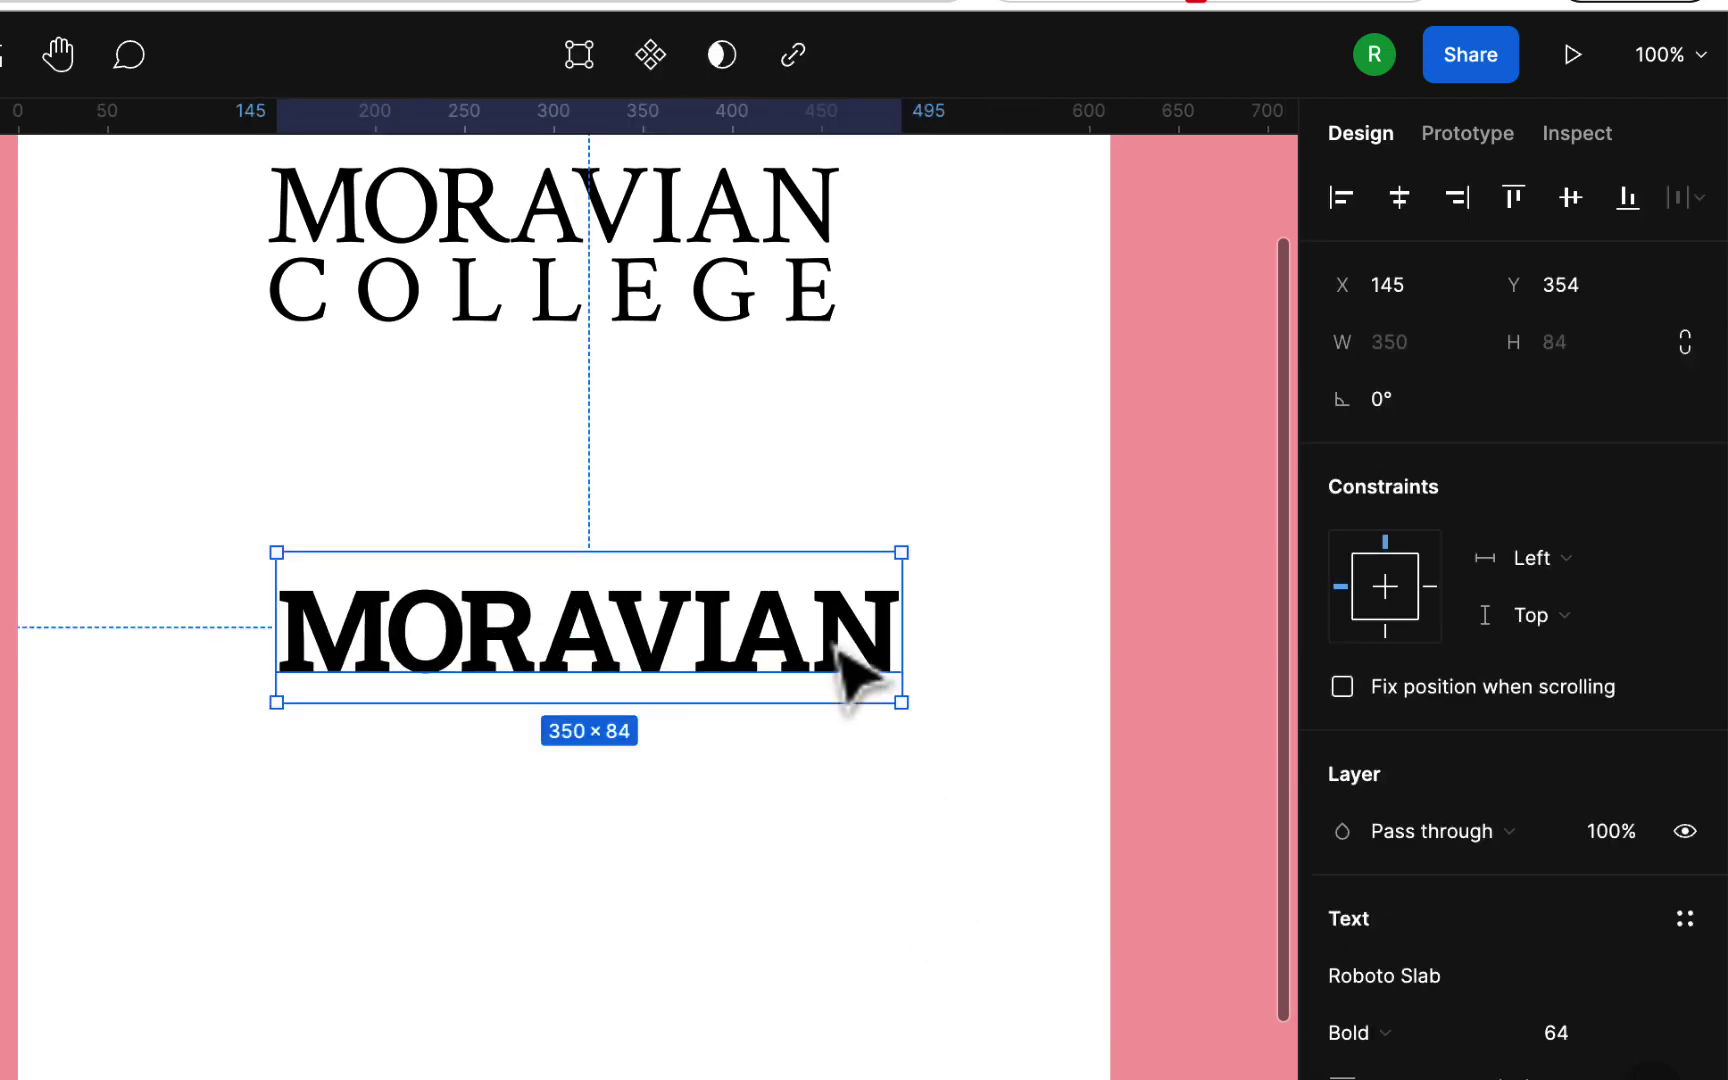
{"action": "double_click", "coordinate": [467, 625]}
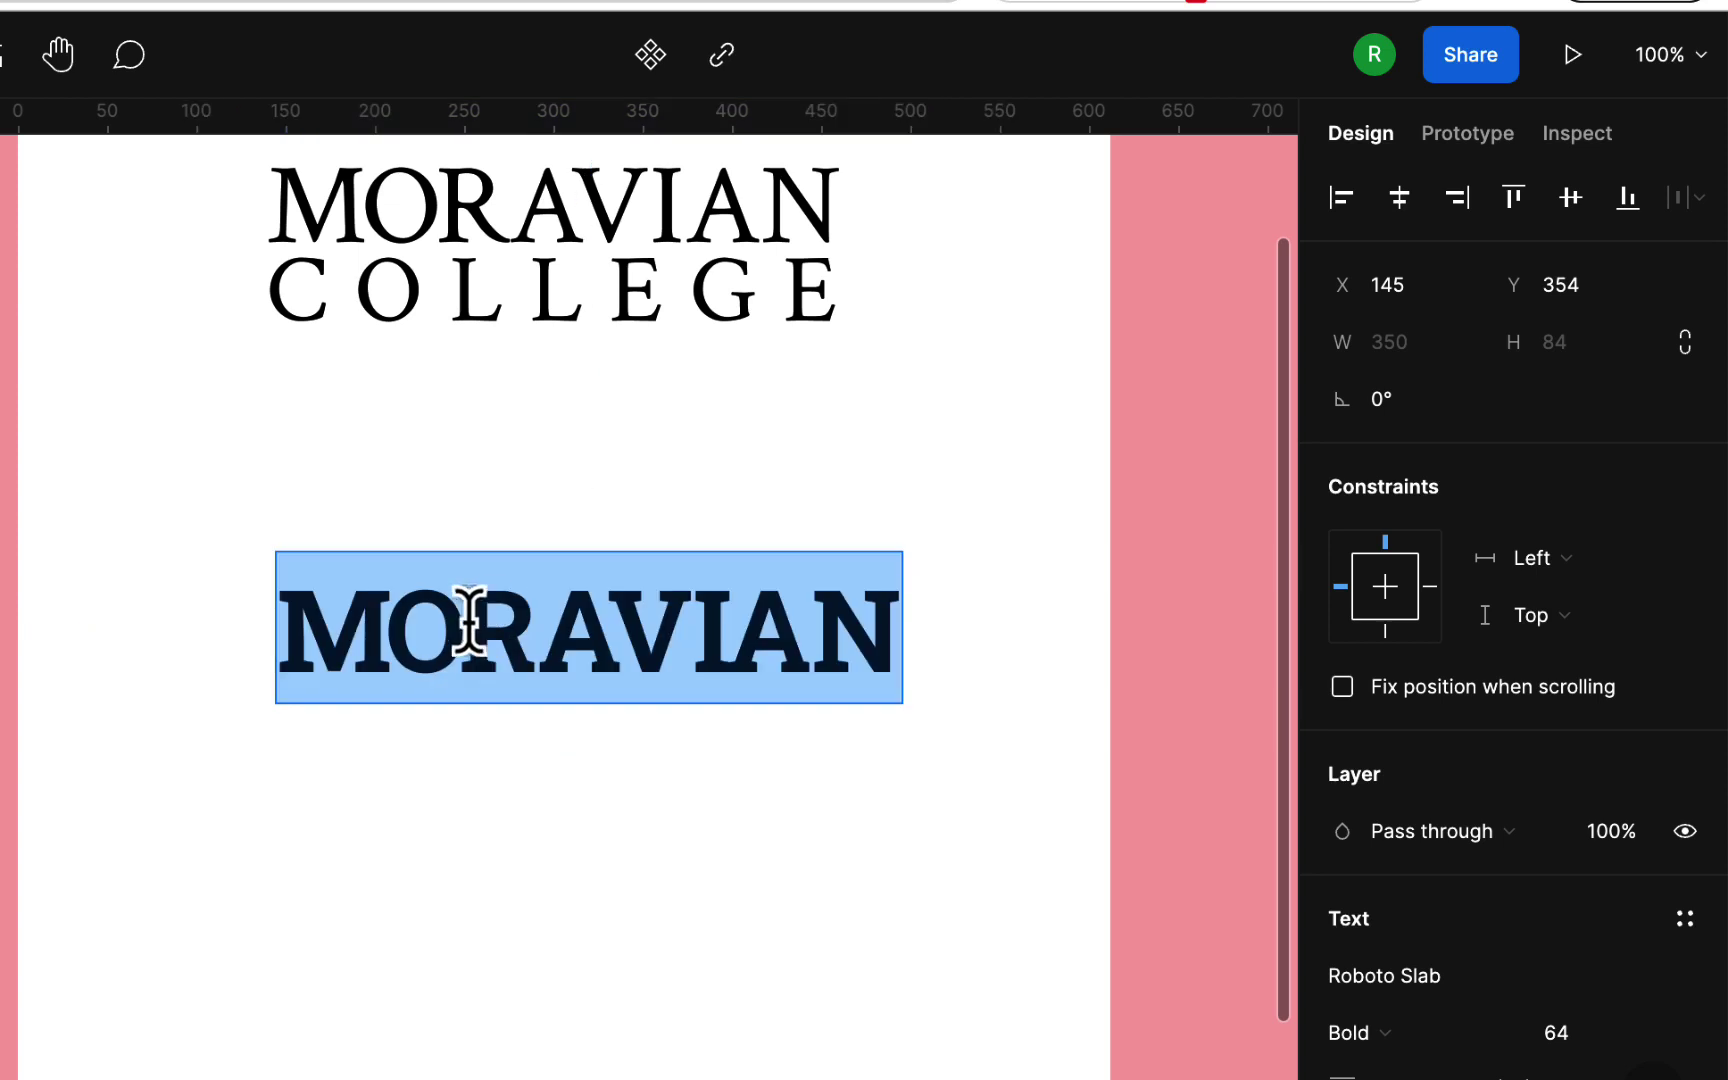
{"action": "left_click", "coordinate": [460, 628]}
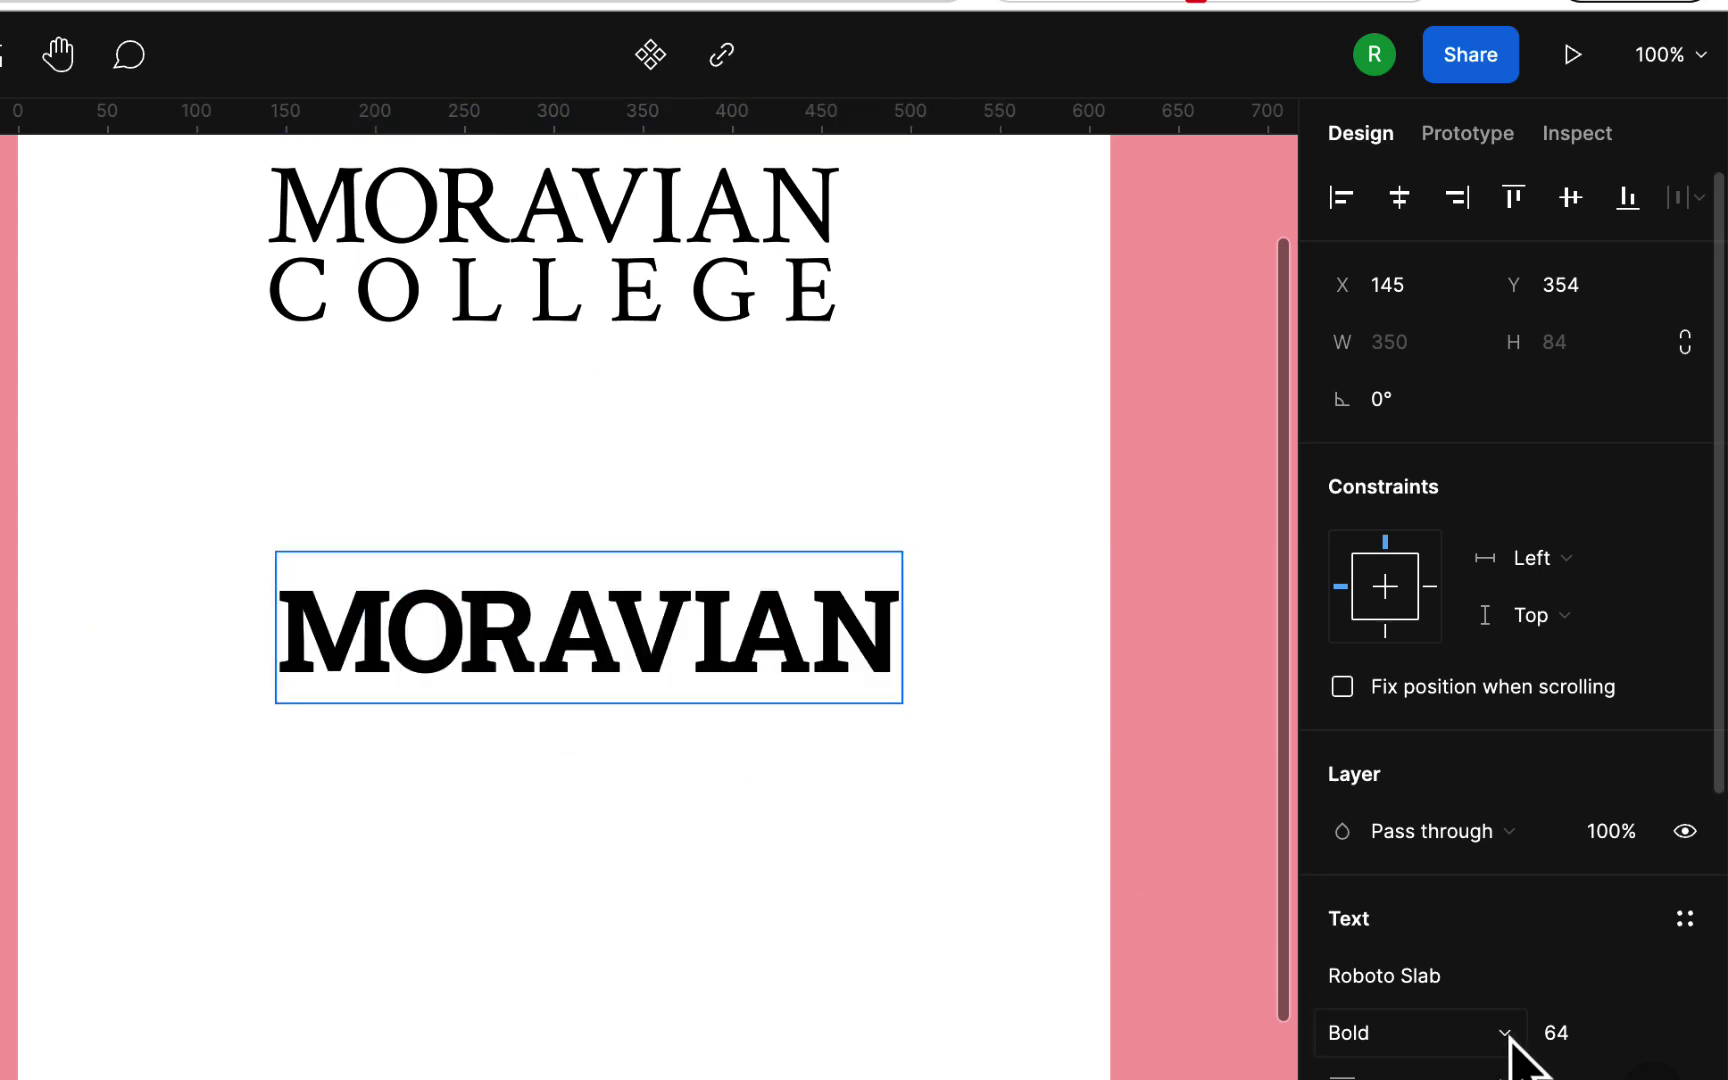
{"action": "double_click", "coordinate": [835, 660]}
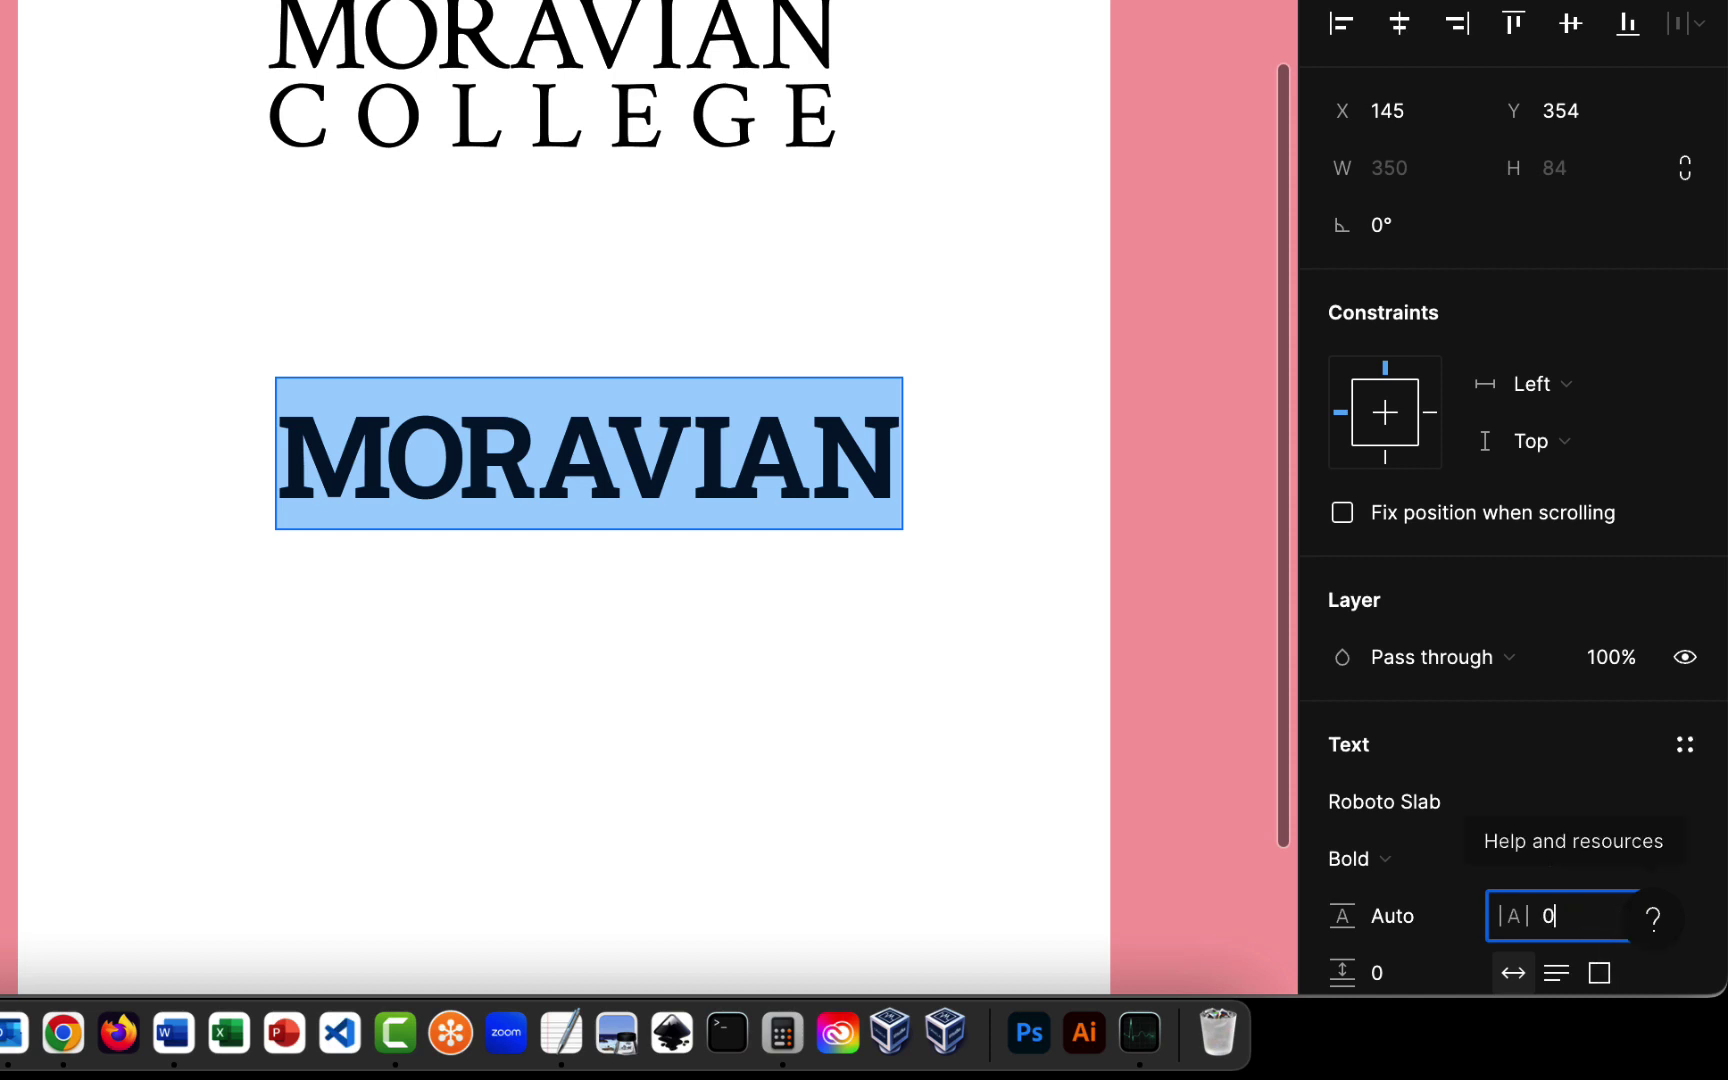
{"action": "key", "text": "Return"}
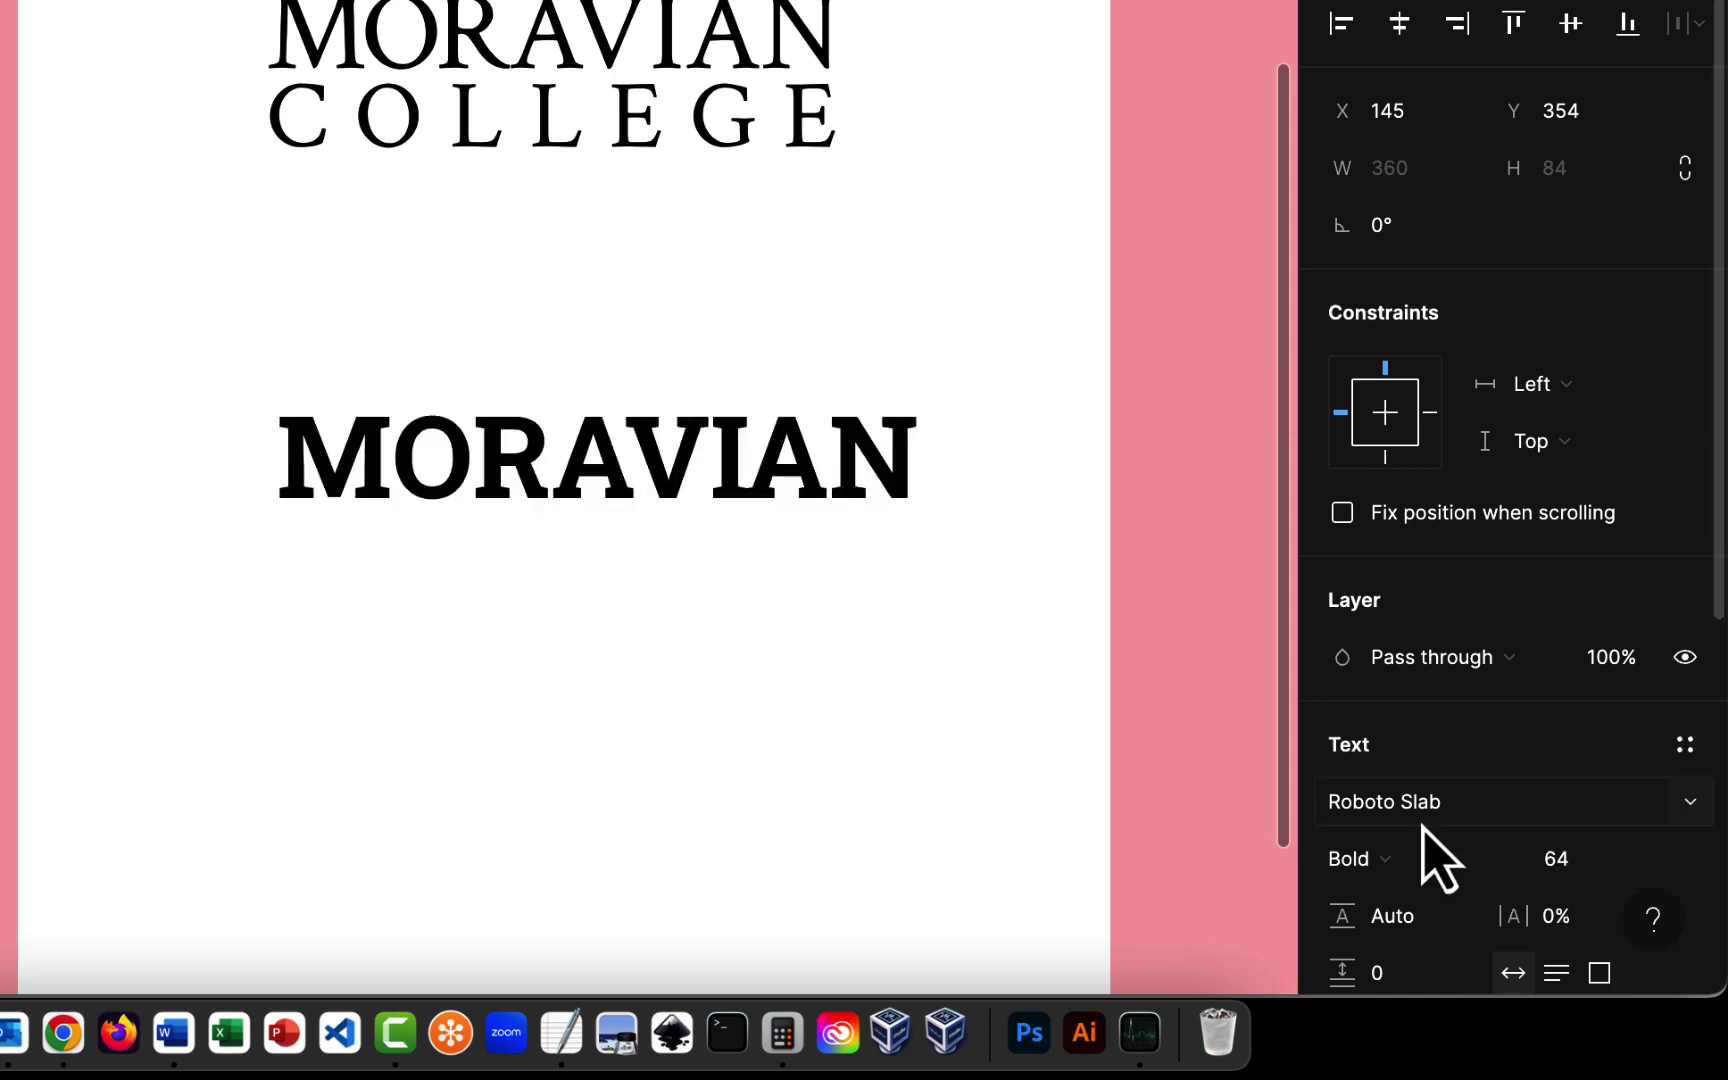
{"action": "key", "text": "Escape"}
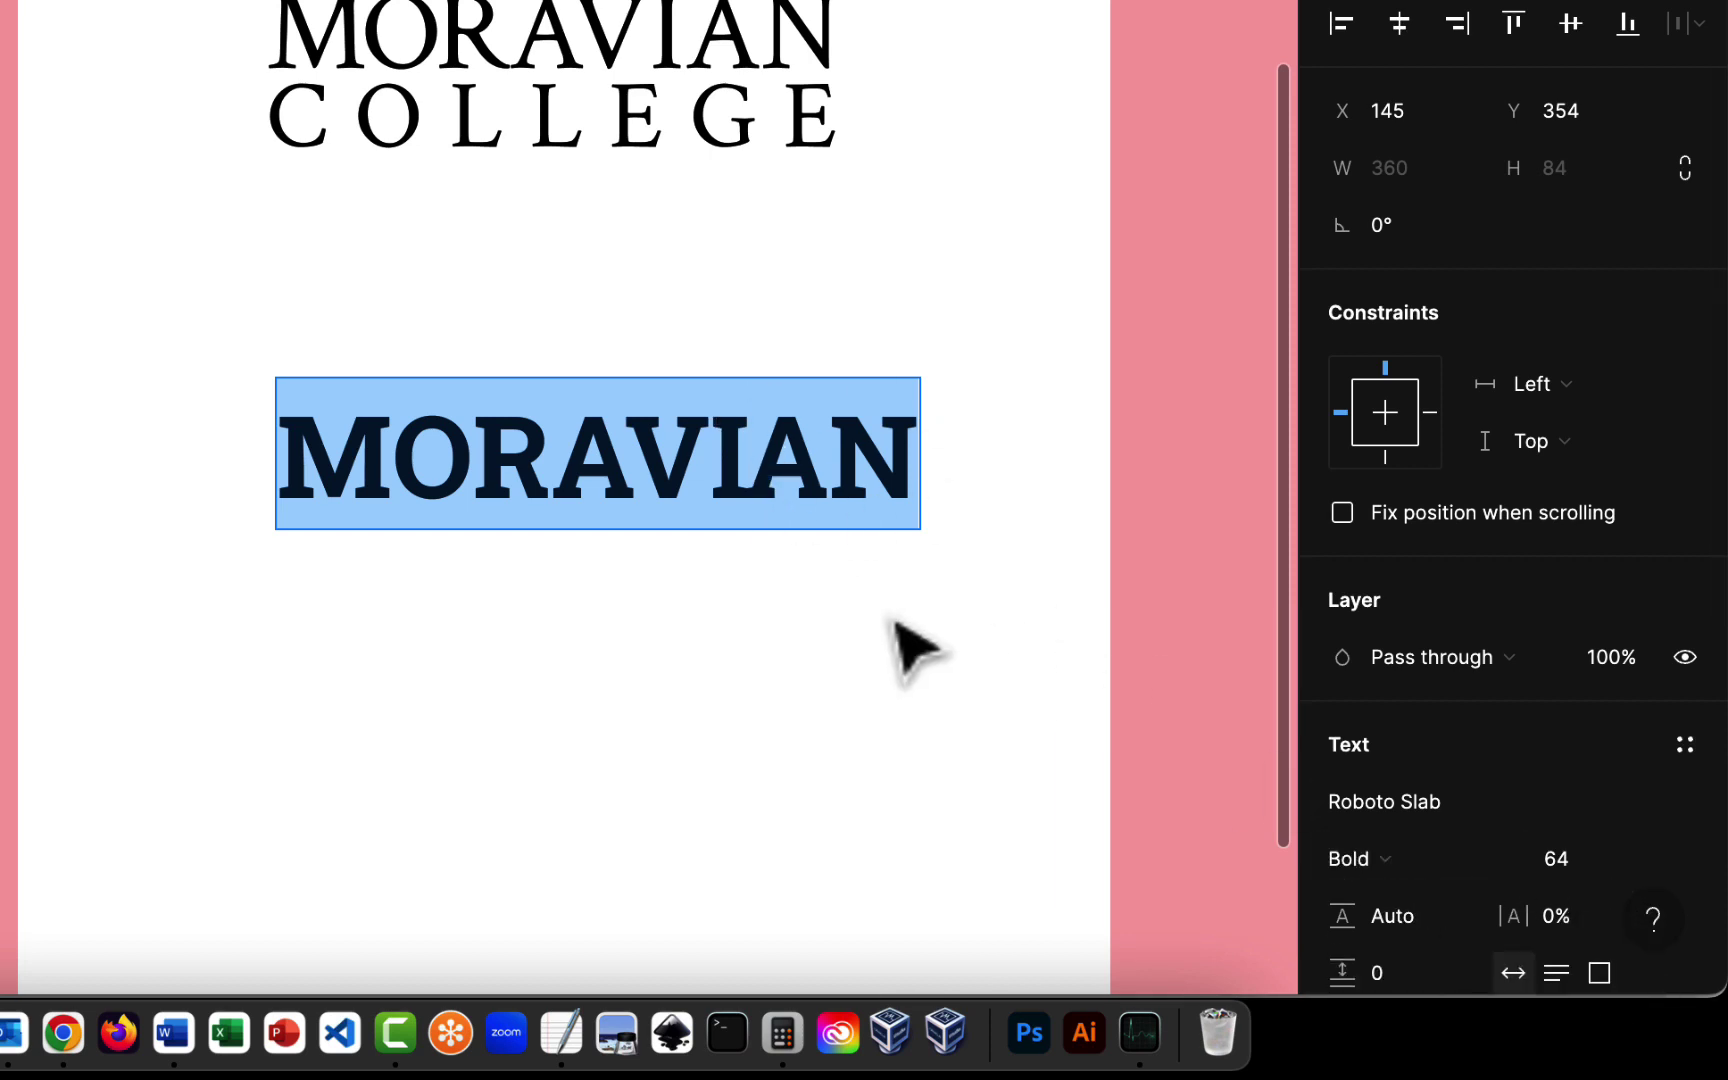
{"action": "key", "text": "Escape"}
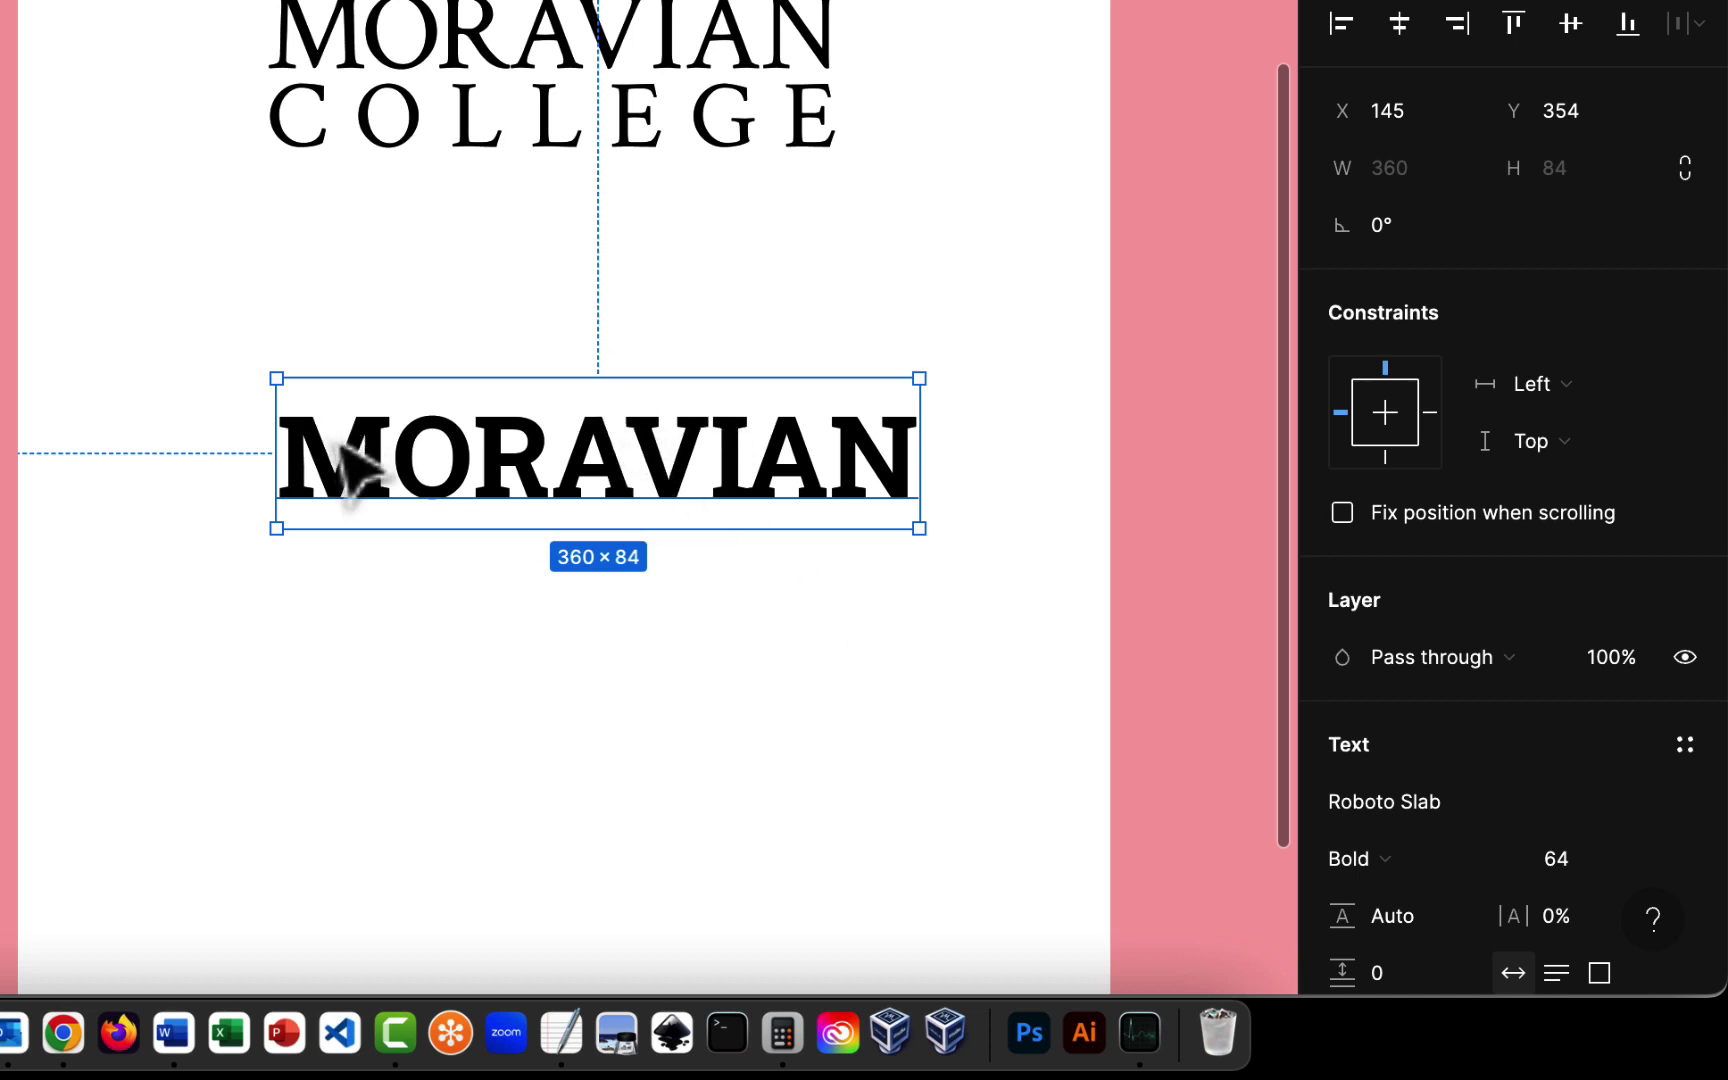
{"action": "left_click", "coordinate": [808, 712]}
{"action": "left_click_drag", "start_coordinate": [733, 474], "coordinate": [714, 441]}
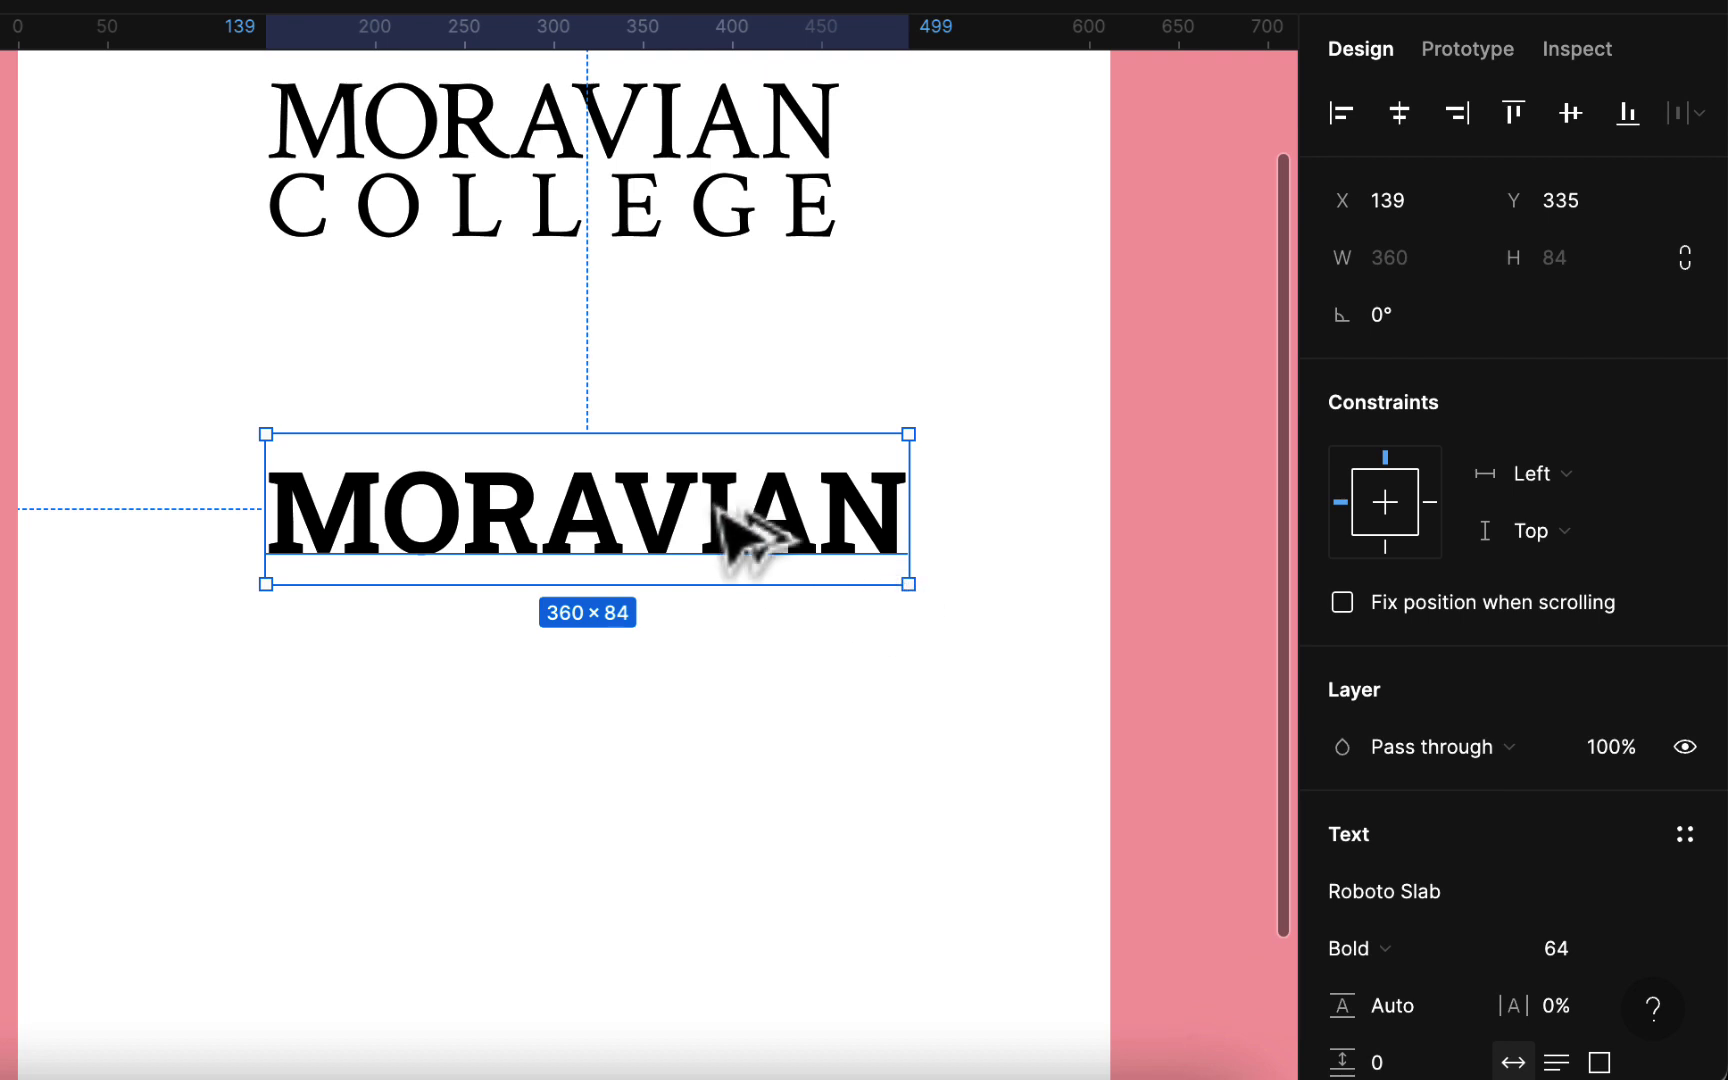
Duplicate the bold MORAVIAN directly below itself at Y 419 and change the copy's text to COLLEGE.
{"action": "left_click_drag", "start_coordinate": [718, 505], "coordinate": [733, 675]}
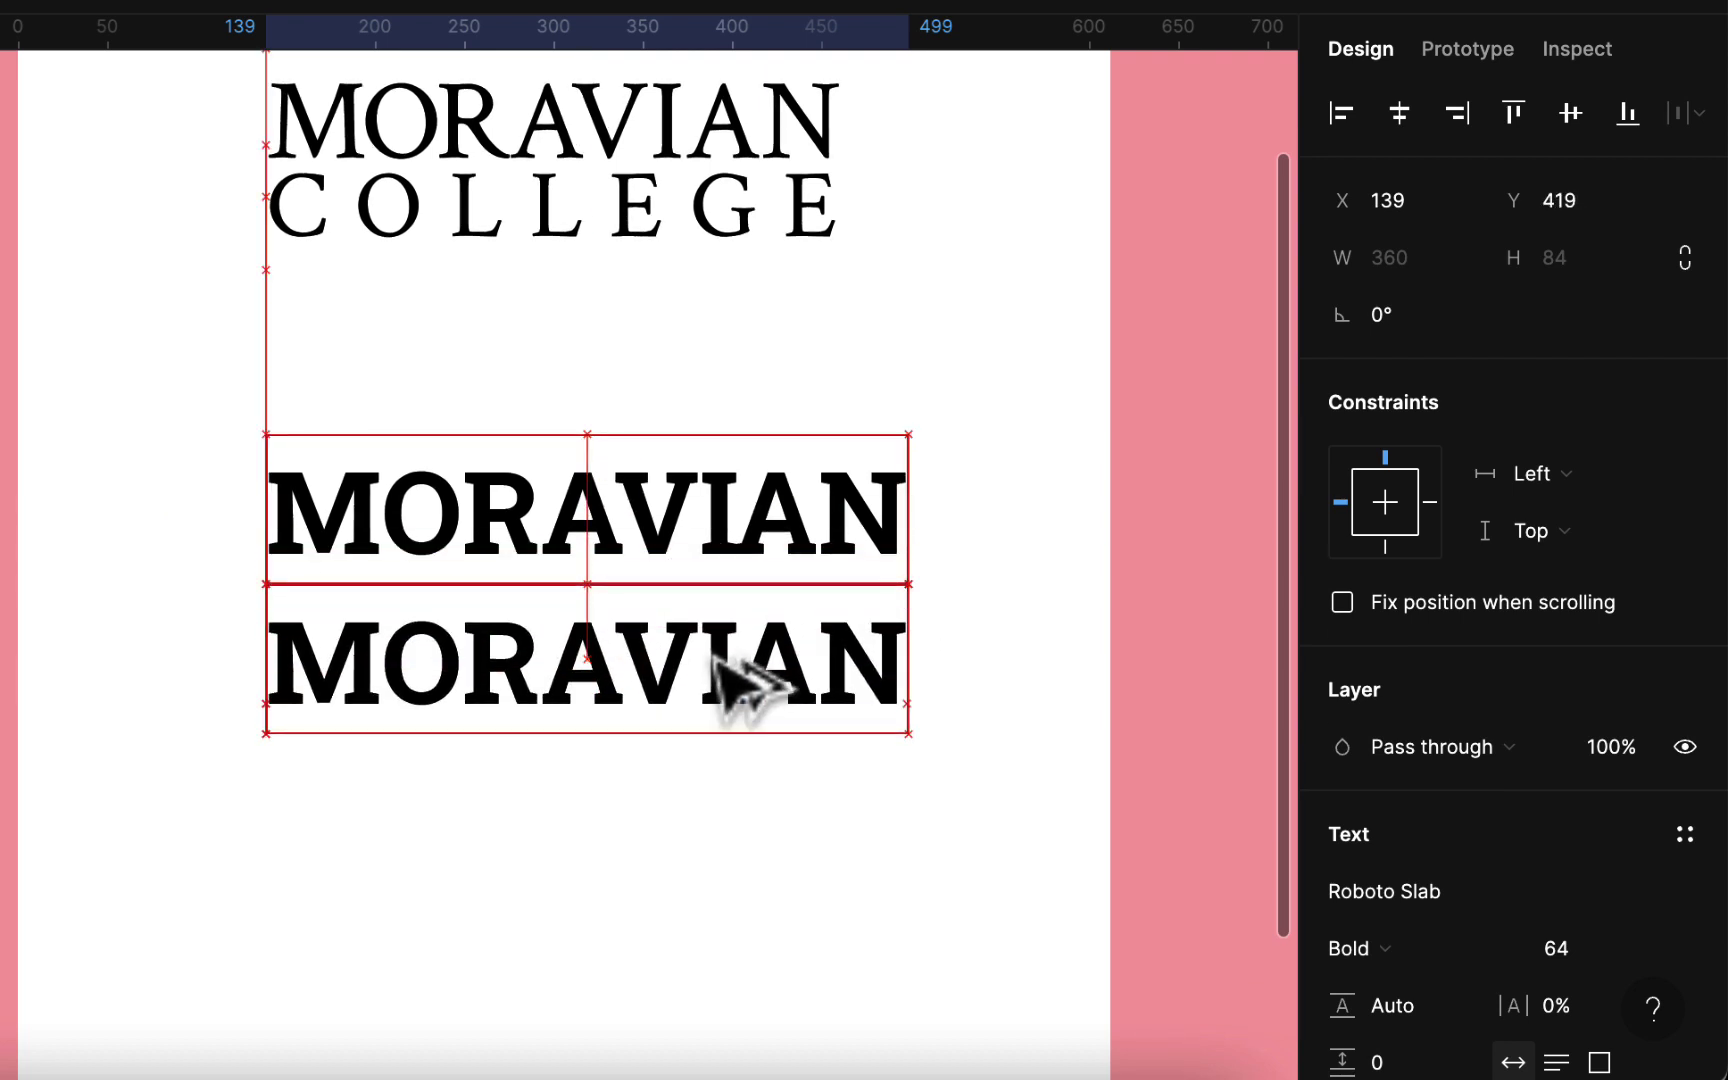
{"action": "double_click", "coordinate": [710, 645]}
{"action": "type", "text": "COLLEGE"}
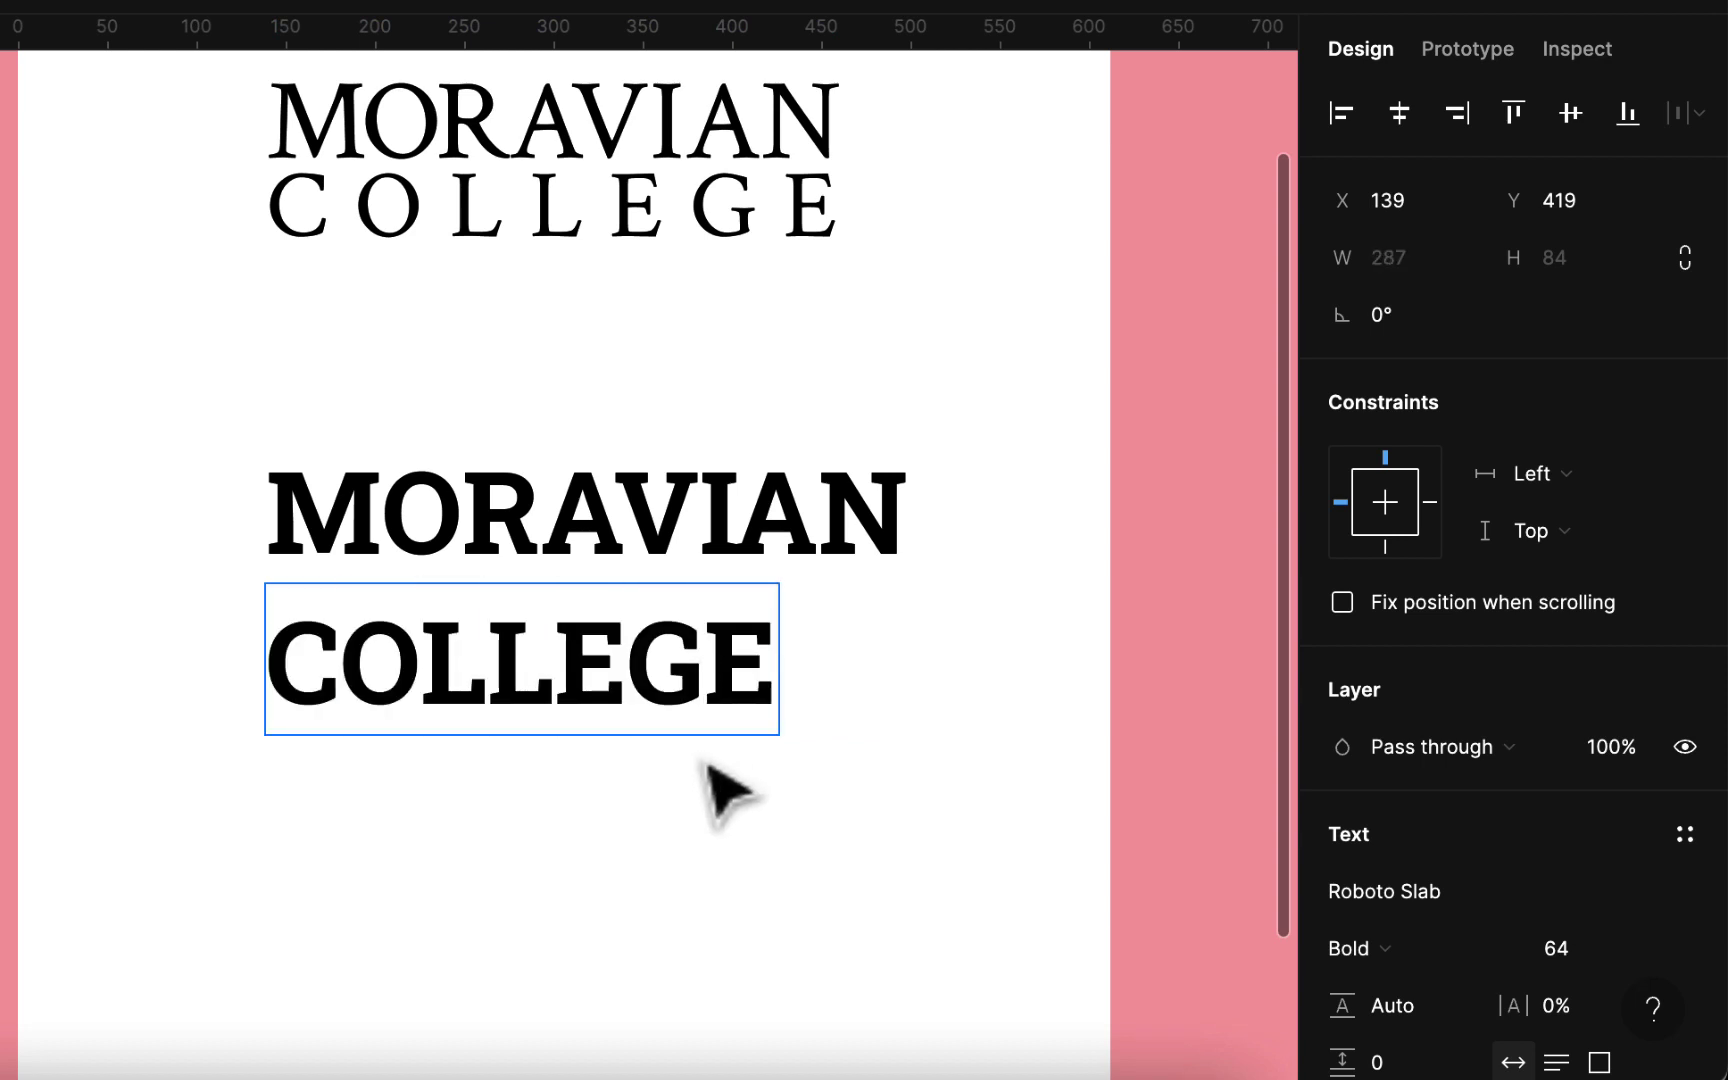
{"action": "key", "text": "Escape"}
{"action": "left_click", "coordinate": [822, 748]}
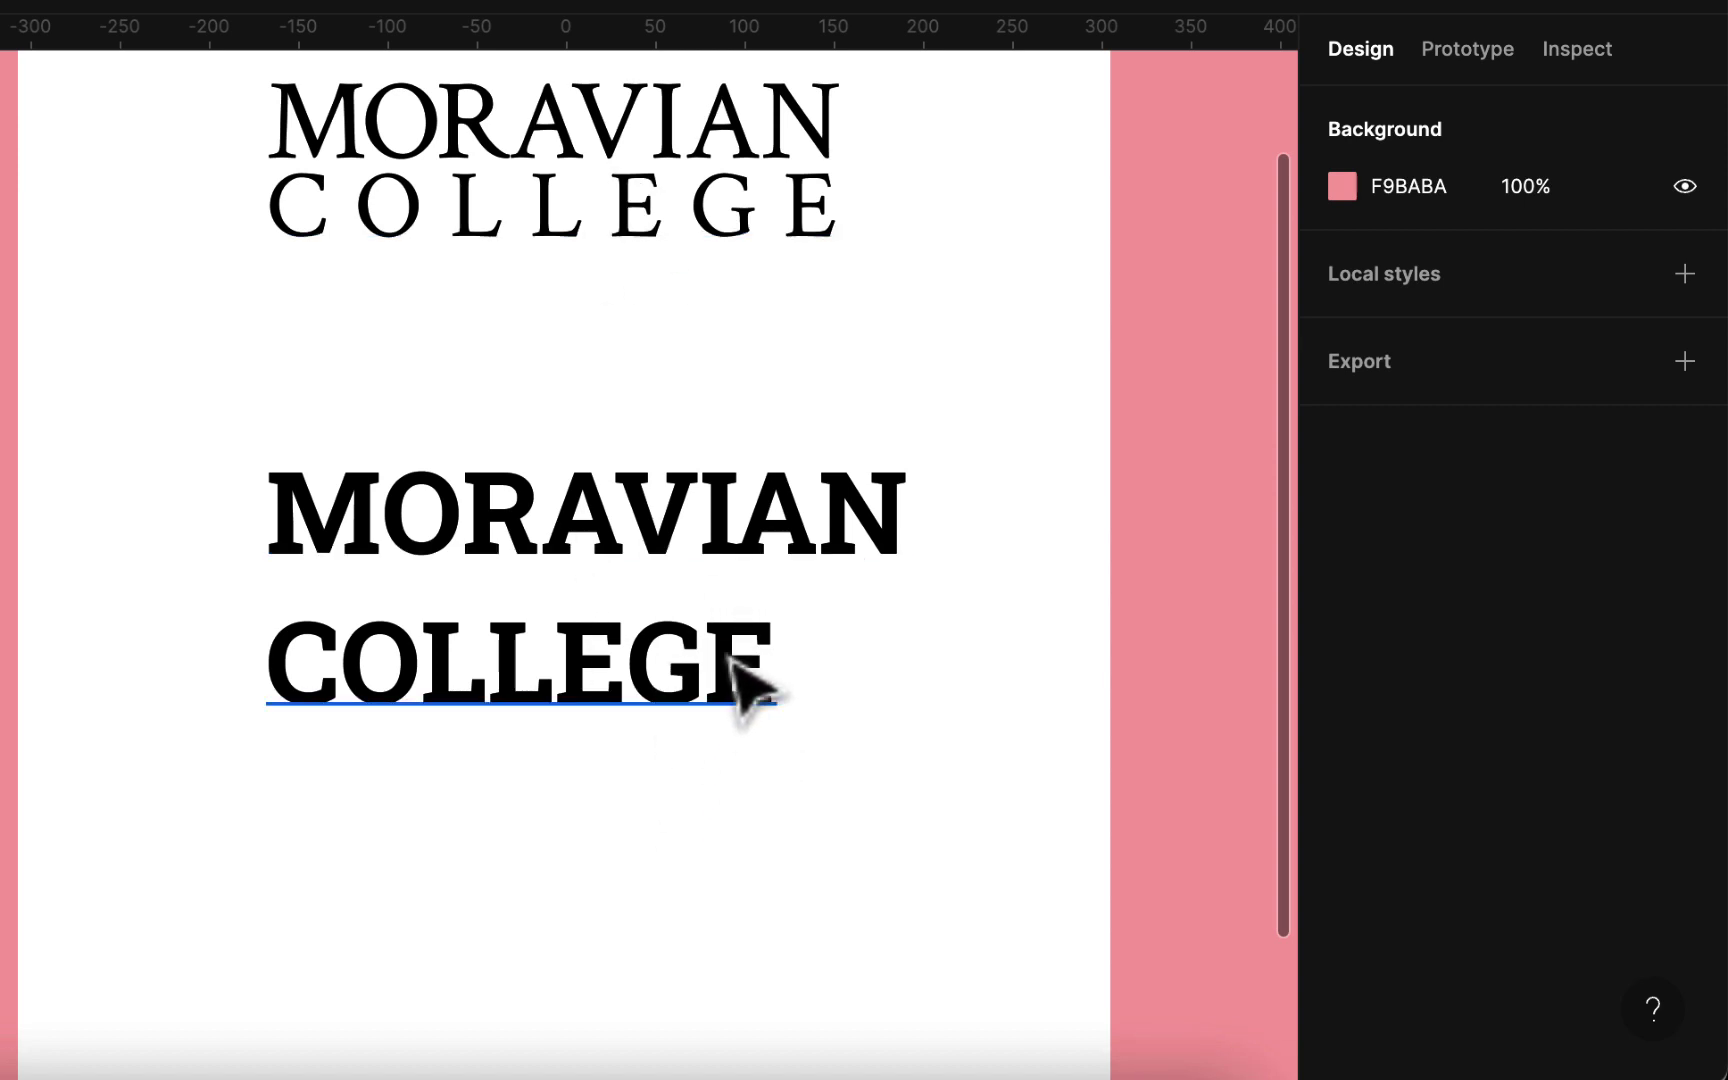
Set the Roboto Slab COLLEGE's weight to Light and place it closer beneath MORAVIAN at X 139, Y 410.
{"action": "left_click_drag", "start_coordinate": [733, 675], "coordinate": [744, 658]}
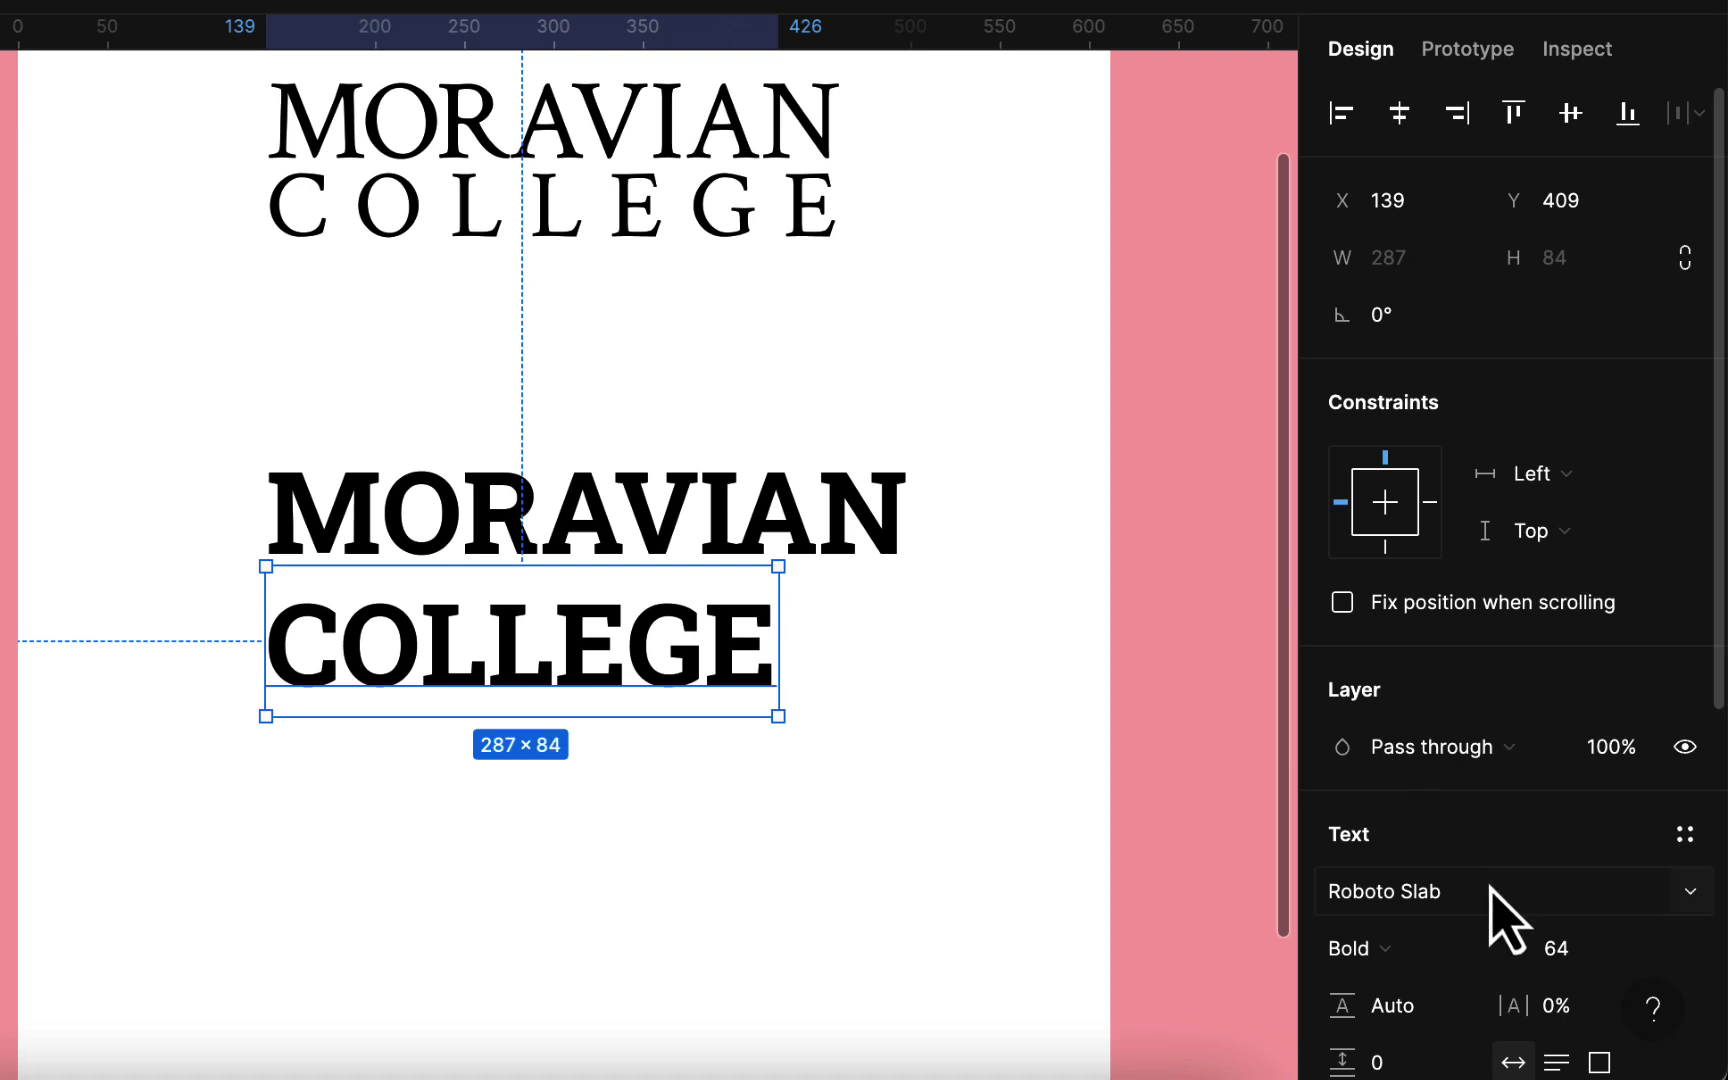
{"action": "scroll", "coordinate": [1540, 930], "scroll_direction": "down", "scroll_amount": 1}
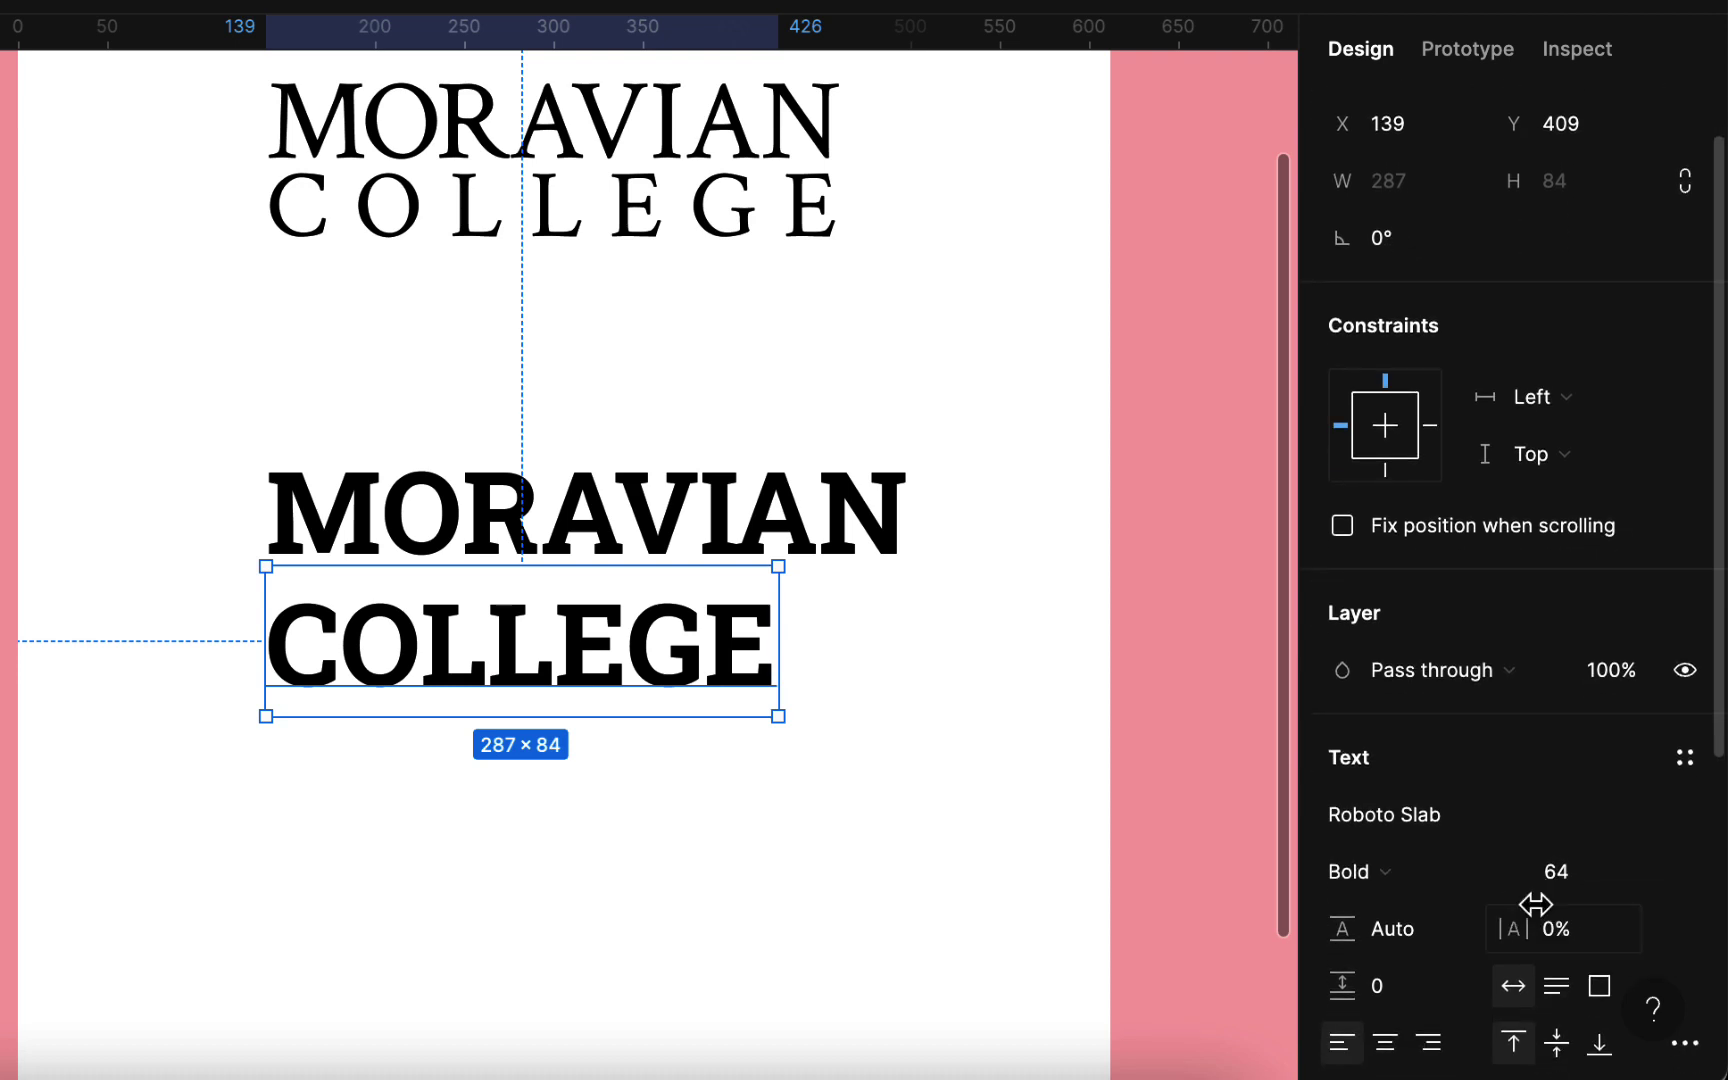
{"action": "left_click", "coordinate": [1505, 872]}
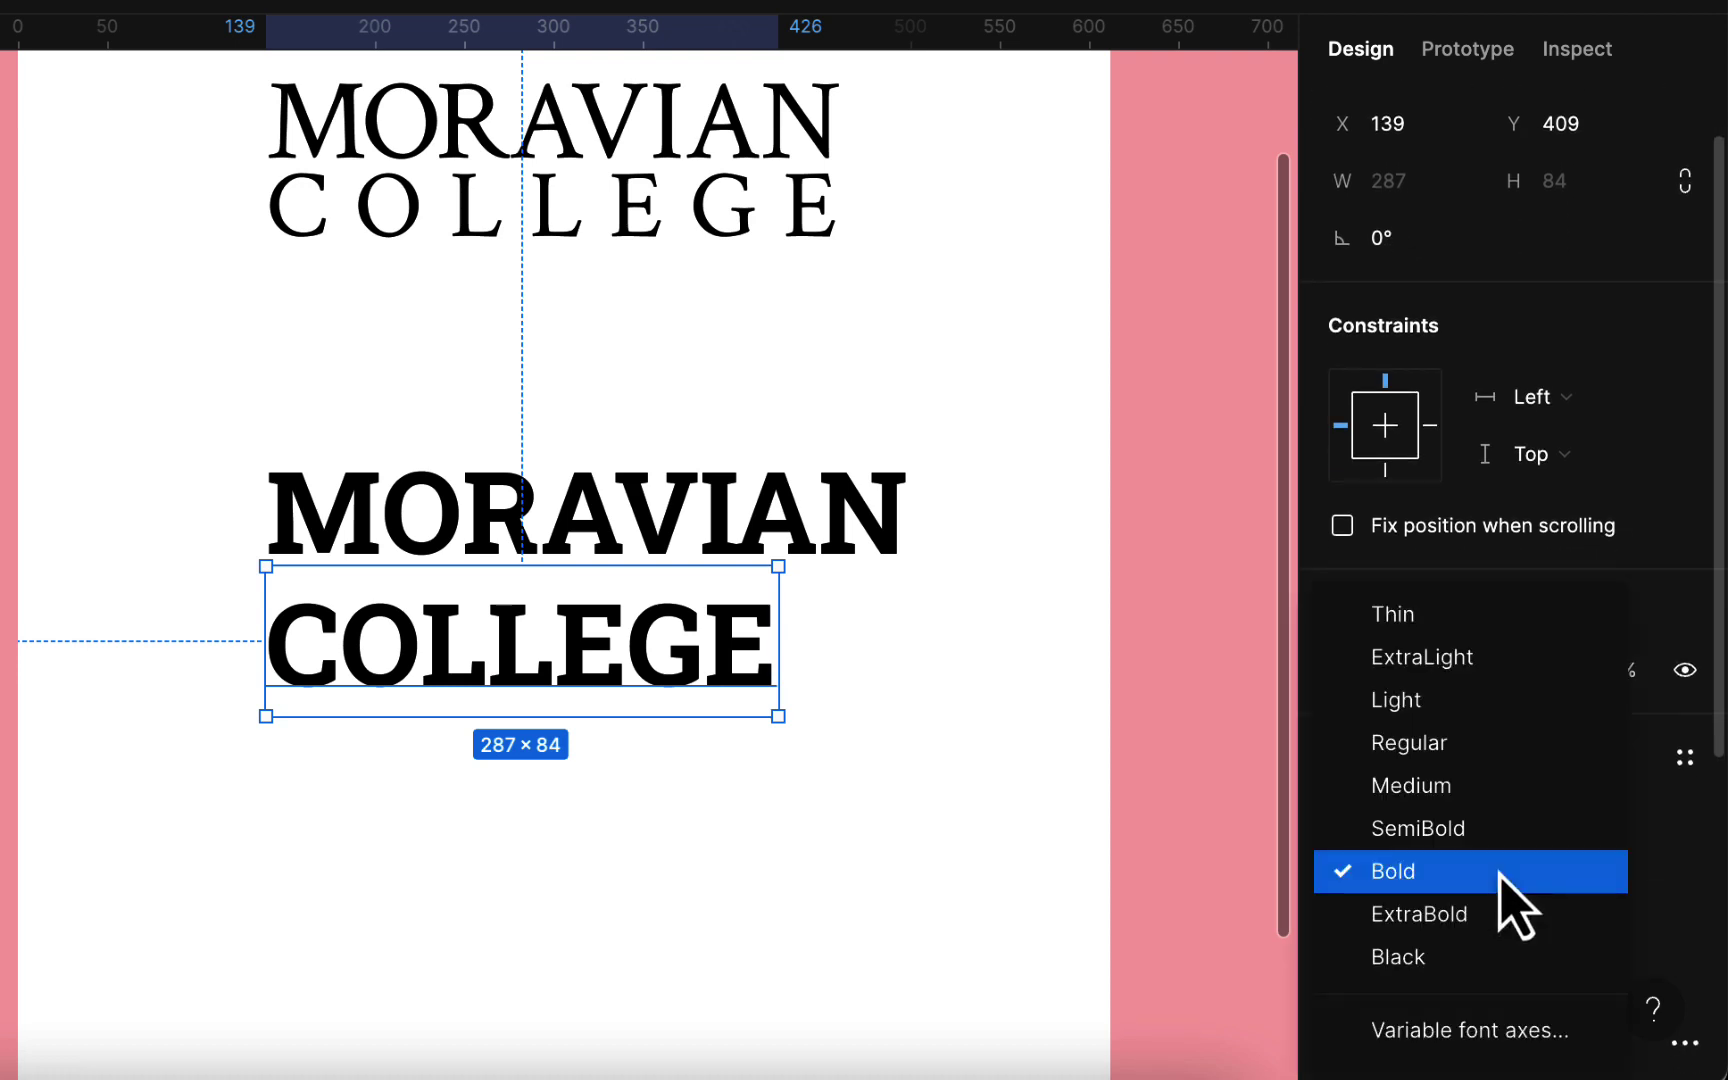
{"action": "left_click", "coordinate": [1483, 712]}
{"action": "left_click", "coordinate": [791, 818]}
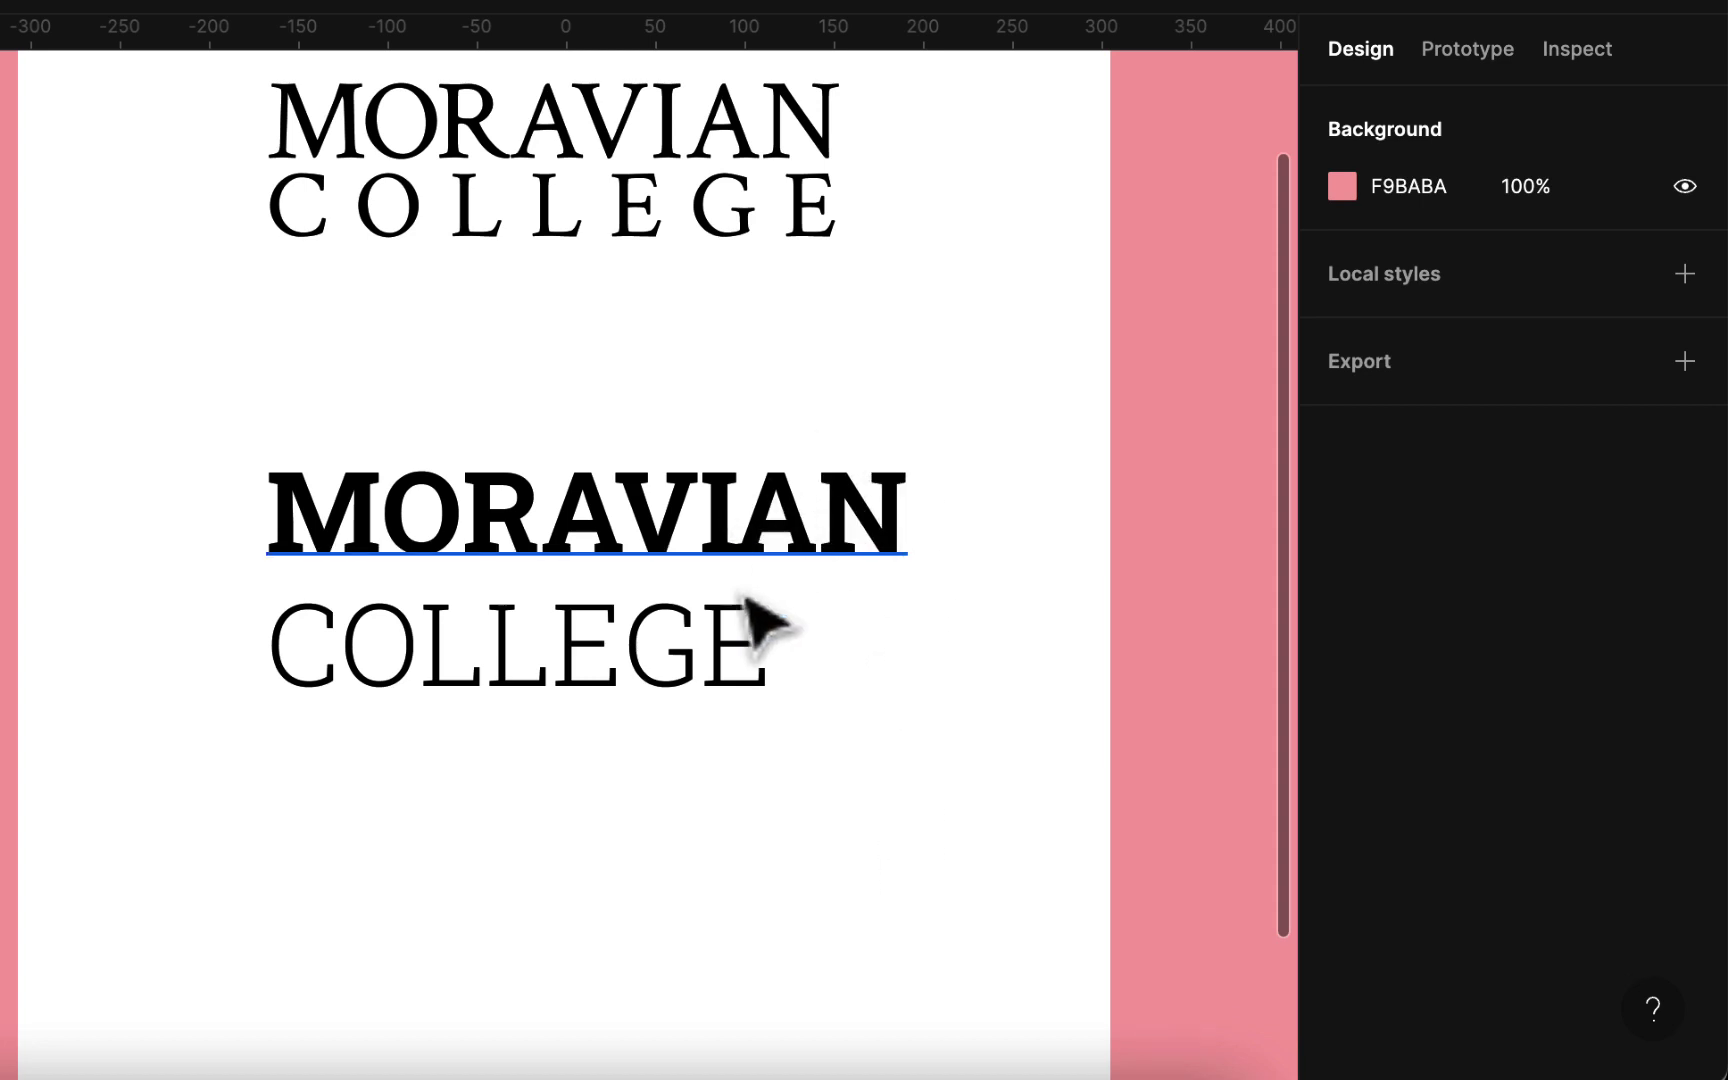
{"action": "mouse_move", "coordinate": [729, 663]}
{"action": "left_mouse_down"}
{"action": "mouse_move", "coordinate": [735, 630]}
{"action": "mouse_move", "coordinate": [740, 683]}
{"action": "left_mouse_up"}
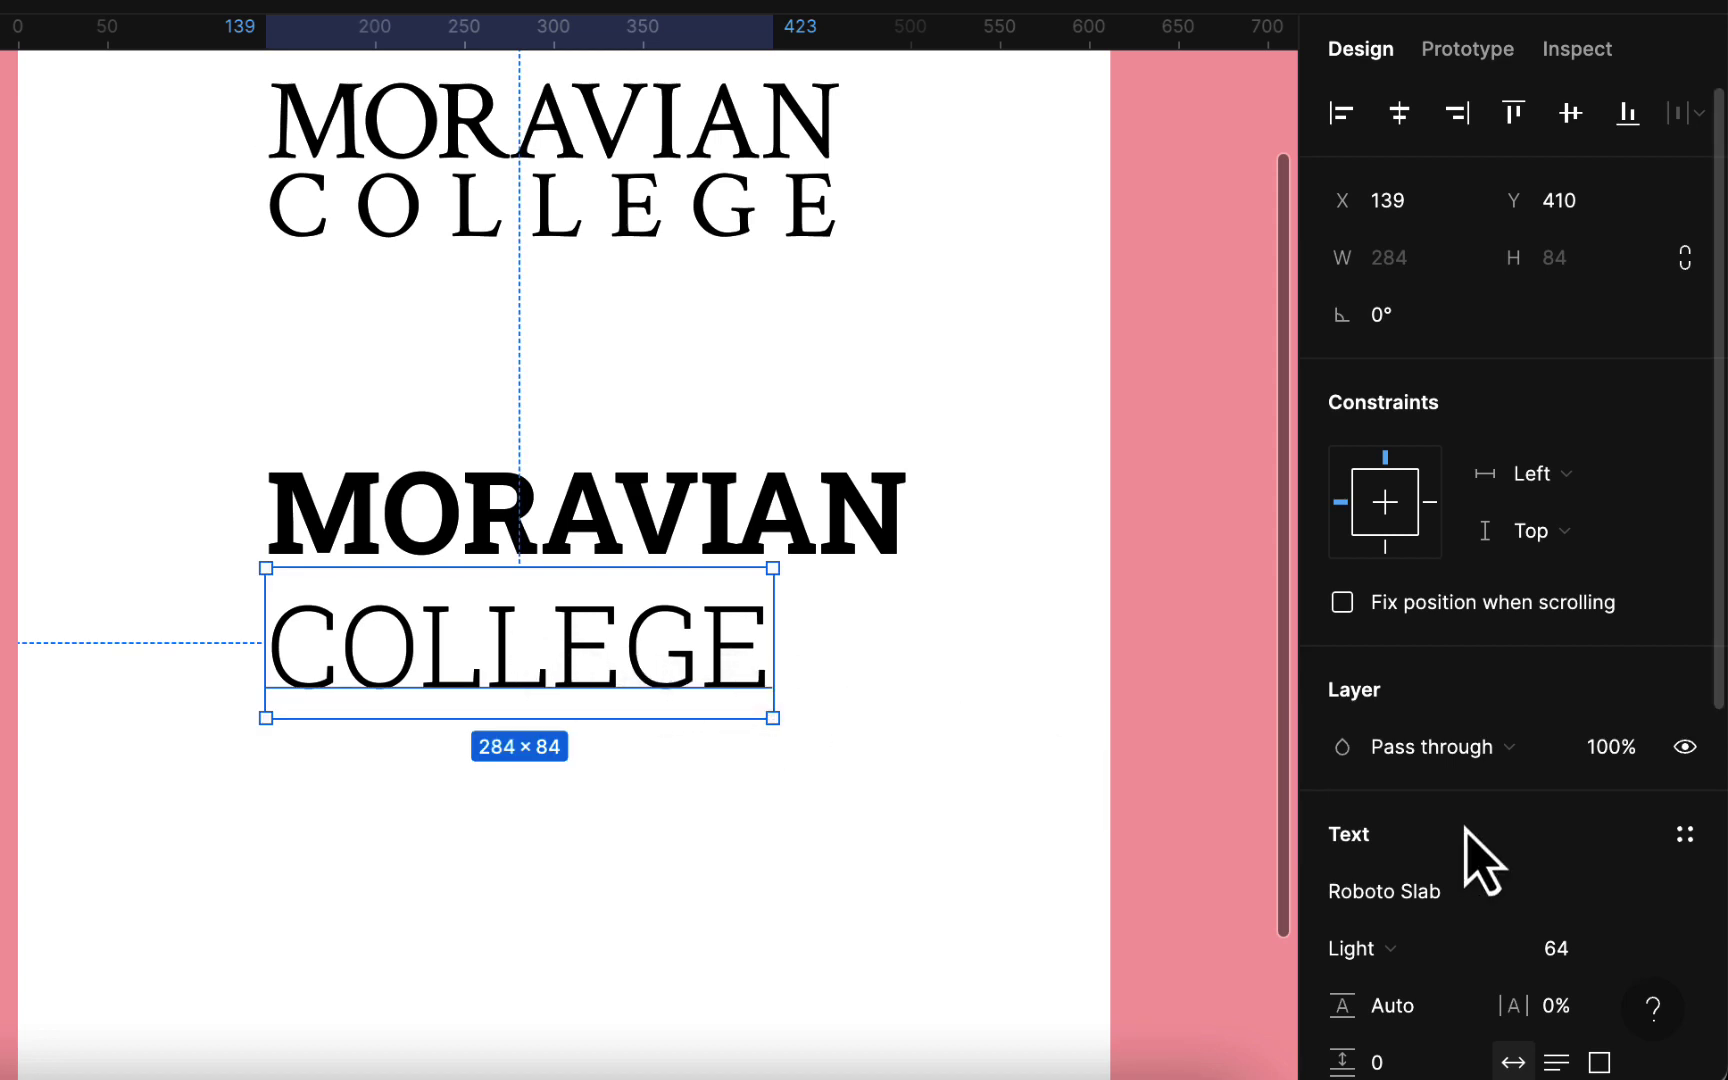
Change the lower COLLEGE's font to Roboto and set its size to 48.
{"action": "scroll", "coordinate": [1480, 850], "scroll_direction": "down", "scroll_amount": 2}
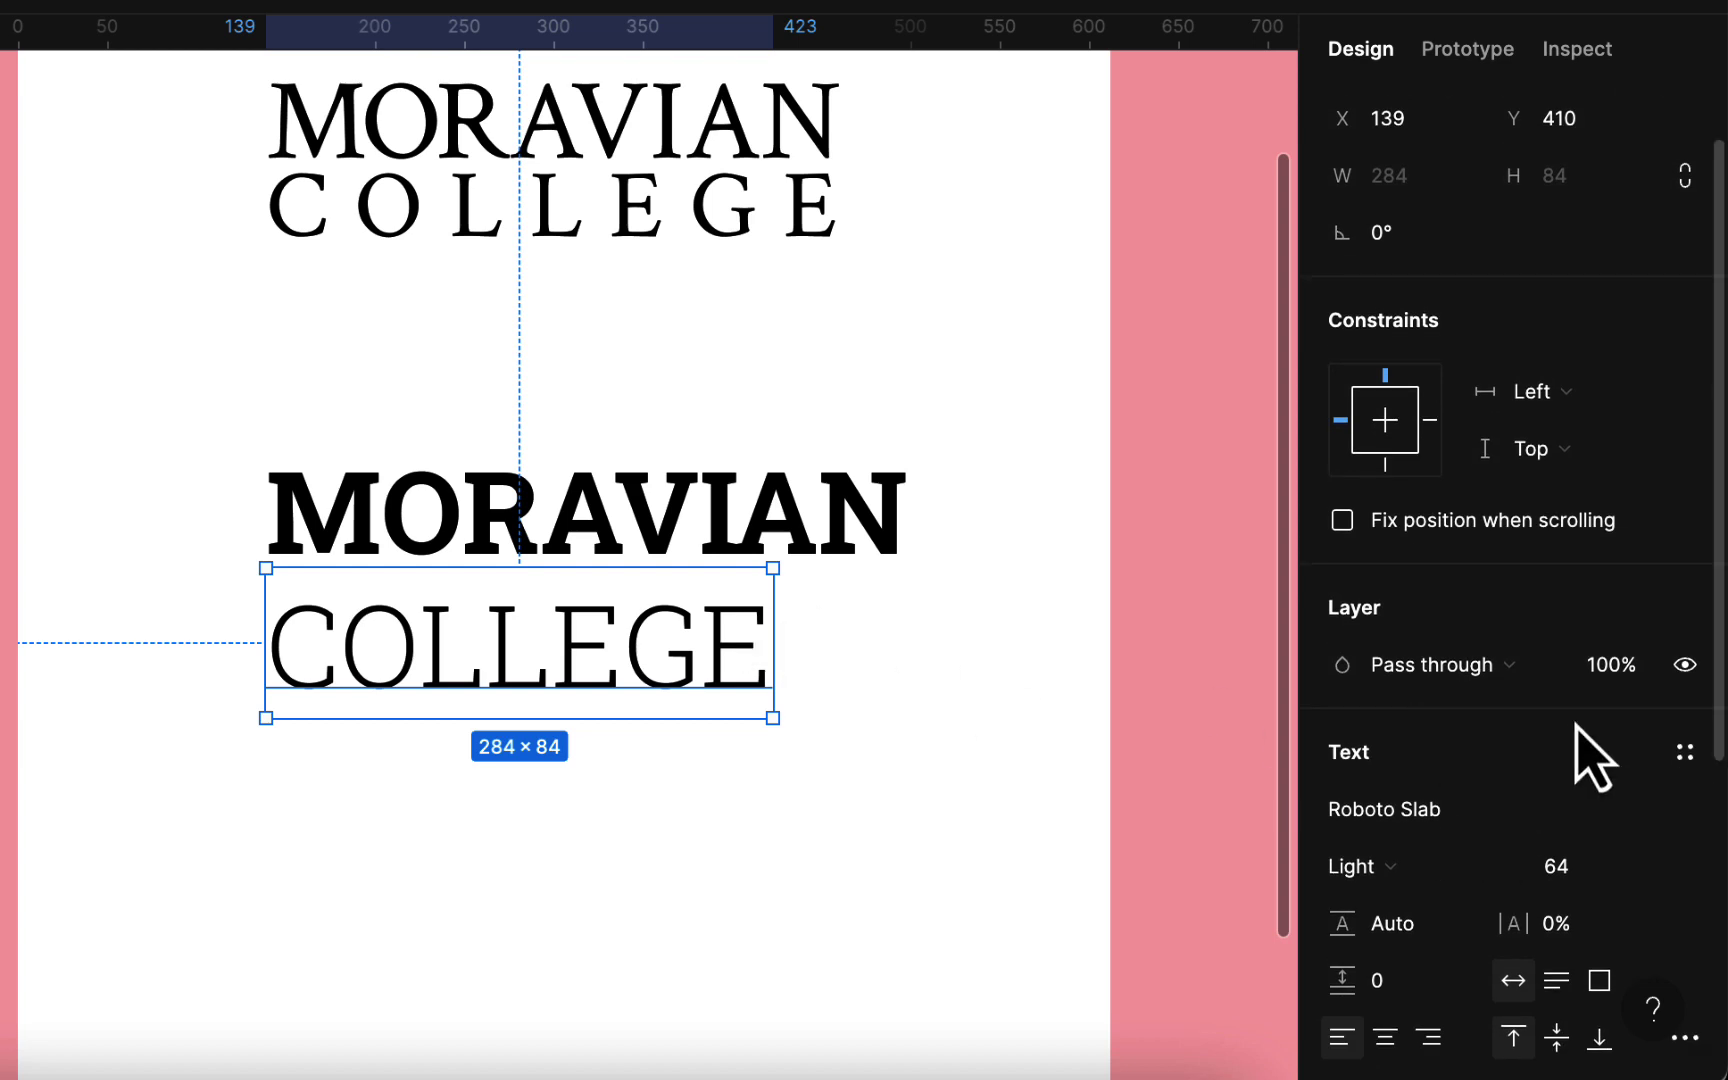
{"action": "left_click", "coordinate": [1691, 812]}
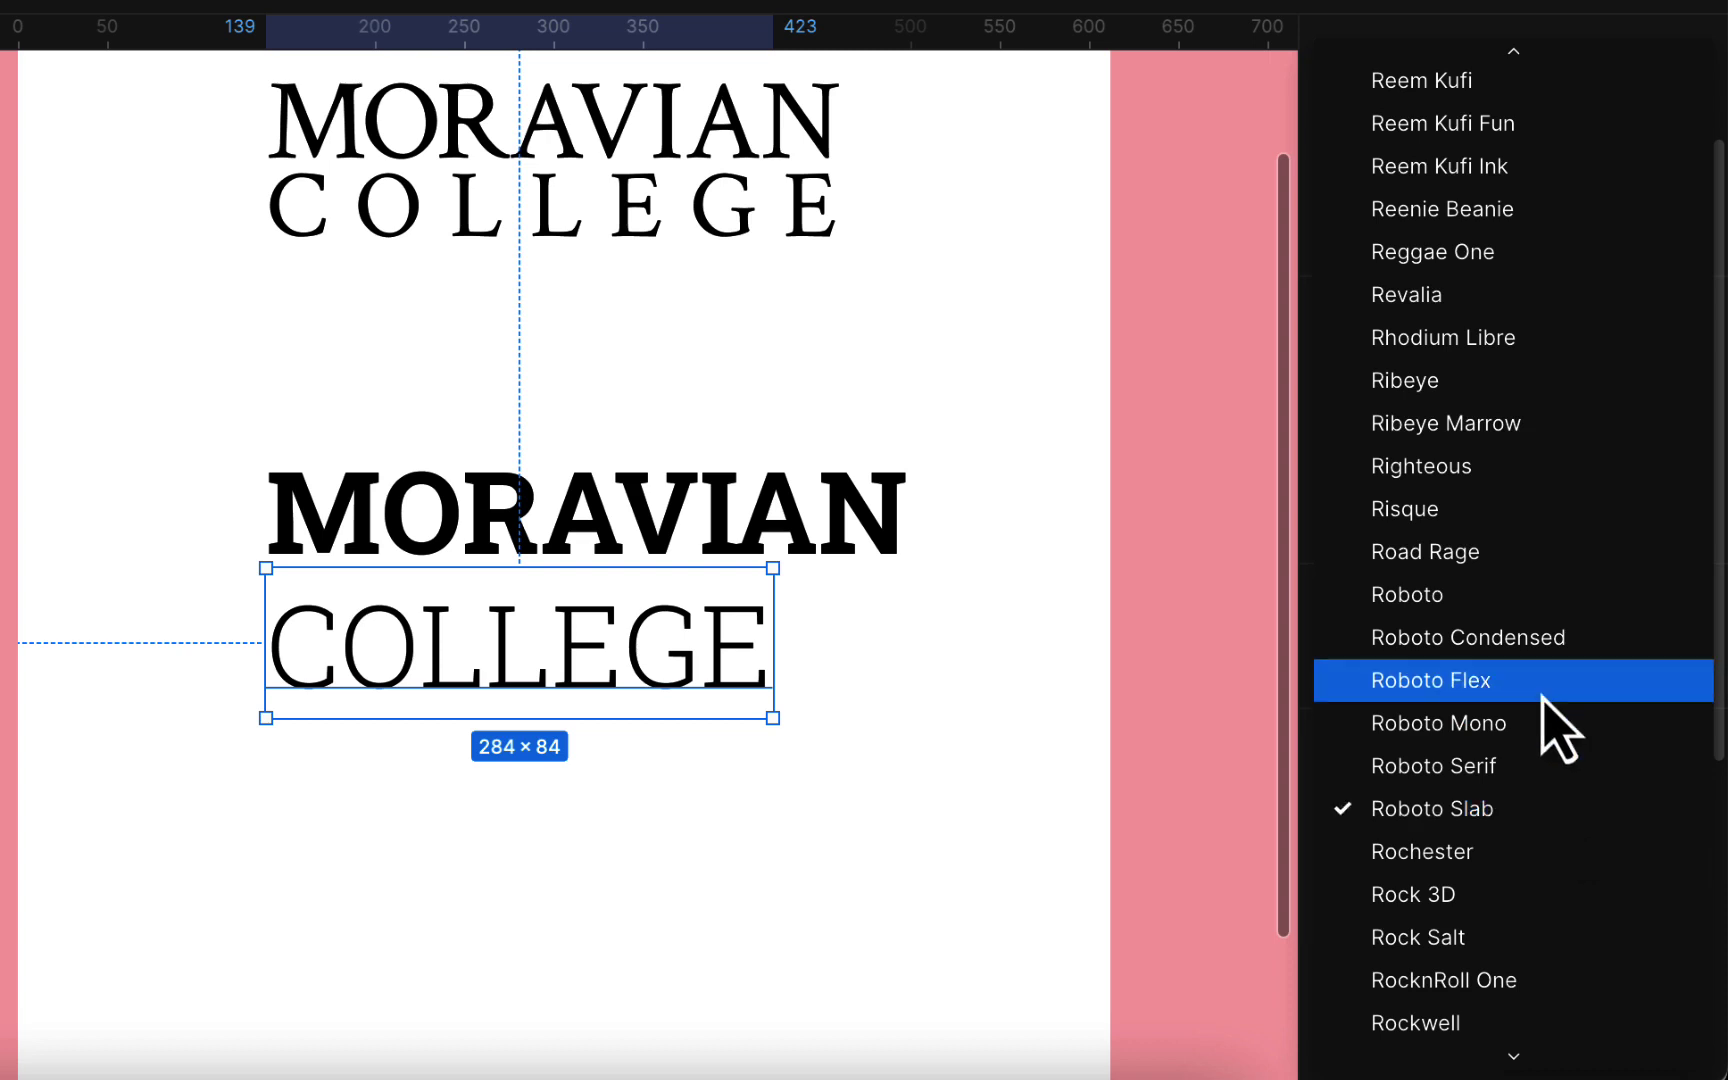
{"action": "left_click", "coordinate": [1530, 595]}
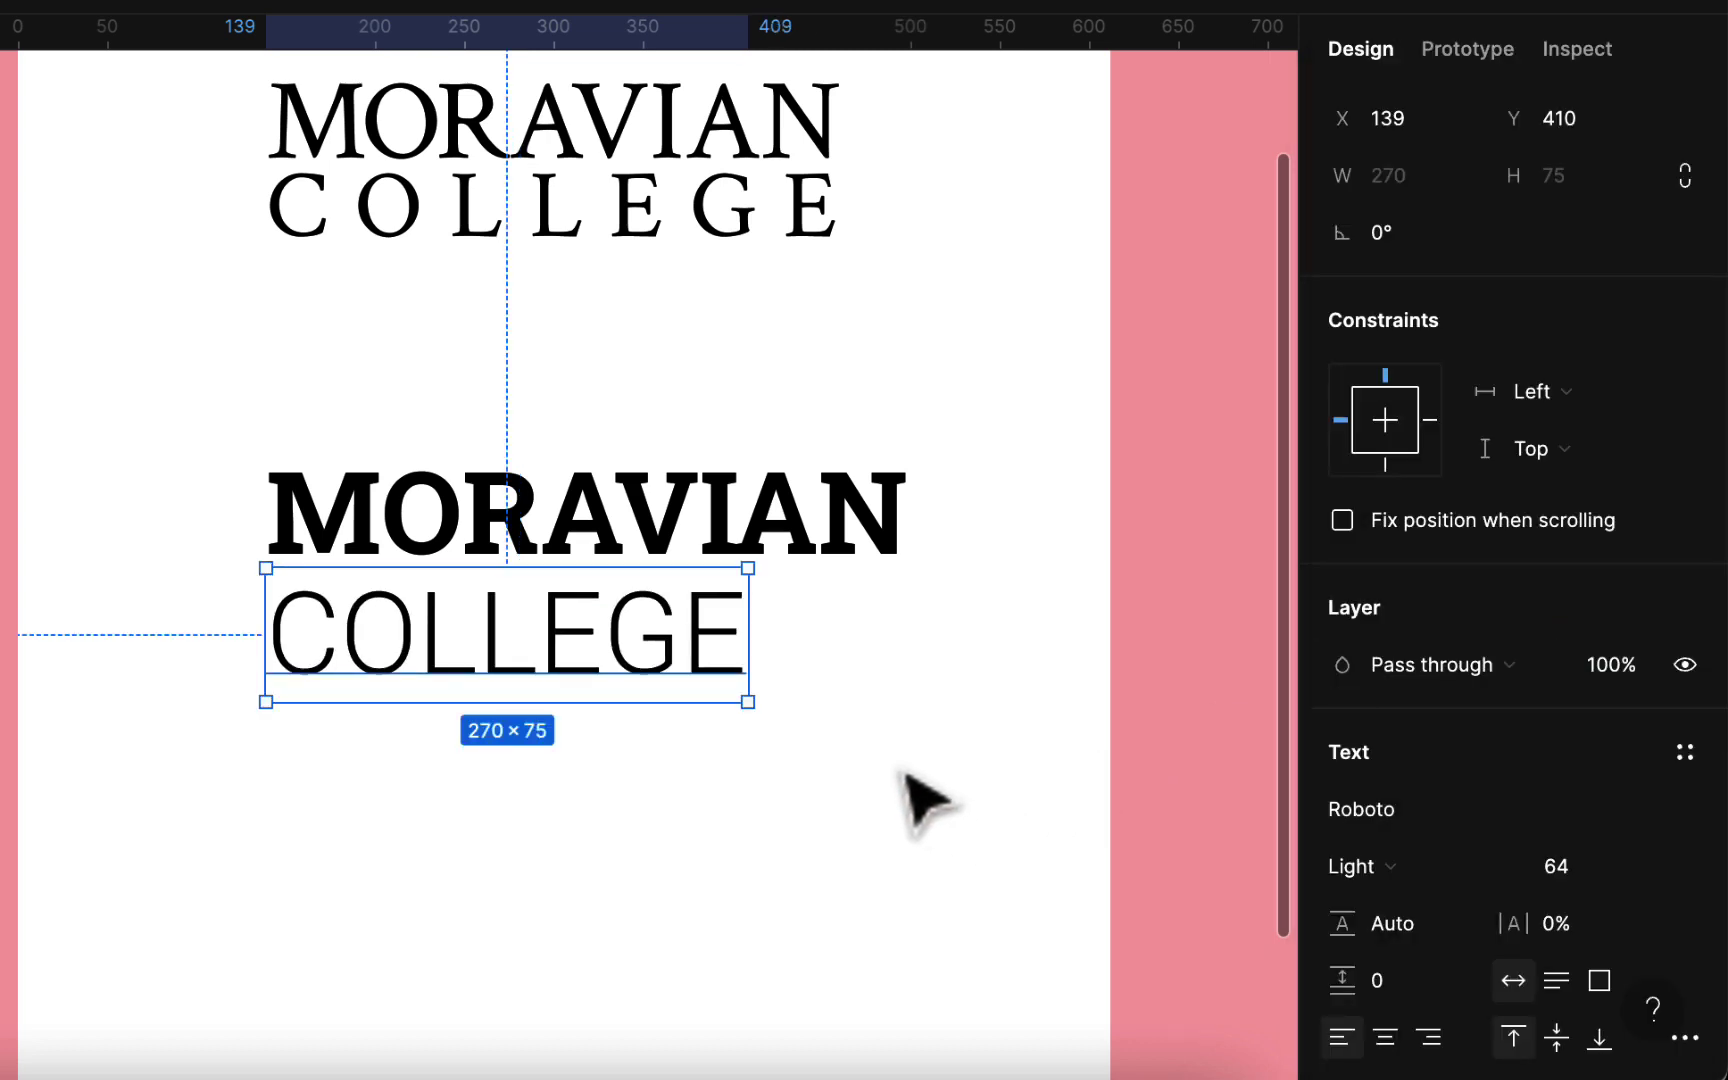
{"action": "left_click", "coordinate": [800, 530]}
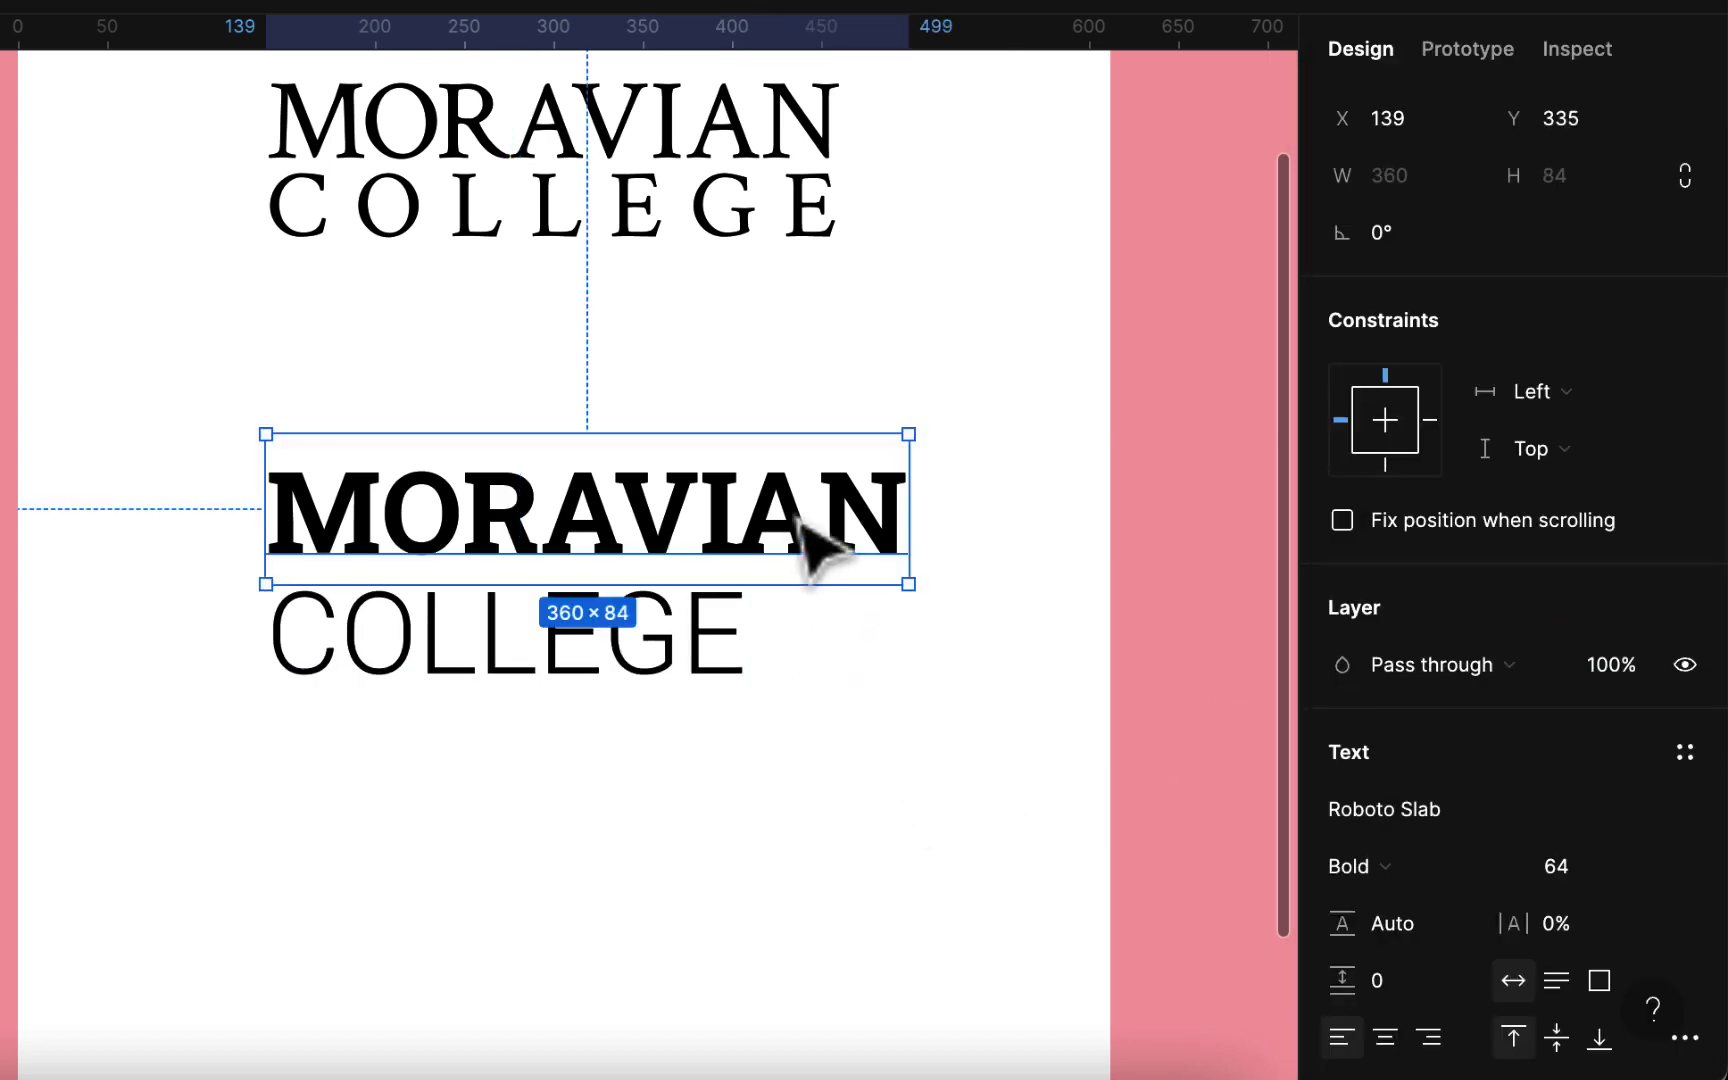
{"action": "left_click", "coordinate": [712, 678]}
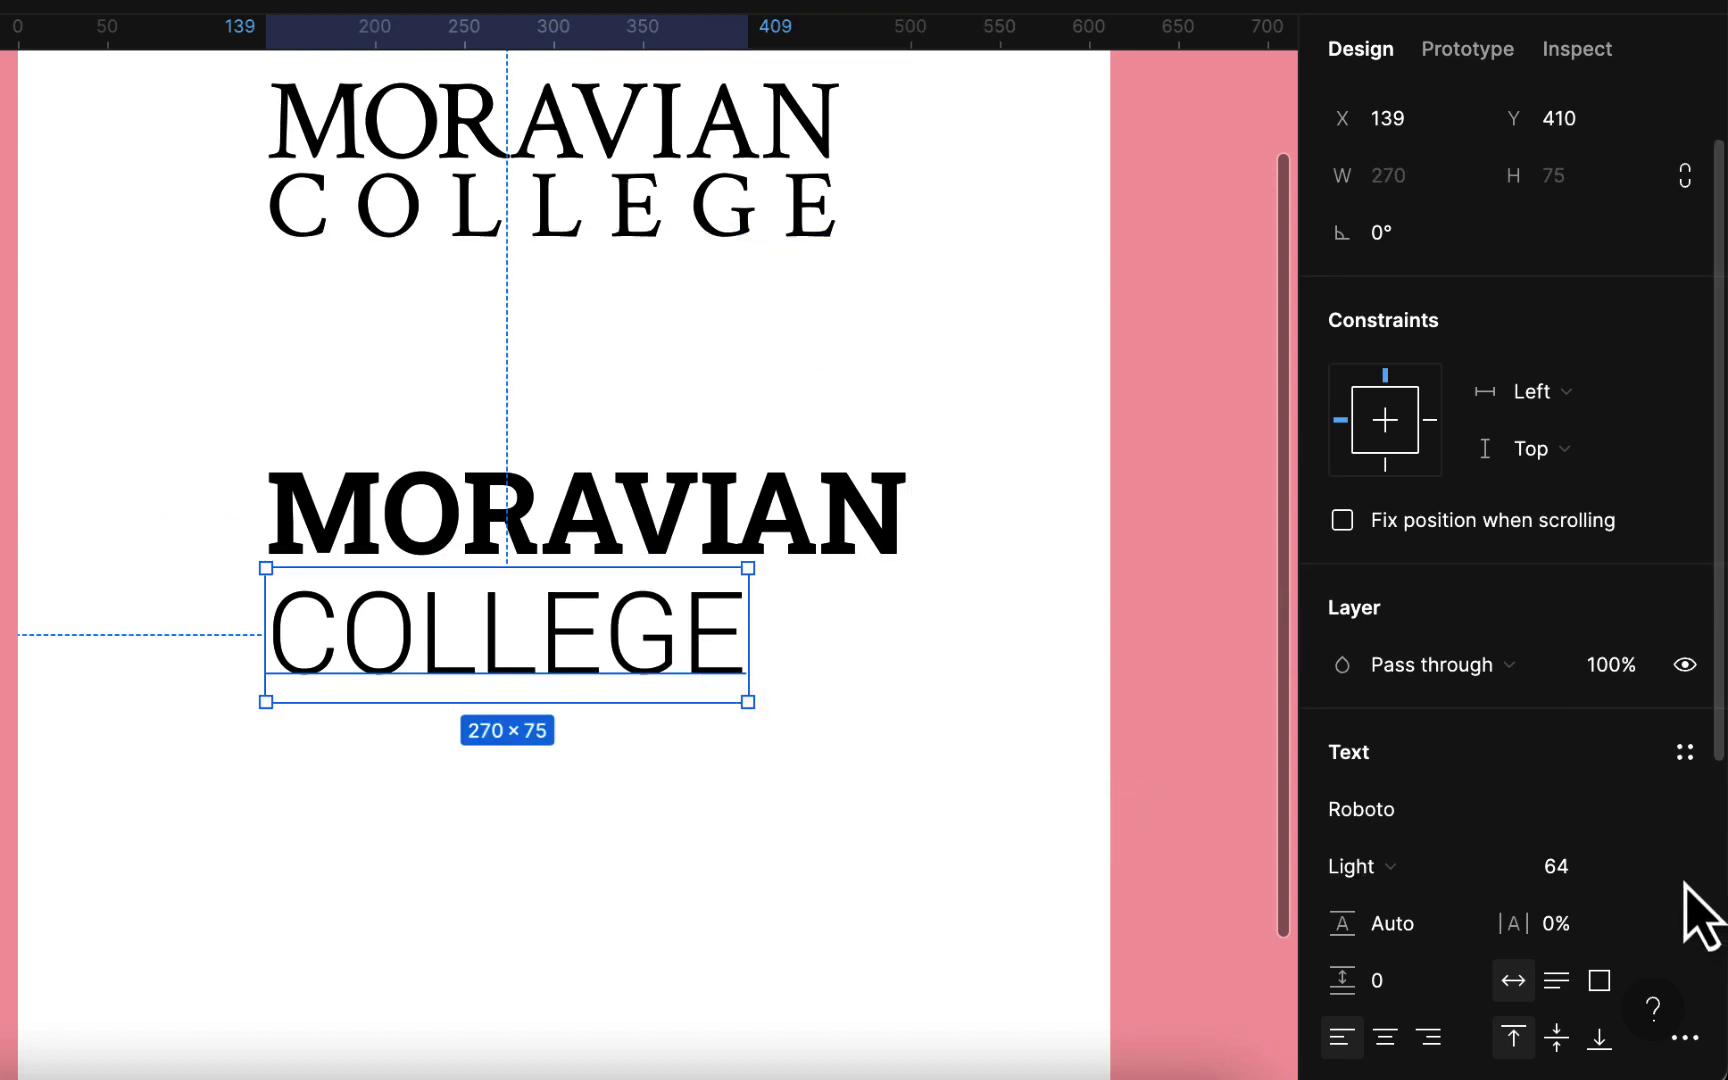
{"action": "left_click", "coordinate": [1648, 867]}
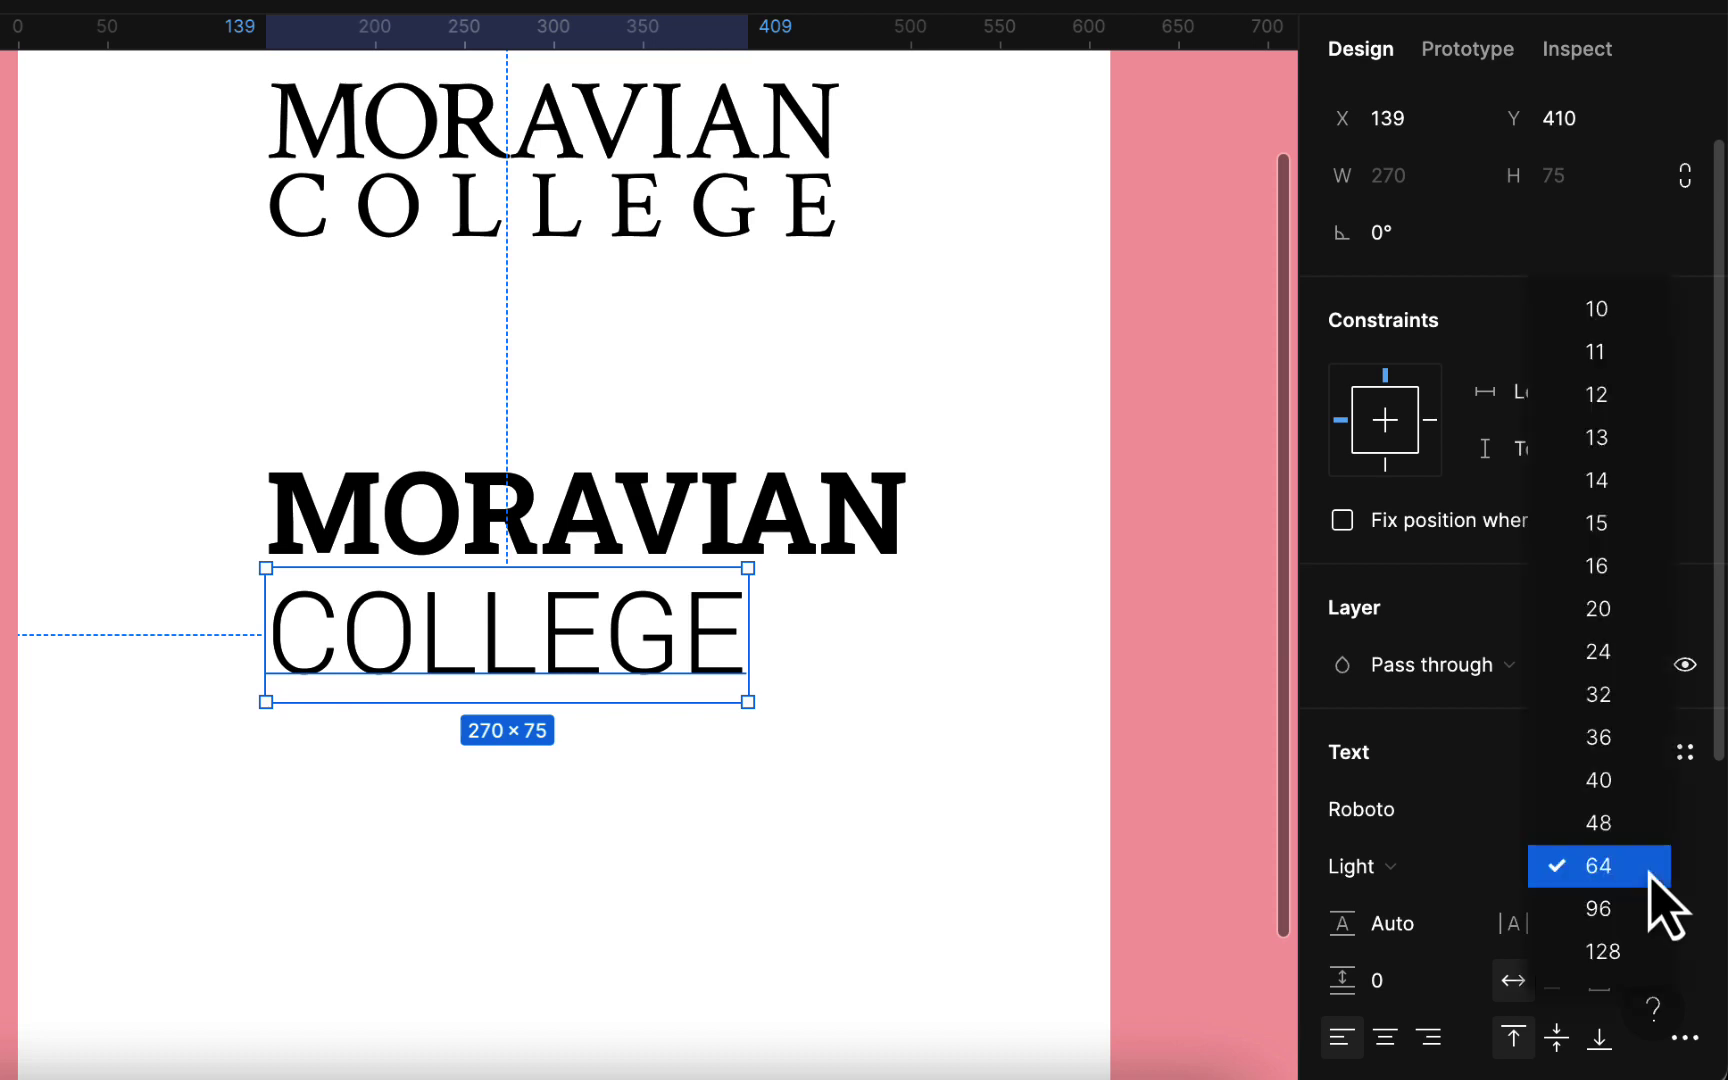
{"action": "left_click", "coordinate": [1648, 823]}
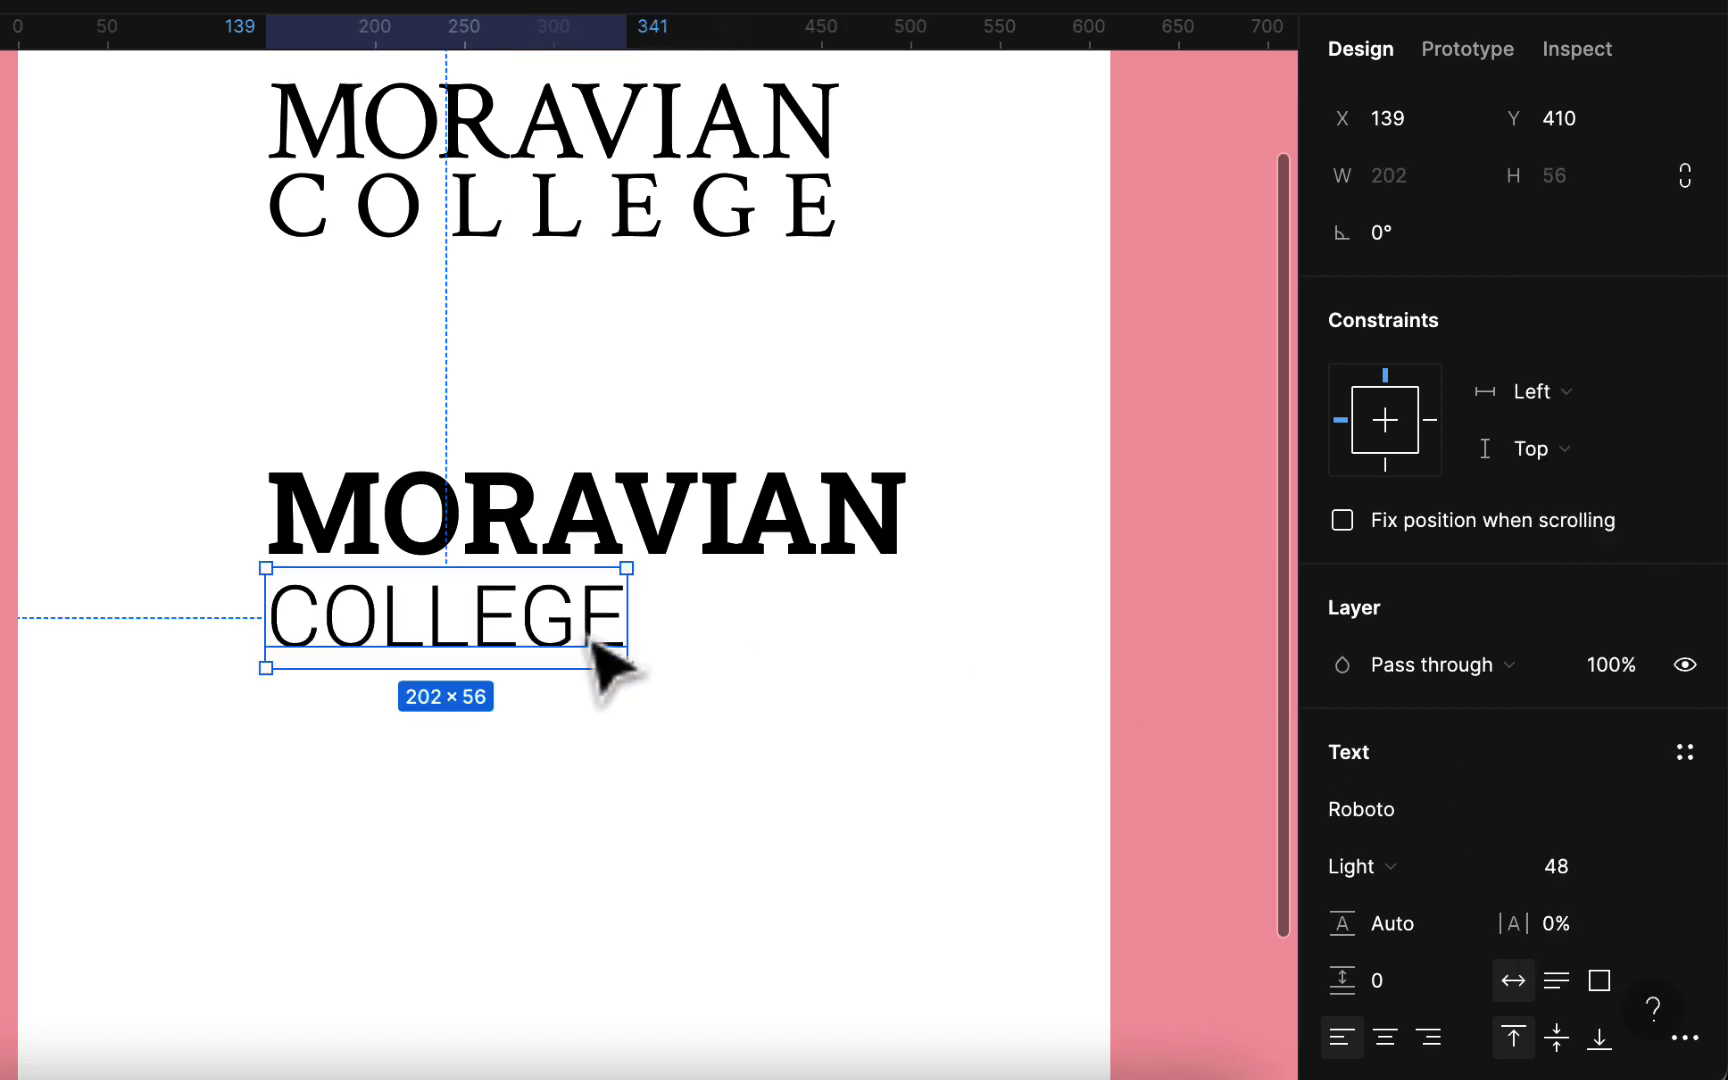
Move the Roboto COLLEGE up to Y 407 and widen its letter spacing to 54.5% to match the bold MORAVIAN's width.
{"action": "left_click_drag", "start_coordinate": [537, 645], "coordinate": [537, 640]}
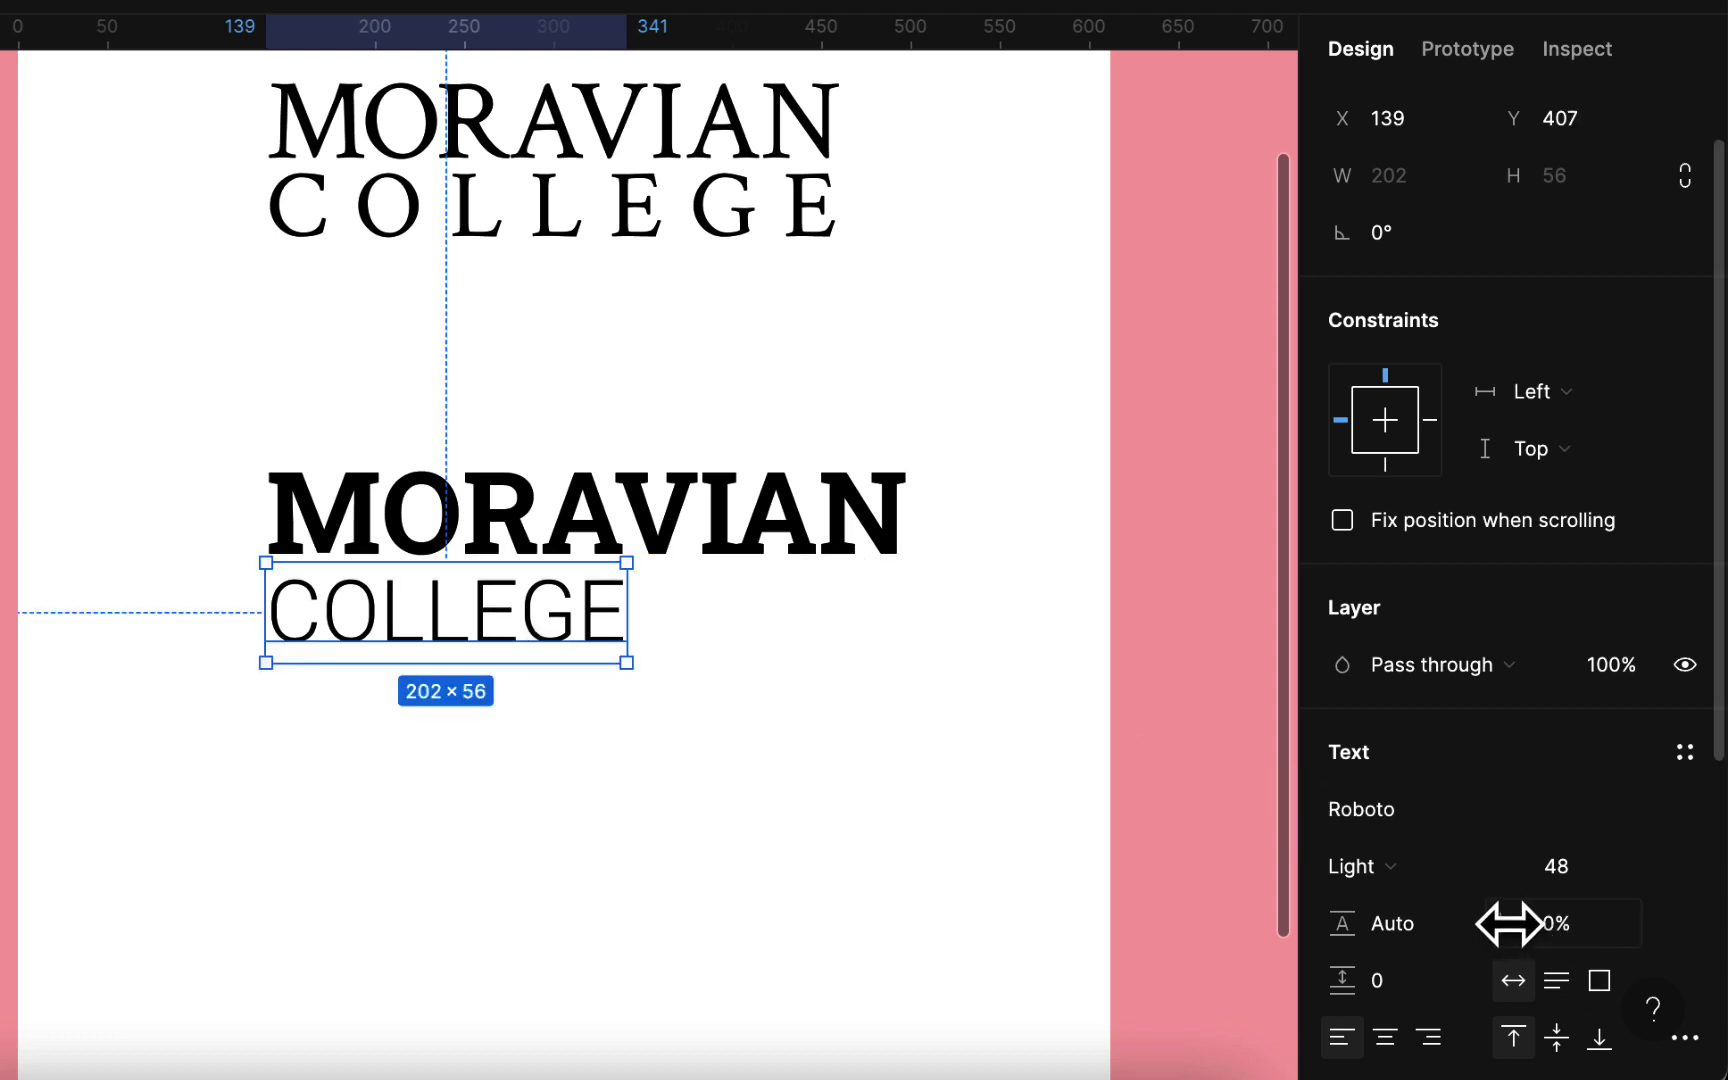
{"action": "left_click_drag", "start_coordinate": [1508, 923], "coordinate": [1706, 923]}
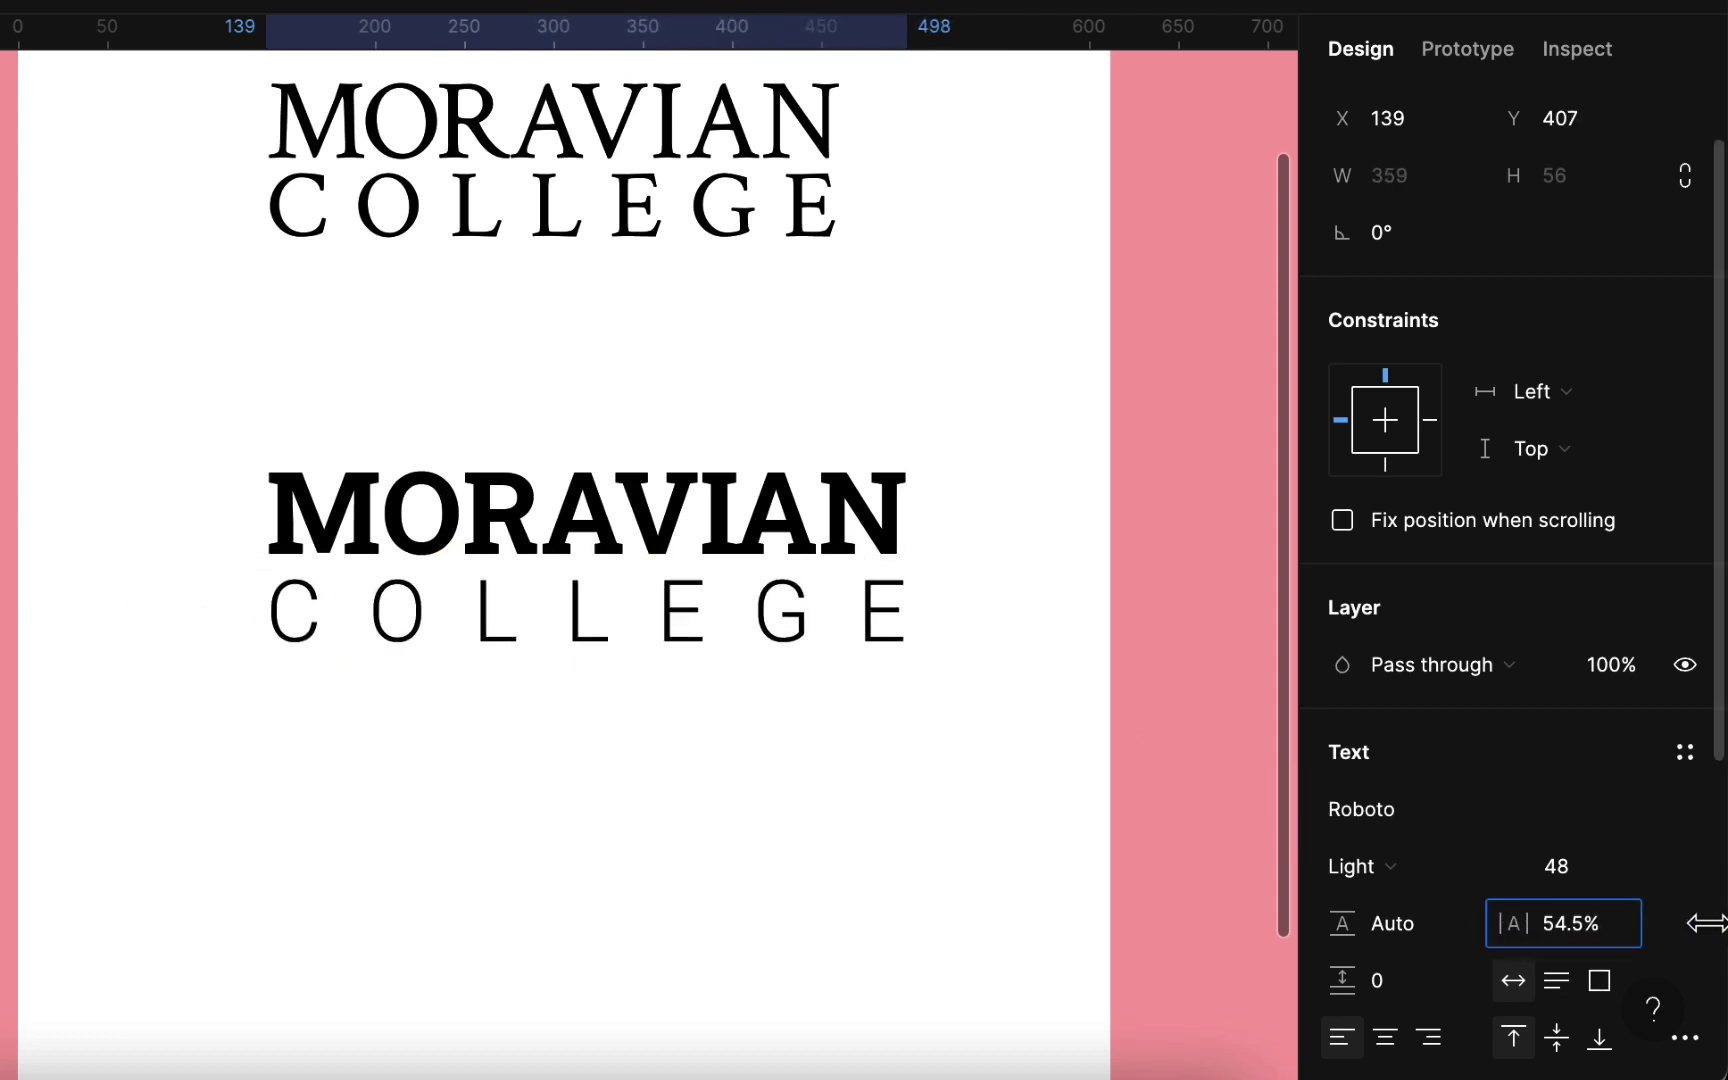
{"action": "left_click", "coordinate": [885, 1000]}
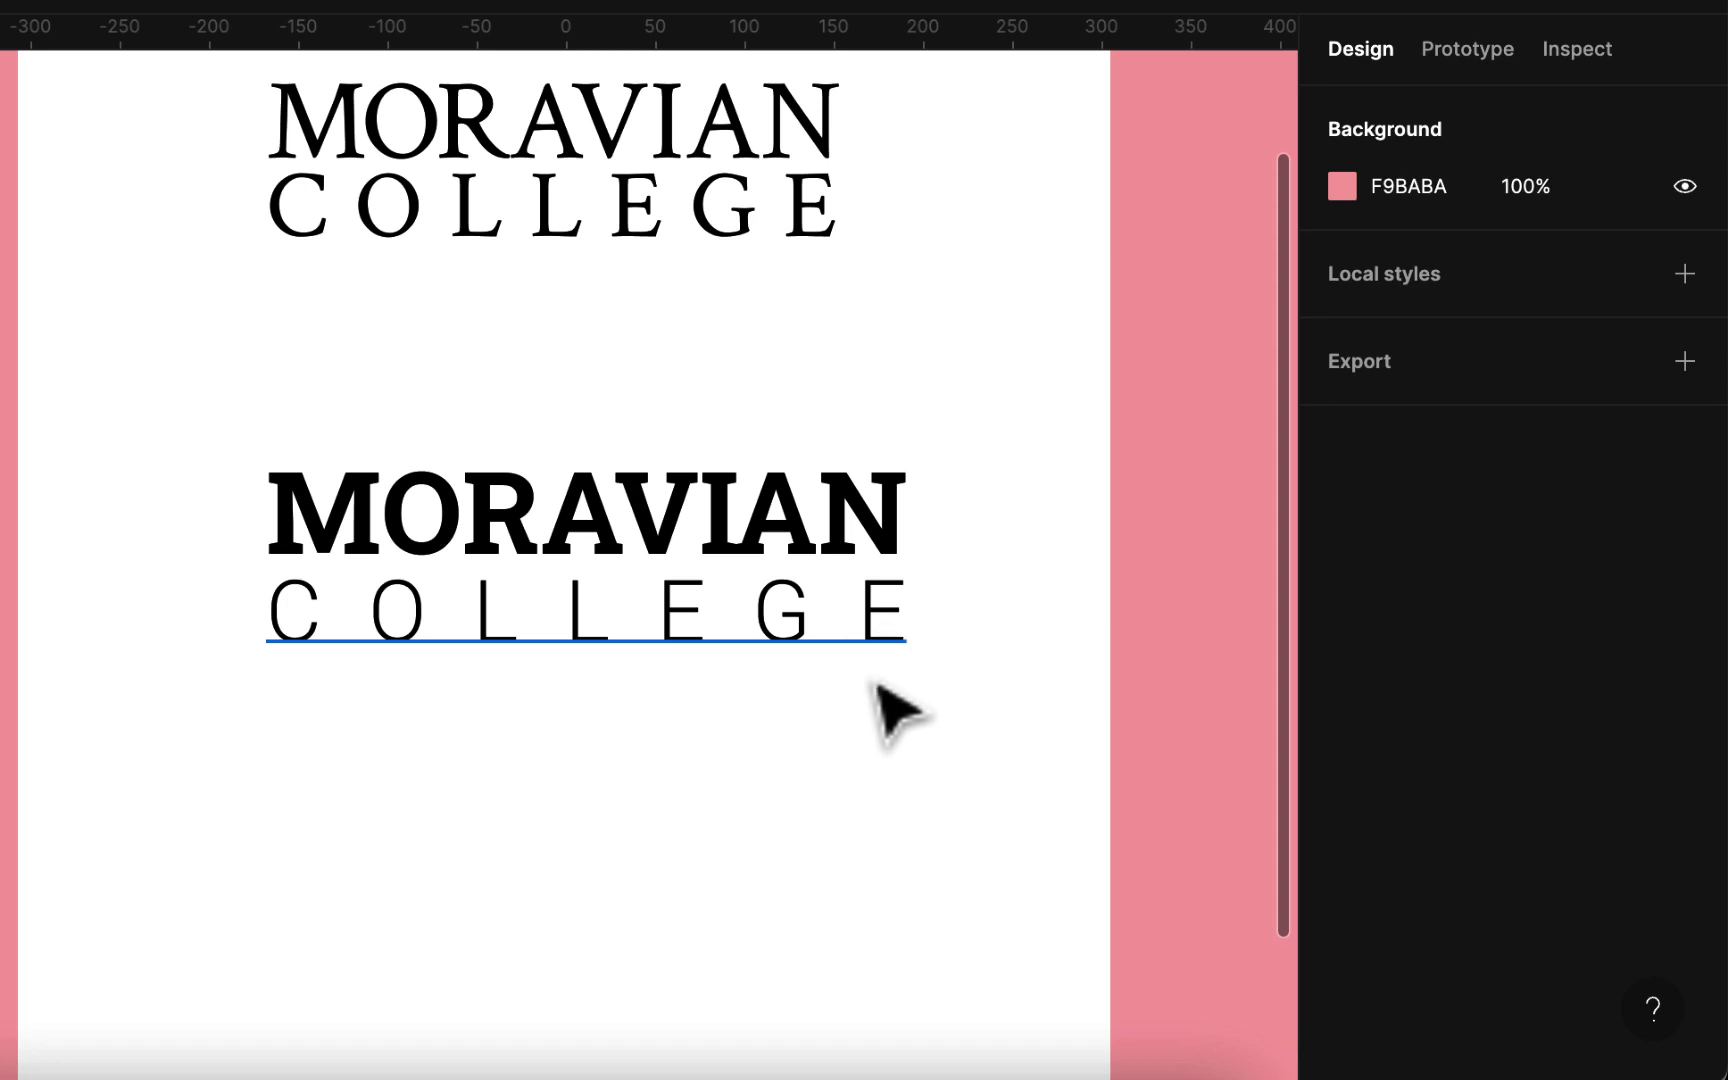
Set the Roboto COLLEGE's size to 36 and its letter spacing to 95.5% so it spans the bold MORAVIAN.
{"action": "left_click", "coordinate": [806, 638]}
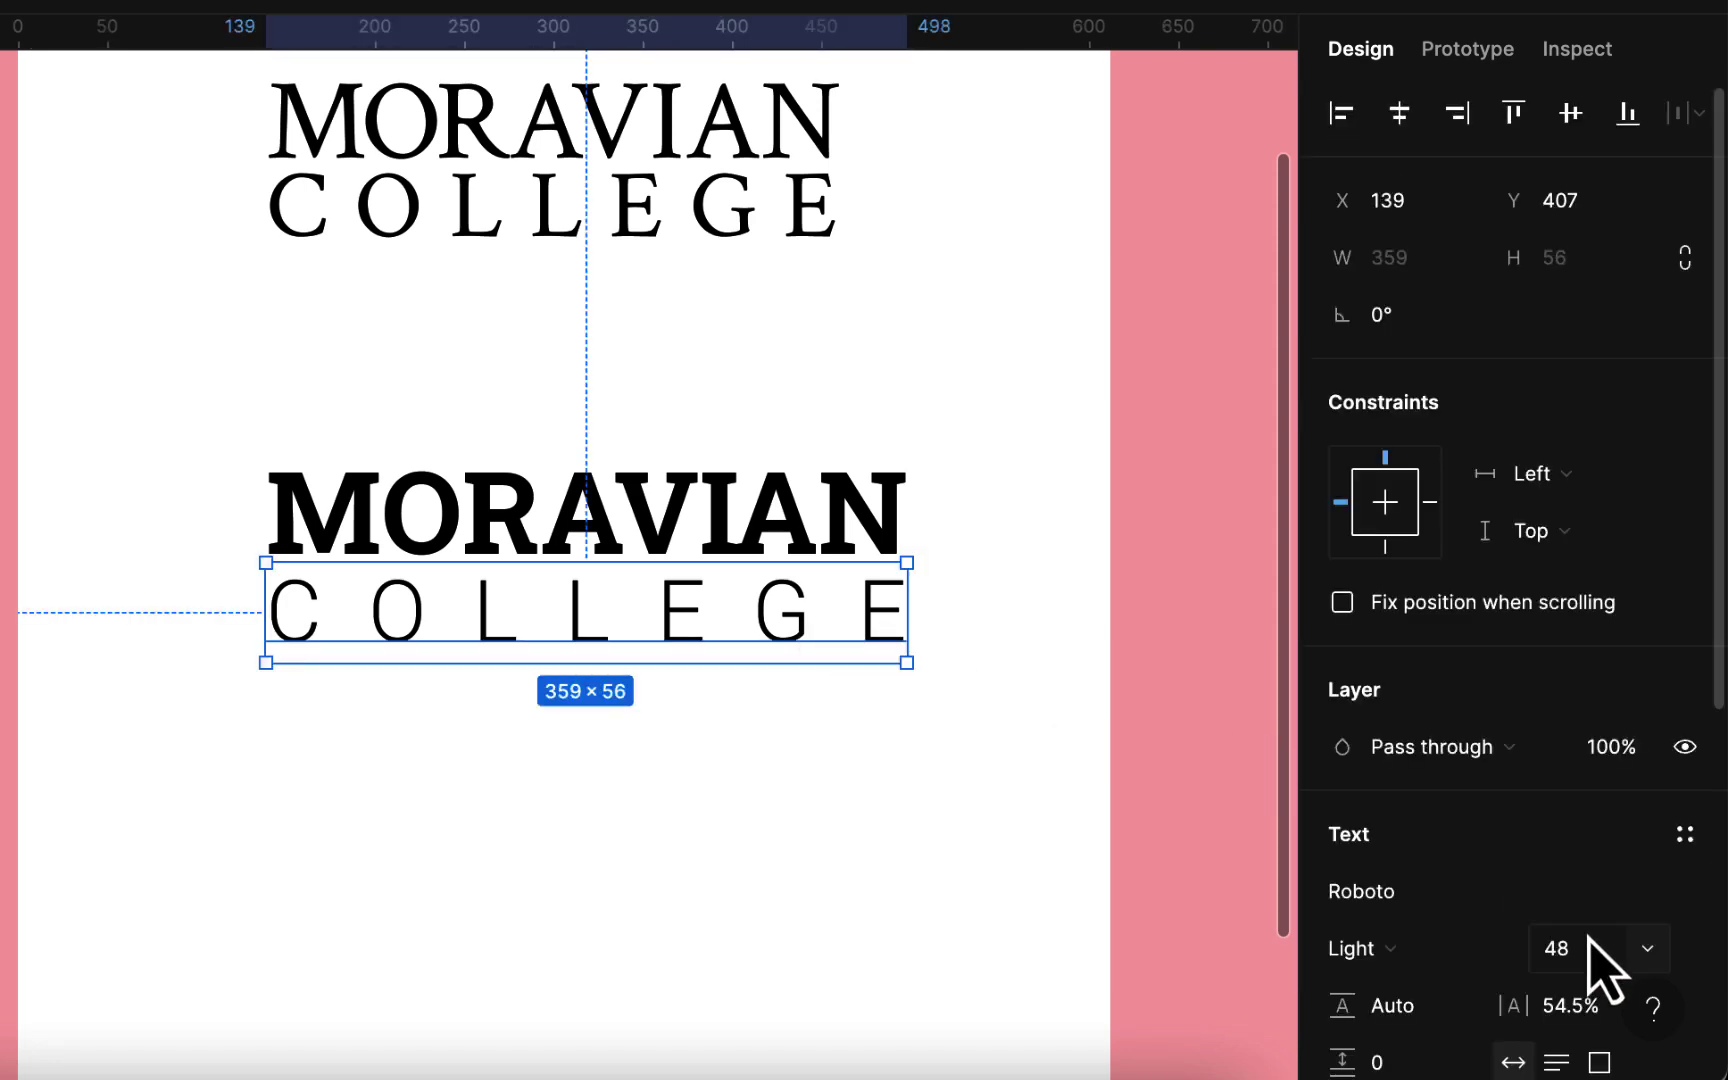
{"action": "left_click", "coordinate": [1655, 950]}
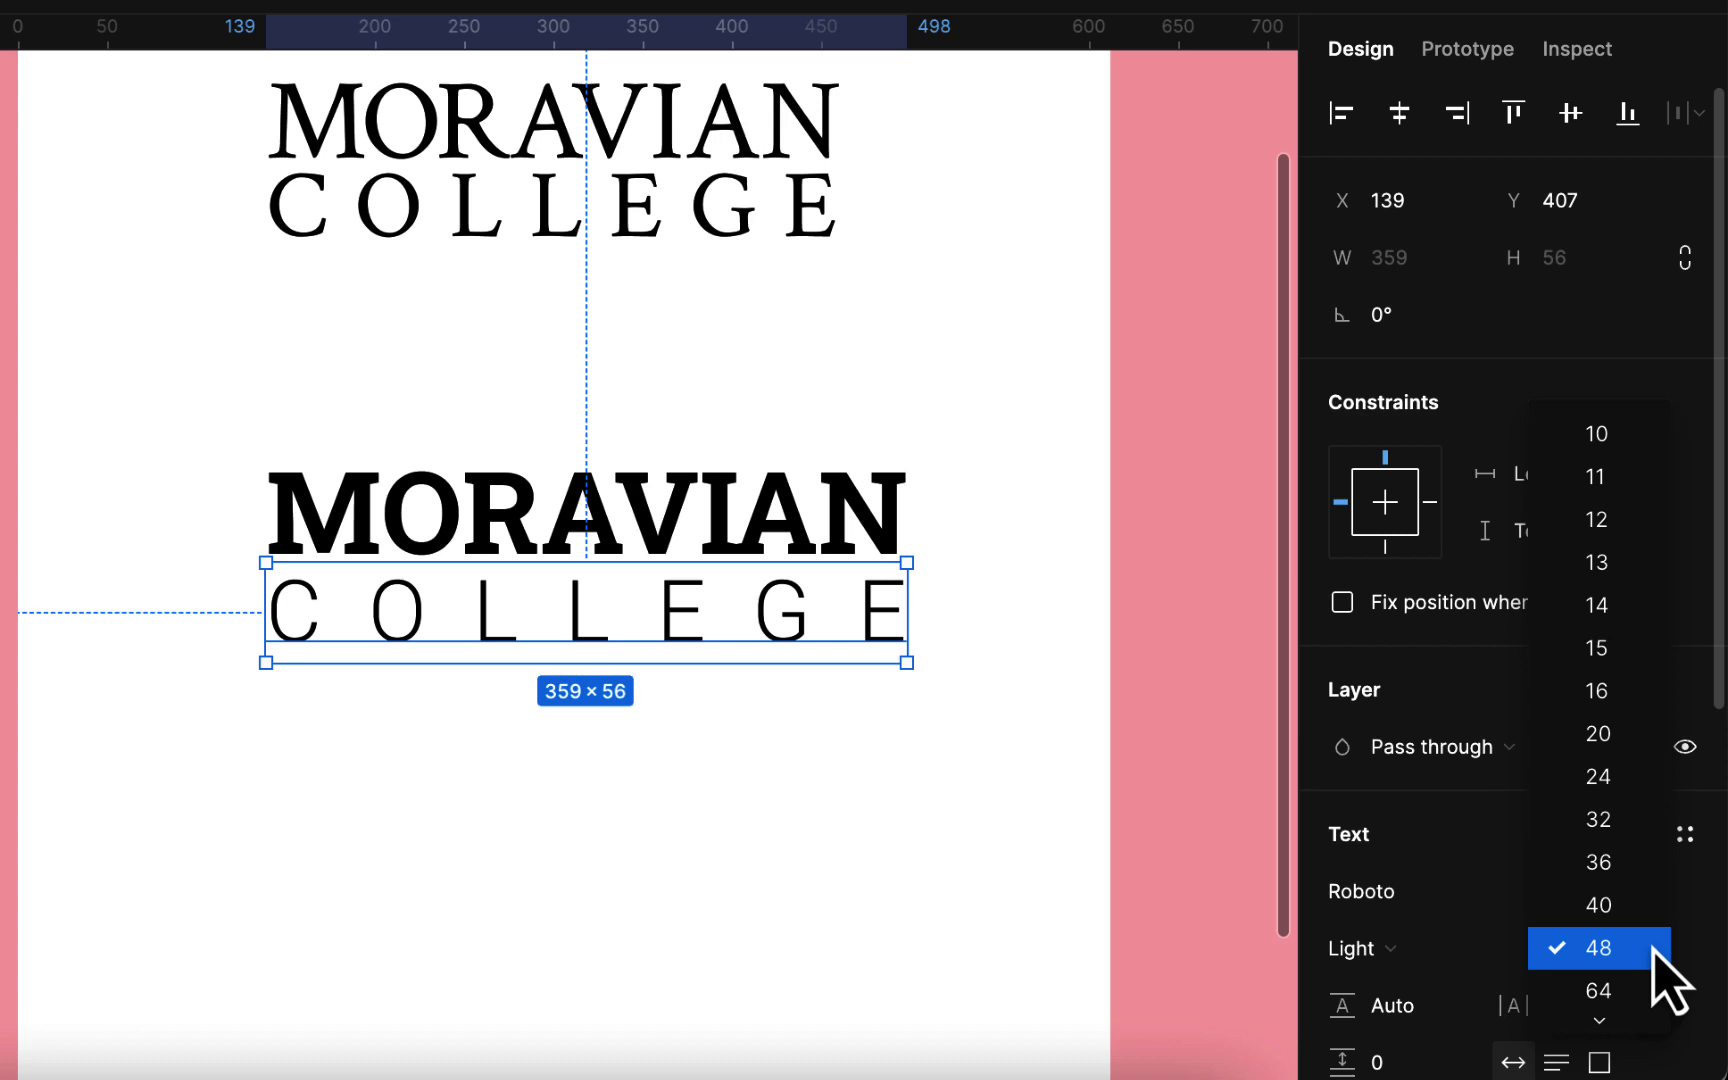
{"action": "left_click", "coordinate": [1645, 862]}
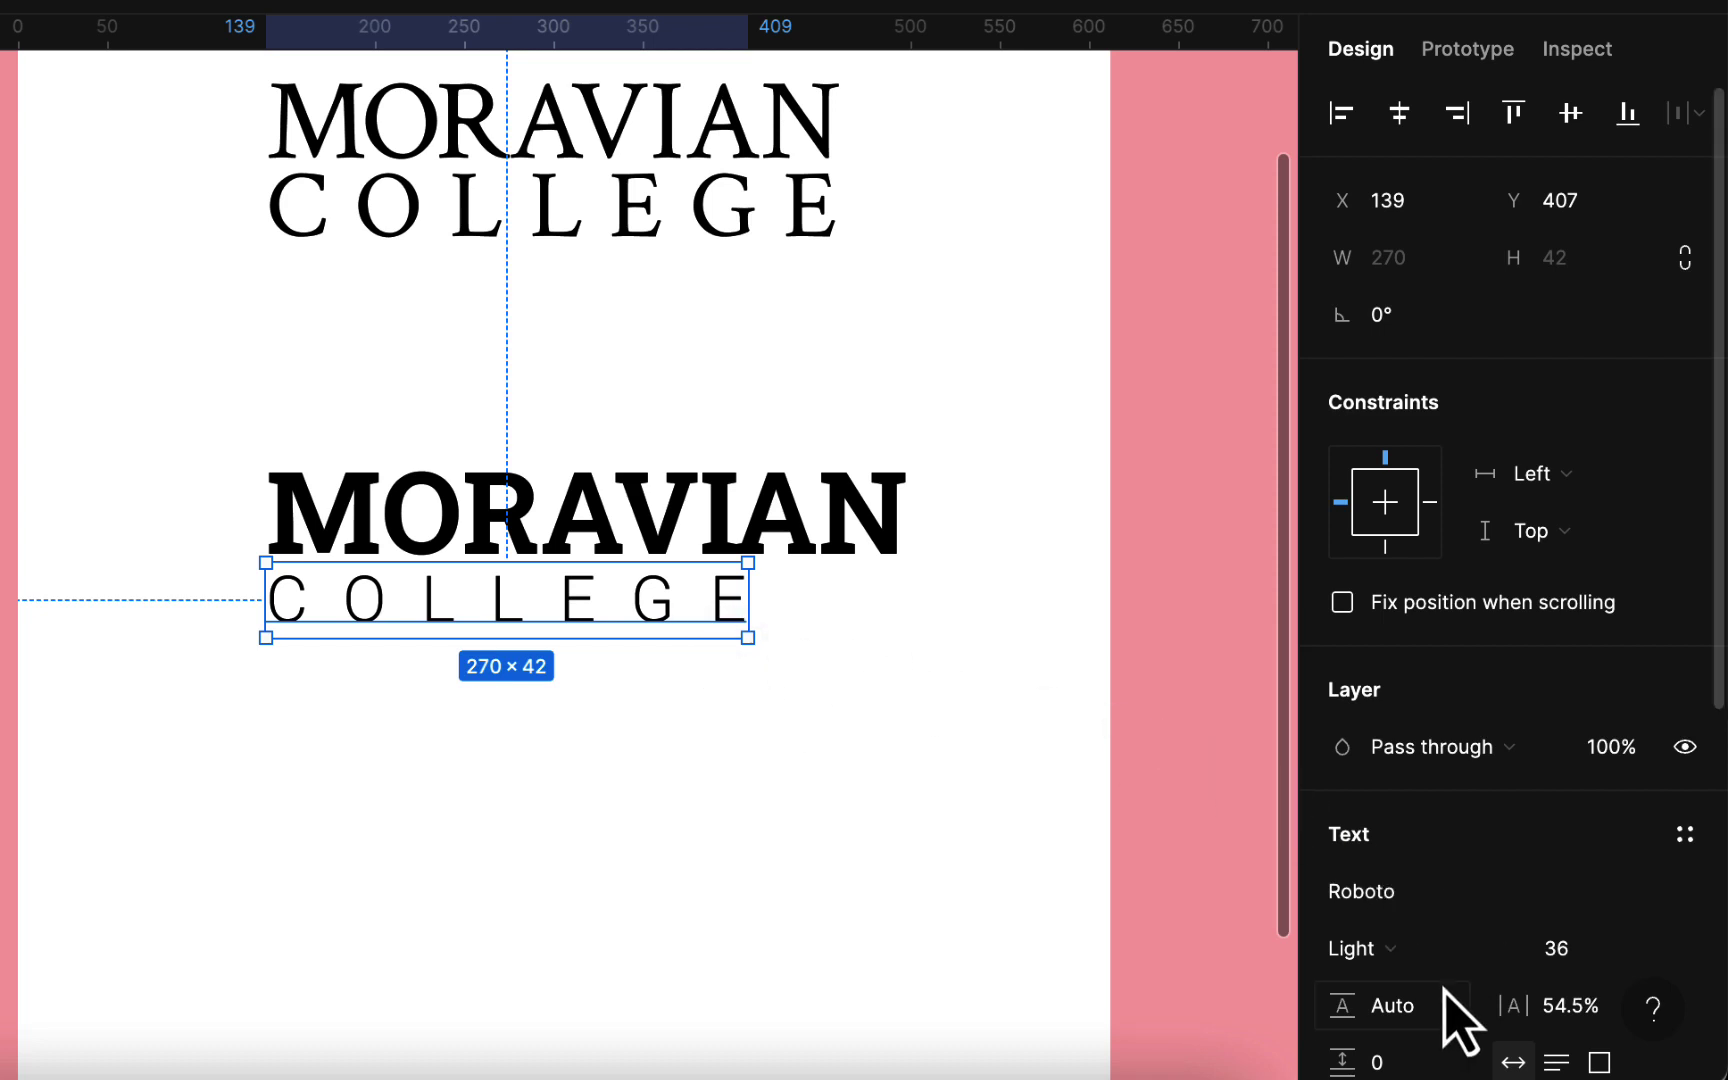
{"action": "left_click_drag", "start_coordinate": [1510, 1005], "coordinate": [1664, 997]}
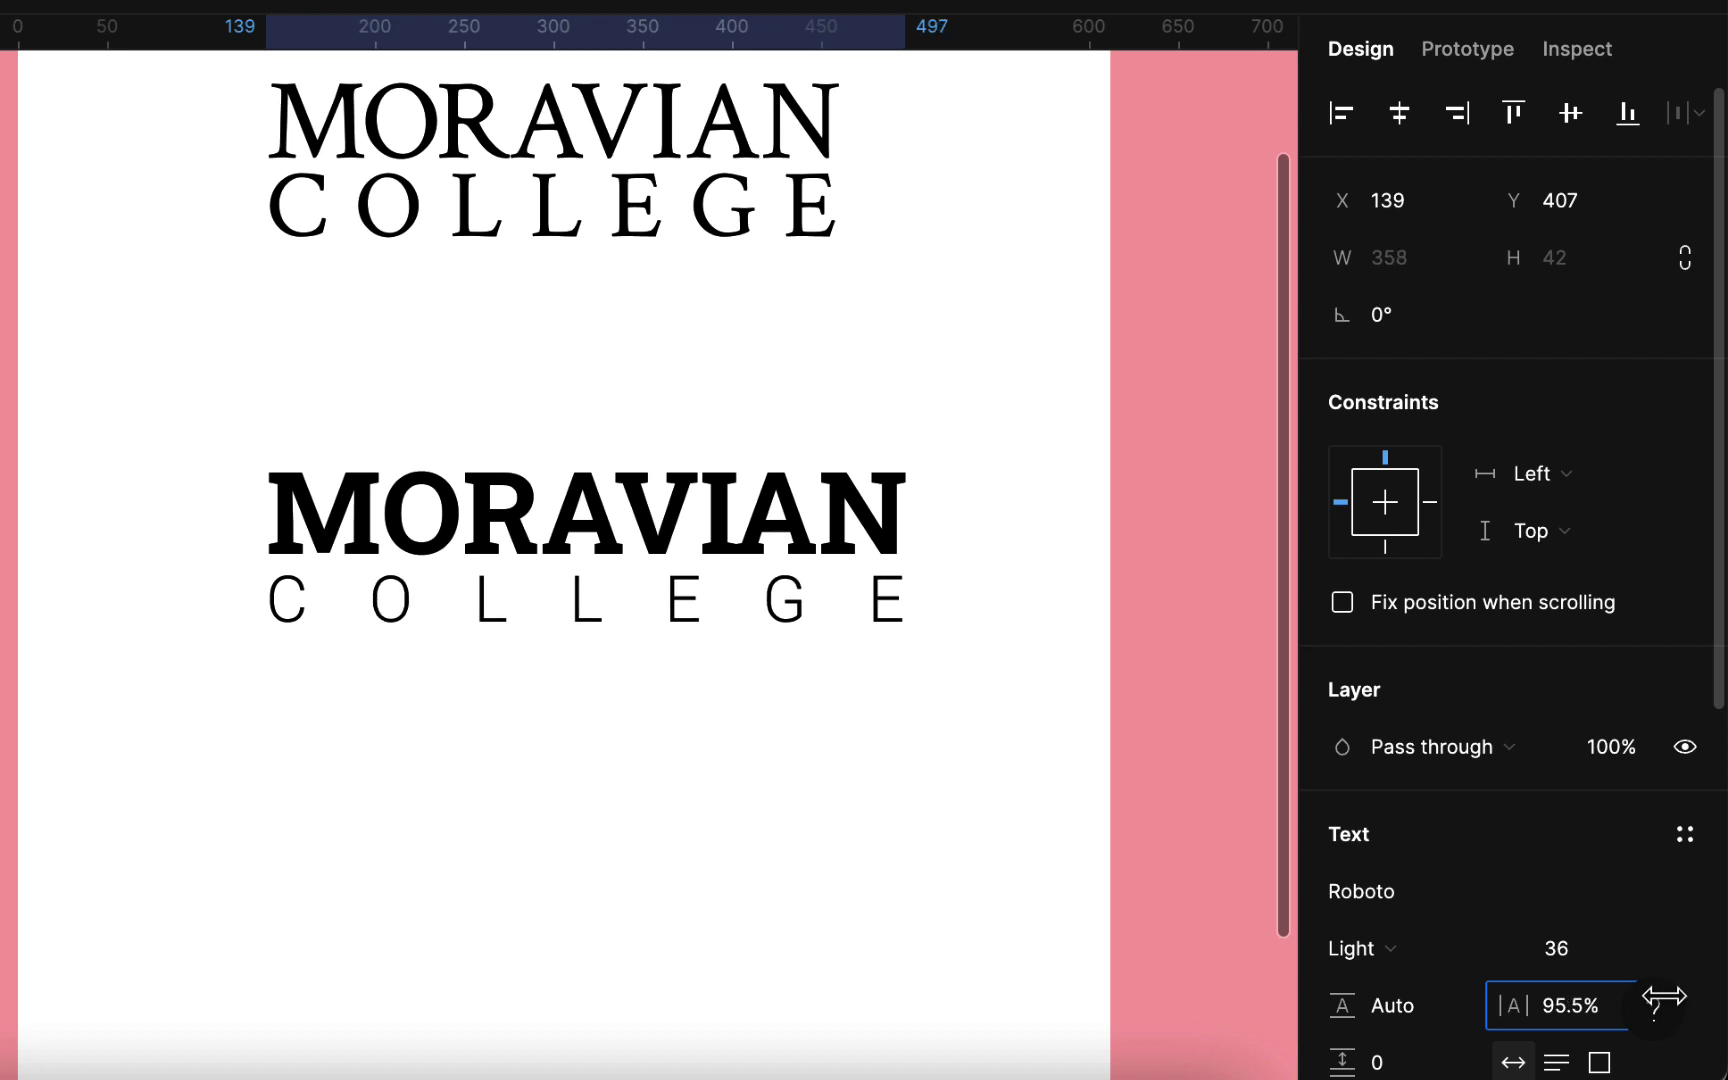
{"action": "left_click", "coordinate": [760, 818]}
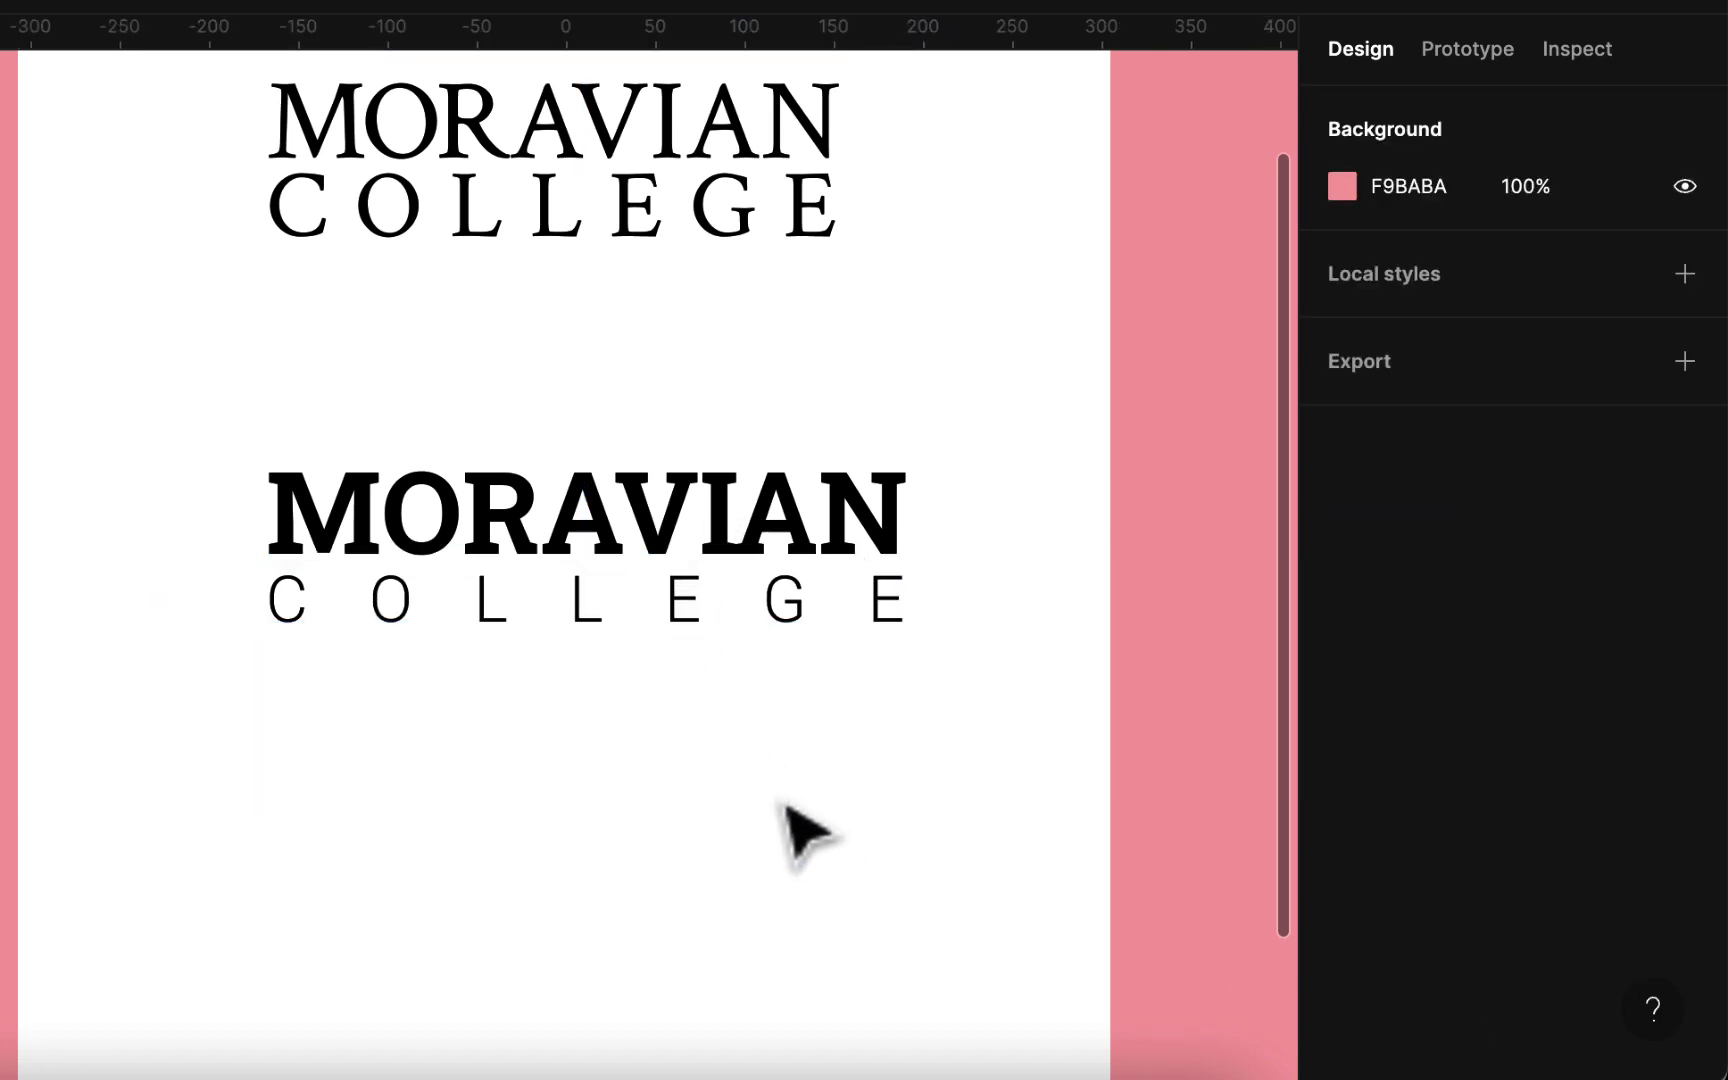
Set the Roboto COLLEGE's weight to Regular and check both wordmarks on the whole page.
{"action": "left_click", "coordinate": [798, 600]}
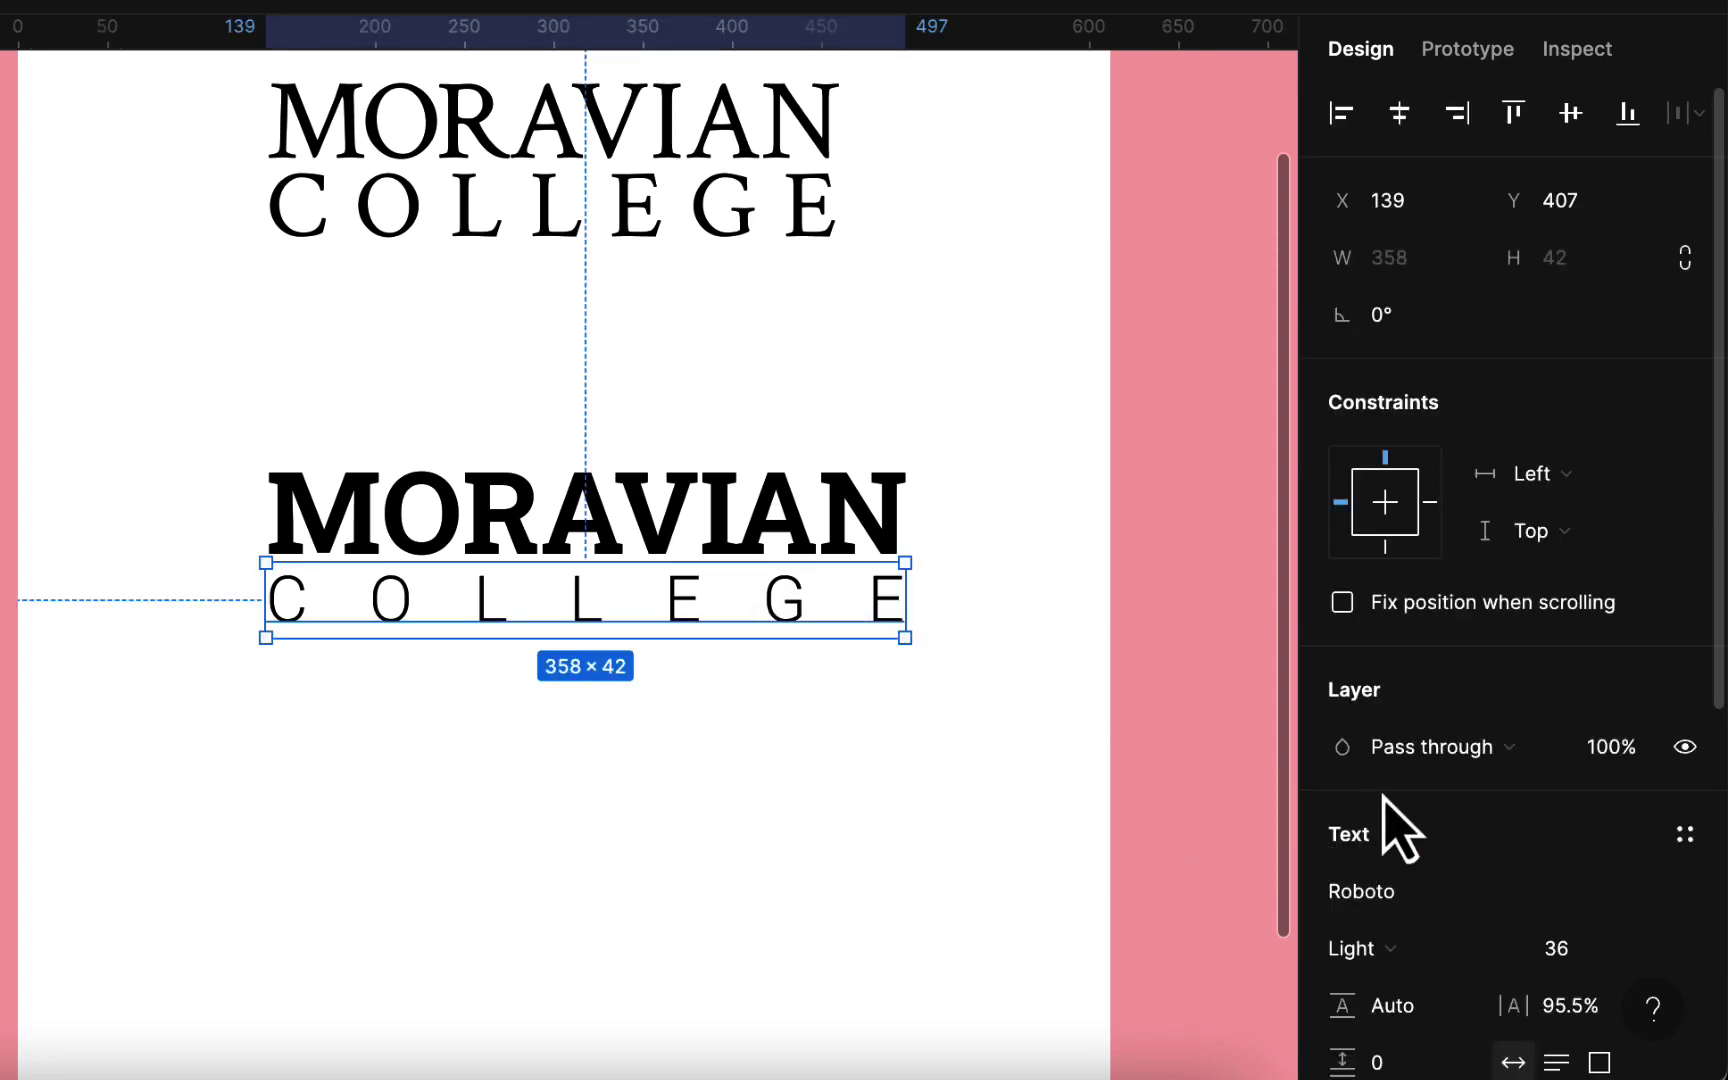
{"action": "left_click", "coordinate": [1505, 960]}
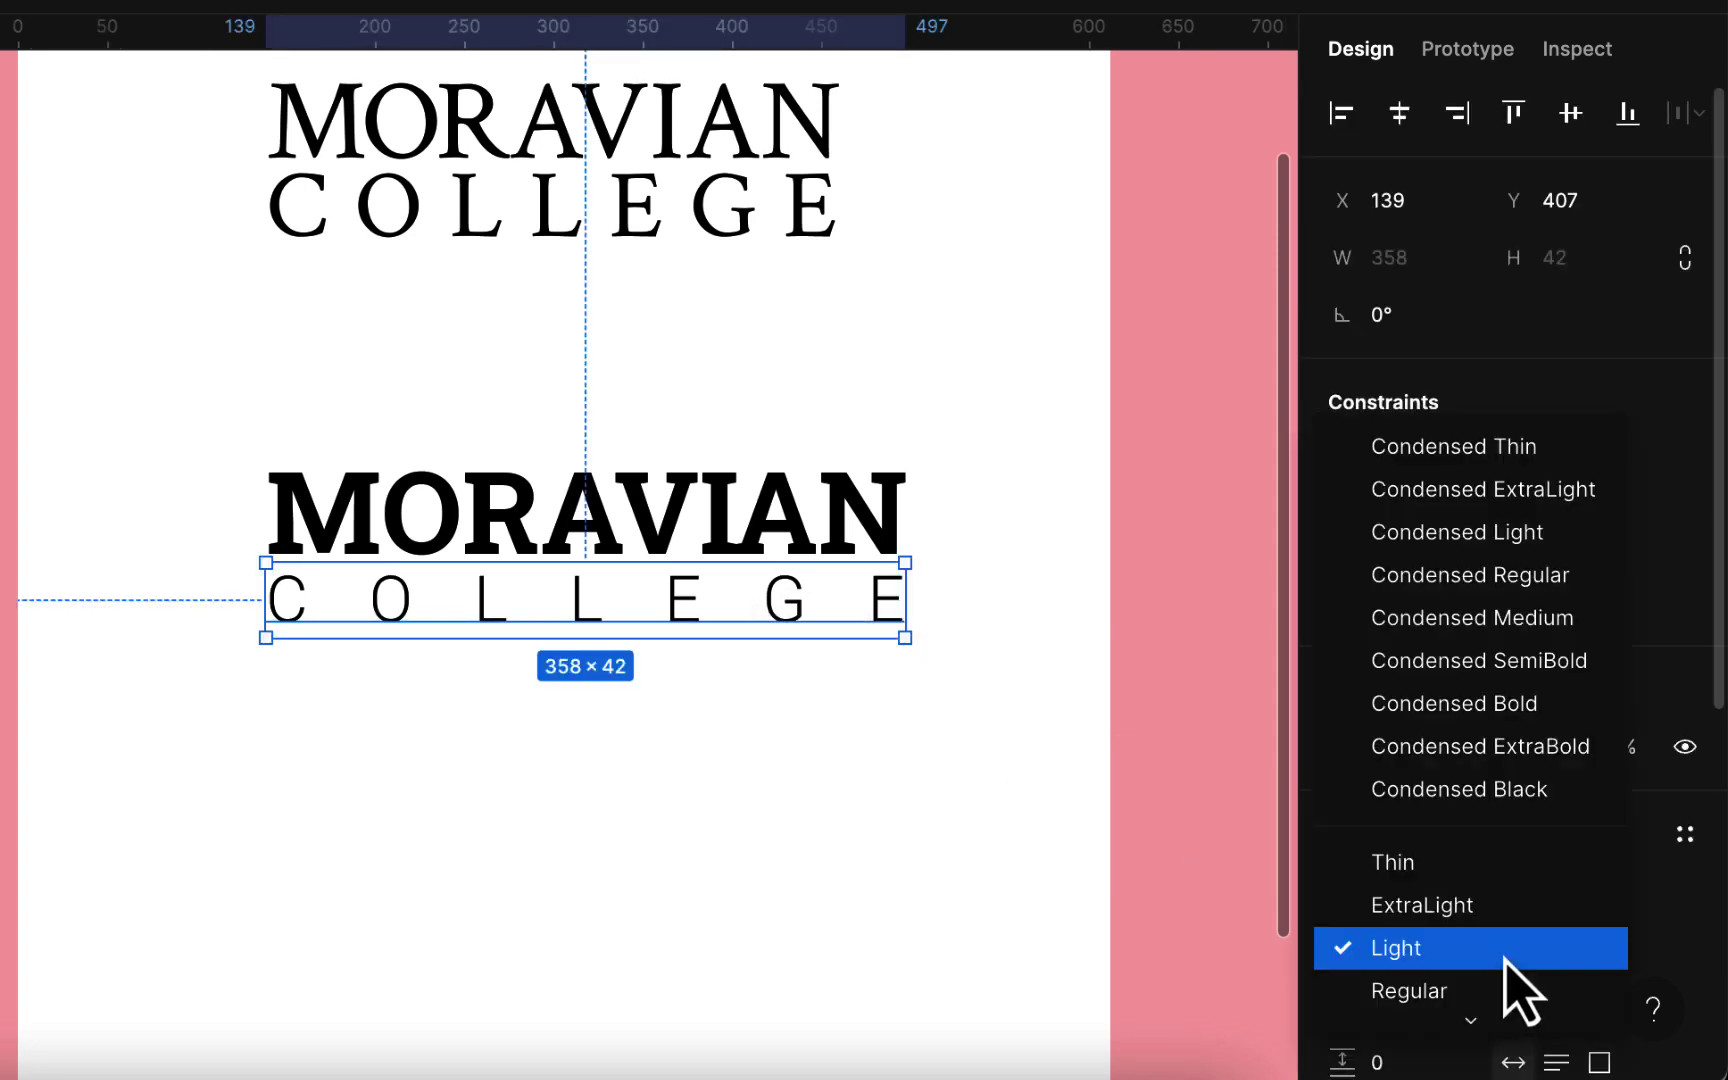
{"action": "left_click", "coordinate": [1500, 993]}
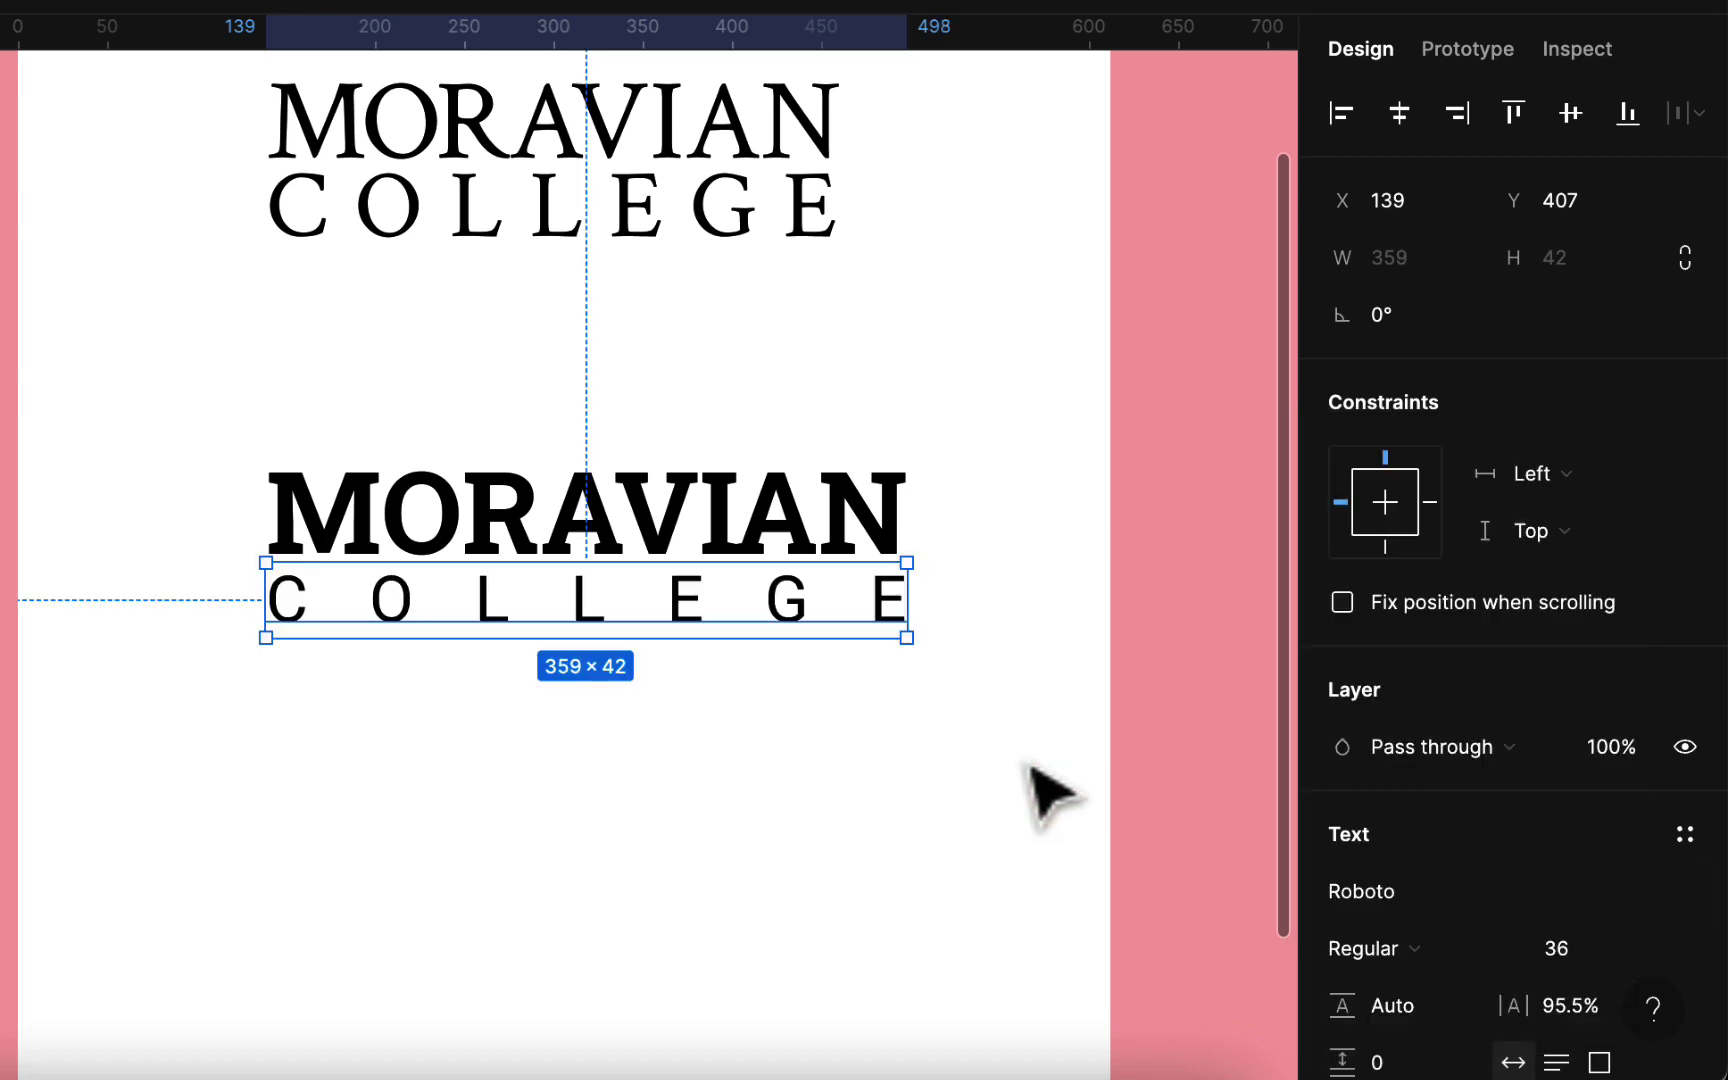
{"action": "left_click", "coordinate": [995, 770]}
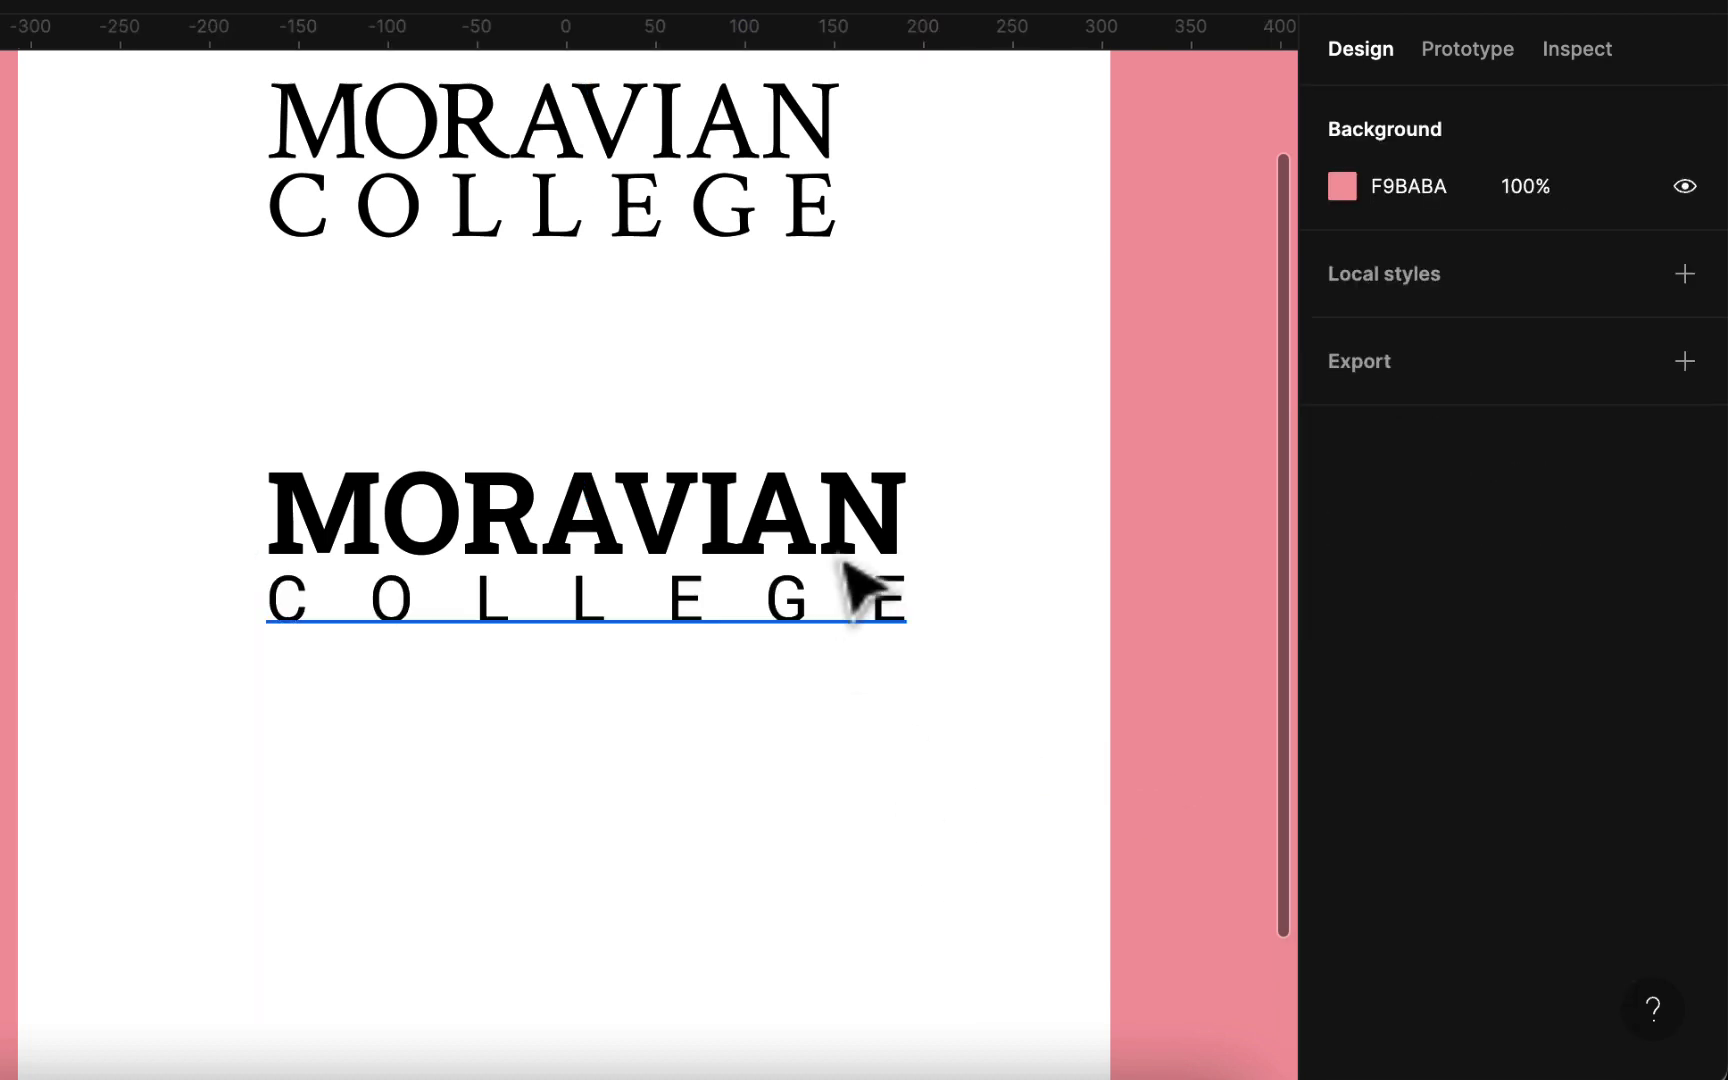
{"action": "key", "text": "minus"}
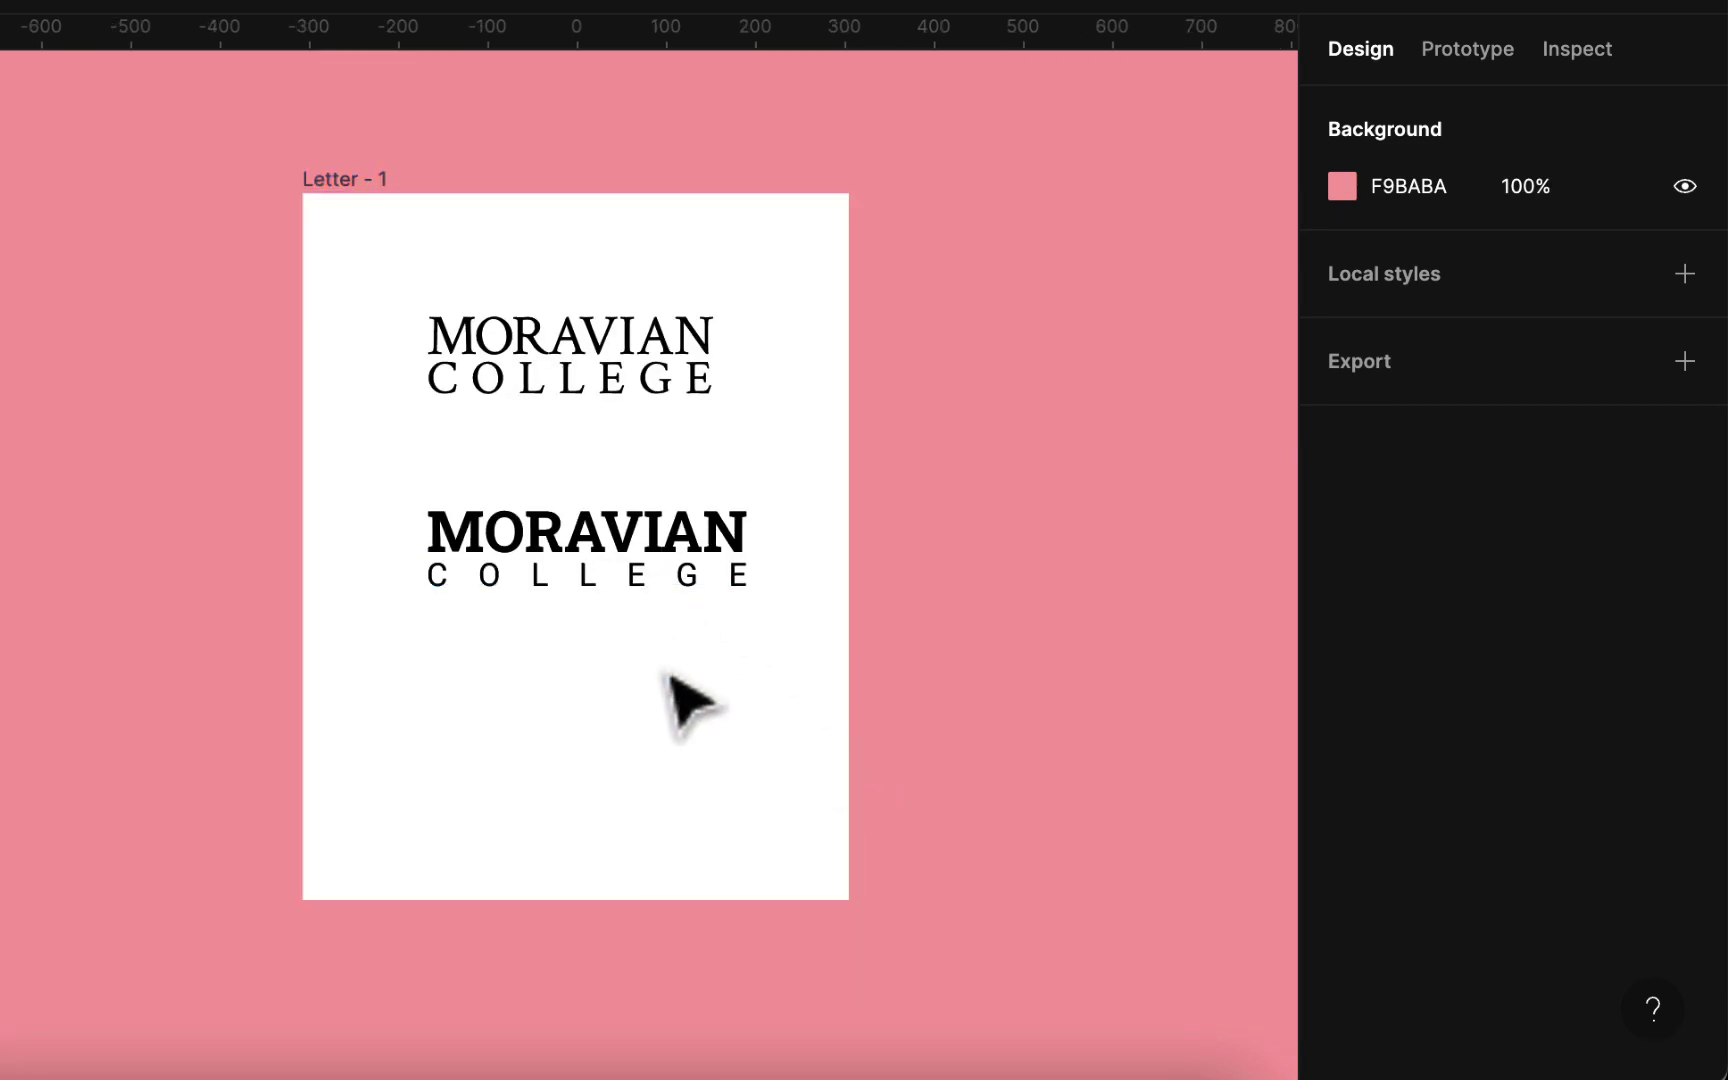
{"action": "key", "text": "plus"}
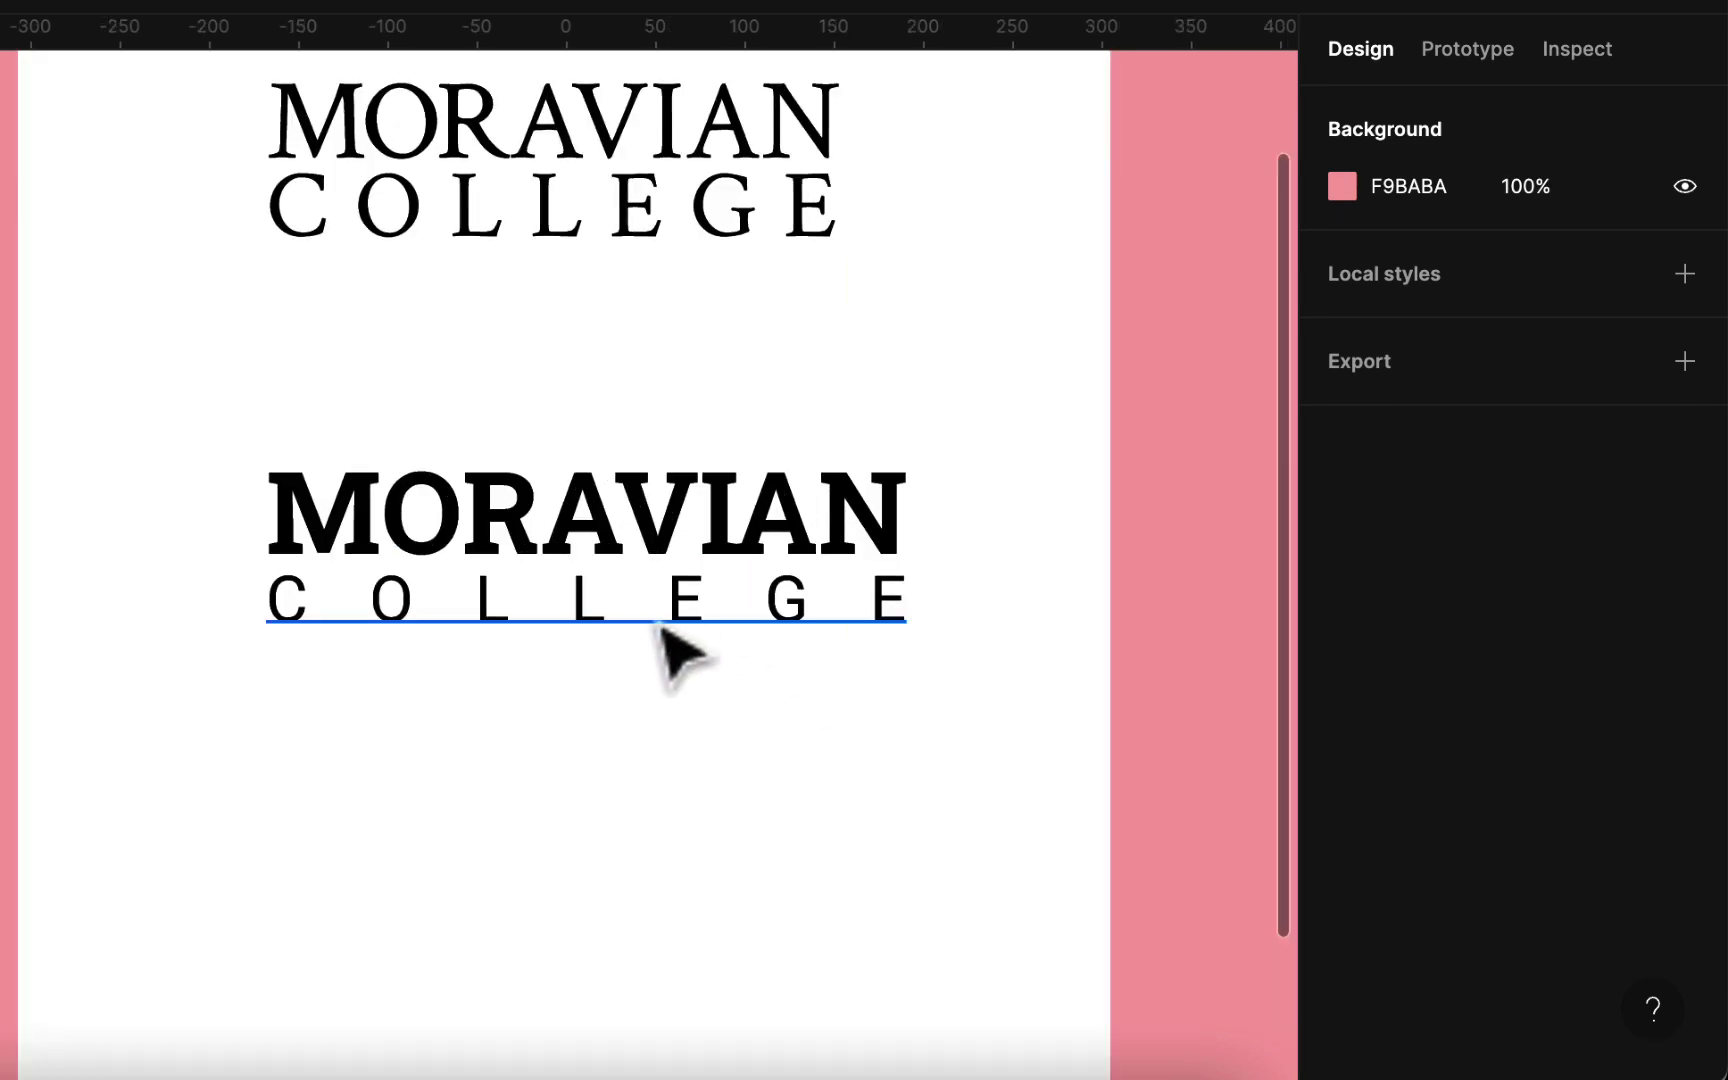
Set the Roboto COLLEGE's size to 32 and widen its letter spacing until it spans nearly the bold MORAVIAN's width.
{"action": "left_click", "coordinate": [773, 602]}
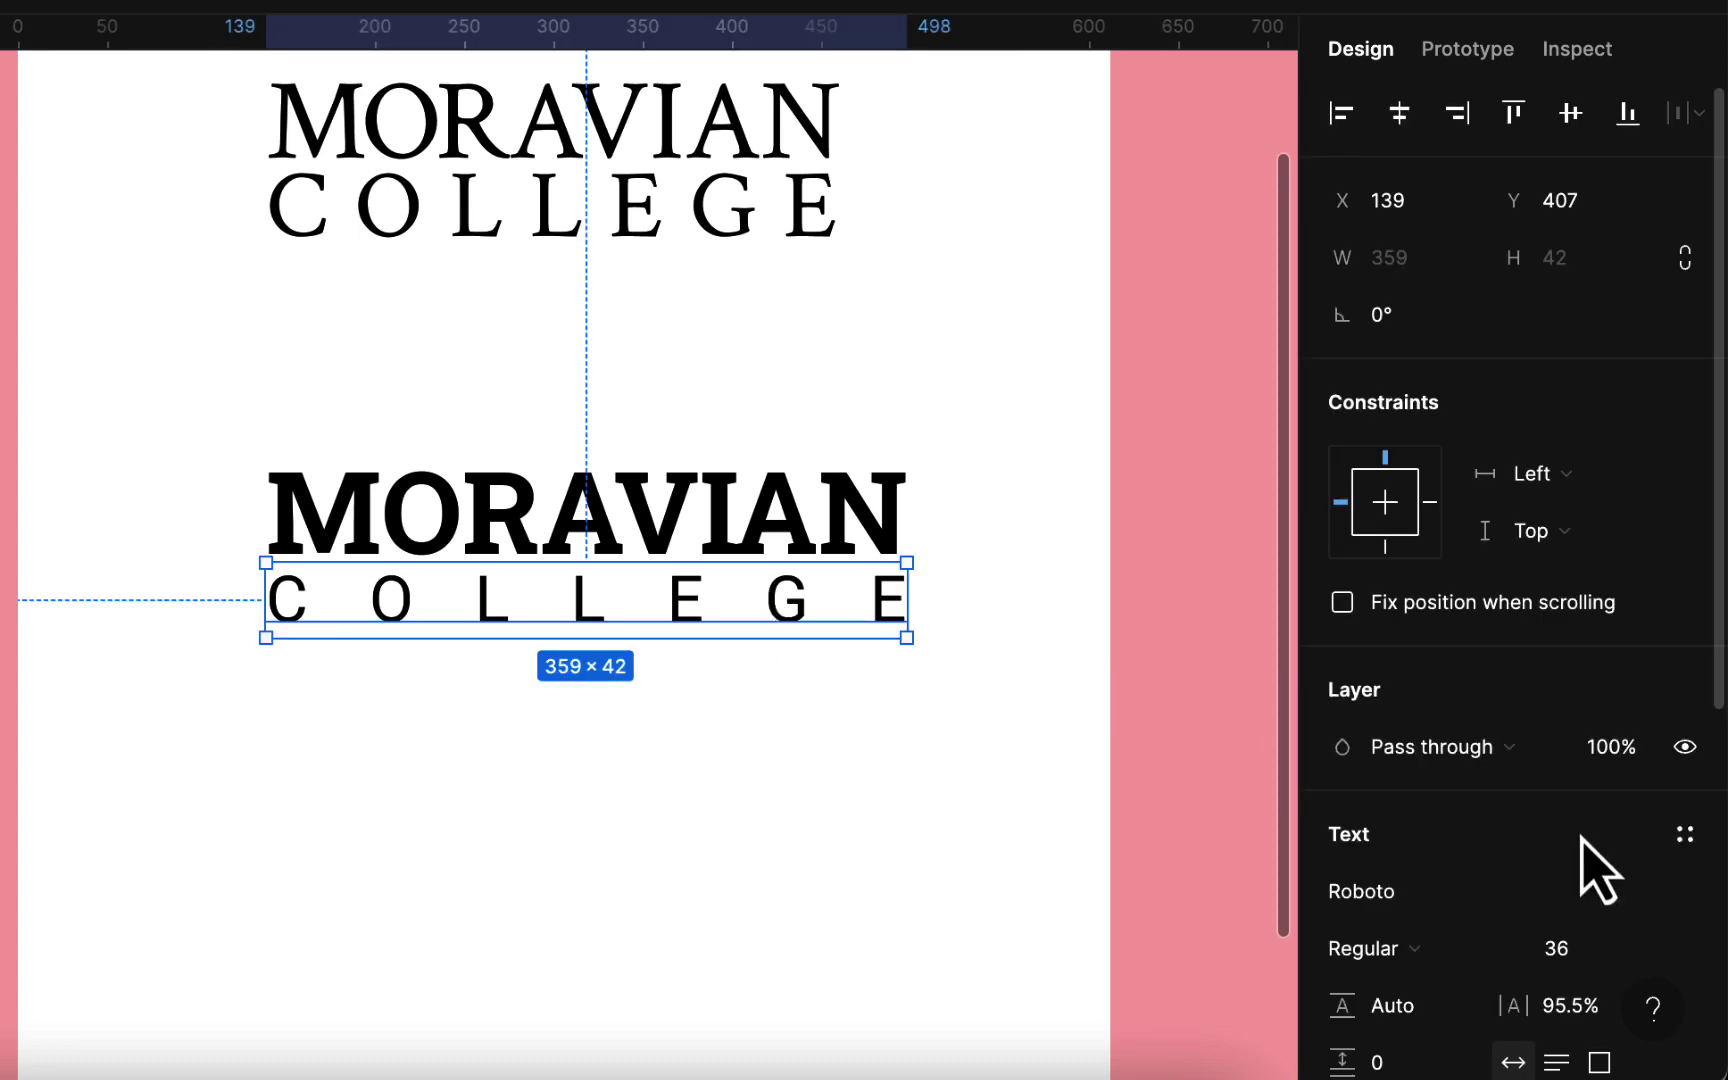
{"action": "left_click", "coordinate": [1648, 948]}
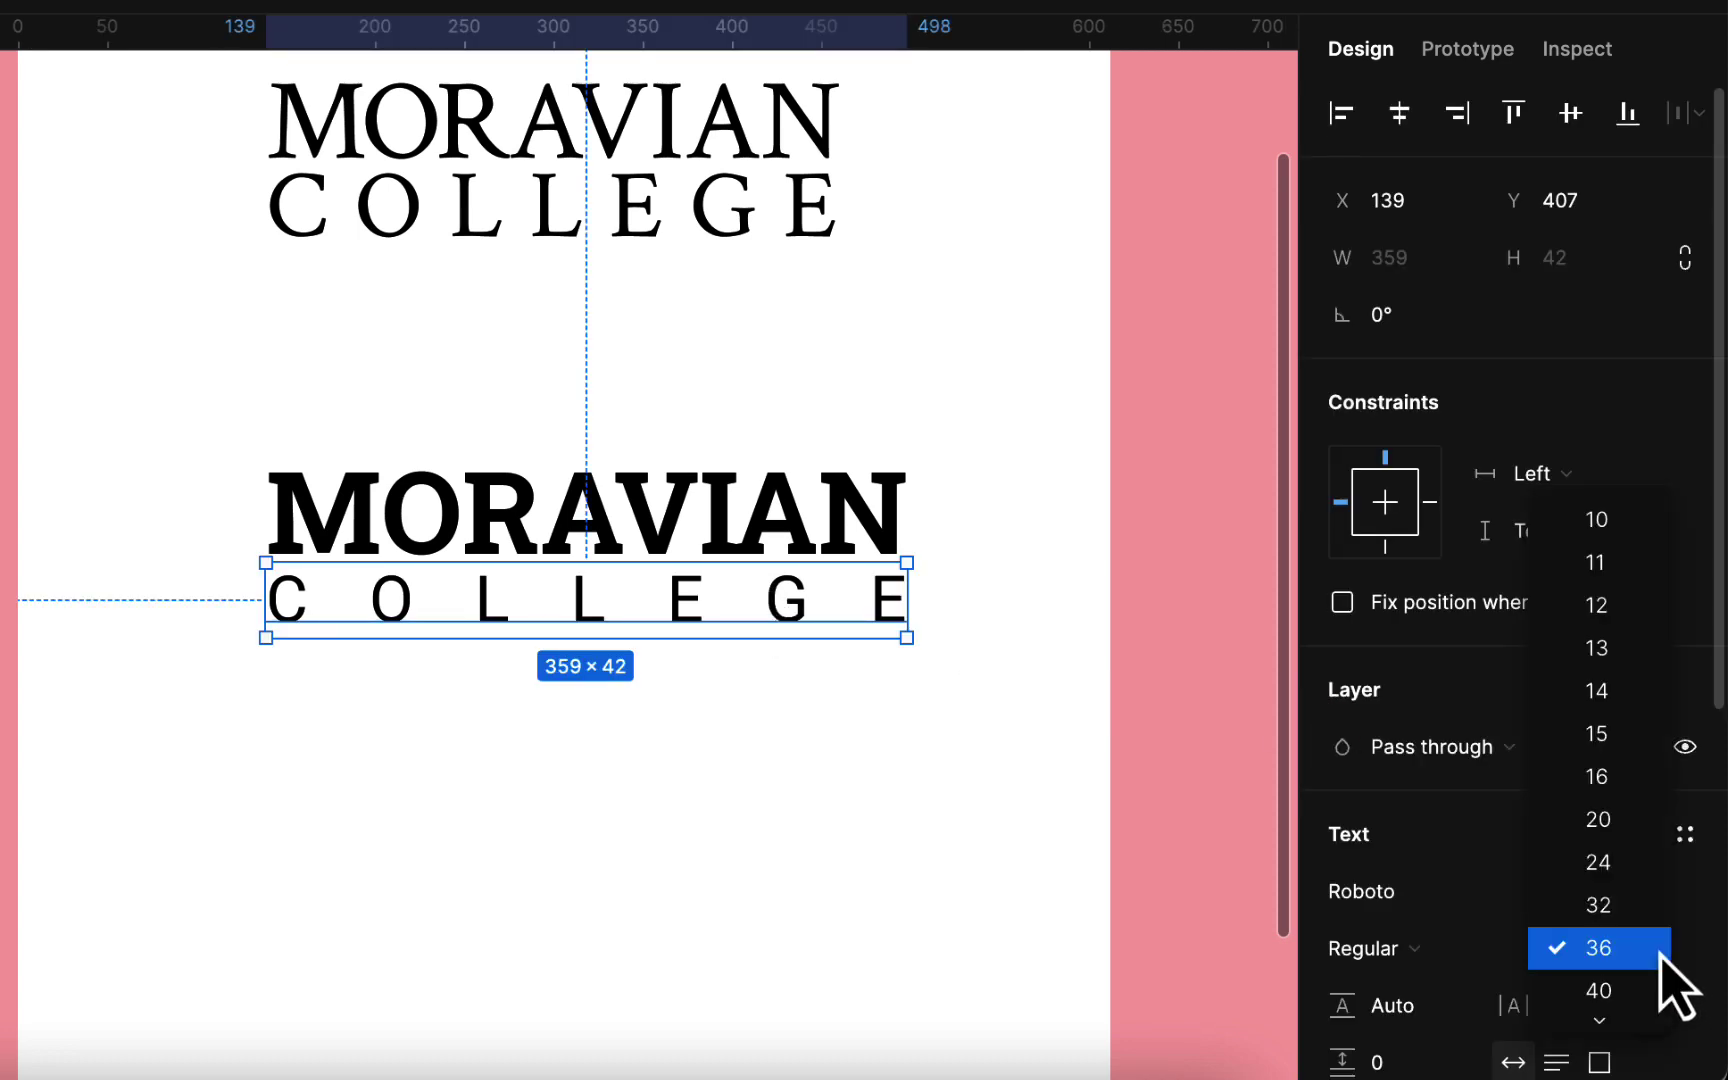
{"action": "left_click", "coordinate": [1646, 906]}
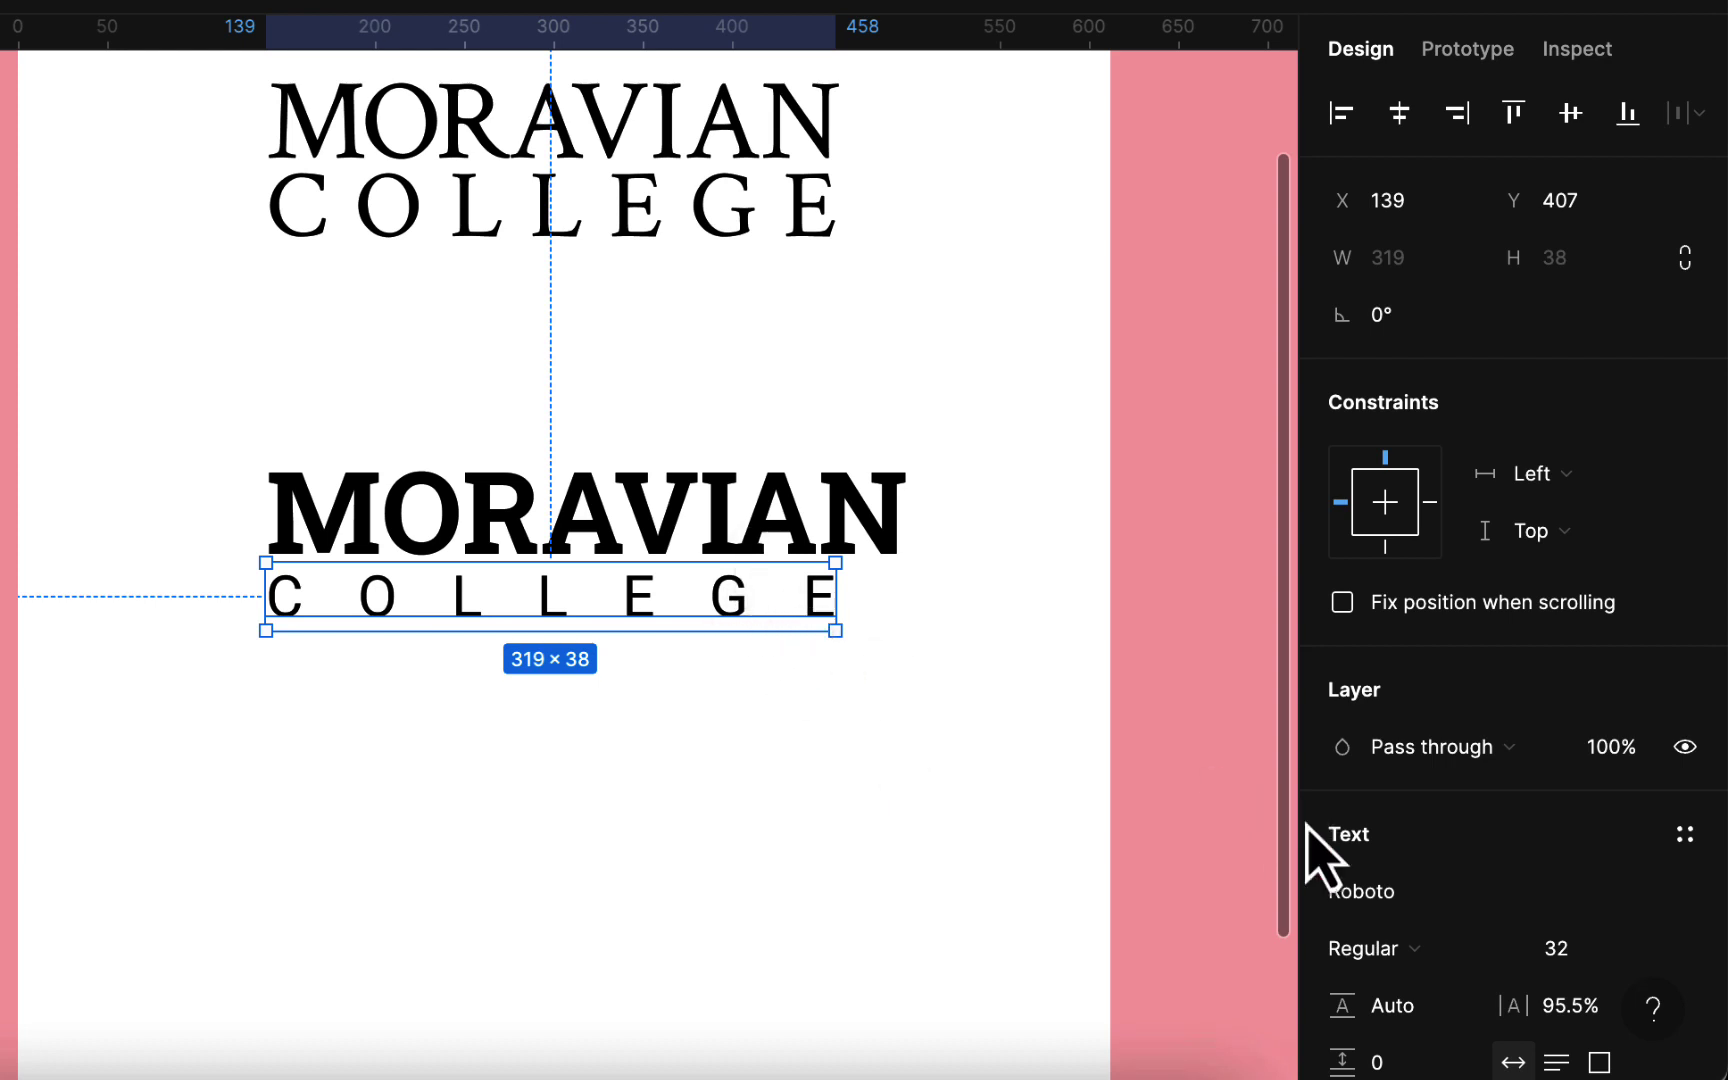
{"action": "left_click_drag", "start_coordinate": [1518, 1012], "coordinate": [1615, 1012]}
{"action": "left_click", "coordinate": [935, 760]}
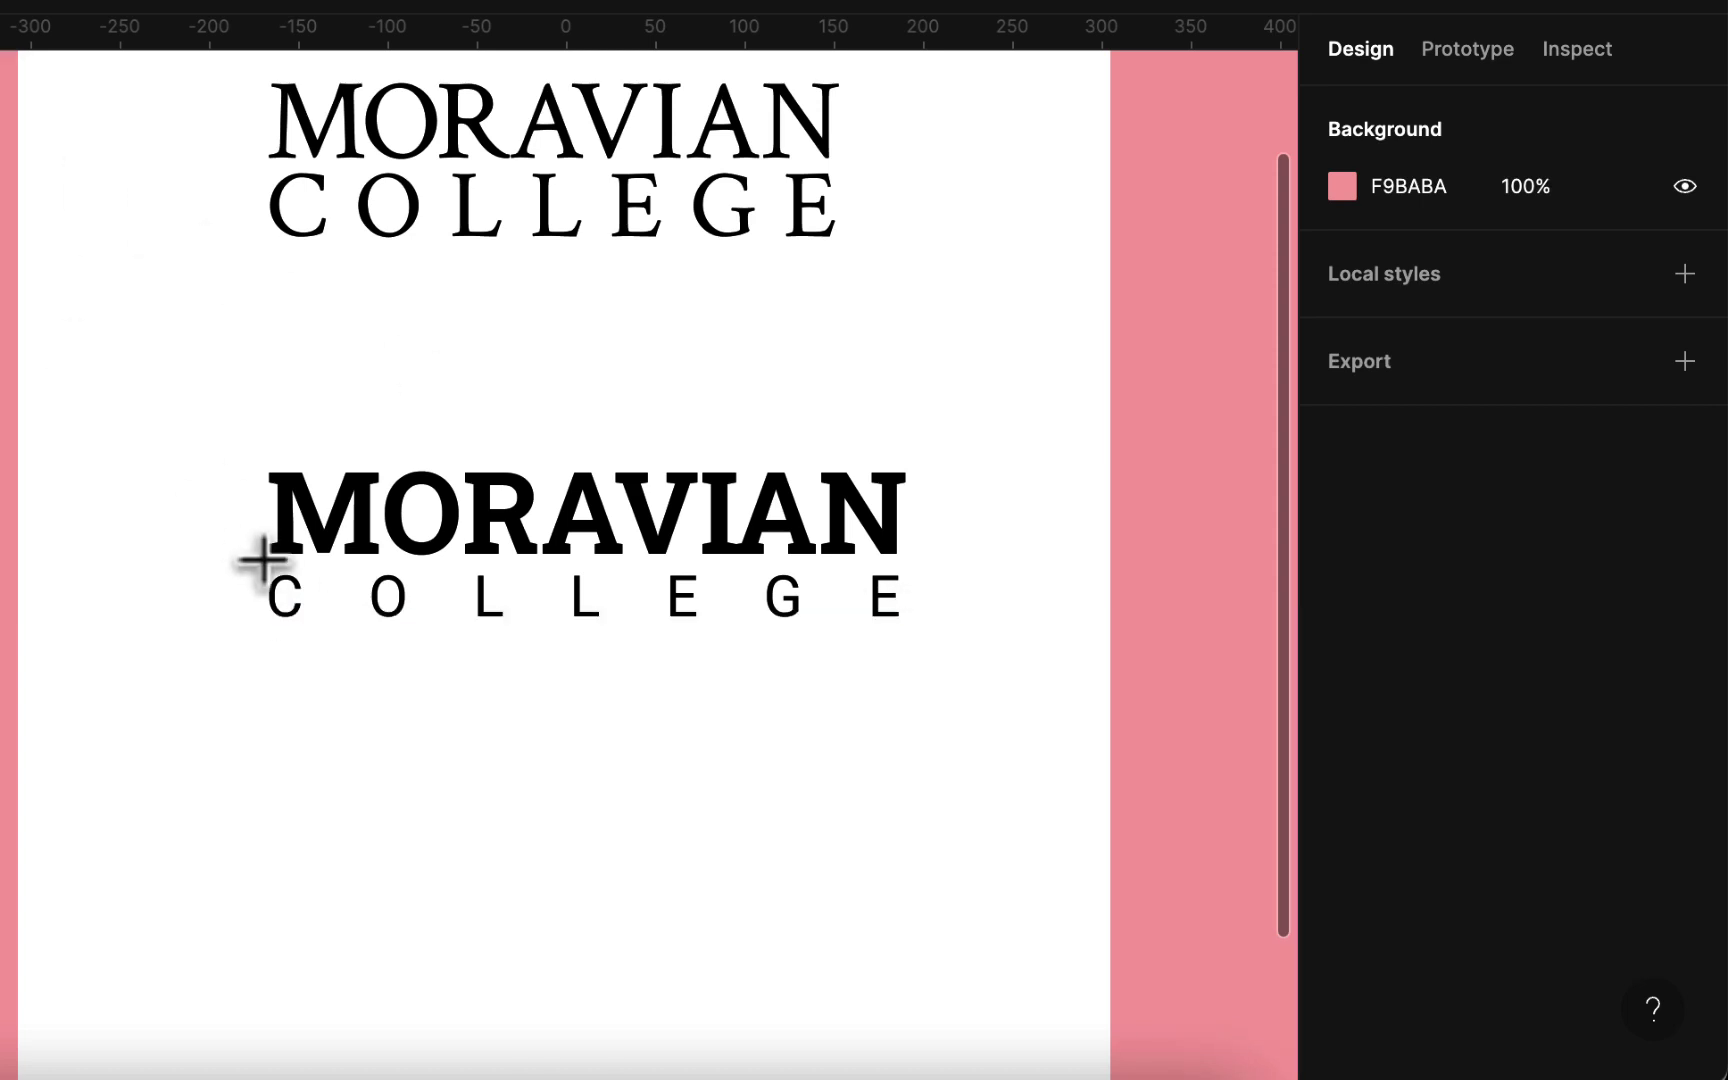
Draw a rectangle about 356 × 25 over the Roboto COLLEGE, pull it clear below the text and delete it.
{"action": "mouse_move", "coordinate": [265, 574]}
{"action": "left_mouse_down"}
{"action": "mouse_move", "coordinate": [780, 630]}
{"action": "mouse_move", "coordinate": [902, 622]}
{"action": "left_mouse_up"}
{"action": "left_click", "coordinate": [853, 805]}
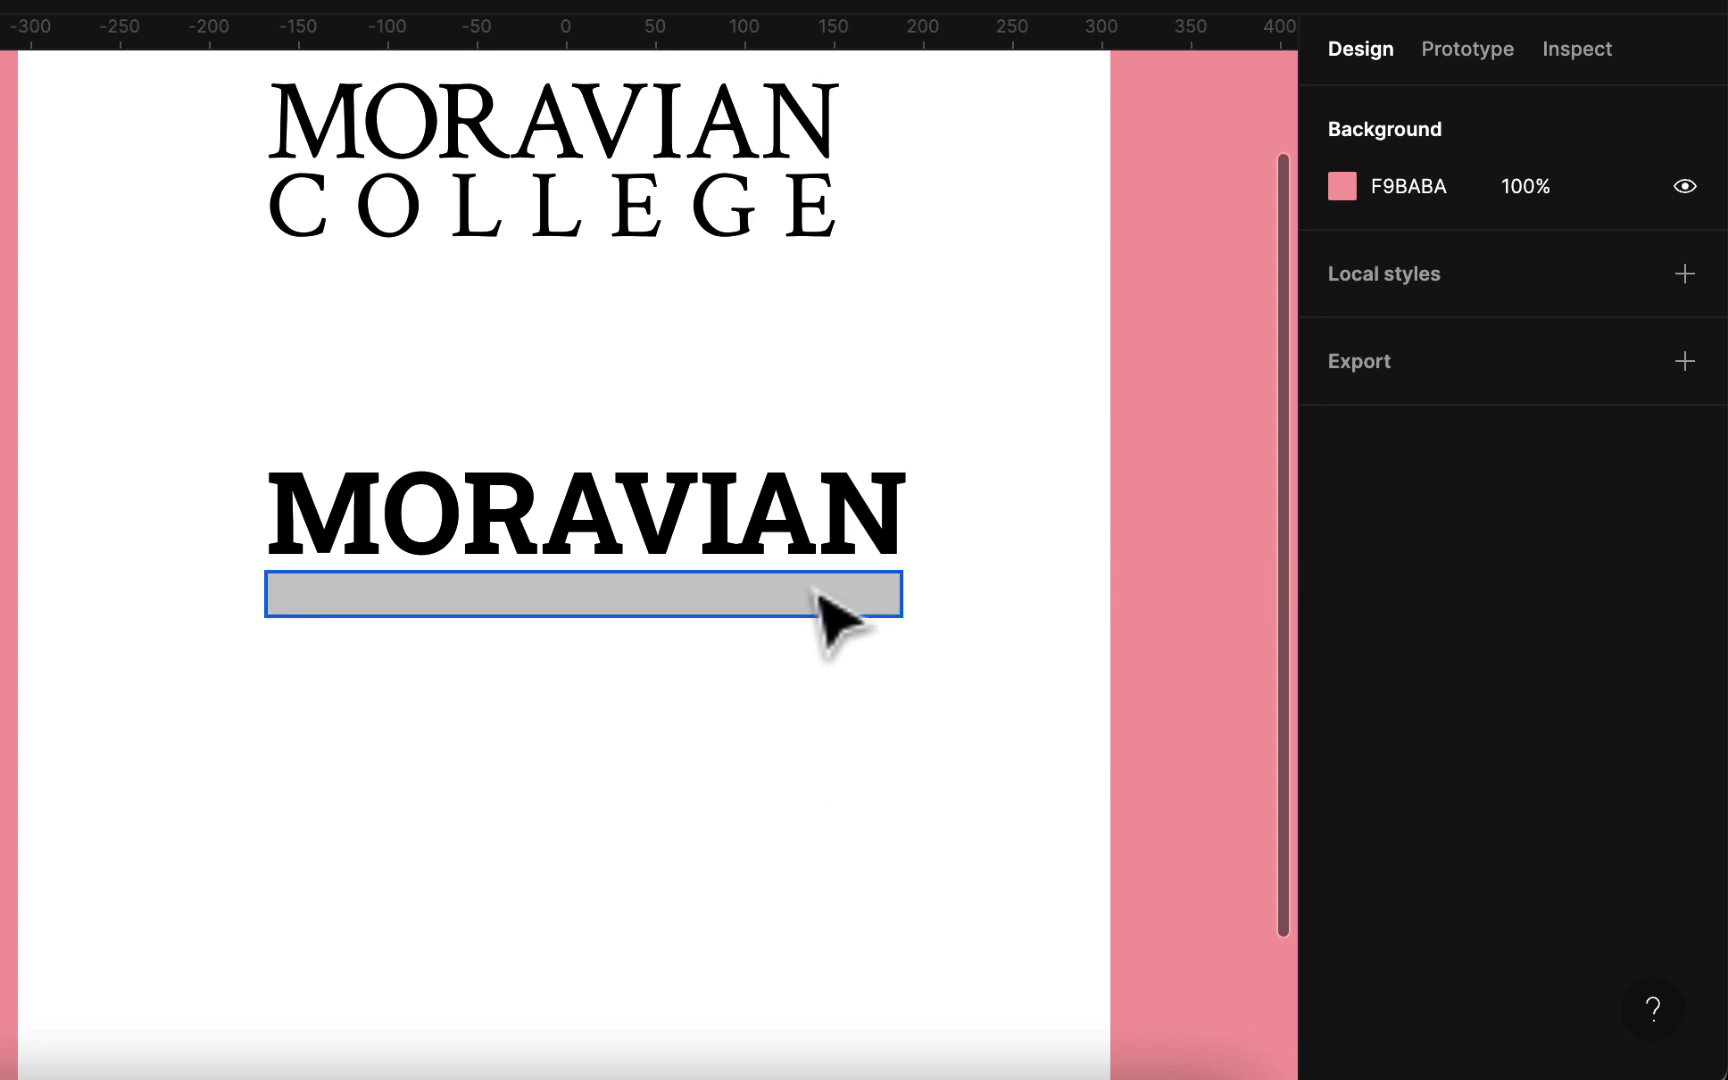
{"action": "left_click_drag", "start_coordinate": [818, 590], "coordinate": [853, 800]}
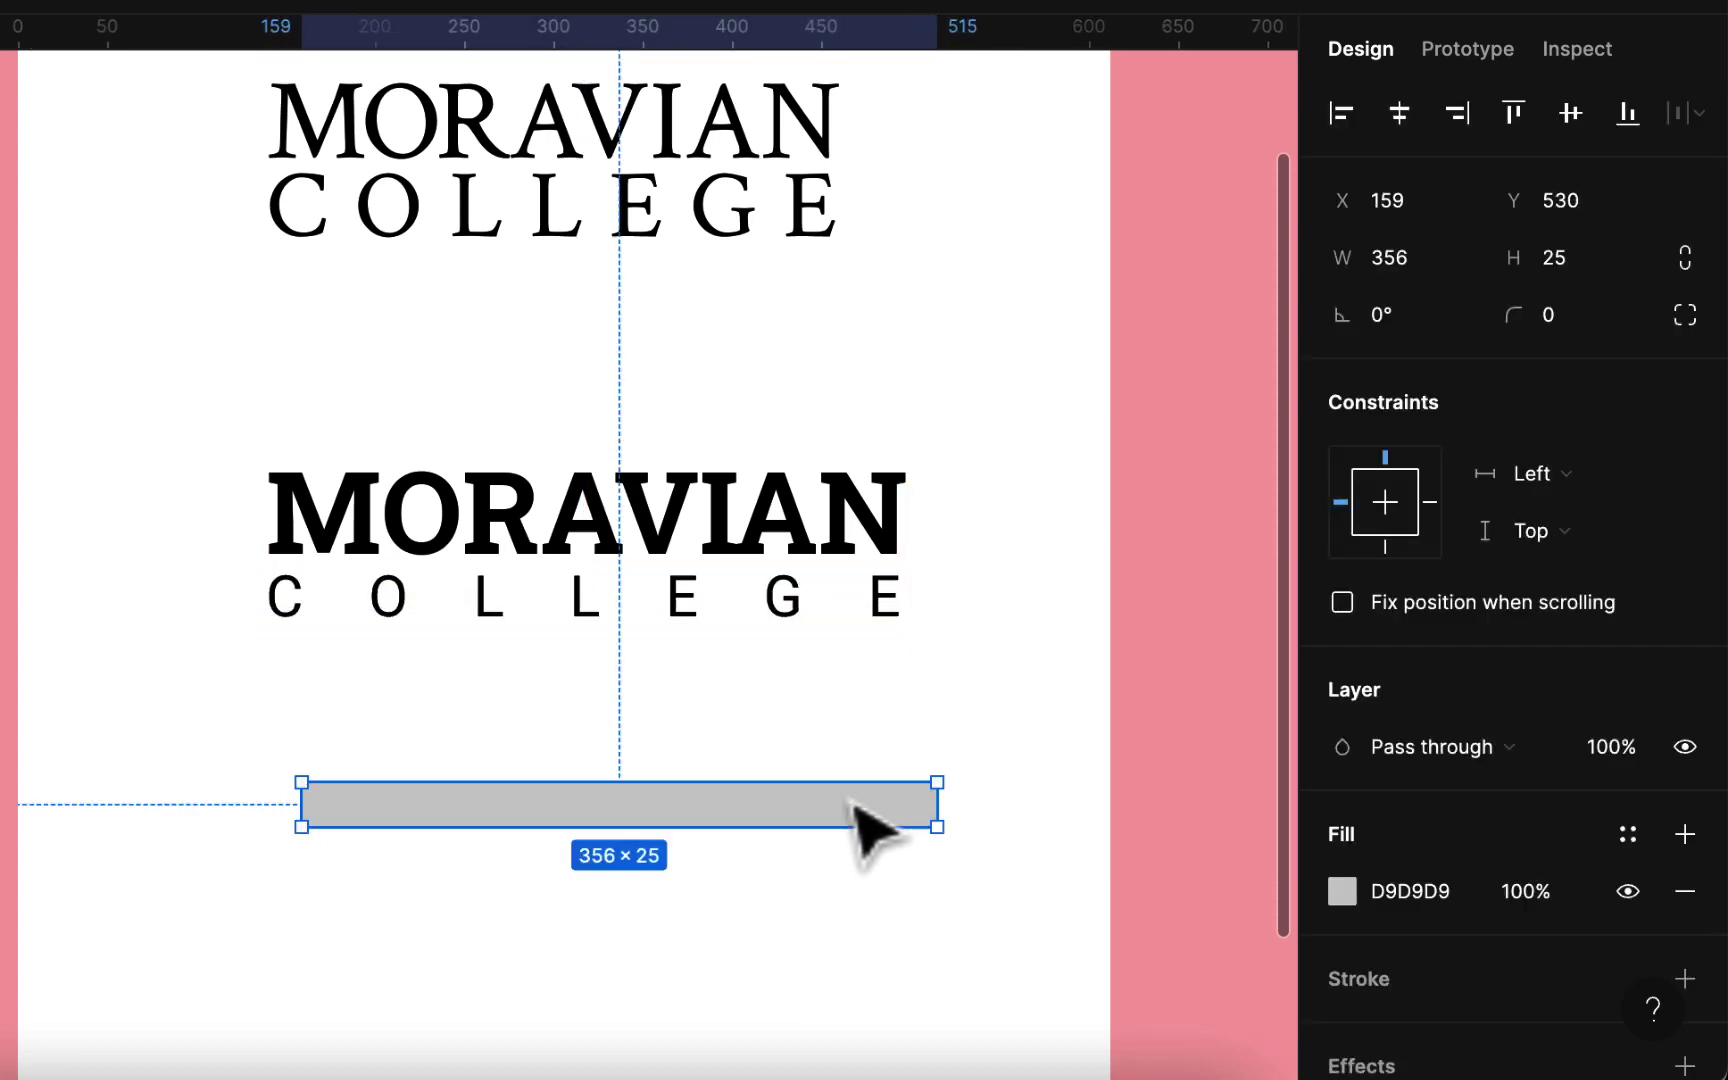
{"action": "key", "text": "Delete"}
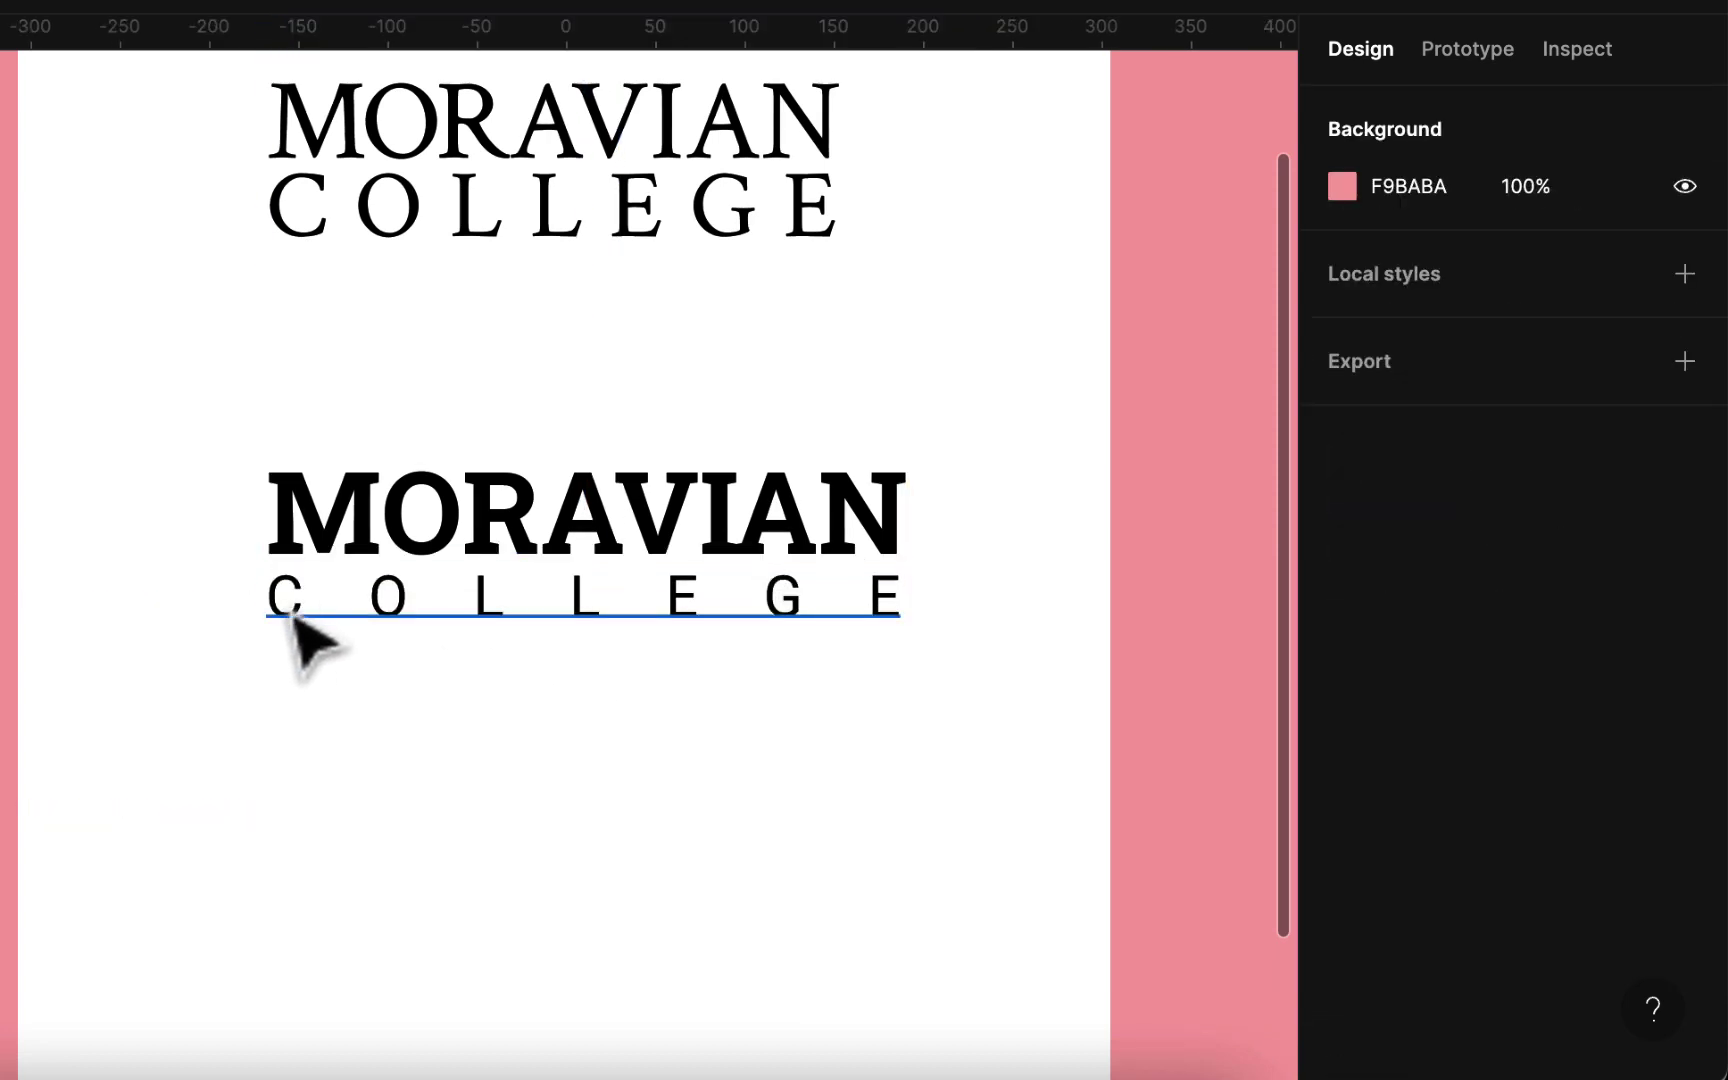
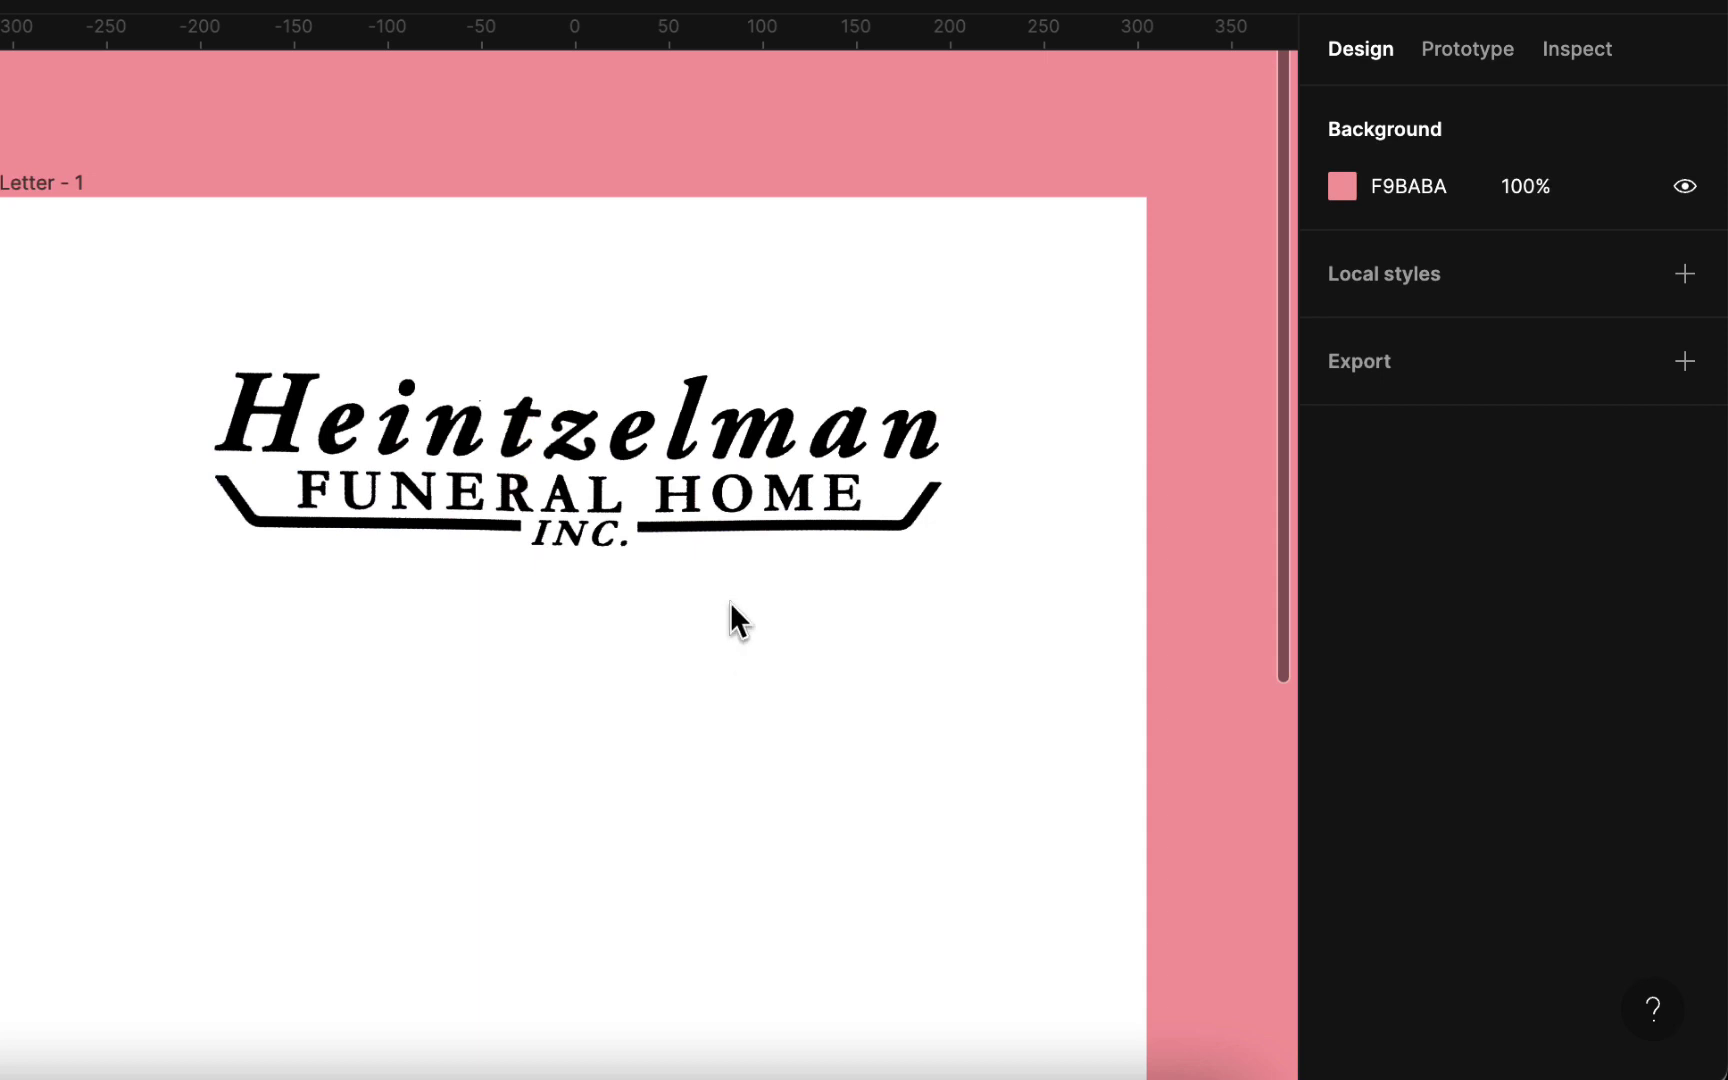
Move the Heintzelman text up beneath the Heintzelman Funeral Home reference logo, to X 118, Y 270.
{"action": "scroll", "coordinate": [738, 620], "scroll_direction": "down", "scroll_amount": 2}
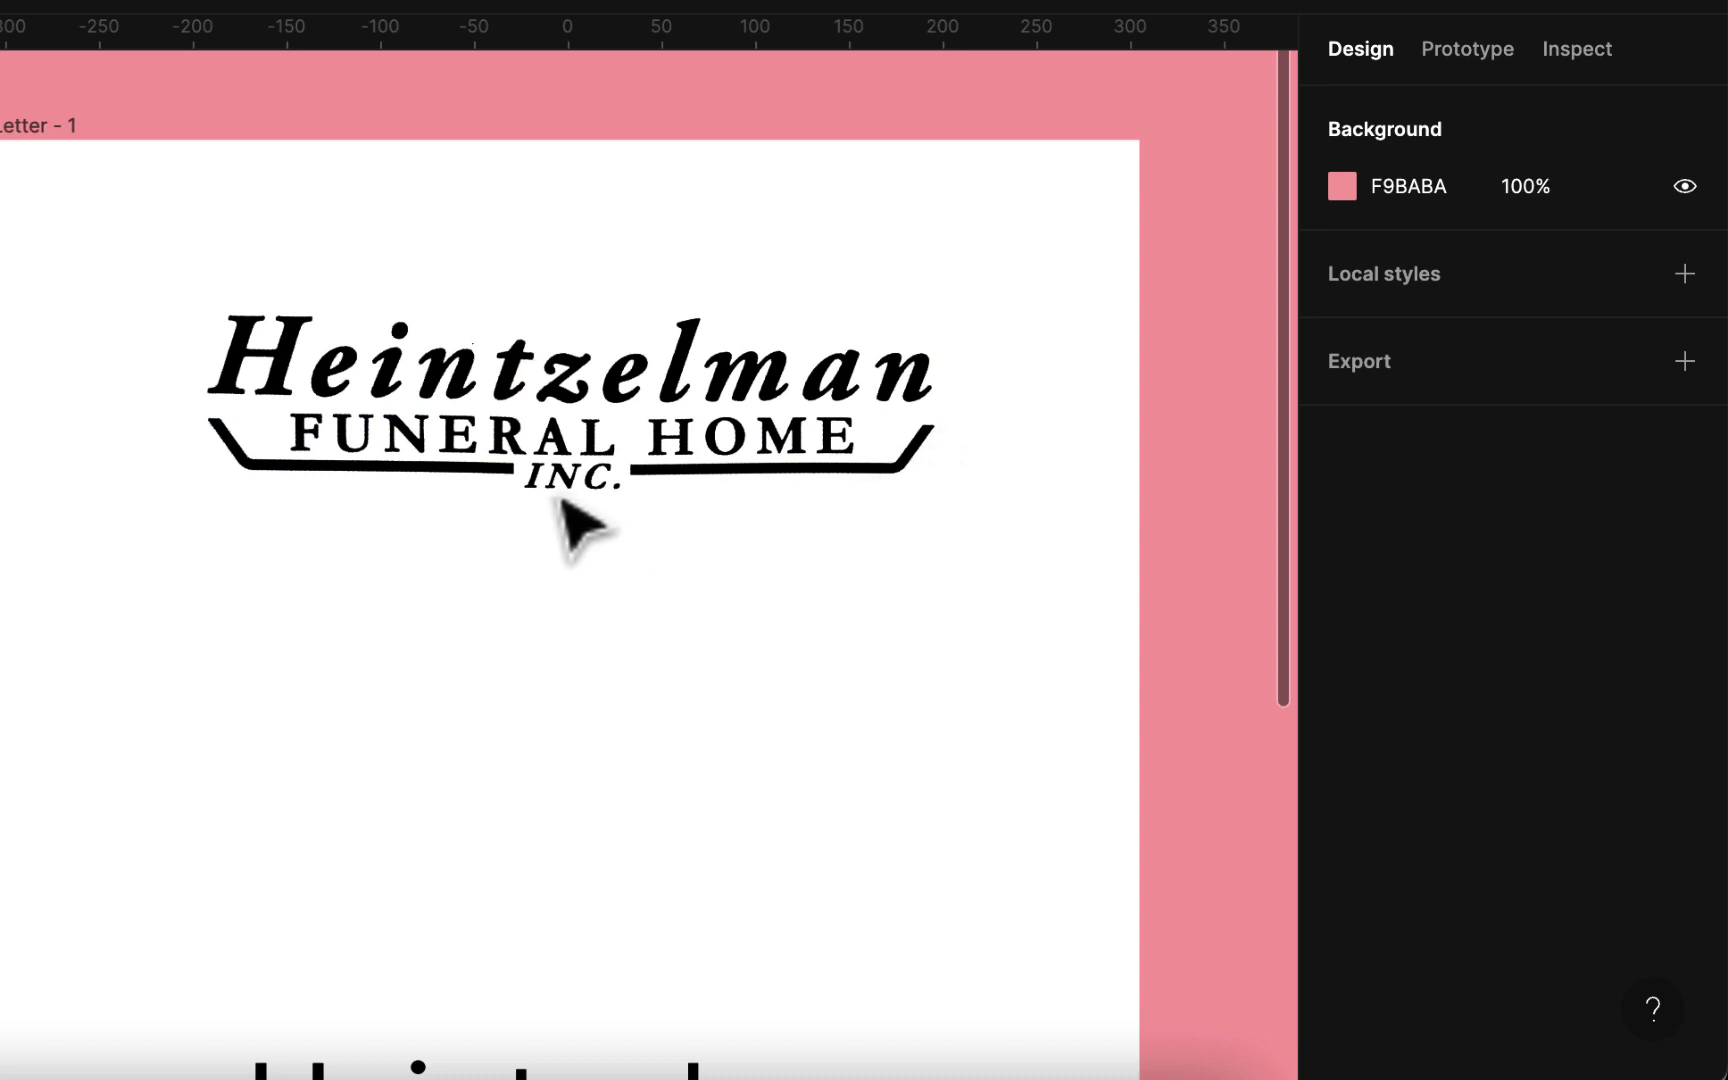
{"action": "scroll", "coordinate": [708, 604], "scroll_direction": "down", "scroll_amount": 3}
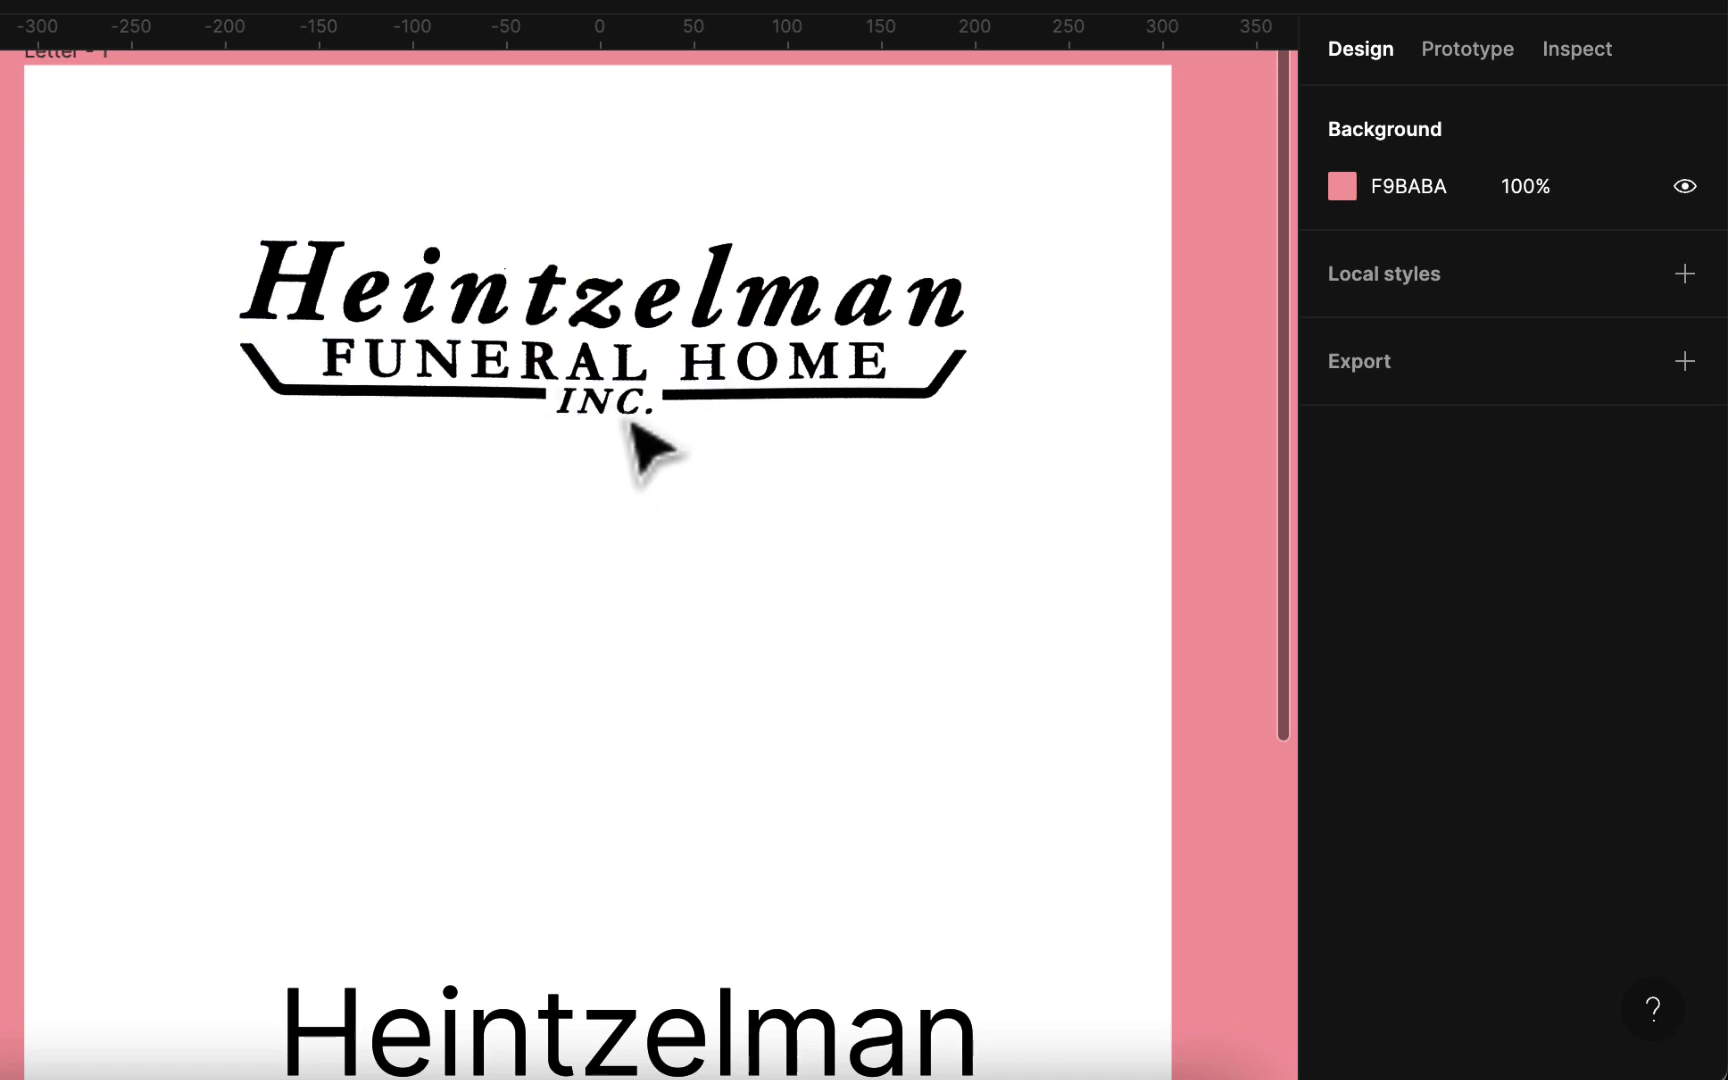
{"action": "scroll", "coordinate": [643, 490], "scroll_direction": "down", "scroll_amount": 5}
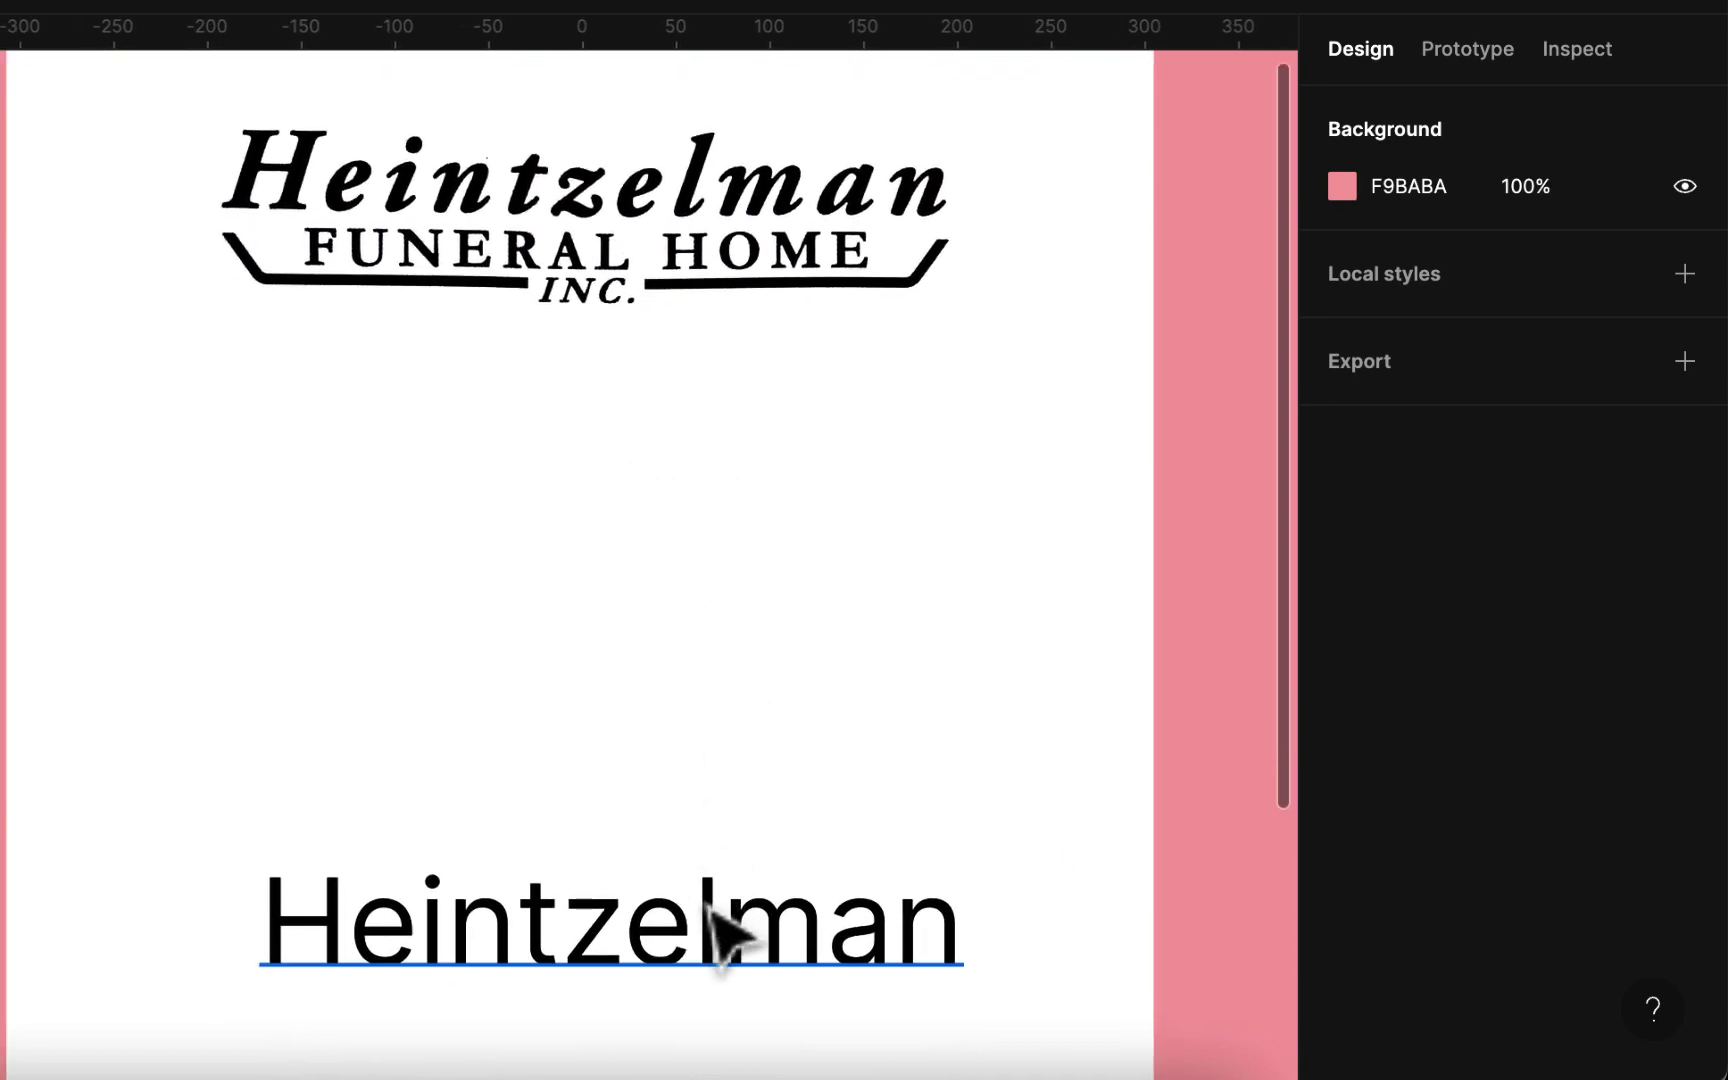
{"action": "left_click_drag", "start_coordinate": [714, 910], "coordinate": [680, 522]}
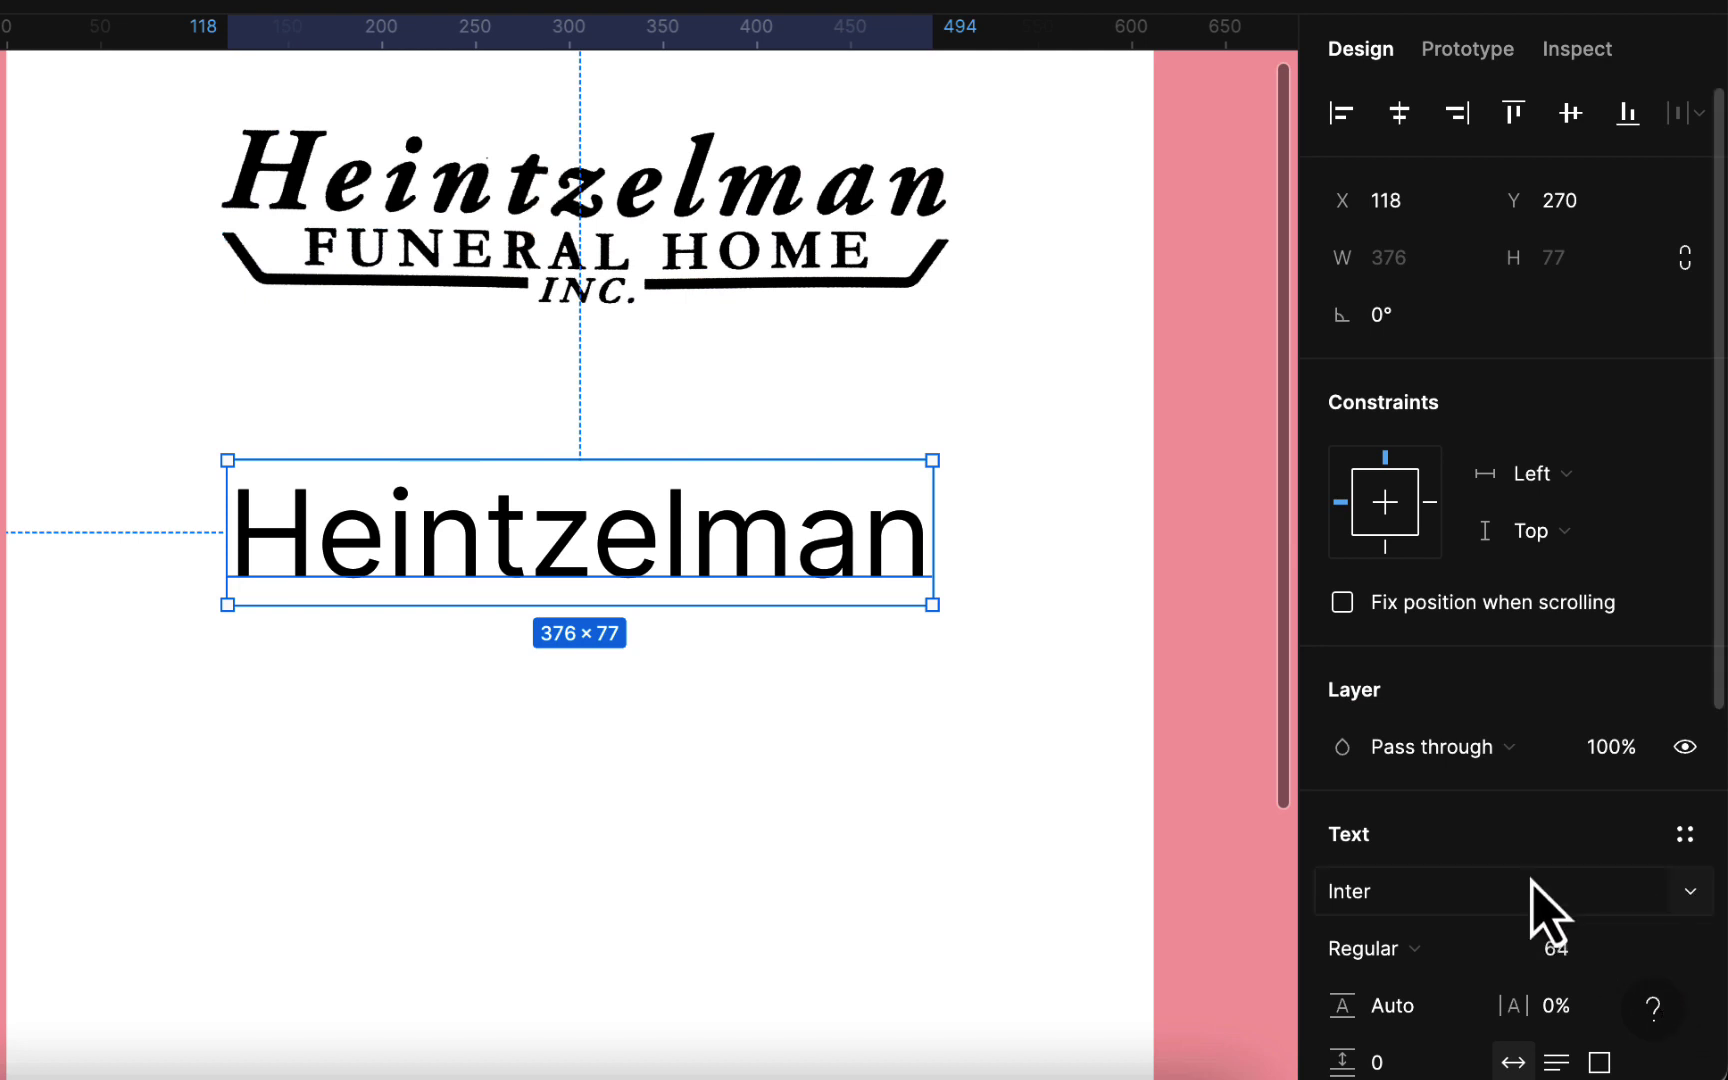
Change the Heintzelman text's font to Crimson Pro.
{"action": "left_click", "coordinate": [1689, 904]}
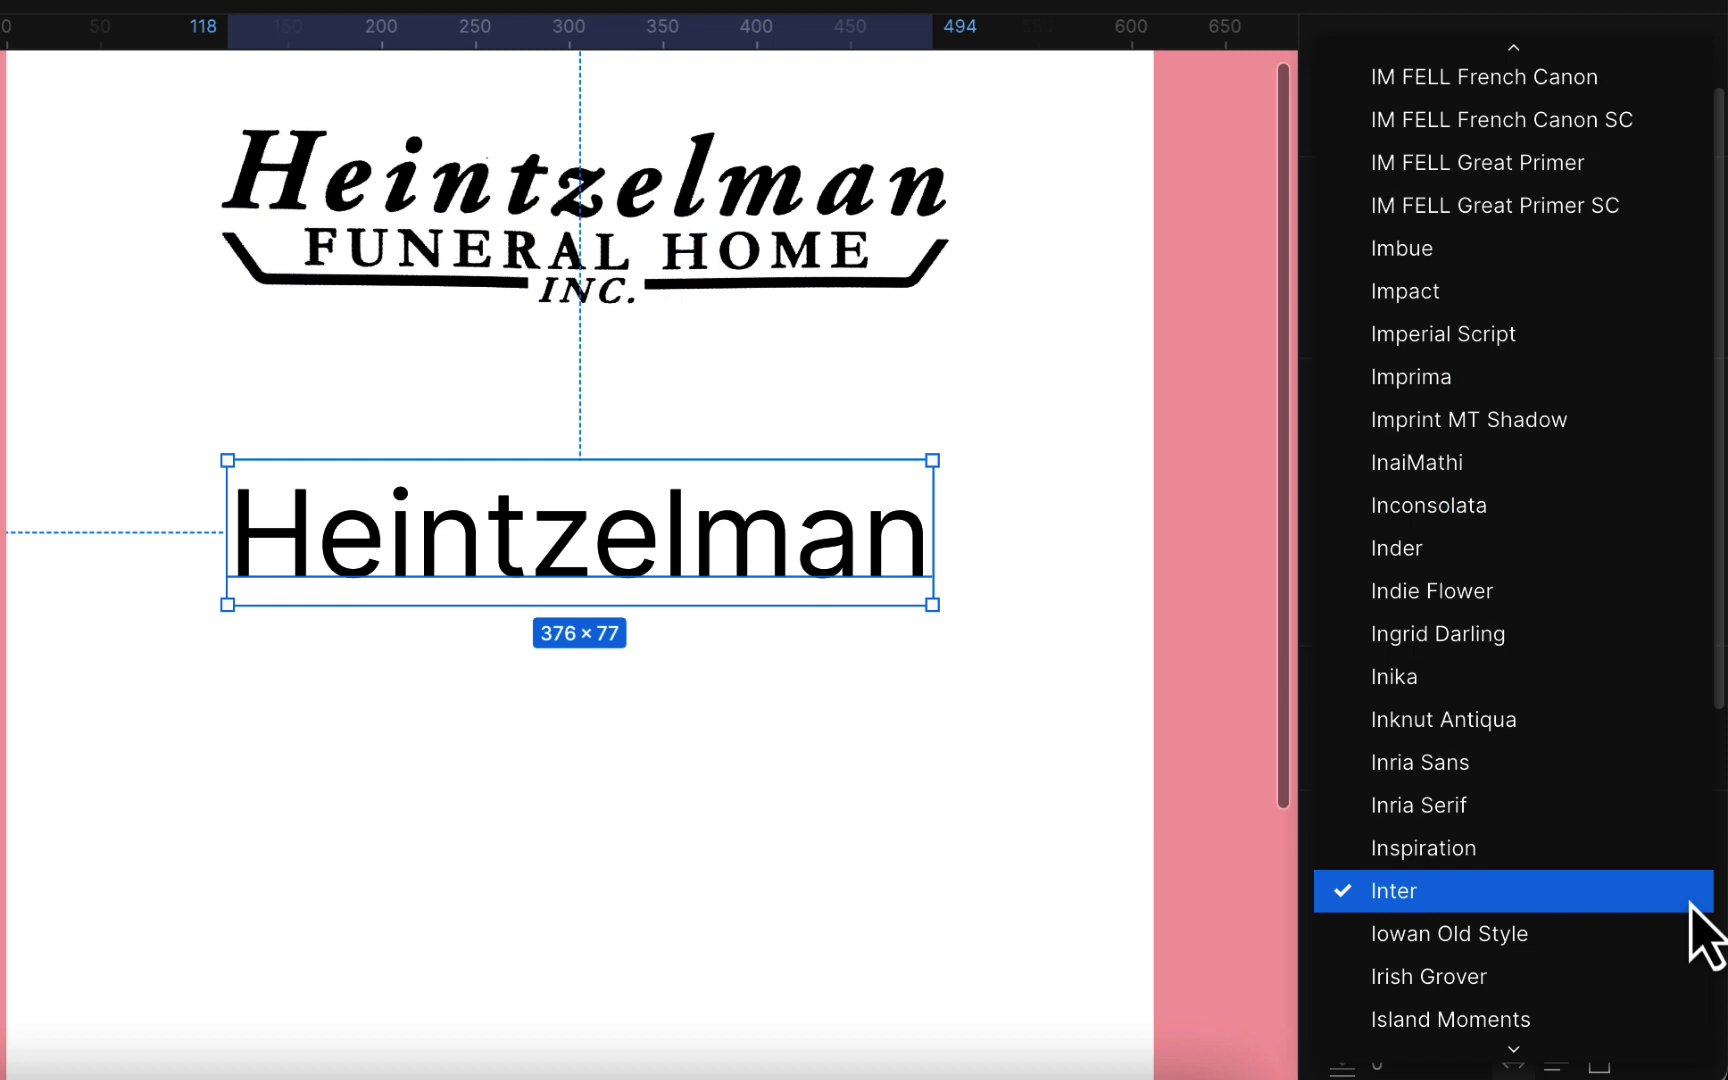
{"action": "type", "text": "cri"}
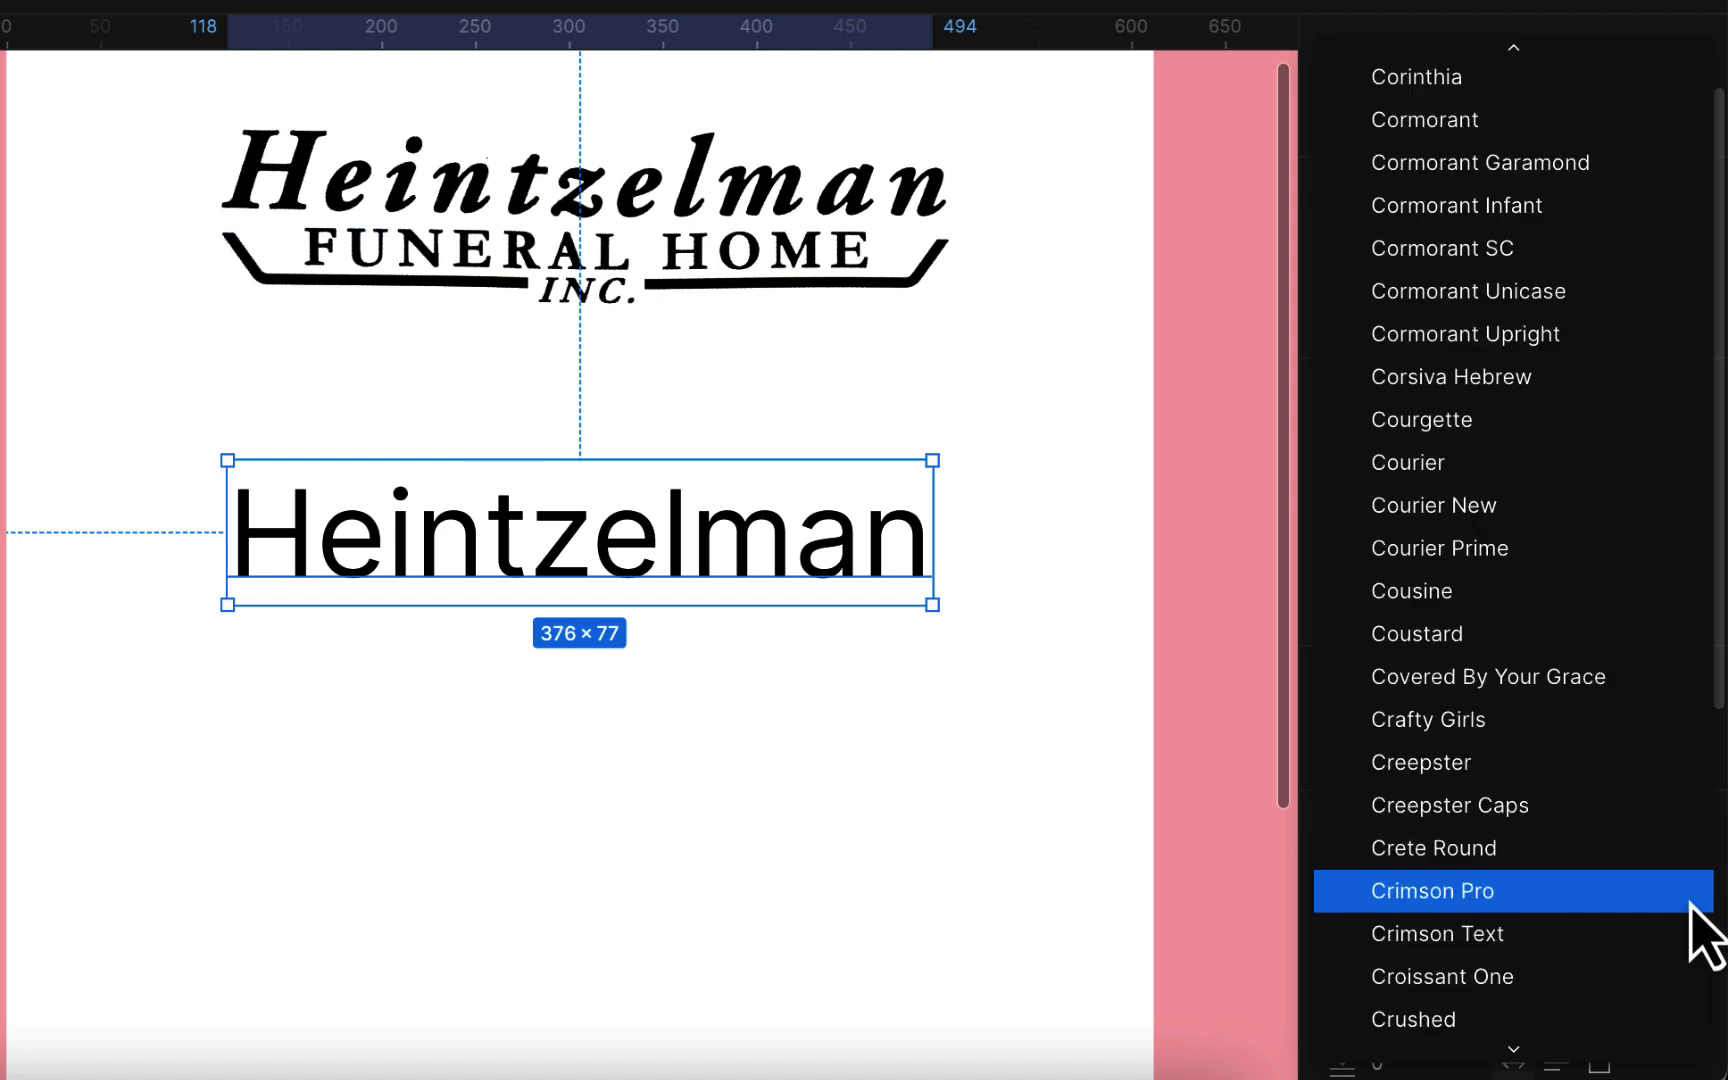
{"action": "key", "text": "Return"}
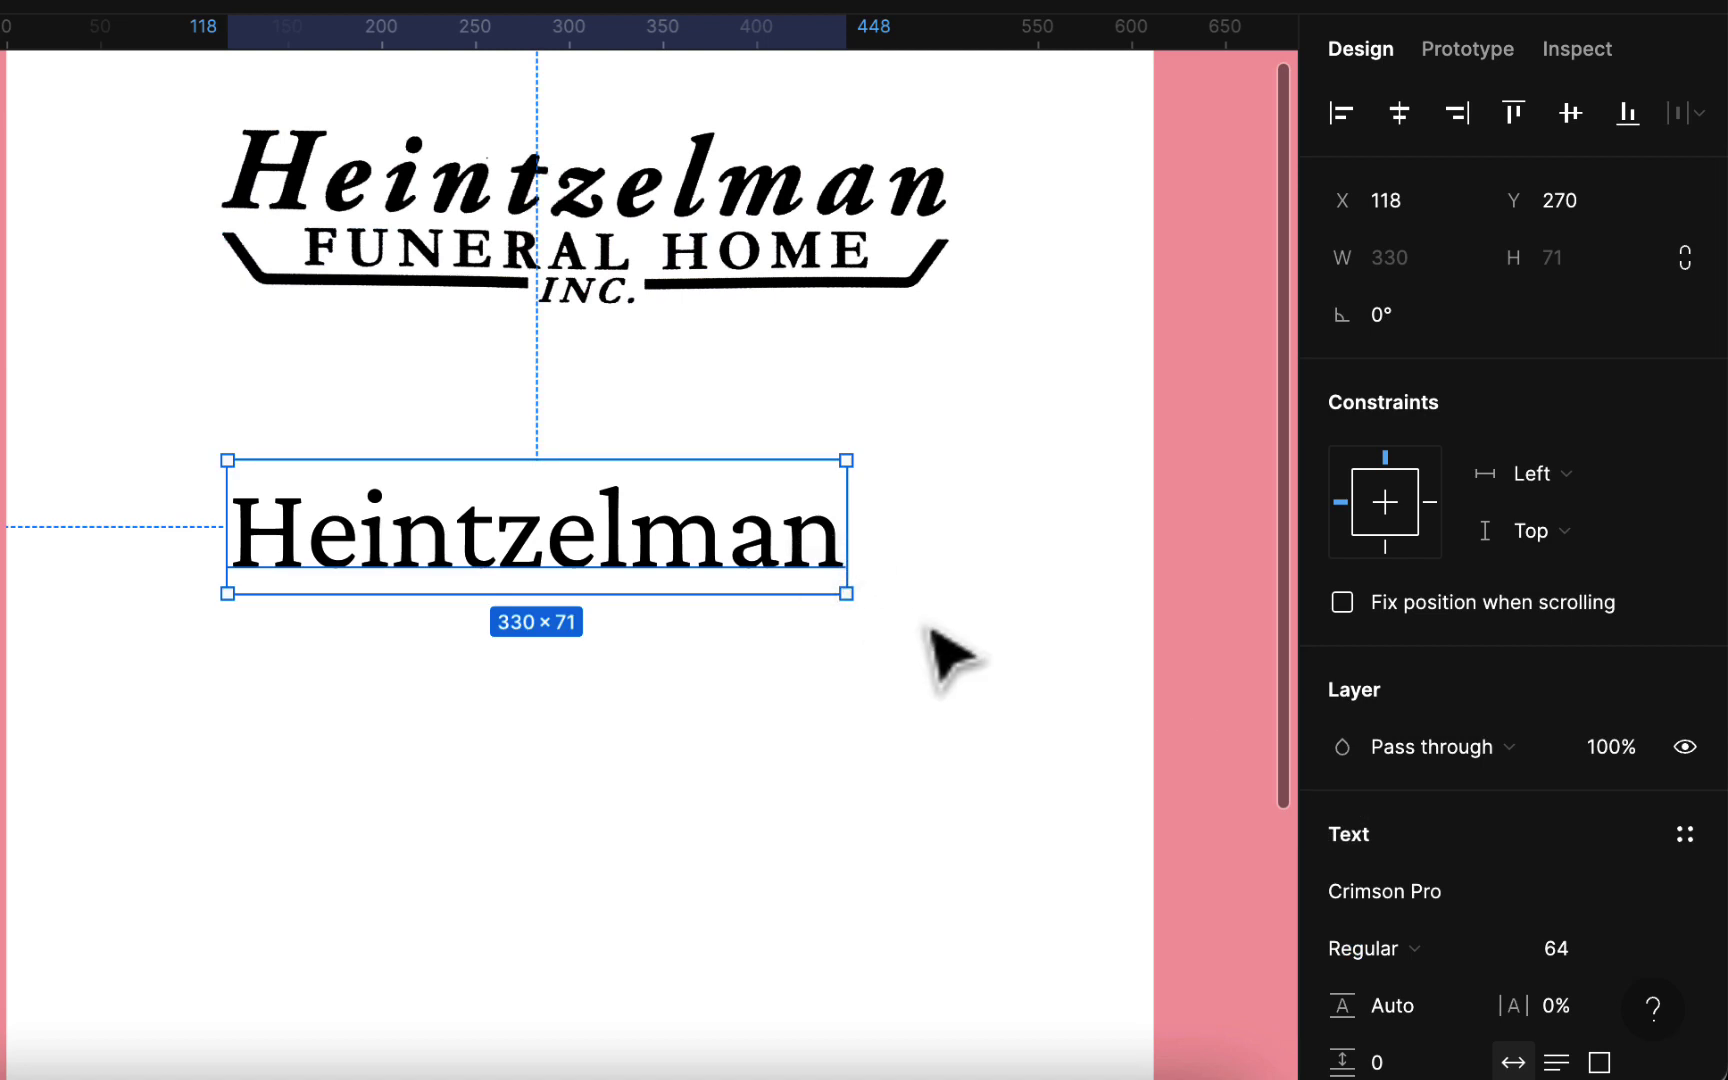
Try the Heintzelman text in Bold Italic and shift it across to X 144 beneath the reference logo.
{"action": "left_click", "coordinate": [1503, 955]}
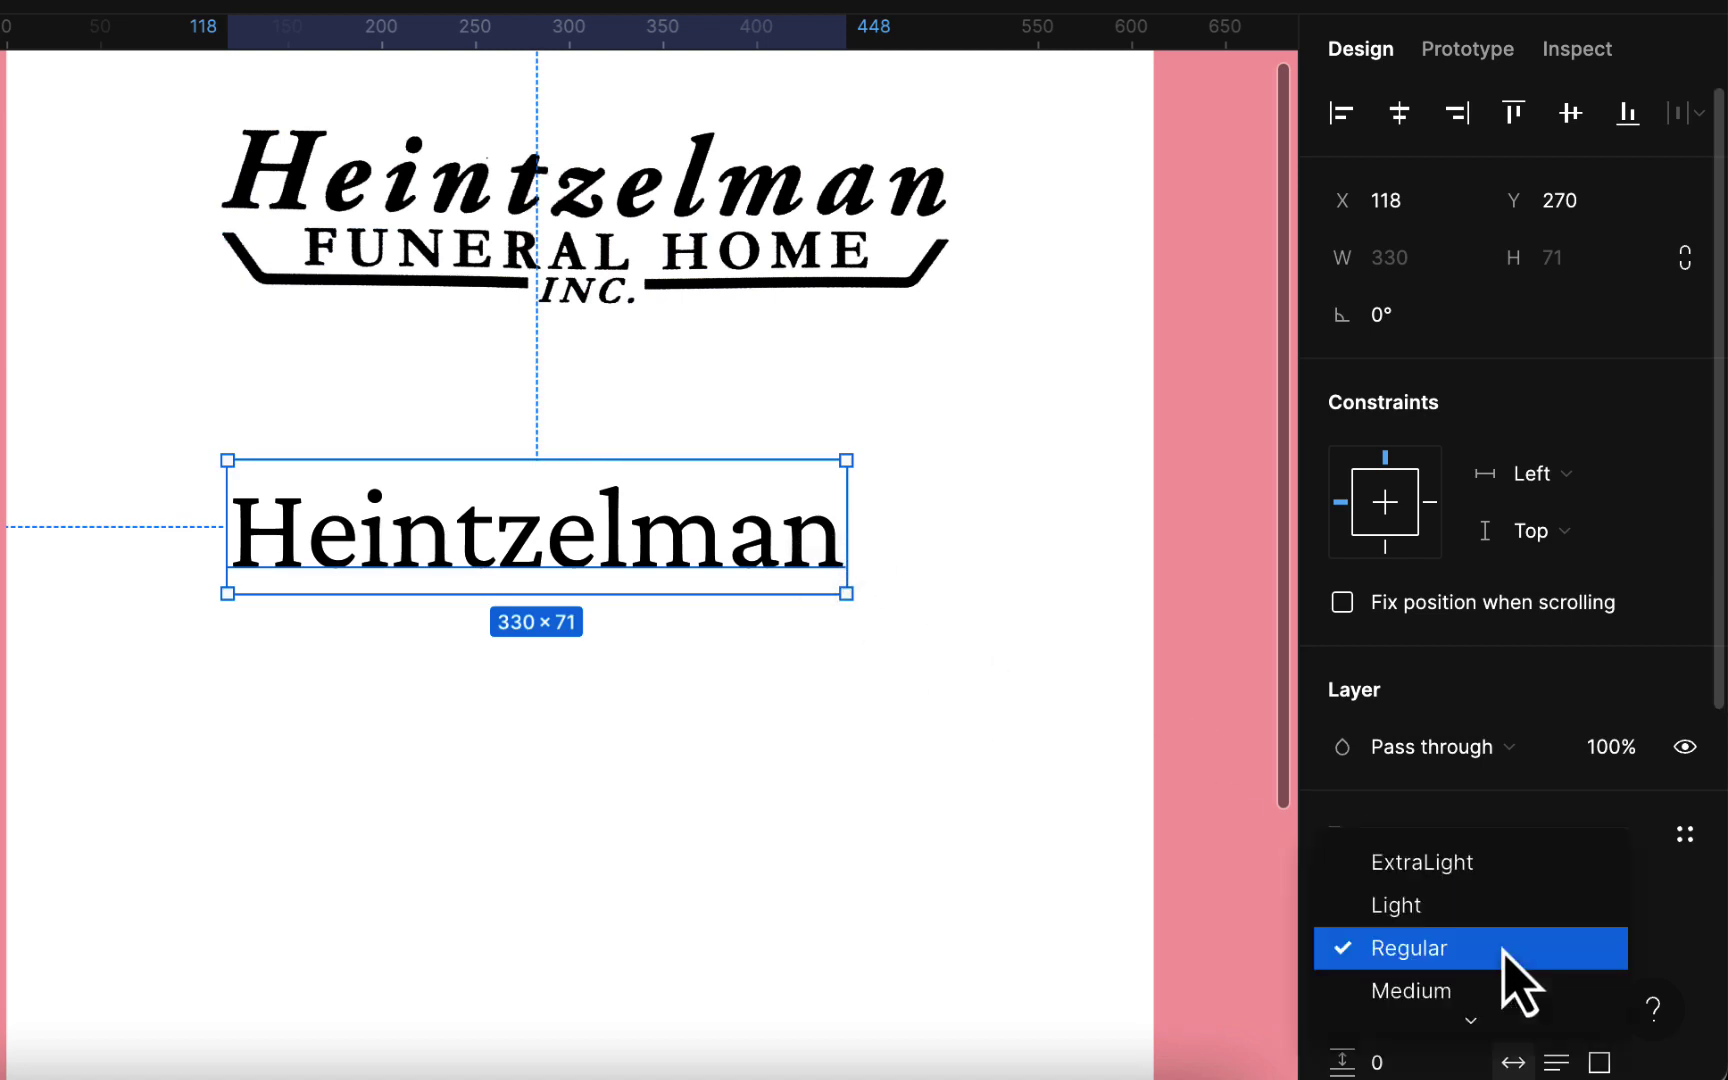
{"action": "scroll", "coordinate": [1512, 980], "scroll_direction": "down", "scroll_amount": 2}
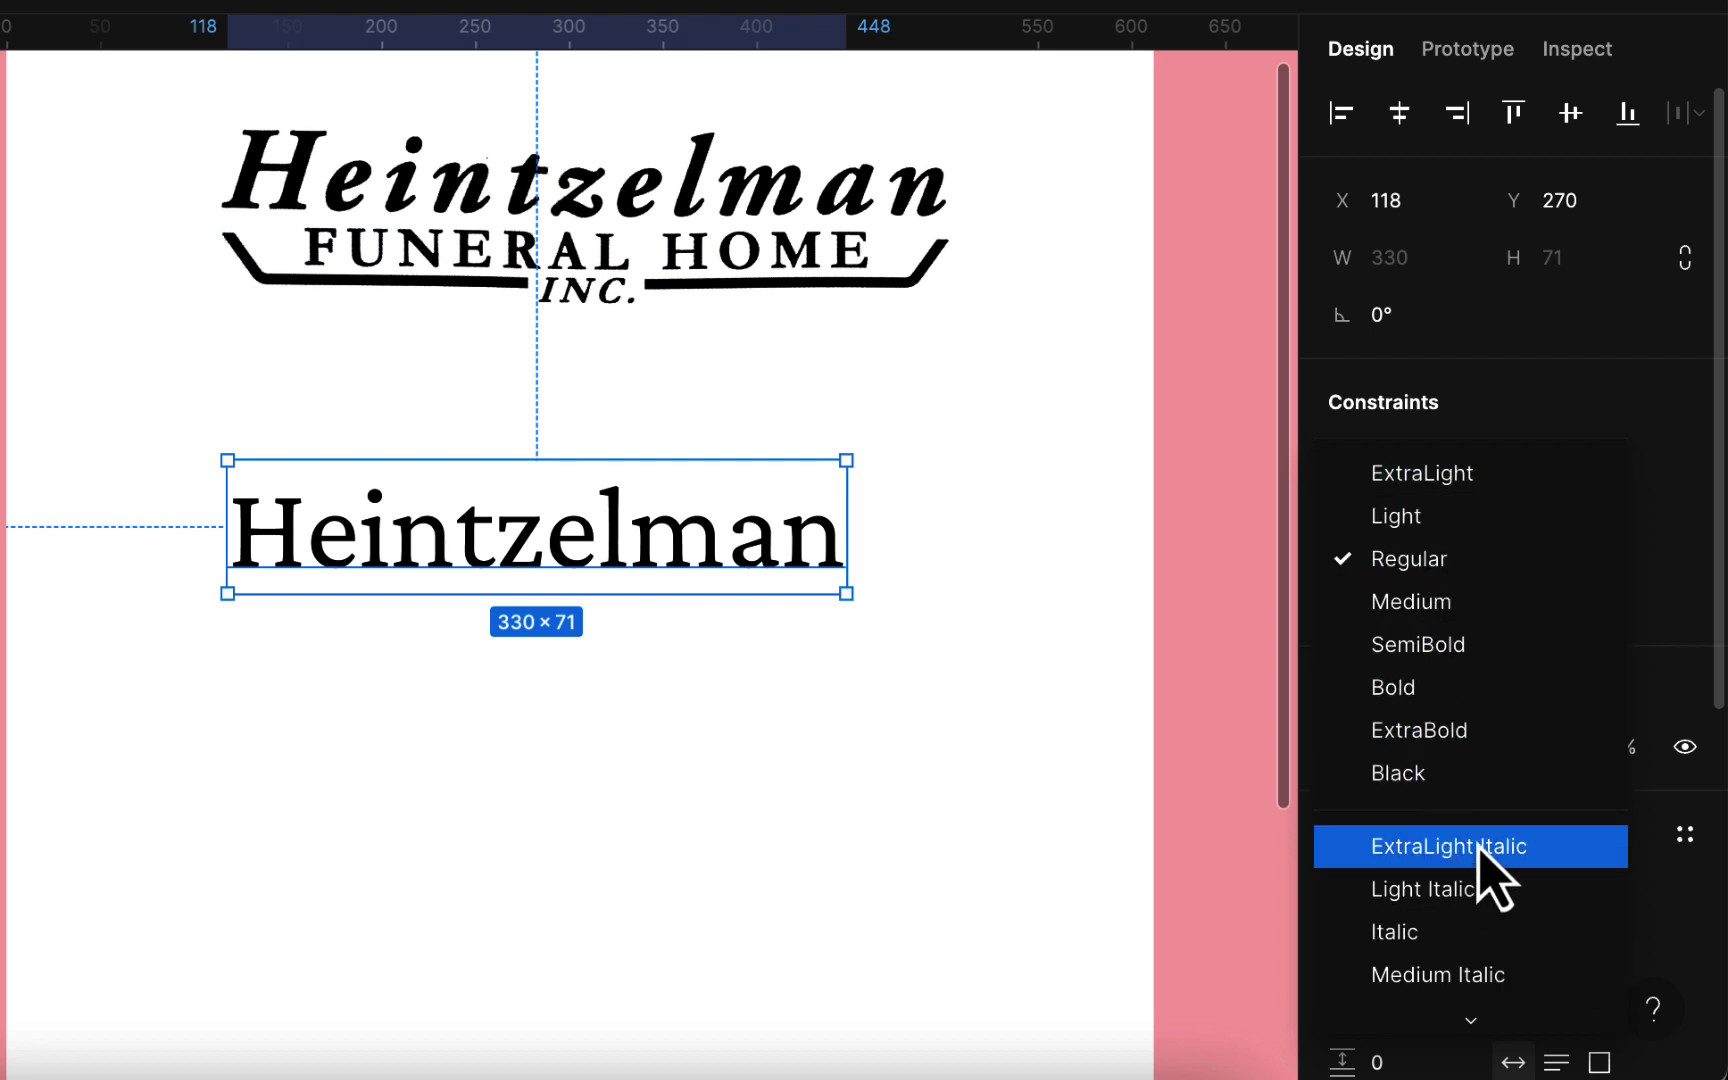
{"action": "scroll", "coordinate": [1495, 870], "scroll_direction": "down", "scroll_amount": 3}
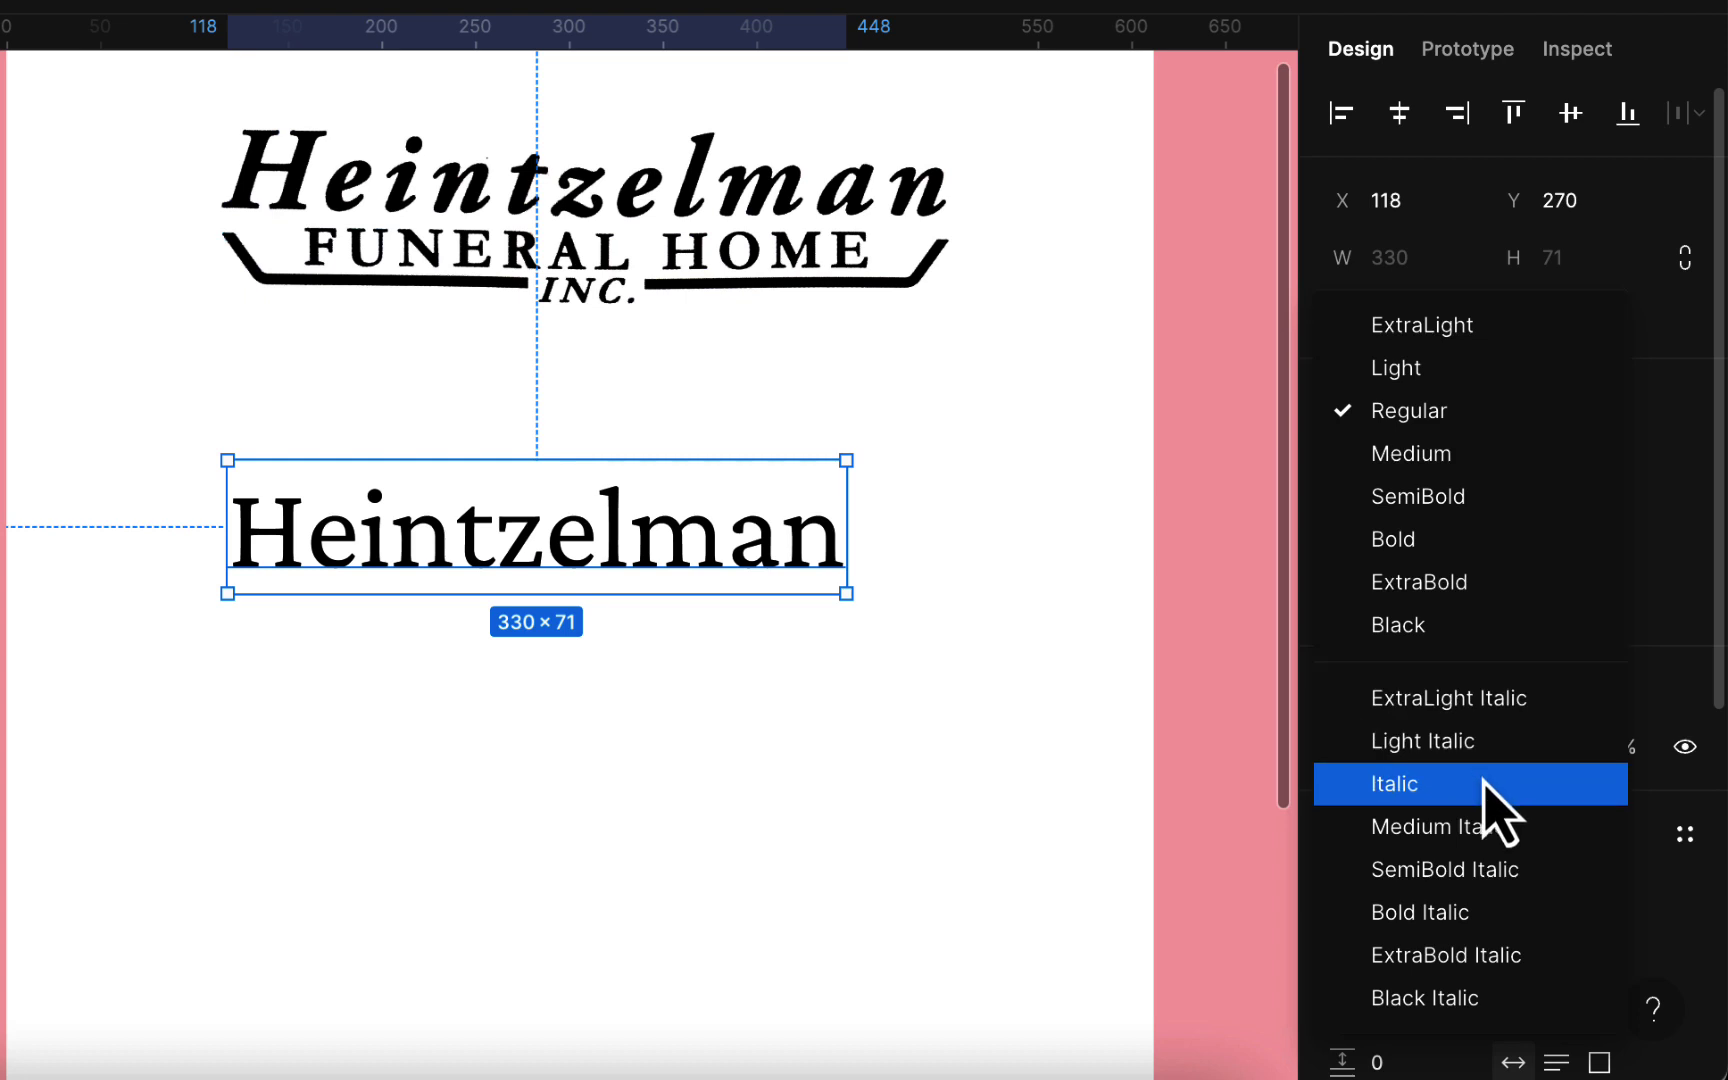
{"action": "left_click", "coordinate": [1480, 912]}
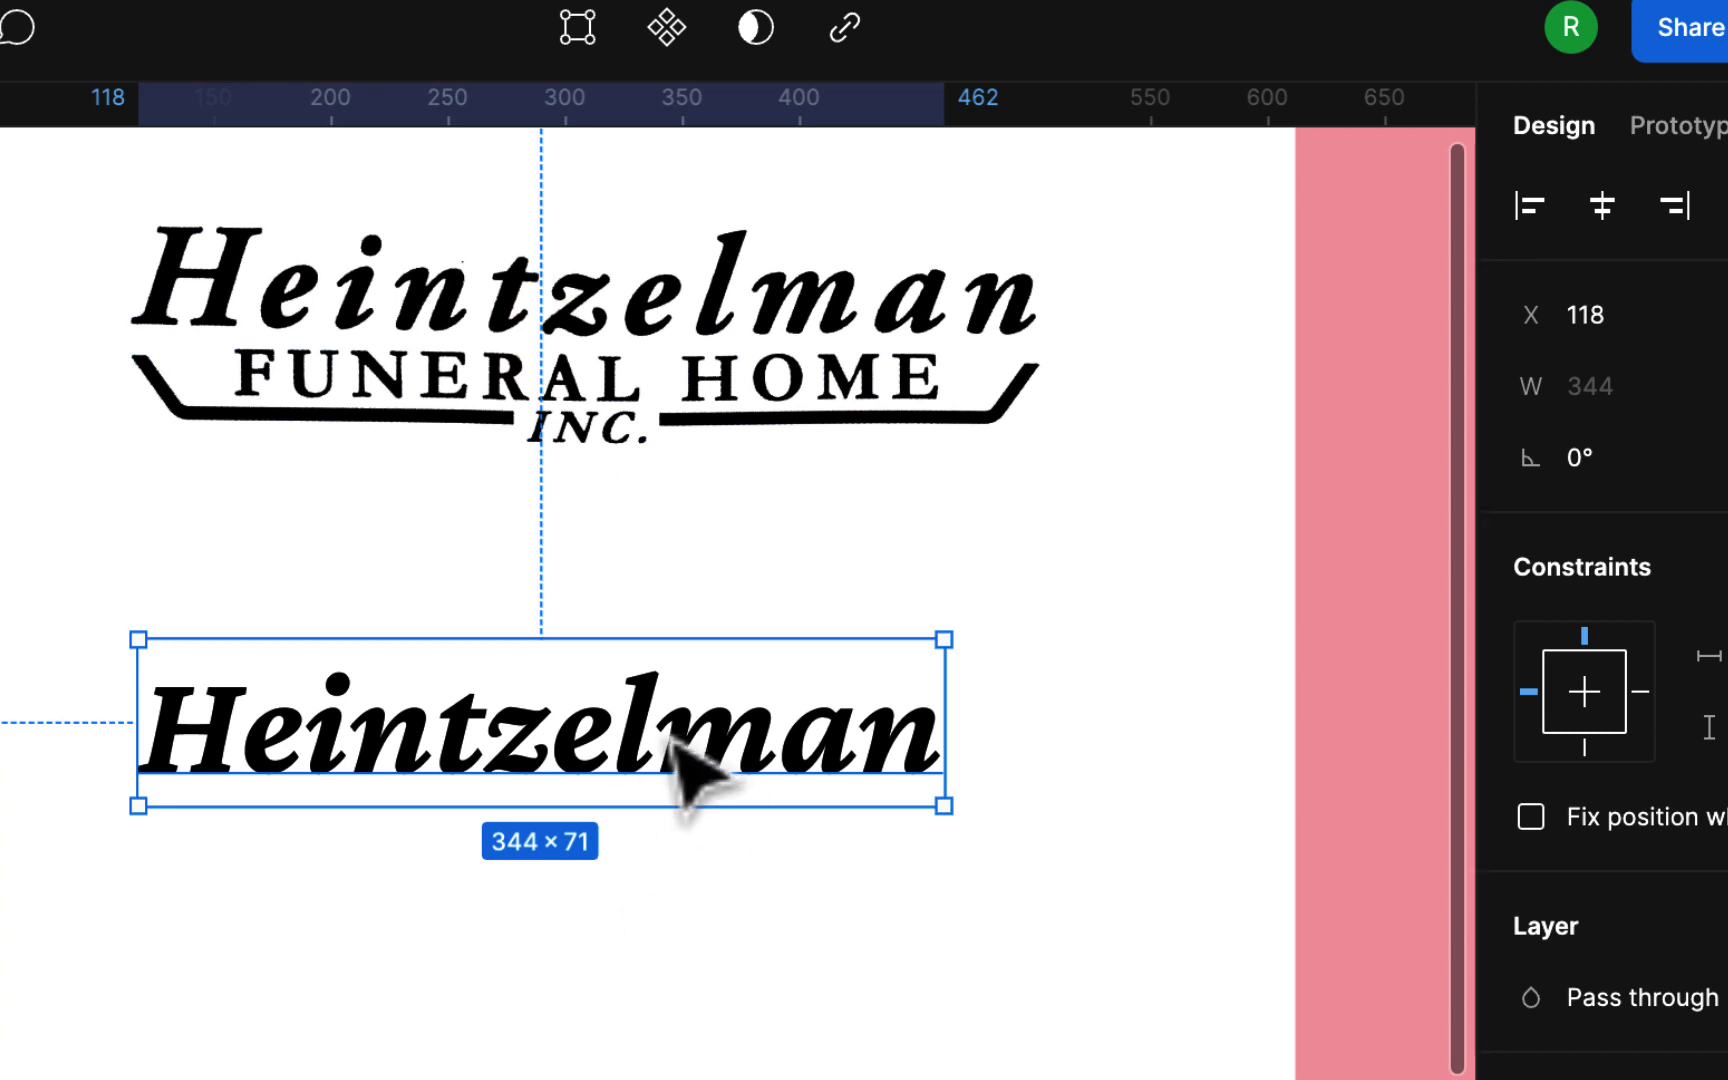
{"action": "left_click_drag", "start_coordinate": [686, 764], "coordinate": [733, 760]}
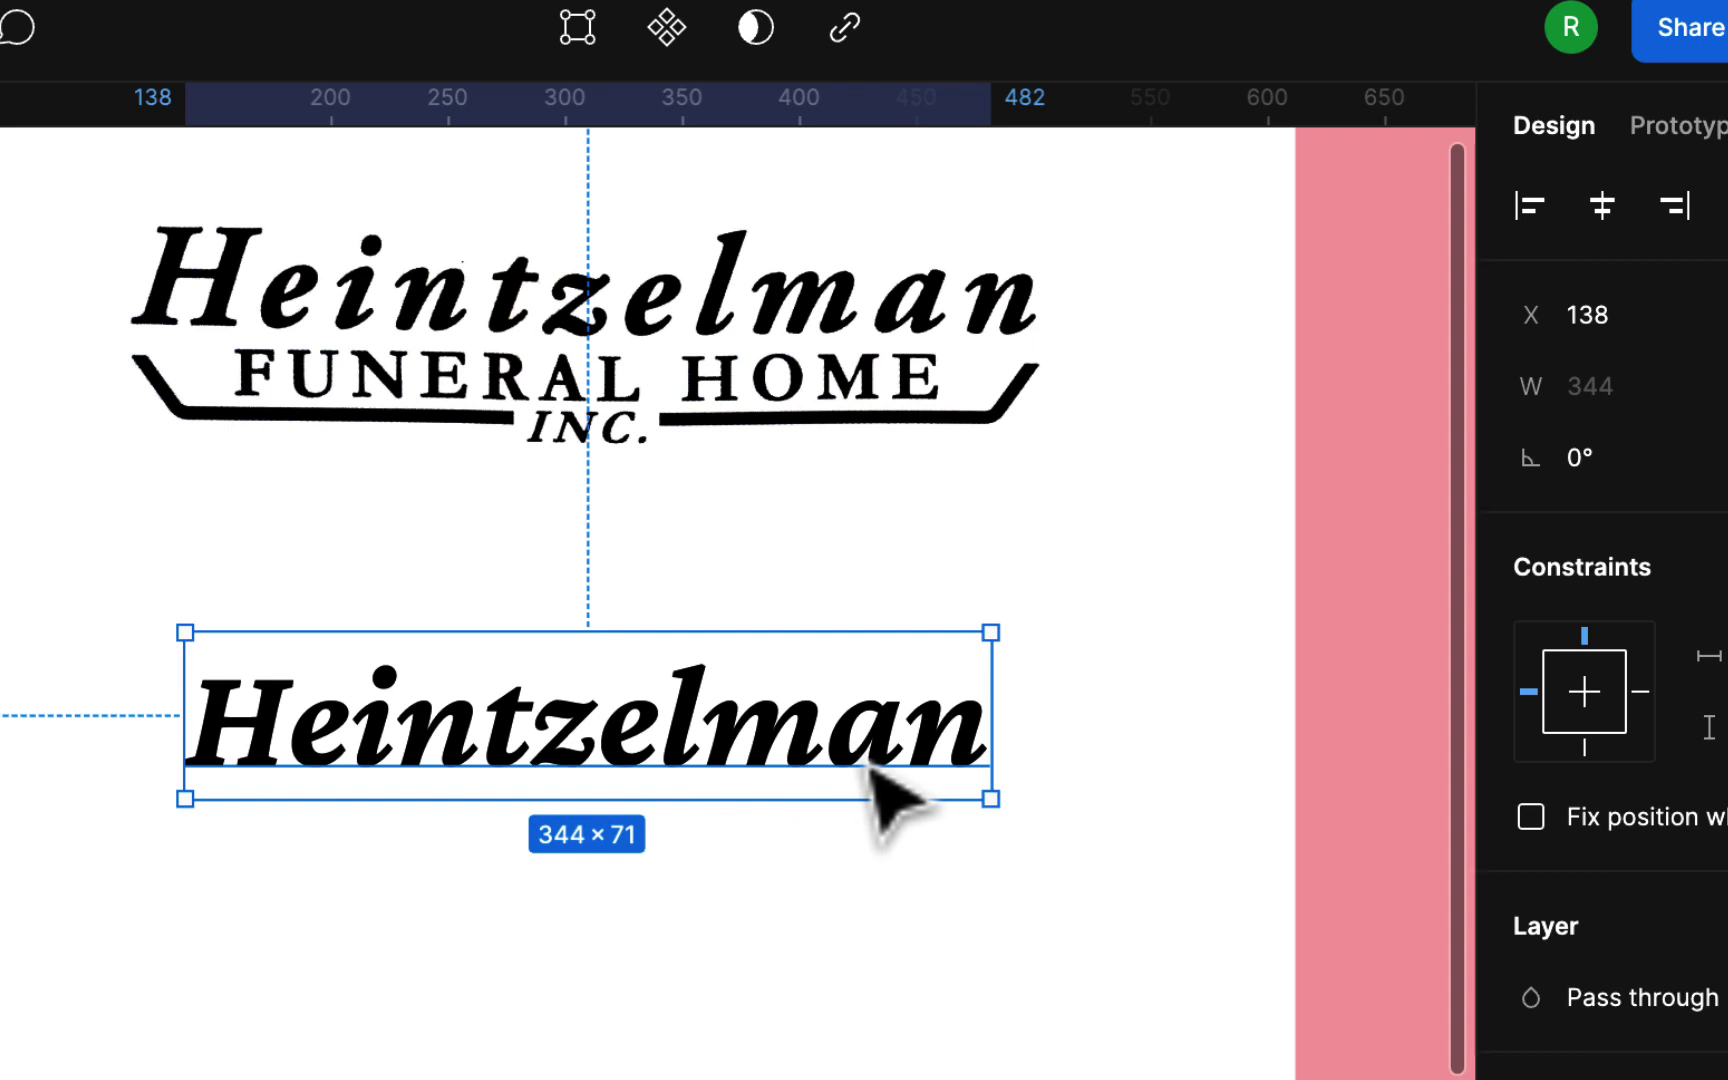
{"action": "mouse_move", "coordinate": [865, 763]}
{"action": "left_mouse_down"}
{"action": "mouse_move", "coordinate": [843, 750]}
{"action": "mouse_move", "coordinate": [885, 760]}
{"action": "mouse_move", "coordinate": [862, 758]}
{"action": "mouse_move", "coordinate": [880, 738]}
{"action": "mouse_move", "coordinate": [884, 772]}
{"action": "left_mouse_up"}
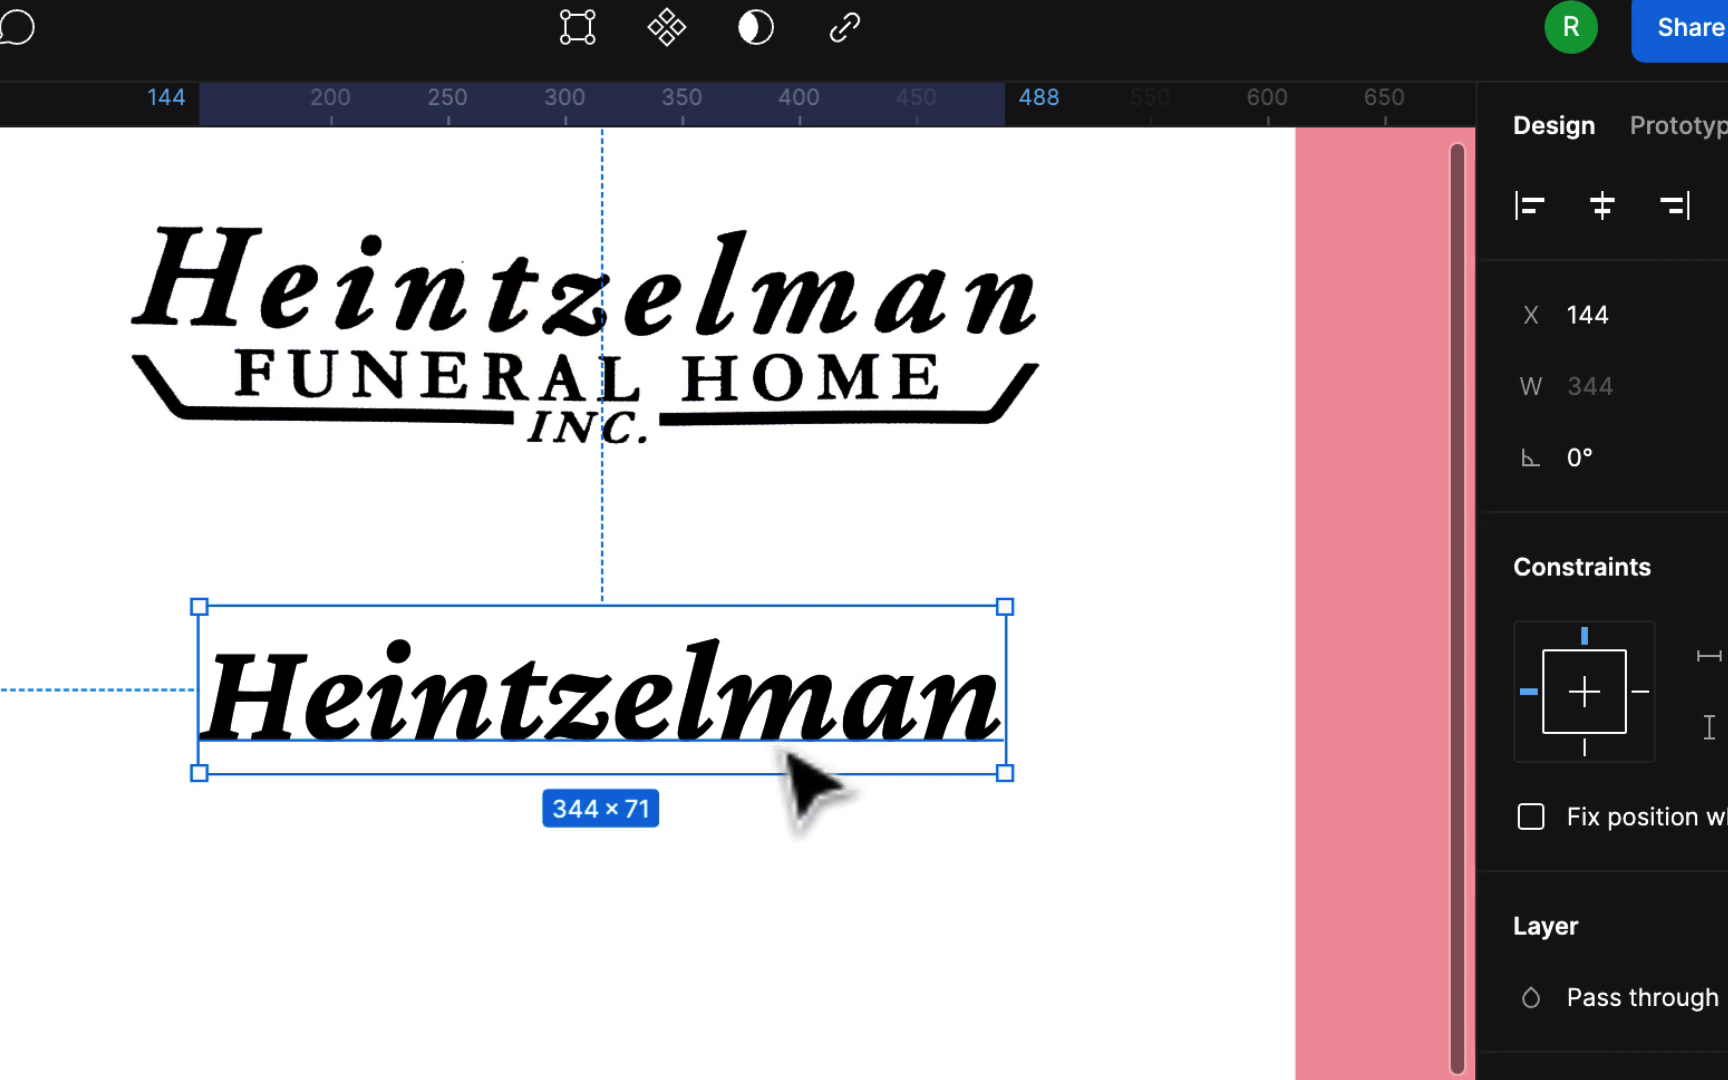
Set the Heintzelman text's style to SemiBold and move it closer beneath the reference logo, to X 134.
{"action": "scroll", "coordinate": [1562, 1034], "scroll_direction": "down", "scroll_amount": 3}
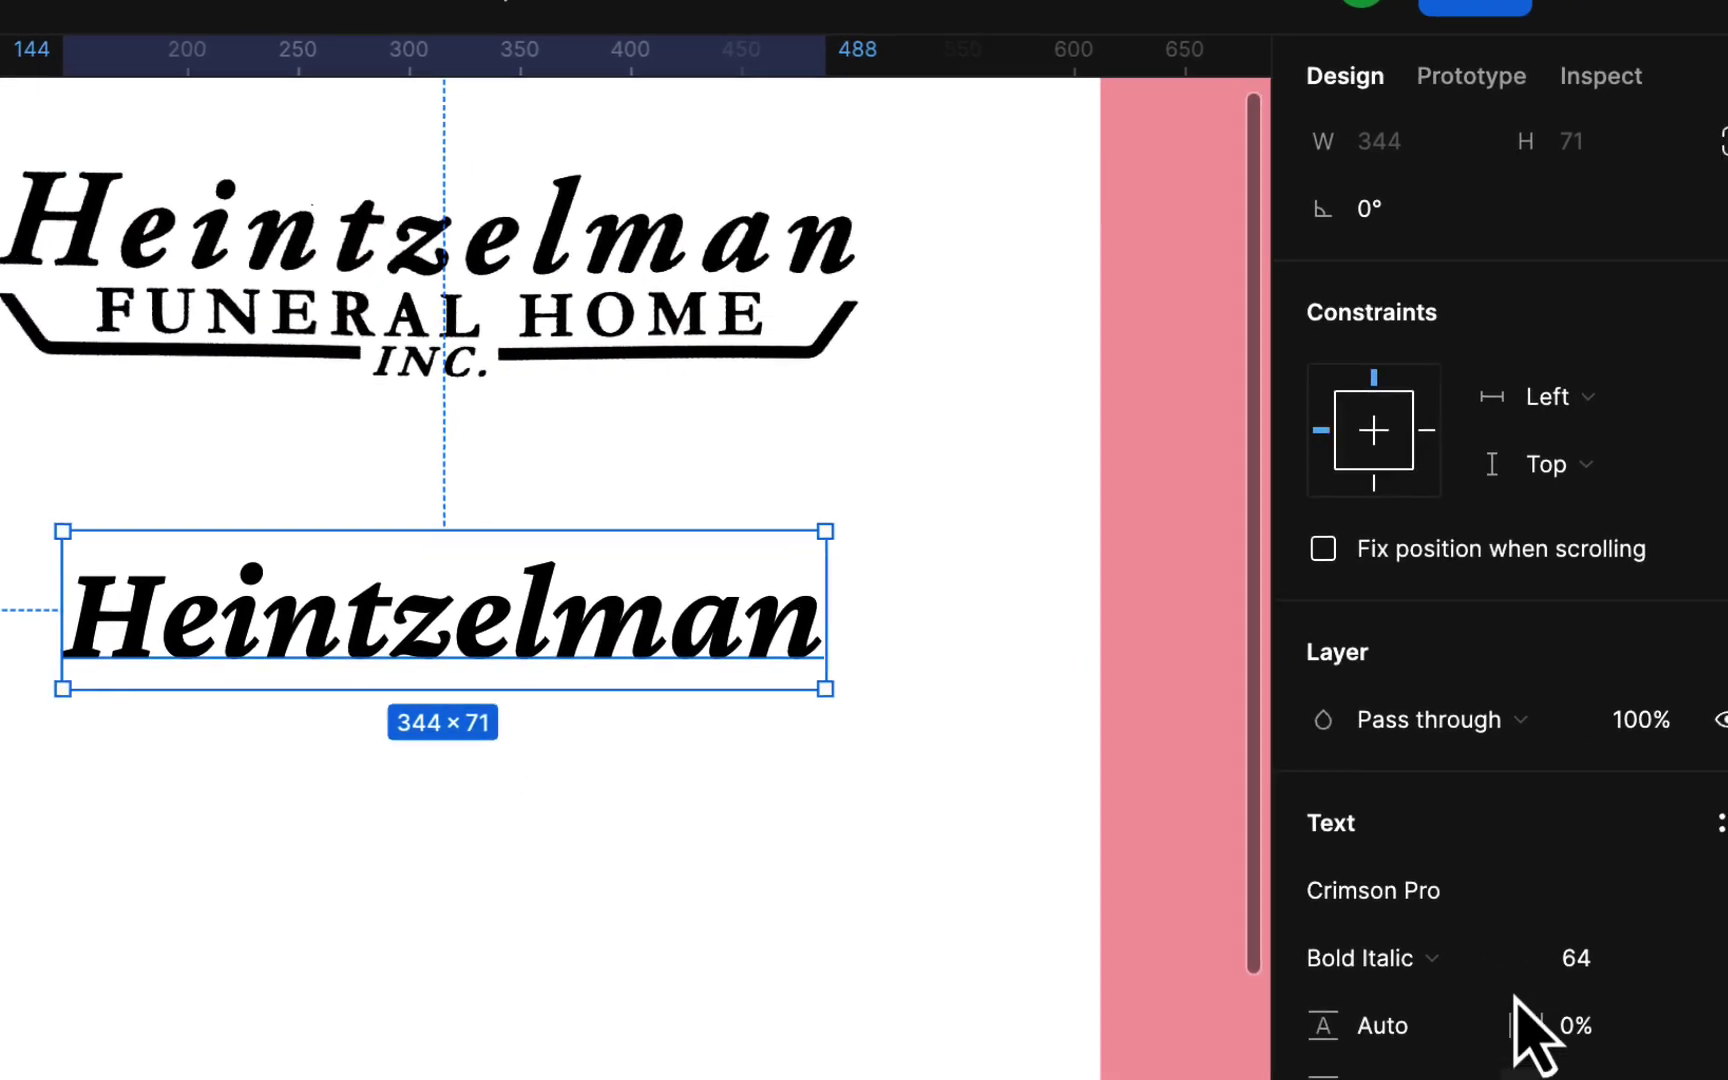
{"action": "left_click", "coordinate": [1505, 962]}
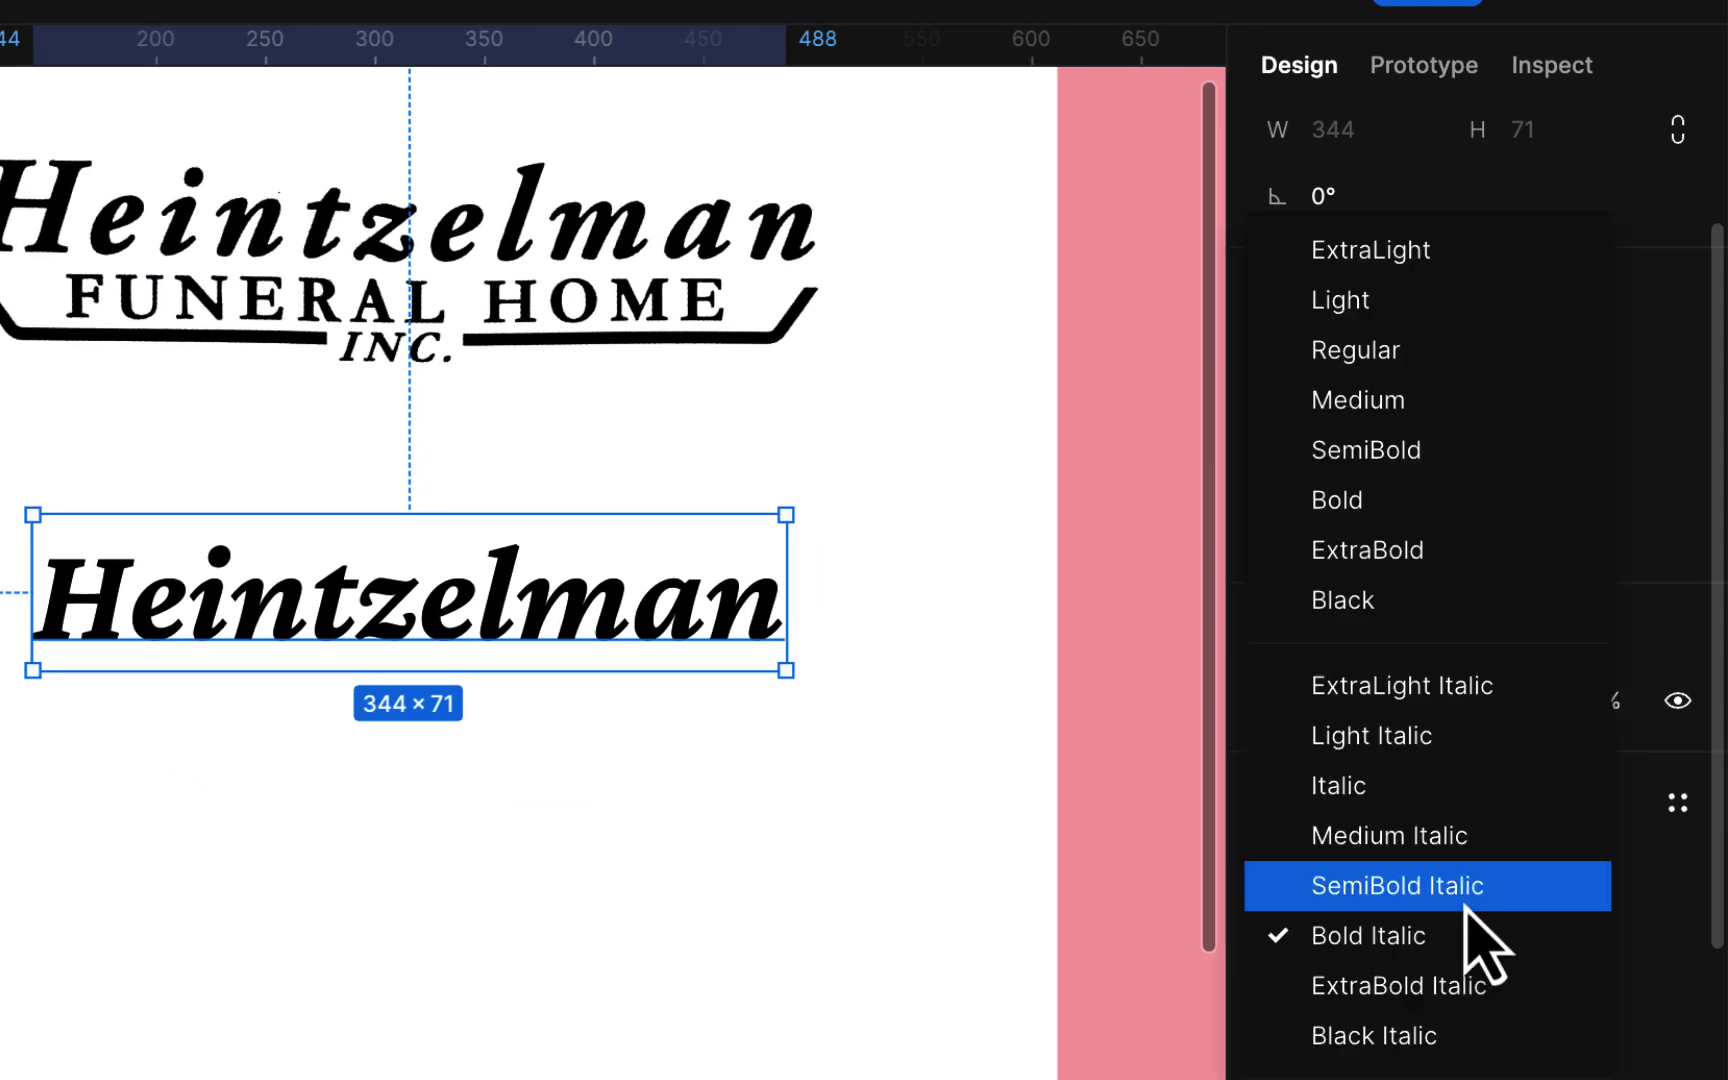
{"action": "left_click", "coordinate": [1450, 450]}
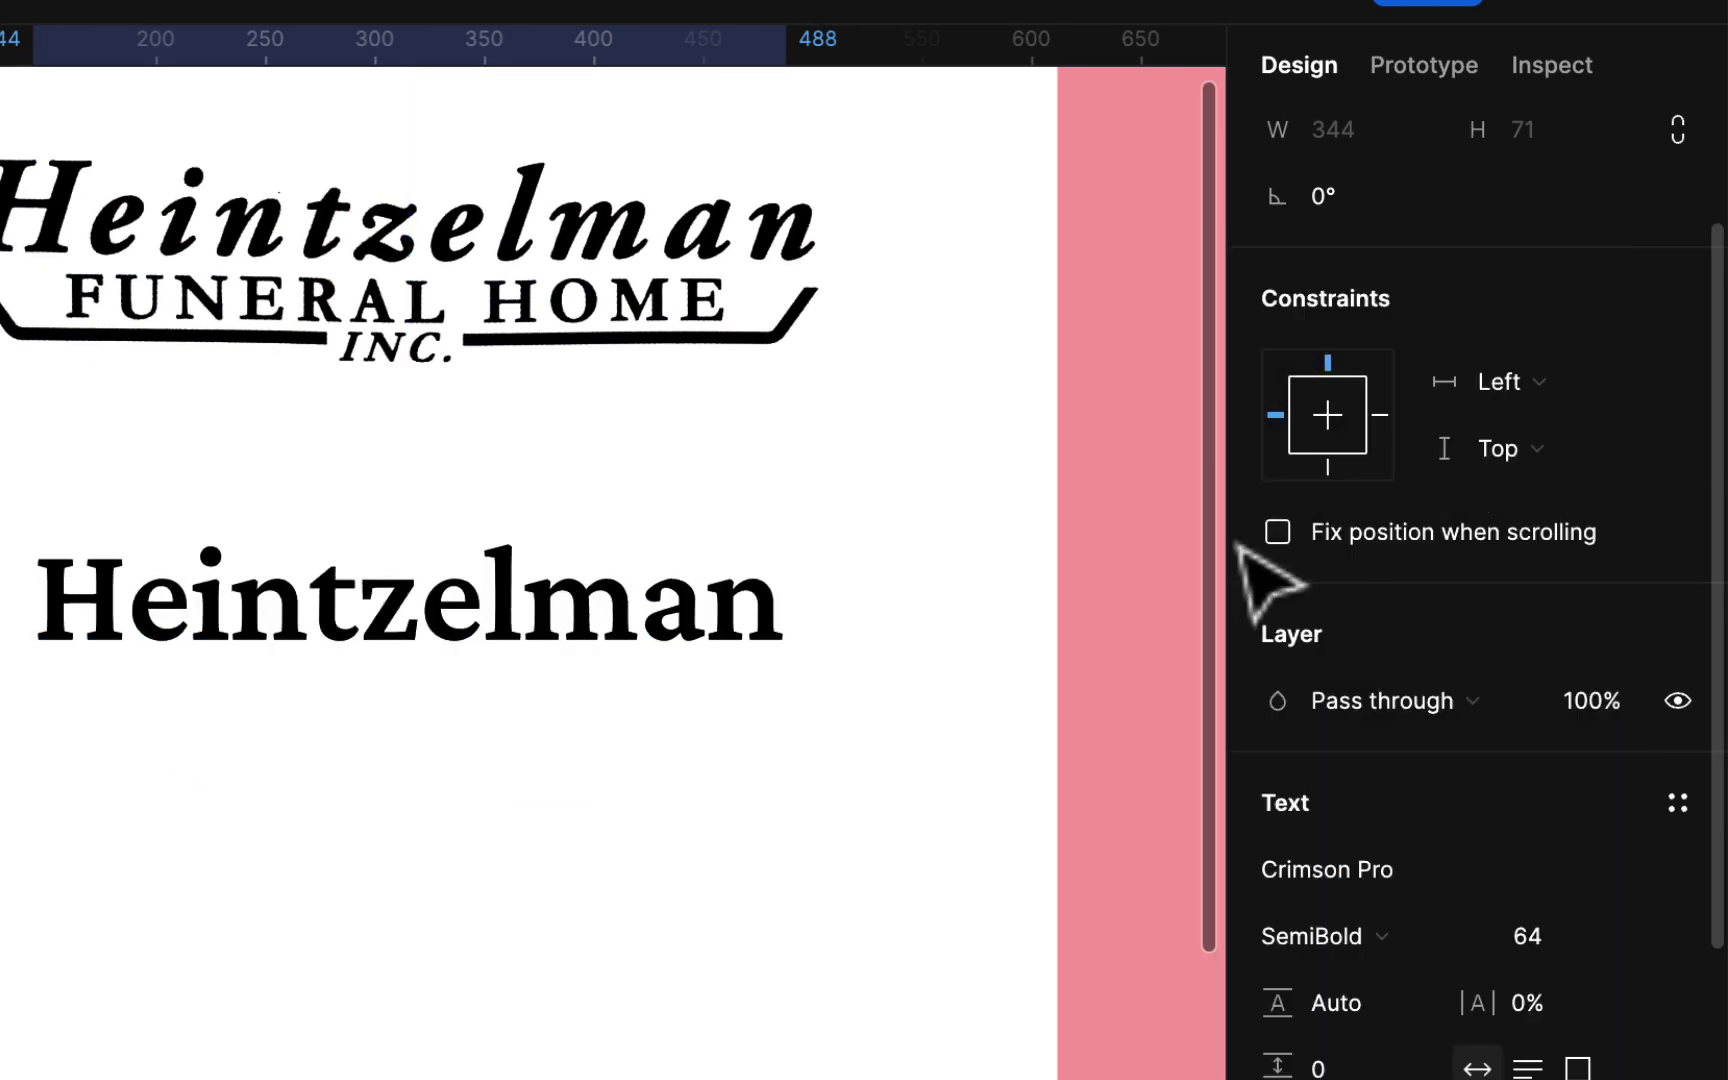
{"action": "left_click", "coordinate": [806, 835]}
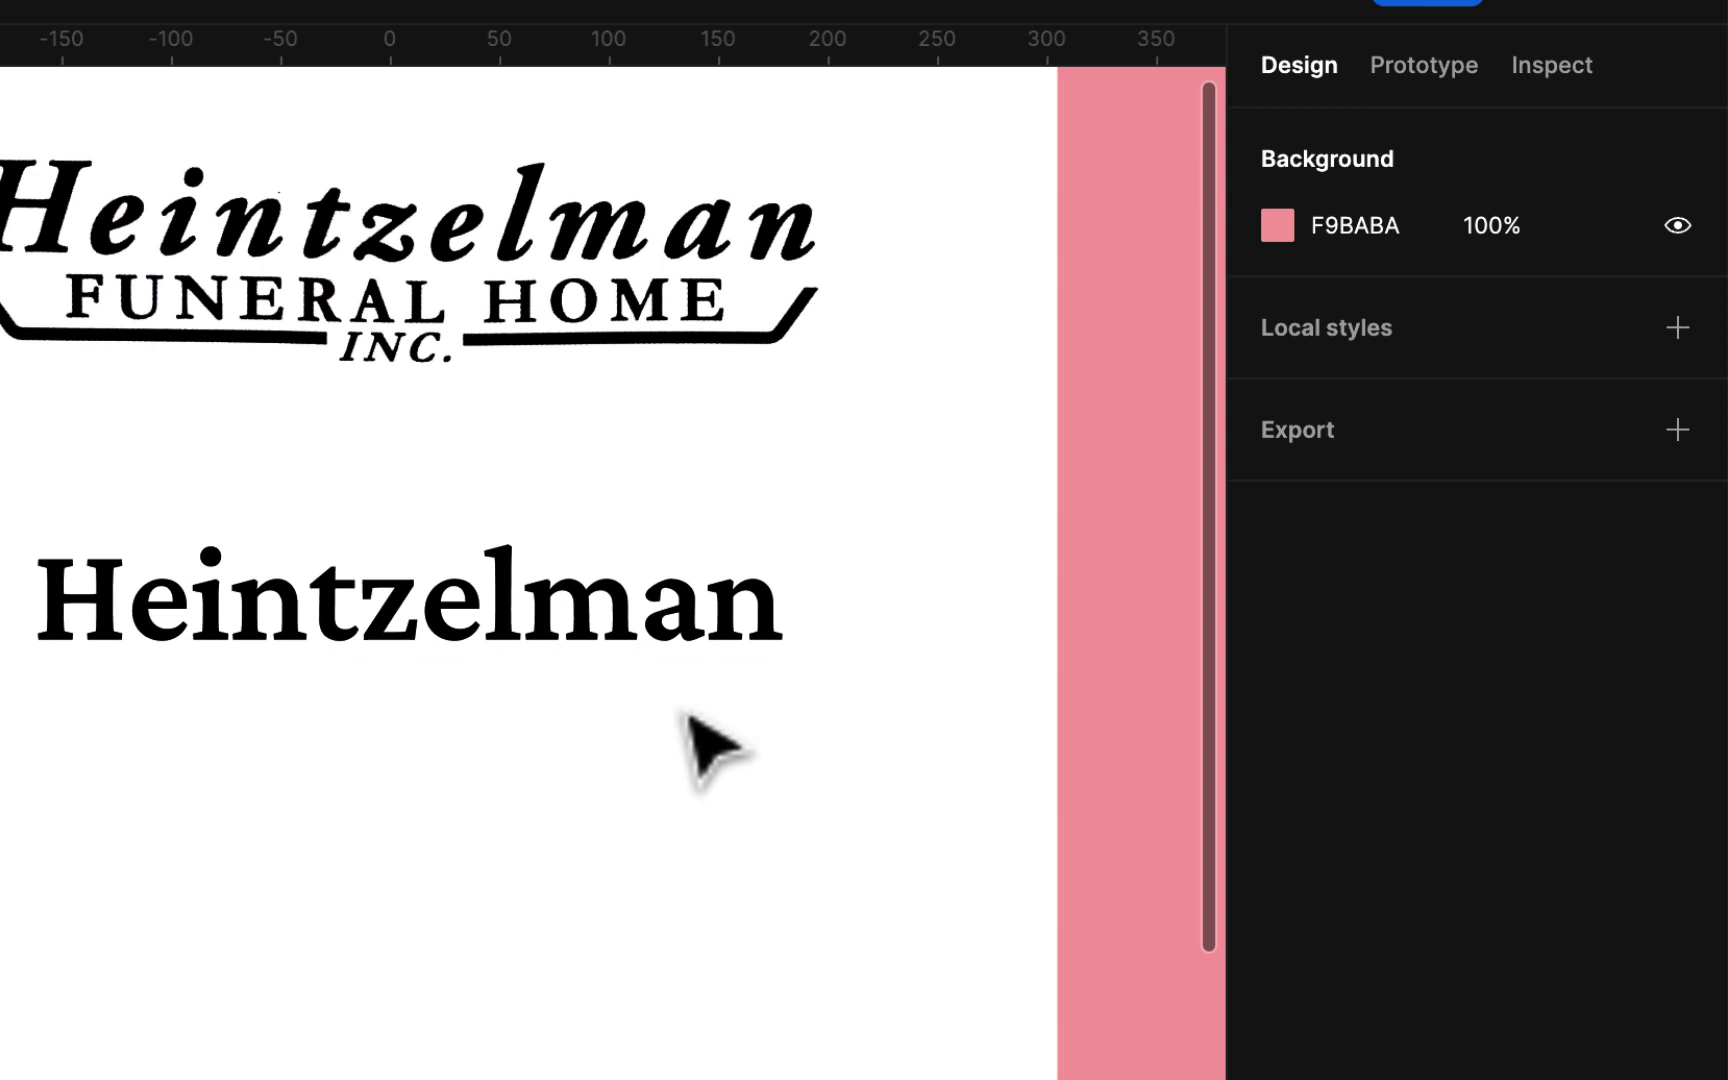
{"action": "left_click_drag", "start_coordinate": [650, 637], "coordinate": [628, 608]}
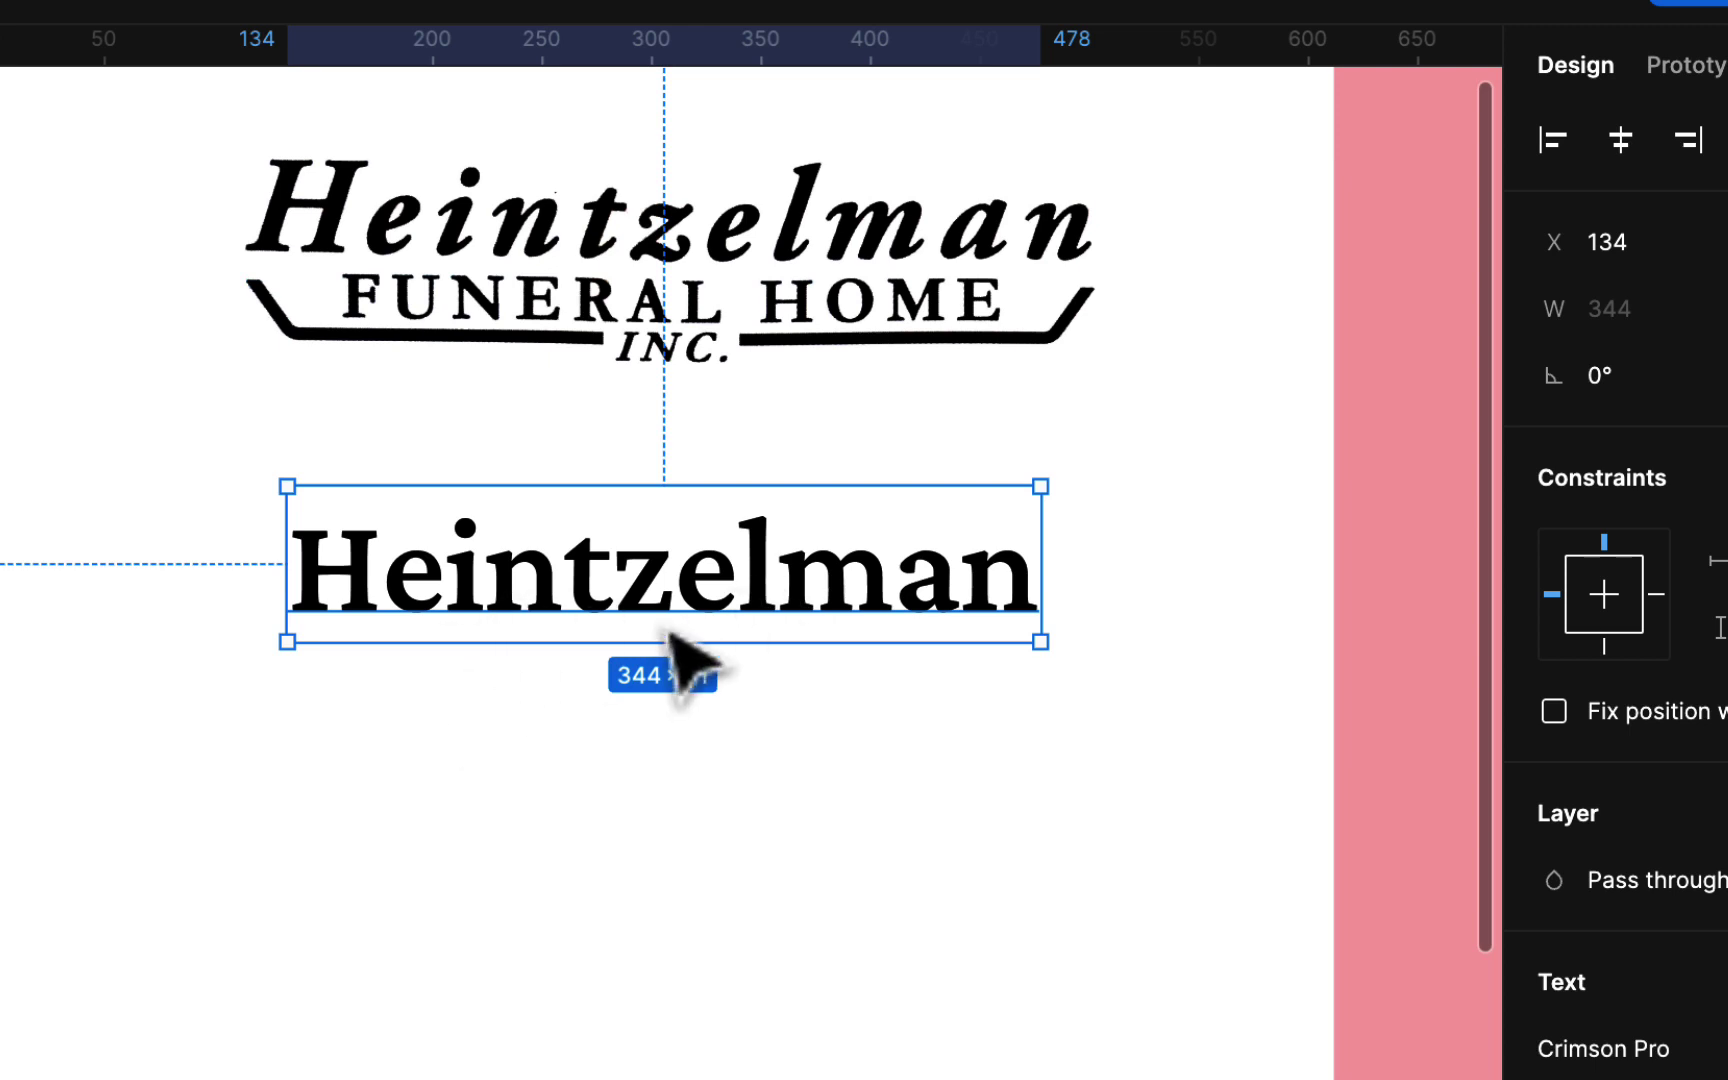
Duplicate the Heintzelman text below itself and change the copy's wording to "Funeral Home, Inc.".
{"action": "left_click_drag", "start_coordinate": [805, 577], "coordinate": [820, 835]}
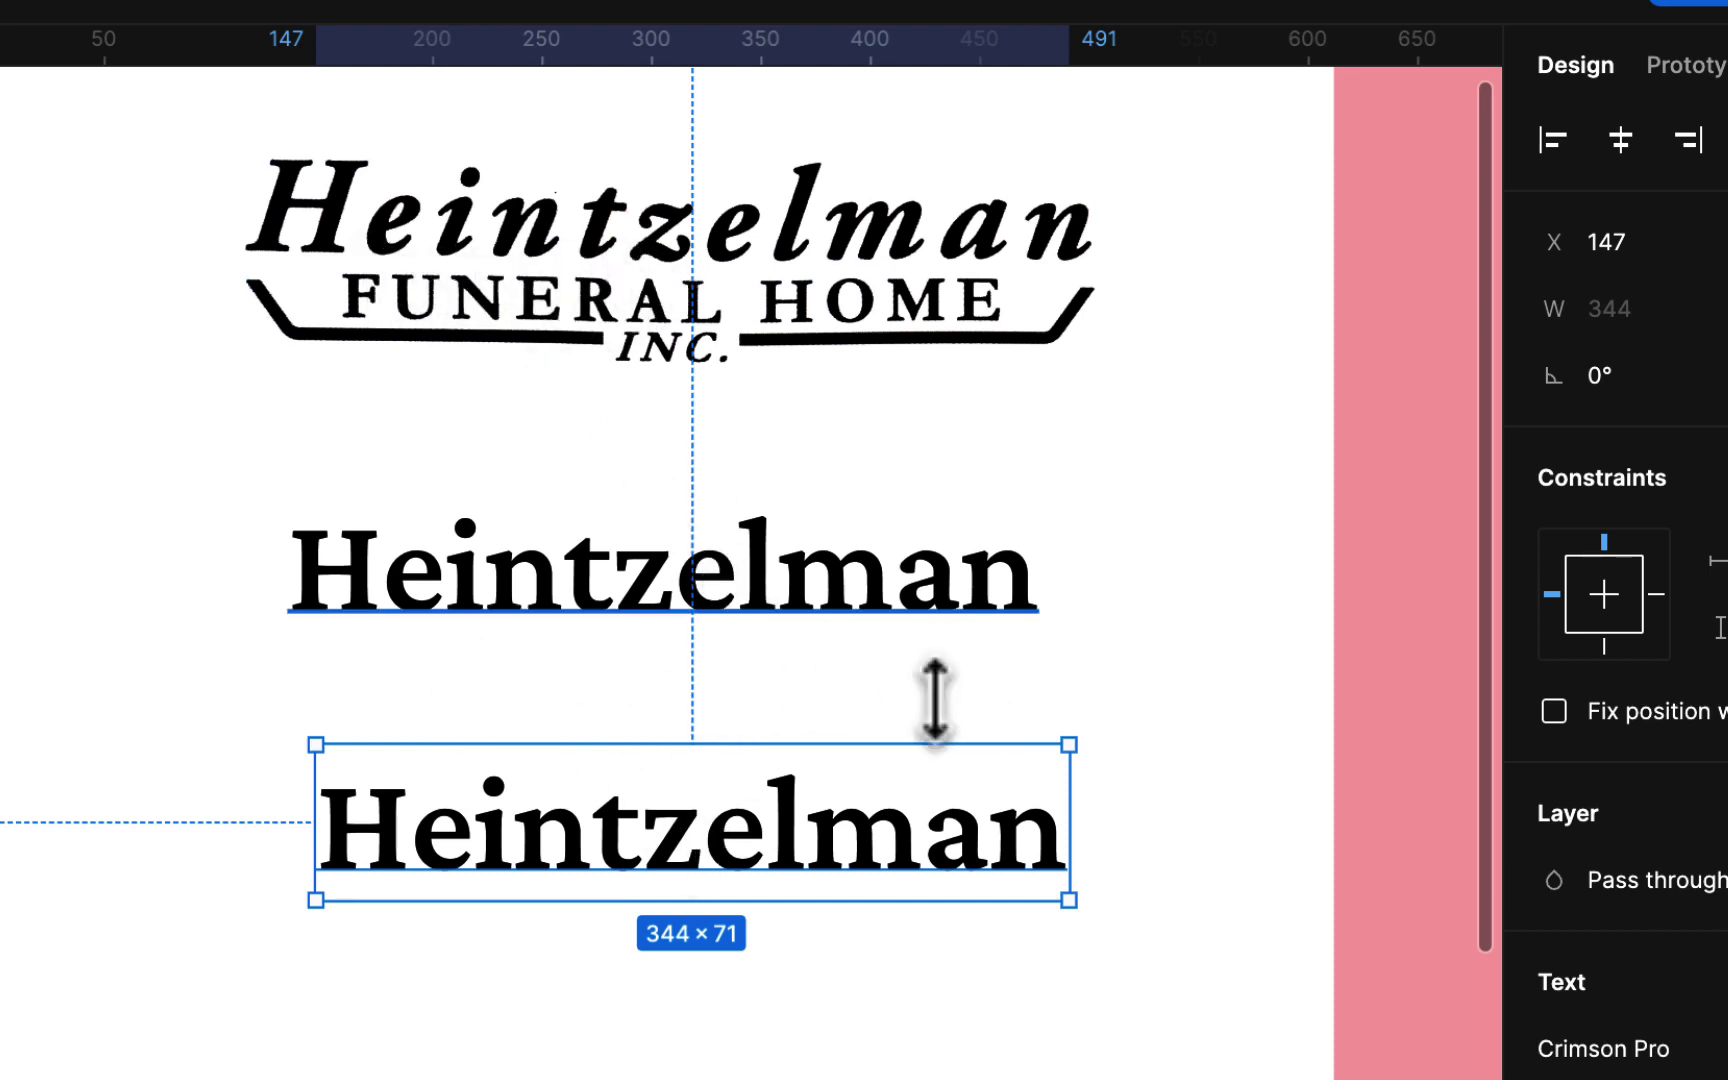
{"action": "double_click", "coordinate": [905, 833]}
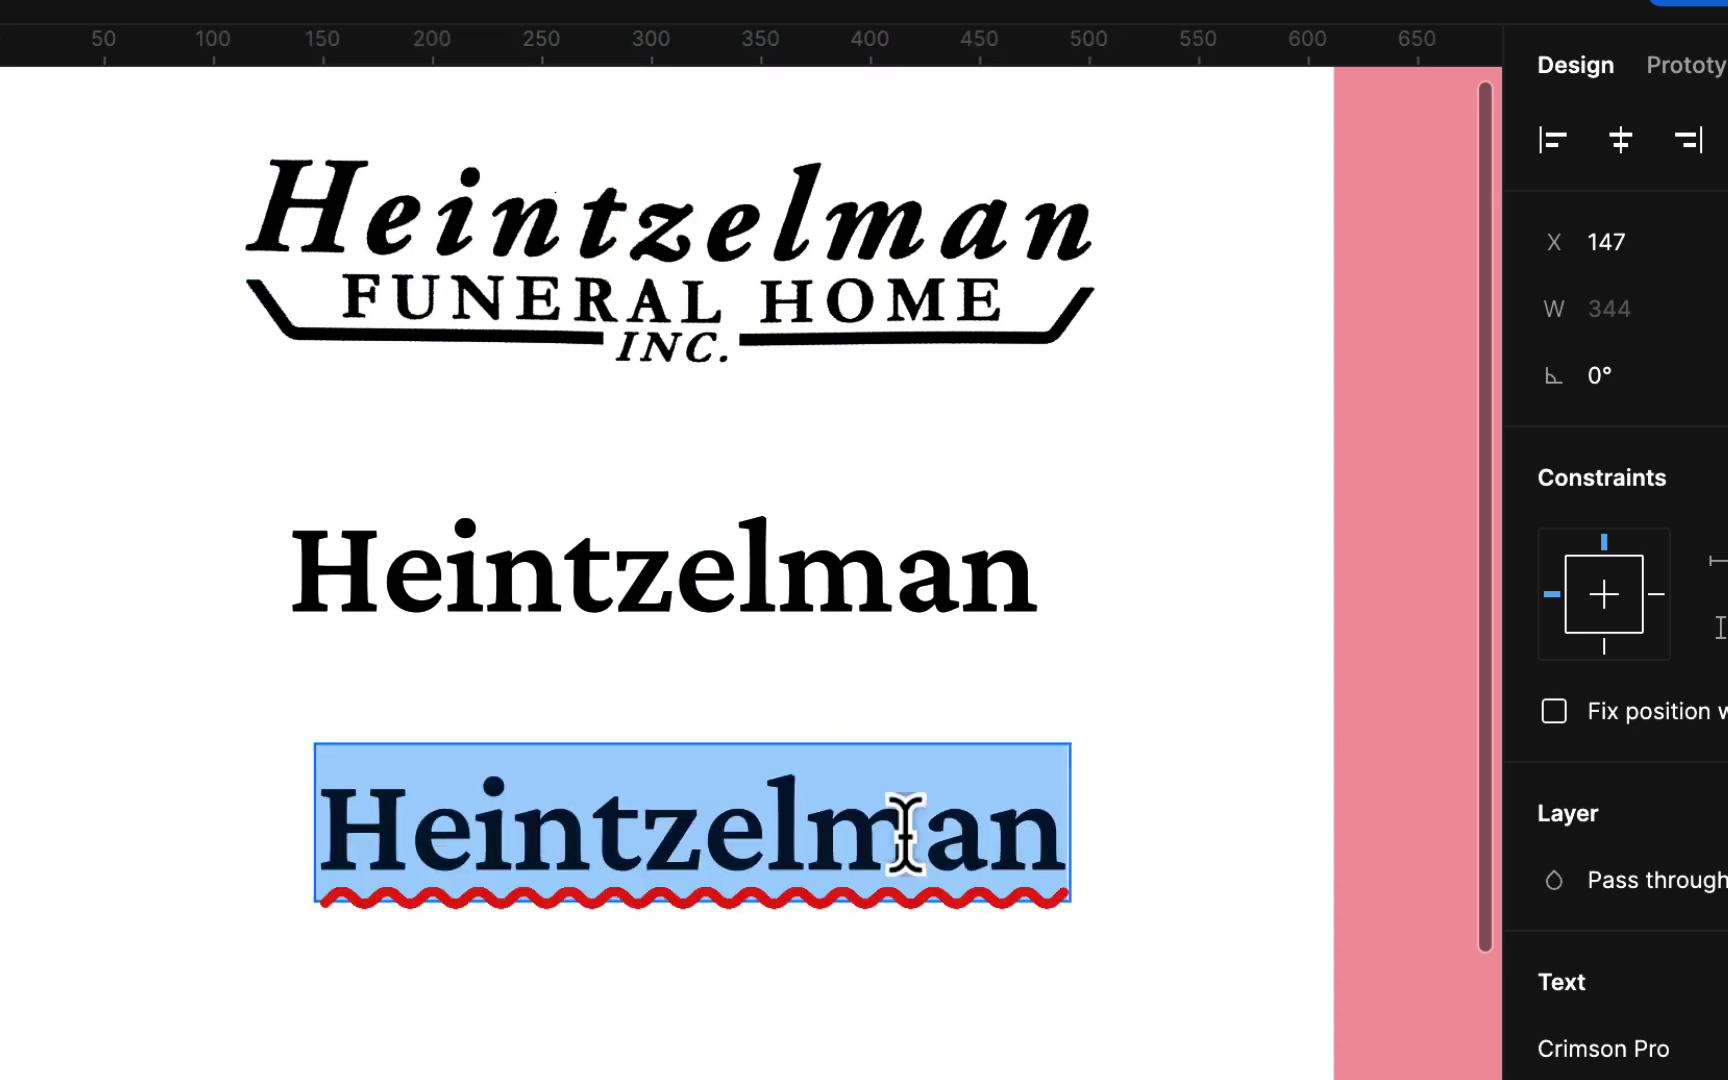
{"action": "type", "text": "Funeral "}
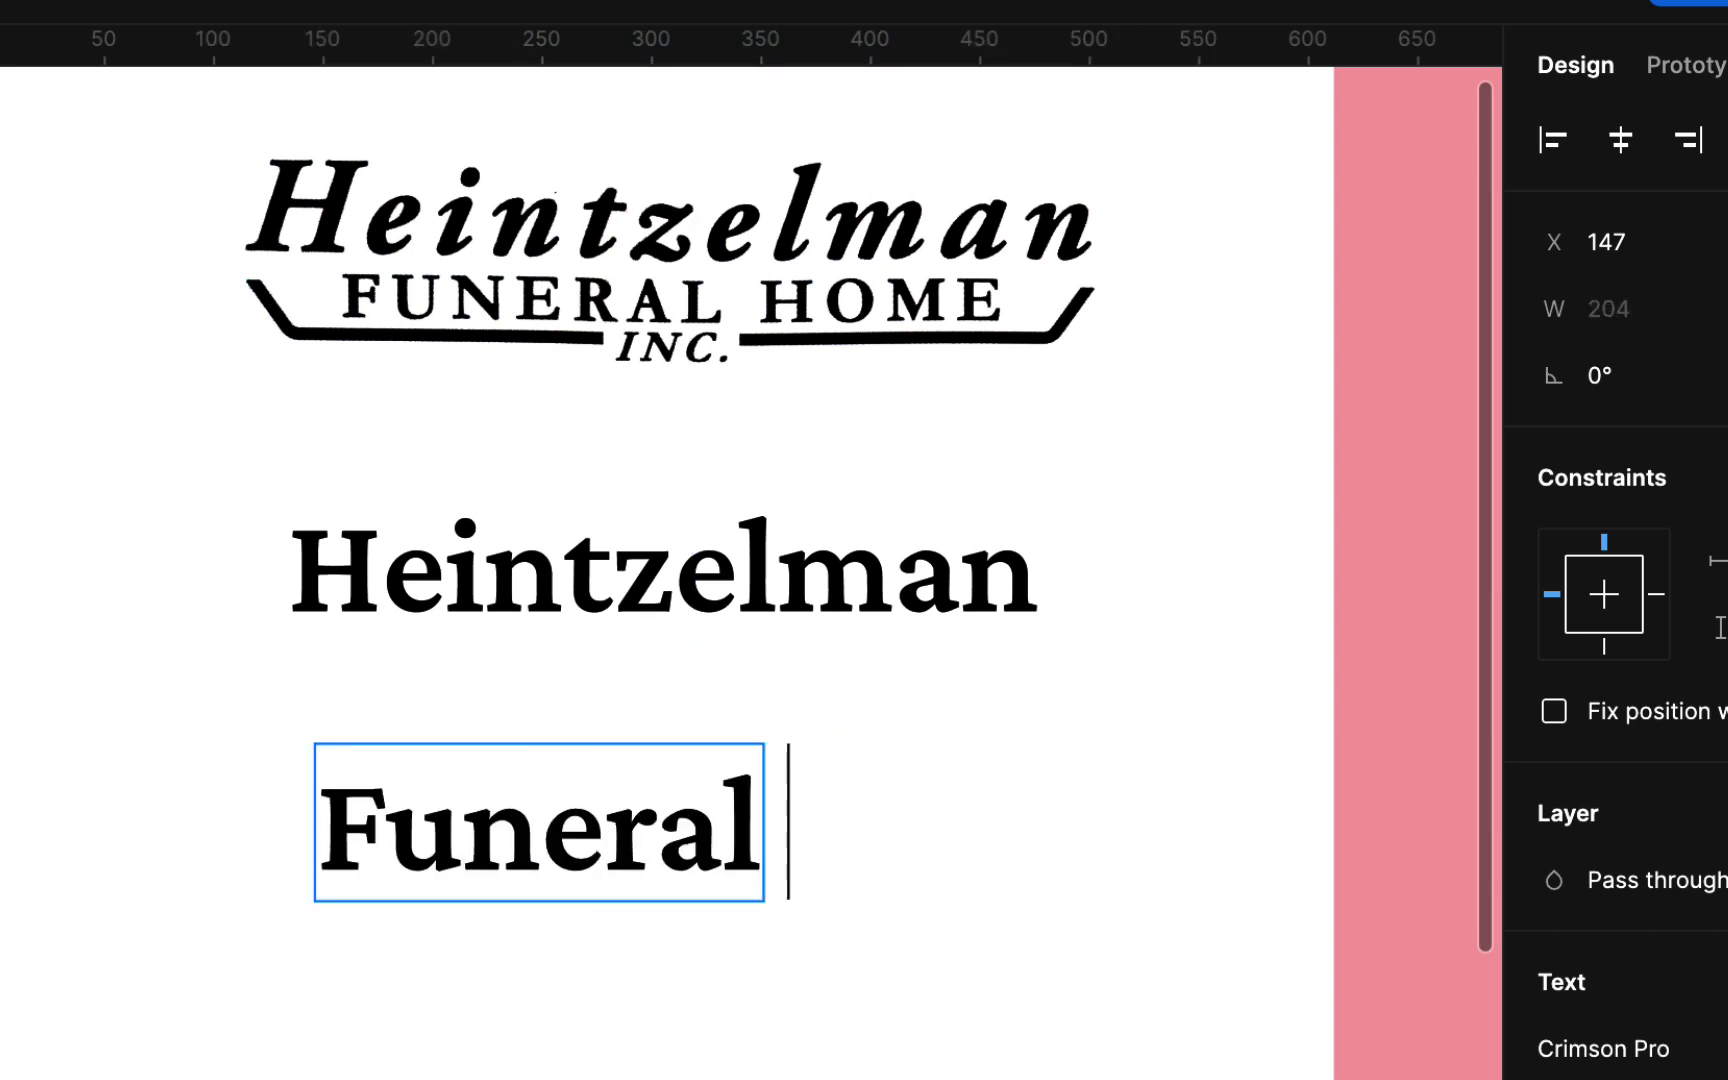
{"action": "type", "text": "ome, Inc."}
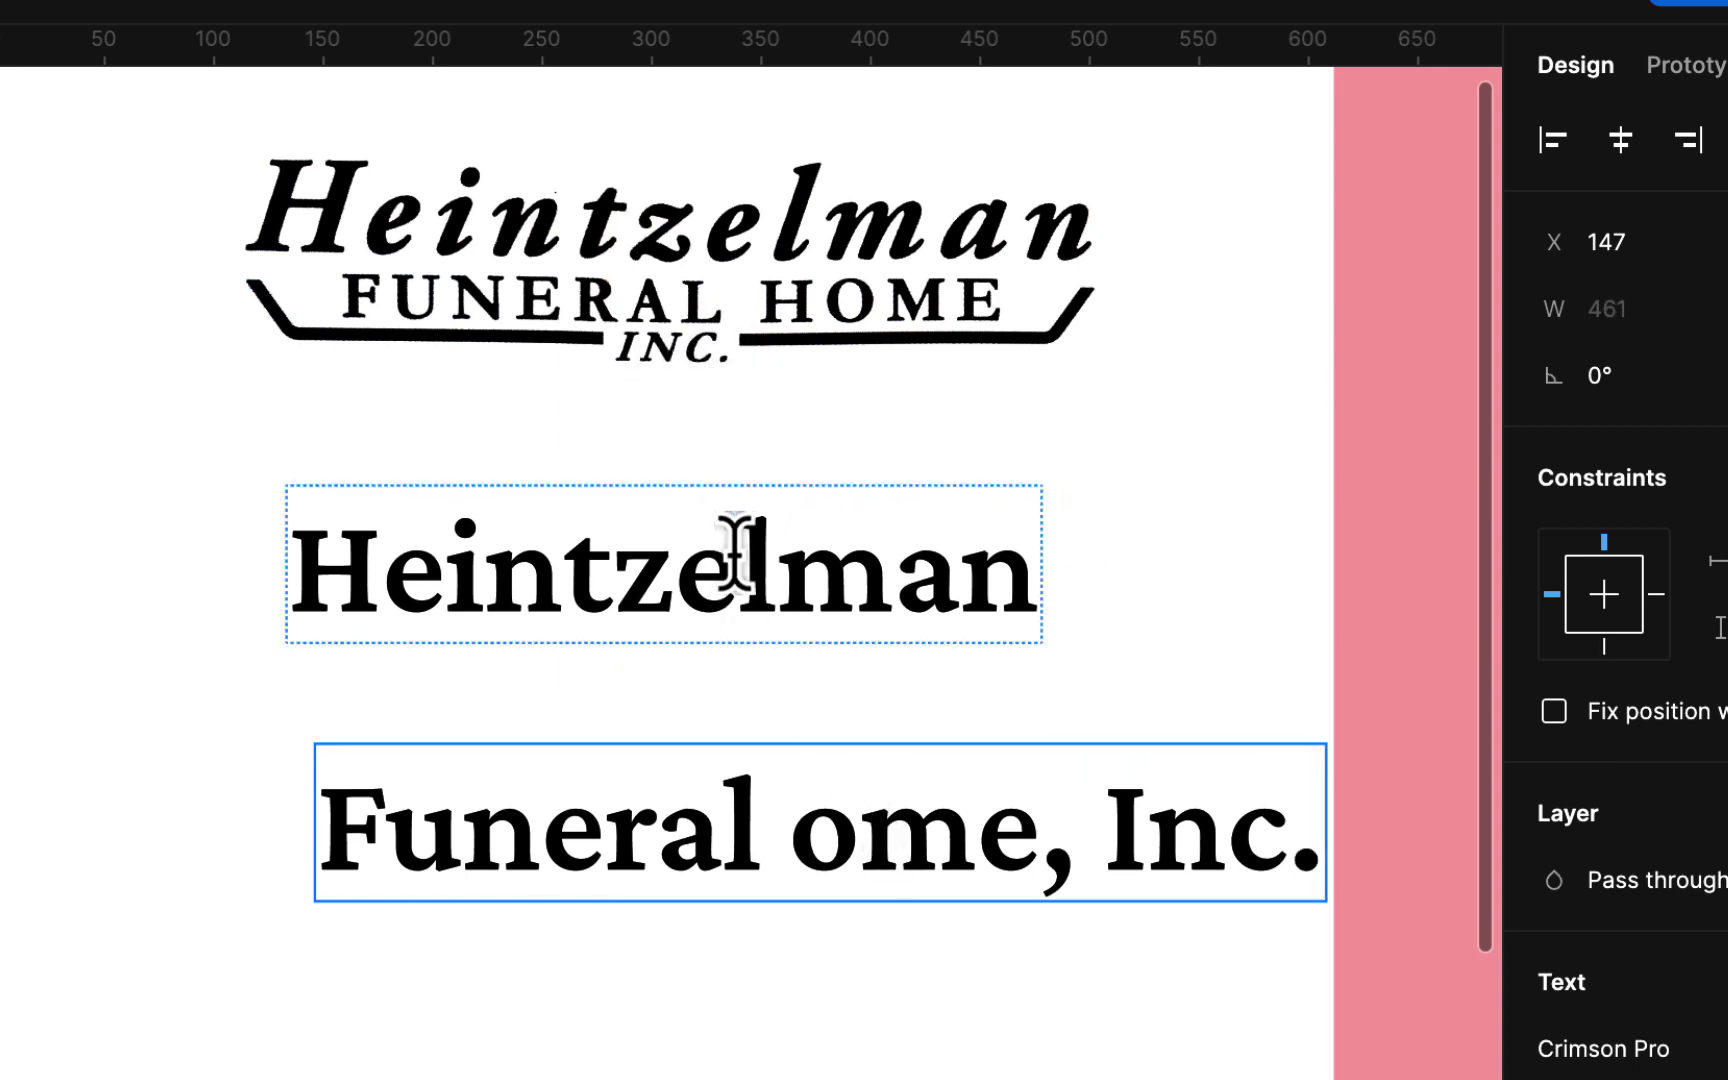
{"action": "left_click", "coordinate": [803, 830]}
{"action": "type", "text": "H"}
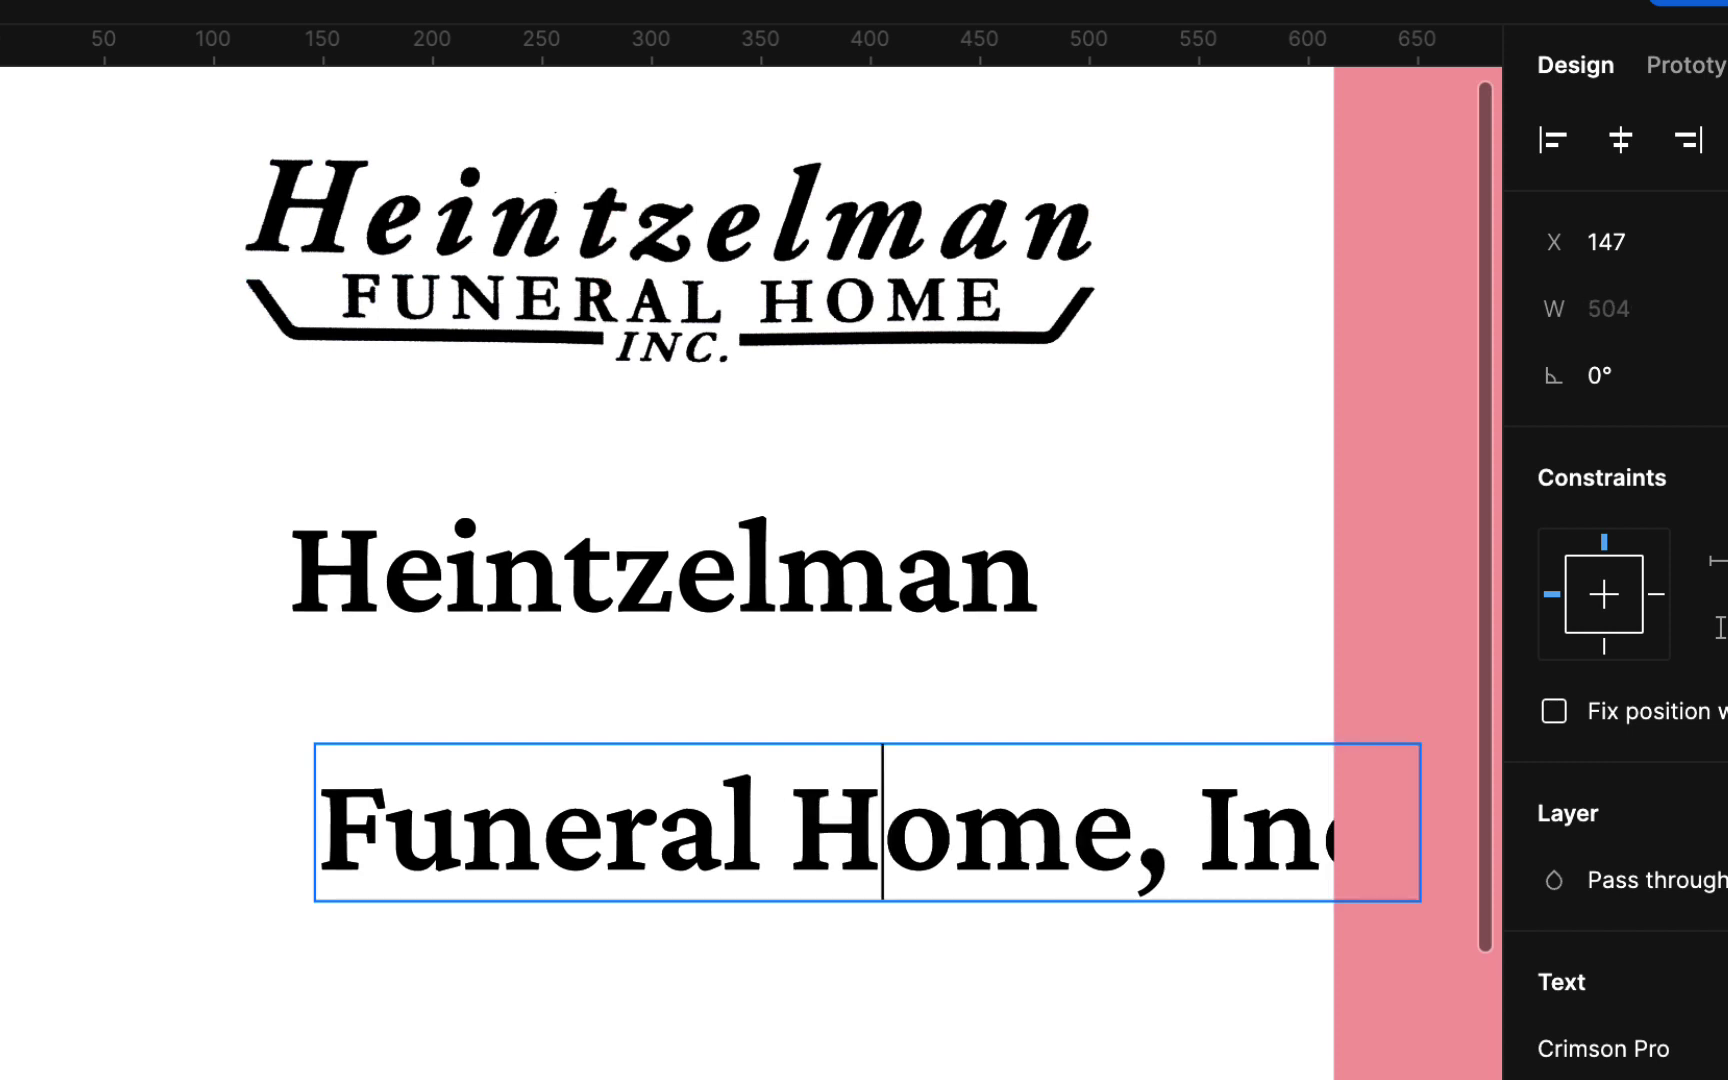
{"action": "key", "text": "Escape"}
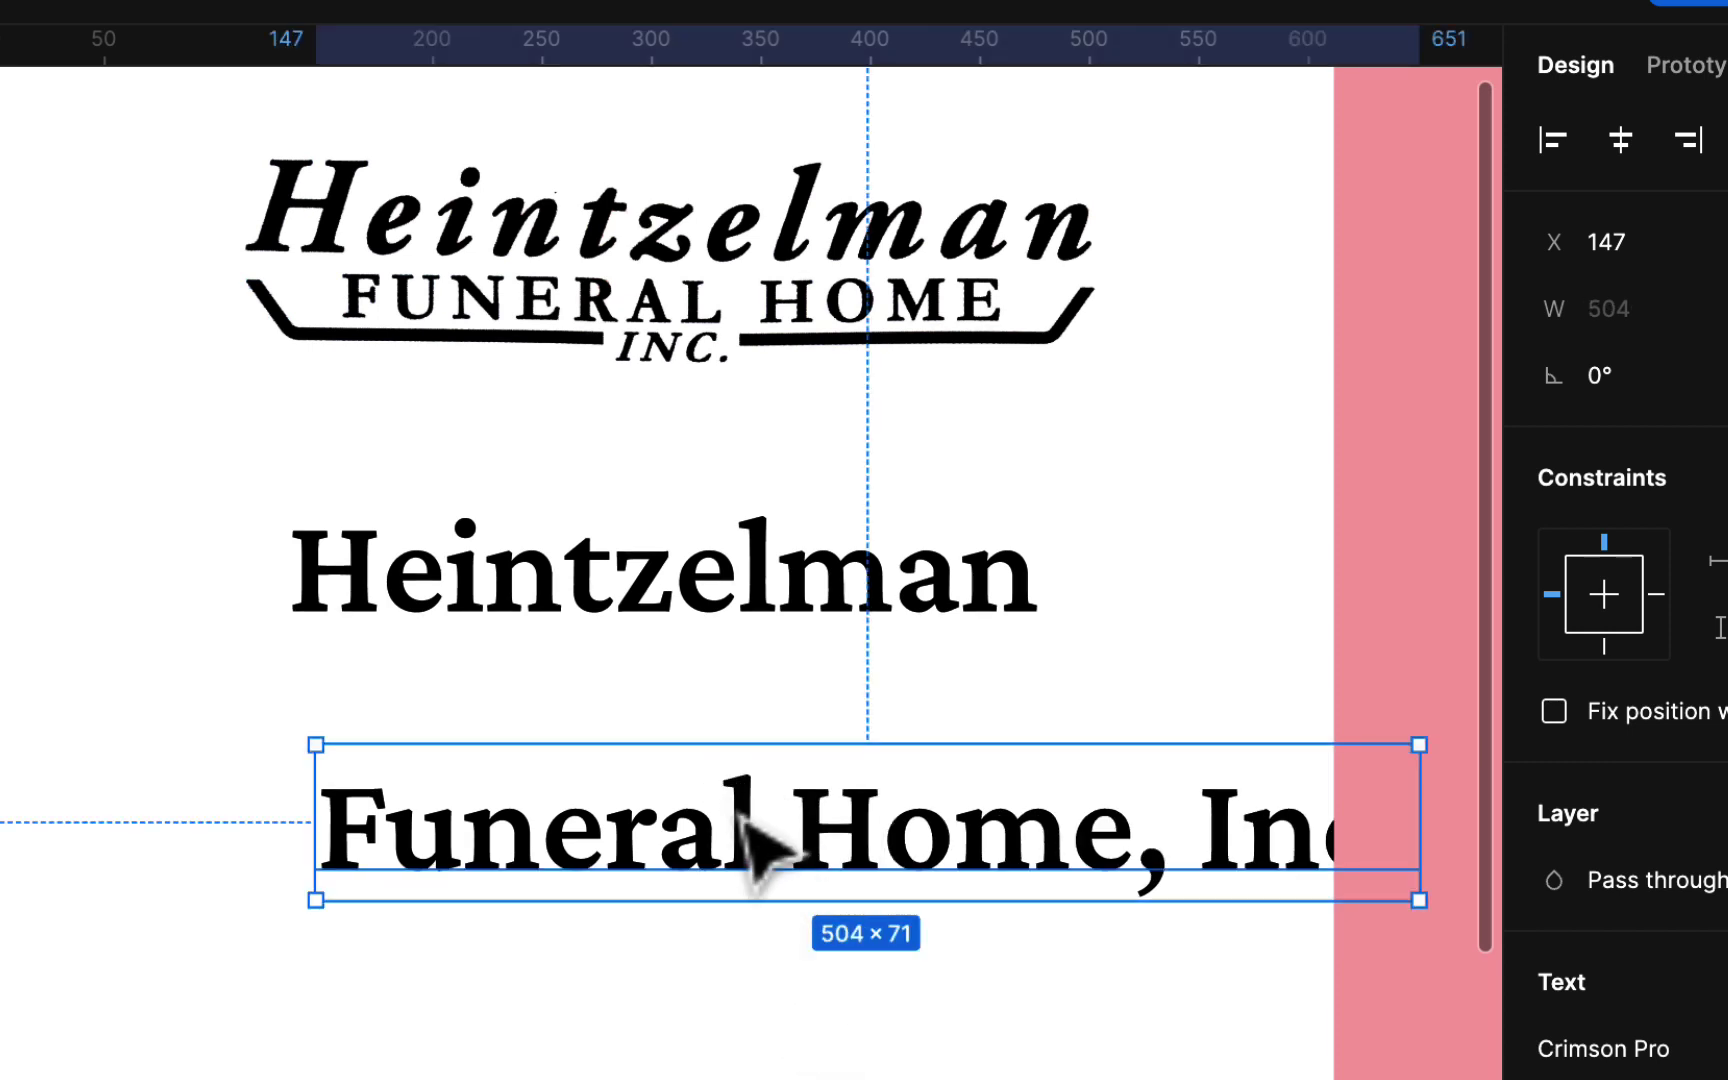
Move the Funeral Home, Inc. text up directly beneath Heintzelman, to X 97, Y 293, and set its style to Italic.
{"action": "left_click_drag", "start_coordinate": [737, 785], "coordinate": [584, 690]}
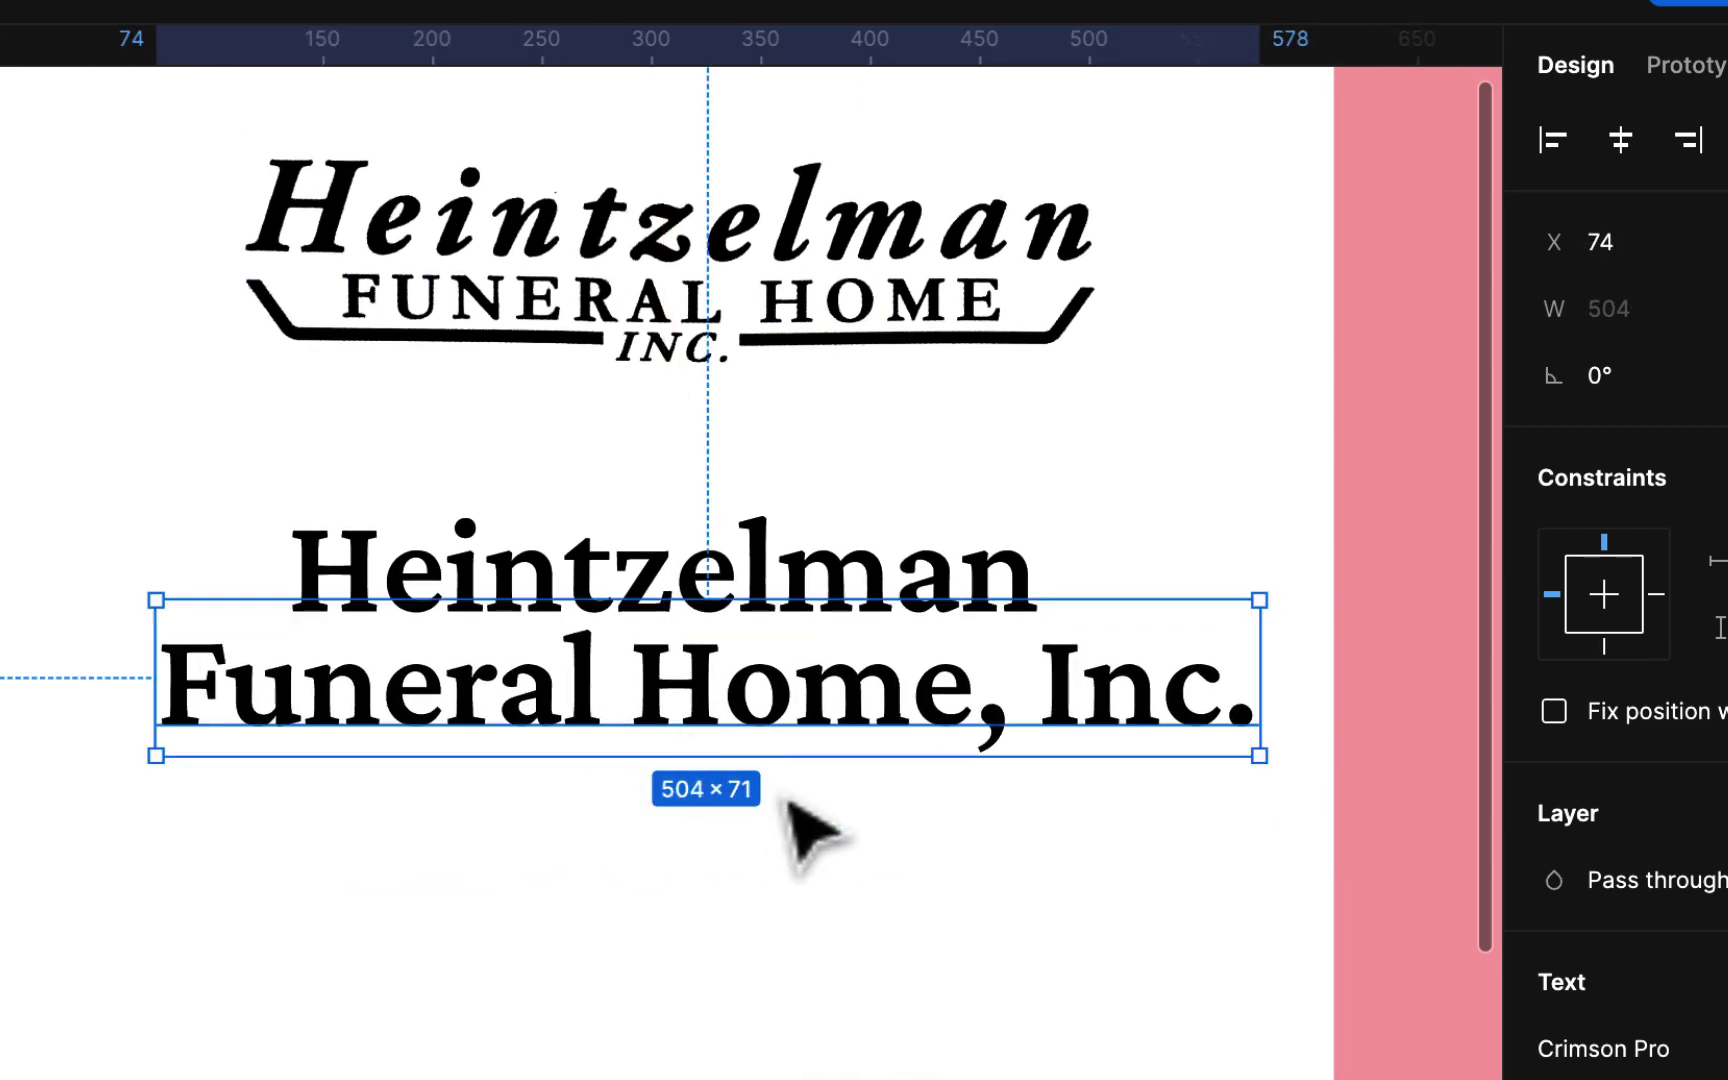
{"action": "left_click", "coordinate": [1500, 985]}
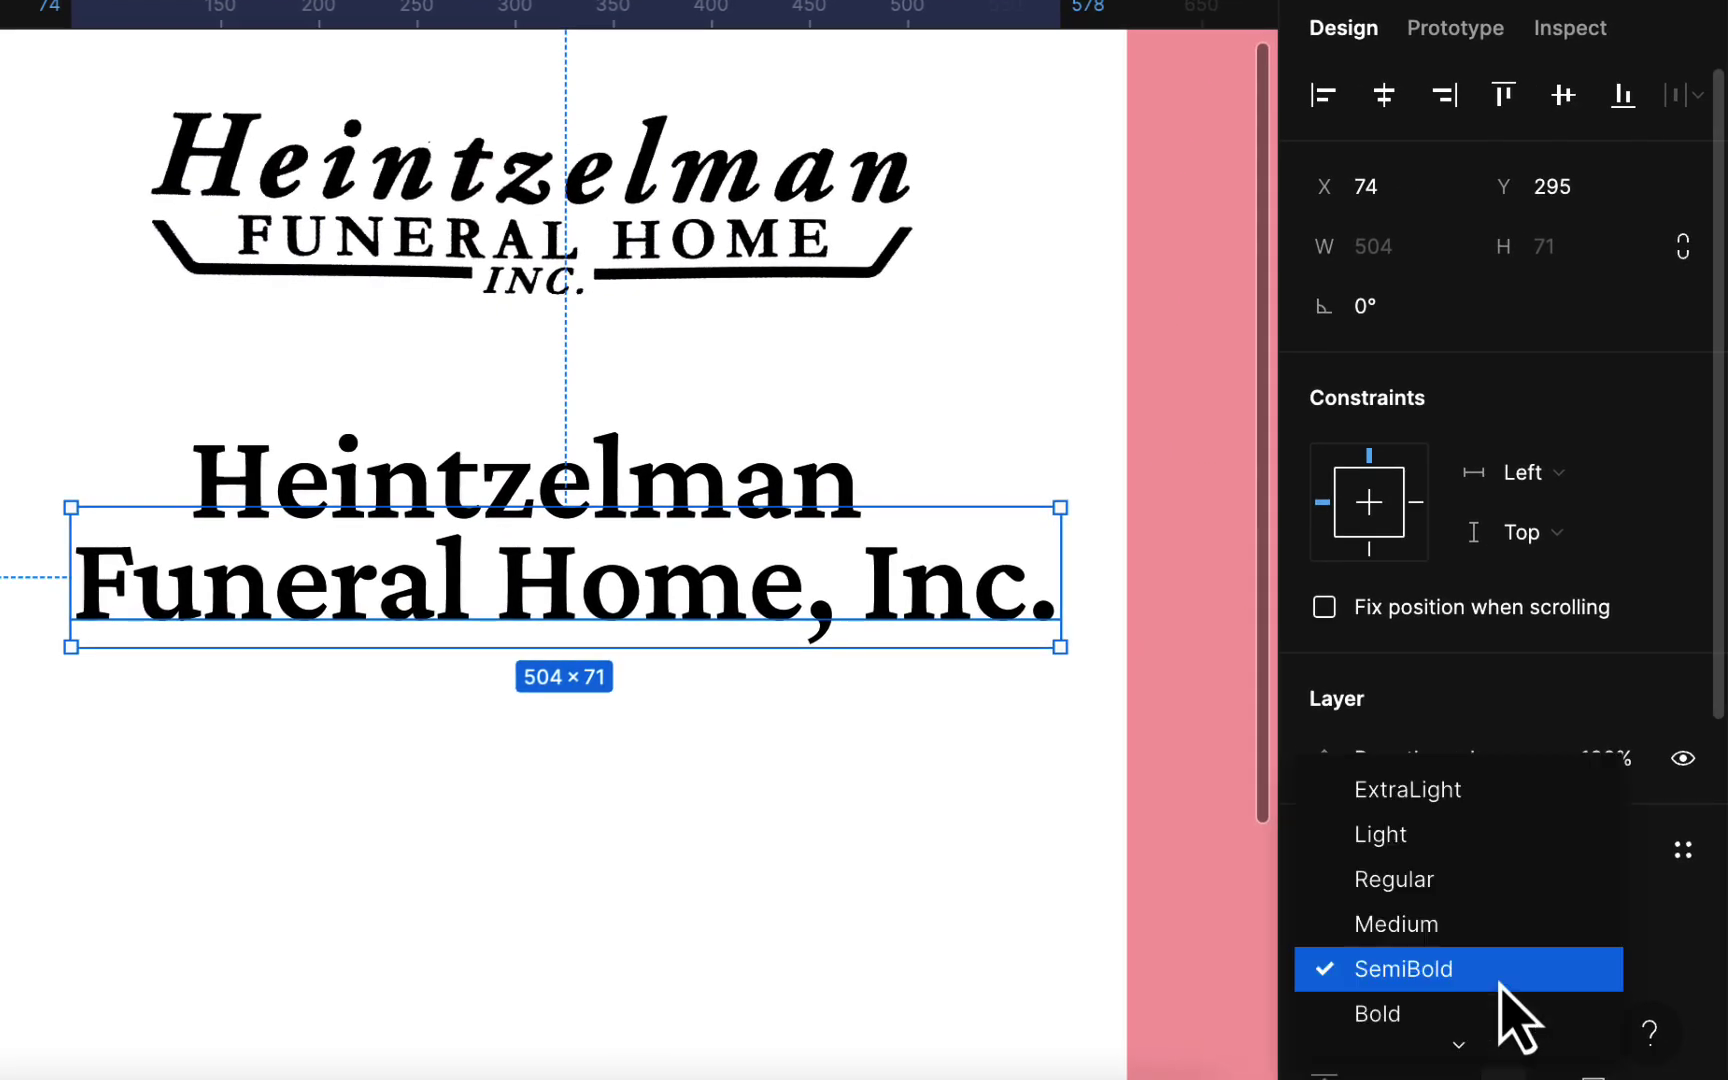
{"action": "scroll", "coordinate": [1517, 990], "scroll_direction": "down", "scroll_amount": 5}
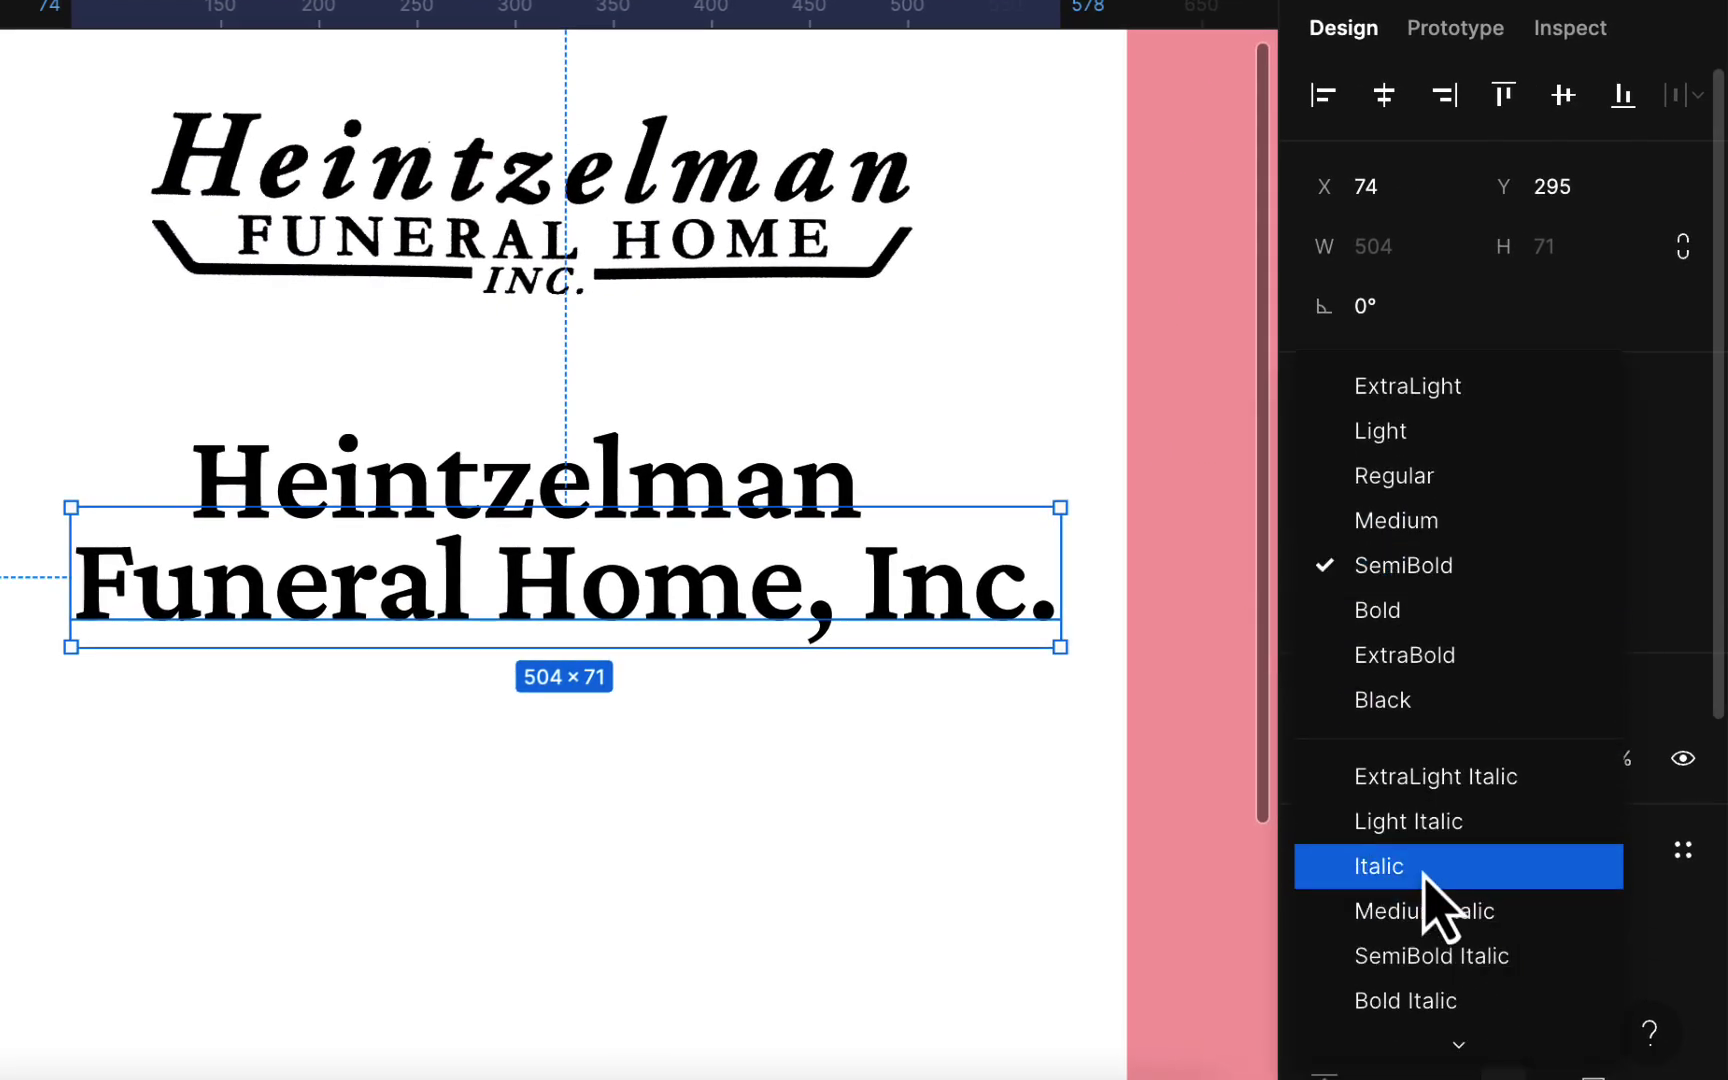
{"action": "left_click", "coordinate": [1424, 876]}
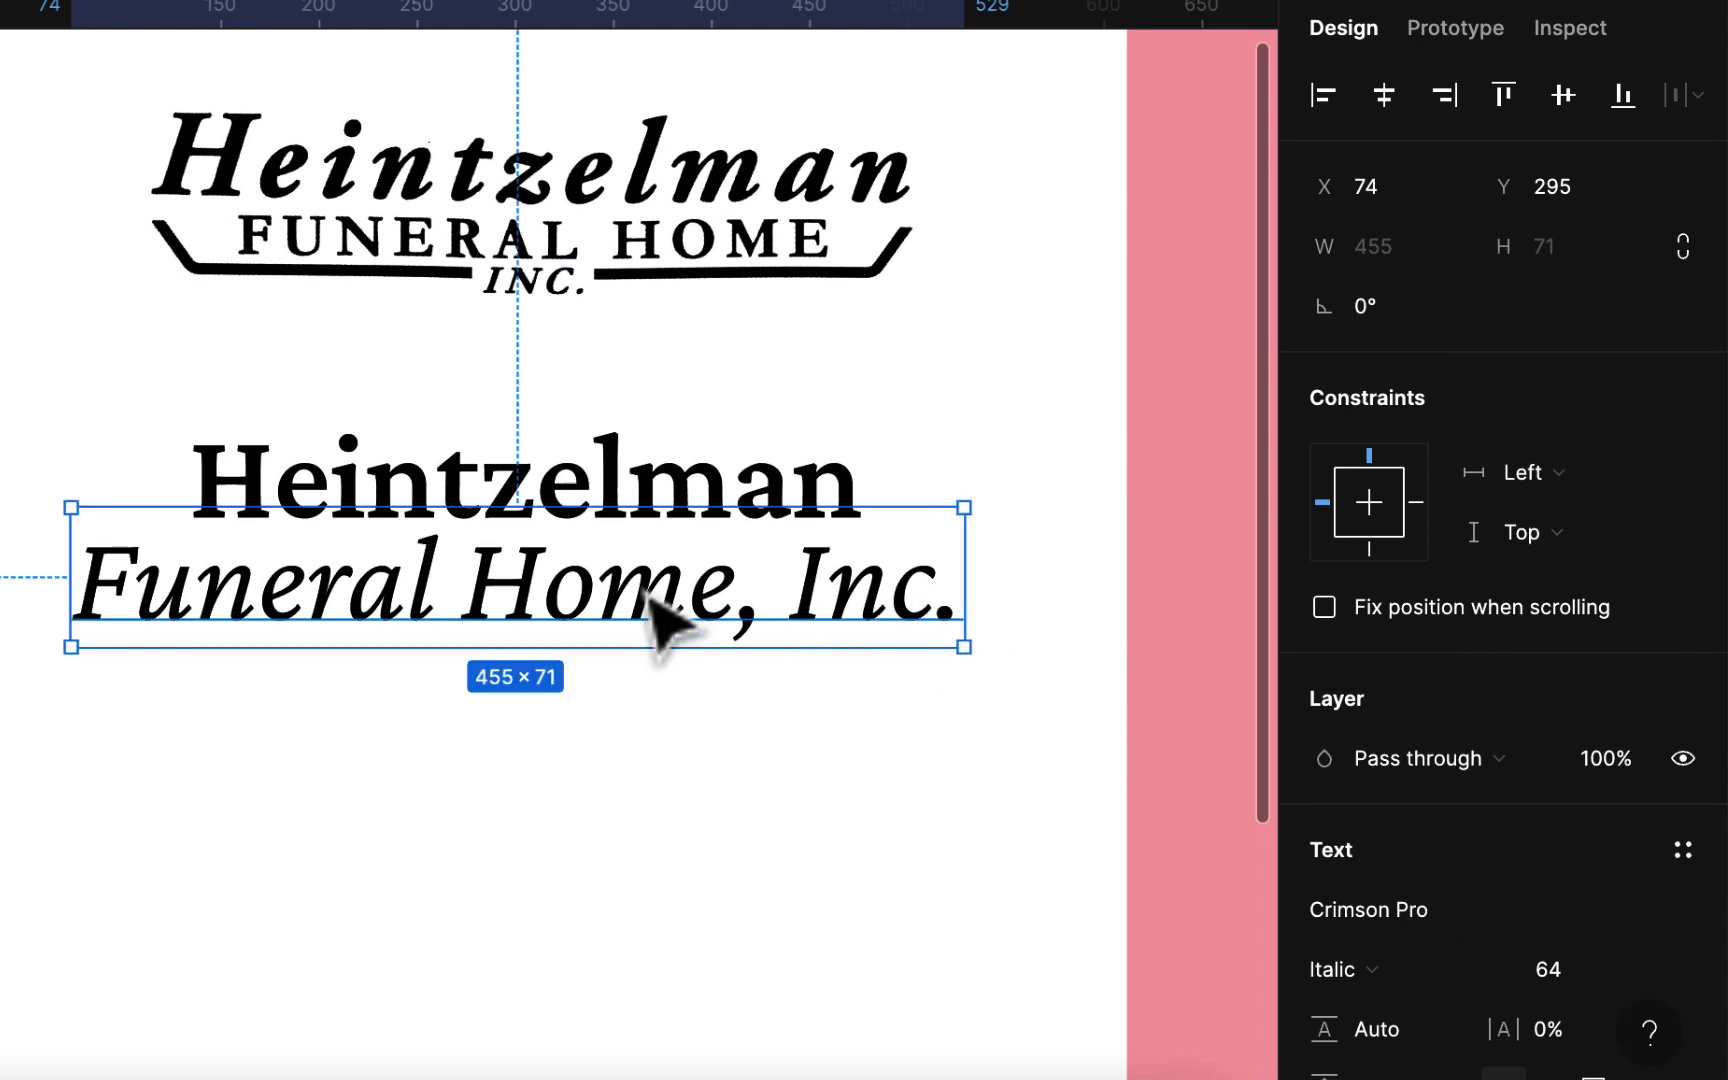
{"action": "left_click_drag", "start_coordinate": [656, 617], "coordinate": [697, 590]}
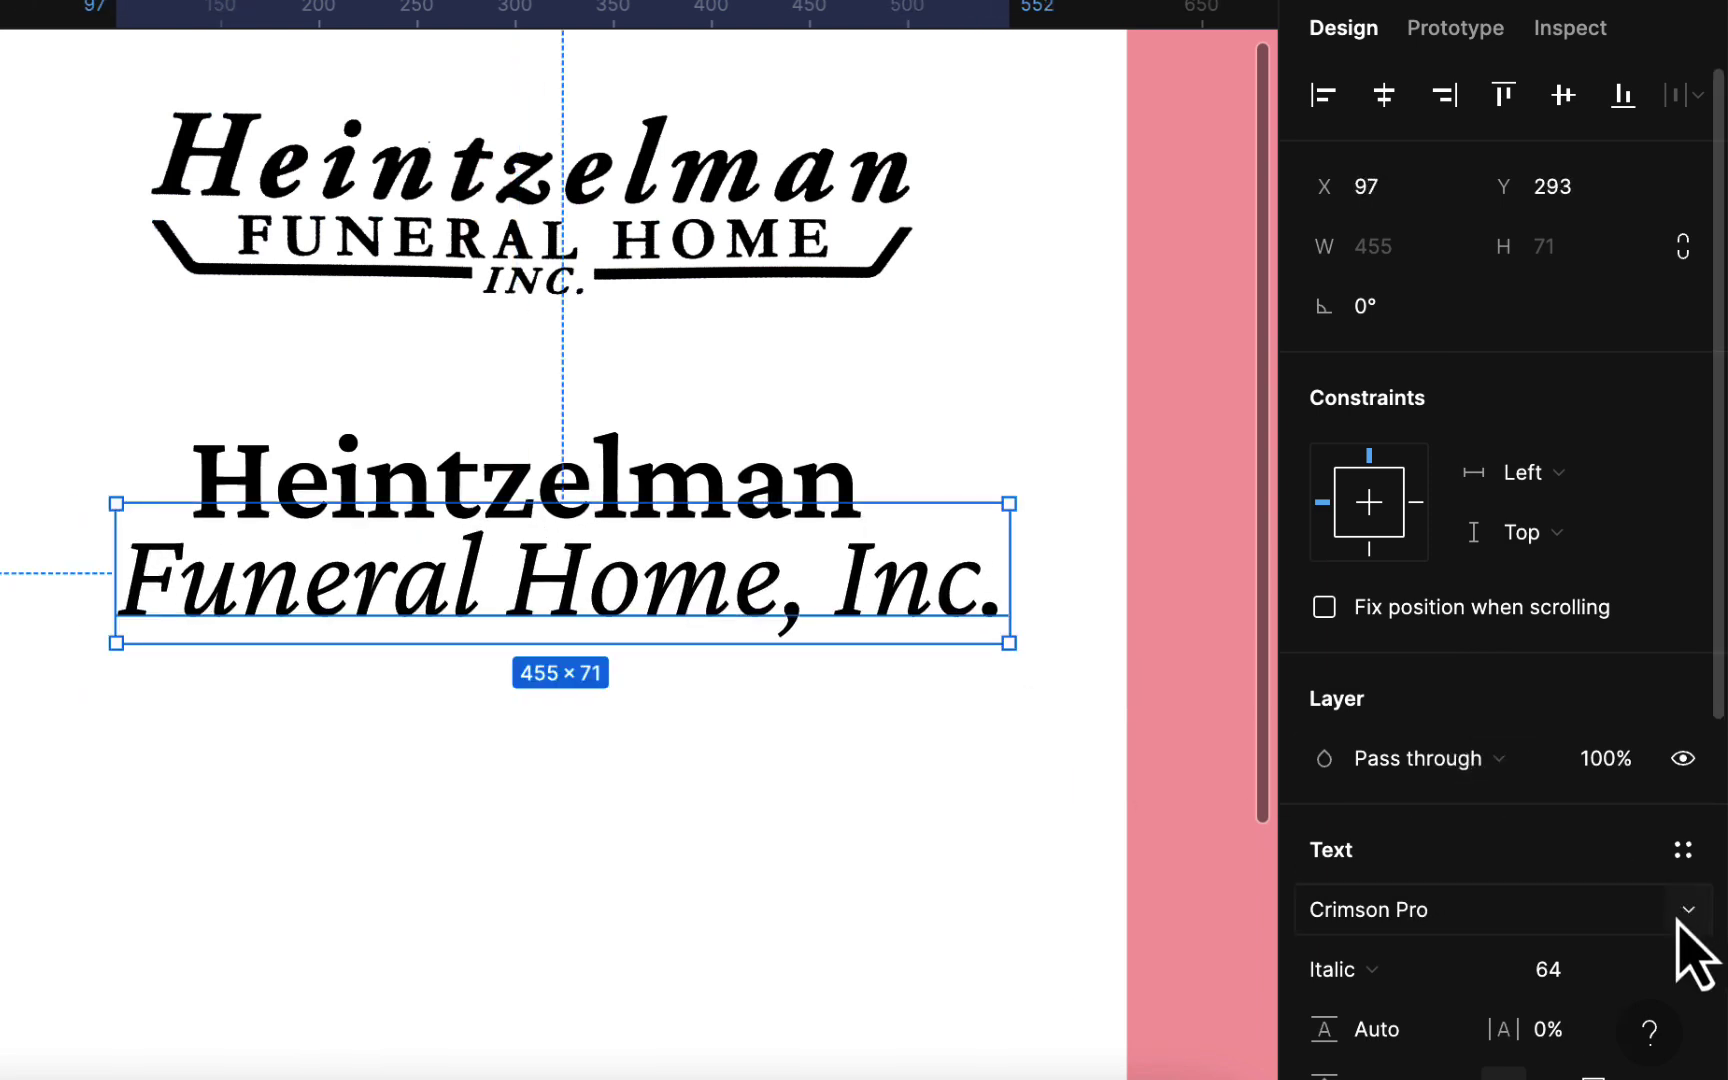
Set the Funeral Home, Inc. text's size to 36 and centre it beneath Heintzelman at X 182, Y 307.
{"action": "left_click", "coordinate": [1640, 976]}
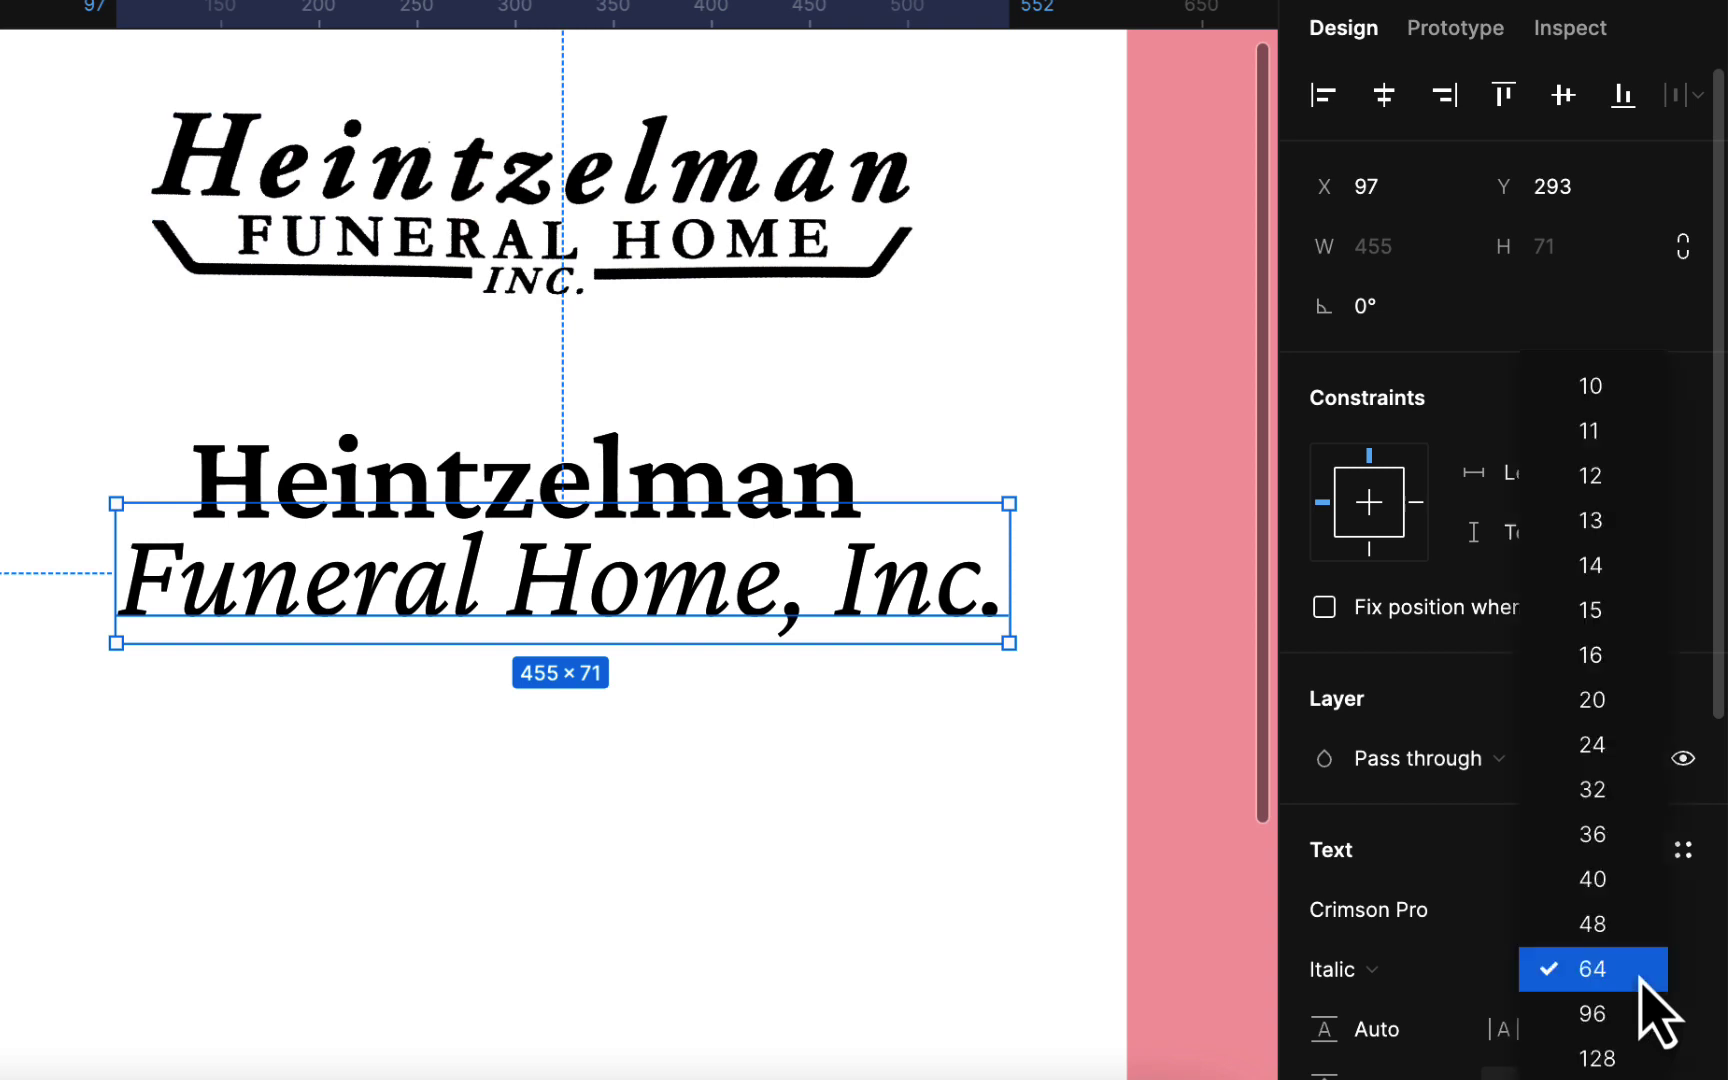
{"action": "left_click", "coordinate": [1640, 840]}
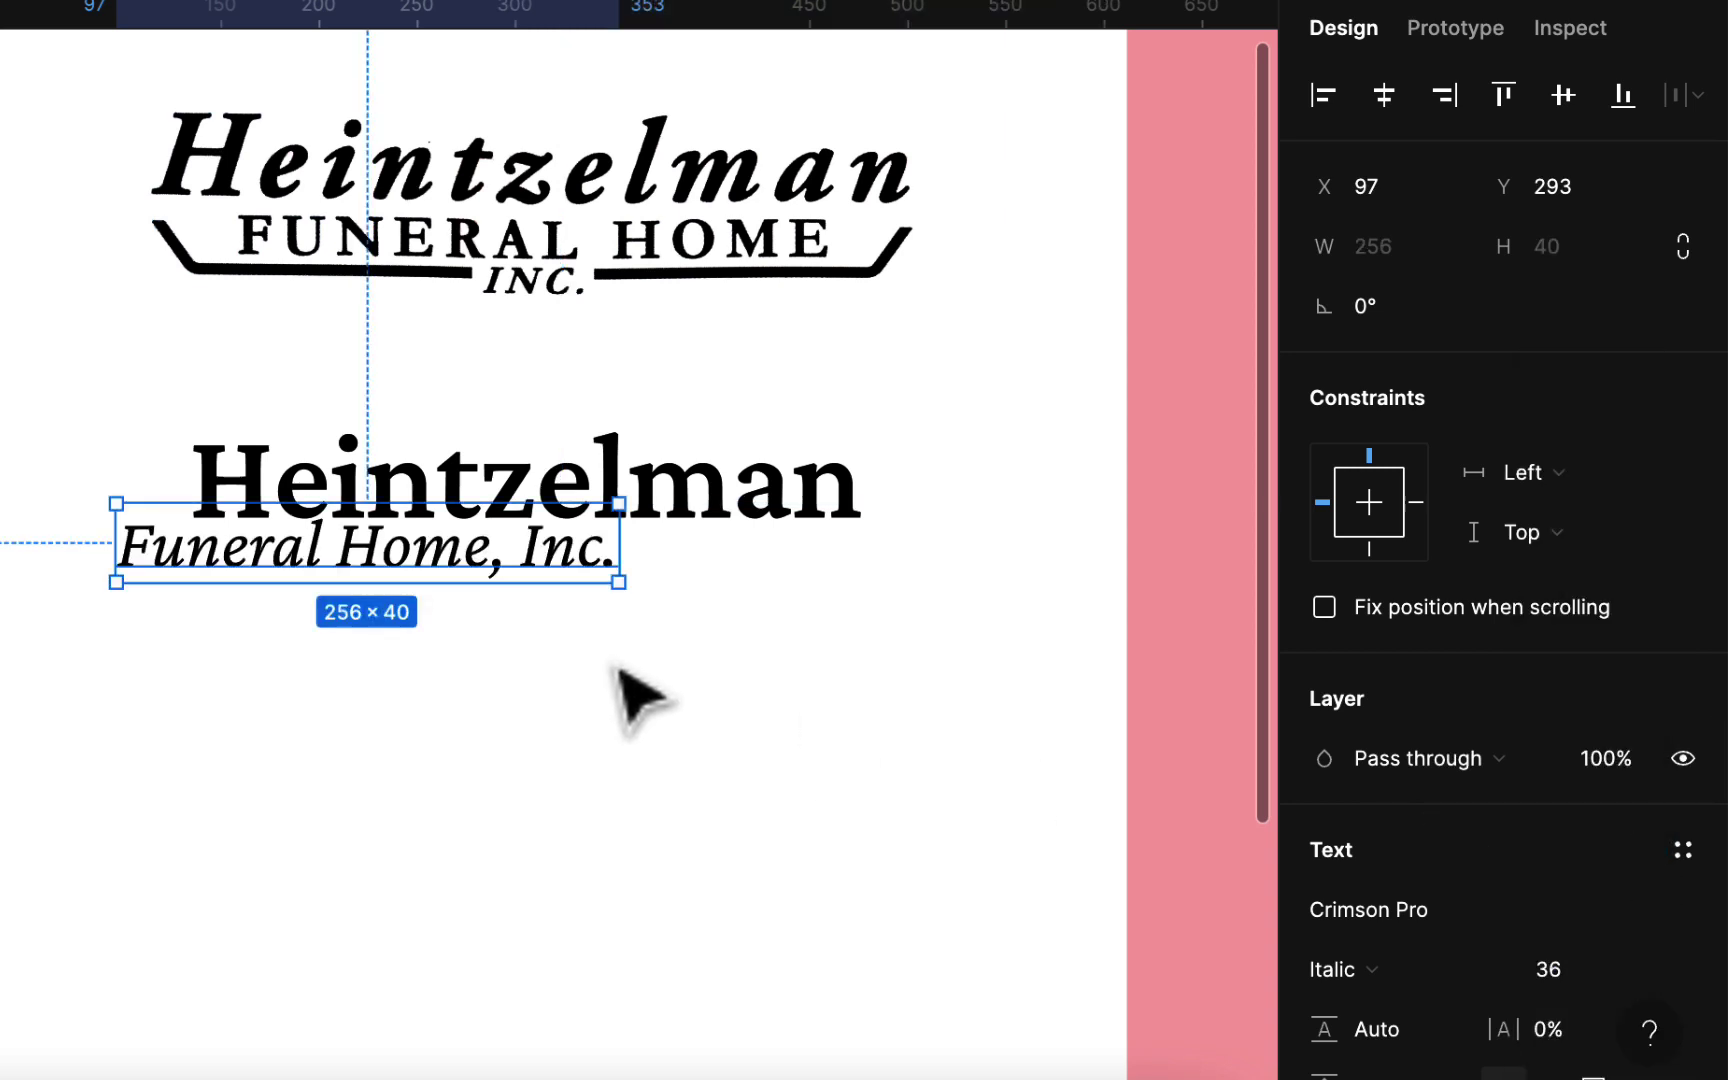
{"action": "left_click_drag", "start_coordinate": [455, 605], "coordinate": [613, 604]}
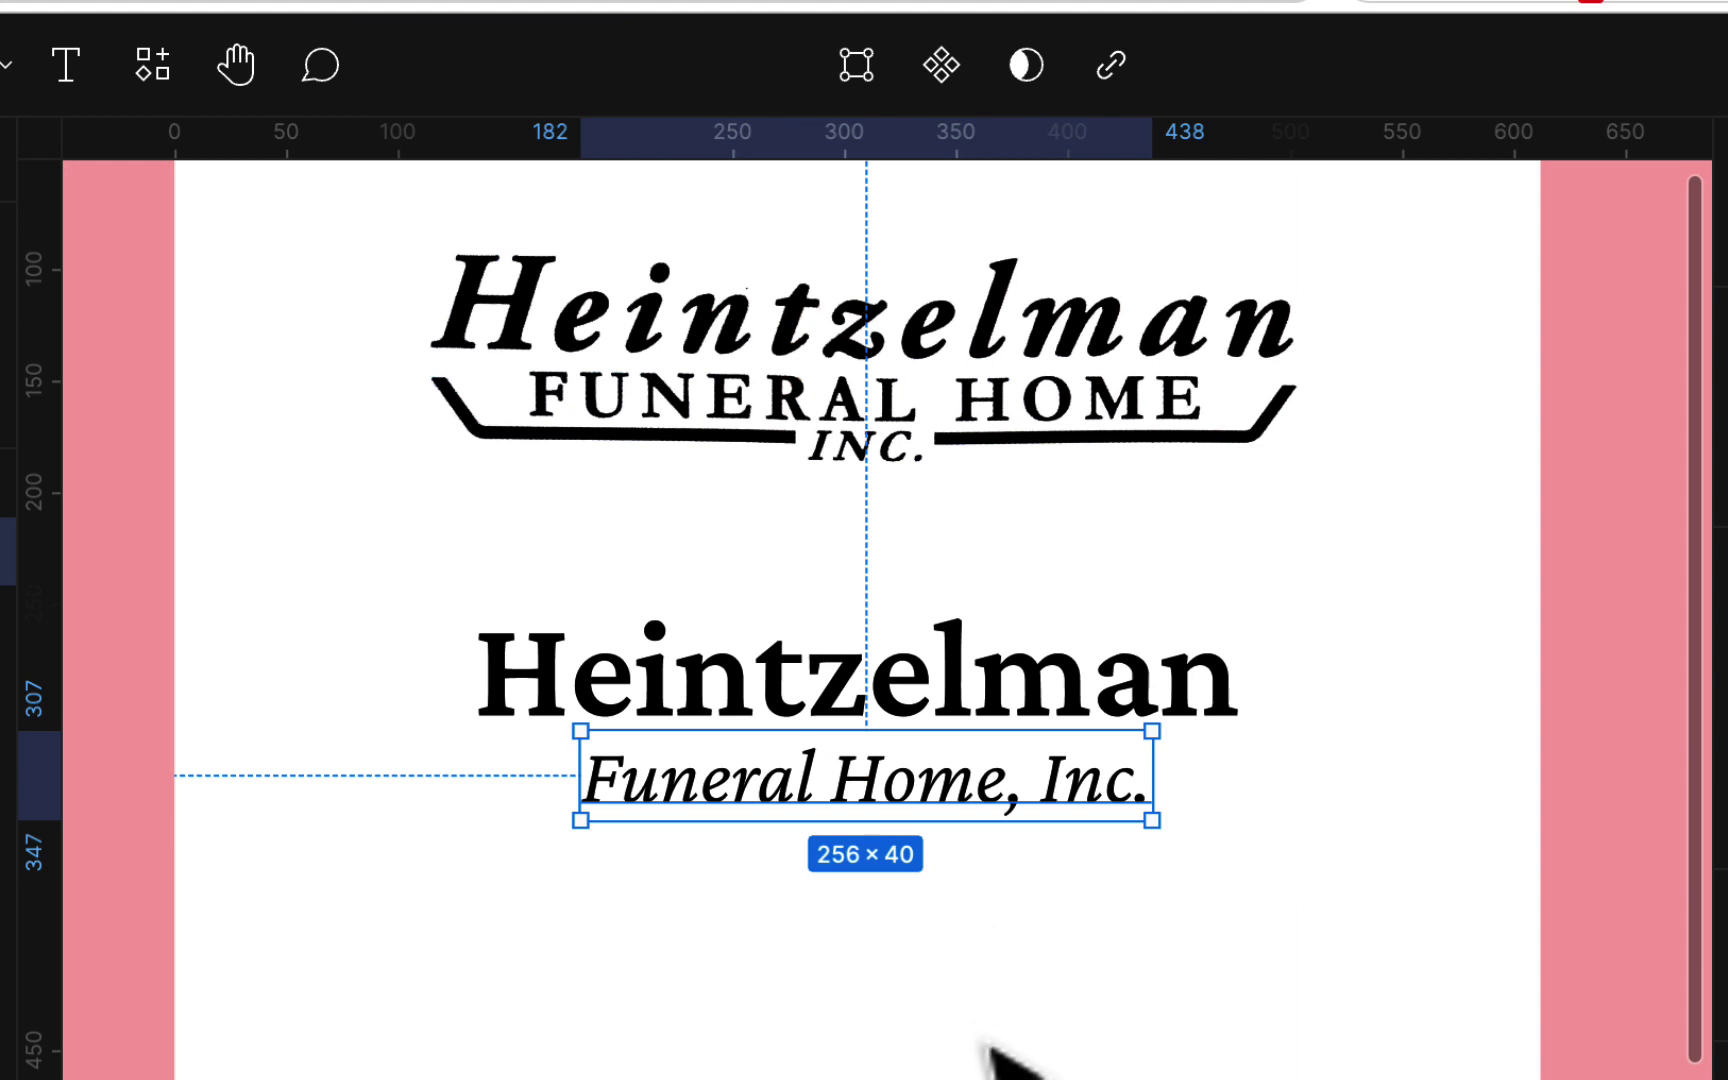
Move the Heintzelman and Funeral Home, Inc. texts together about 77 units straight down, away from the reference logo.
{"action": "left_click", "coordinate": [1025, 1052]}
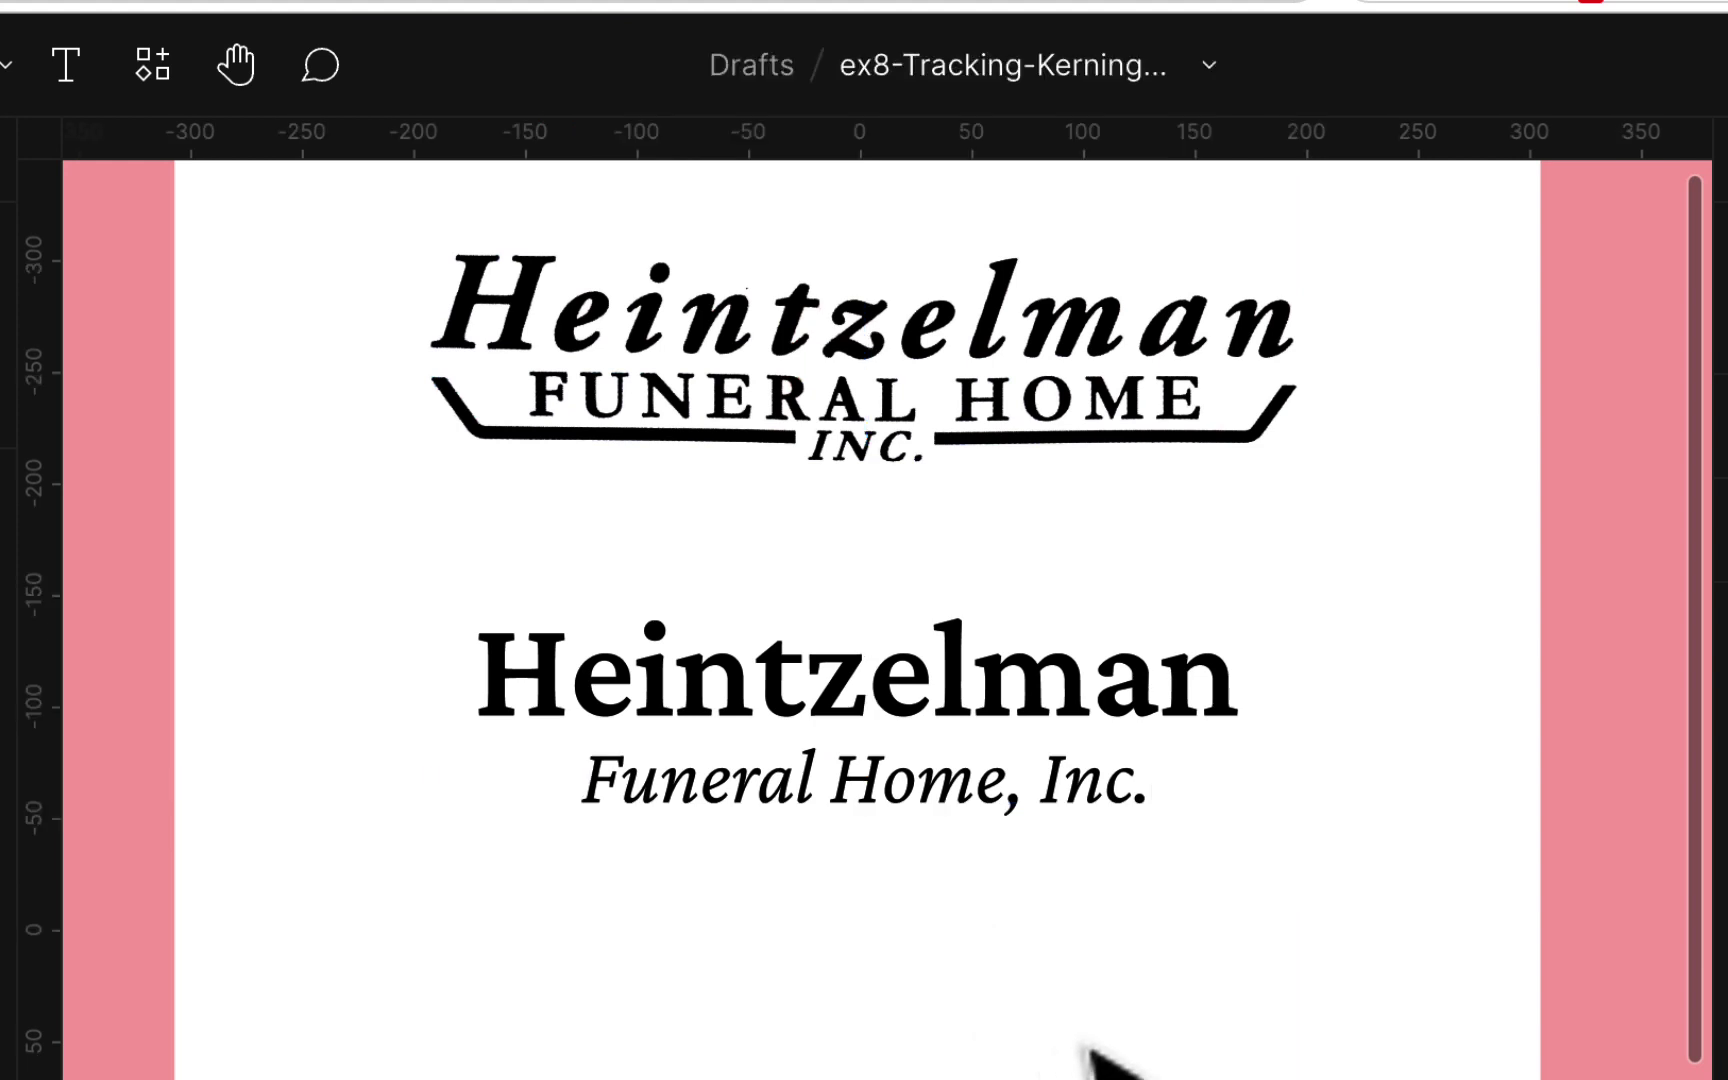
{"action": "left_click_drag", "start_coordinate": [790, 540], "coordinate": [940, 885]}
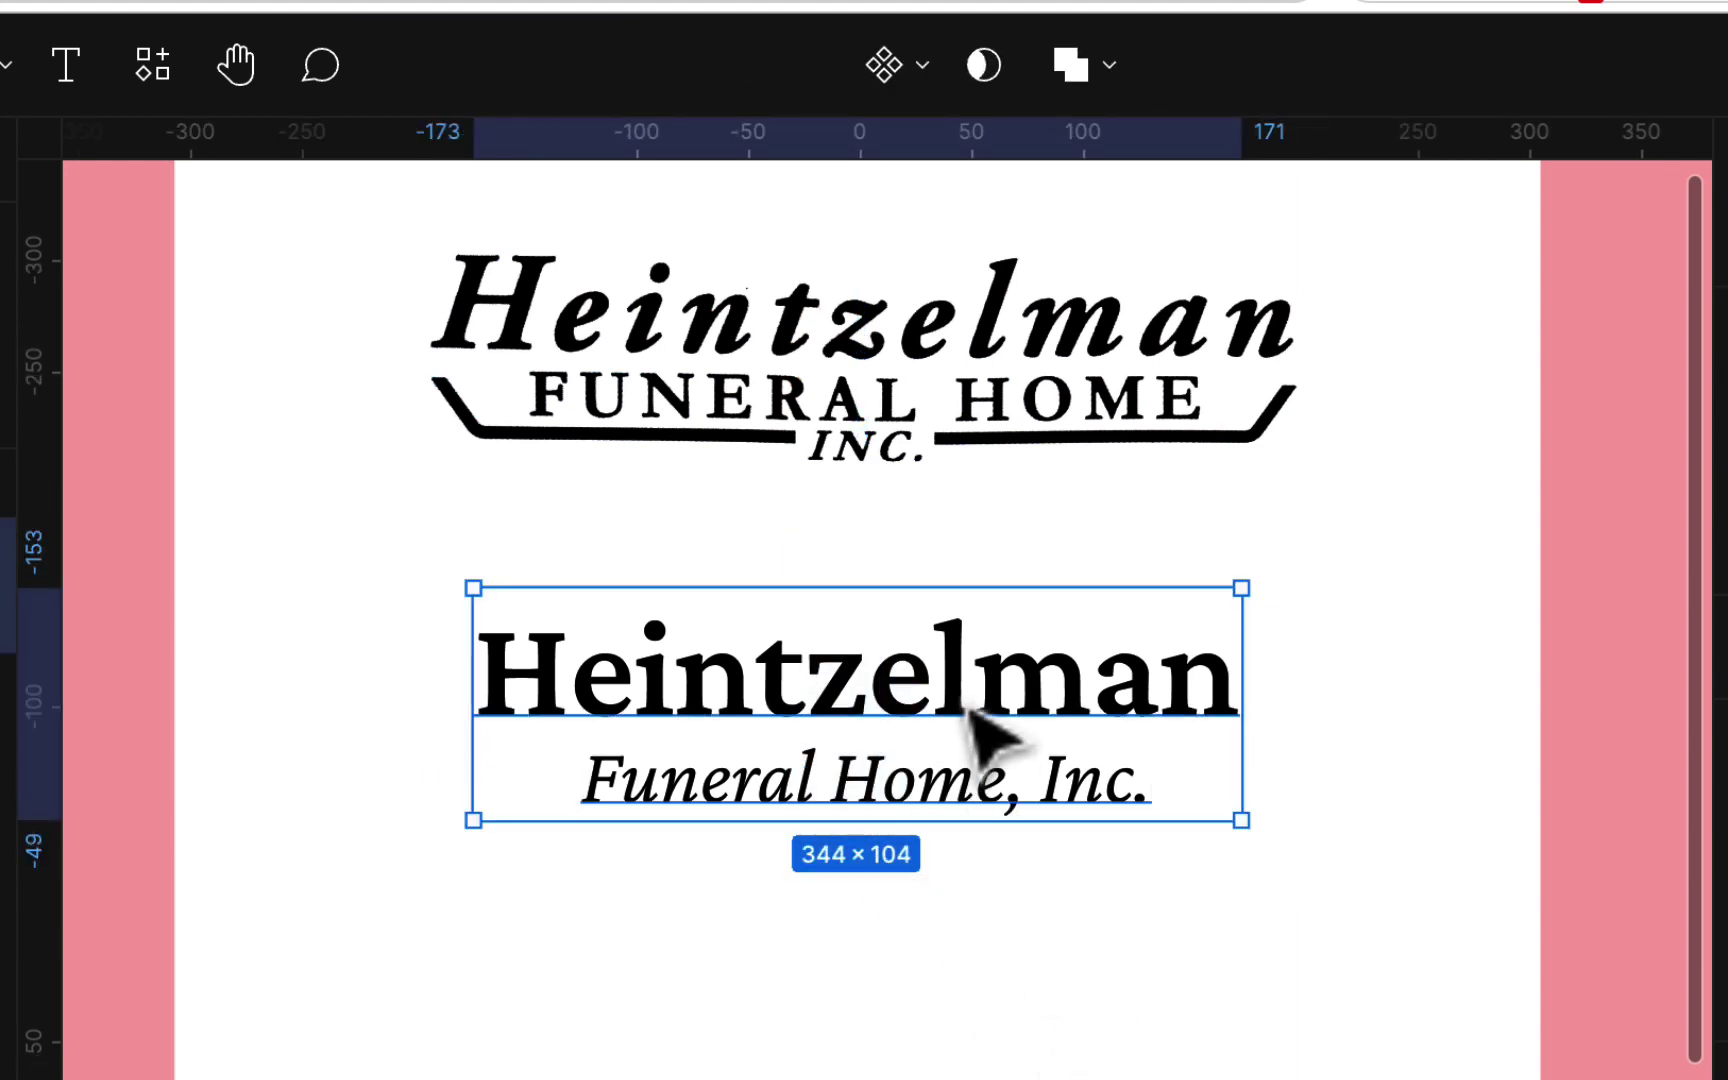
{"action": "left_click_drag", "start_coordinate": [985, 735], "coordinate": [975, 907]}
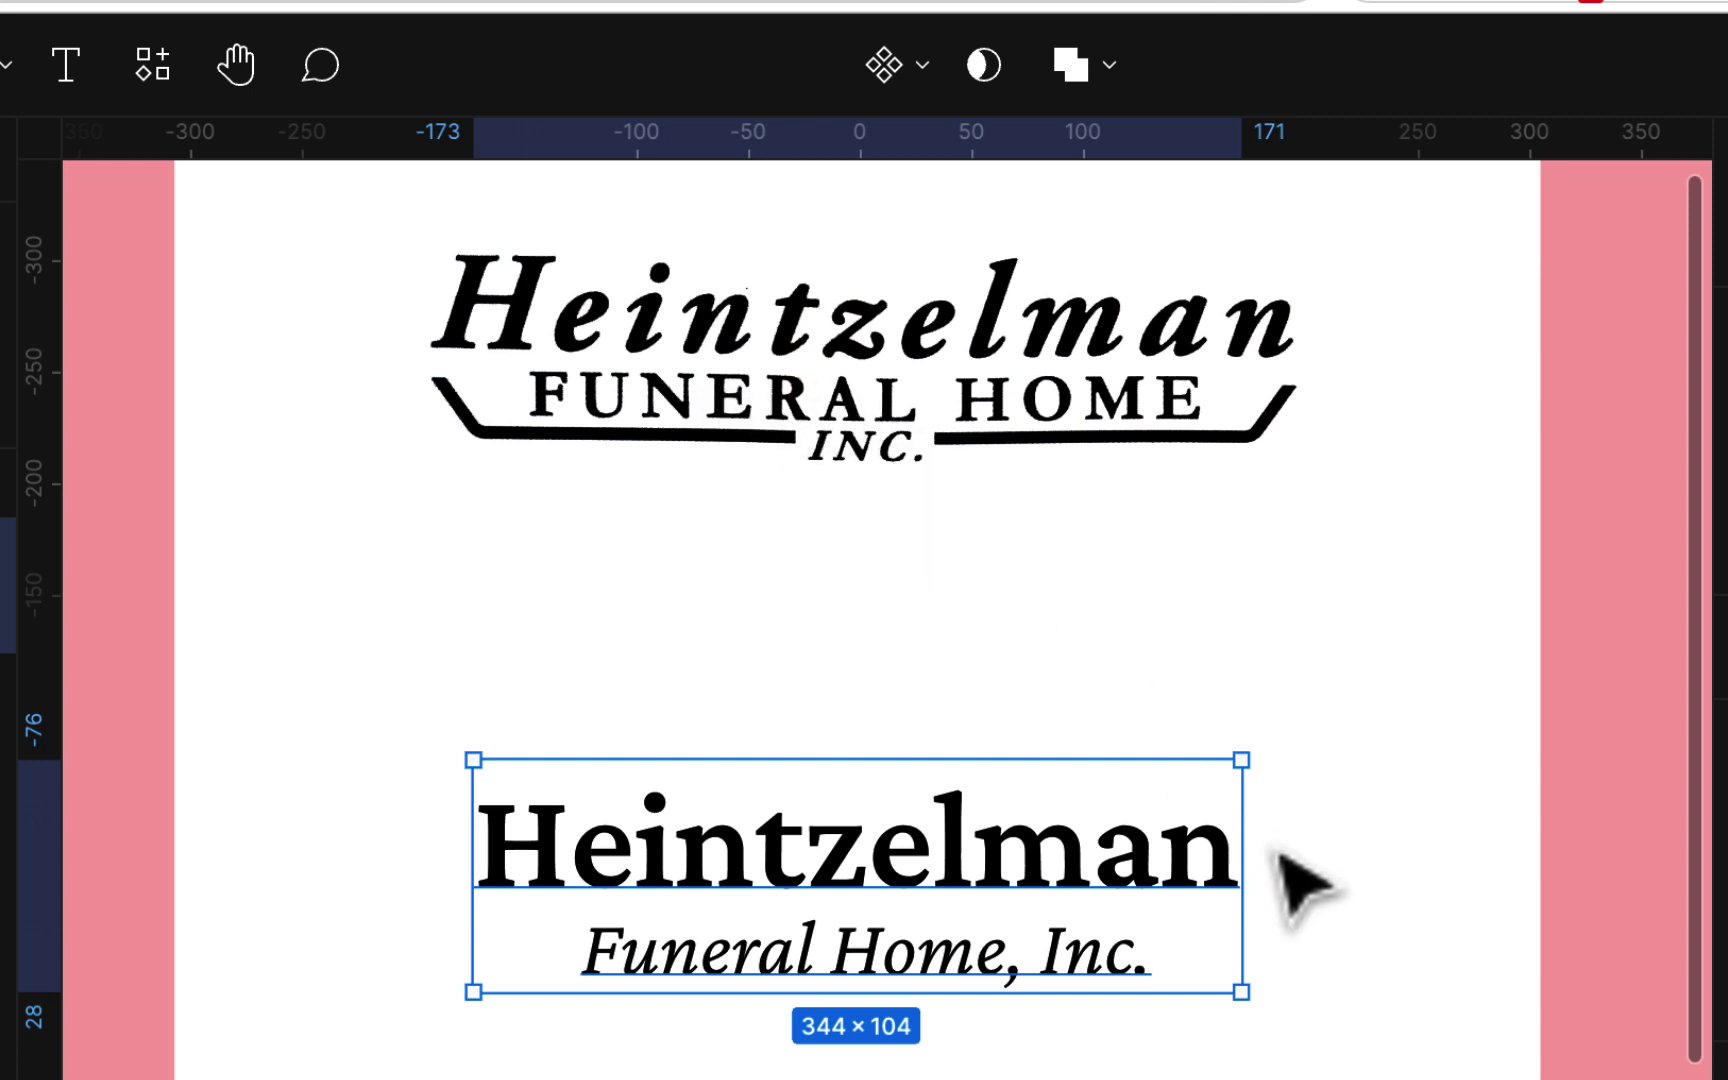
{"action": "left_click", "coordinate": [1323, 880]}
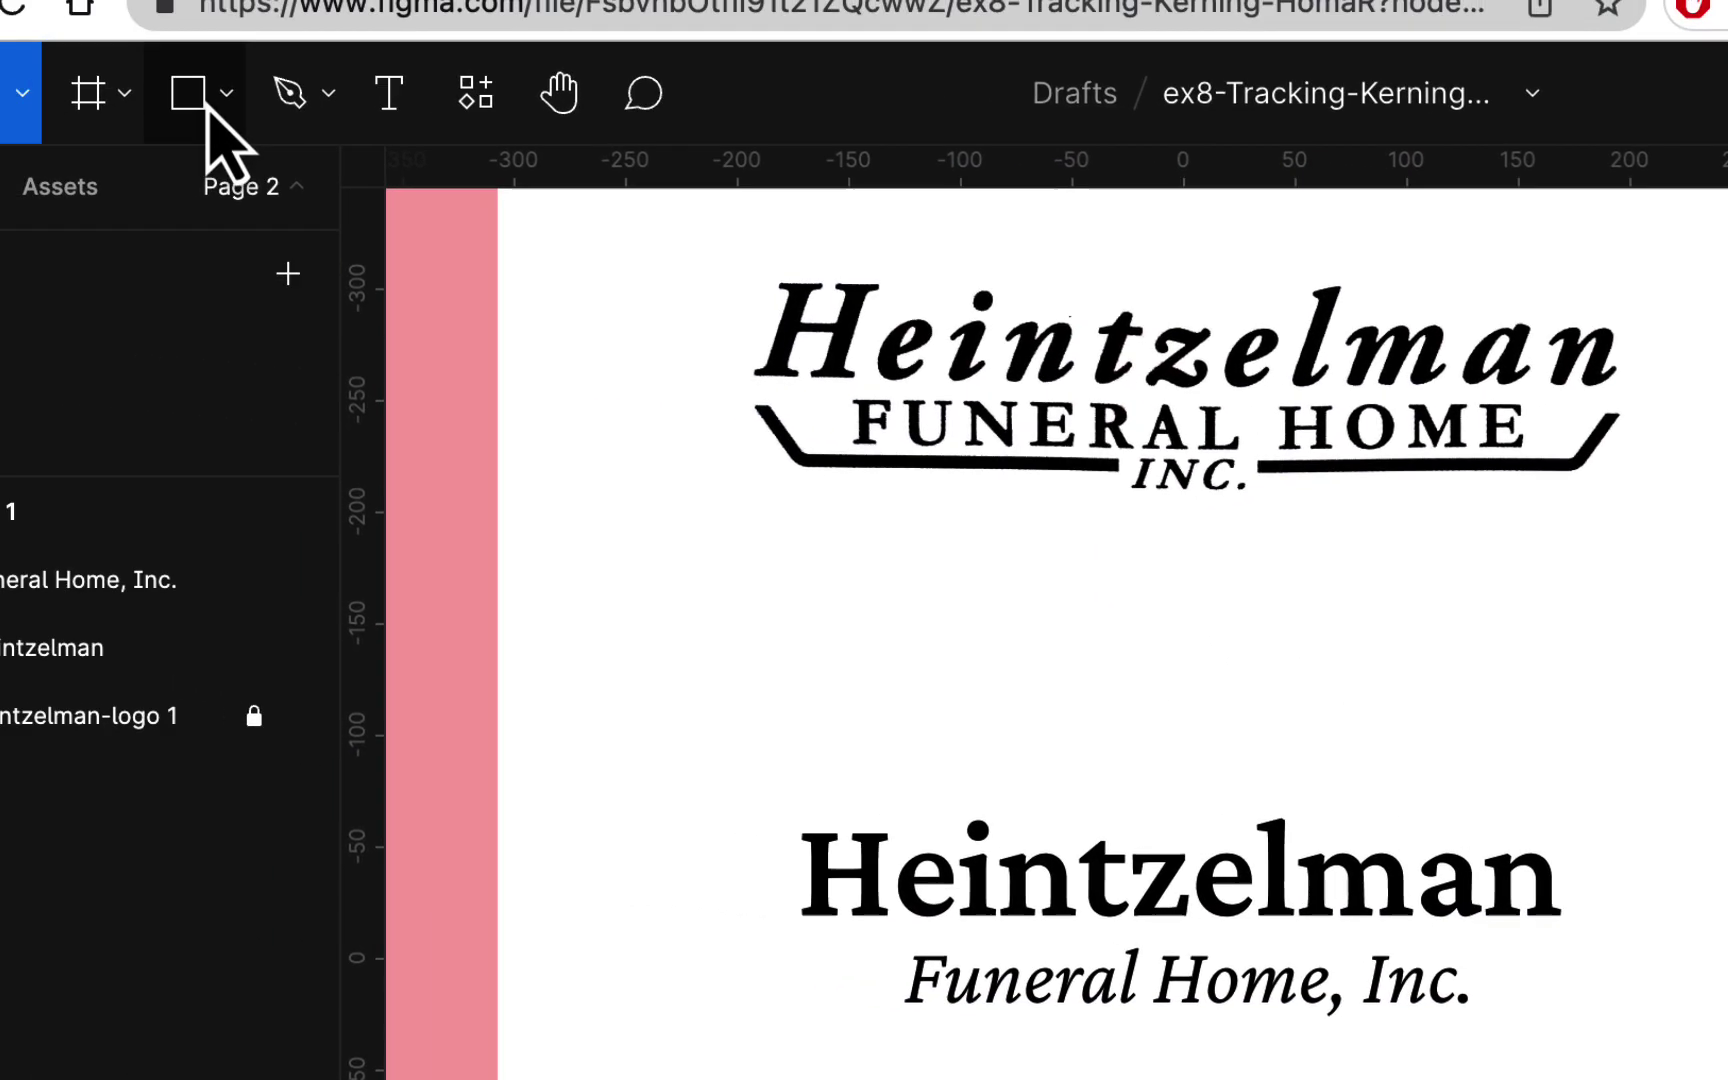
Draw a horizontal line about 342 long beneath the Heintzelman text, starting at X 136, Y 396.
{"action": "left_click", "coordinate": [305, 118]}
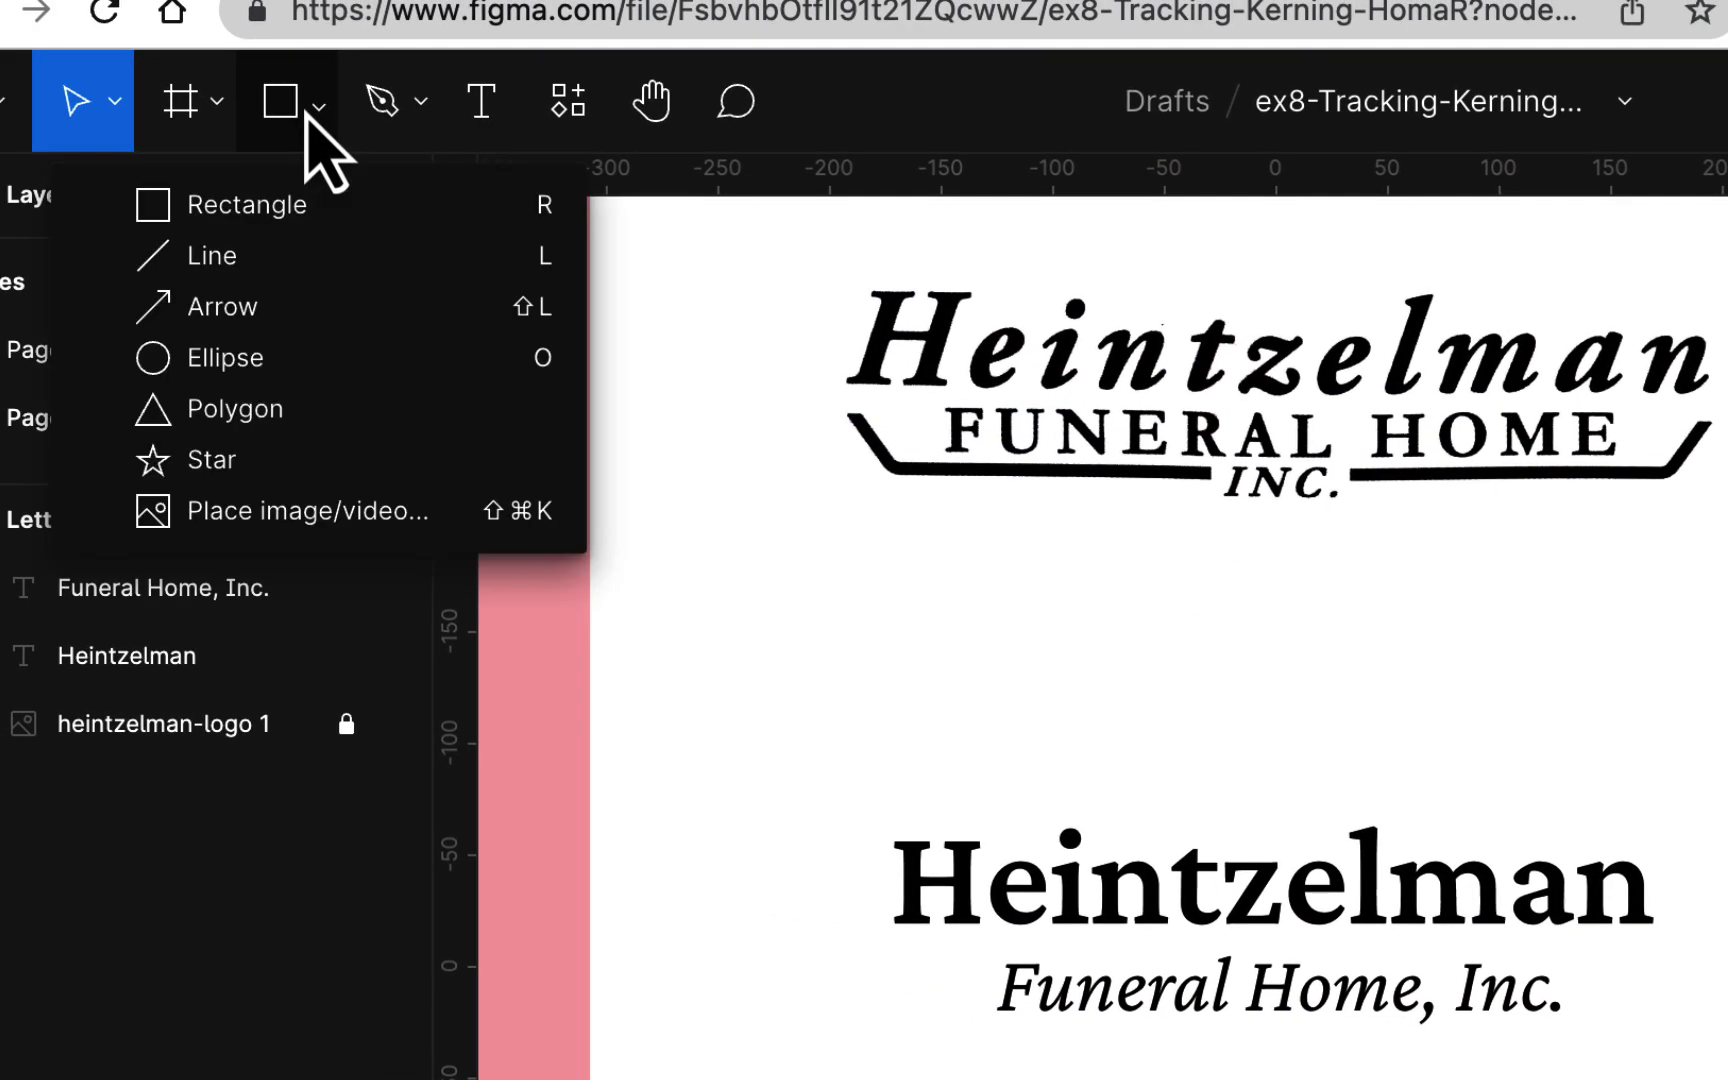
{"action": "left_click", "coordinate": [295, 258]}
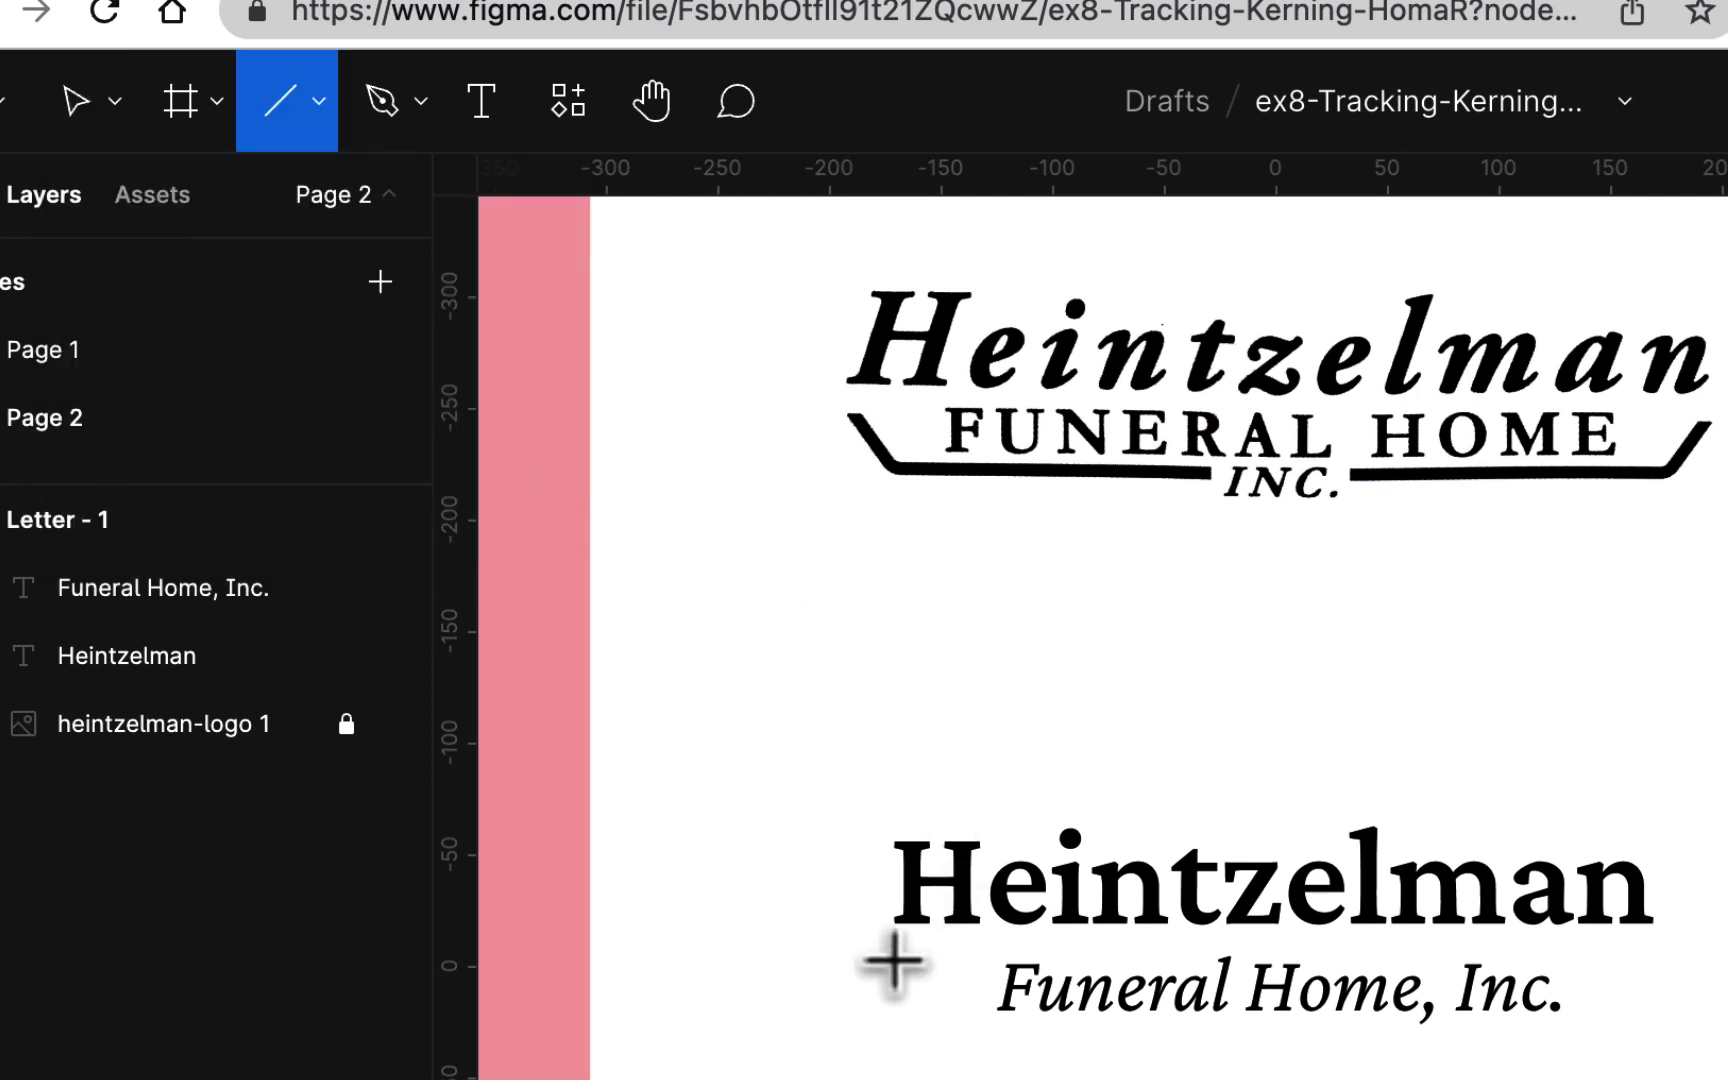
{"action": "left_click_drag", "start_coordinate": [893, 962], "coordinate": [1592, 936]}
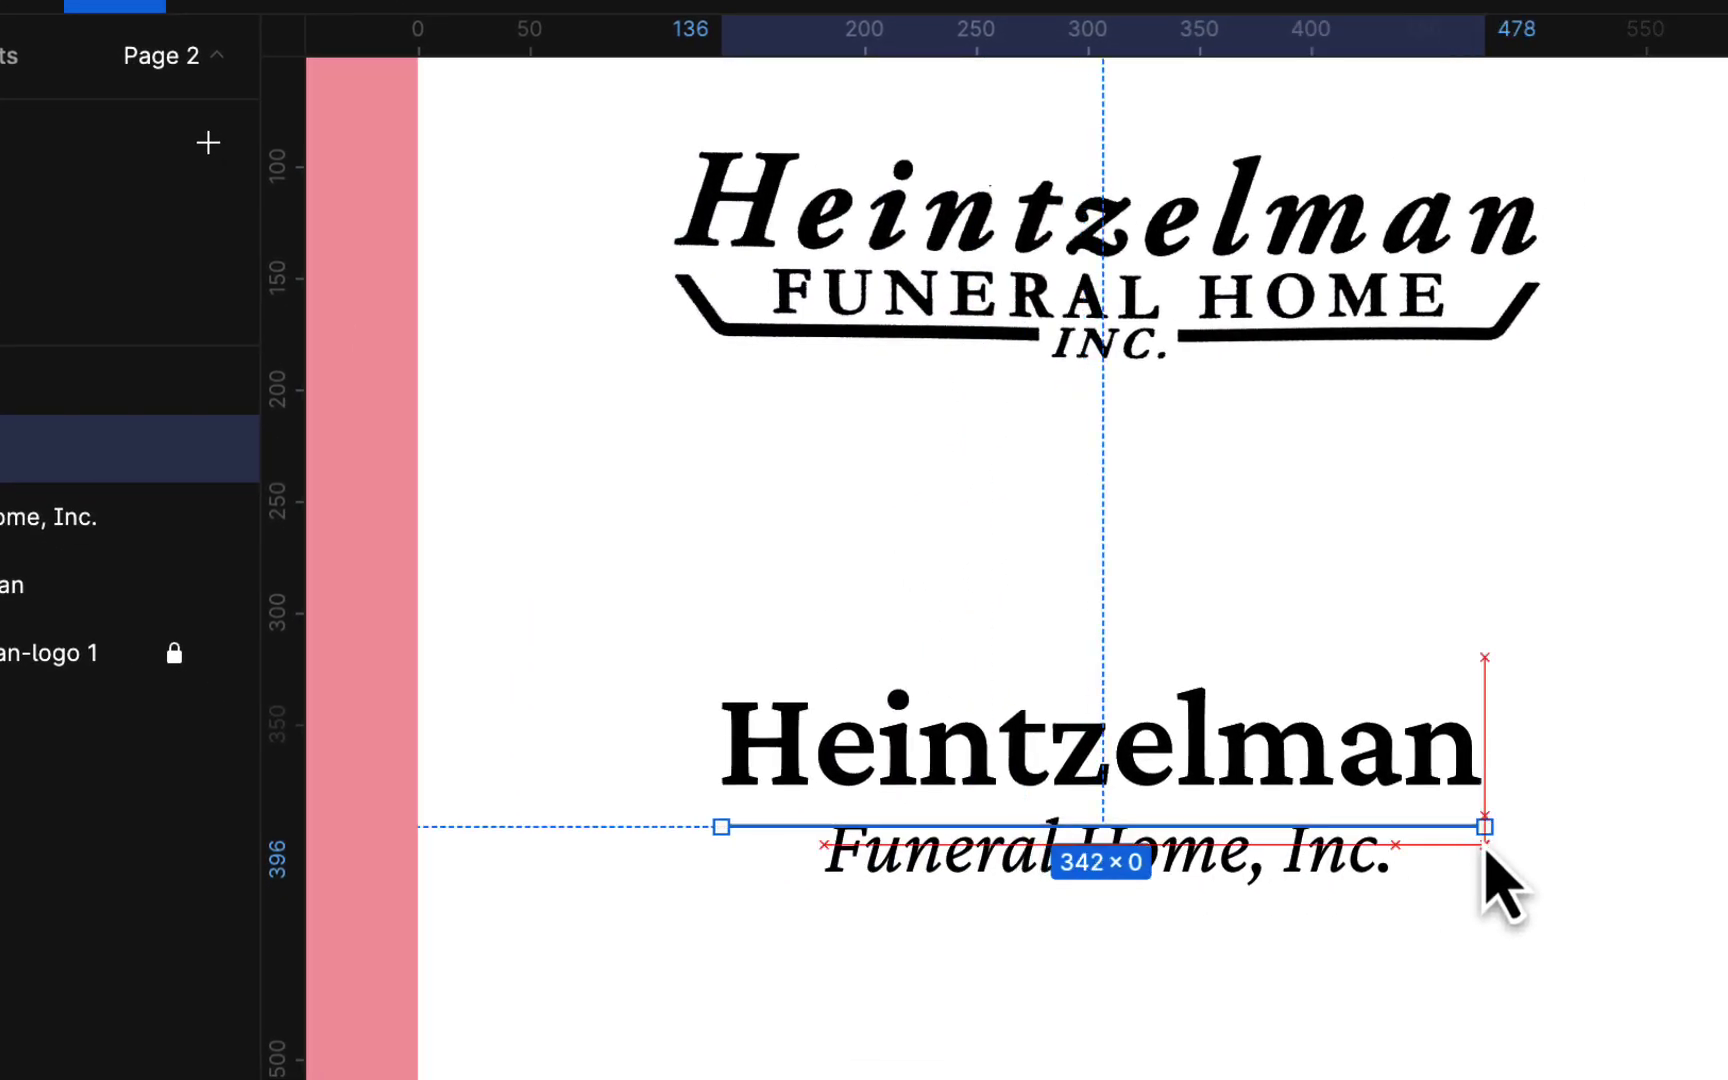
Thicken the line beneath Heintzelman and move the Funeral Home, Inc. text down below it to X 182, Y 401.
{"action": "left_click_drag", "start_coordinate": [1497, 853], "coordinate": [1489, 841]}
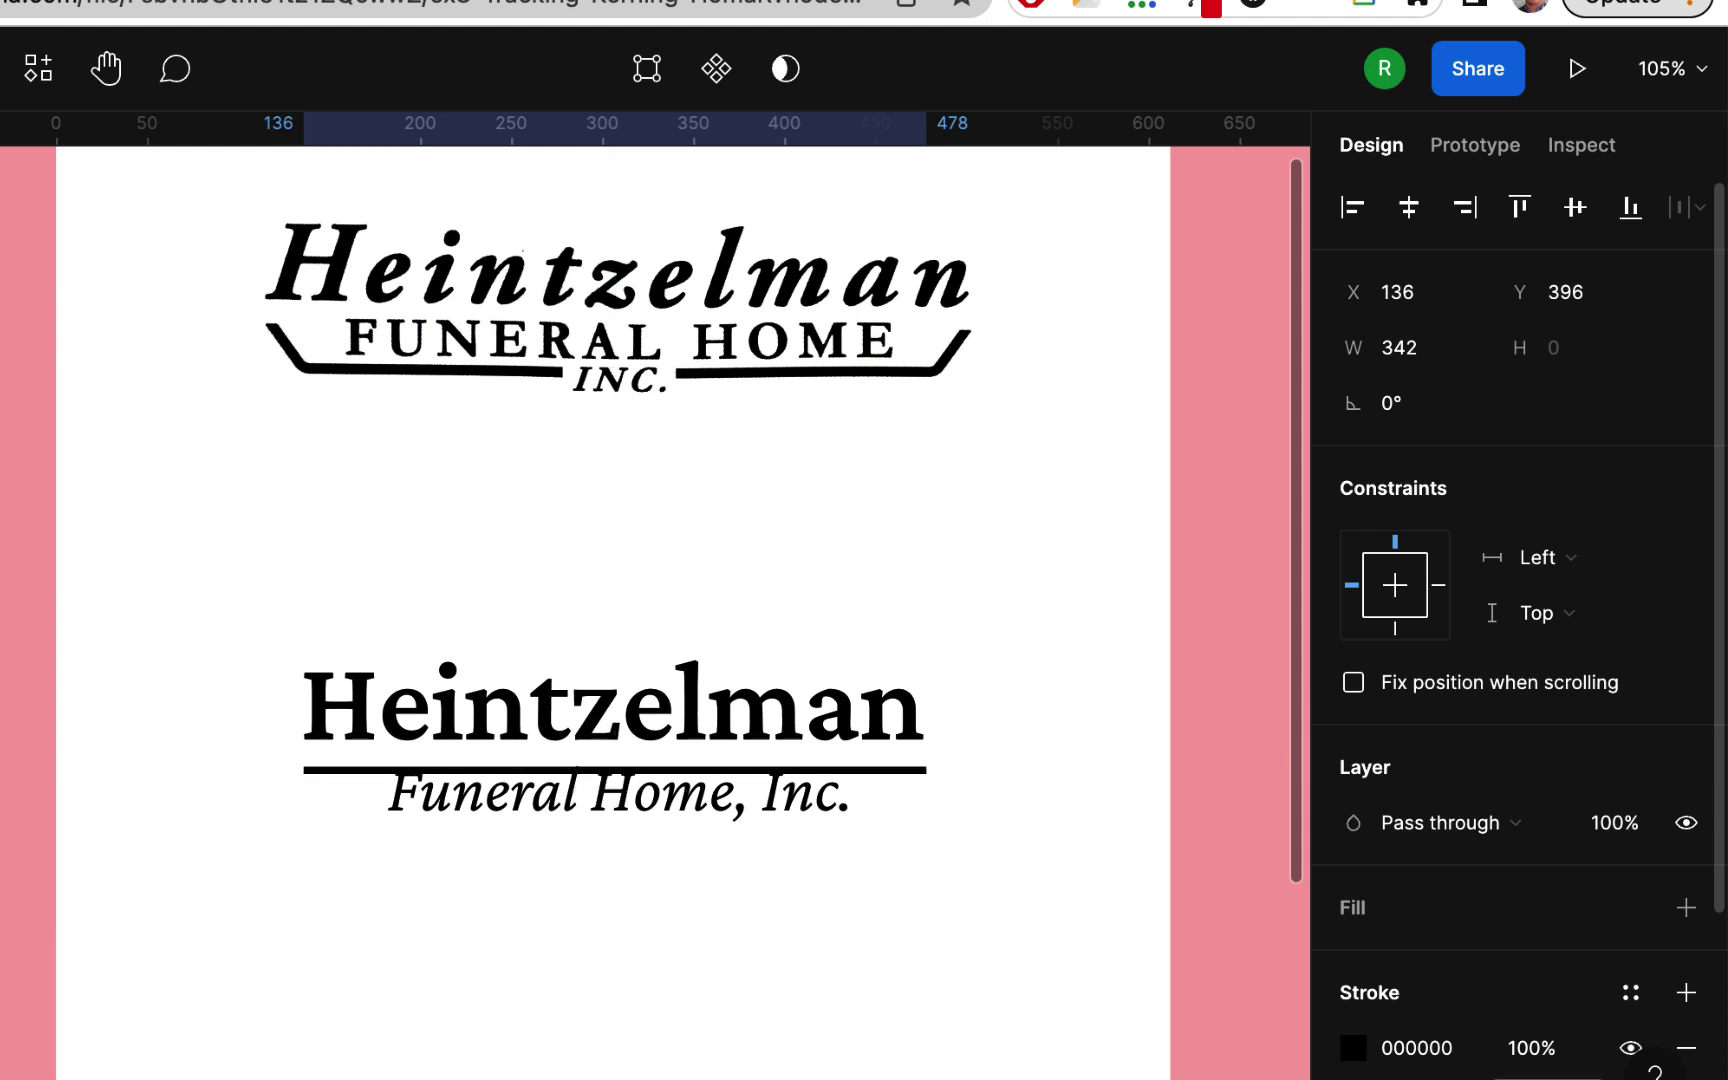
{"action": "left_click", "coordinate": [1070, 933]}
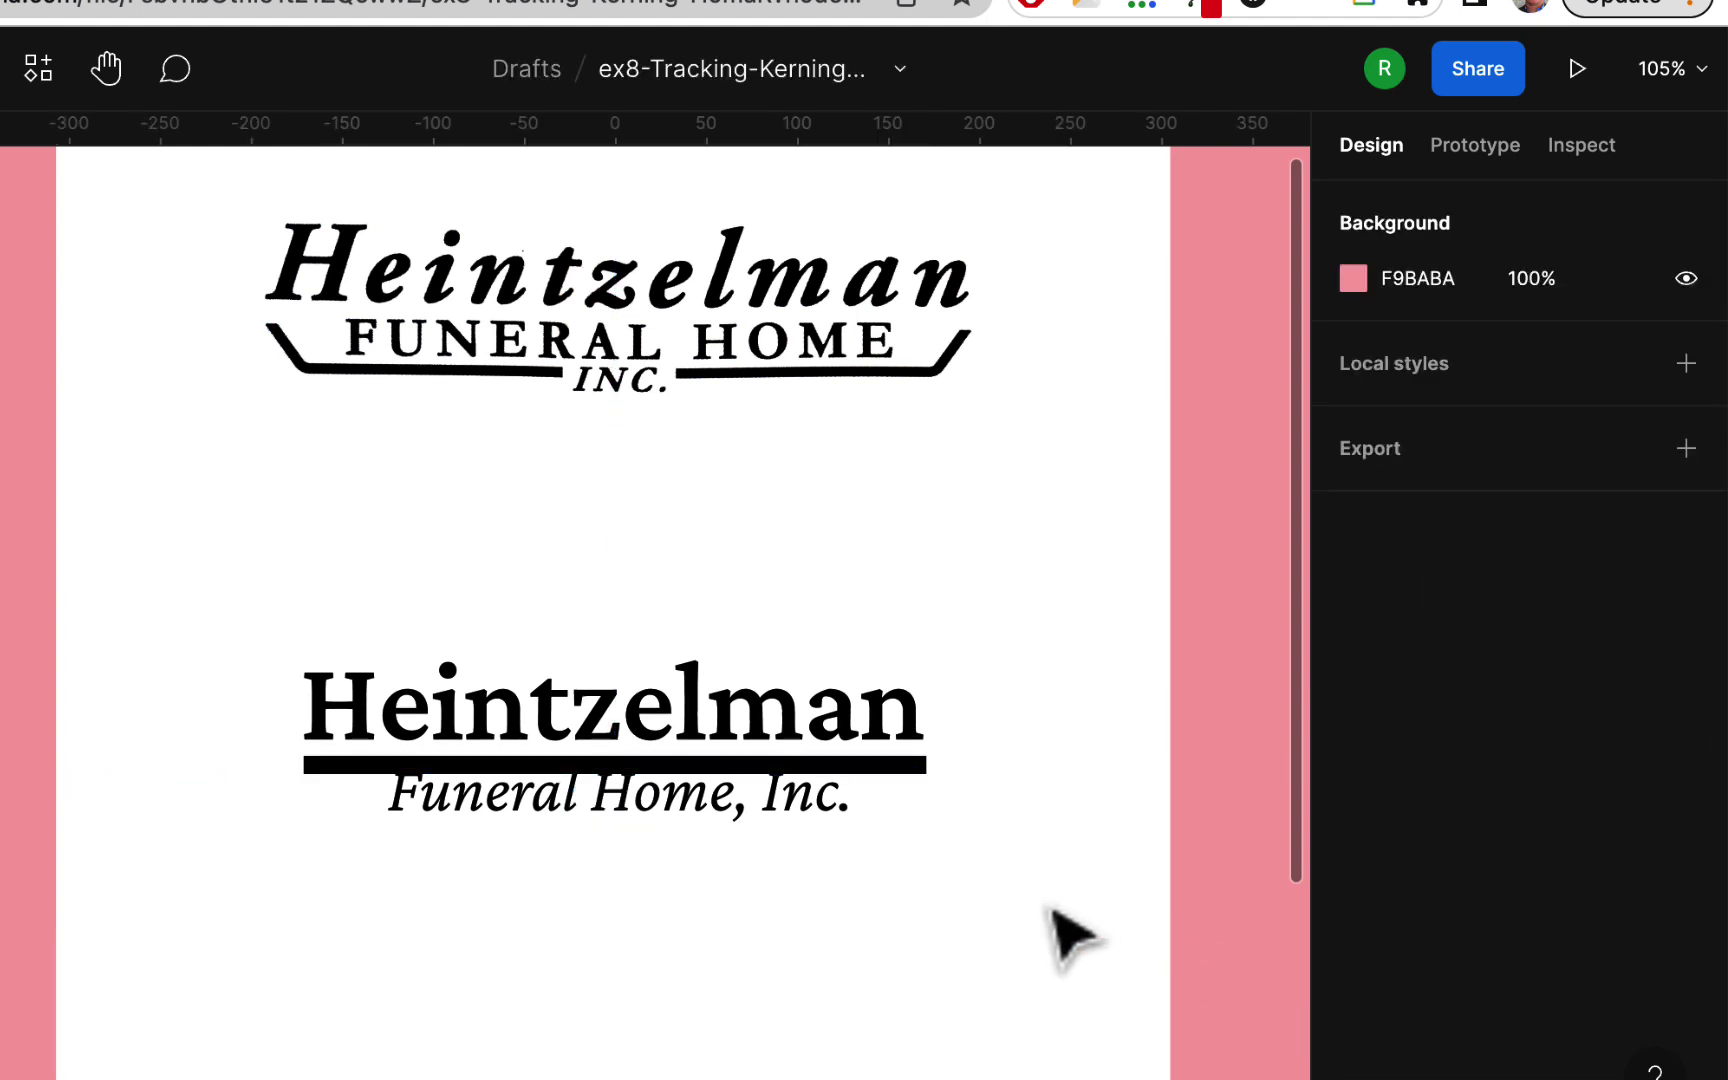
{"action": "left_click_drag", "start_coordinate": [790, 803], "coordinate": [791, 841]}
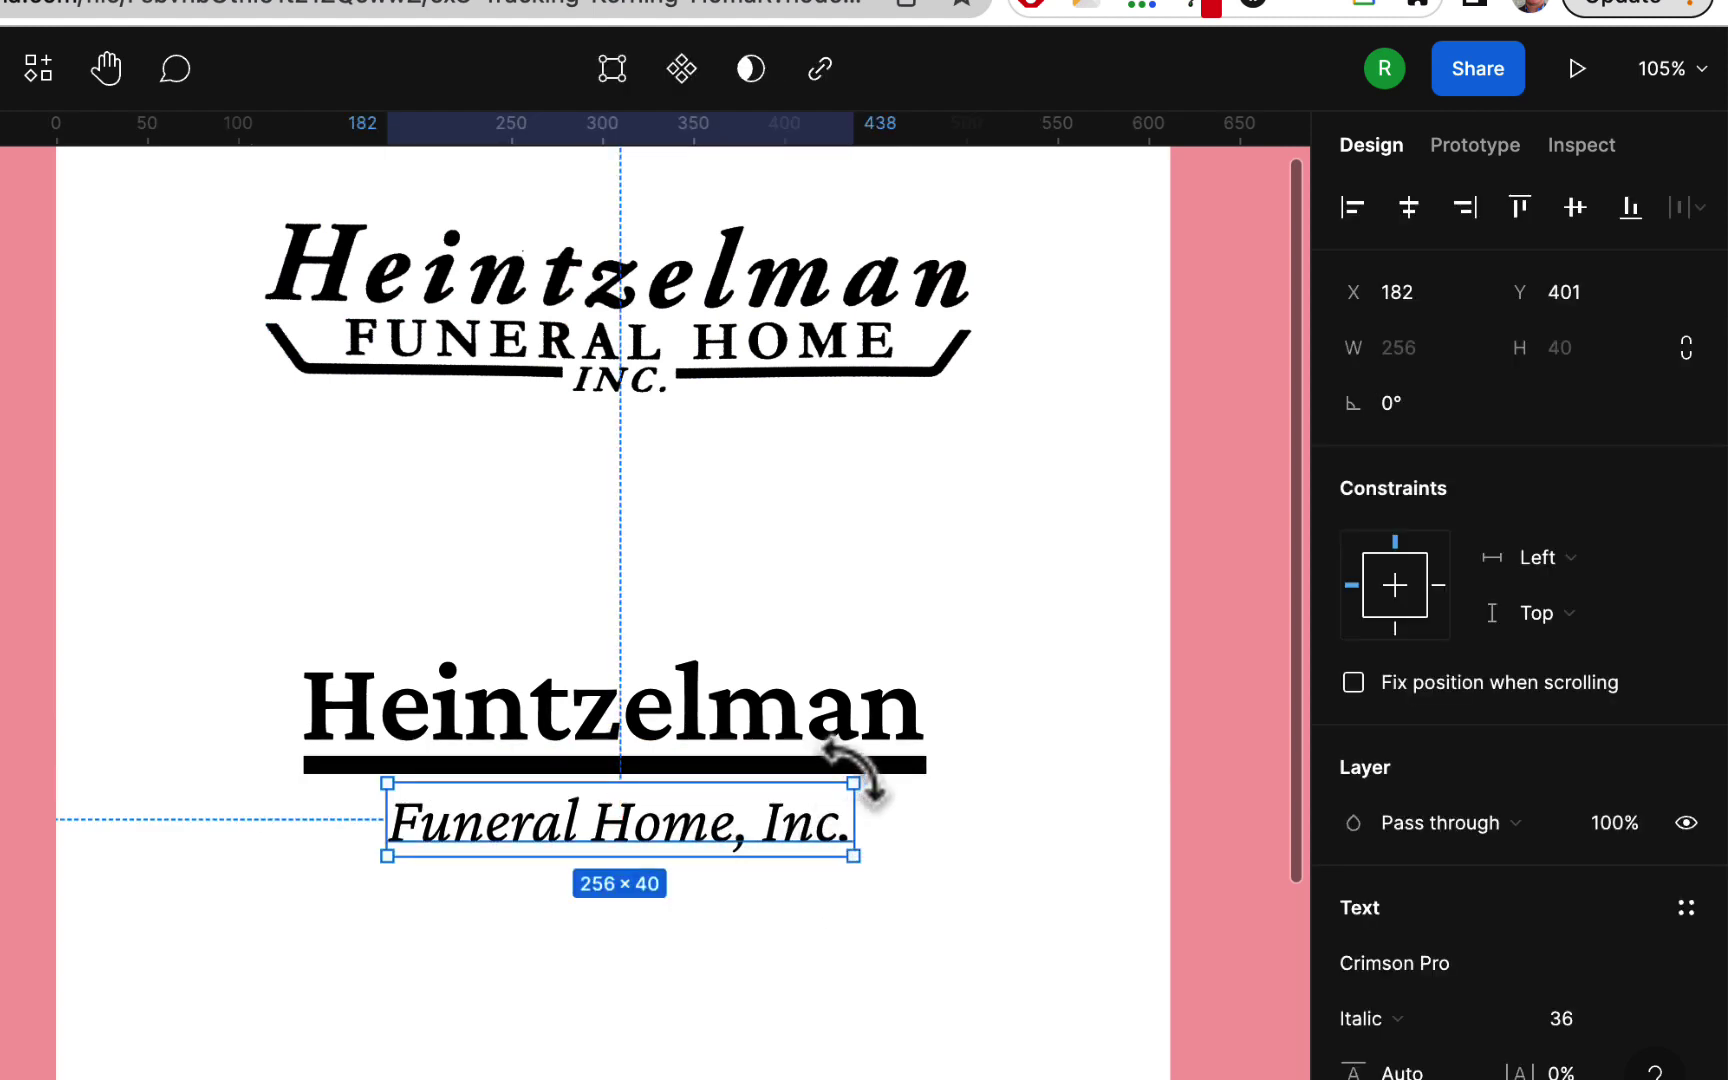
Set the stroke weight of the line beneath Heintzelman to 2.
{"action": "key", "text": "Tab"}
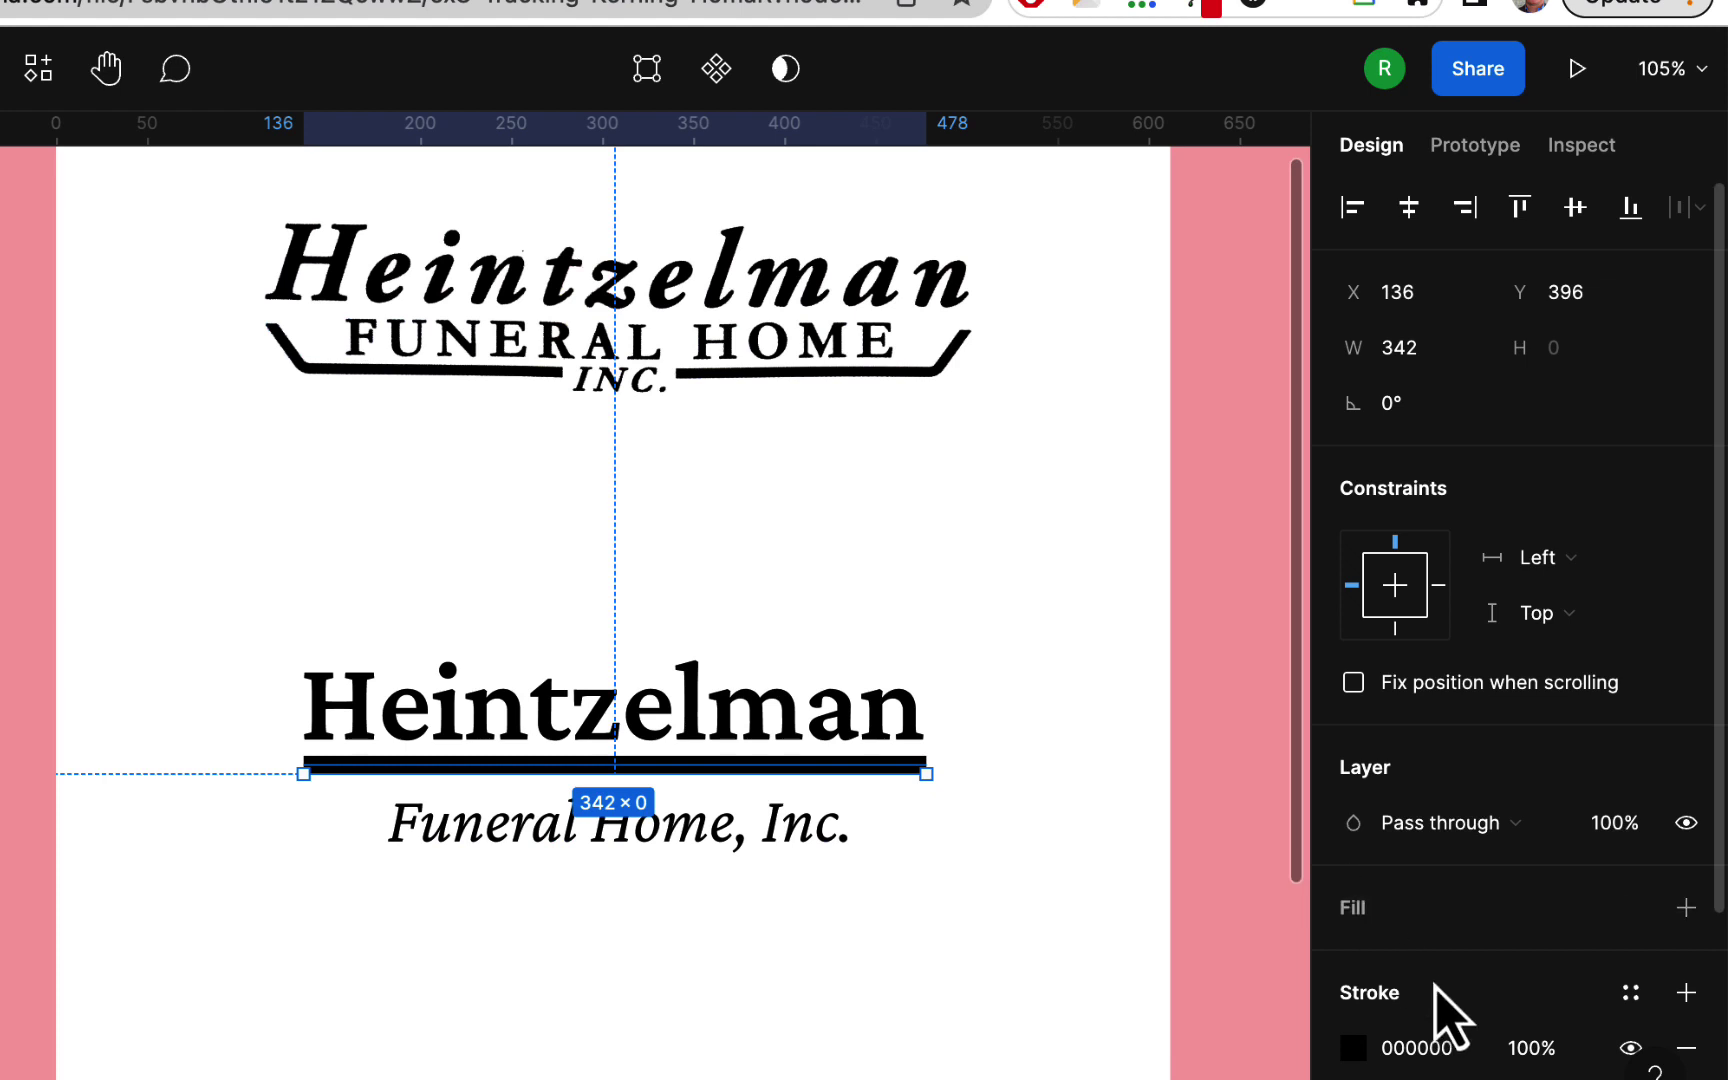
{"action": "mouse_move", "coordinate": [1522, 1076]}
{"action": "left_mouse_down"}
{"action": "mouse_move", "coordinate": [1488, 1079]}
{"action": "mouse_move", "coordinate": [1500, 1033]}
{"action": "left_mouse_up"}
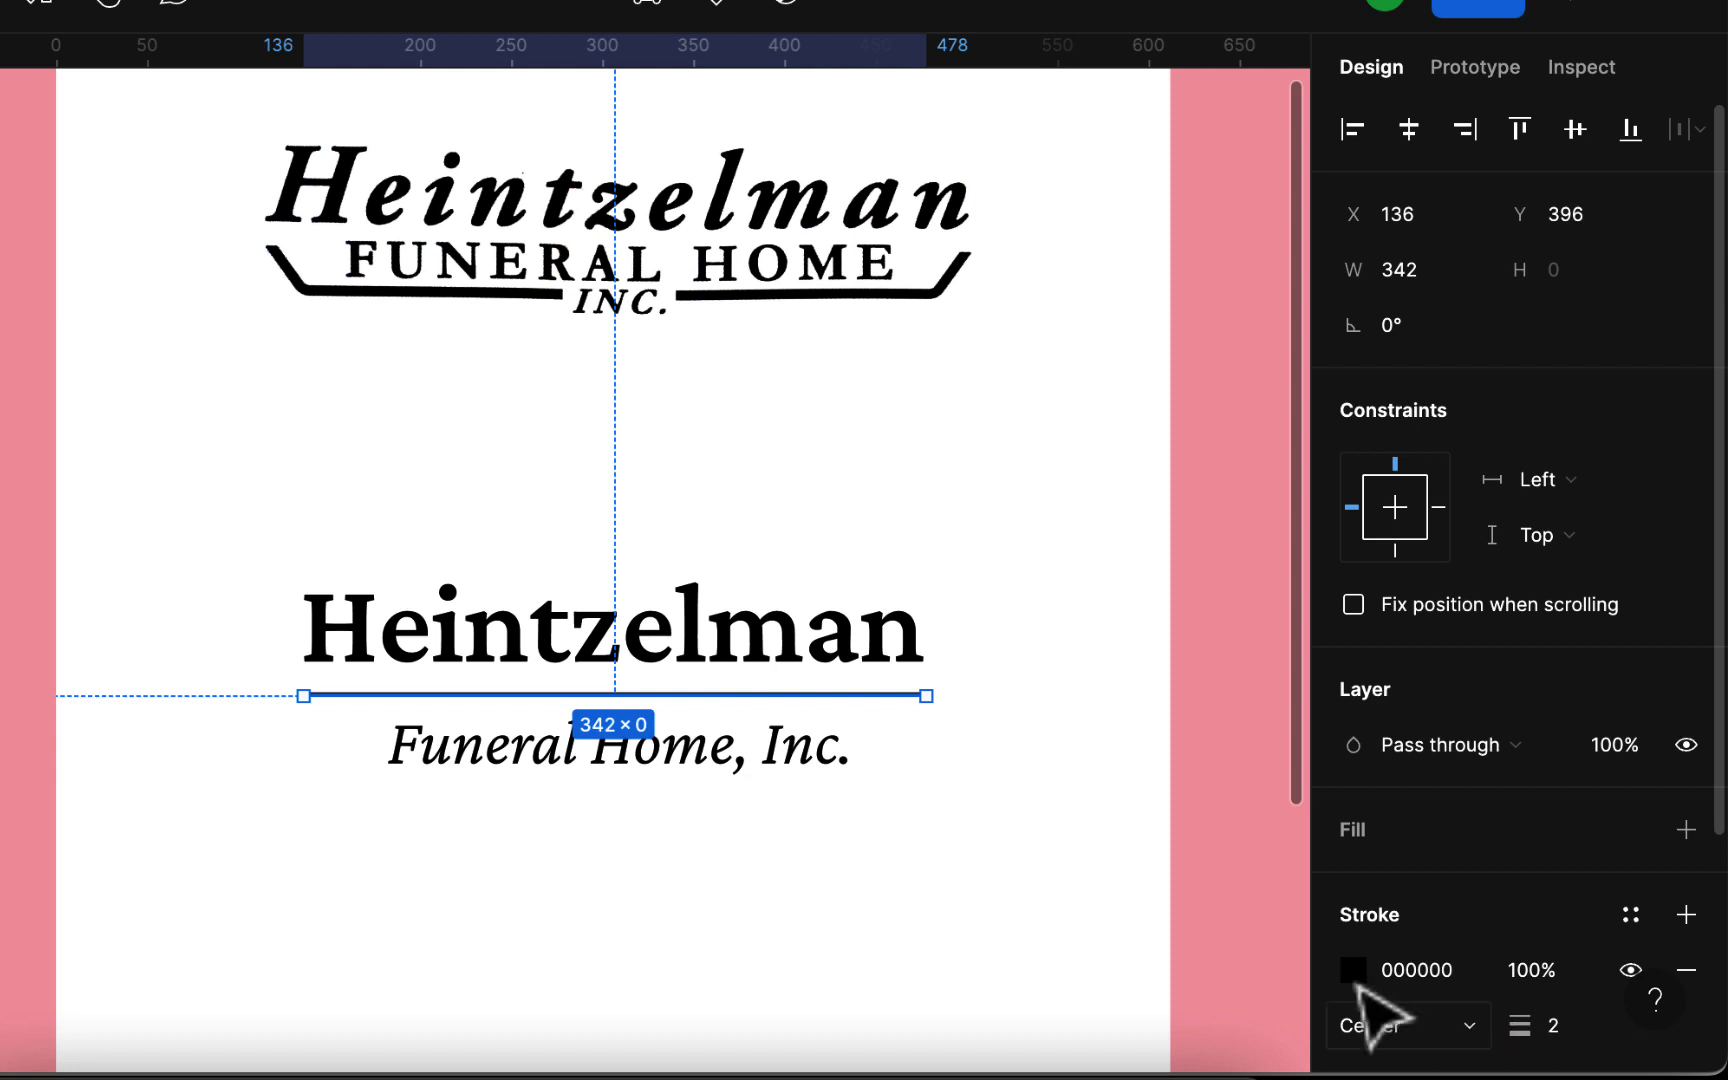
{"action": "left_click", "coordinate": [1020, 968]}
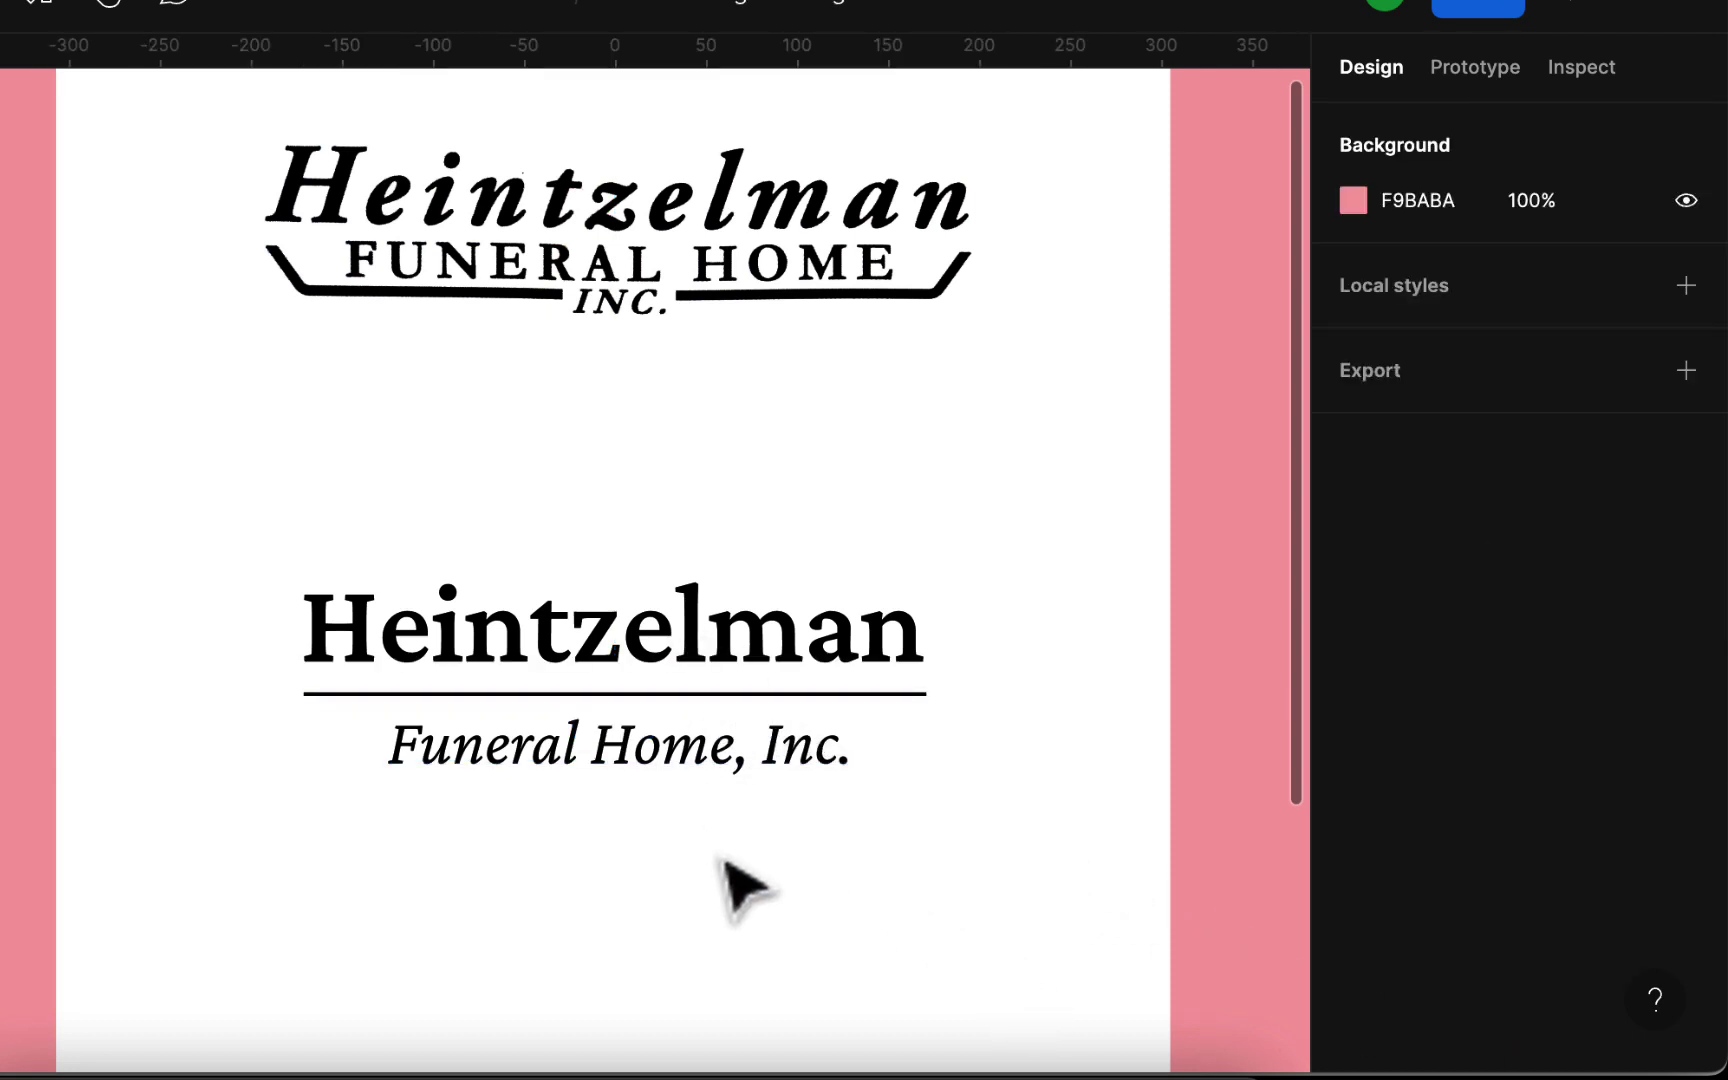
Tighten the gap under Heintzelman by placing that text at Y 322 and the line at Y 393.
{"action": "left_click", "coordinate": [675, 652]}
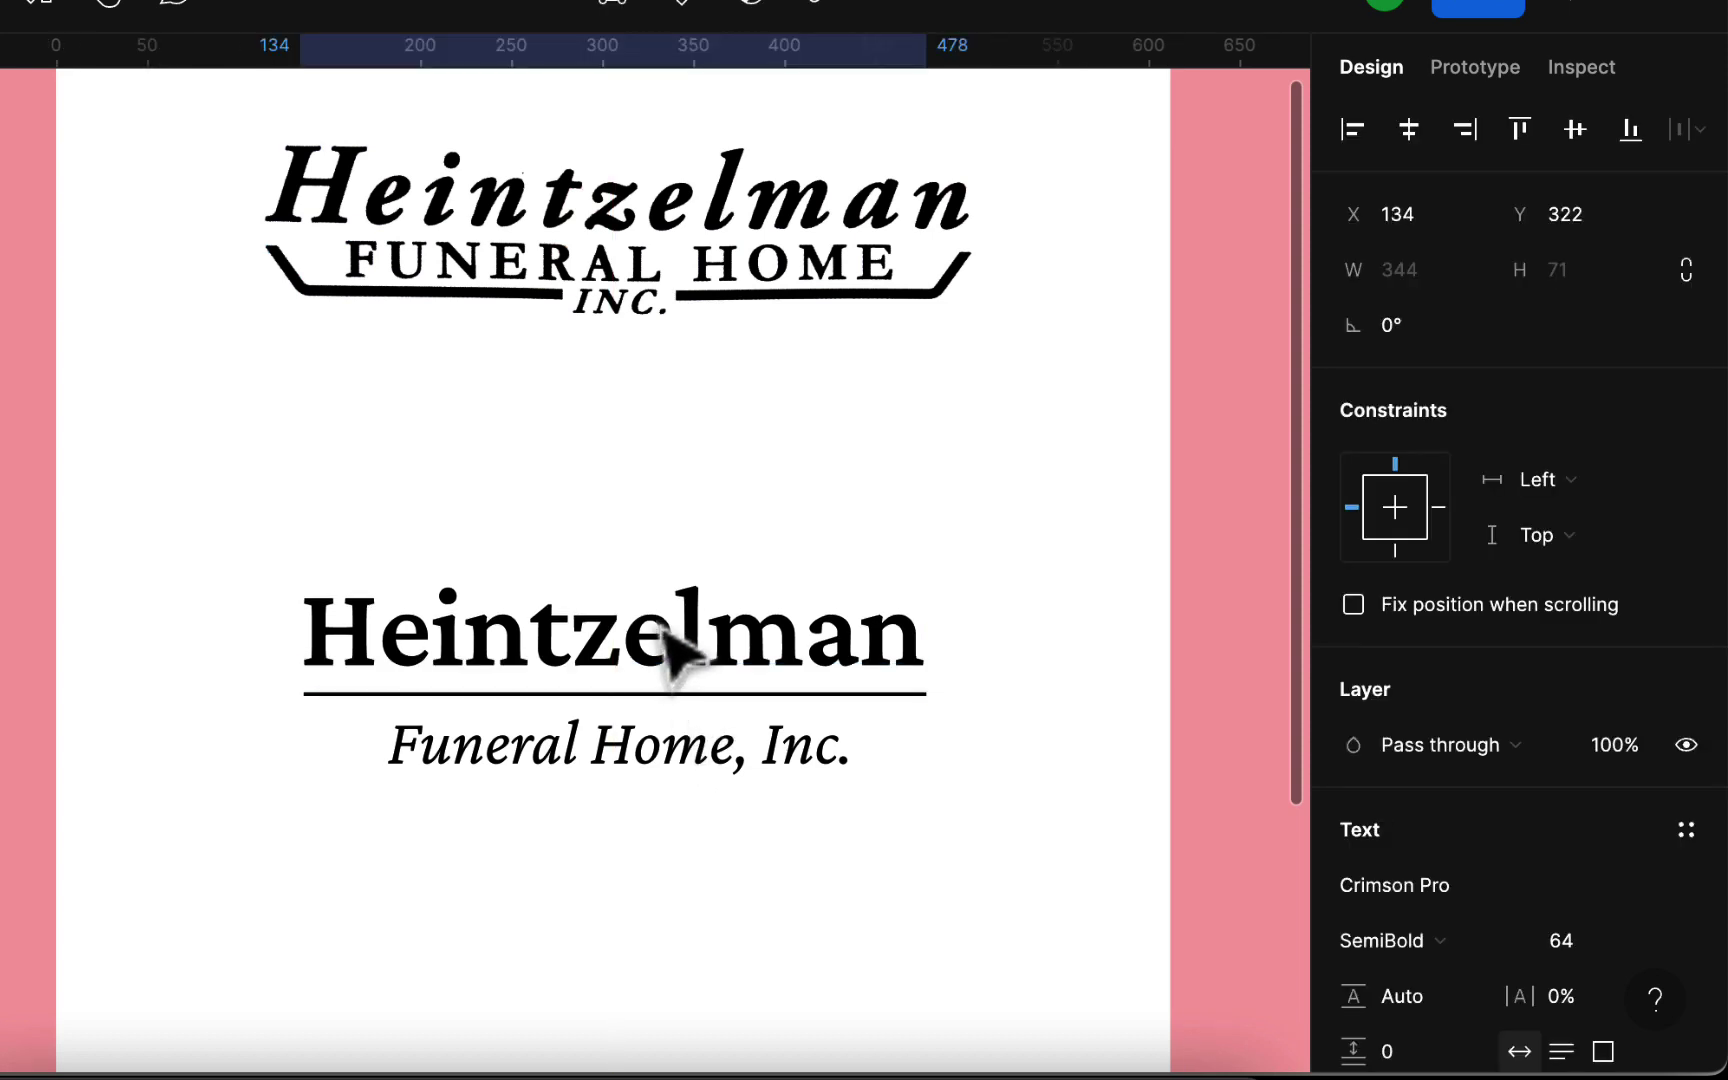
{"action": "left_click", "coordinate": [680, 770]}
{"action": "left_click", "coordinate": [758, 914]}
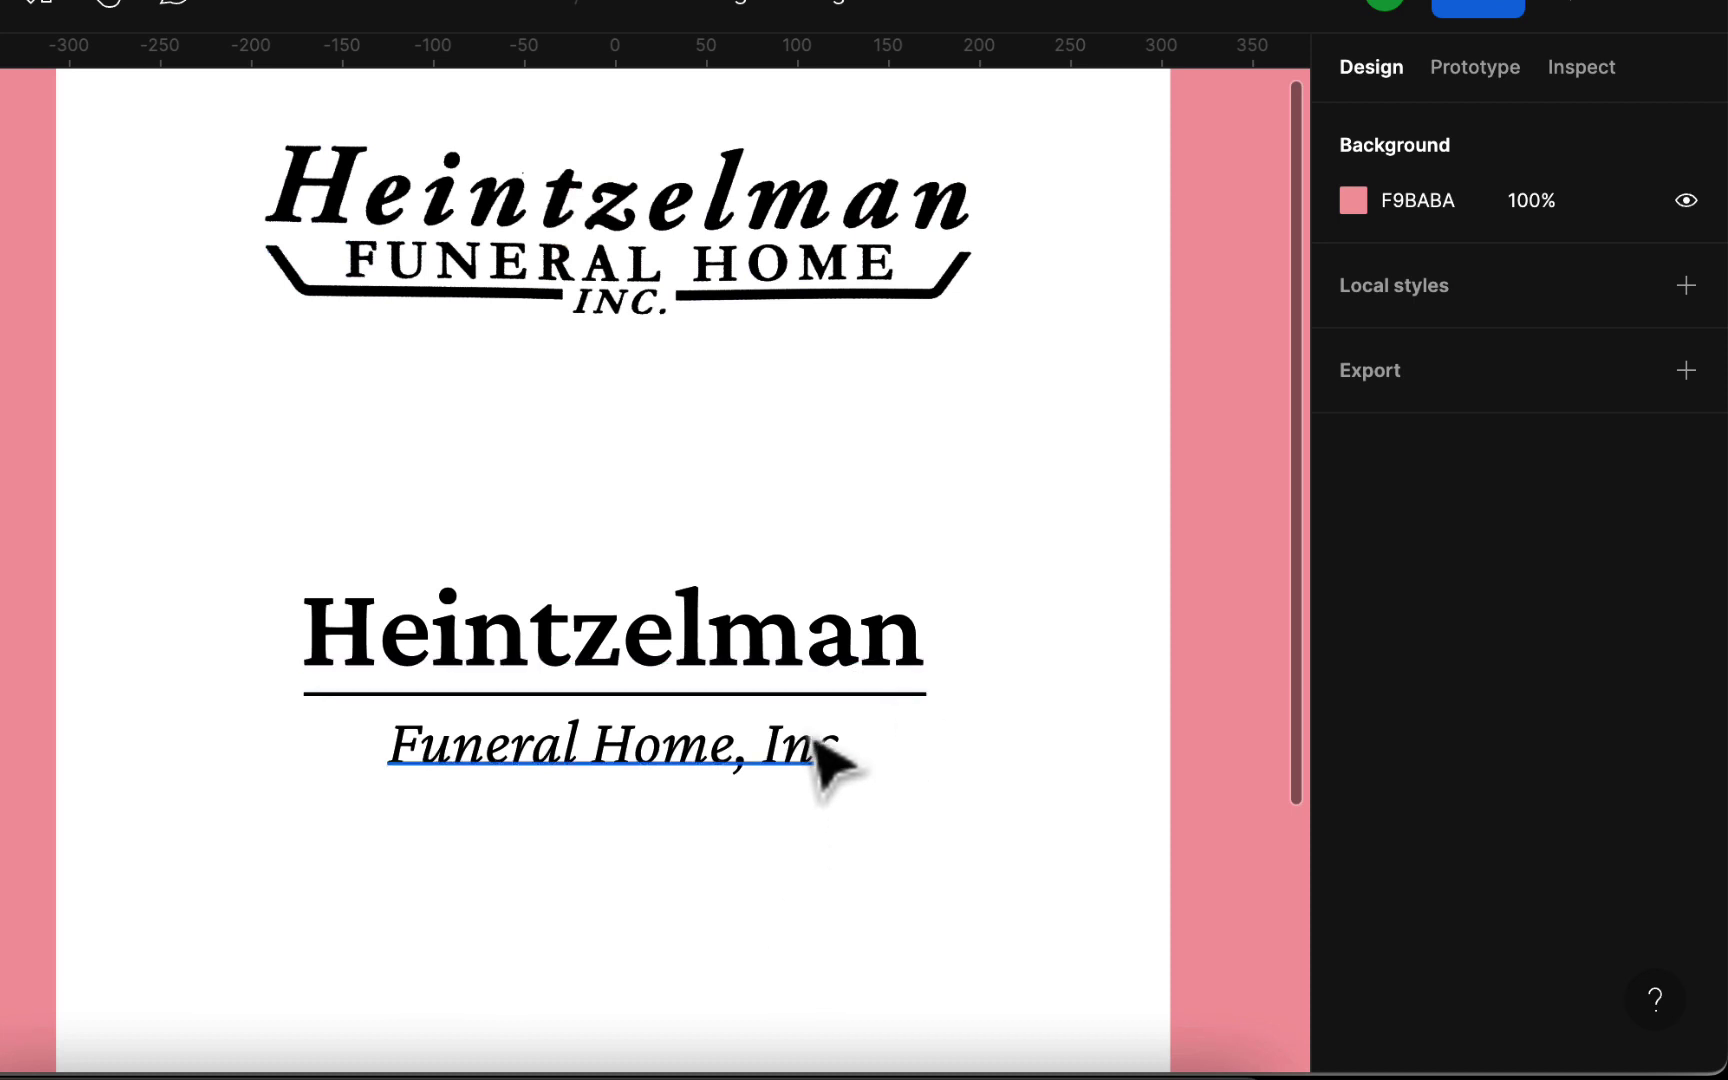
{"action": "left_click_drag", "start_coordinate": [790, 717], "coordinate": [791, 706]}
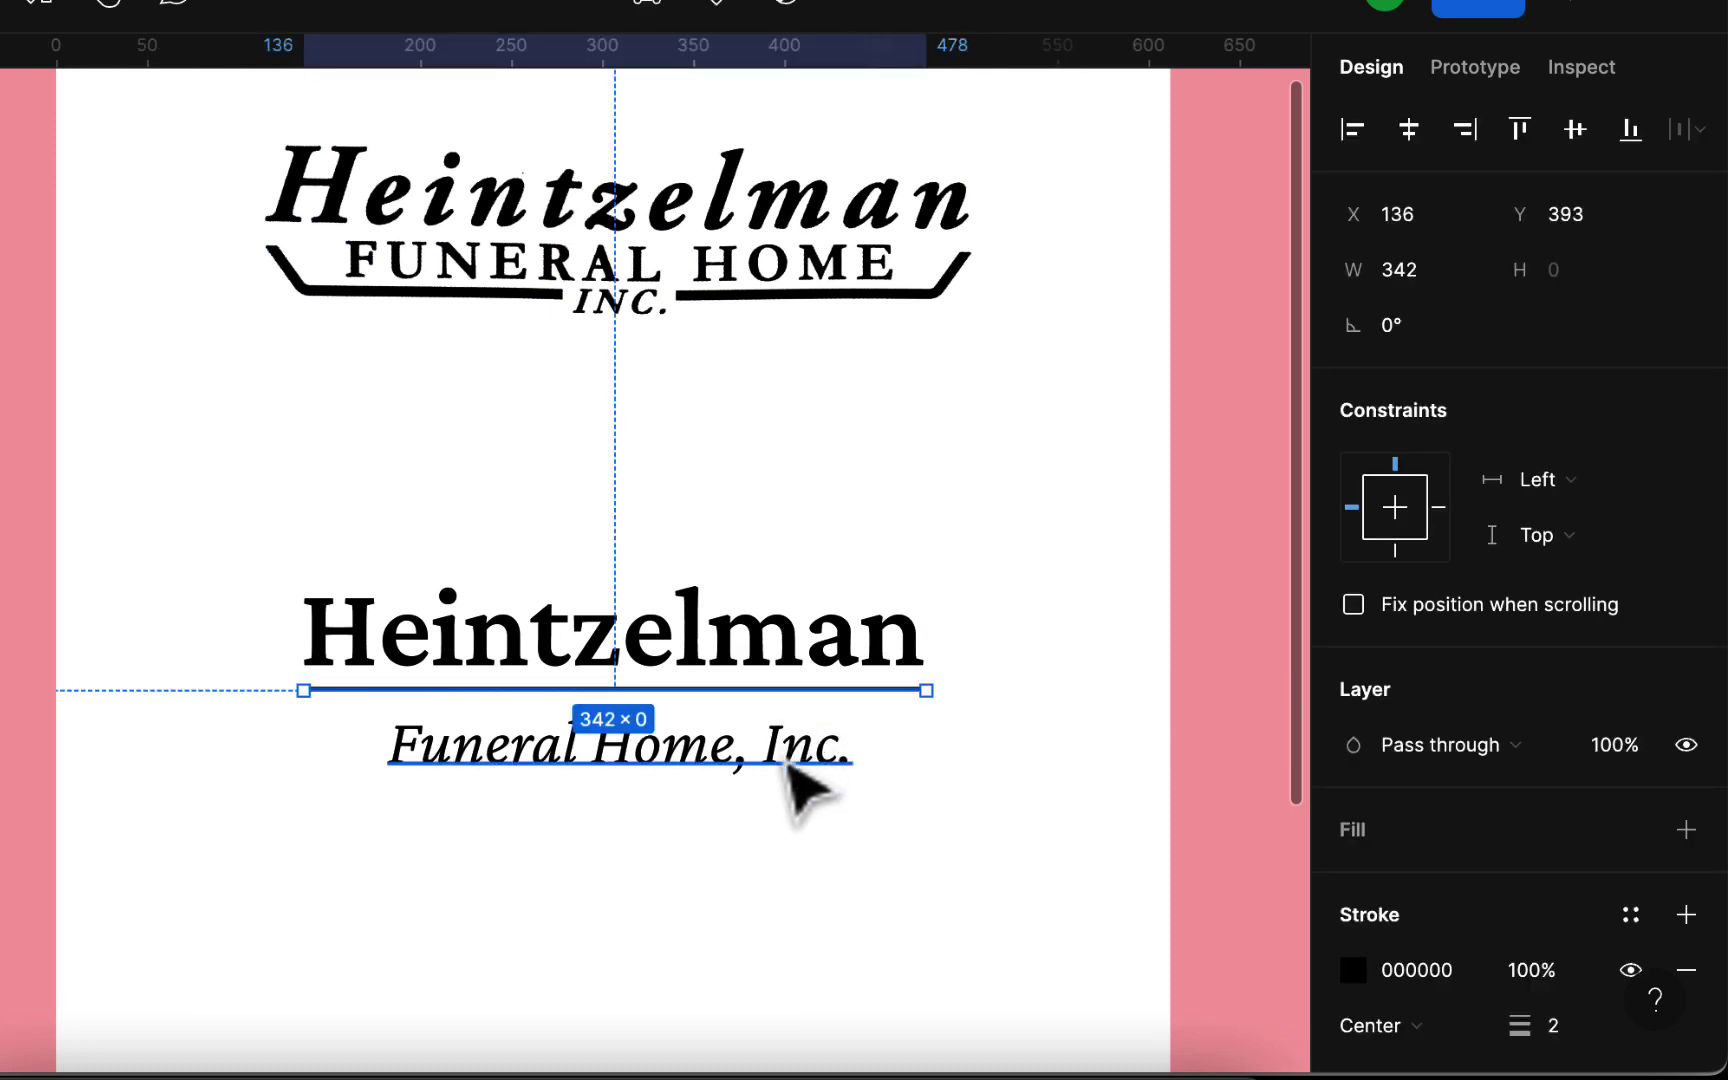
Shift the Funeral Home, Inc. text to X 234, Y 393 and park the line well below the lettering, aligned with Heintzelman's edges.
{"action": "left_click_drag", "start_coordinate": [791, 771], "coordinate": [880, 750]}
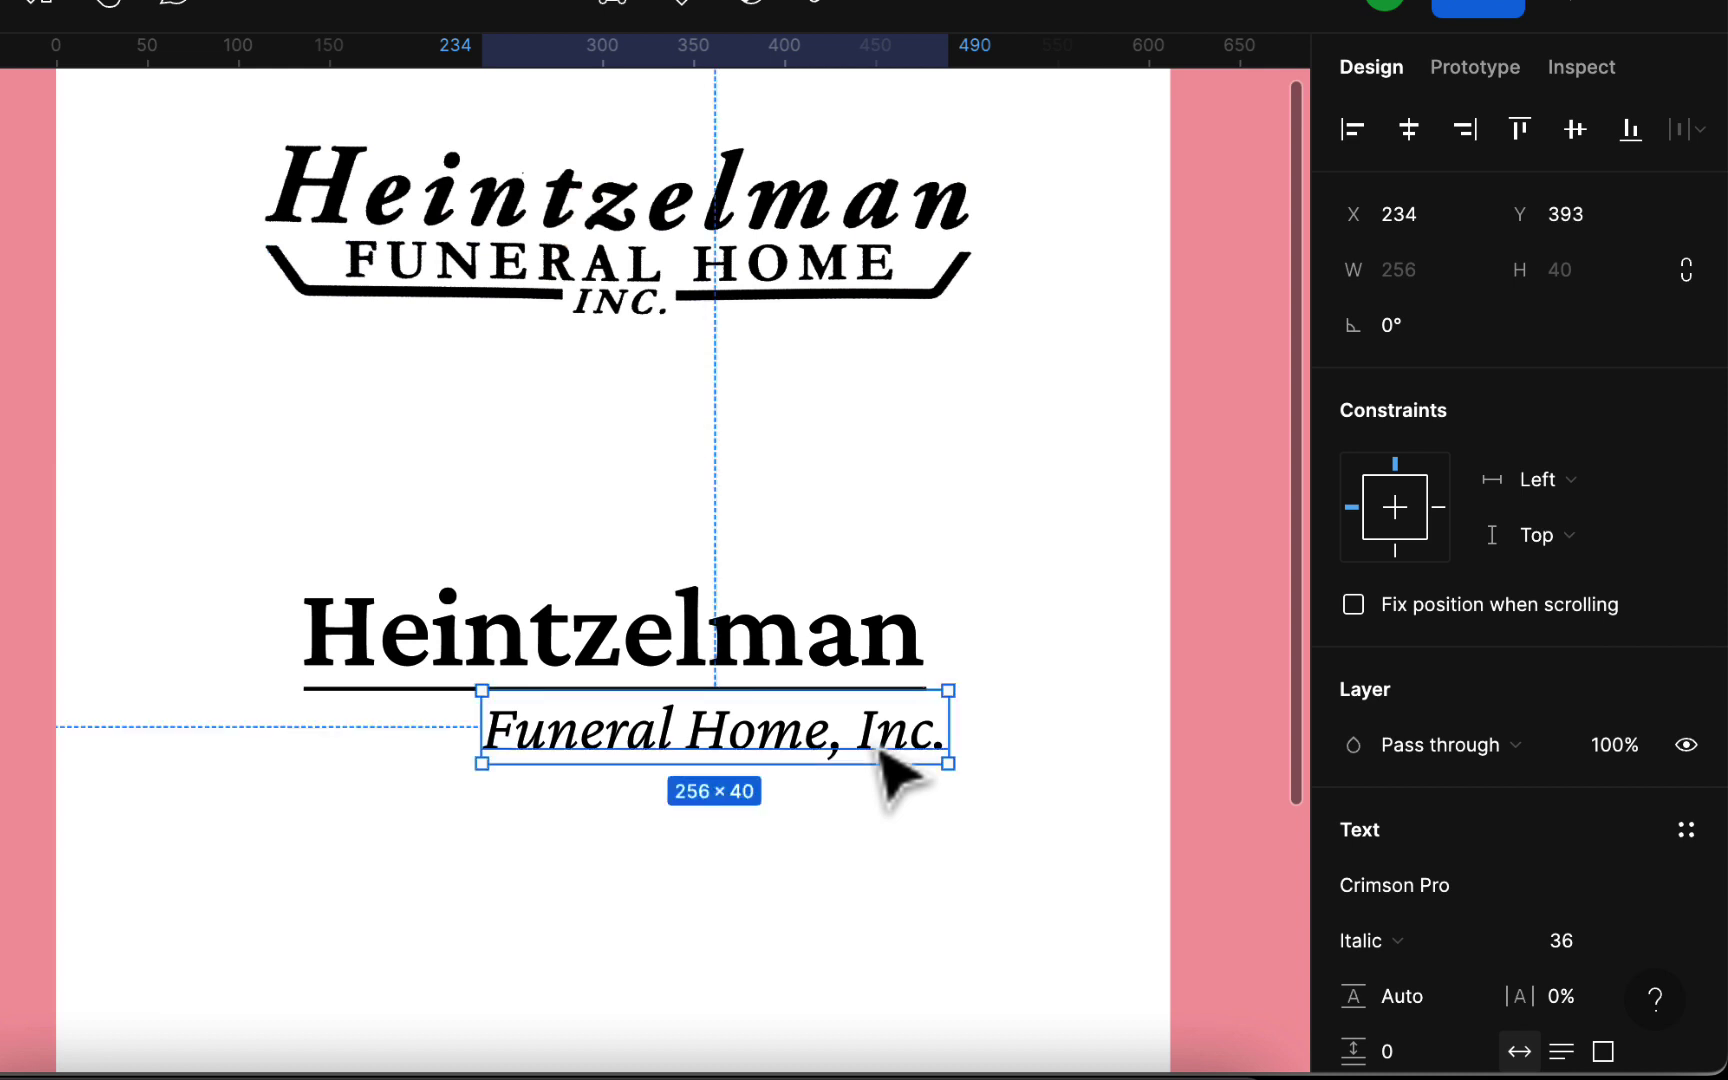
{"action": "left_click", "coordinate": [414, 692]}
{"action": "left_click_drag", "start_coordinate": [418, 690], "coordinate": [424, 694]}
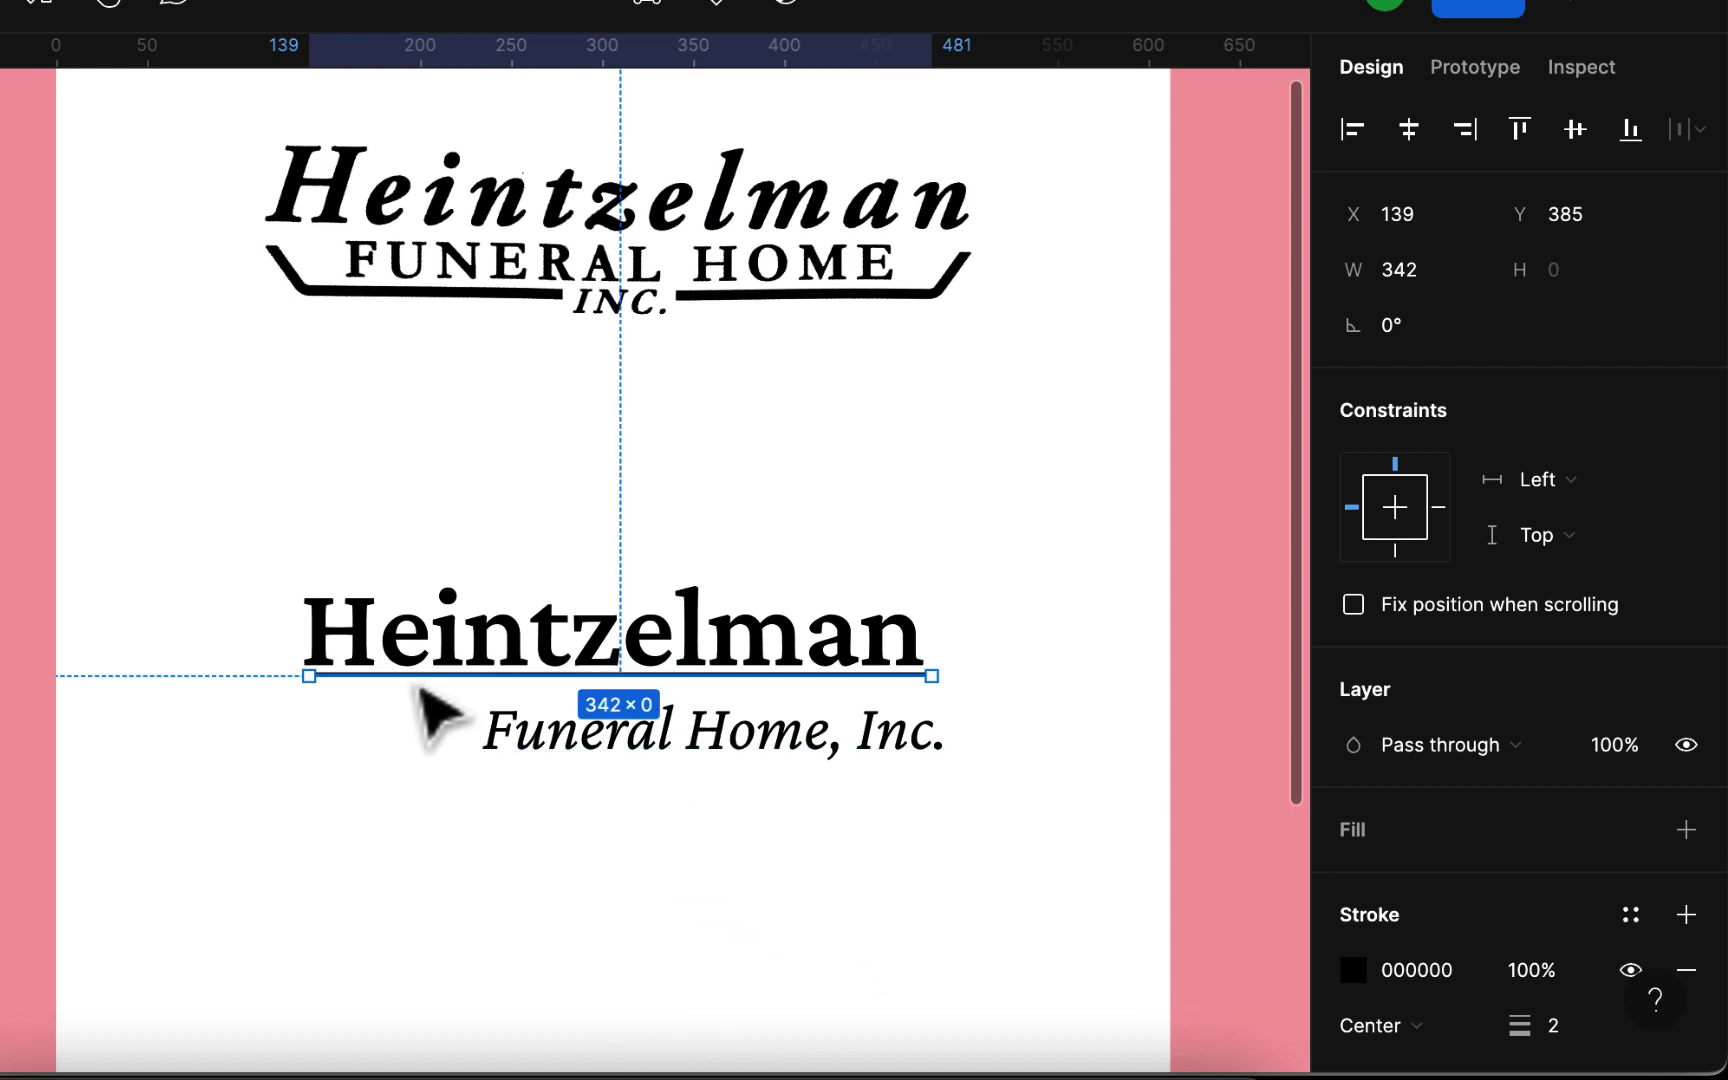
{"action": "left_click_drag", "start_coordinate": [418, 686], "coordinate": [386, 926]}
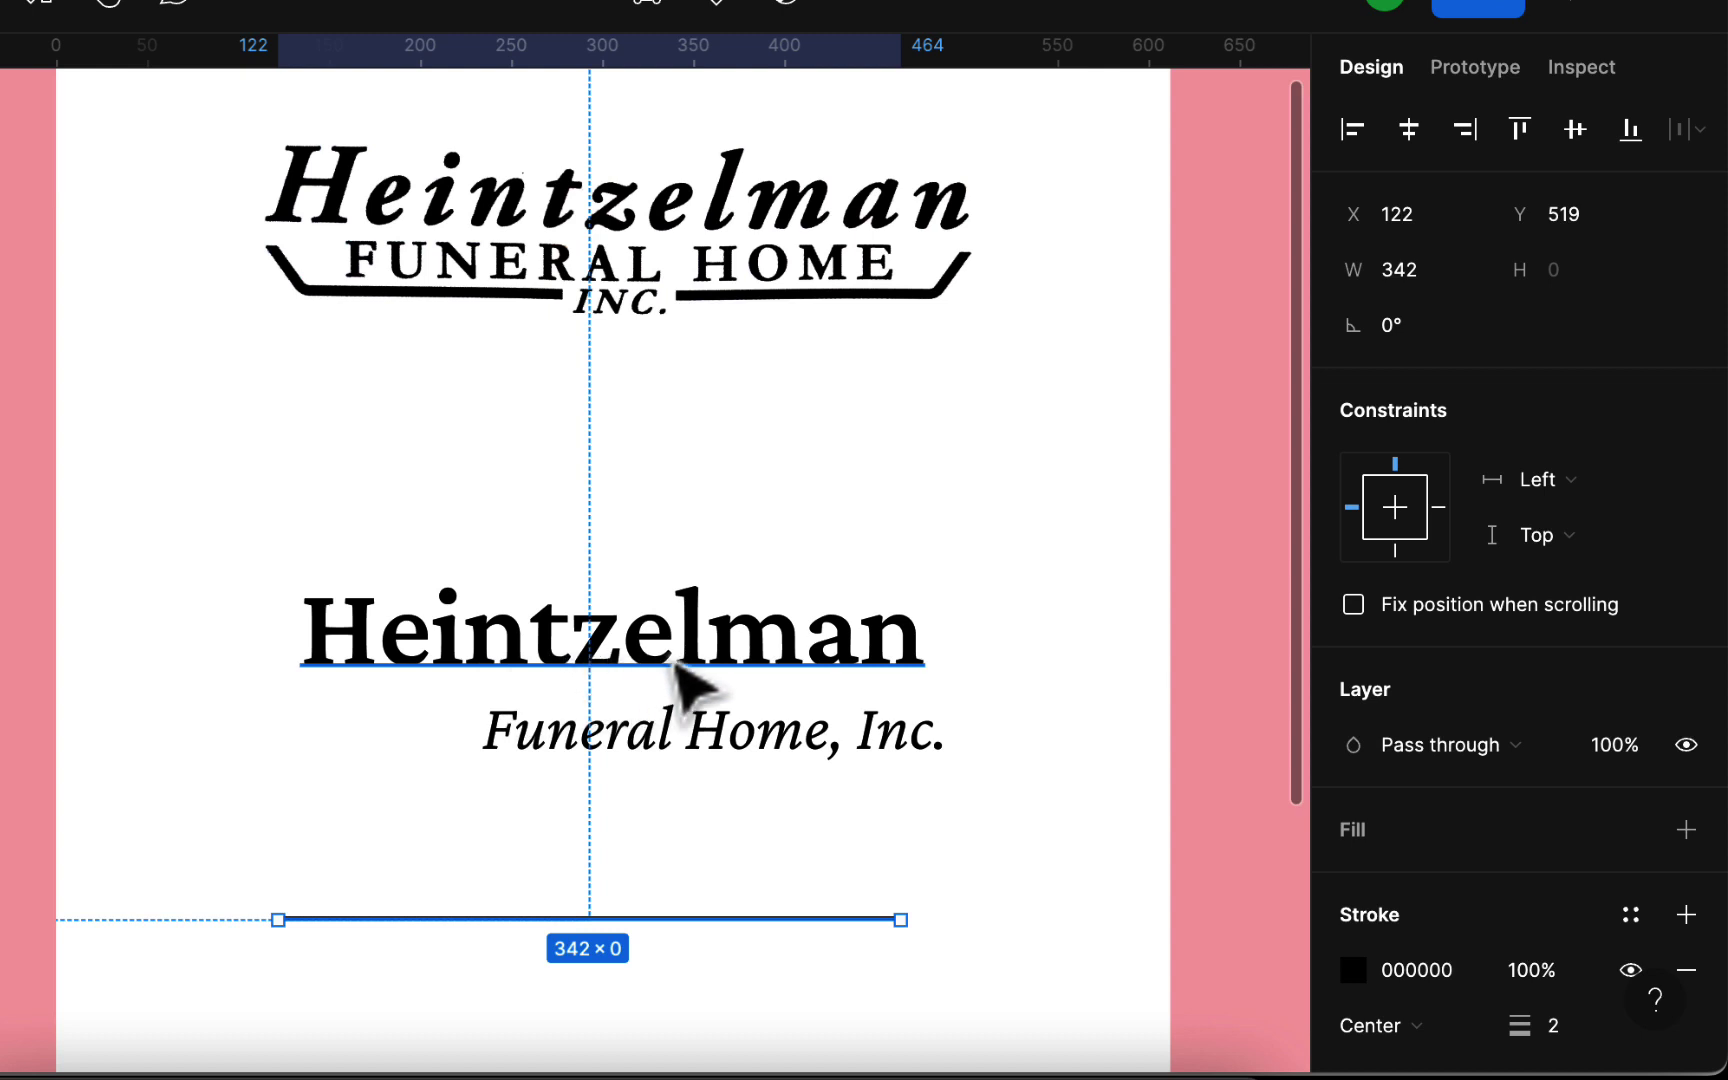
{"action": "left_click", "coordinate": [993, 686]}
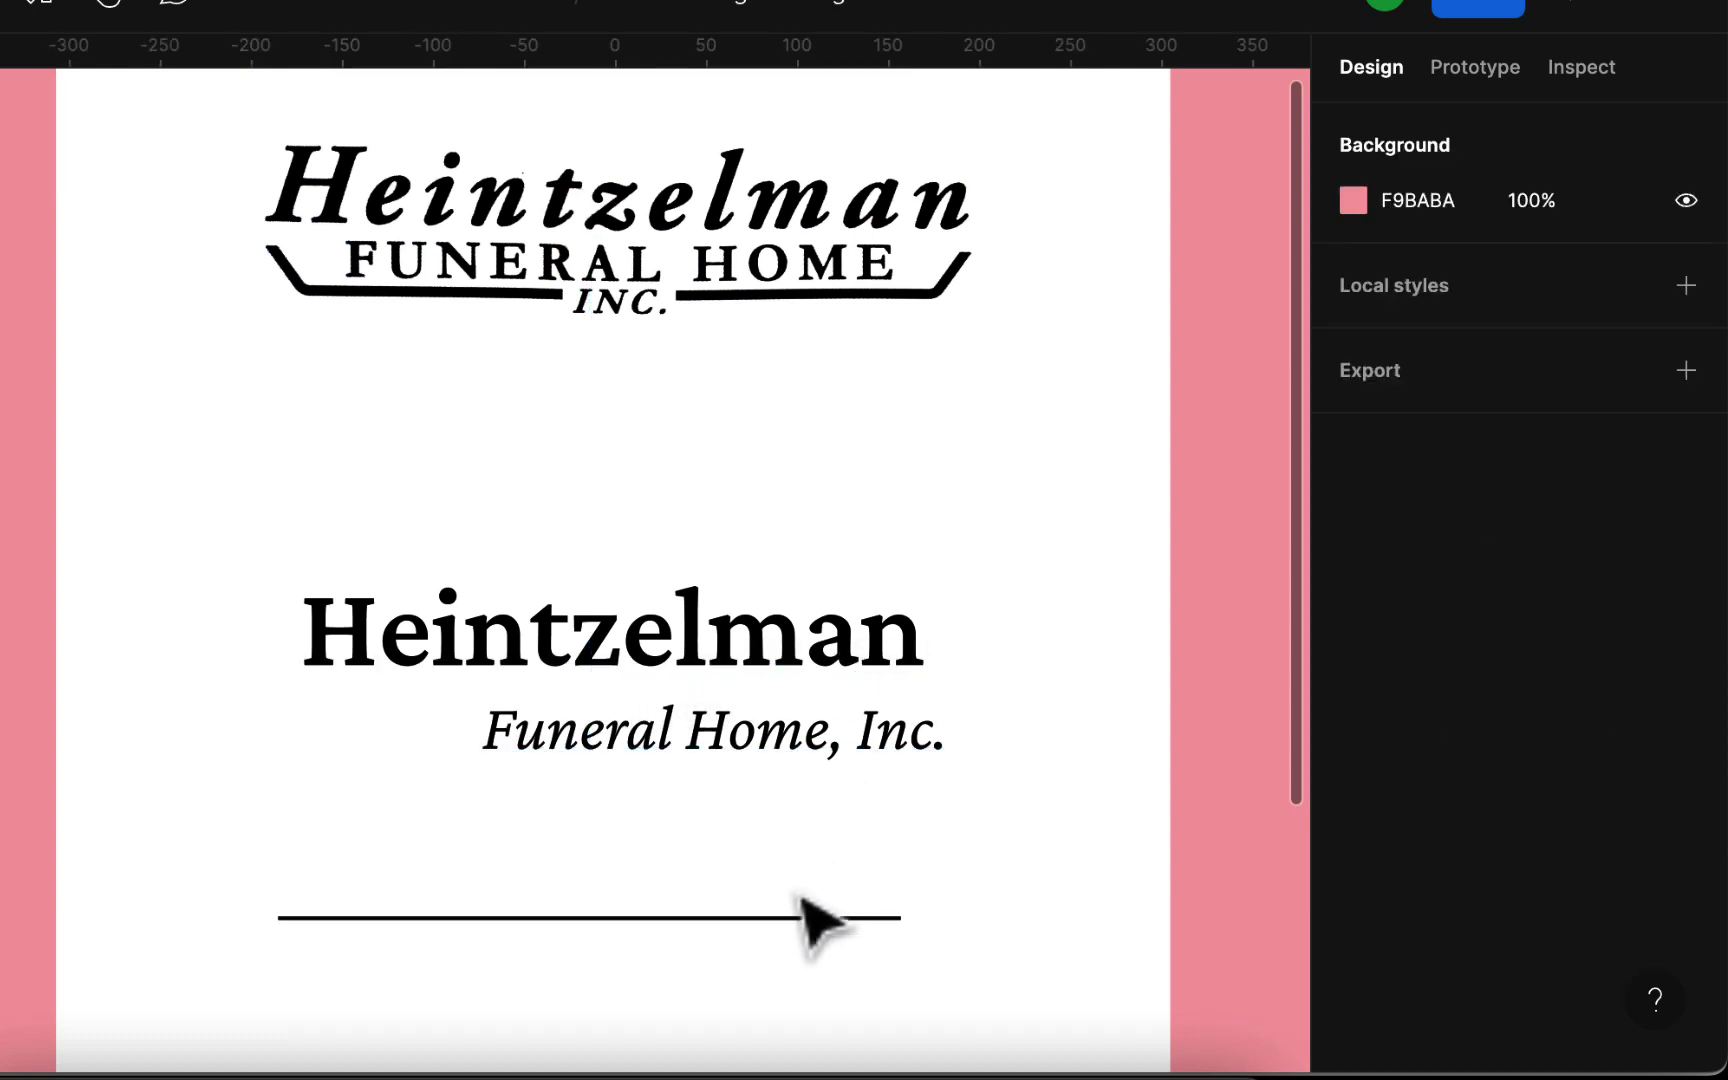
{"action": "mouse_move", "coordinate": [811, 944]}
{"action": "left_mouse_down"}
{"action": "mouse_move", "coordinate": [860, 770]}
{"action": "mouse_move", "coordinate": [852, 694]}
{"action": "mouse_move", "coordinate": [822, 899]}
{"action": "mouse_move", "coordinate": [856, 725]}
{"action": "mouse_move", "coordinate": [822, 708]}
{"action": "mouse_move", "coordinate": [814, 953]}
{"action": "left_mouse_up"}
Reduce the Funeral Home, Inc. text's size to 32 and align it with Heintzelman's right edge at X 251, Y 379.
{"action": "left_click_drag", "start_coordinate": [822, 744], "coordinate": [799, 731]}
{"action": "scroll", "coordinate": [1620, 890], "scroll_direction": "down", "scroll_amount": 1}
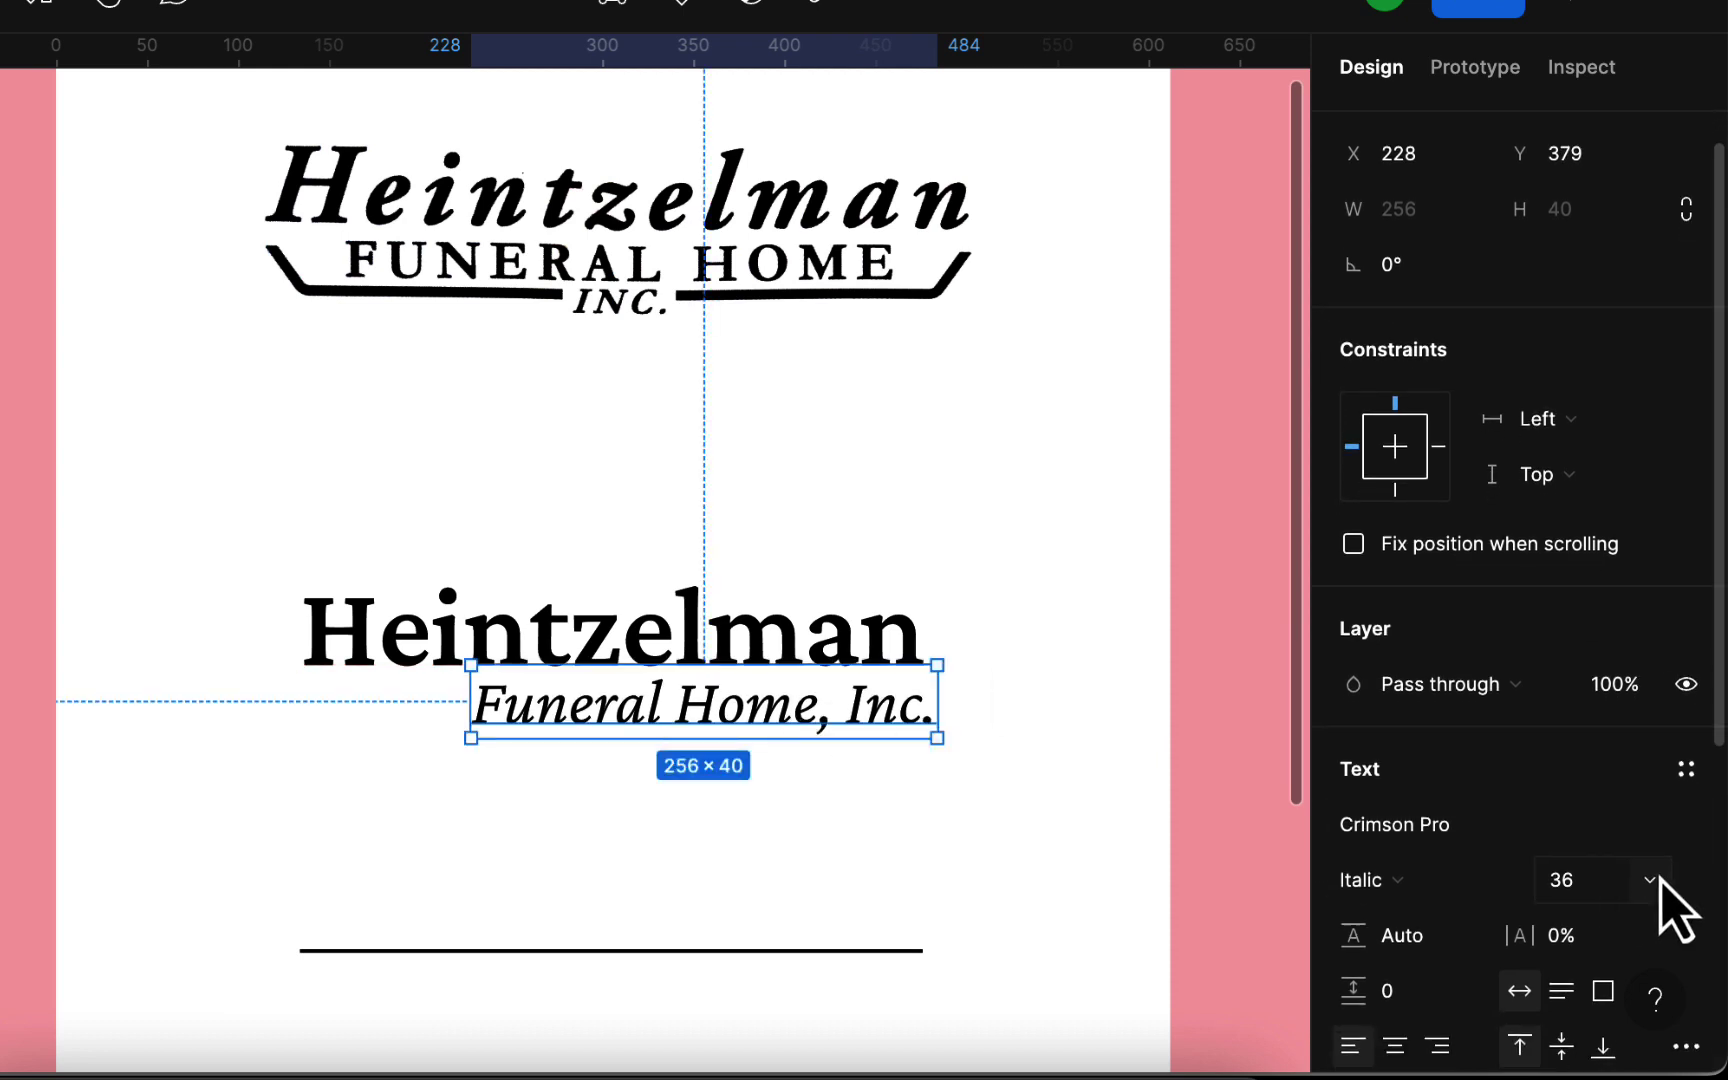
{"action": "left_click", "coordinate": [1651, 885]}
{"action": "left_click", "coordinate": [1655, 838]}
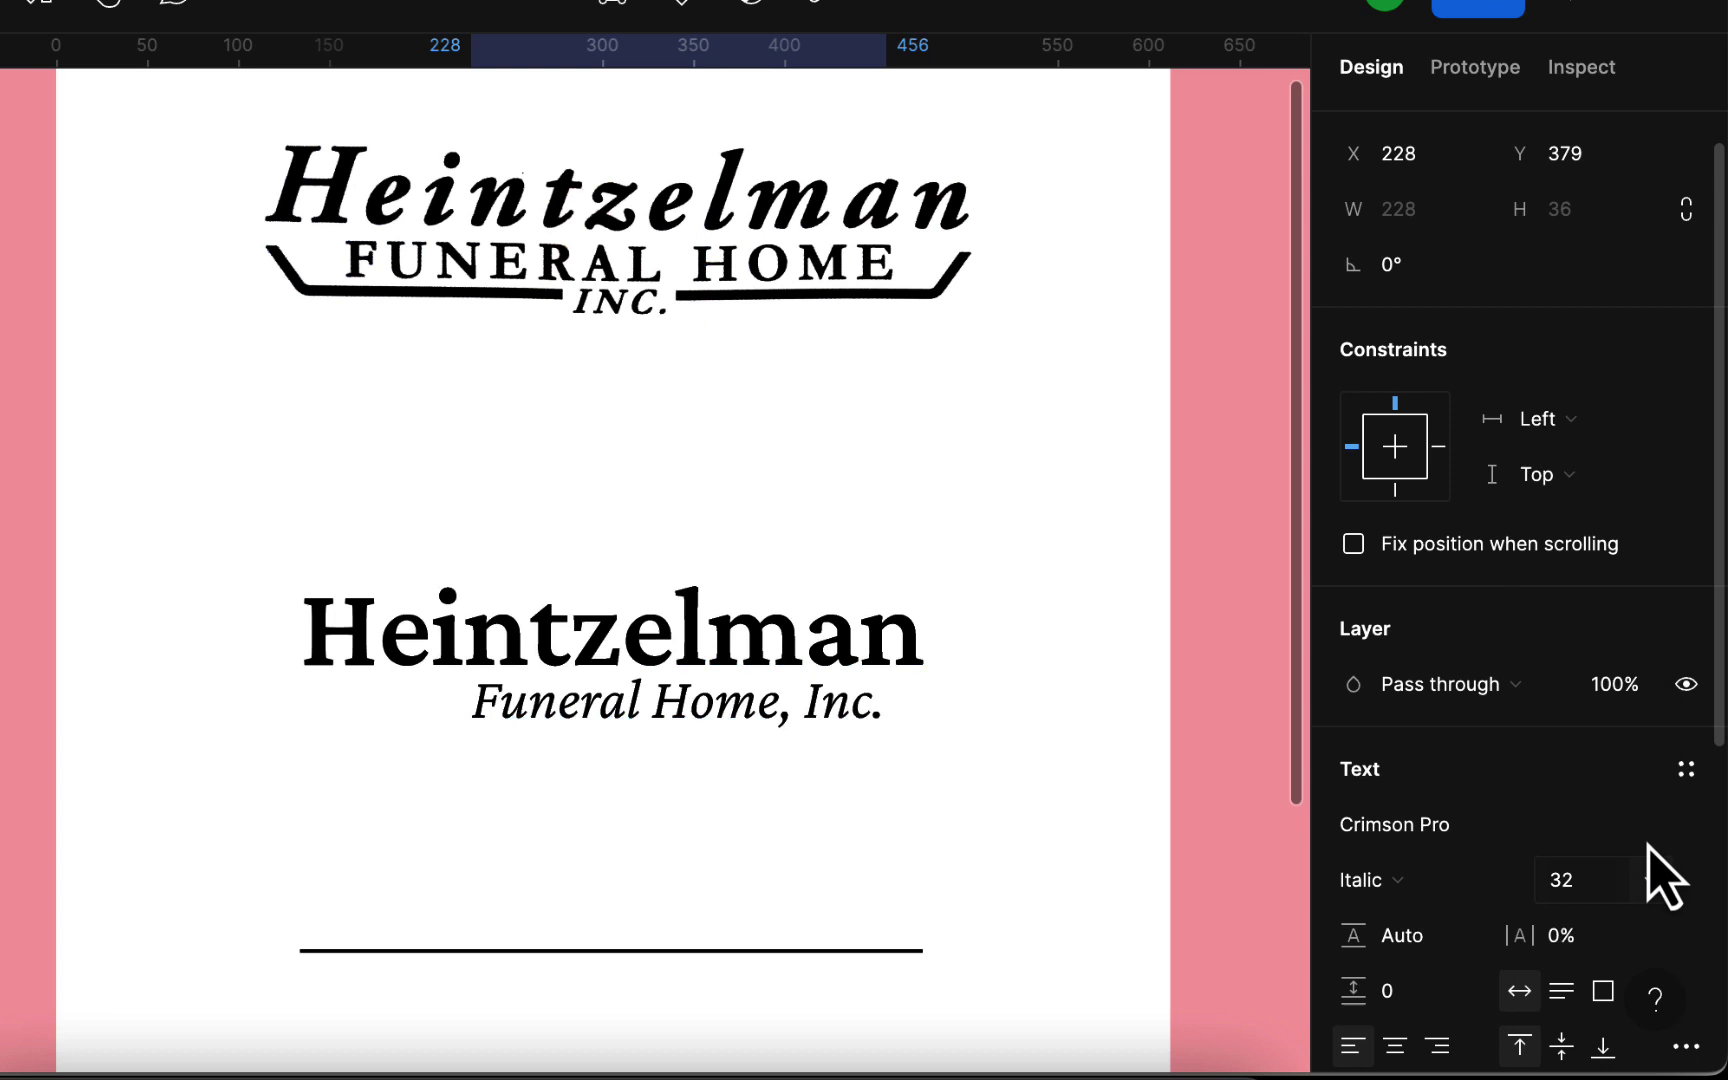
{"action": "left_click", "coordinate": [950, 850]}
{"action": "left_click_drag", "start_coordinate": [783, 716], "coordinate": [816, 721]}
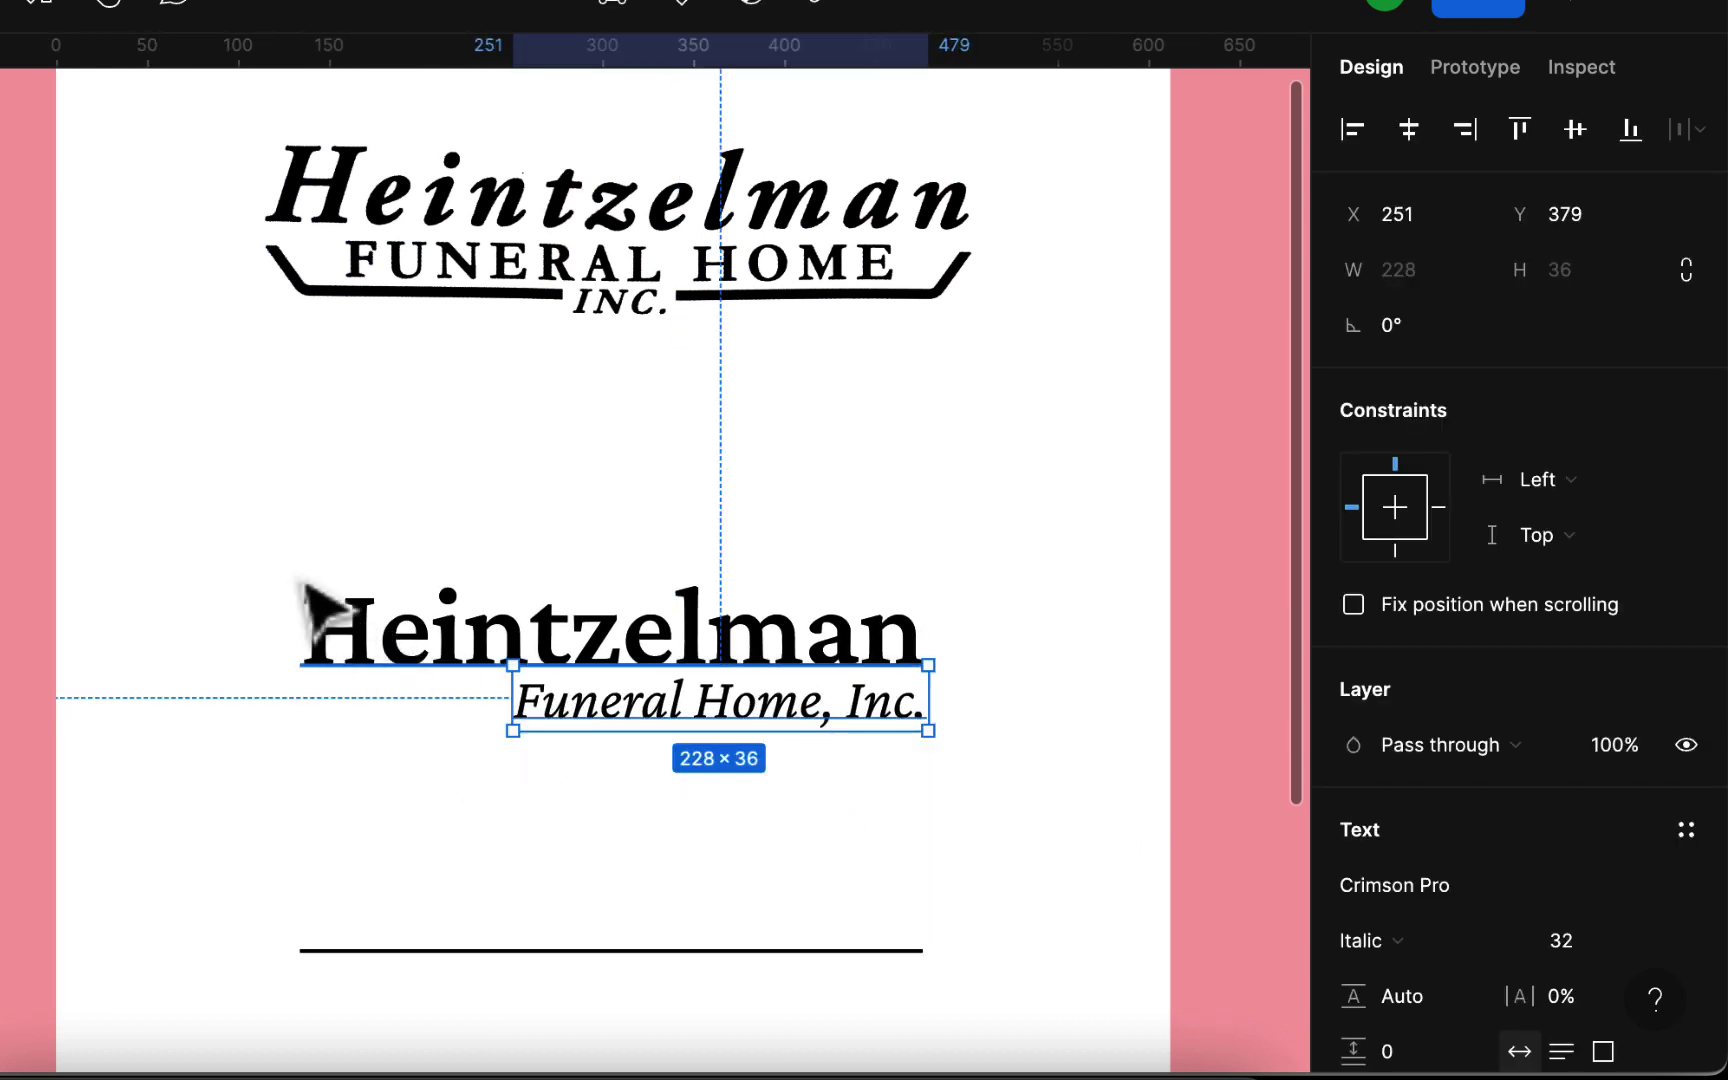
Try other positions for the Funeral Home, Inc. text, leaving it tight beneath Heintzelman at X 251, Y 378.
{"action": "left_click", "coordinate": [880, 966]}
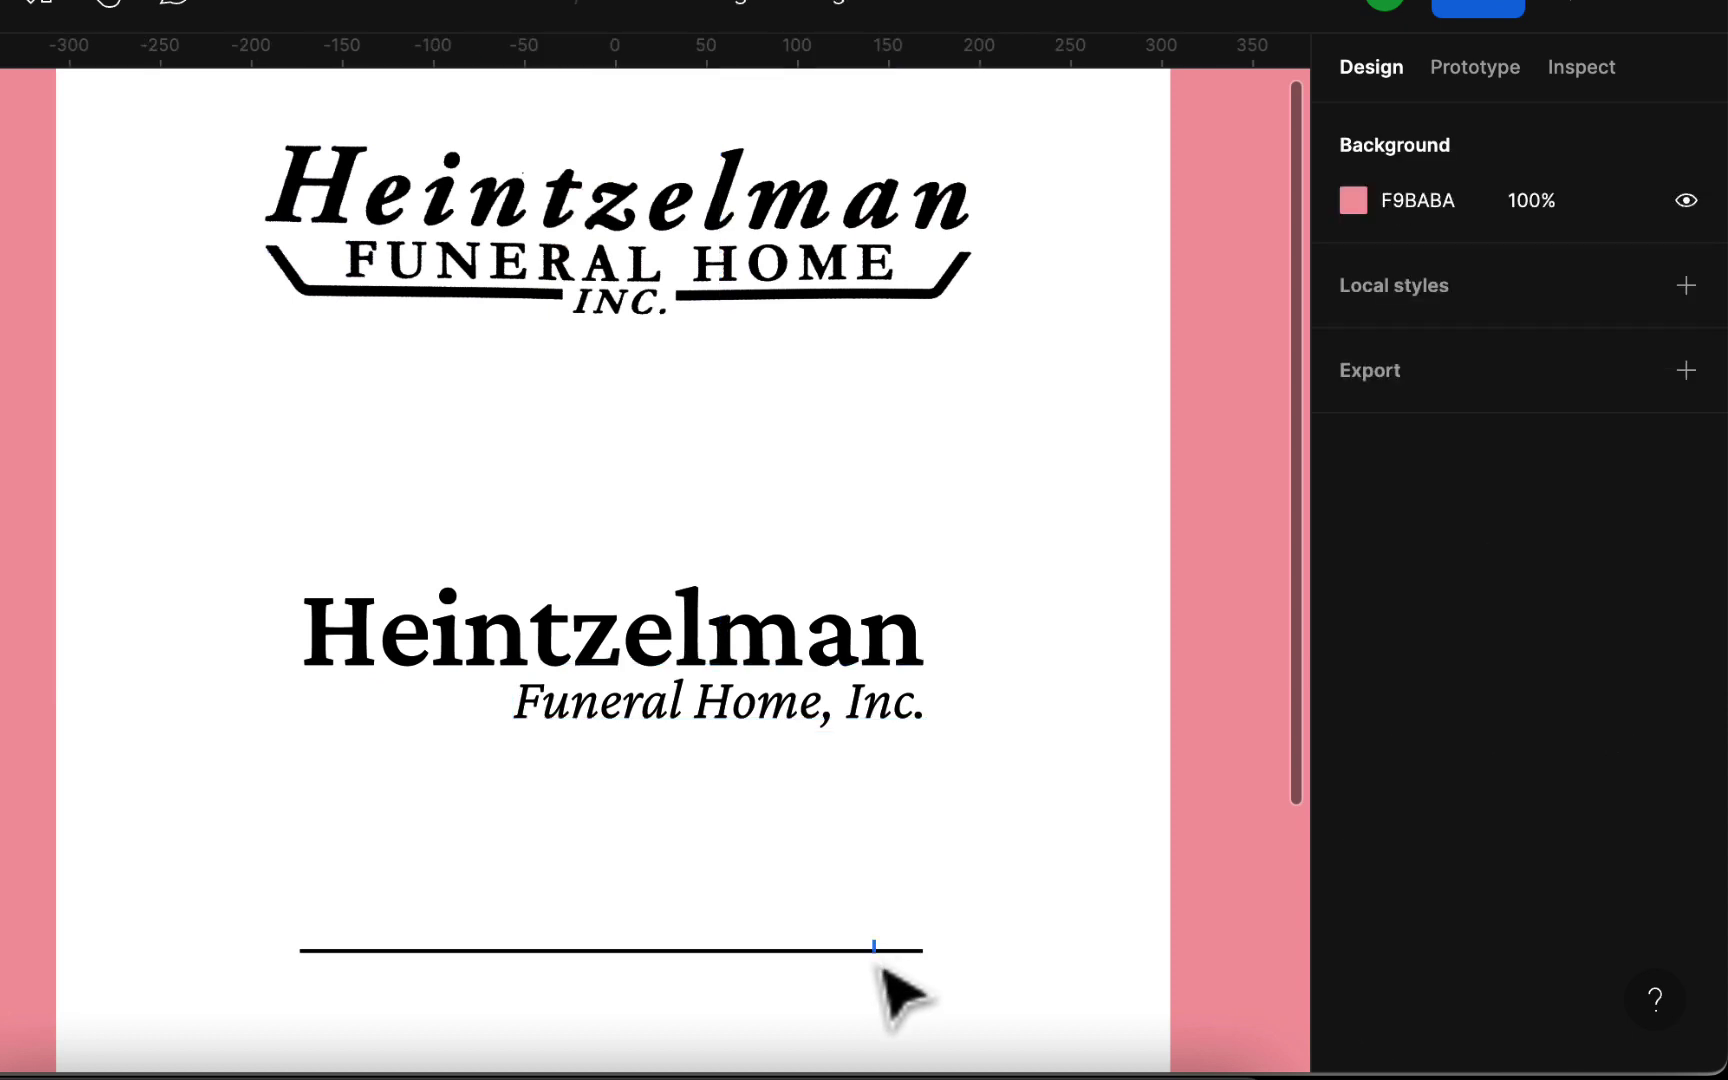
{"action": "left_click", "coordinate": [882, 972]}
{"action": "left_click", "coordinate": [1015, 897]}
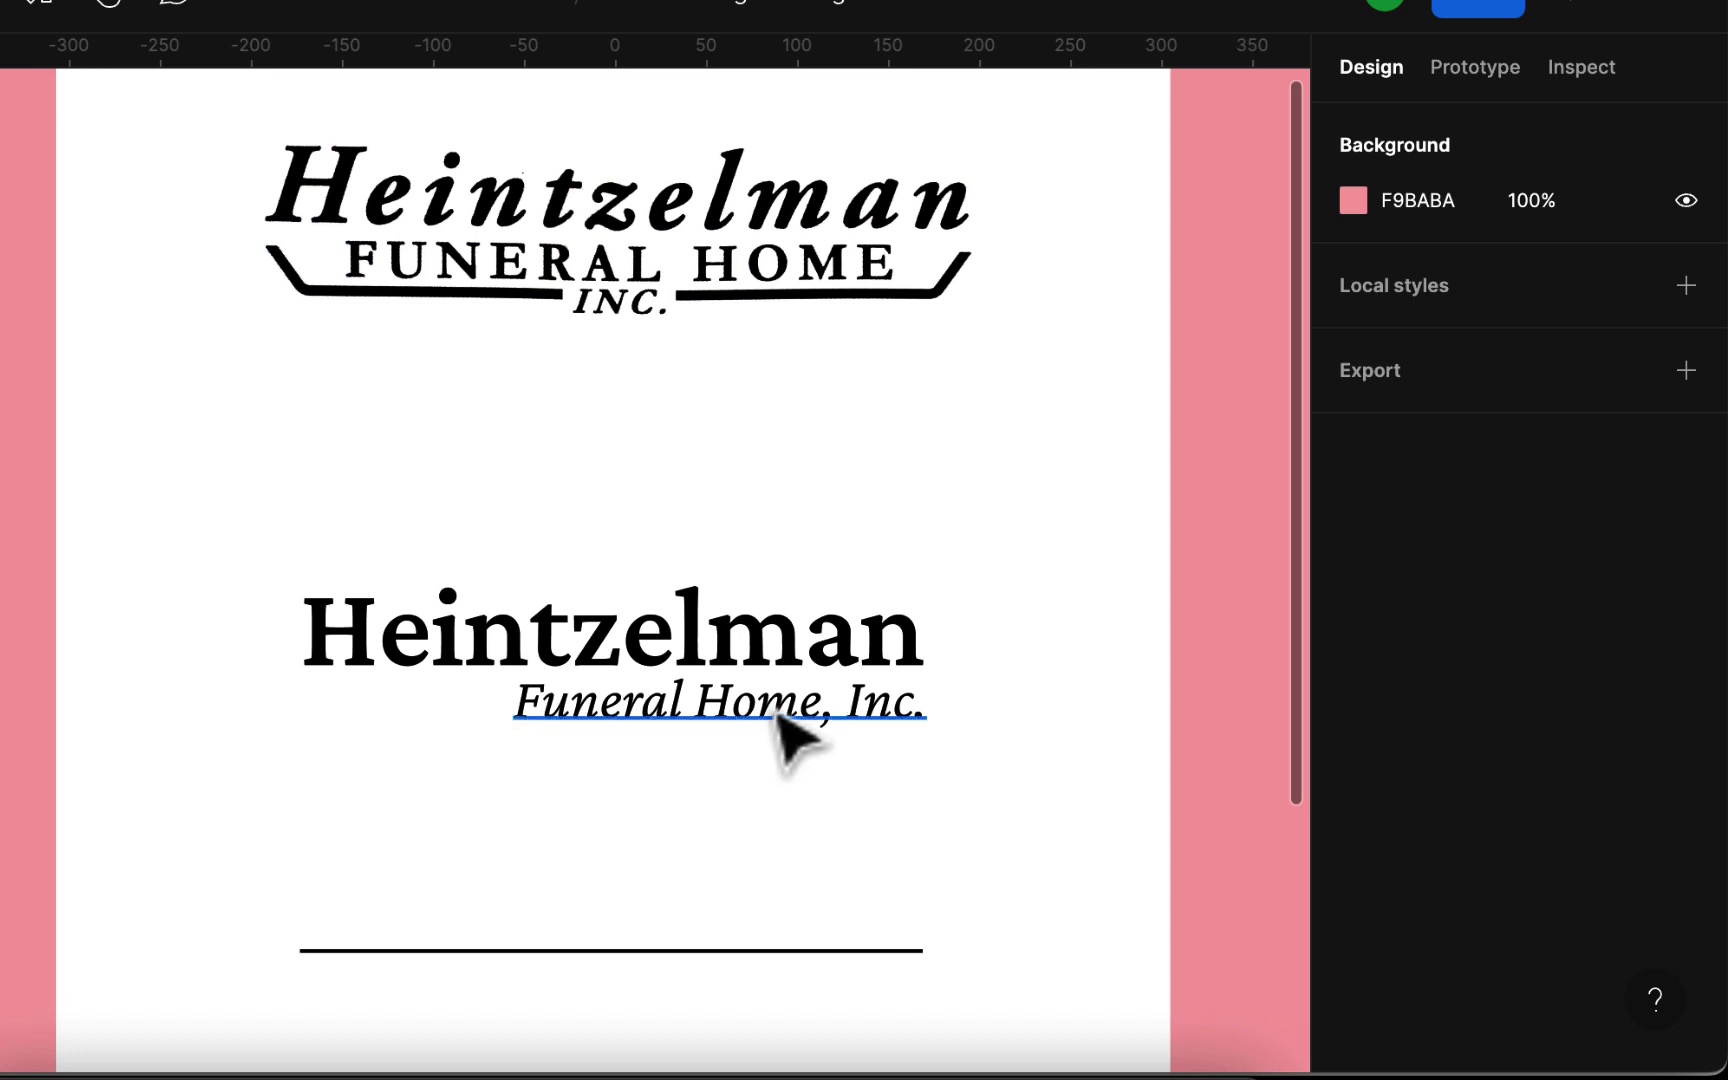
{"action": "left_click_drag", "start_coordinate": [775, 710], "coordinate": [720, 714]}
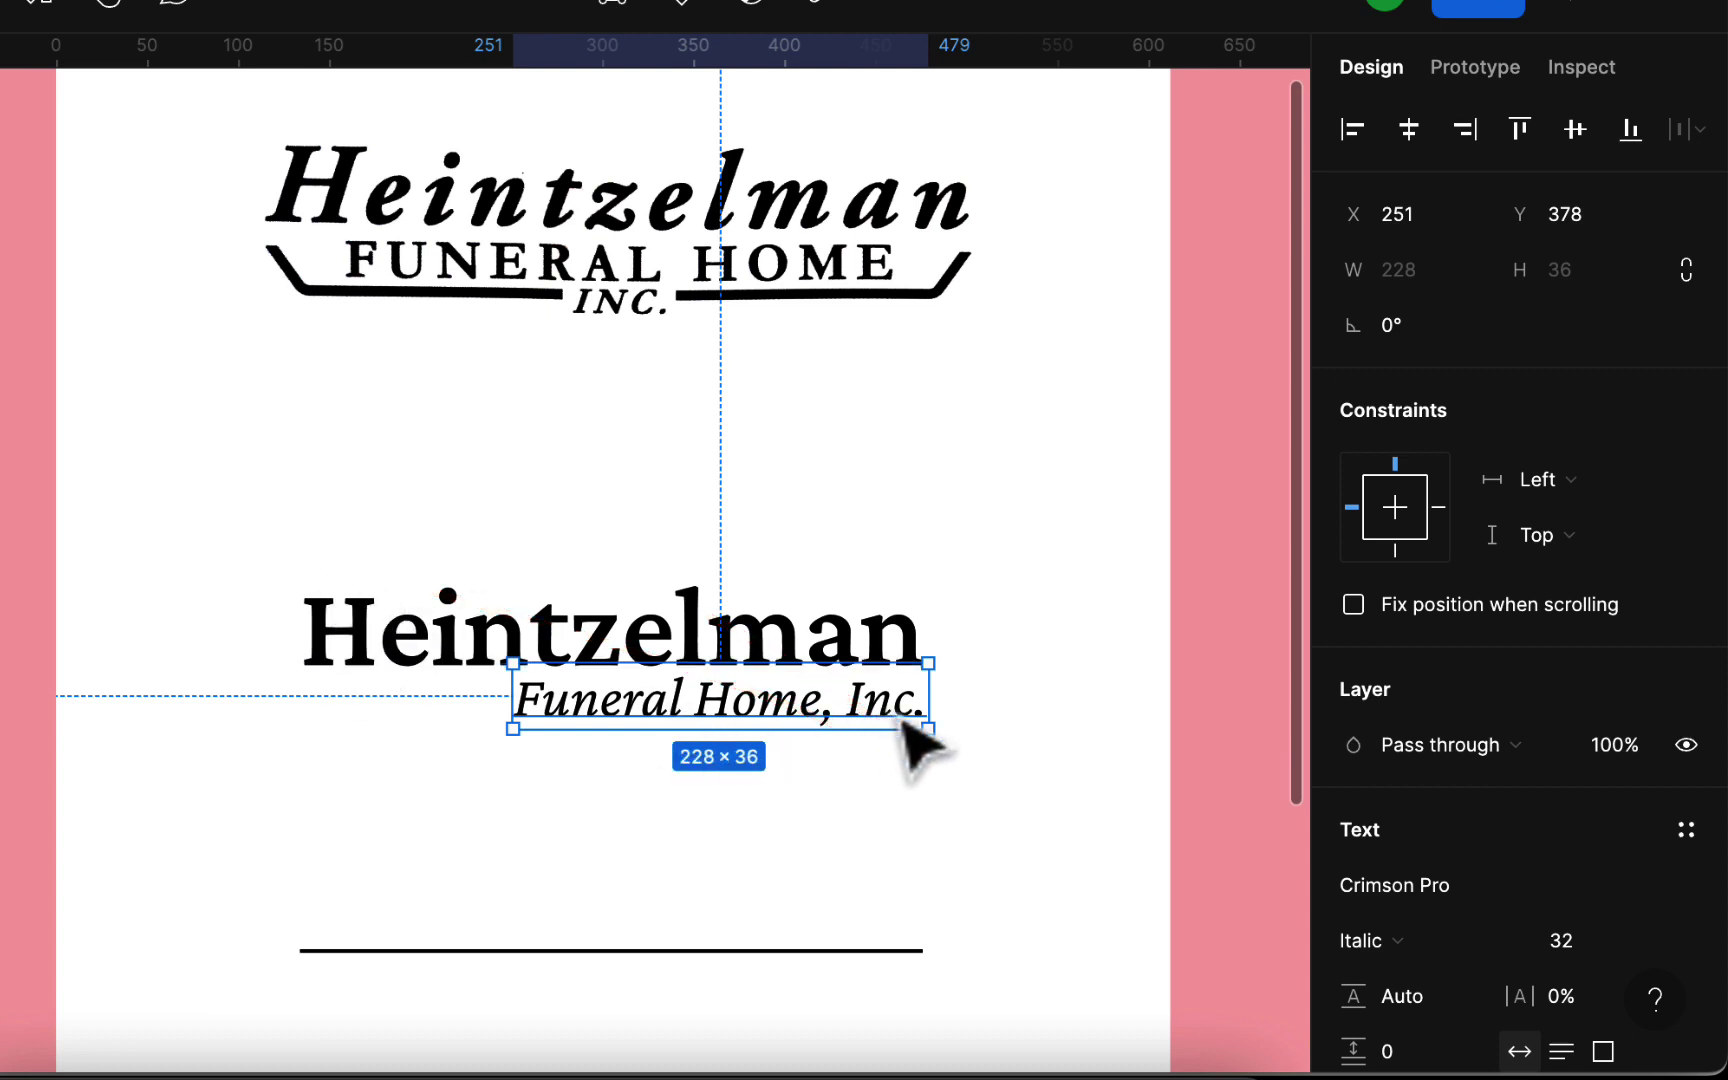
{"action": "left_click", "coordinate": [982, 842]}
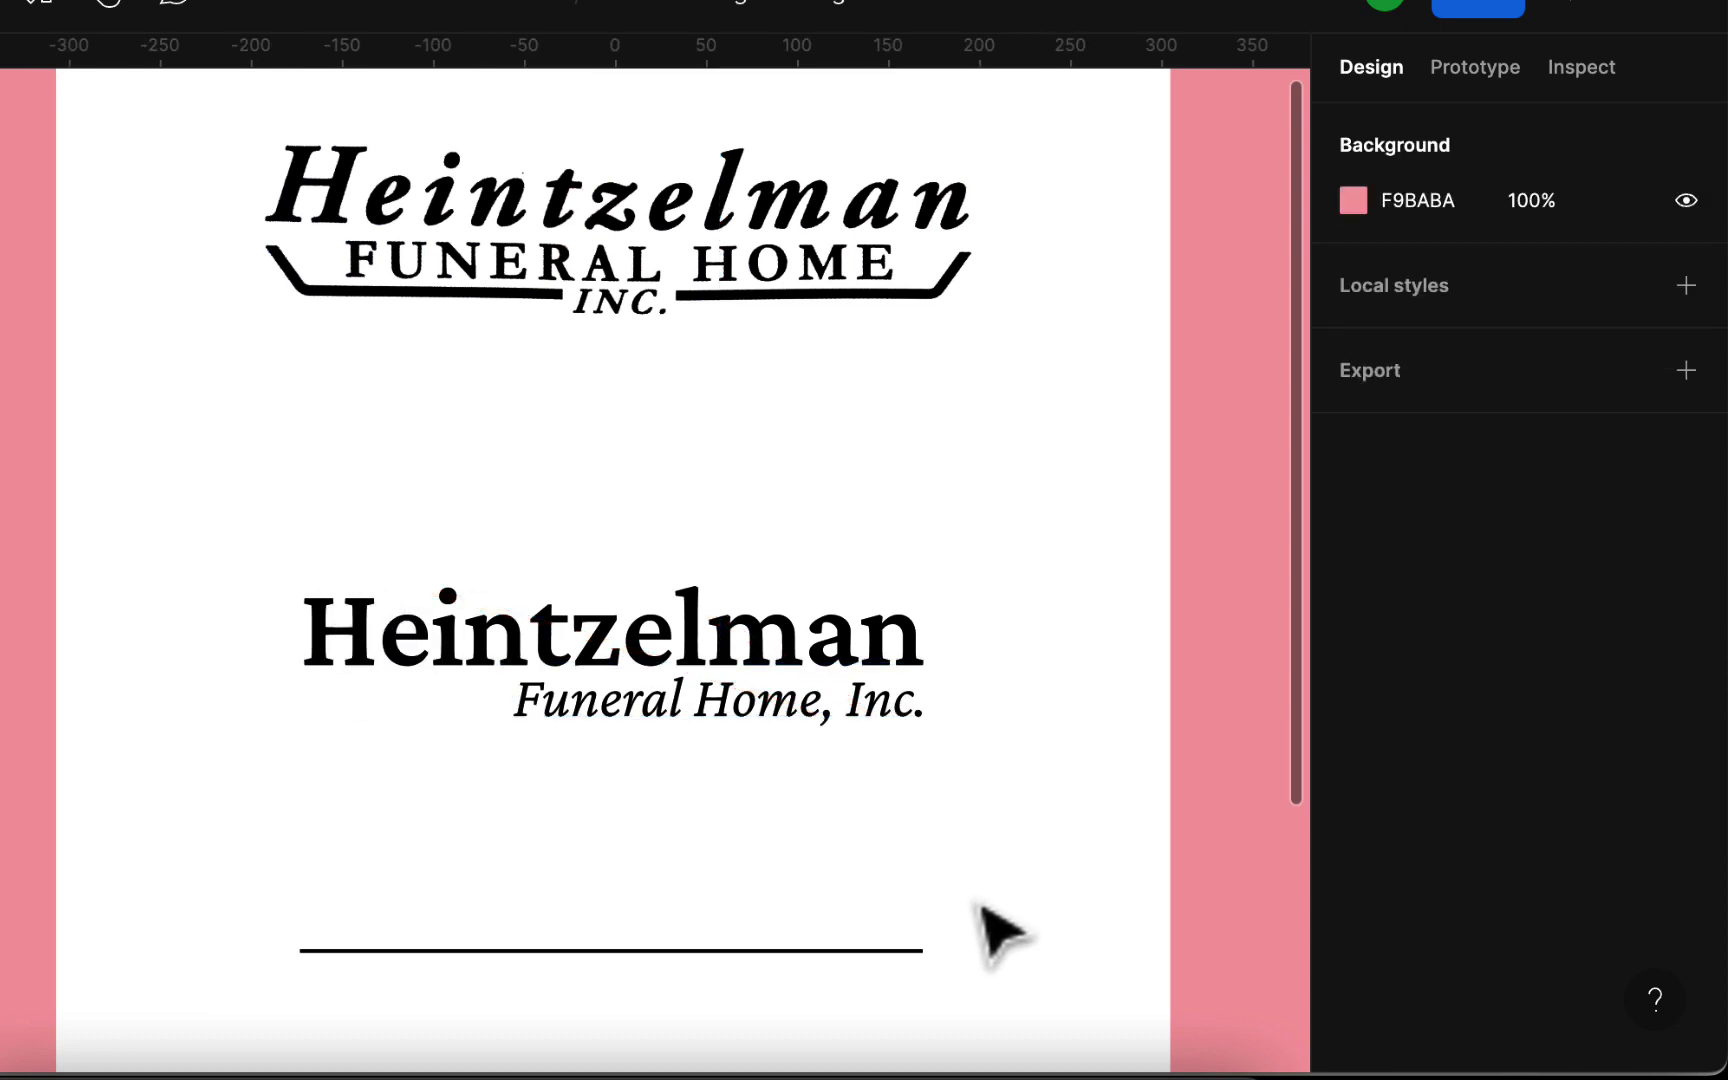
Lower the Funeral Home, Inc. text and move the parked line back up between it and Heintzelman.
{"action": "left_click", "coordinate": [850, 728]}
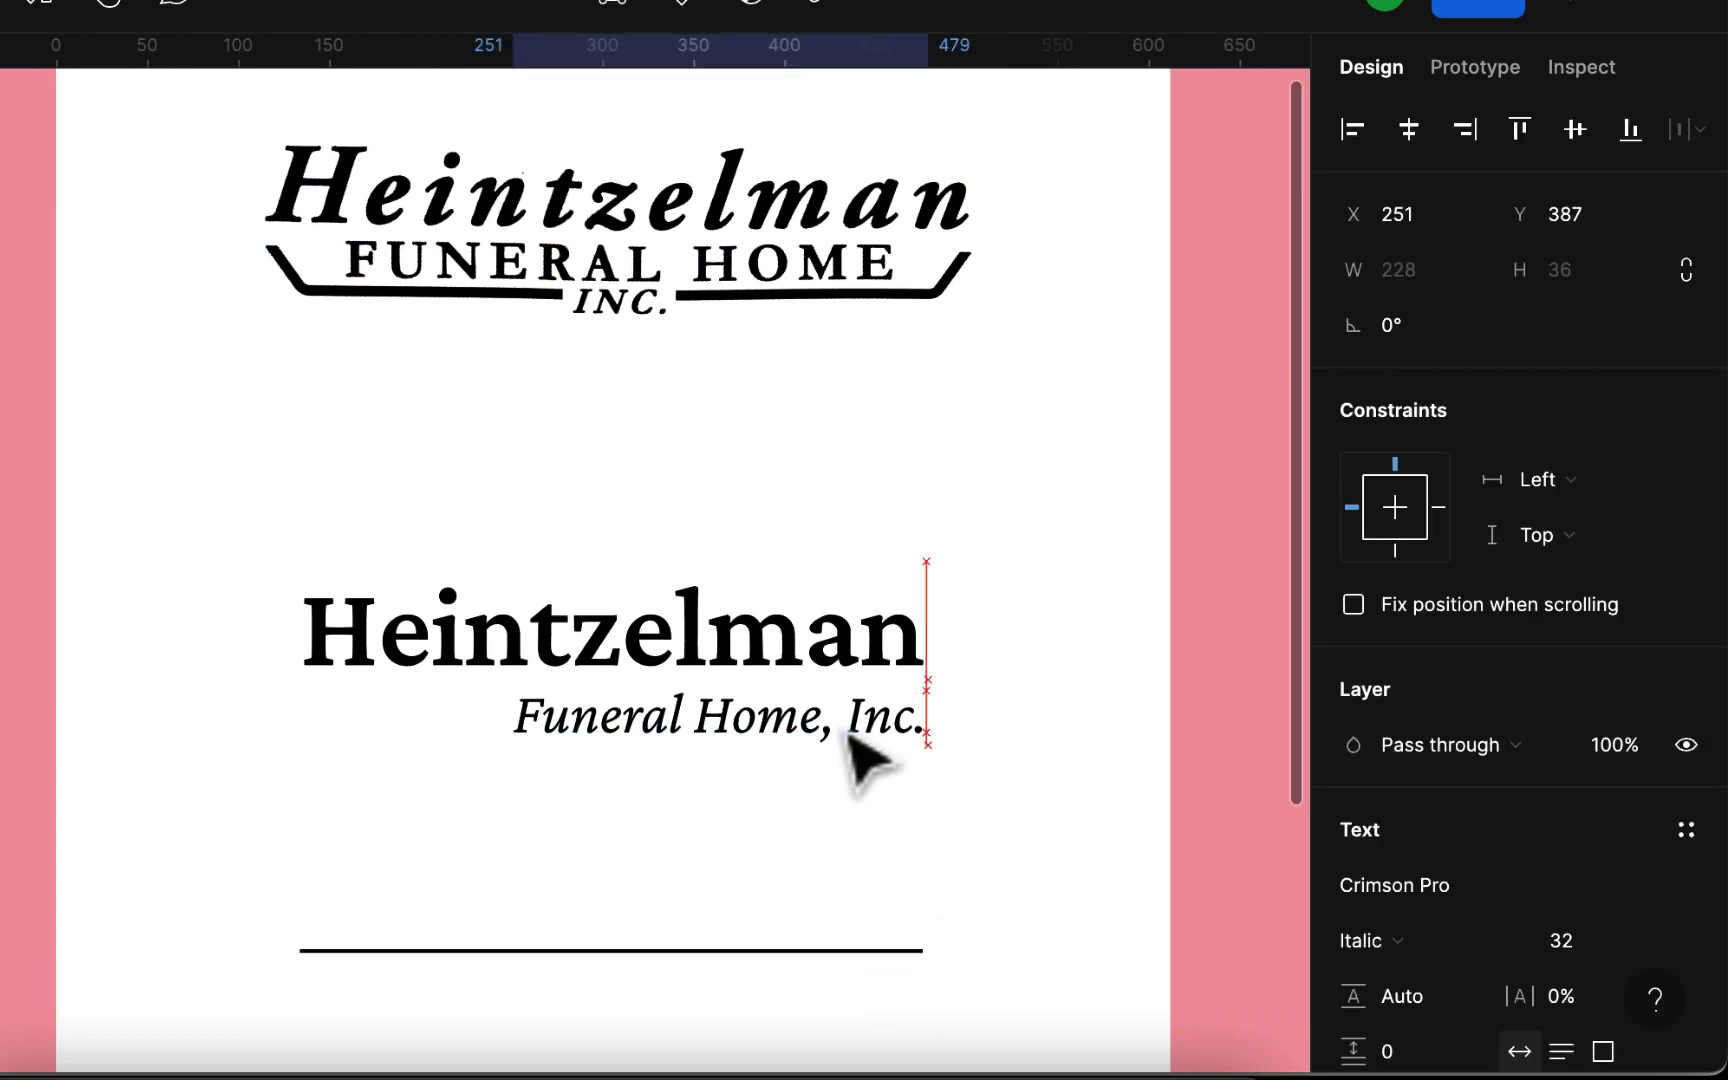
{"action": "left_click_drag", "start_coordinate": [856, 953], "coordinate": [860, 697]}
{"action": "left_click", "coordinate": [885, 795]}
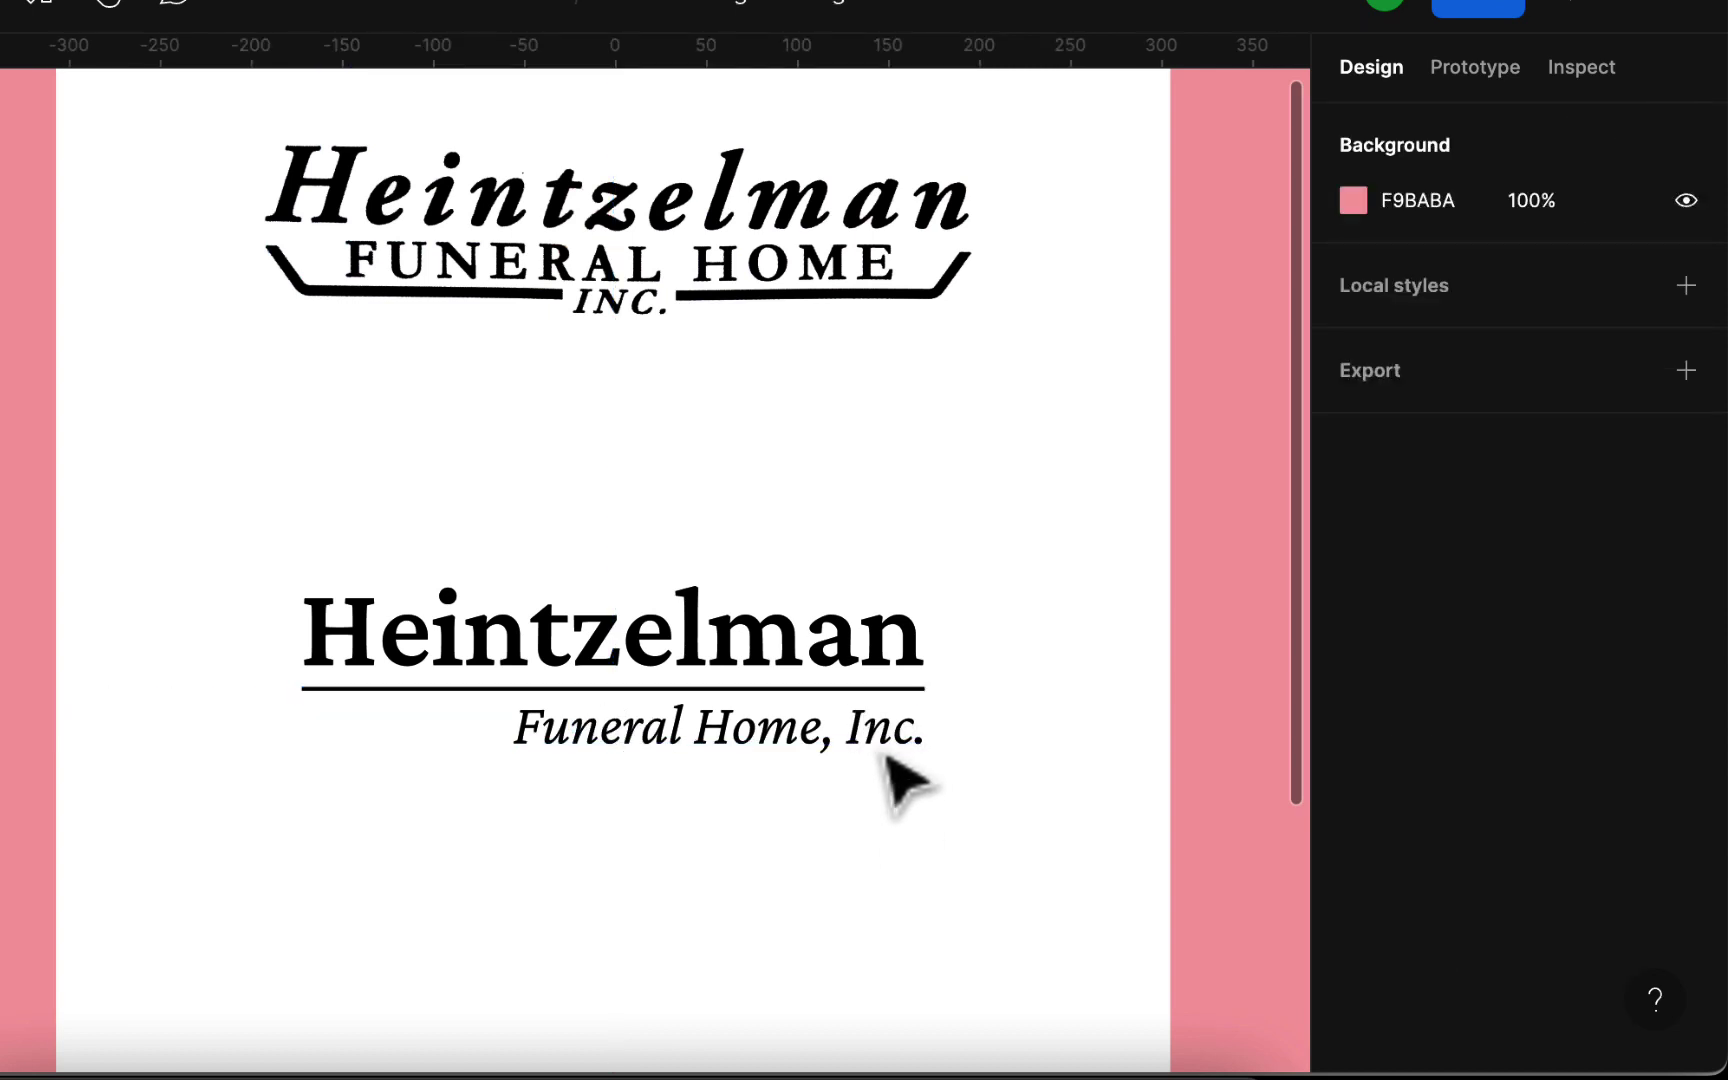
Nudge the Funeral Home, Inc. text down to Y 395 and shift it left toward the centre beneath the line.
{"action": "left_click", "coordinate": [890, 746]}
{"action": "key", "text": "Down"}
{"action": "key", "text": "Down"}
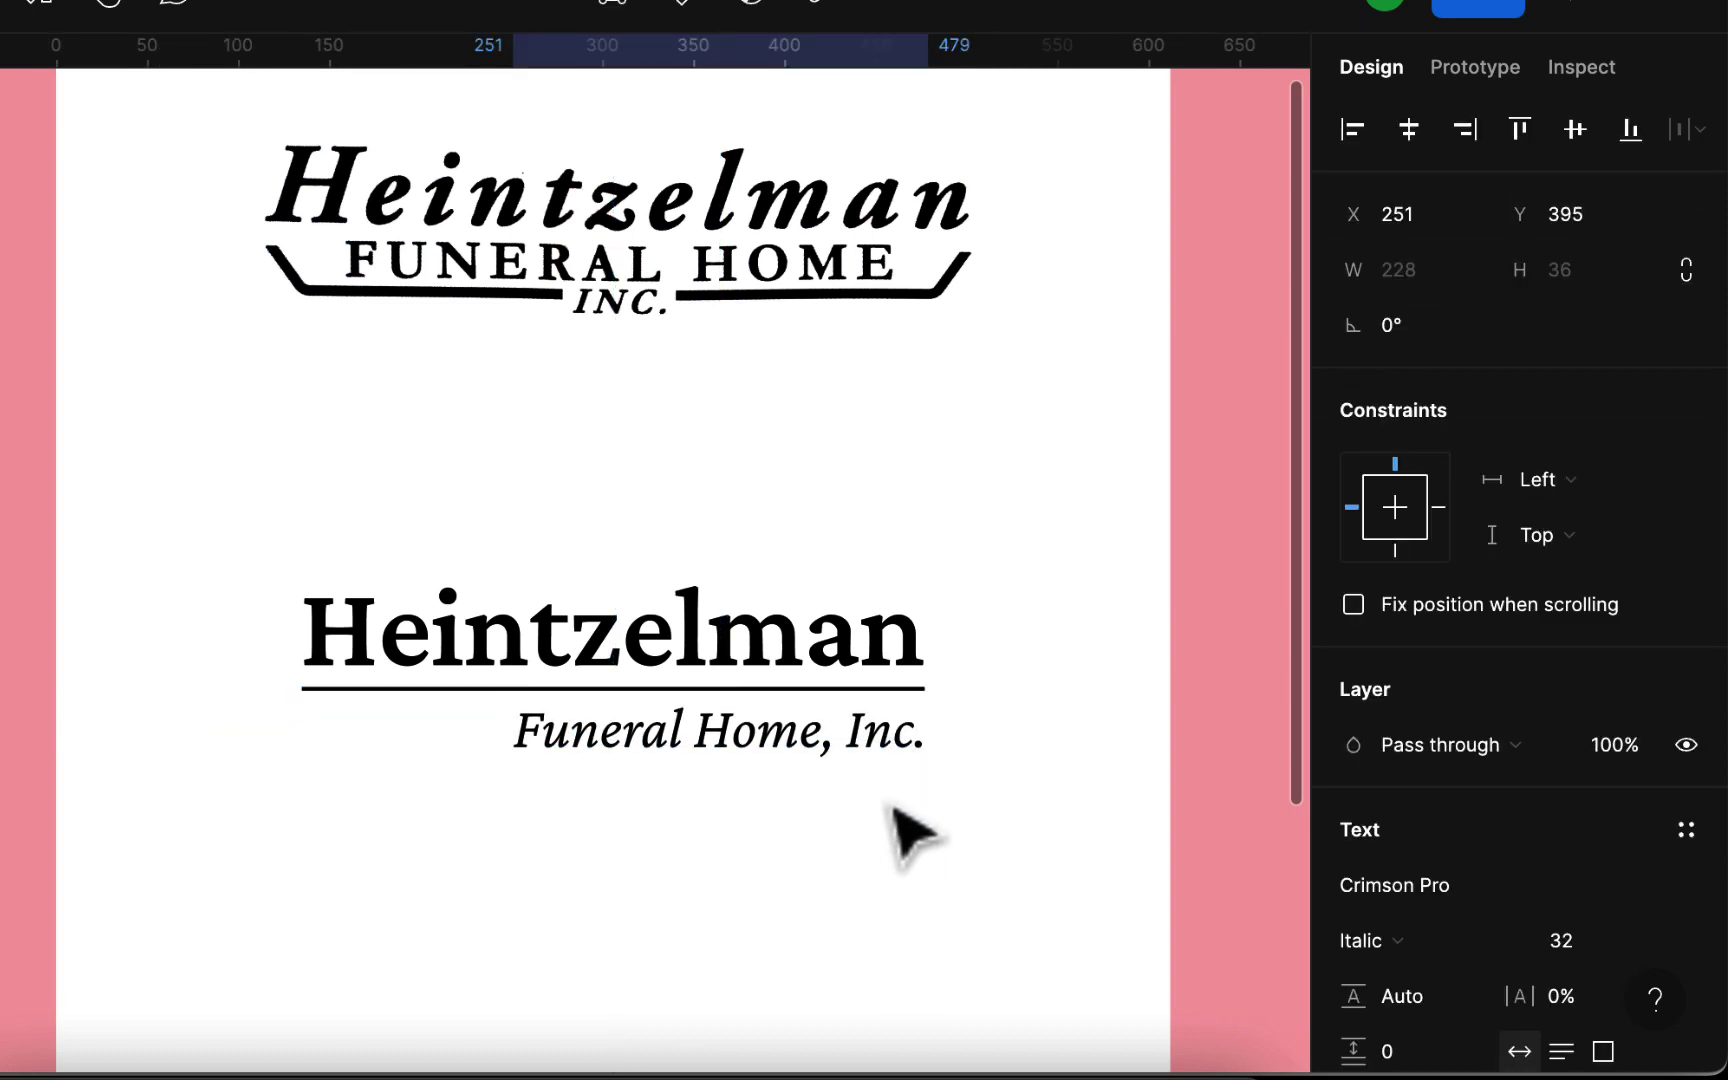
{"action": "left_click", "coordinate": [900, 885]}
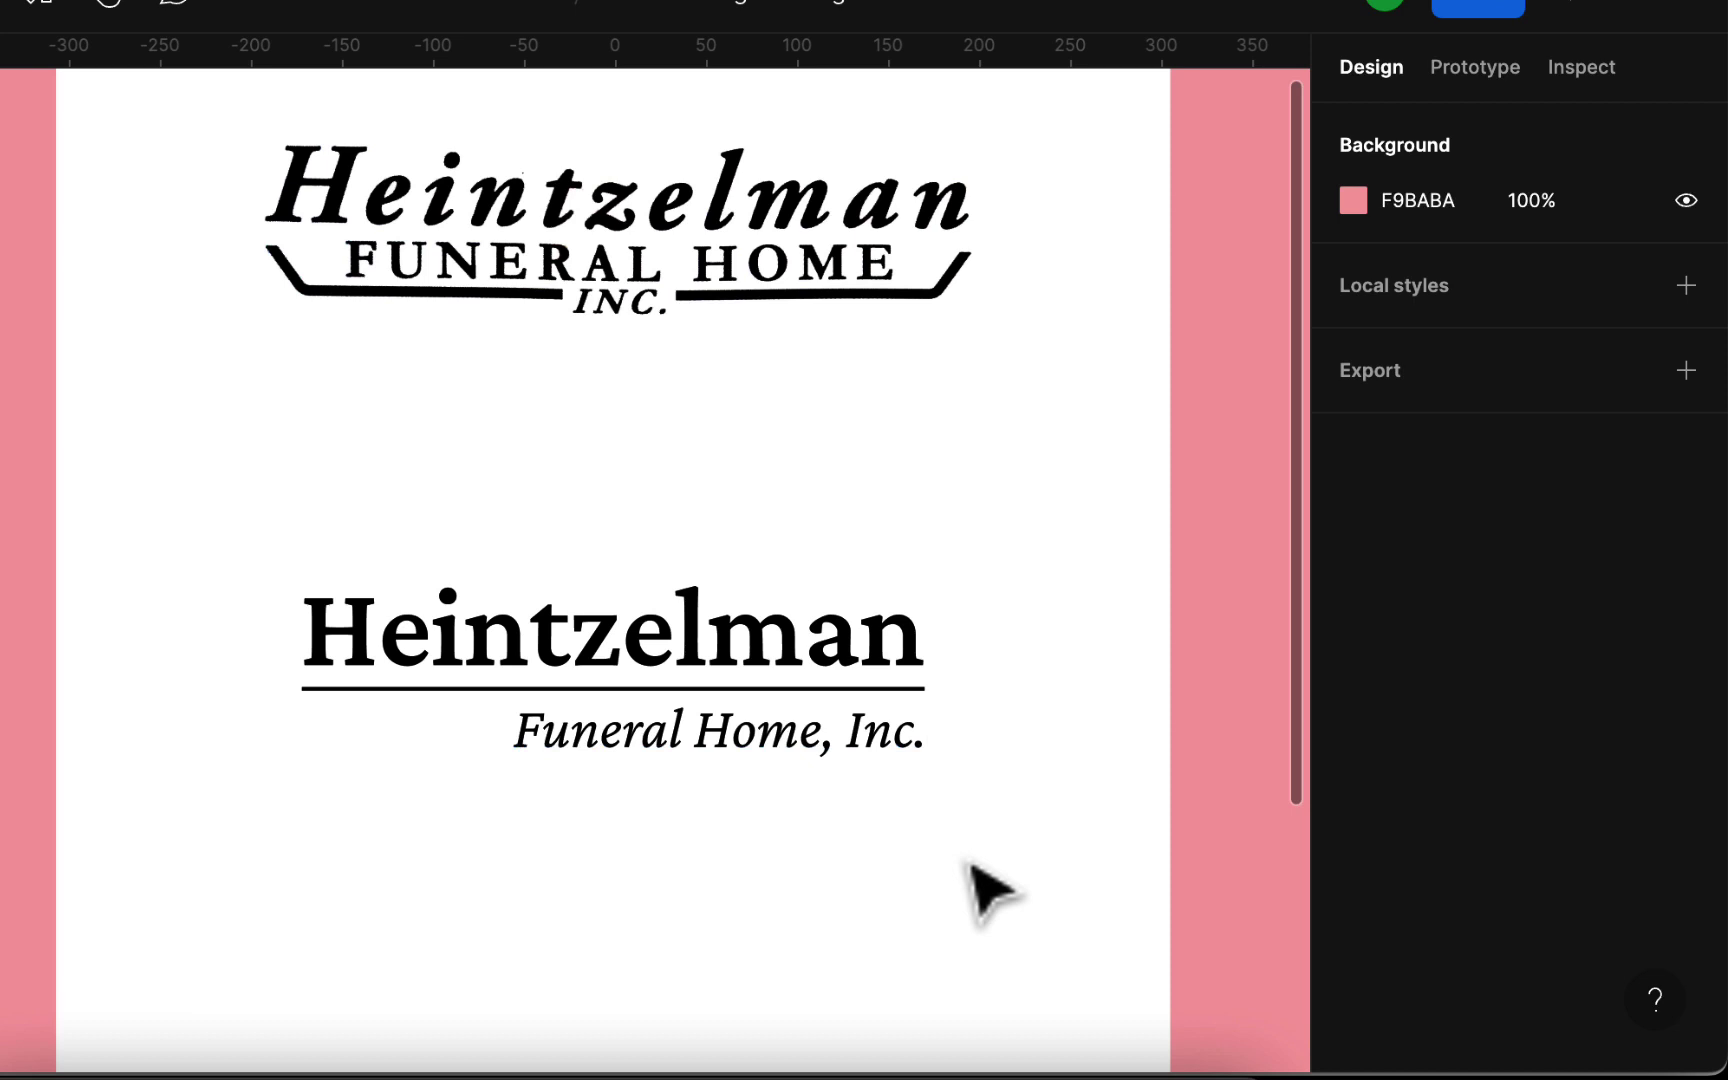
{"action": "left_click_drag", "start_coordinate": [791, 760], "coordinate": [706, 760]}
{"action": "left_click", "coordinate": [757, 852]}
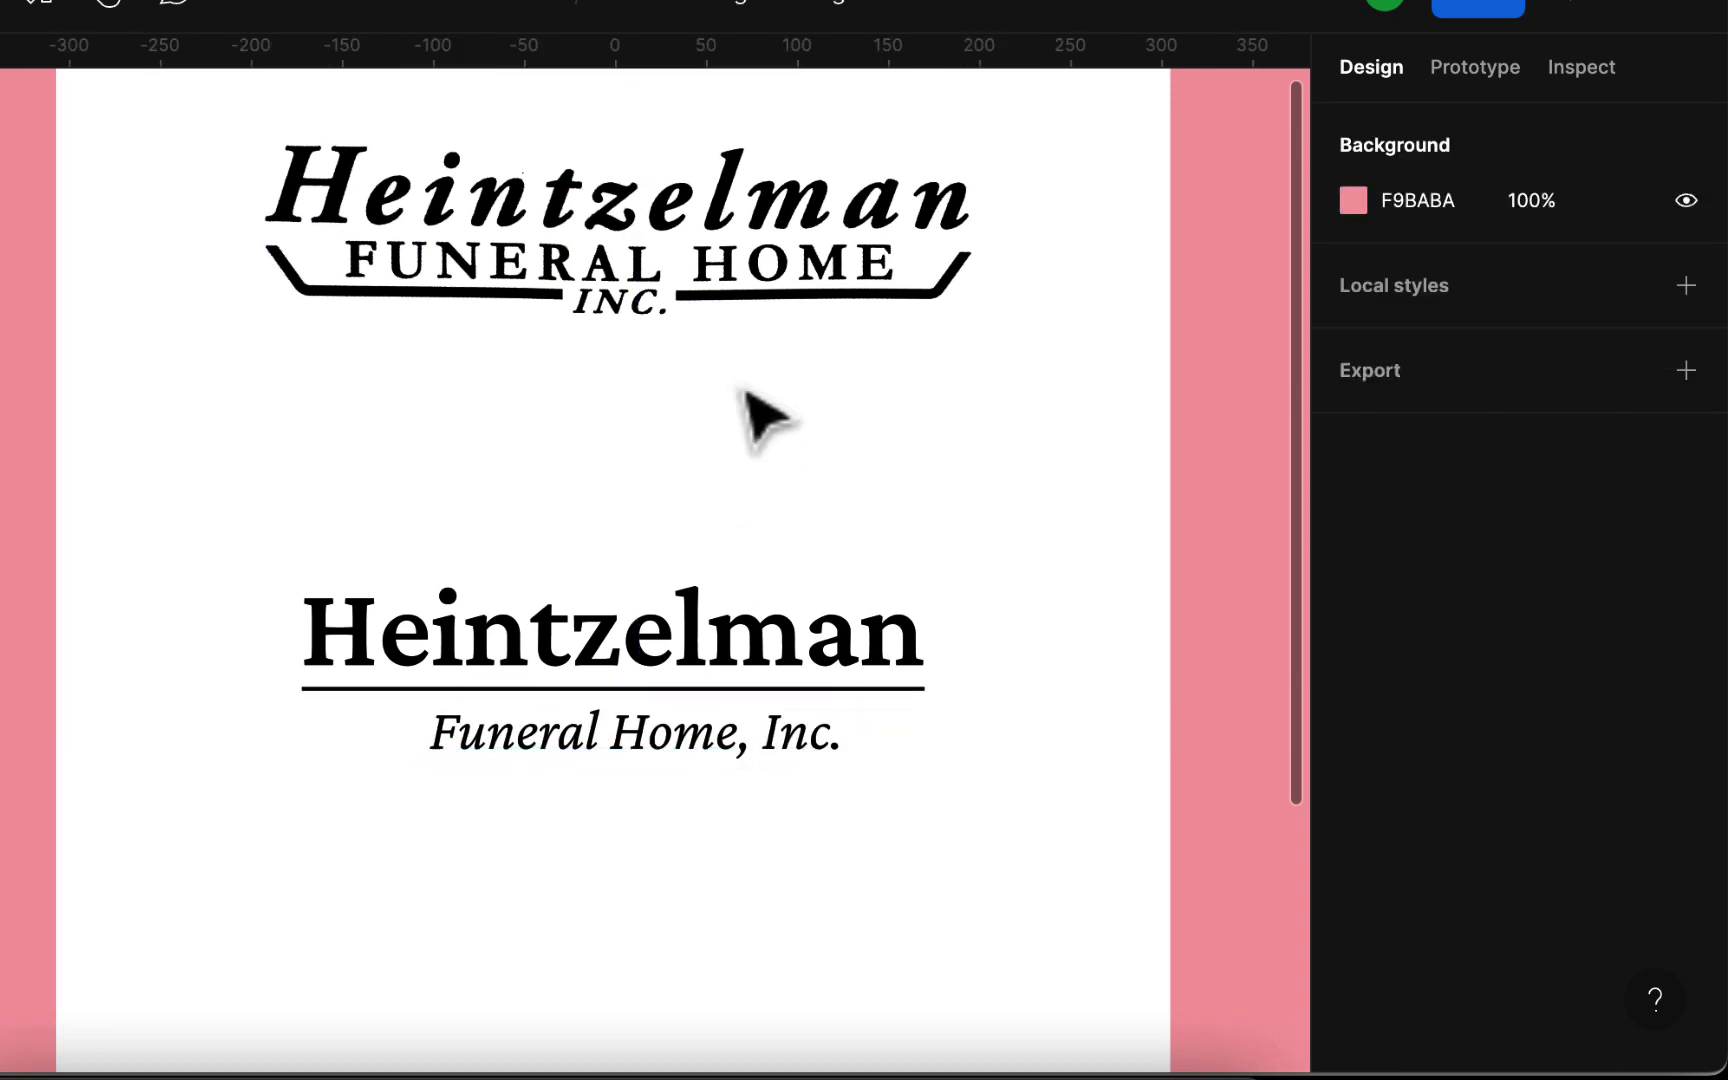